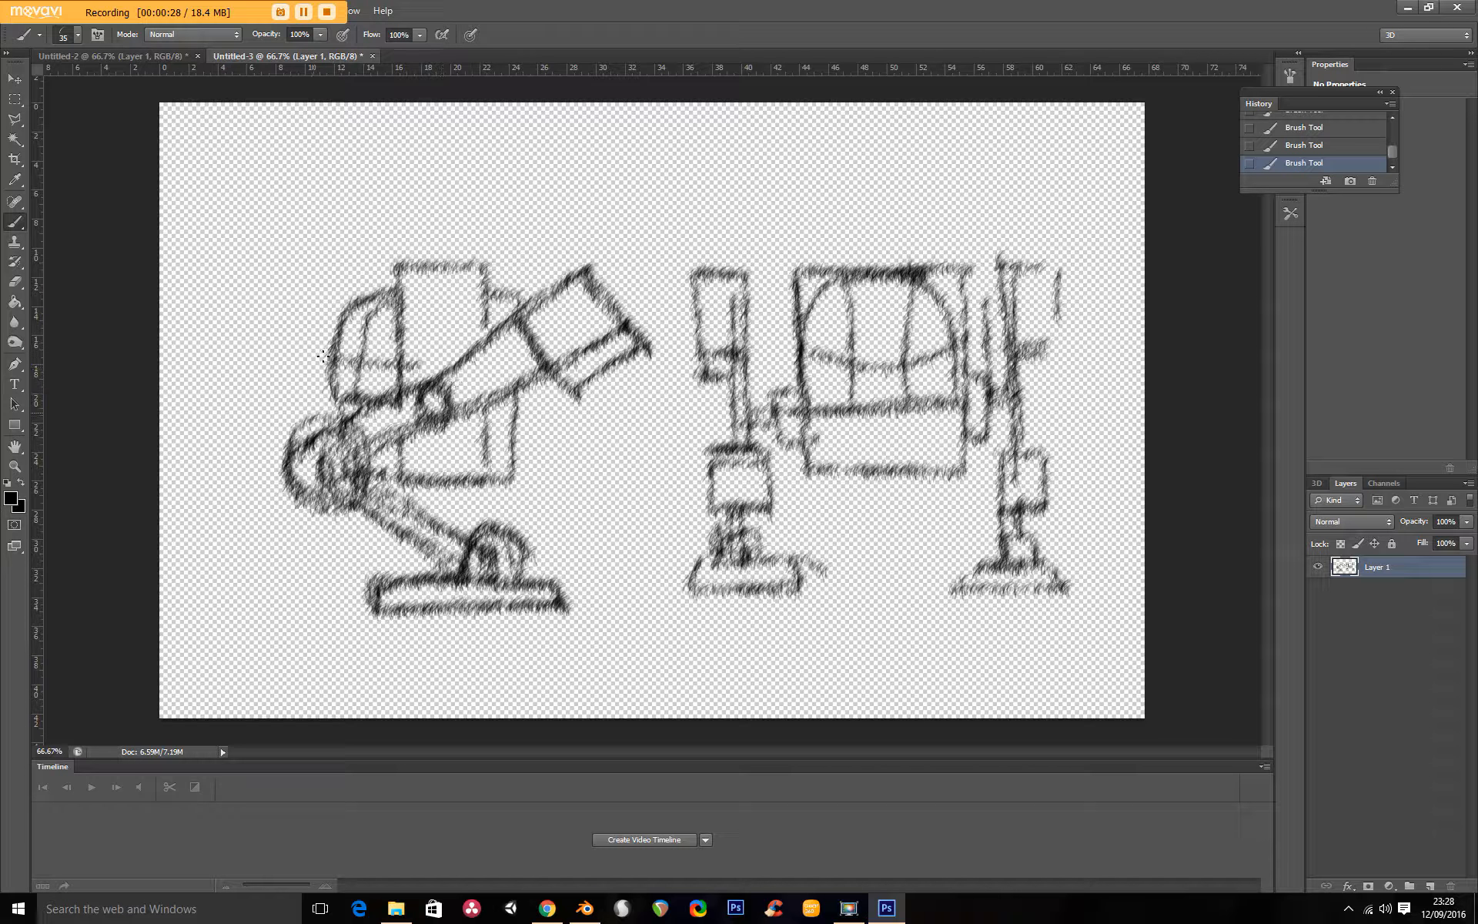
Switch to Blender, add a cube, and scale it down to about 0.087 units per side.
{"action": "left_click", "coordinate": [585, 909]}
{"action": "scroll", "coordinate": [464, 443], "scroll_direction": "down", "scroll_amount": 4}
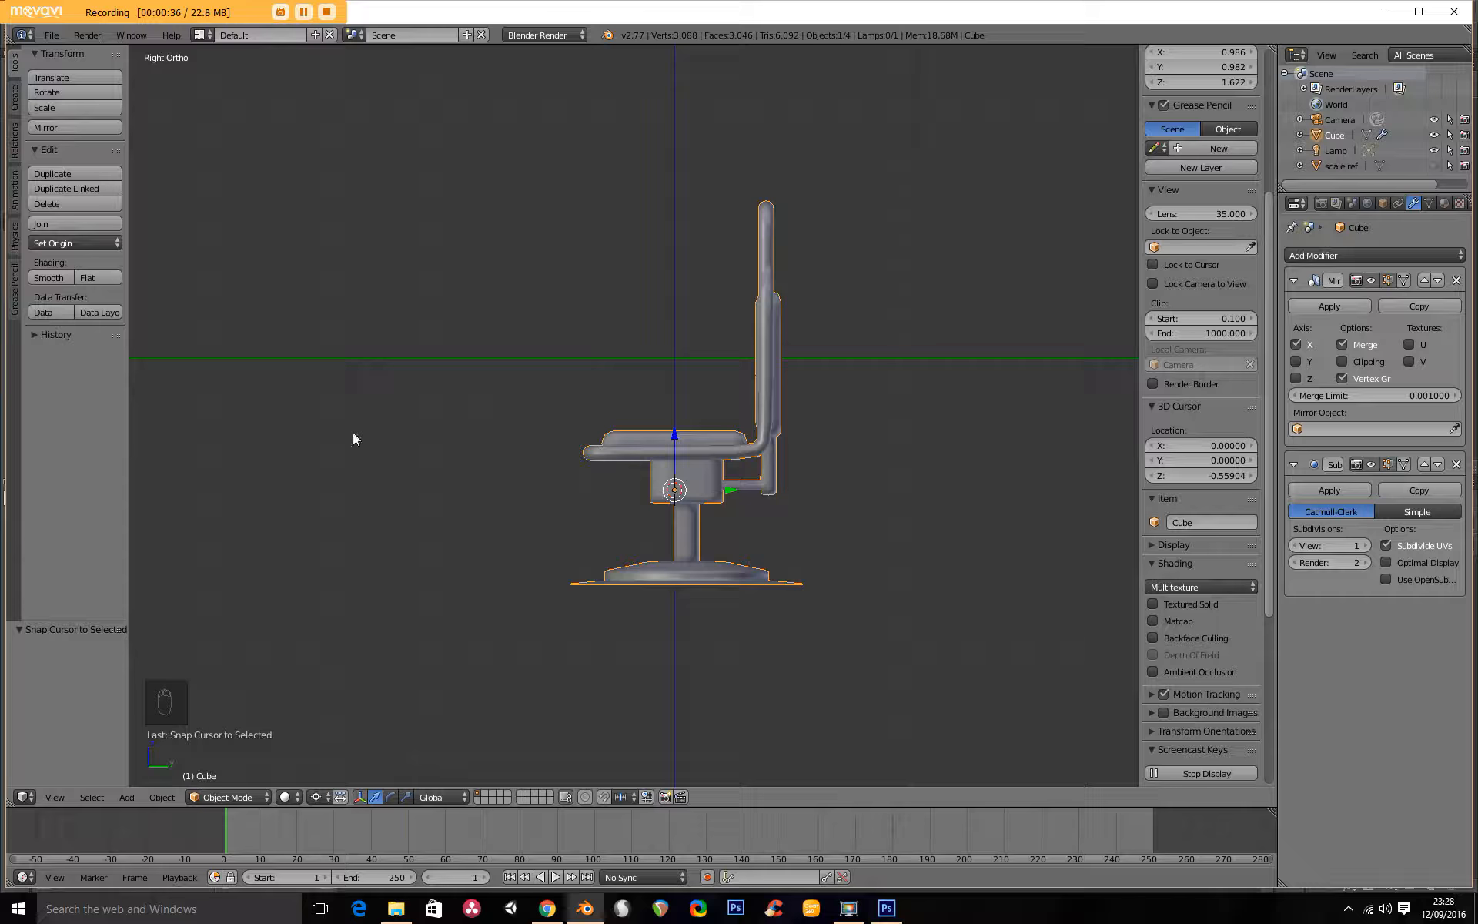
{"action": "key", "text": "shift+a"}
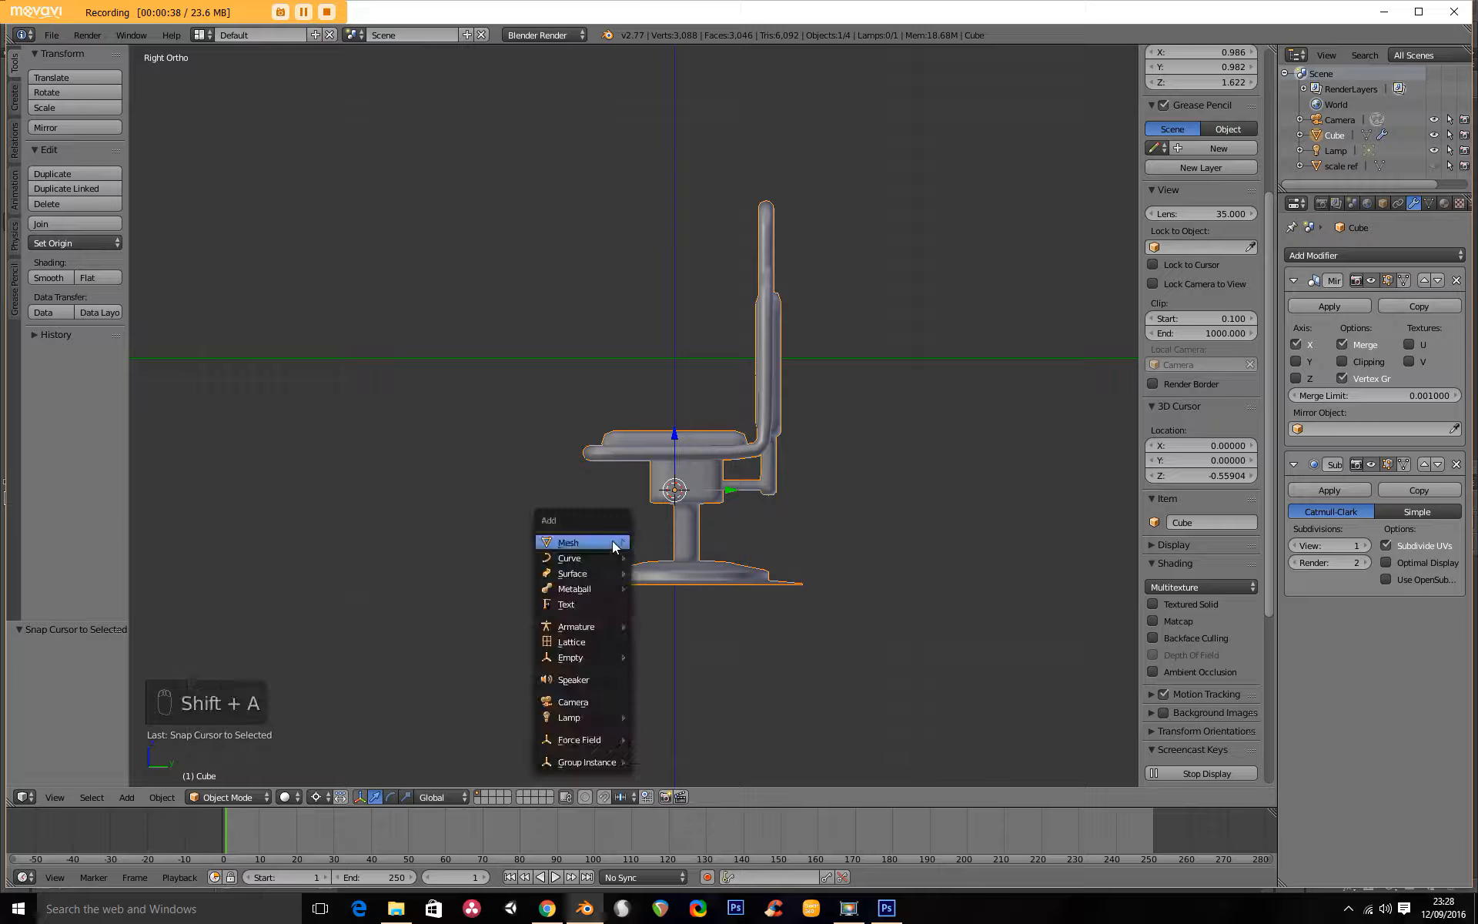
{"action": "mouse_move", "coordinate": [612, 541]}
{"action": "left_click", "coordinate": [686, 558]}
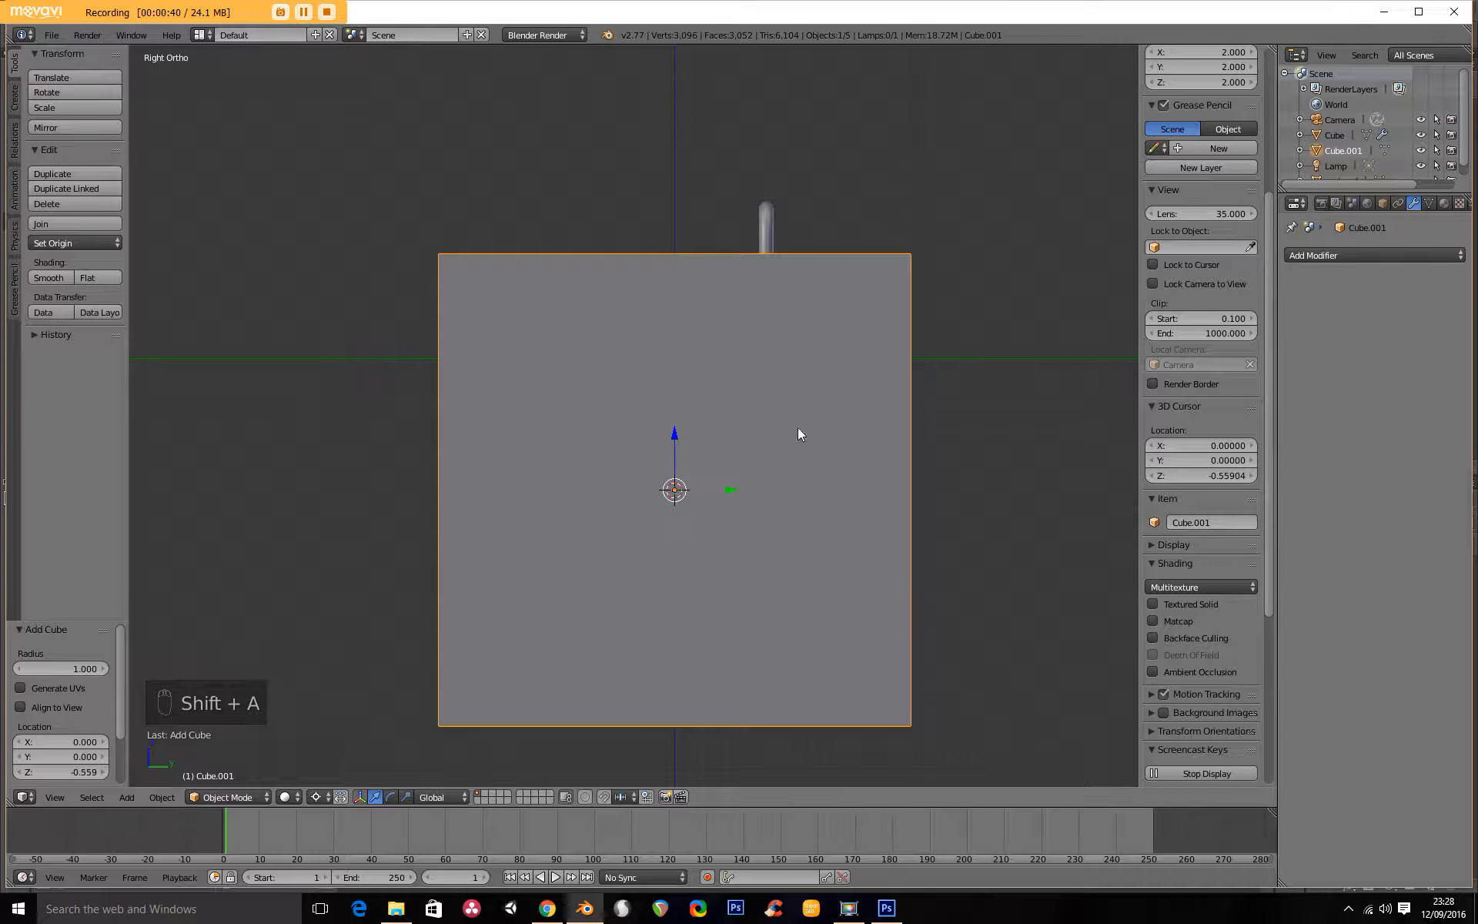
{"action": "key", "text": "s"}
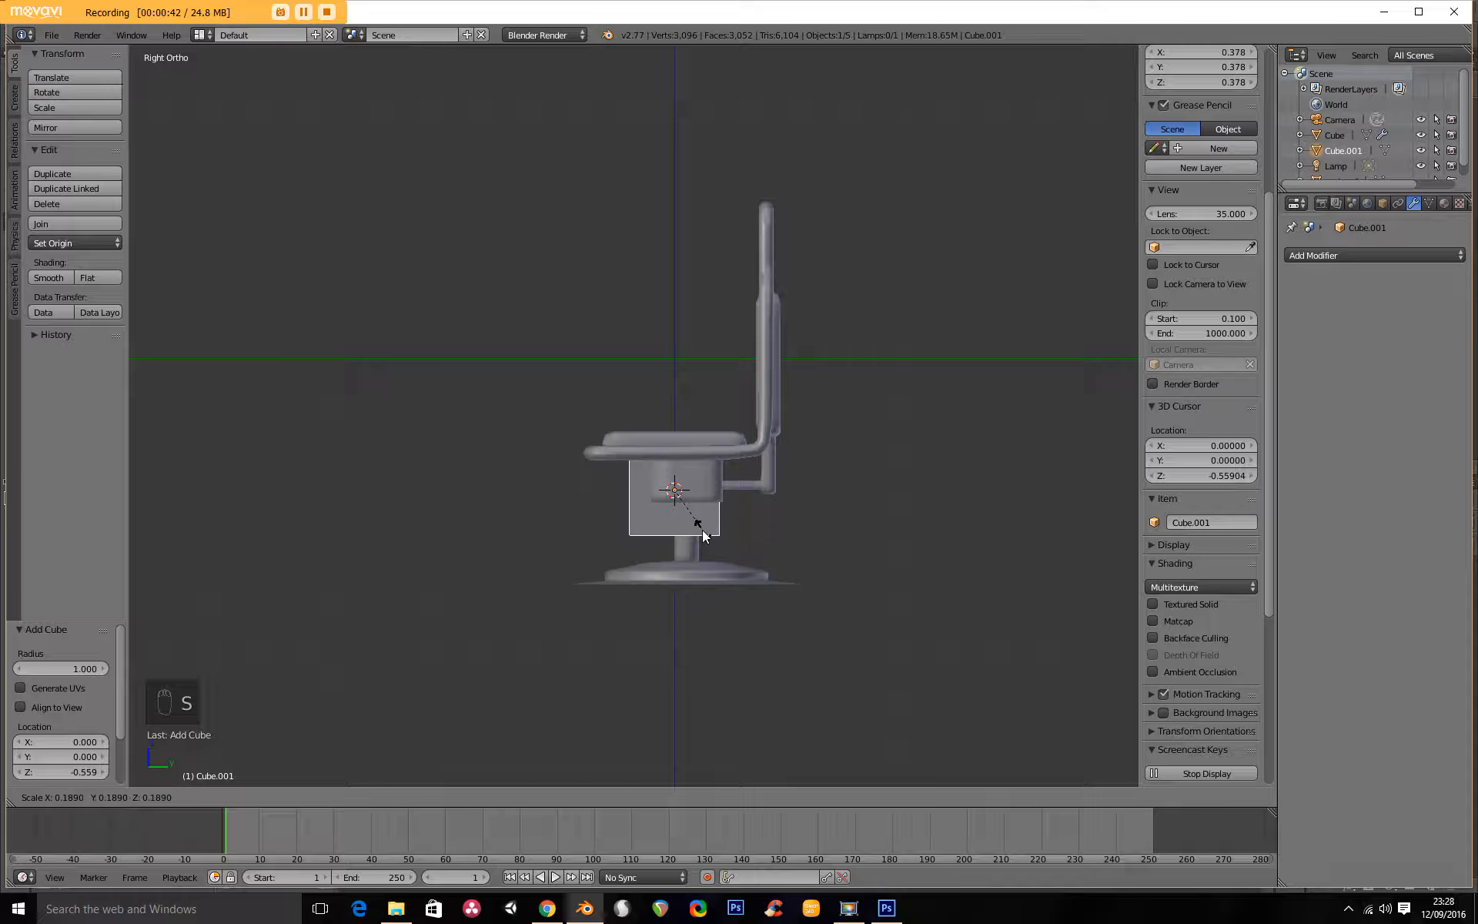
{"action": "left_click", "coordinate": [678, 506]}
Move the small cube to floor level beyond the chair base's front corner, about -0.473 in Y, -0.356 in Z and 0.587 in X.
{"action": "key", "text": "g"}
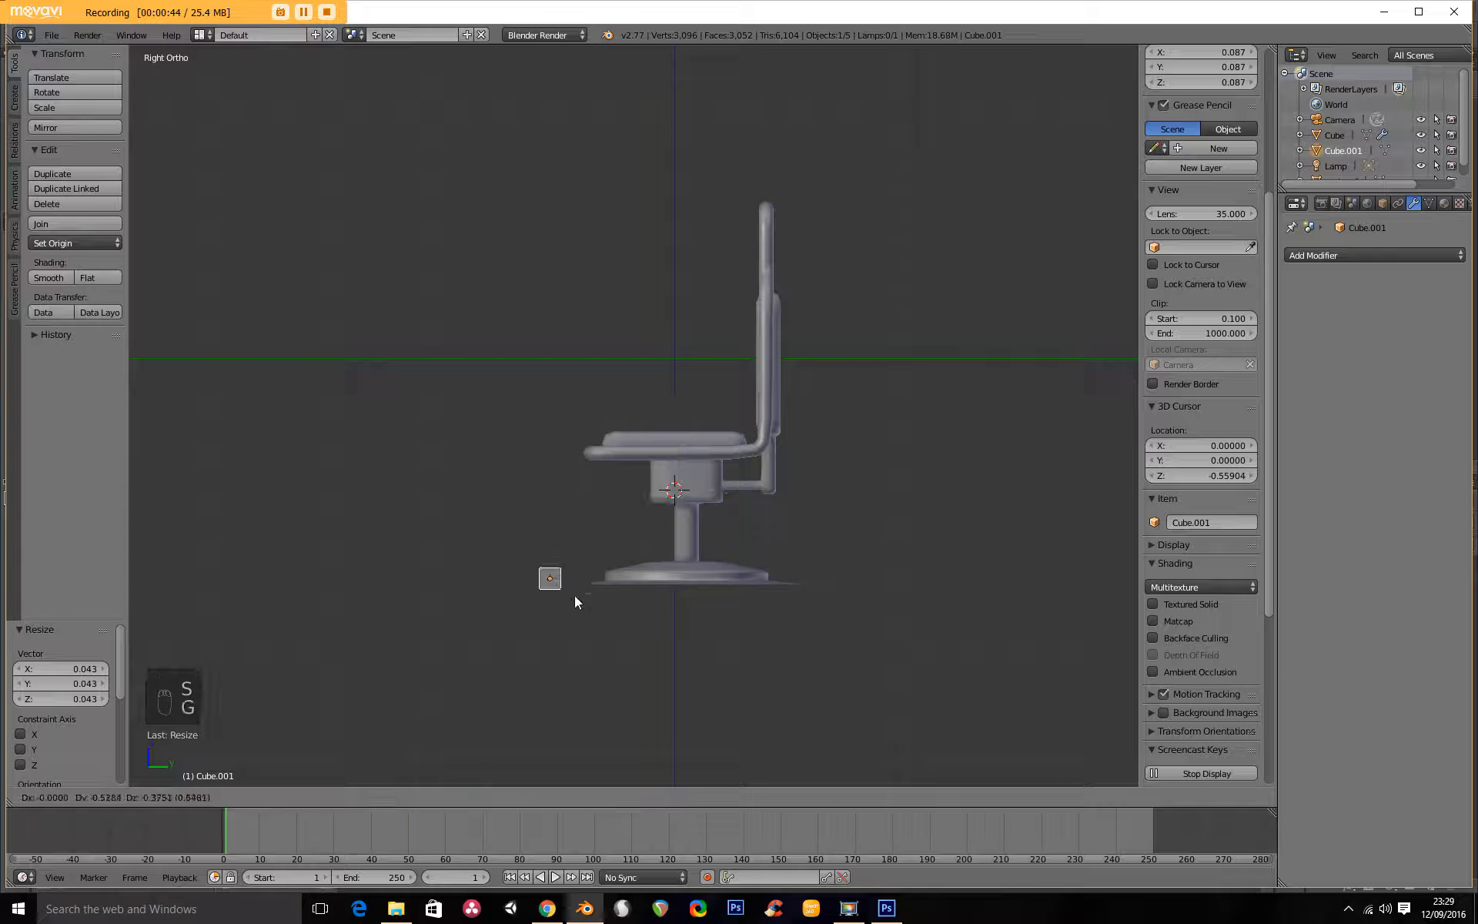
{"action": "left_click", "coordinate": [587, 591]}
{"action": "key", "text": "KP_1"}
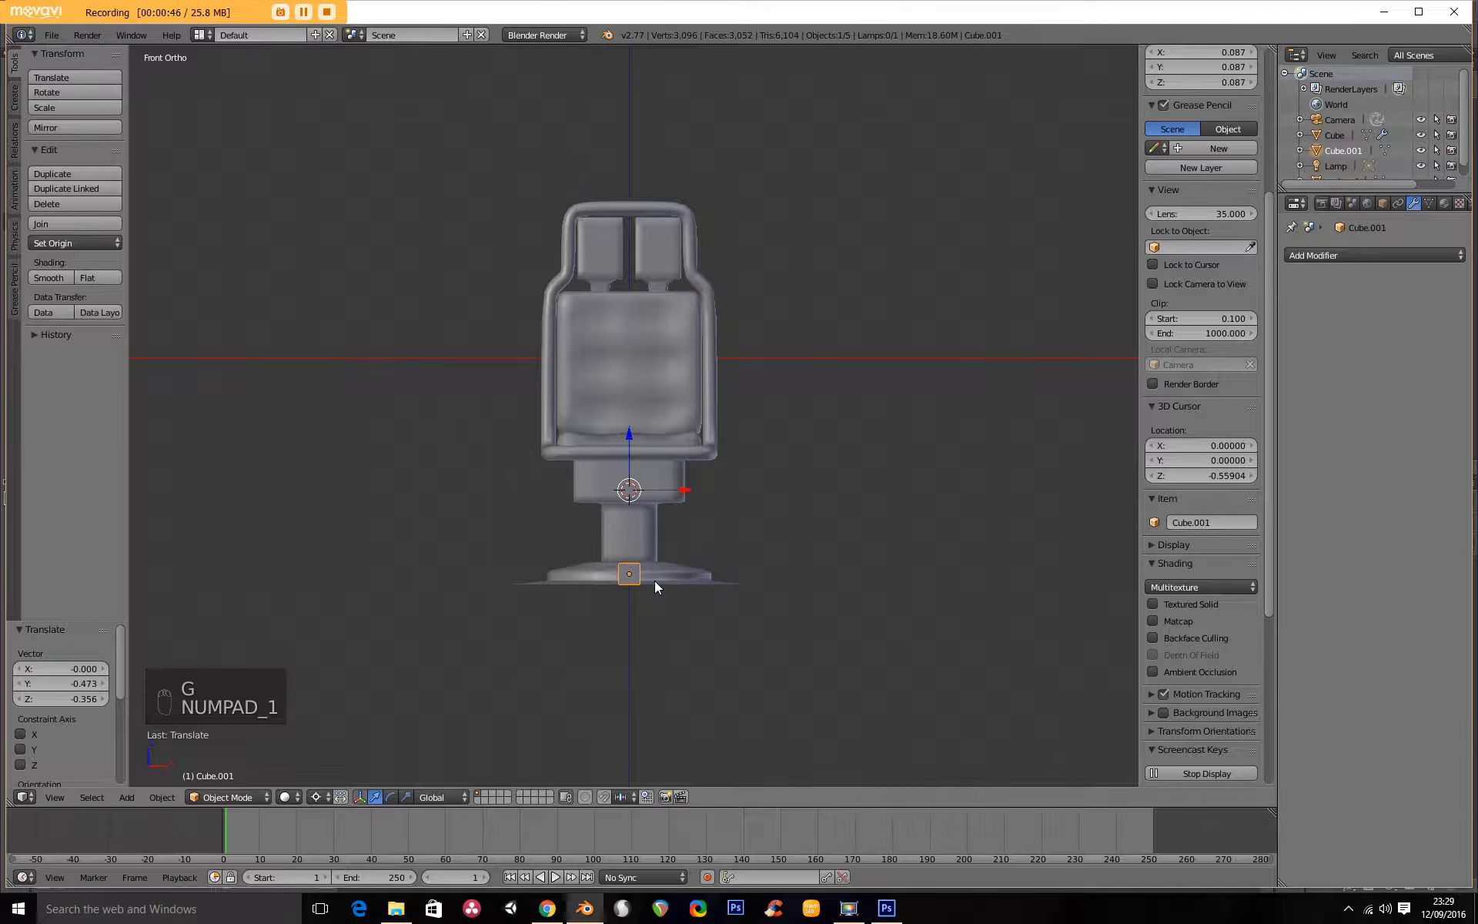
{"action": "key", "text": "g"}
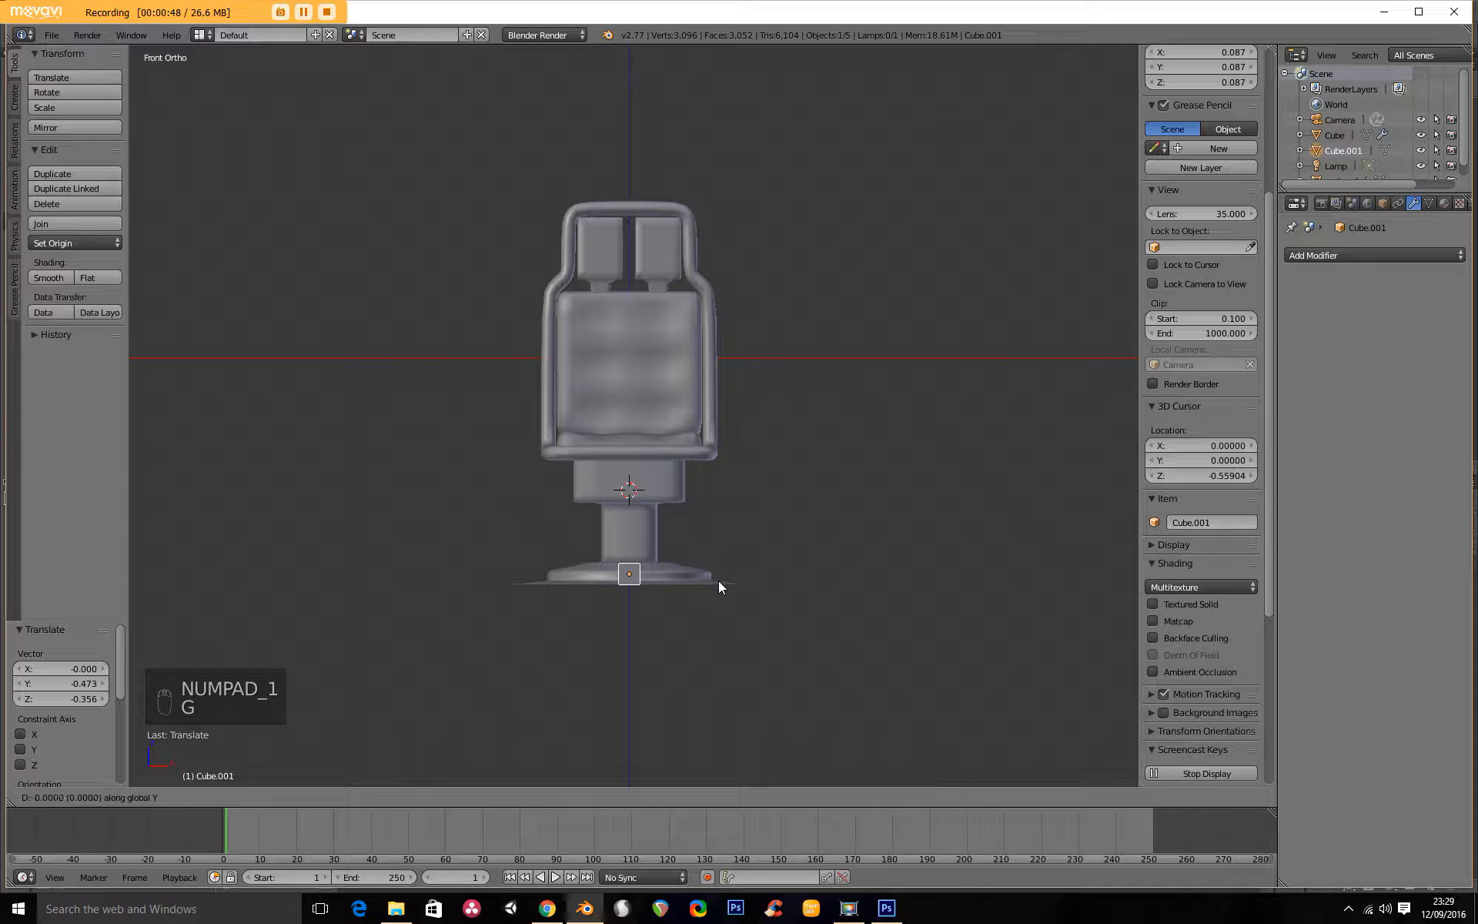
{"action": "left_click", "coordinate": [741, 579]}
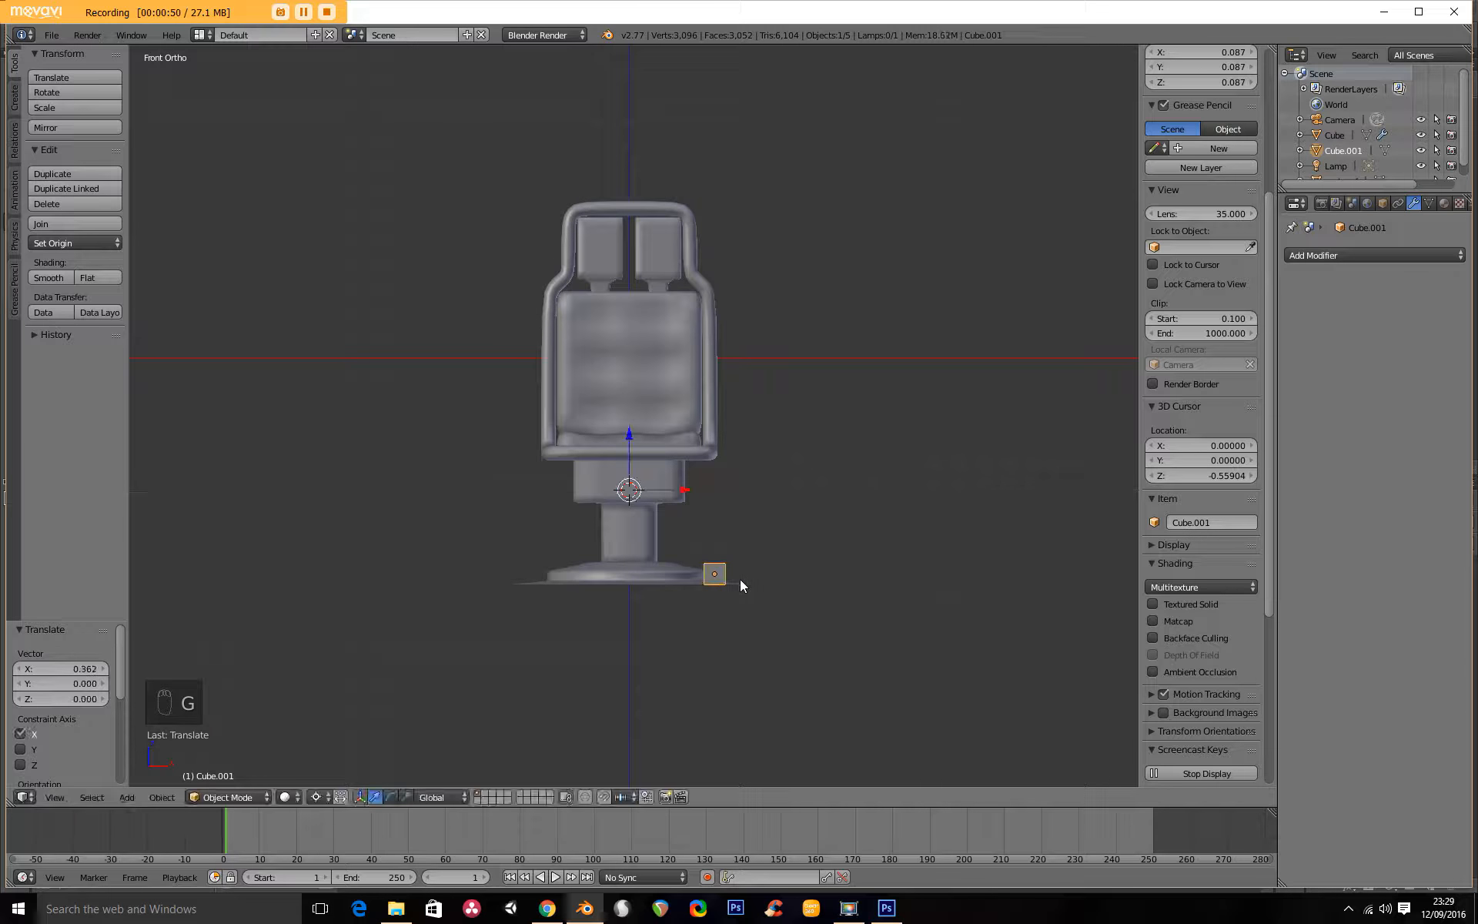
{"action": "key", "text": "g"}
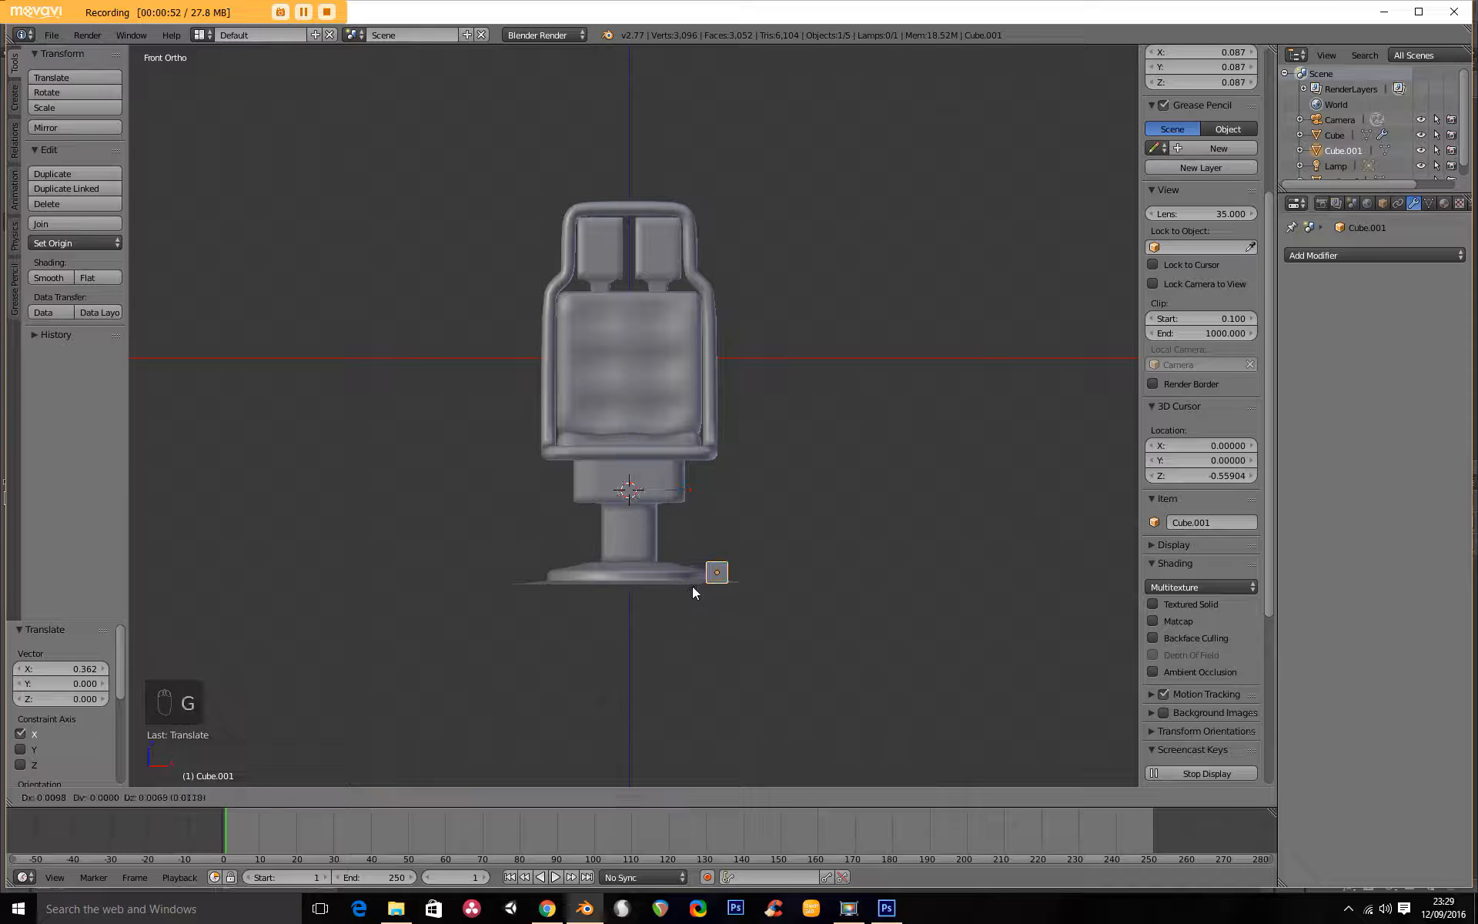
{"action": "left_click", "coordinate": [744, 577]}
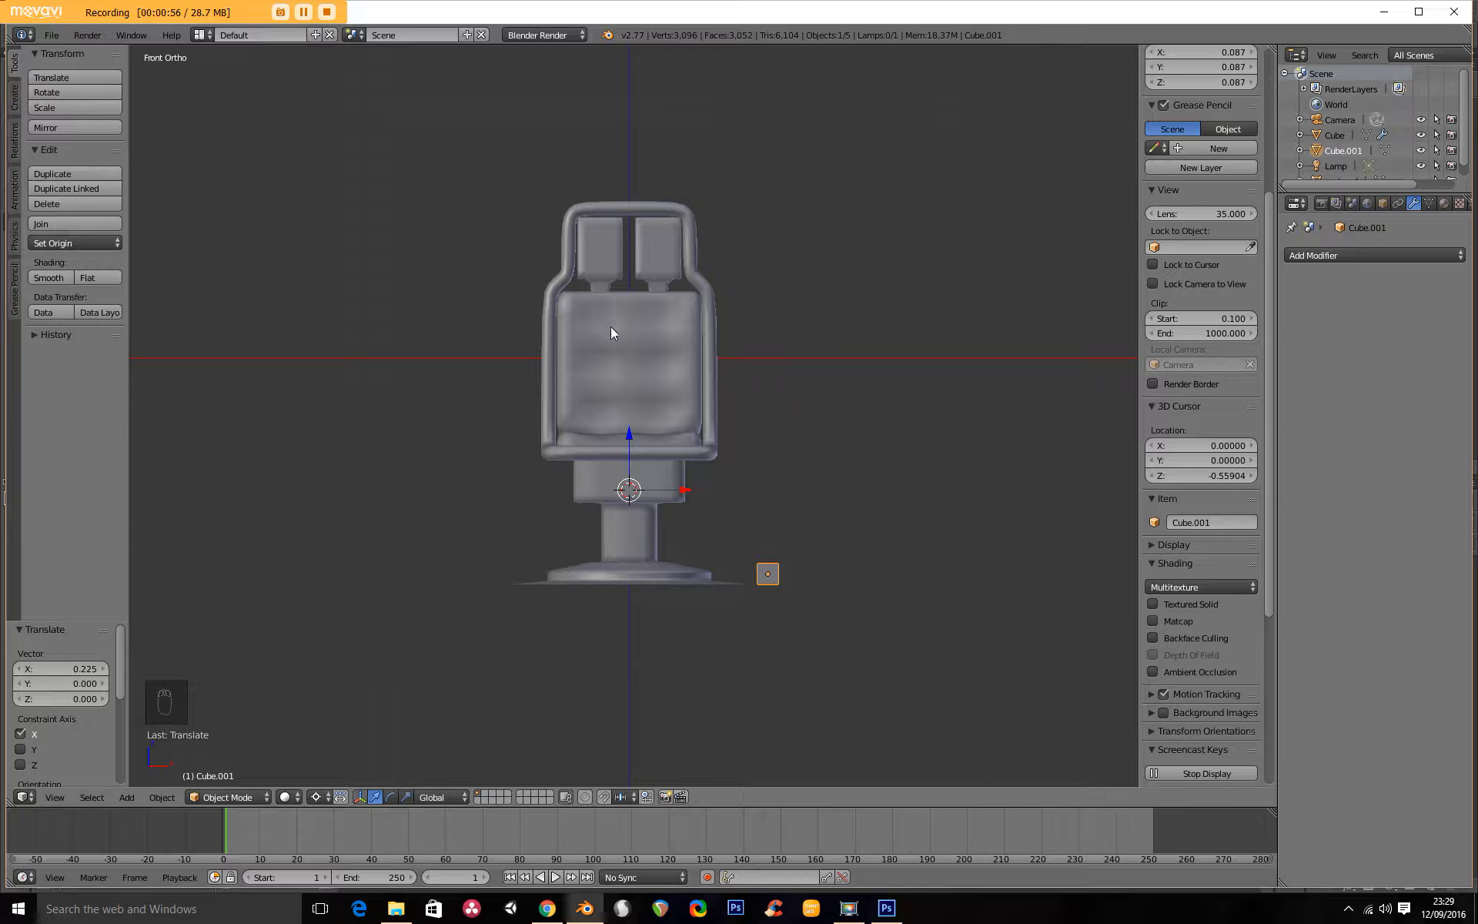
Extrude the cube's top face upward about 0.545 into a post, and extrude another 0.082 for a top block.
{"action": "key", "text": "KP_3"}
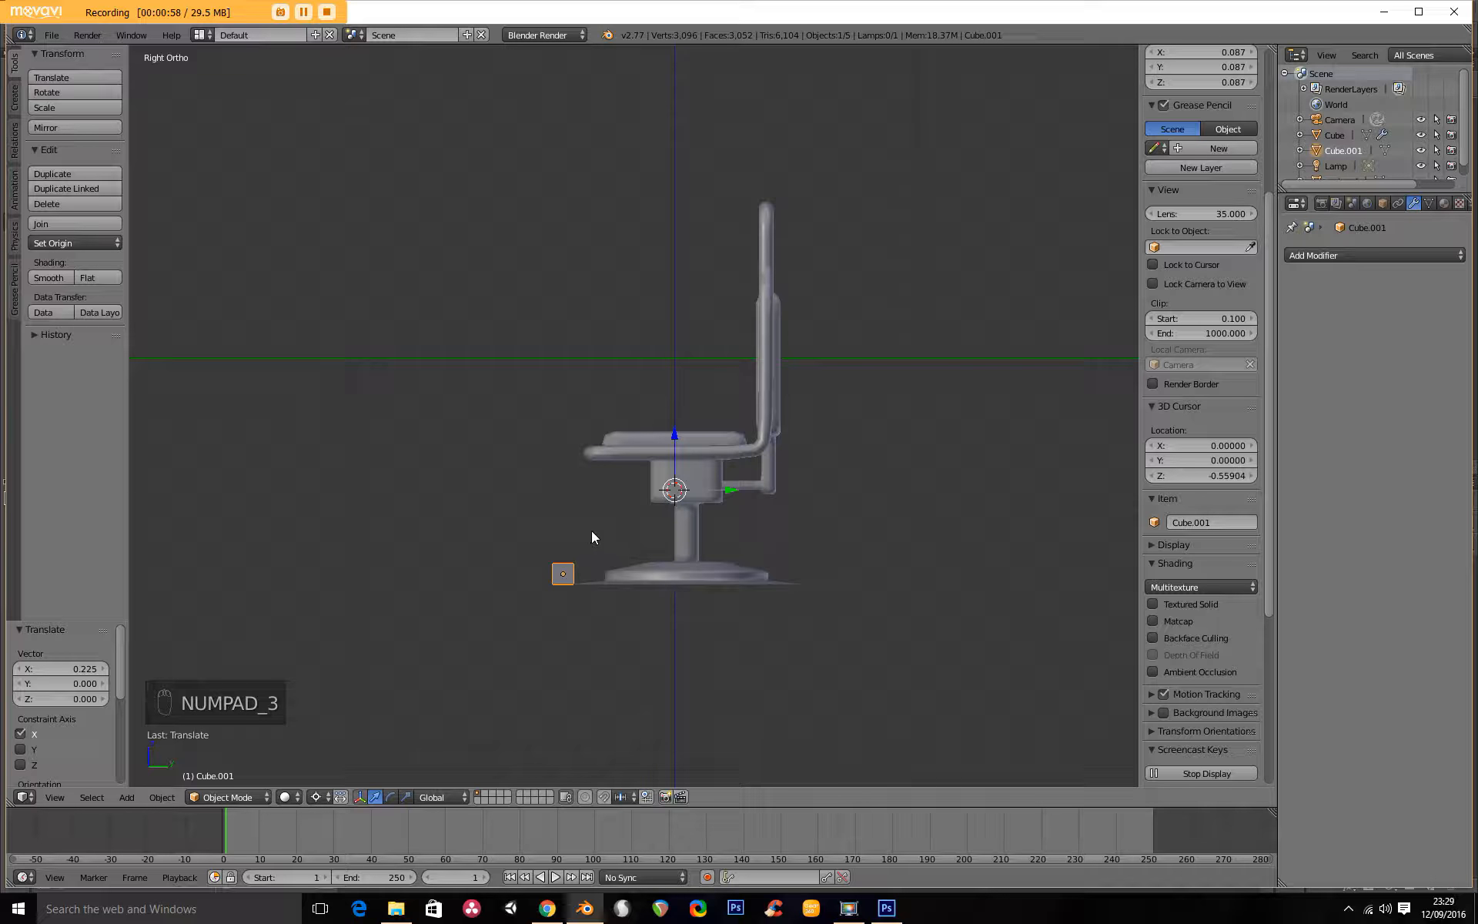
{"action": "key", "text": "Tab"}
{"action": "middle_click_drag", "start_coordinate": [579, 586], "coordinate": [608, 624]}
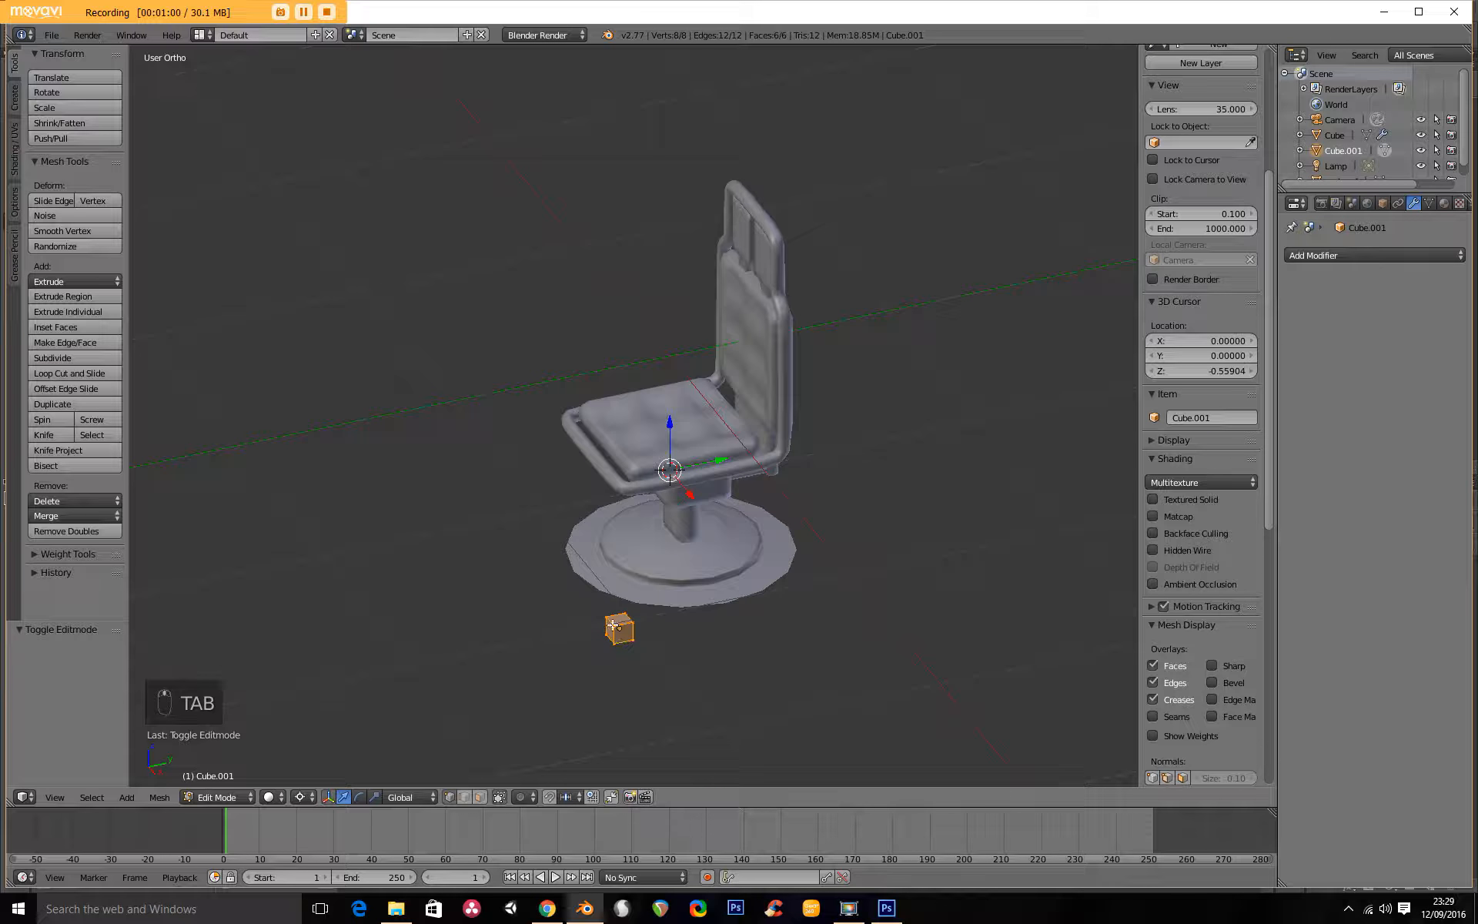
{"action": "right_click", "coordinate": [620, 625]}
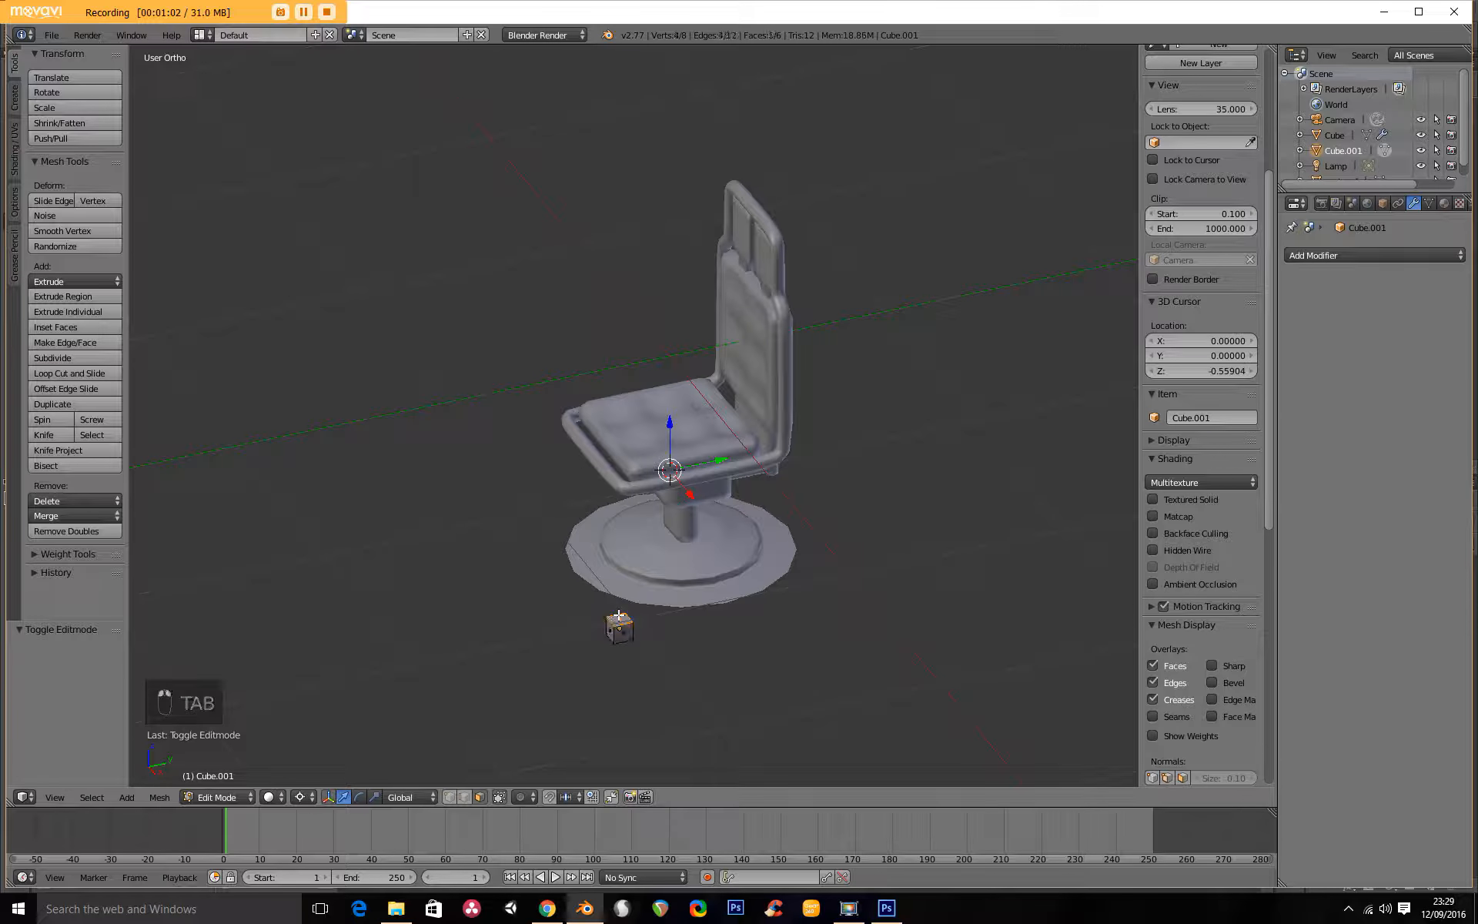
{"action": "key", "text": "KP_3"}
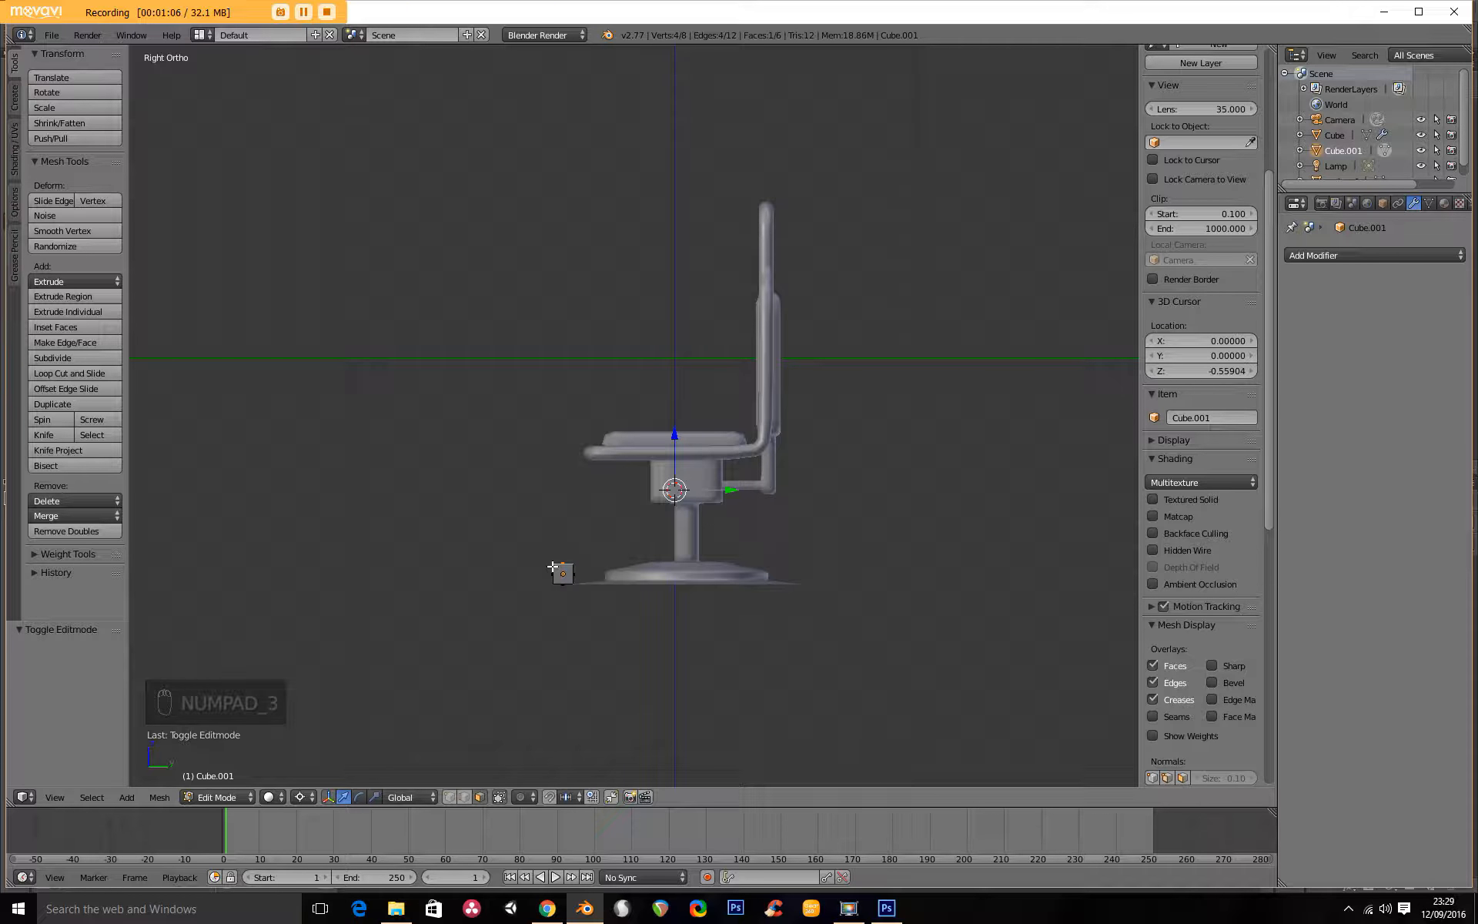
{"action": "key", "text": "e"}
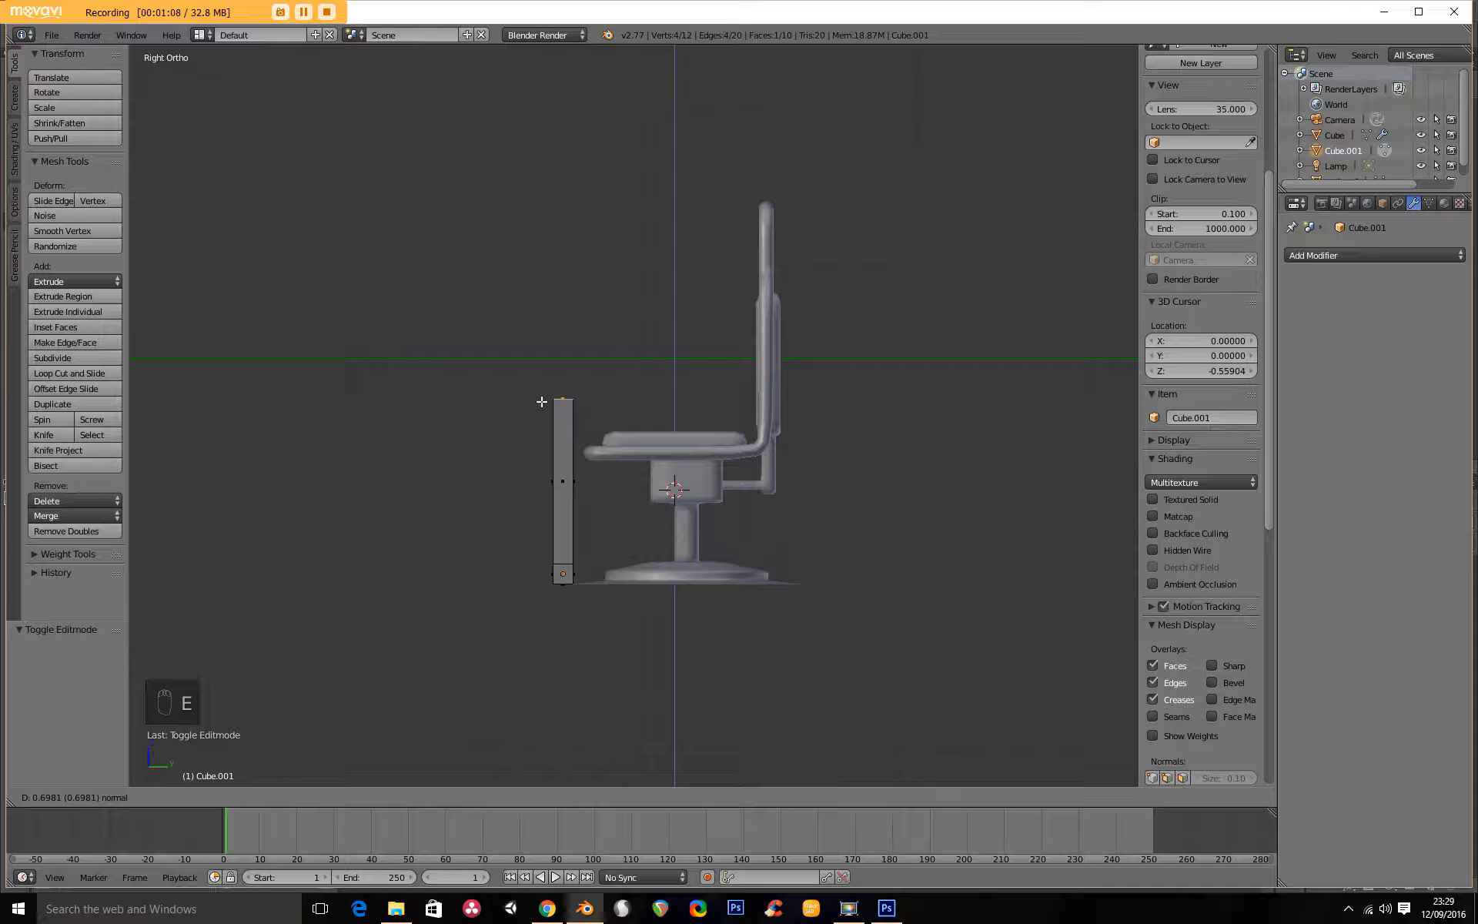
{"action": "left_click", "coordinate": [544, 425]}
{"action": "key", "text": "e"}
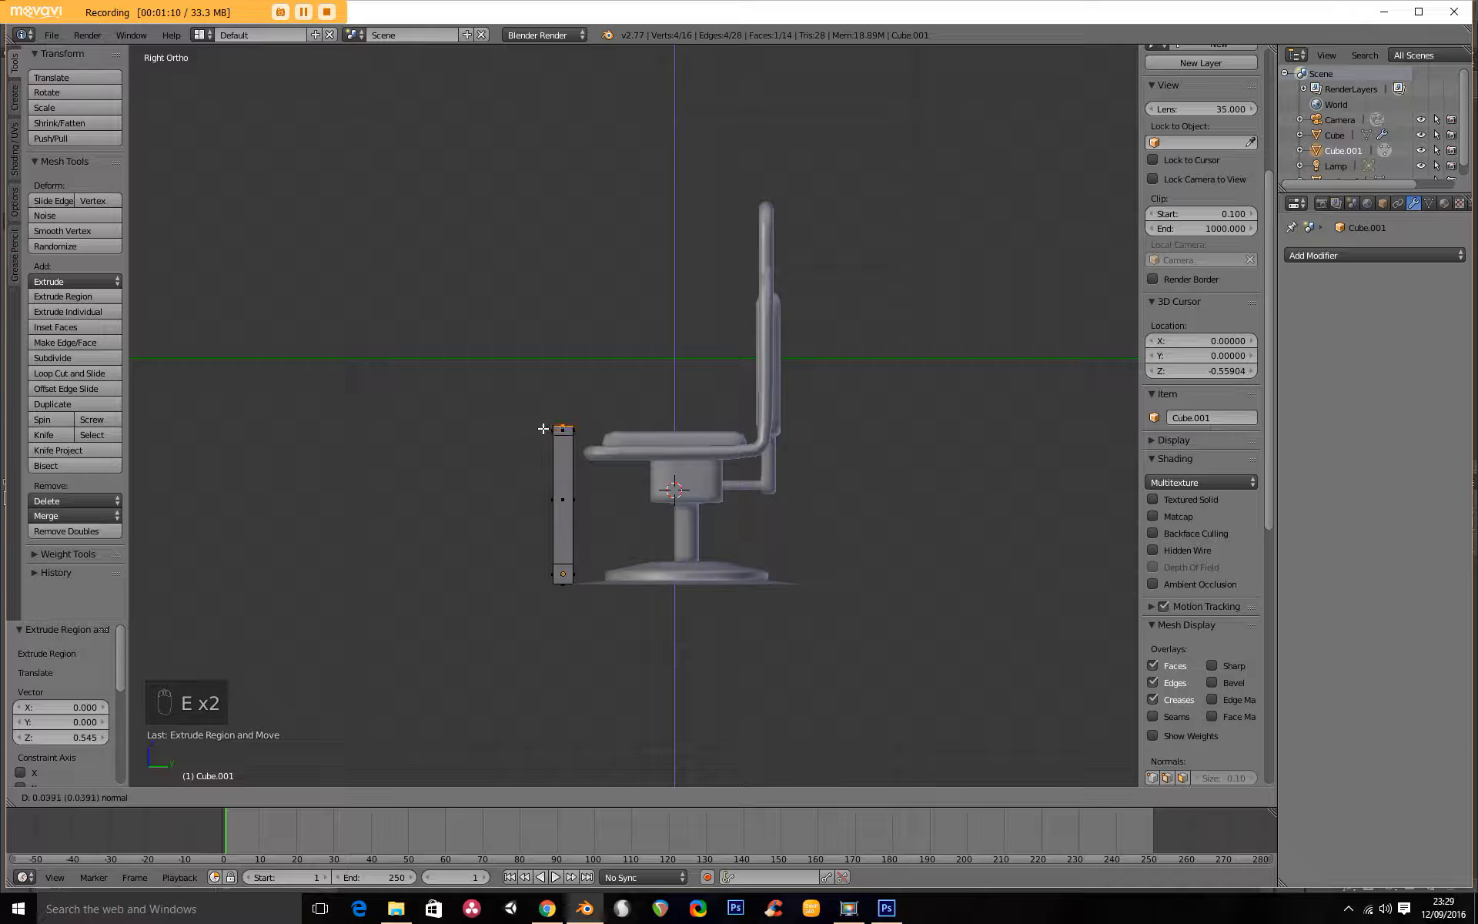
{"action": "left_click", "coordinate": [542, 418]}
Extrude the chair-facing faces of the post's top and bottom blocks about 0.071 toward the chair.
{"action": "scroll", "coordinate": [573, 439], "scroll_direction": "up", "scroll_amount": 3}
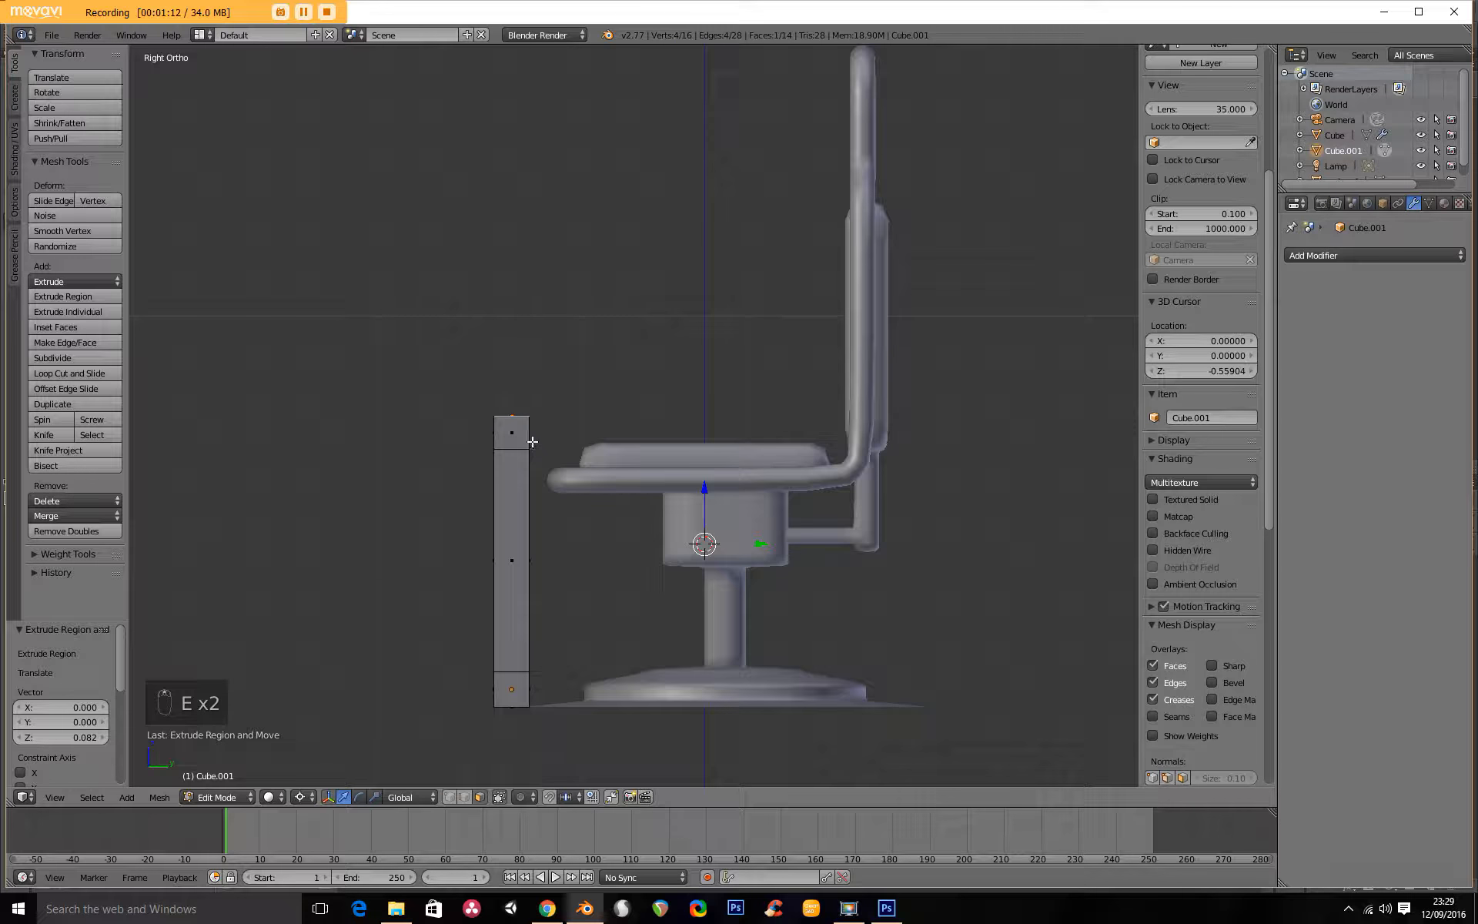
{"action": "scroll", "coordinate": [534, 442], "scroll_direction": "up", "scroll_amount": 2}
{"action": "middle_click_drag", "start_coordinate": [534, 442], "coordinate": [505, 438]}
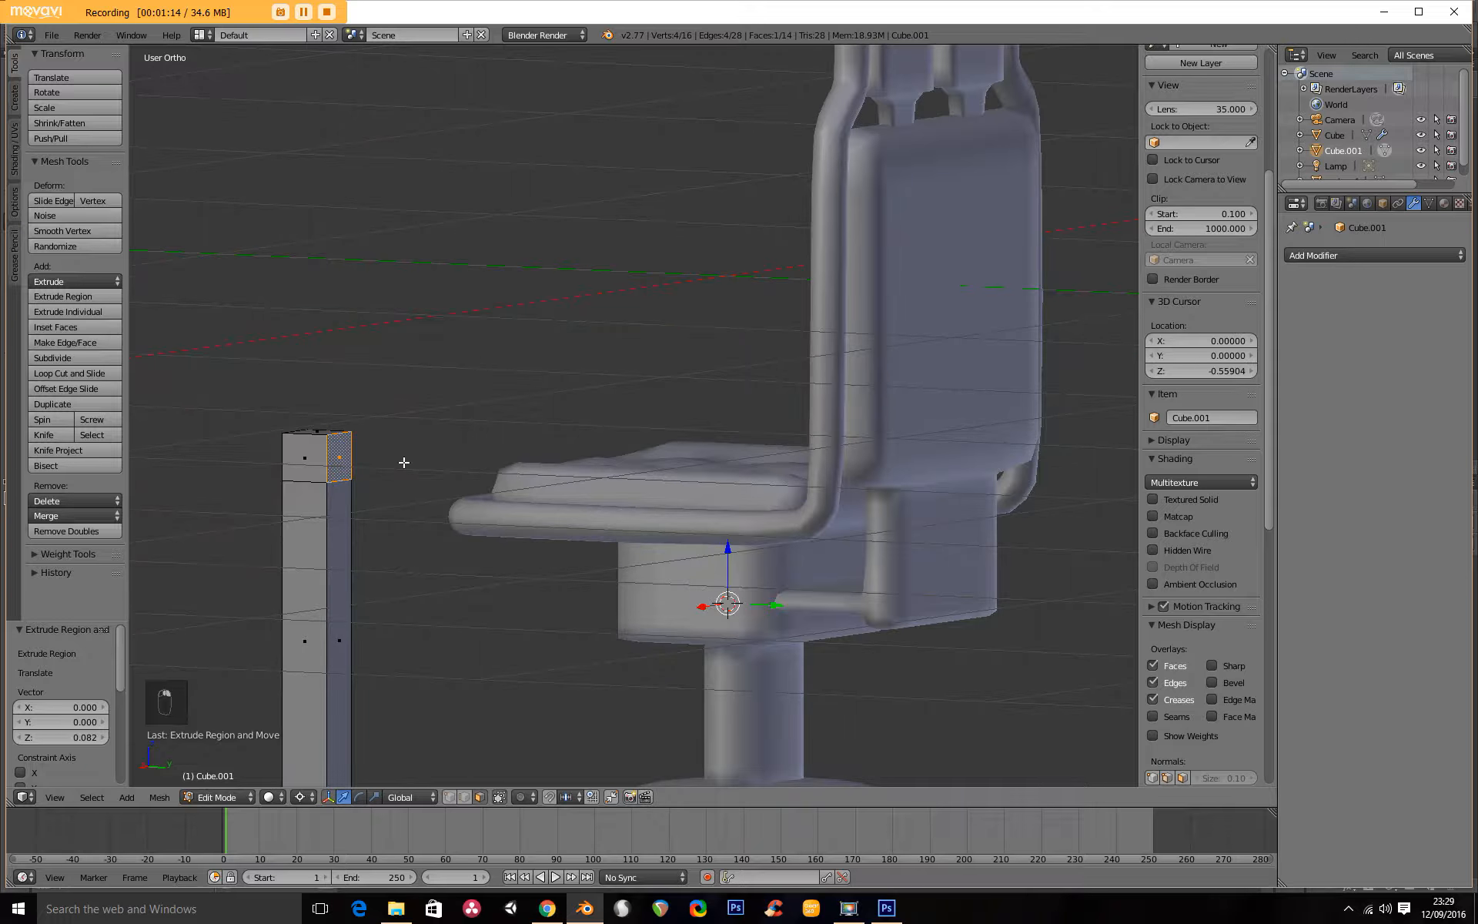
{"action": "scroll", "coordinate": [403, 462], "scroll_direction": "down", "scroll_amount": 4}
{"action": "left_click", "coordinate": [490, 577]}
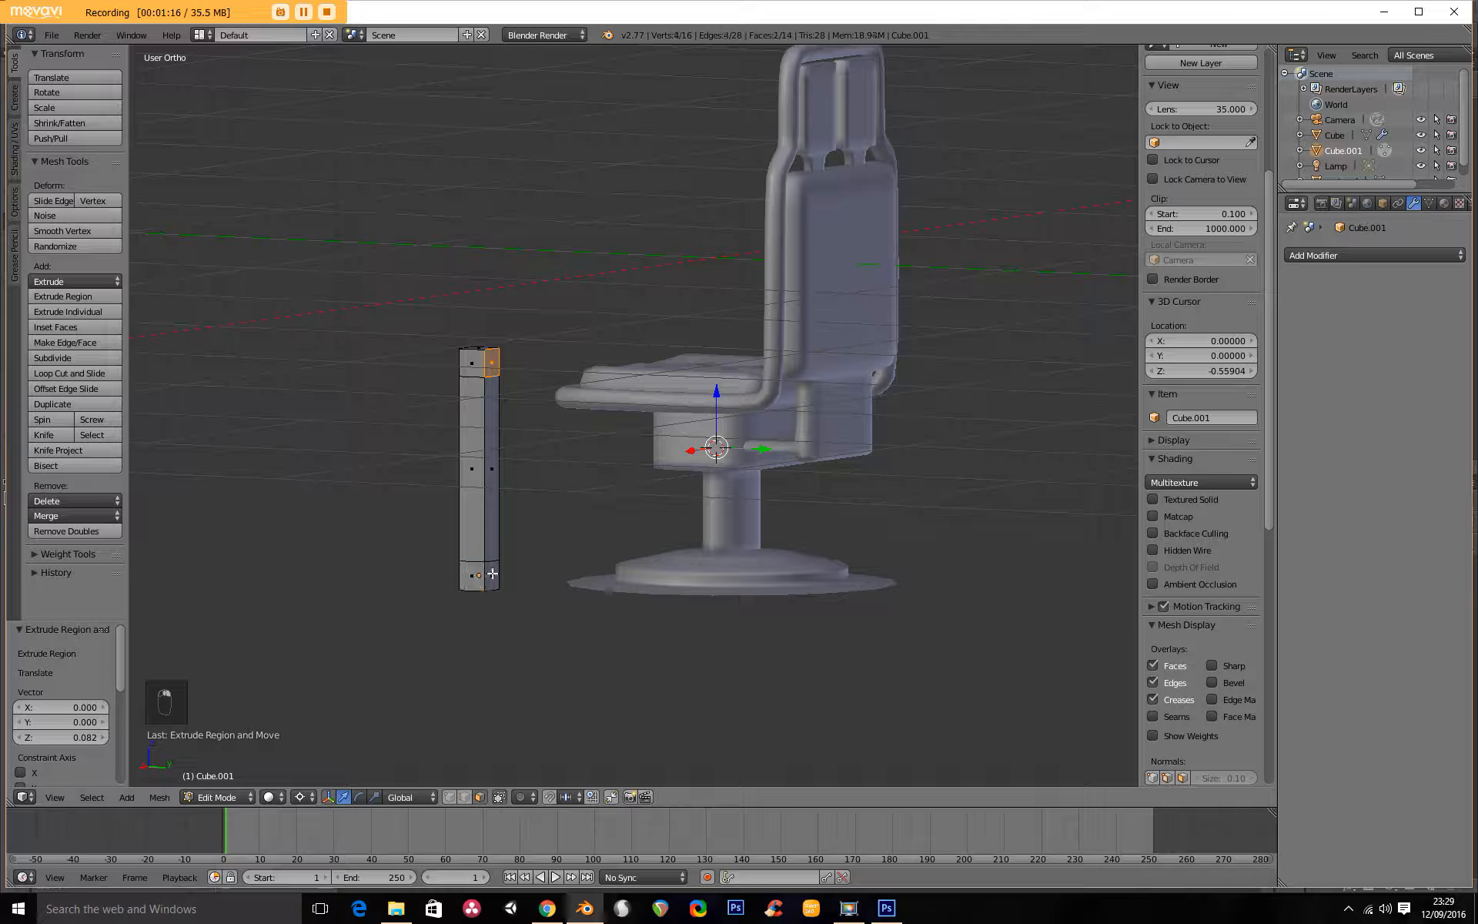
{"action": "left_click", "coordinate": [493, 576]}
{"action": "key", "text": "e"}
{"action": "left_click", "coordinate": [533, 524]}
Extrude the post's top face upward about 0.109 and again about 0.854, to just above the chair back's height.
{"action": "key", "text": "KP_3"}
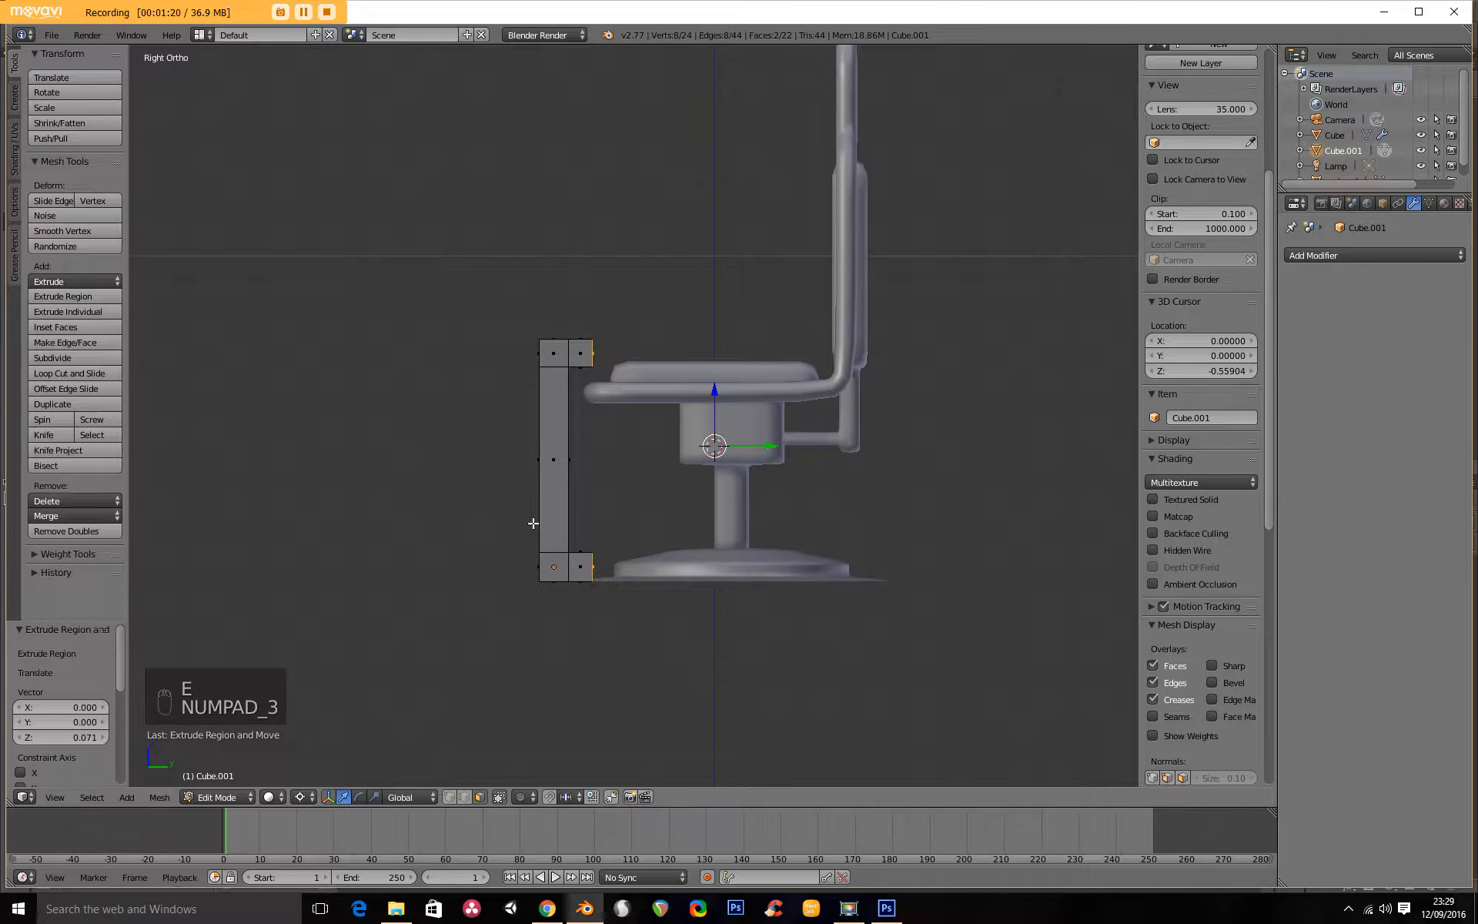
{"action": "scroll", "coordinate": [565, 588], "scroll_direction": "up", "scroll_amount": 4}
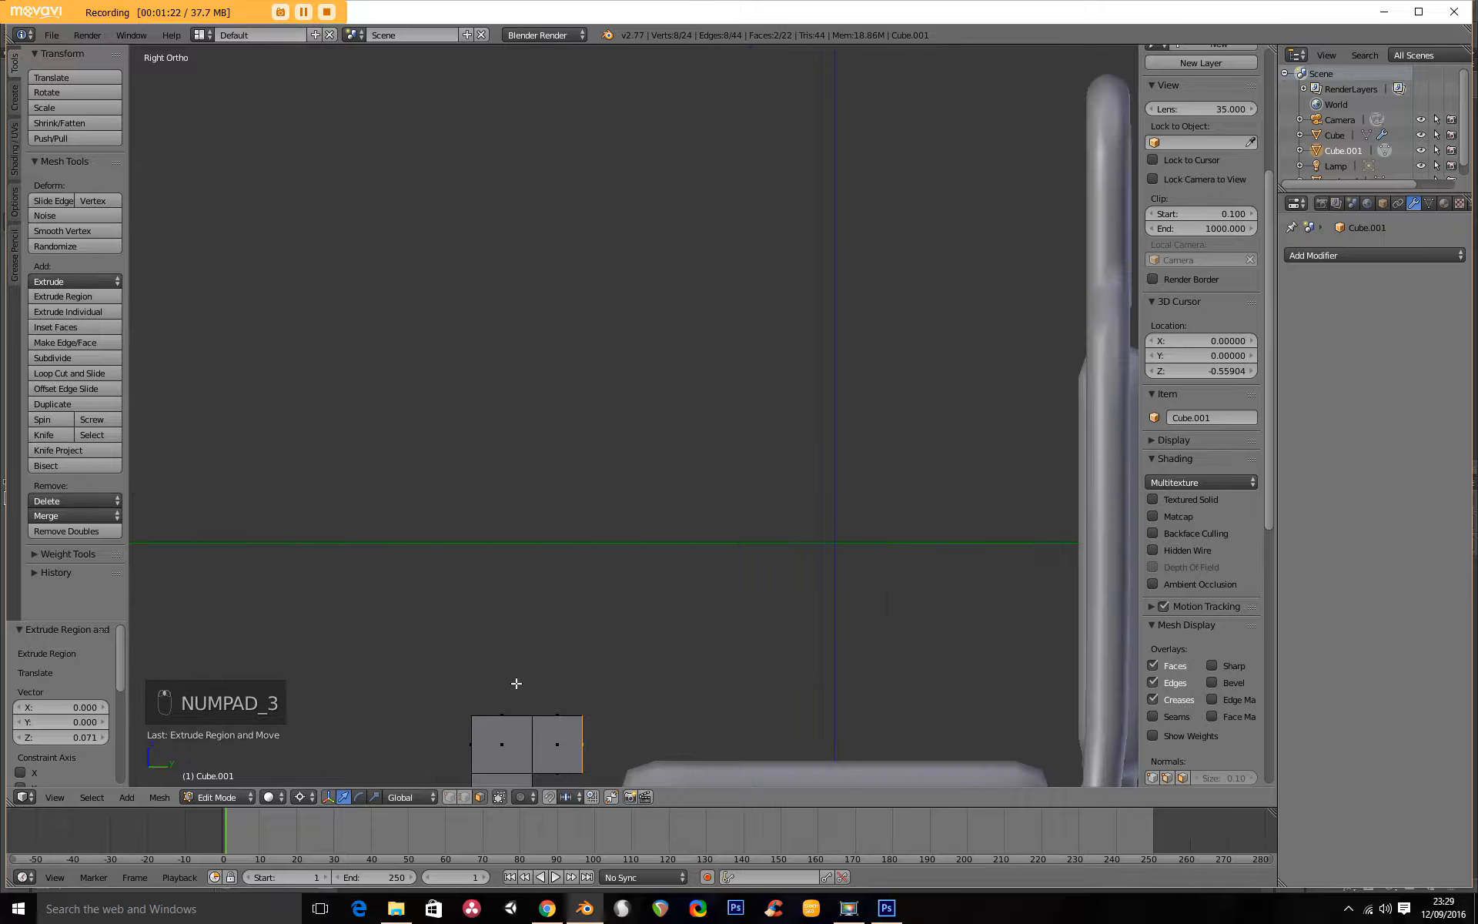
{"action": "right_click", "coordinate": [504, 716]}
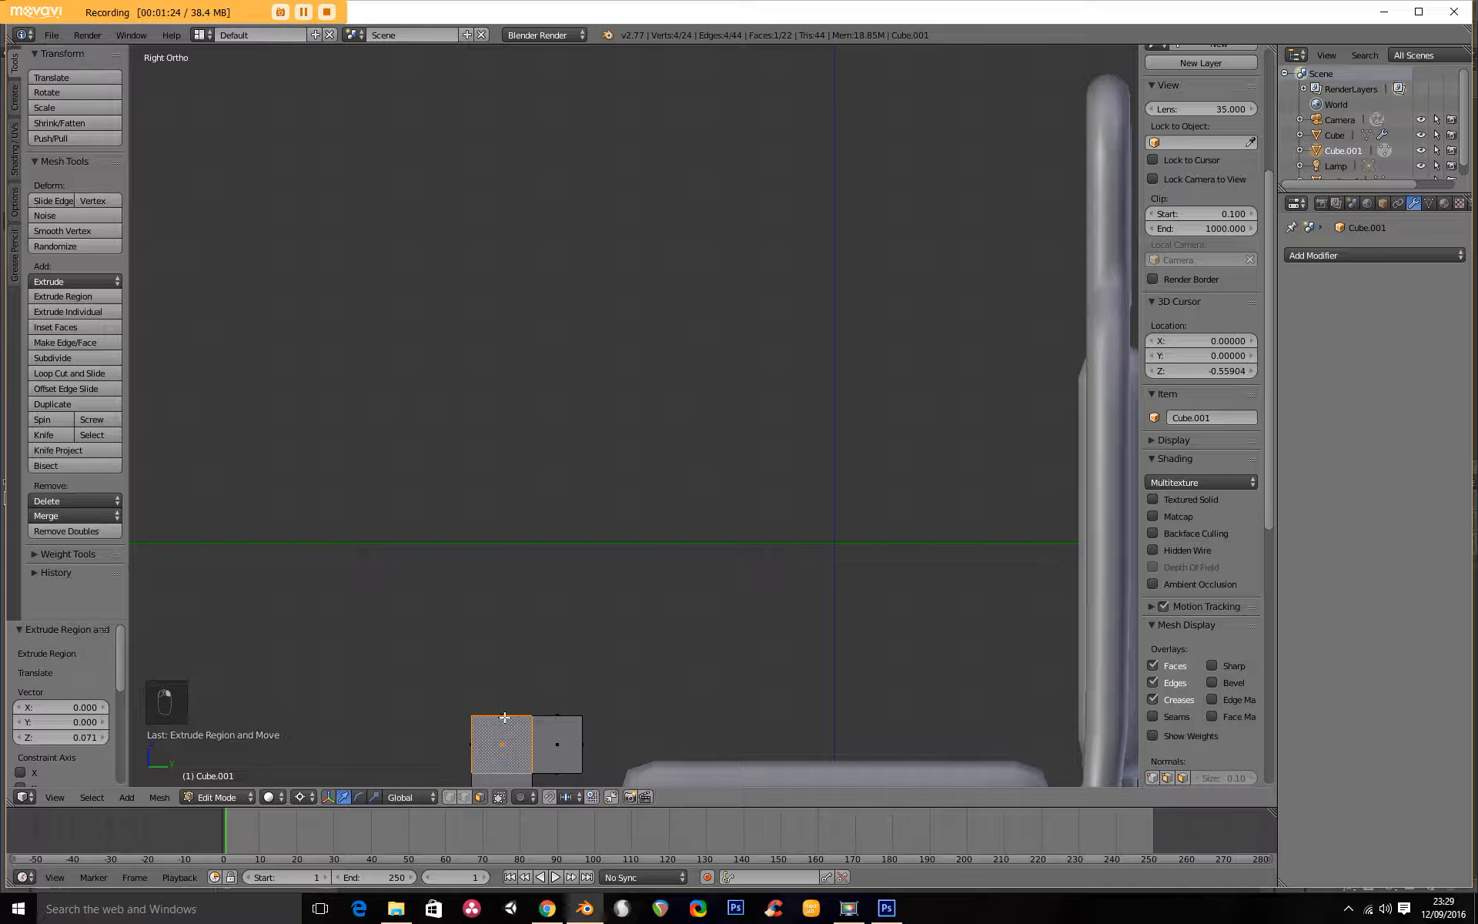
{"action": "middle_click_drag", "start_coordinate": [543, 707], "coordinate": [544, 760]}
{"action": "middle_click_drag", "start_coordinate": [570, 680], "coordinate": [511, 462], "text": "shift"}
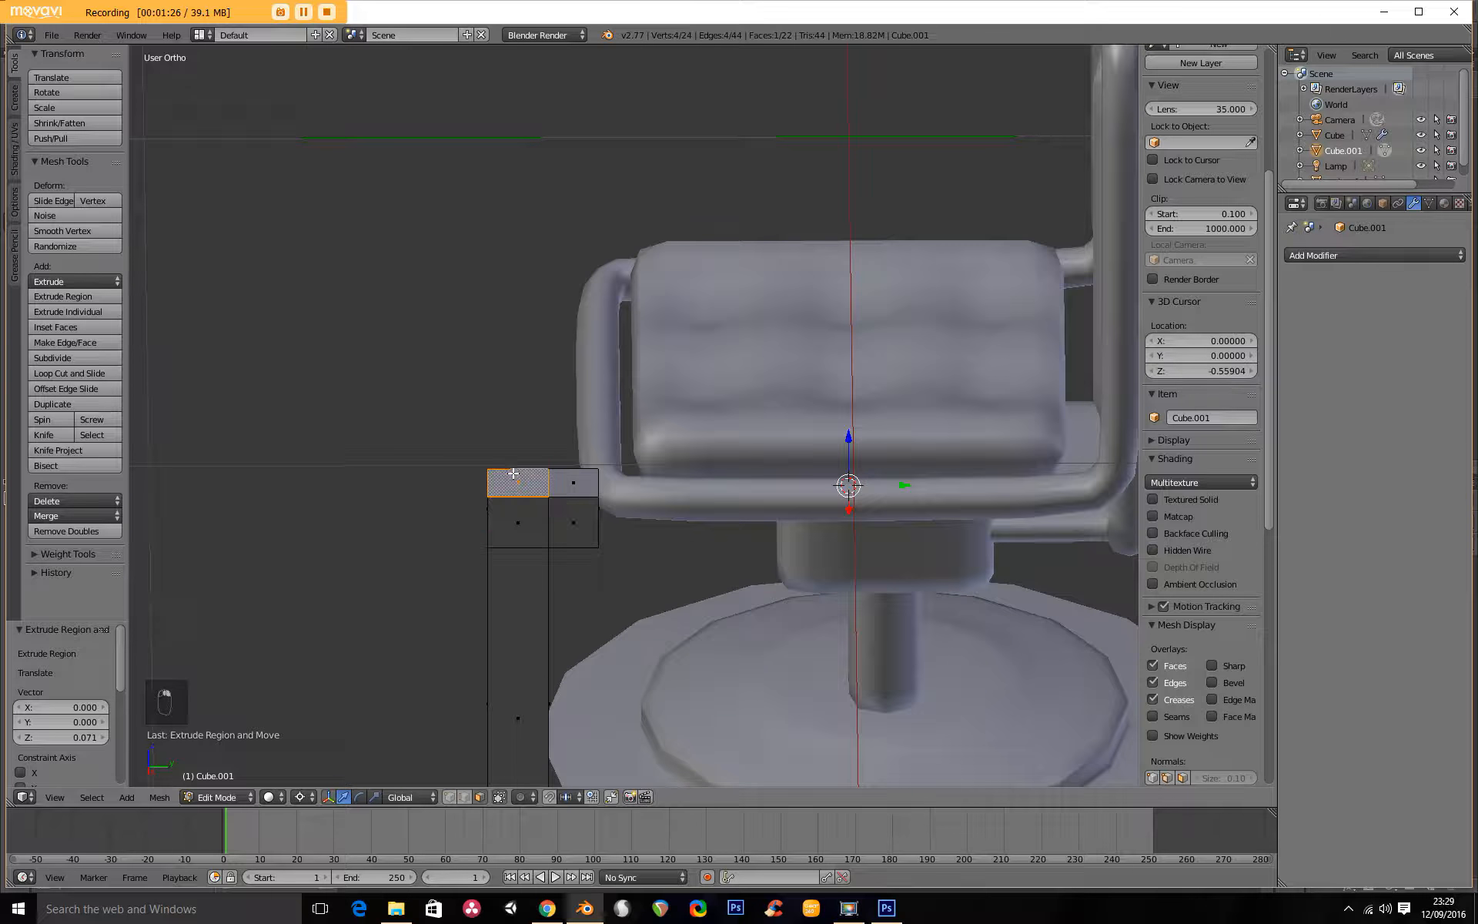
{"action": "key", "text": "KP_3"}
{"action": "scroll", "coordinate": [626, 566], "scroll_direction": "down", "scroll_amount": 5}
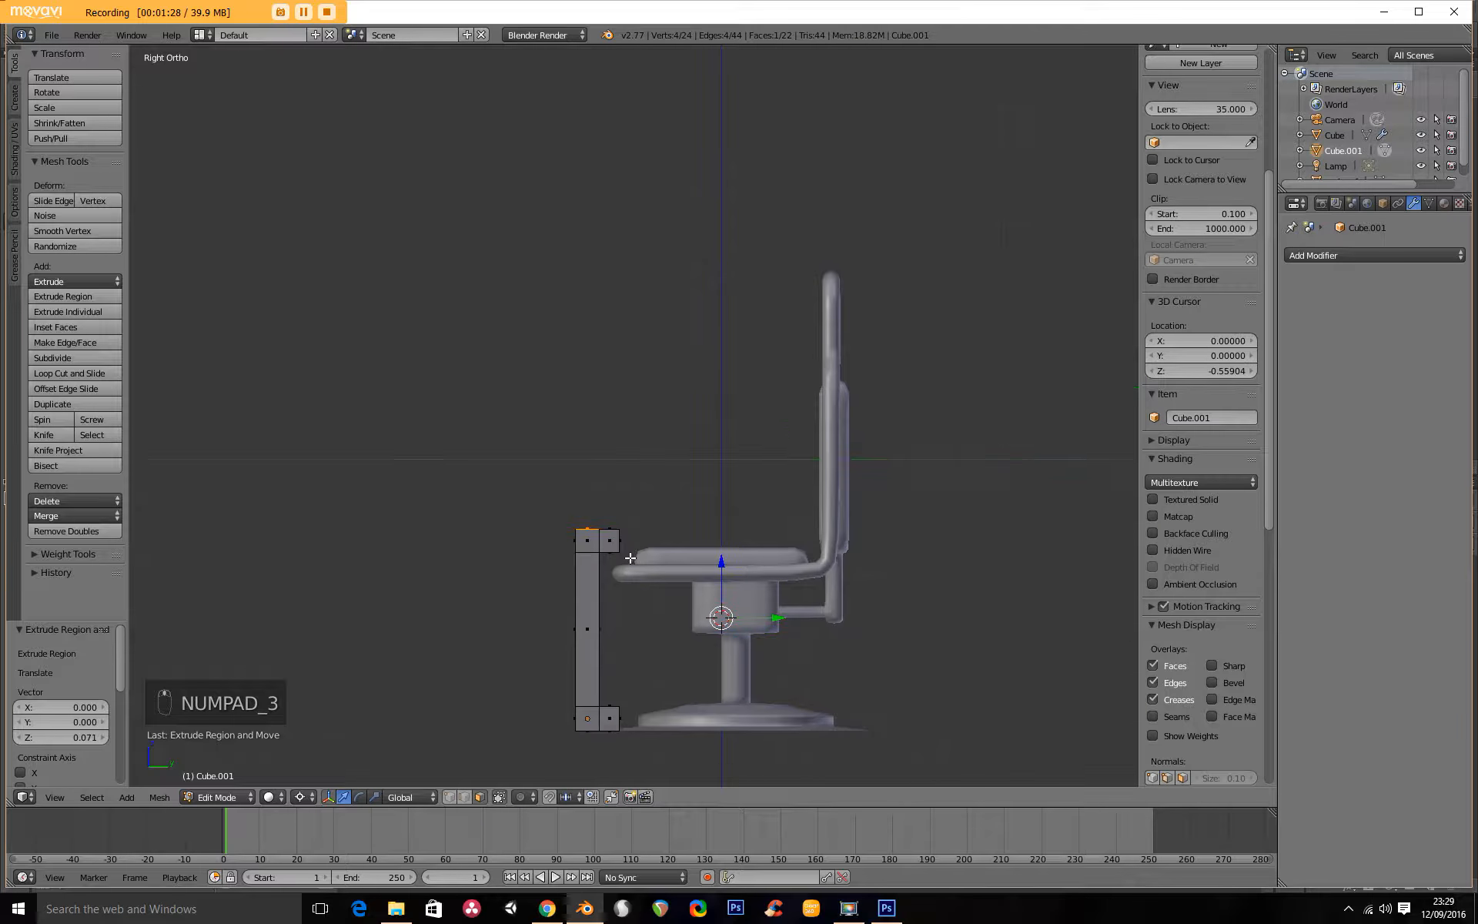
{"action": "key", "text": "e"}
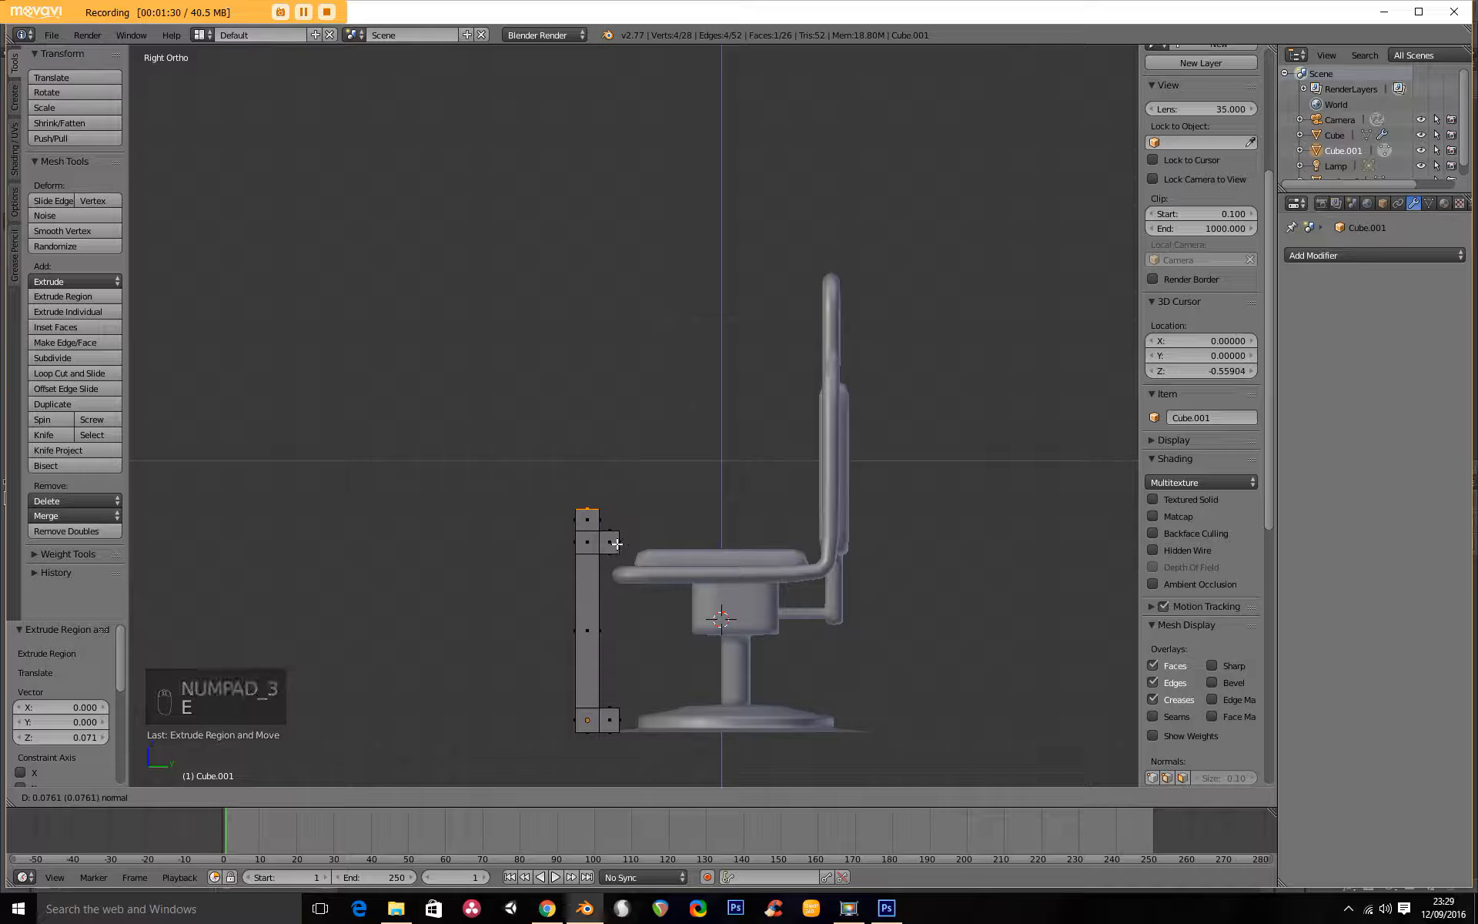
{"action": "left_click", "coordinate": [613, 536]}
{"action": "key", "text": "e"}
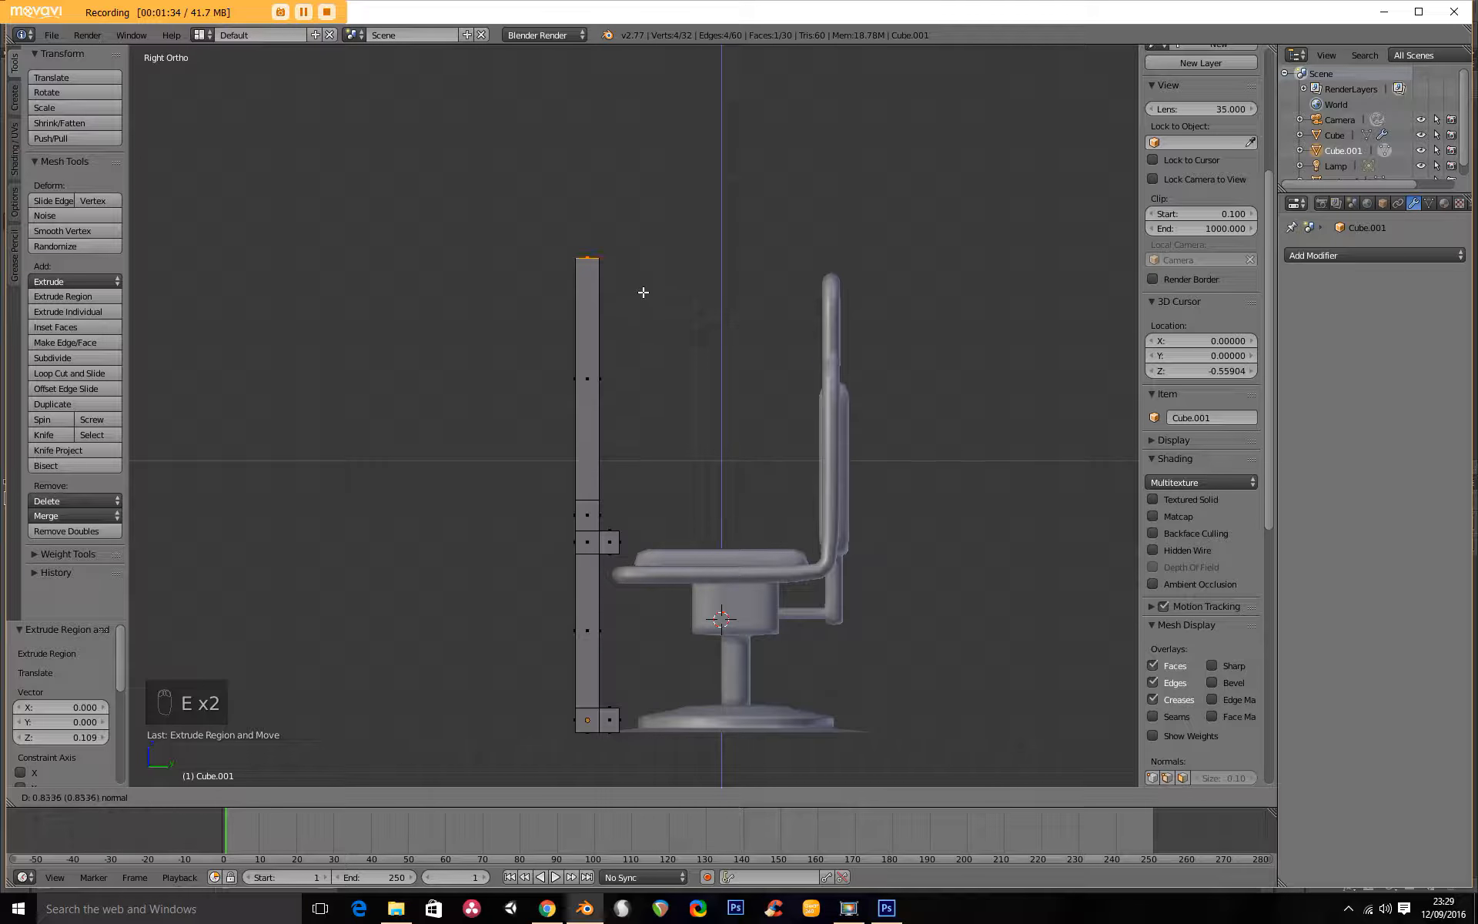
{"action": "left_click", "coordinate": [643, 292]}
Slant the upper post by moving its top face about 0.508 in Y toward the chair back, and extrude that face 0.09 upward.
{"action": "key", "text": "g"}
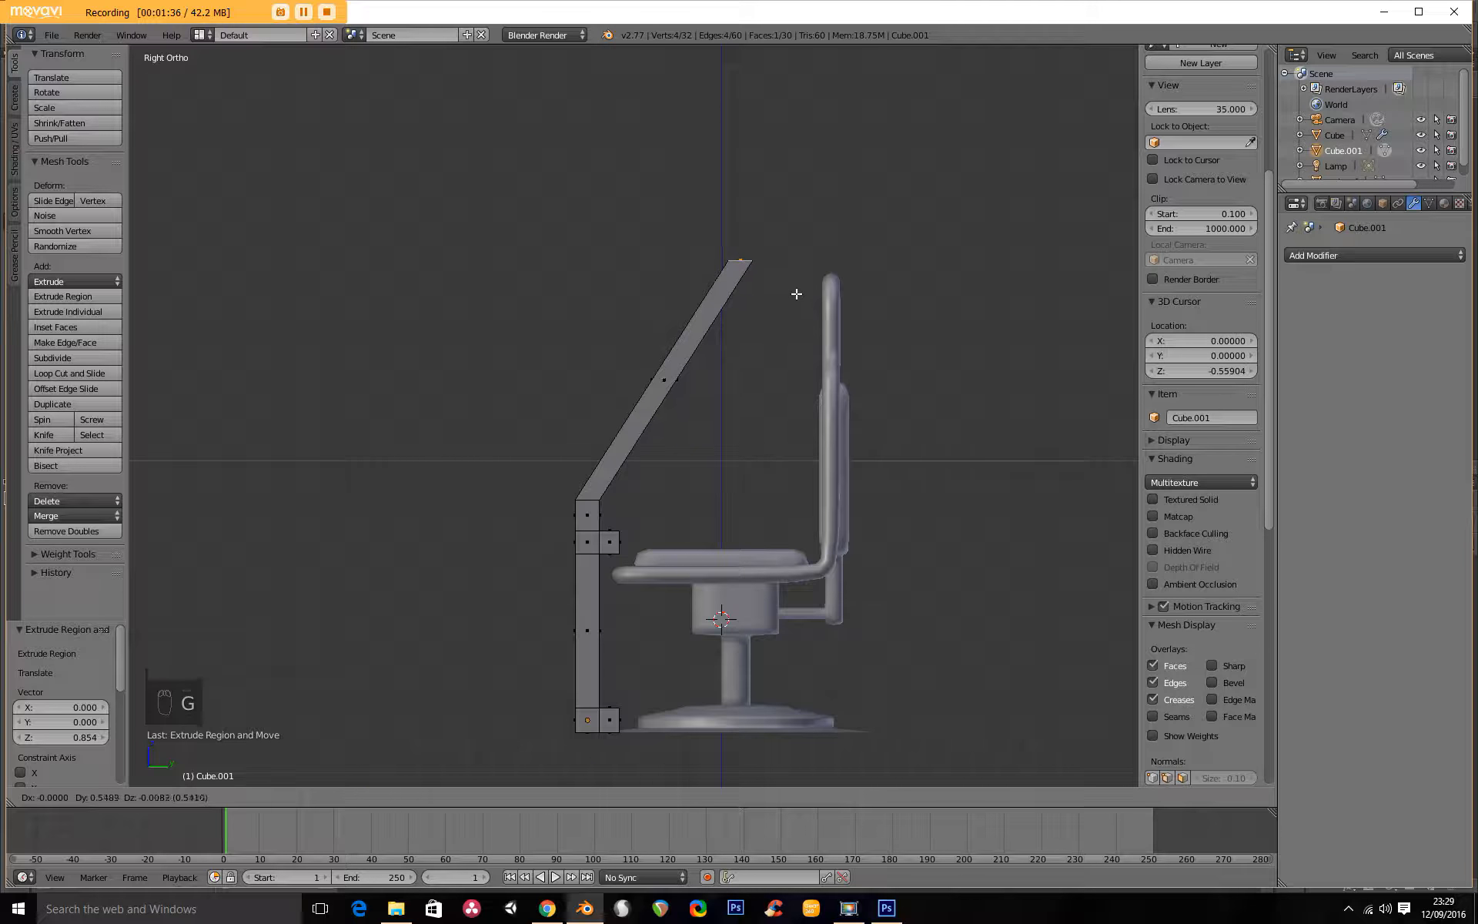
{"action": "left_click", "coordinate": [787, 288]}
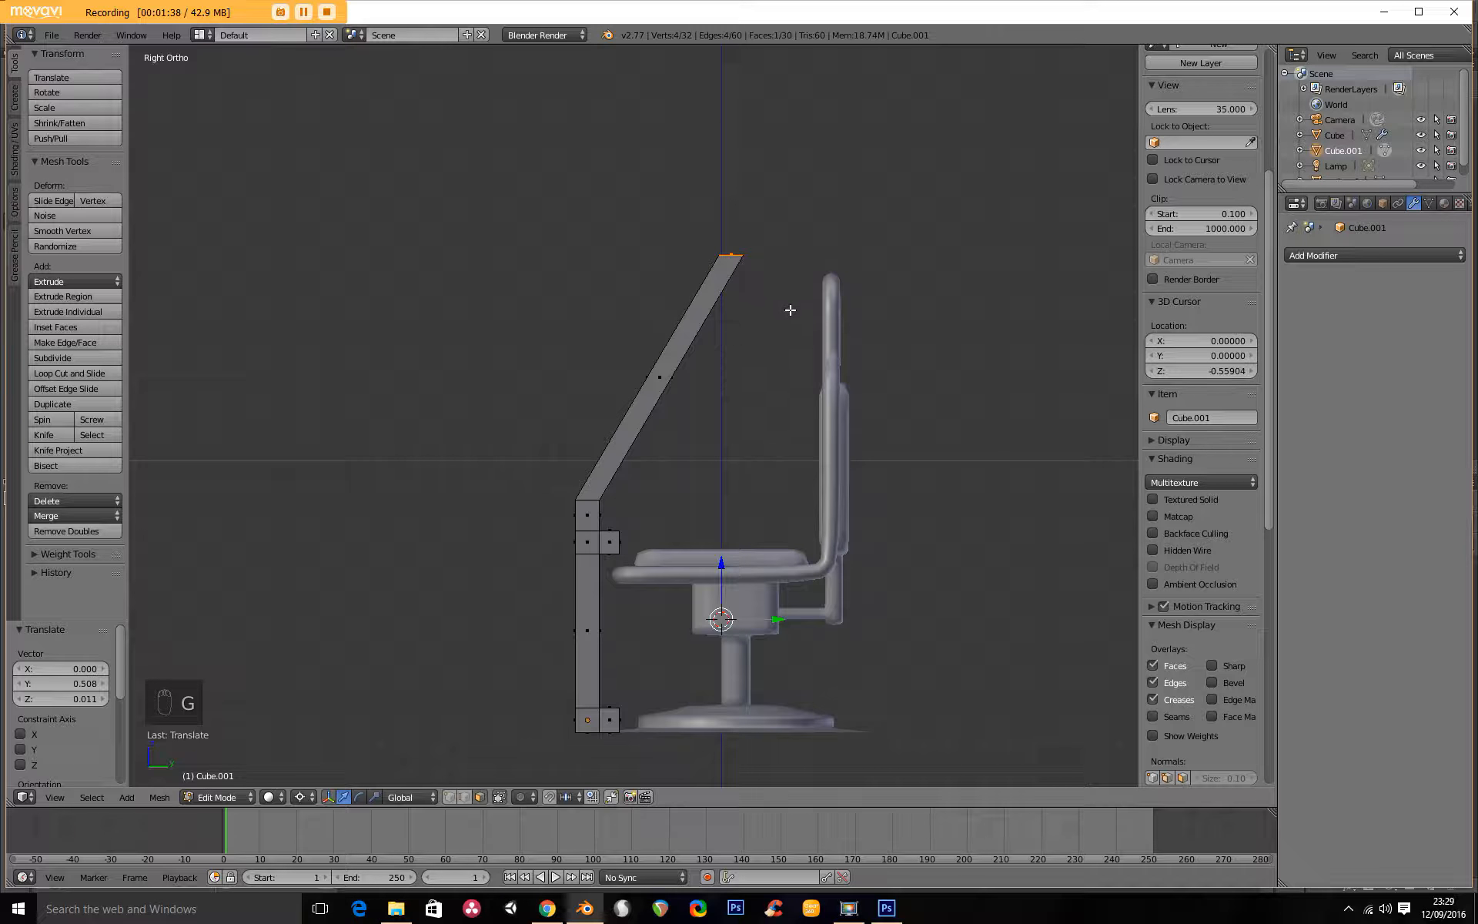
{"action": "key", "text": "e"}
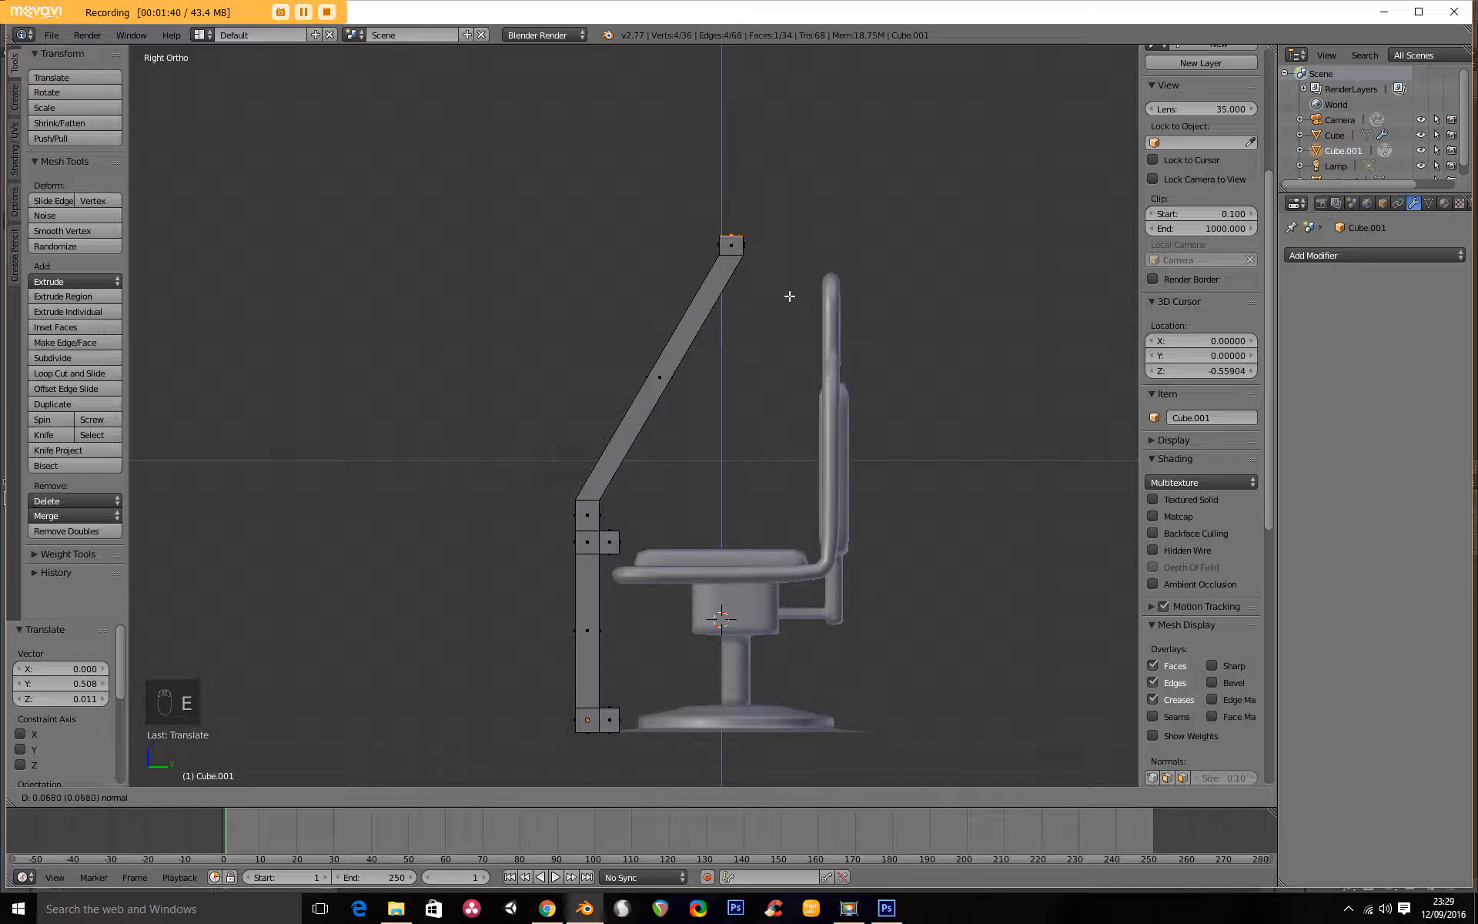
{"action": "left_click", "coordinate": [787, 291]}
Extrude the top block's chair-facing face about 0.519 horizontally over the chair, and extrude a further 0.095 for an end block.
{"action": "middle_click_drag", "start_coordinate": [787, 291], "coordinate": [662, 258]}
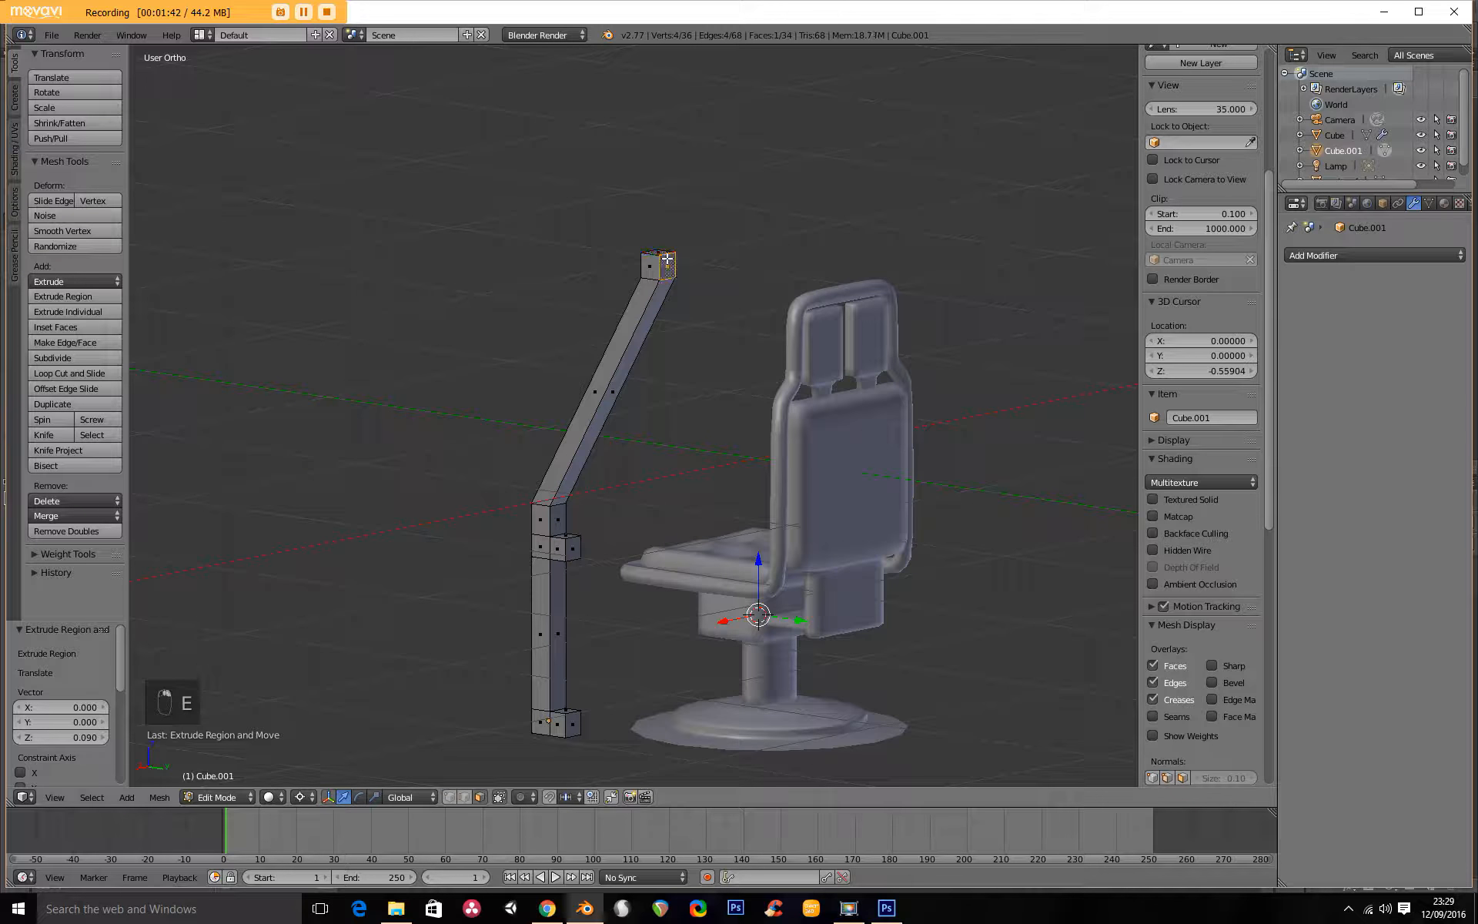
{"action": "key", "text": "KP_1"}
{"action": "key", "text": "KP_2"}
{"action": "key", "text": "KP_1"}
{"action": "key", "text": "KP_3"}
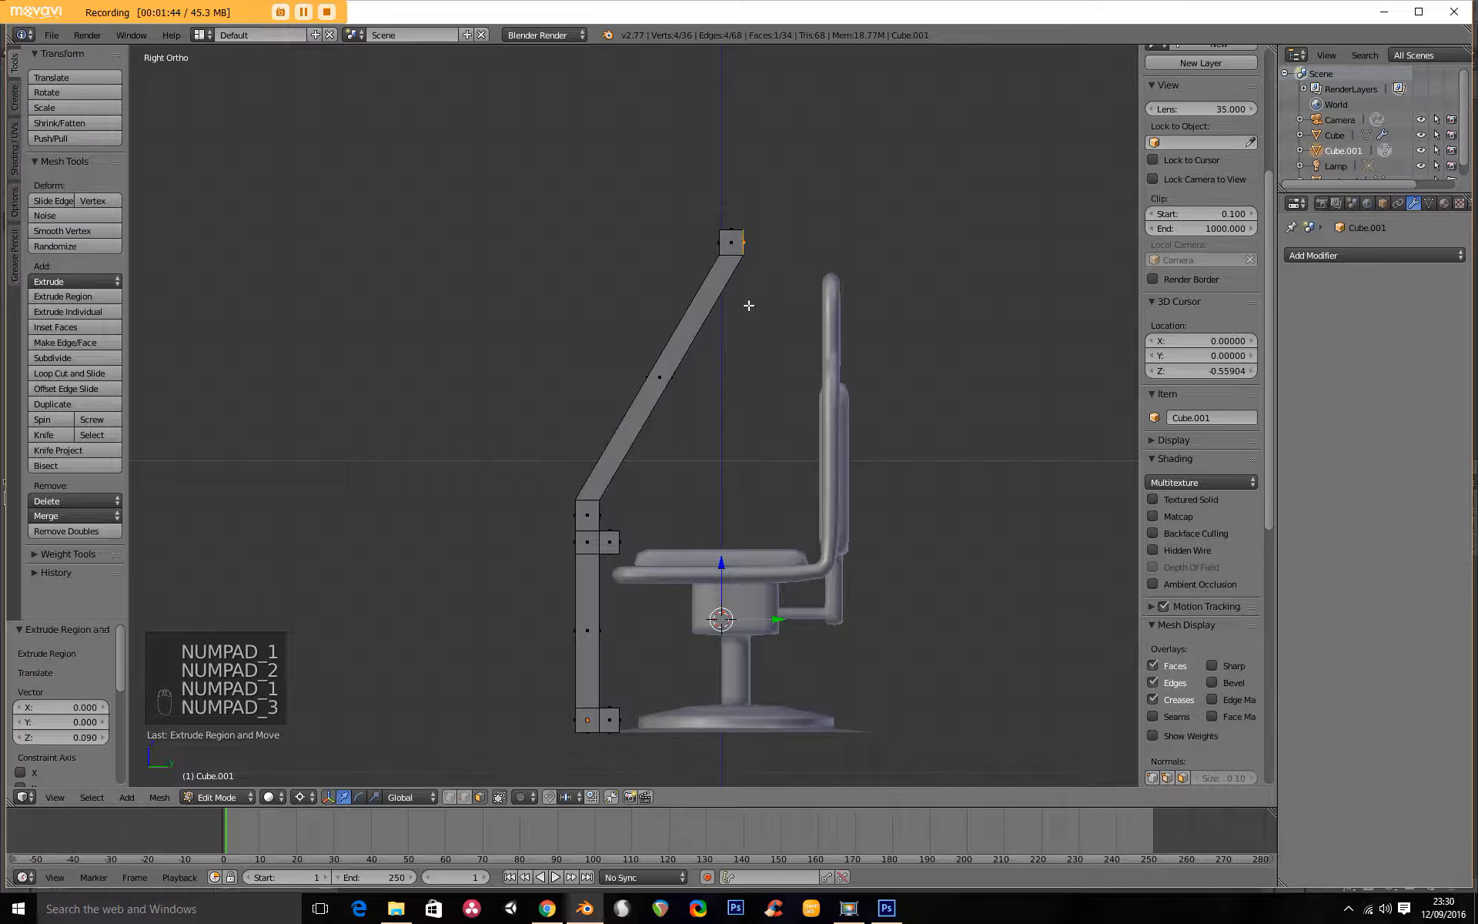
{"action": "key", "text": "e"}
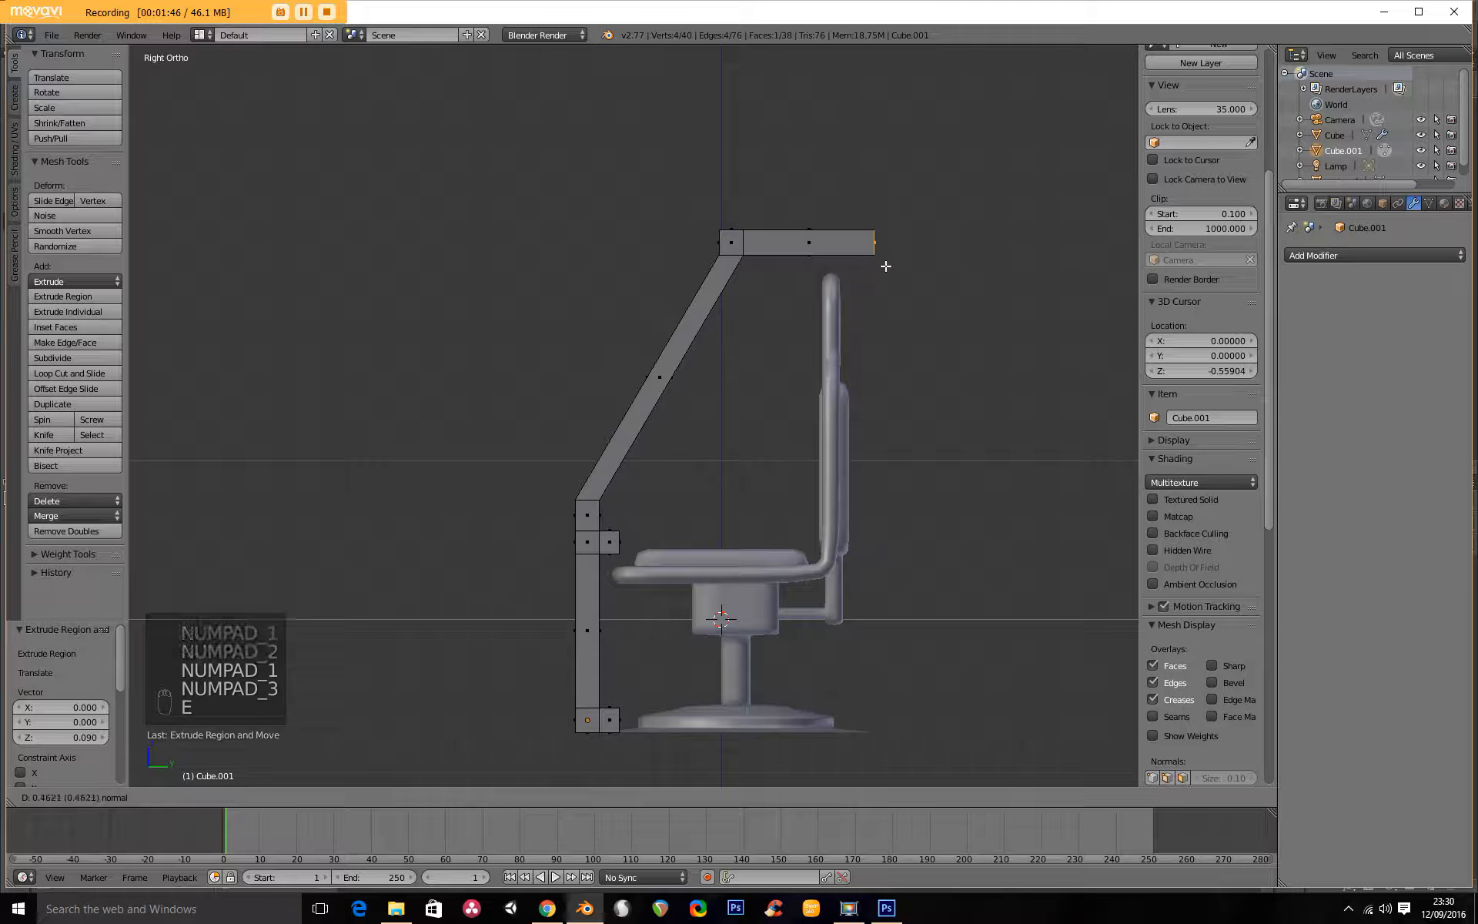
{"action": "left_click", "coordinate": [899, 267]}
{"action": "key", "text": "e"}
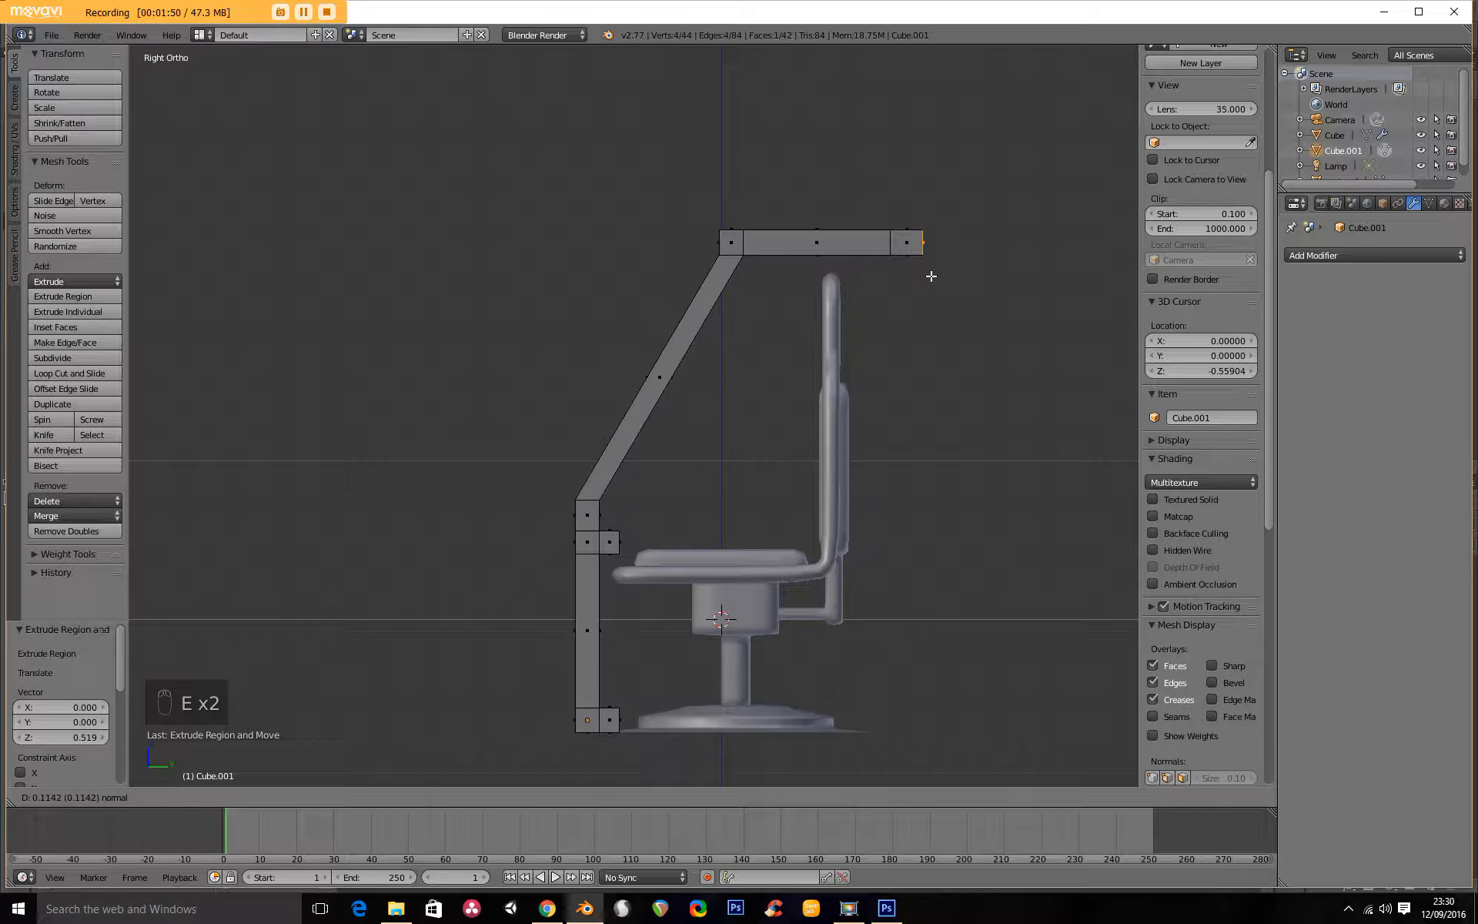
{"action": "left_click", "coordinate": [926, 276]}
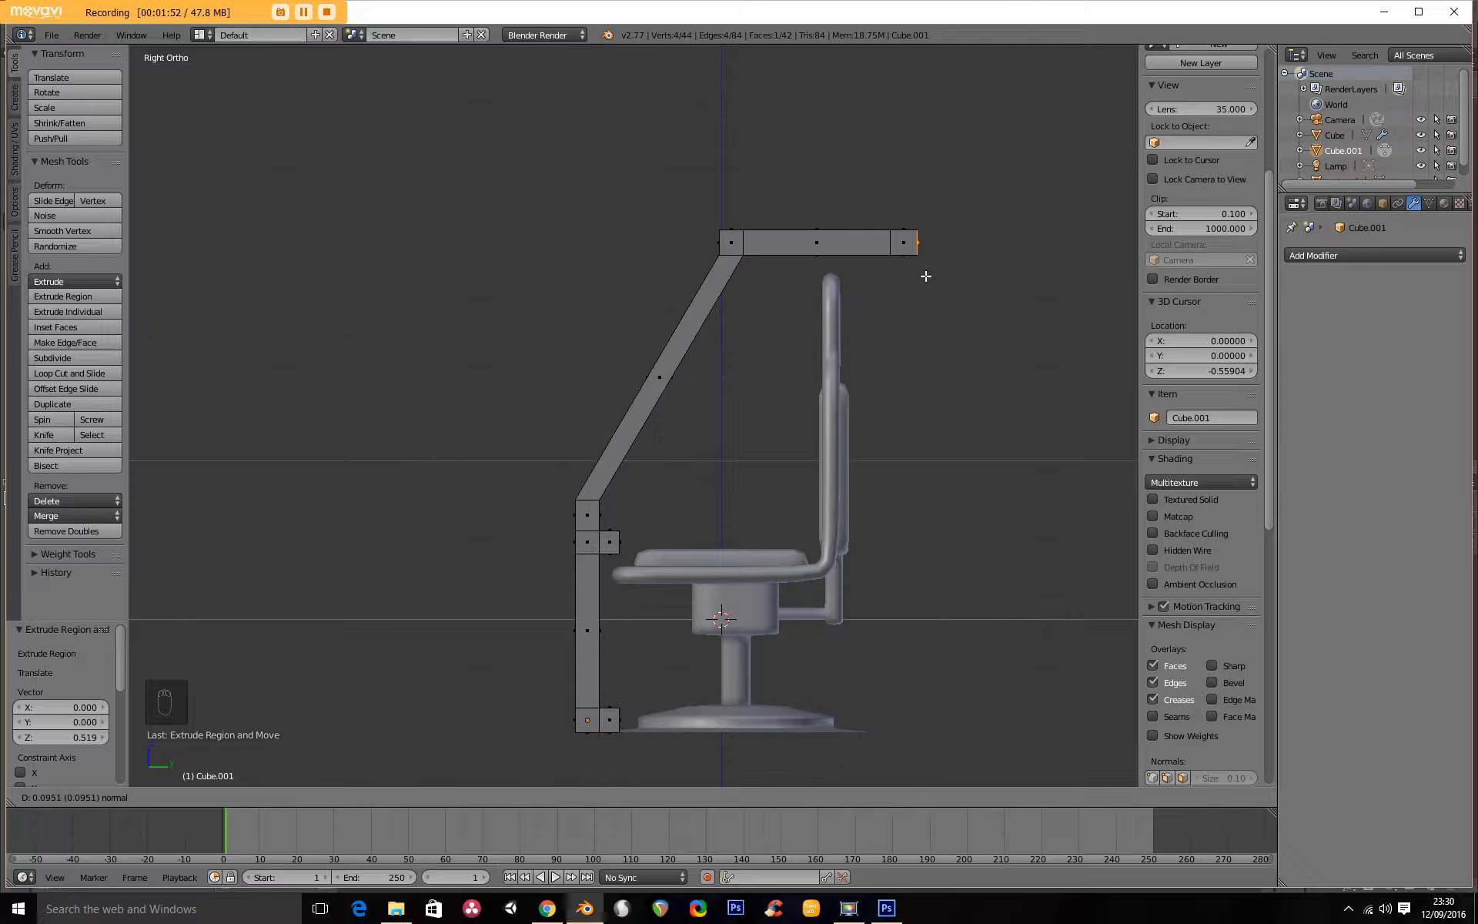
{"action": "middle_click_drag", "start_coordinate": [889, 271], "coordinate": [904, 308]}
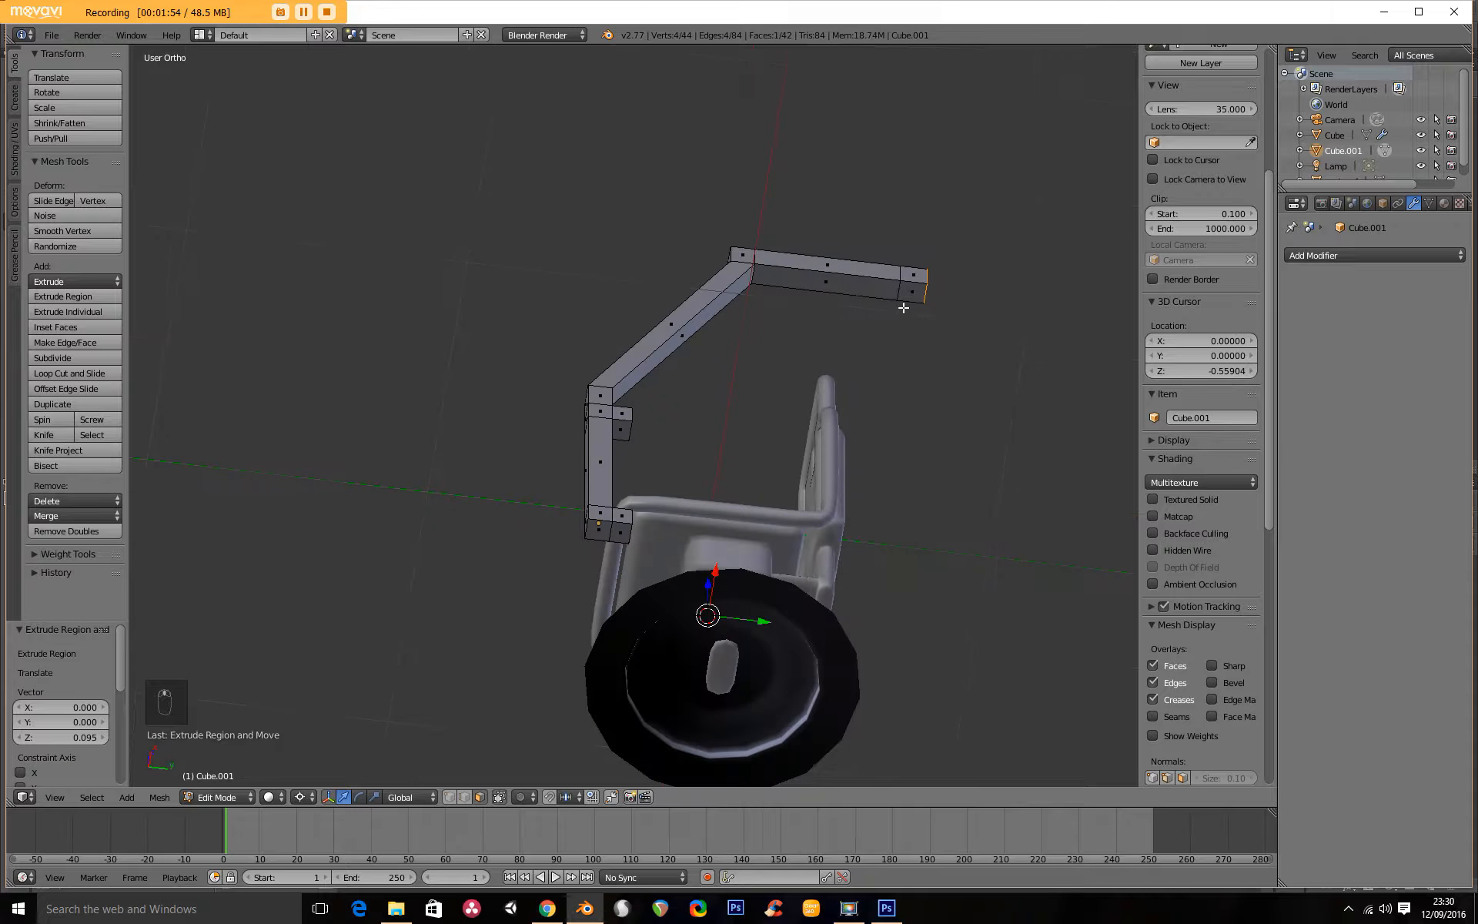
Extrude the underside of the overhead beam's end block about 0.979 straight down behind the chair back.
{"action": "key", "text": "KP_1"}
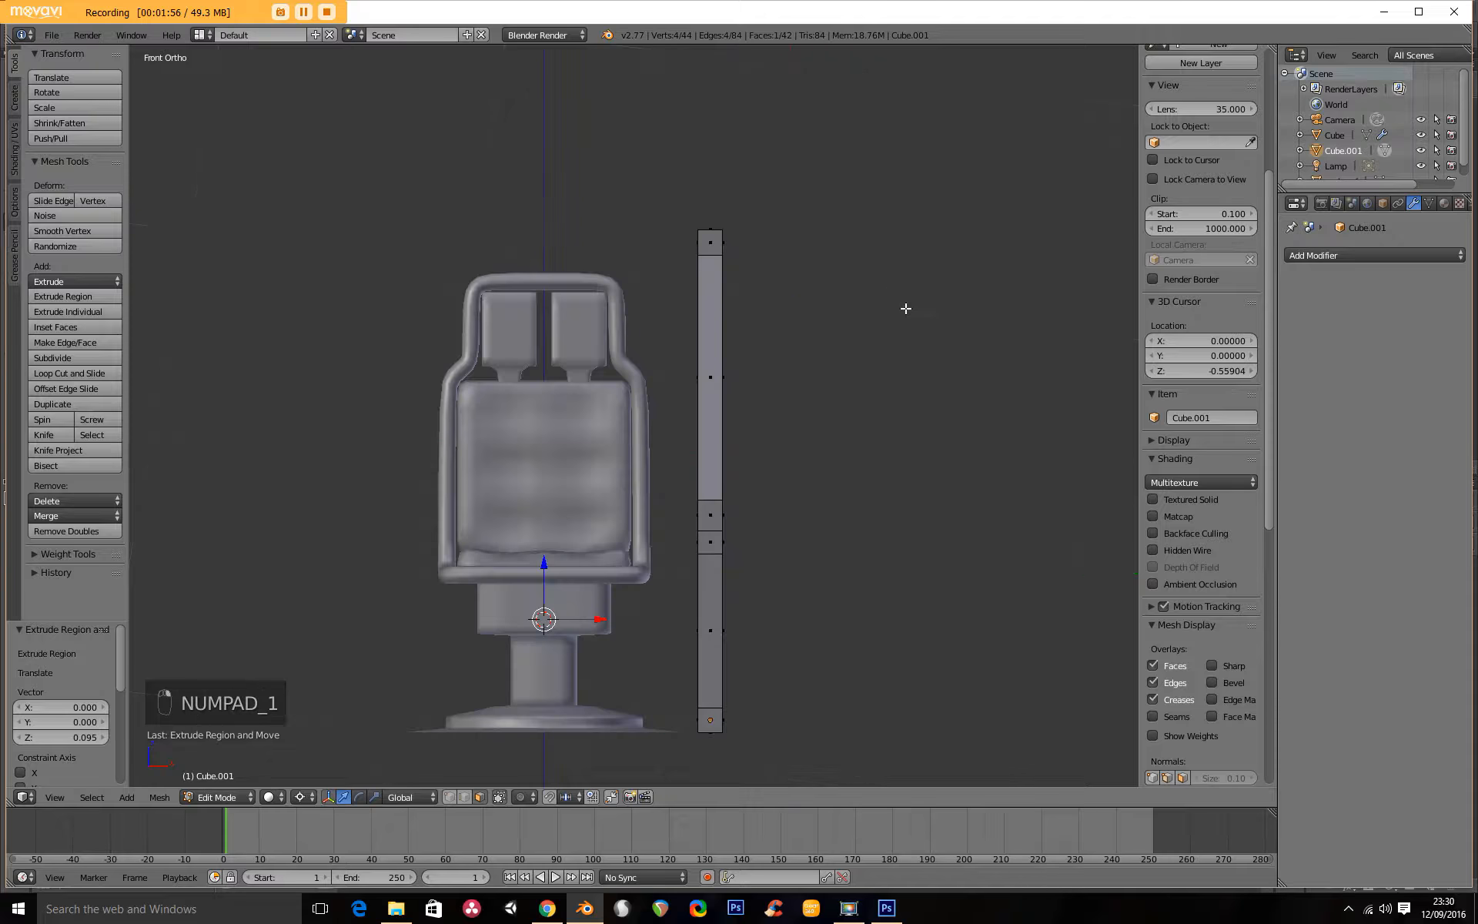
{"action": "key", "text": "KP_3"}
{"action": "middle_click_drag", "start_coordinate": [898, 373], "coordinate": [703, 324], "text": "shift"}
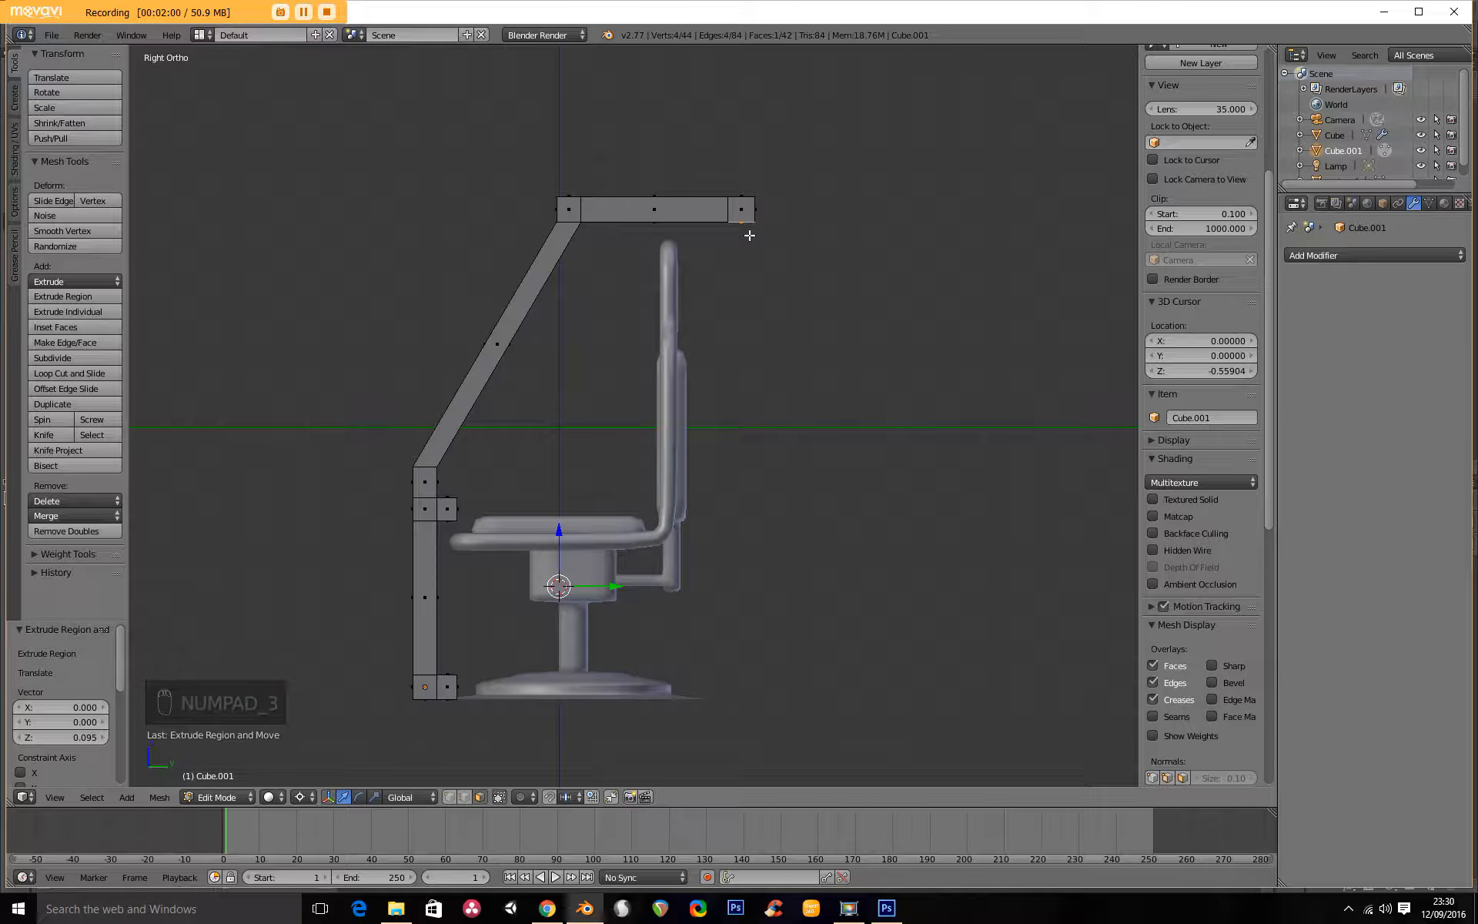
{"action": "key", "text": "e"}
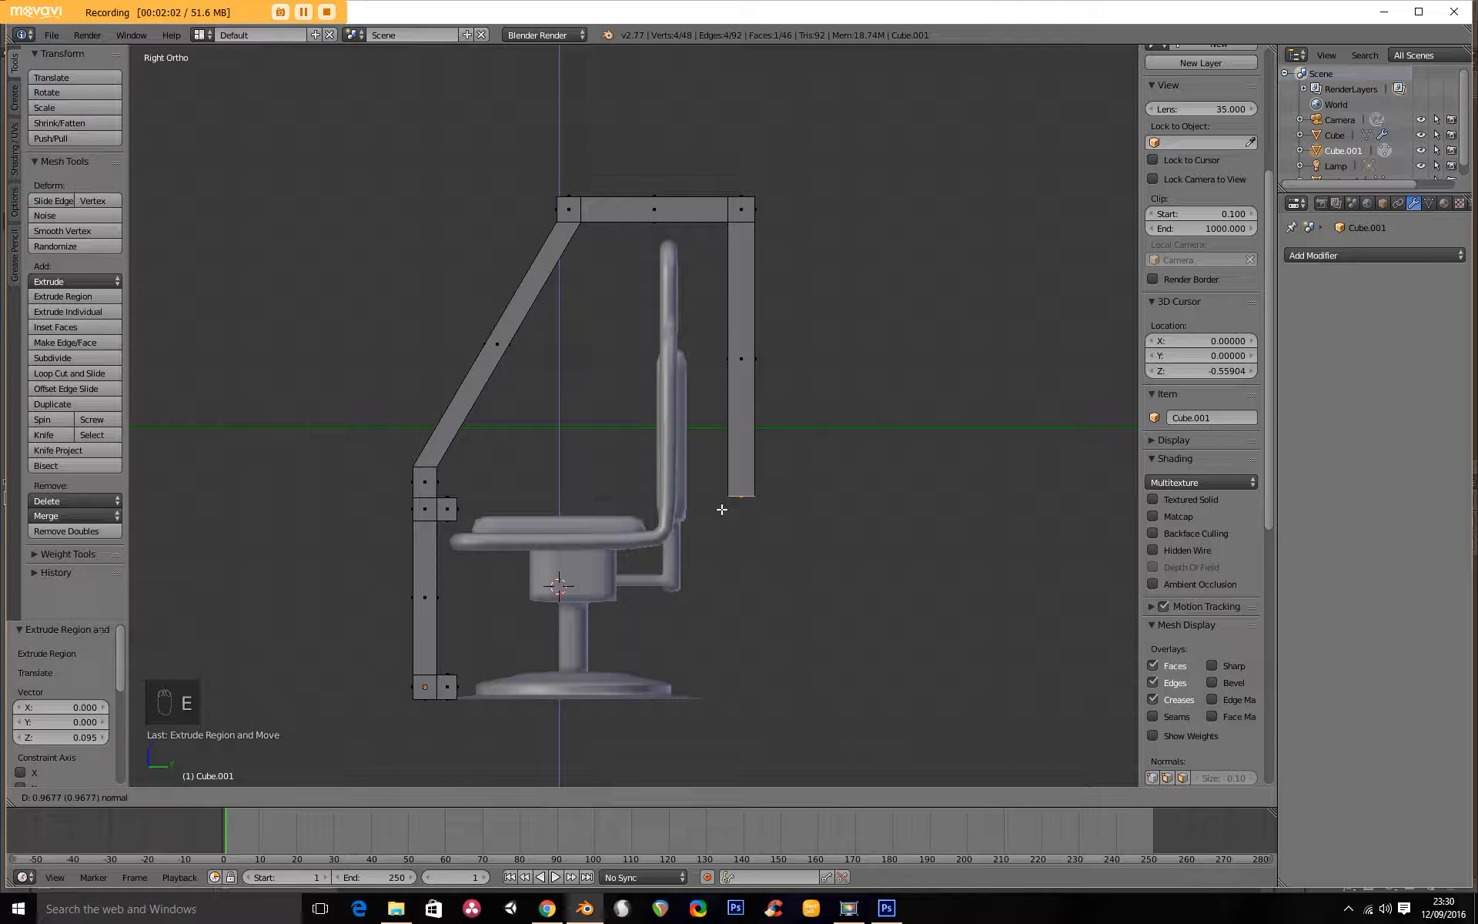
{"action": "key", "text": "z"}
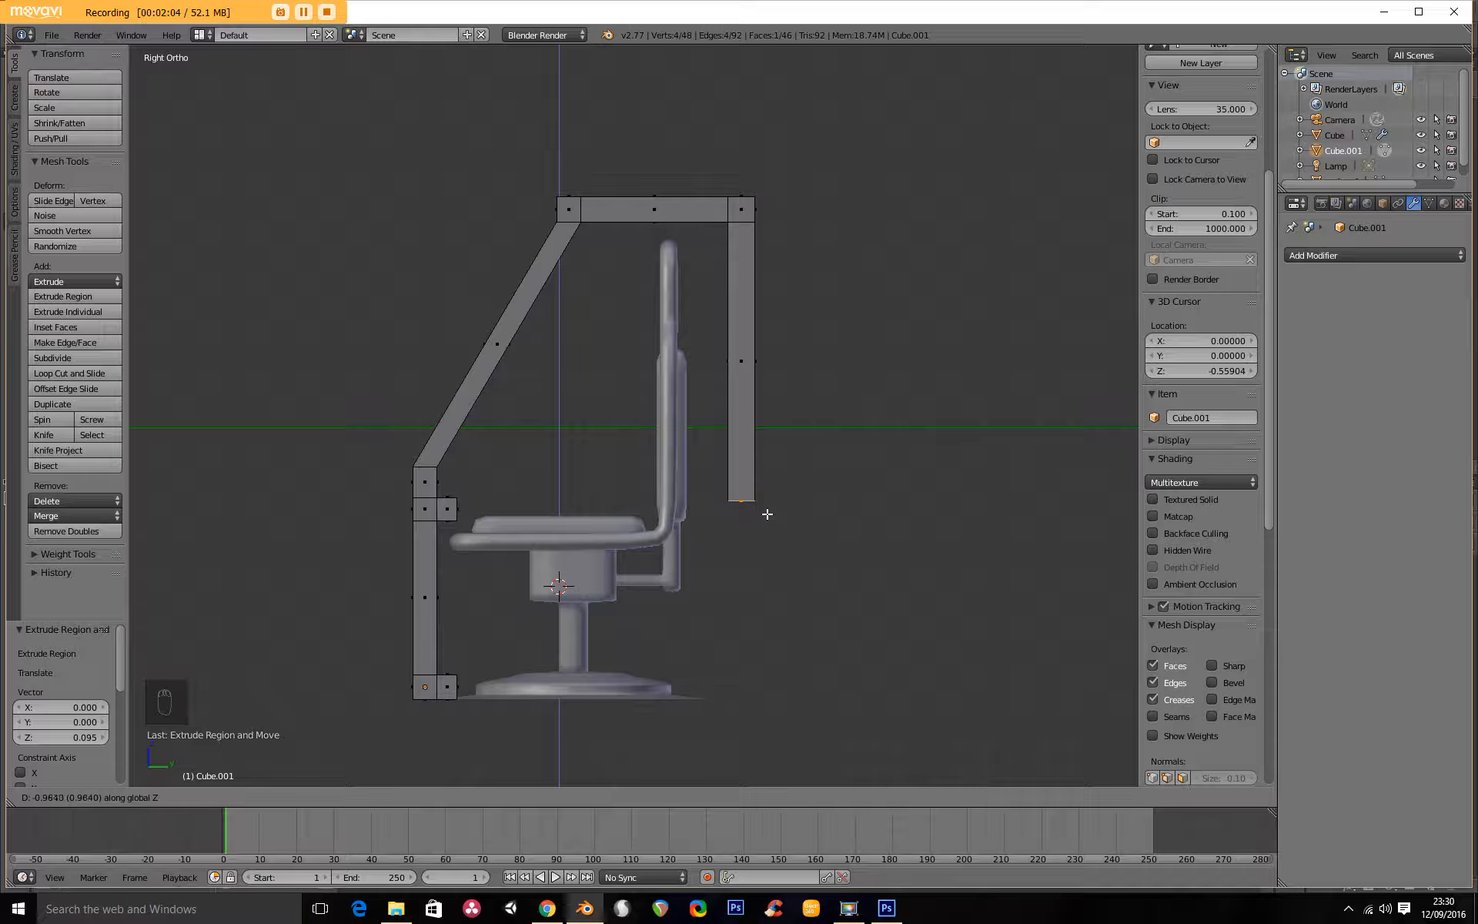
{"action": "left_click", "coordinate": [768, 512]}
Extrude the rear post's bottom face downward three more times, by about 0.083, 0.536 and 0.077, to near floor level.
{"action": "scroll", "coordinate": [743, 423], "scroll_direction": "up", "scroll_amount": 4}
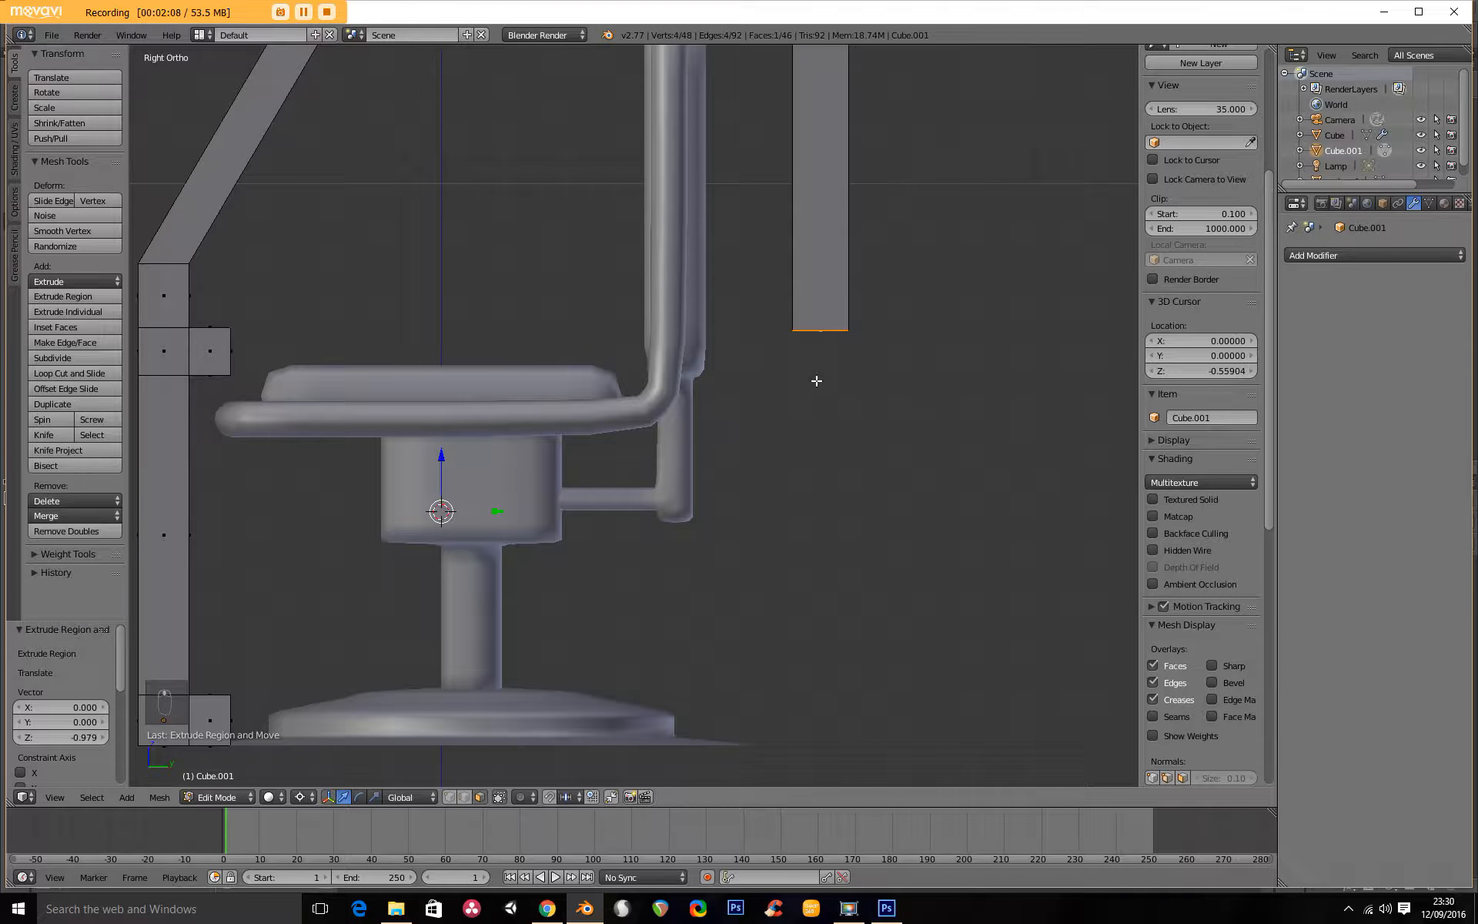
{"action": "key", "text": "e"}
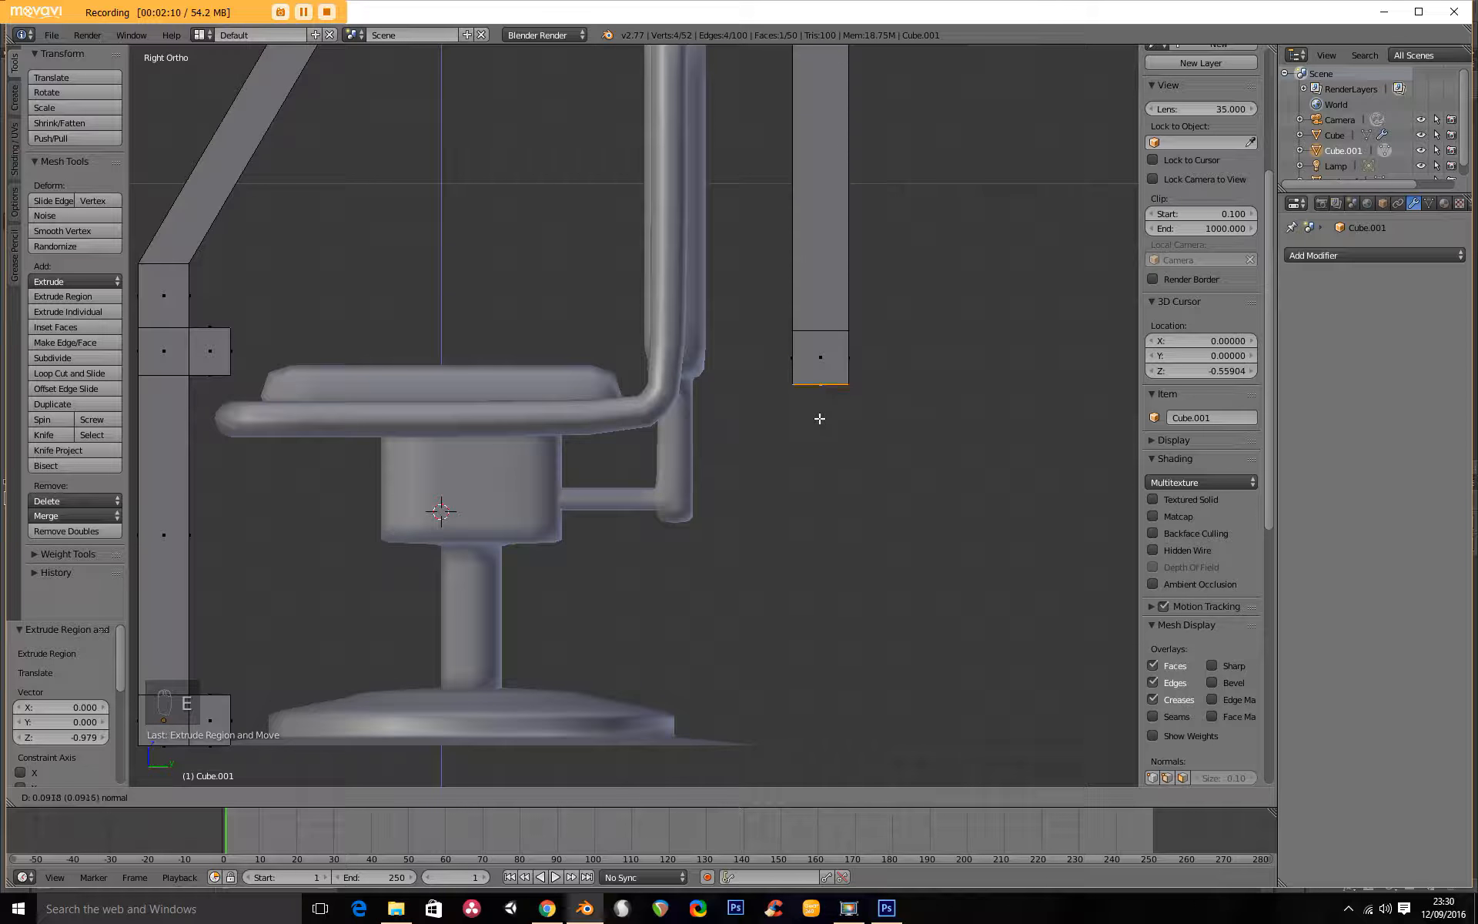
{"action": "left_click", "coordinate": [820, 411]}
{"action": "key", "text": "e"}
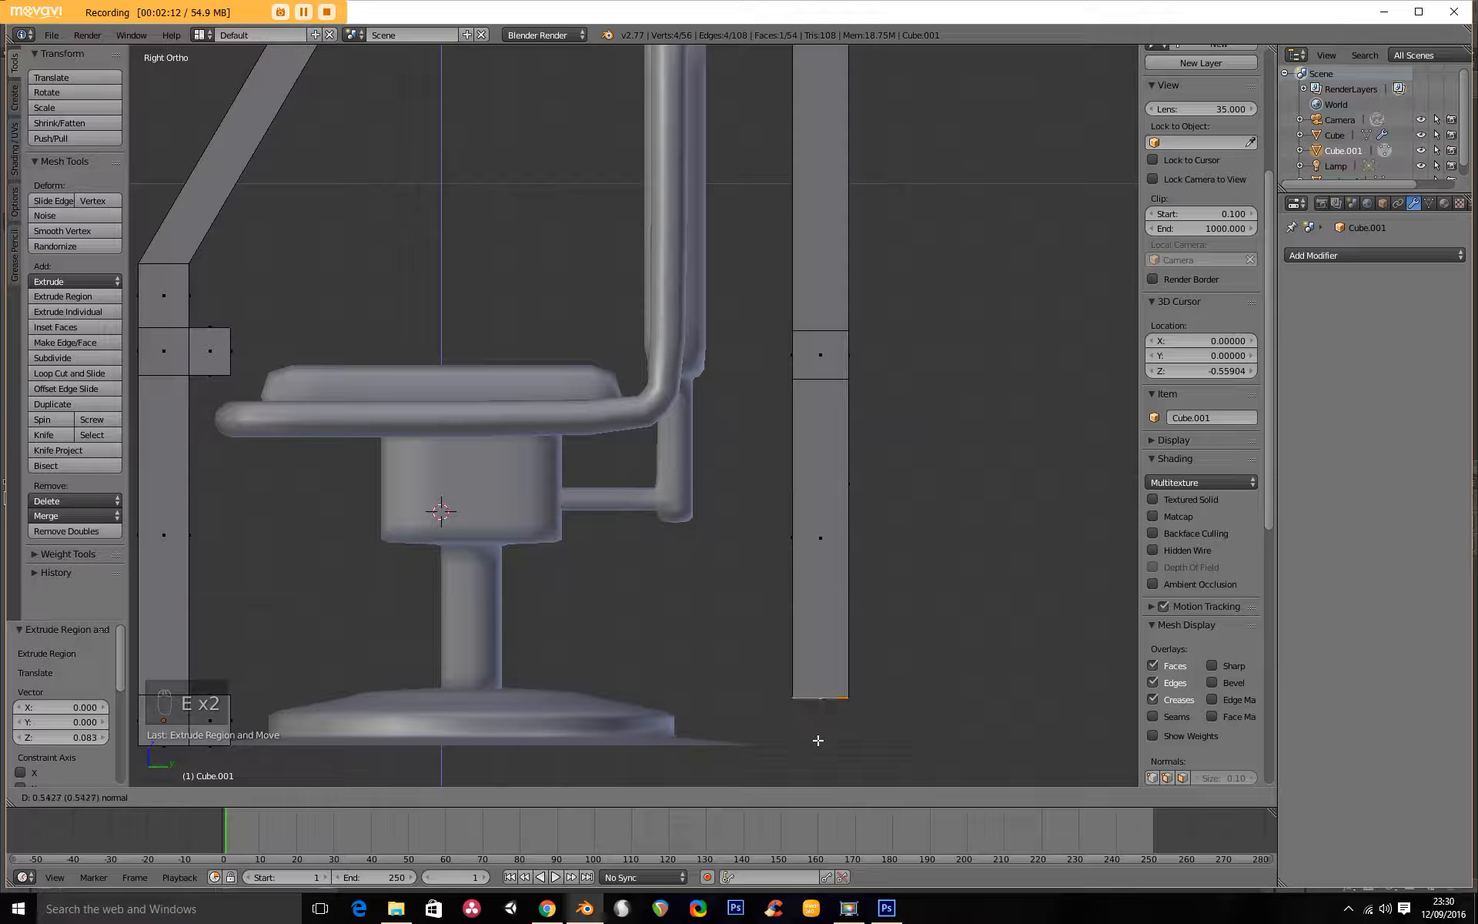
{"action": "left_click", "coordinate": [819, 726]}
{"action": "key", "text": "e"}
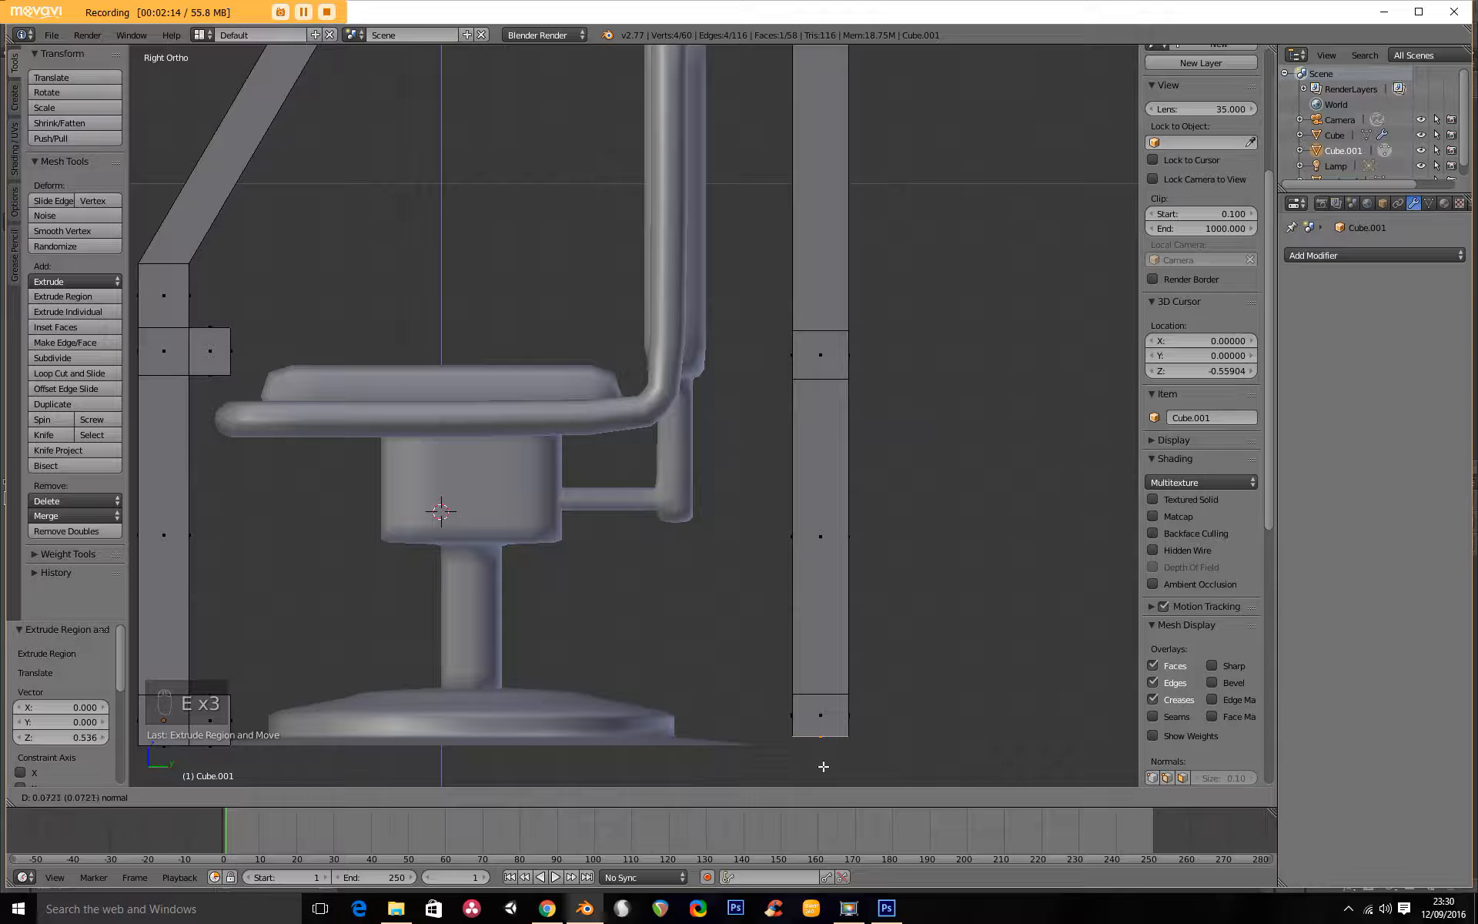
{"action": "left_click", "coordinate": [824, 769]}
Delete the facing faces of the front and rear posts' bottom blocks.
{"action": "scroll", "coordinate": [647, 637], "scroll_direction": "down", "scroll_amount": 3}
{"action": "middle_click_drag", "start_coordinate": [647, 637], "coordinate": [763, 592]}
{"action": "middle_click_drag", "start_coordinate": [626, 630], "coordinate": [384, 598]}
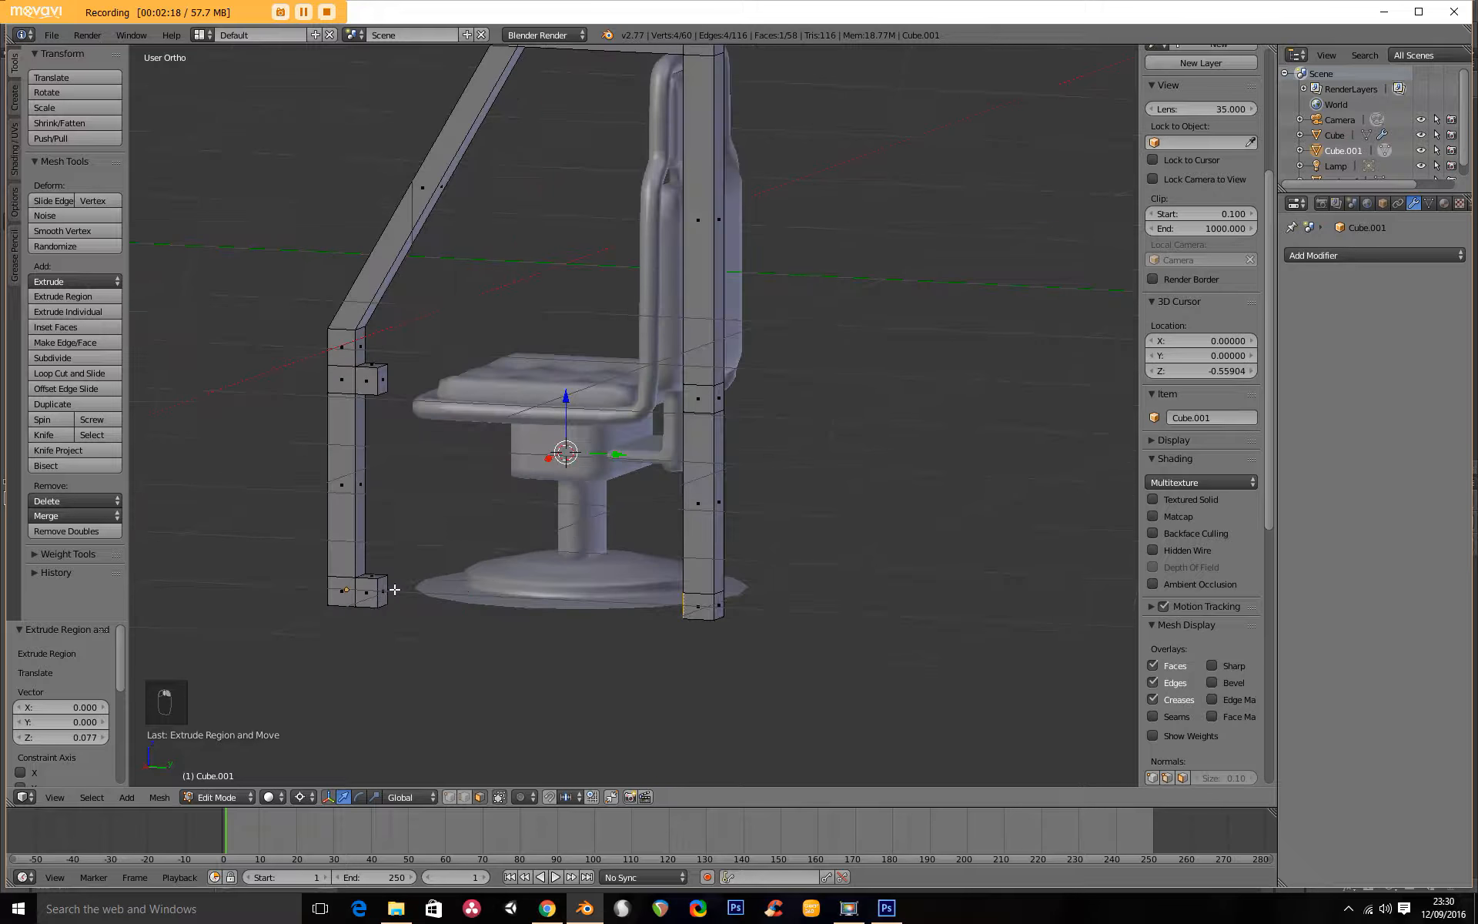
{"action": "right_click", "coordinate": [383, 596], "text": "shift"}
{"action": "key", "text": "x"}
{"action": "left_click", "coordinate": [468, 648]}
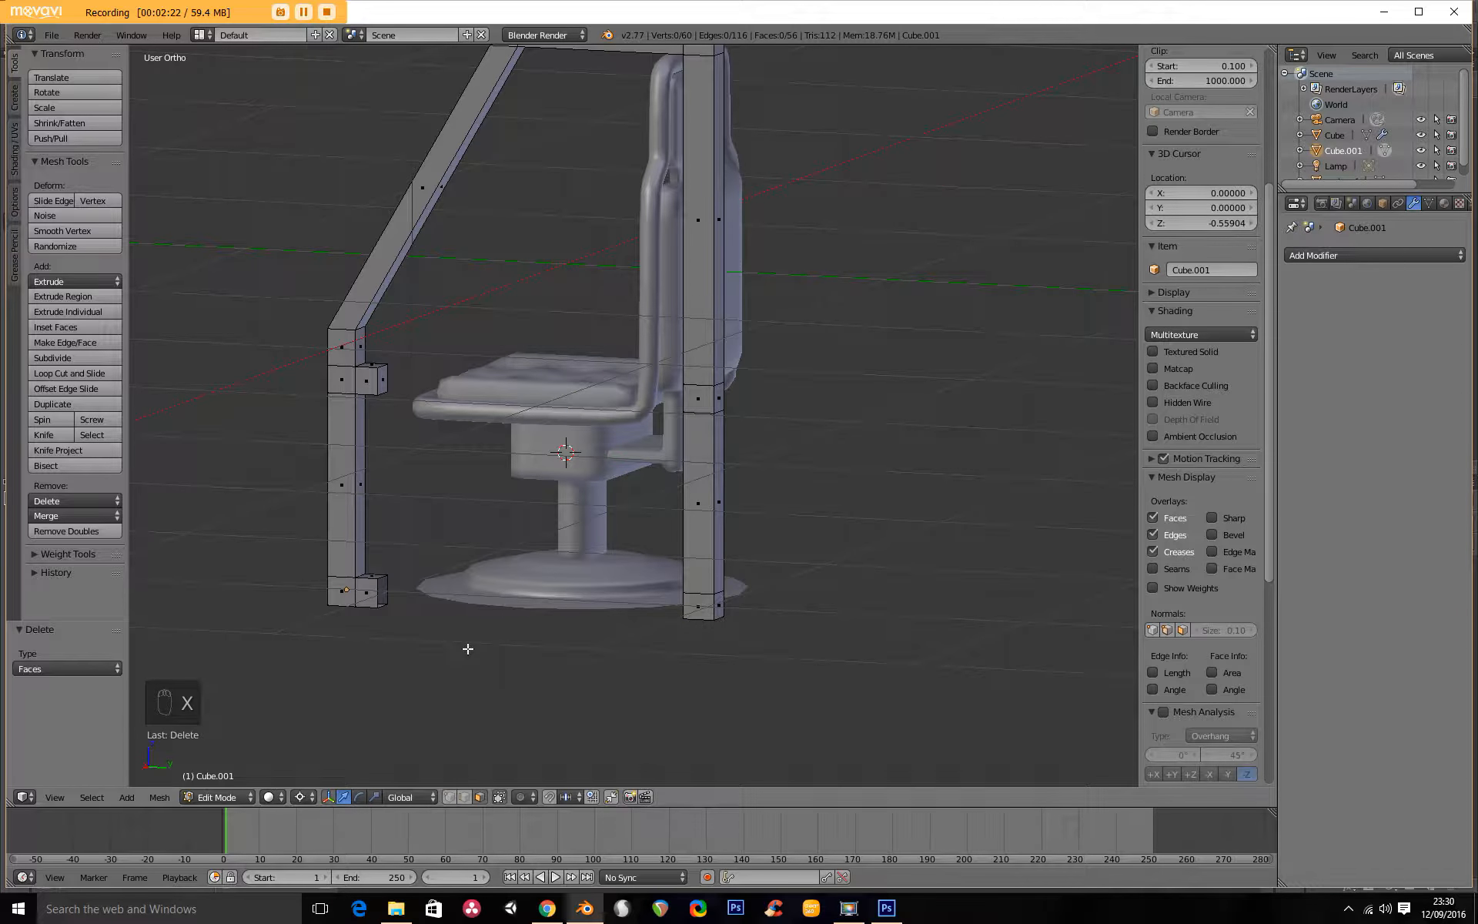
Bridge the edge loops of the two open bottom ends to form a lower side rail between the posts.
{"action": "right_click", "coordinate": [380, 600], "text": "alt"}
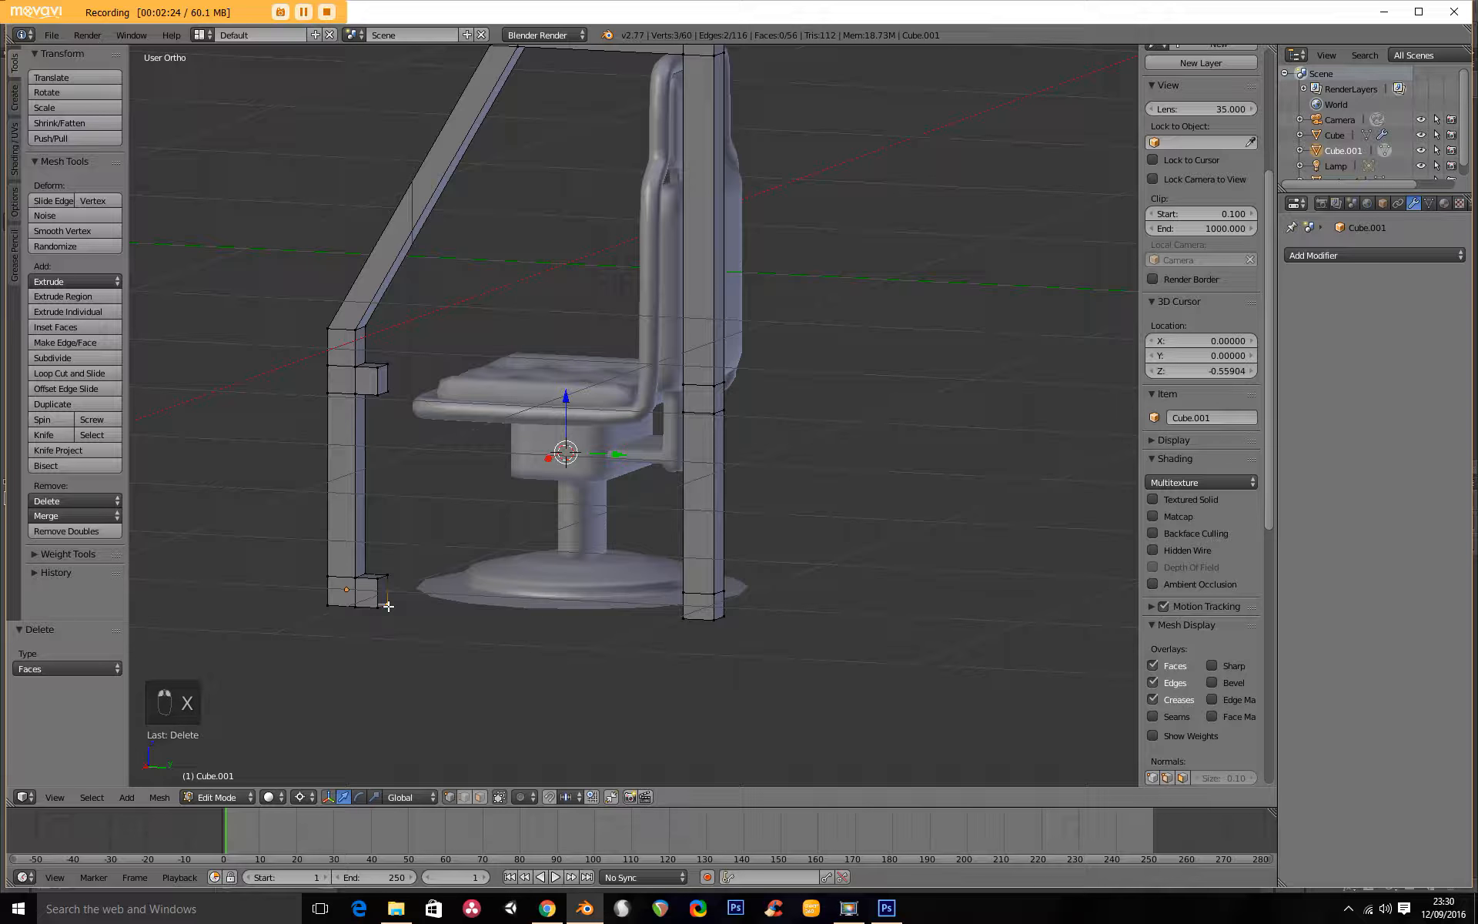
{"action": "middle_click_drag", "start_coordinate": [479, 630], "coordinate": [640, 613]}
{"action": "right_click", "coordinate": [759, 585], "text": "alt+shift"}
{"action": "key", "text": "w"}
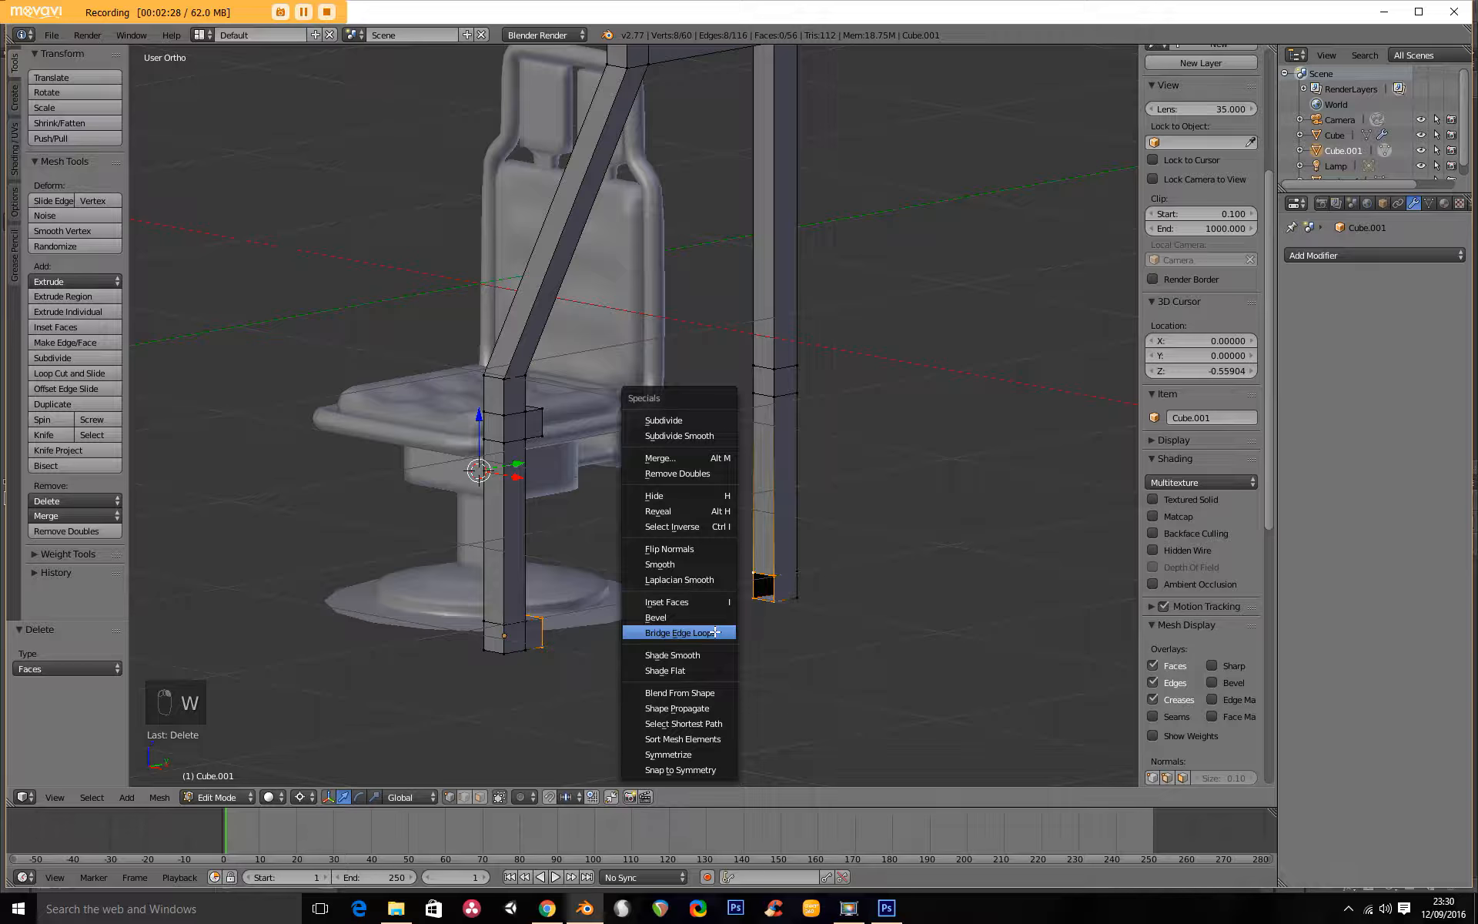
{"action": "left_click", "coordinate": [715, 632]}
{"action": "middle_click_drag", "start_coordinate": [786, 623], "coordinate": [737, 608]}
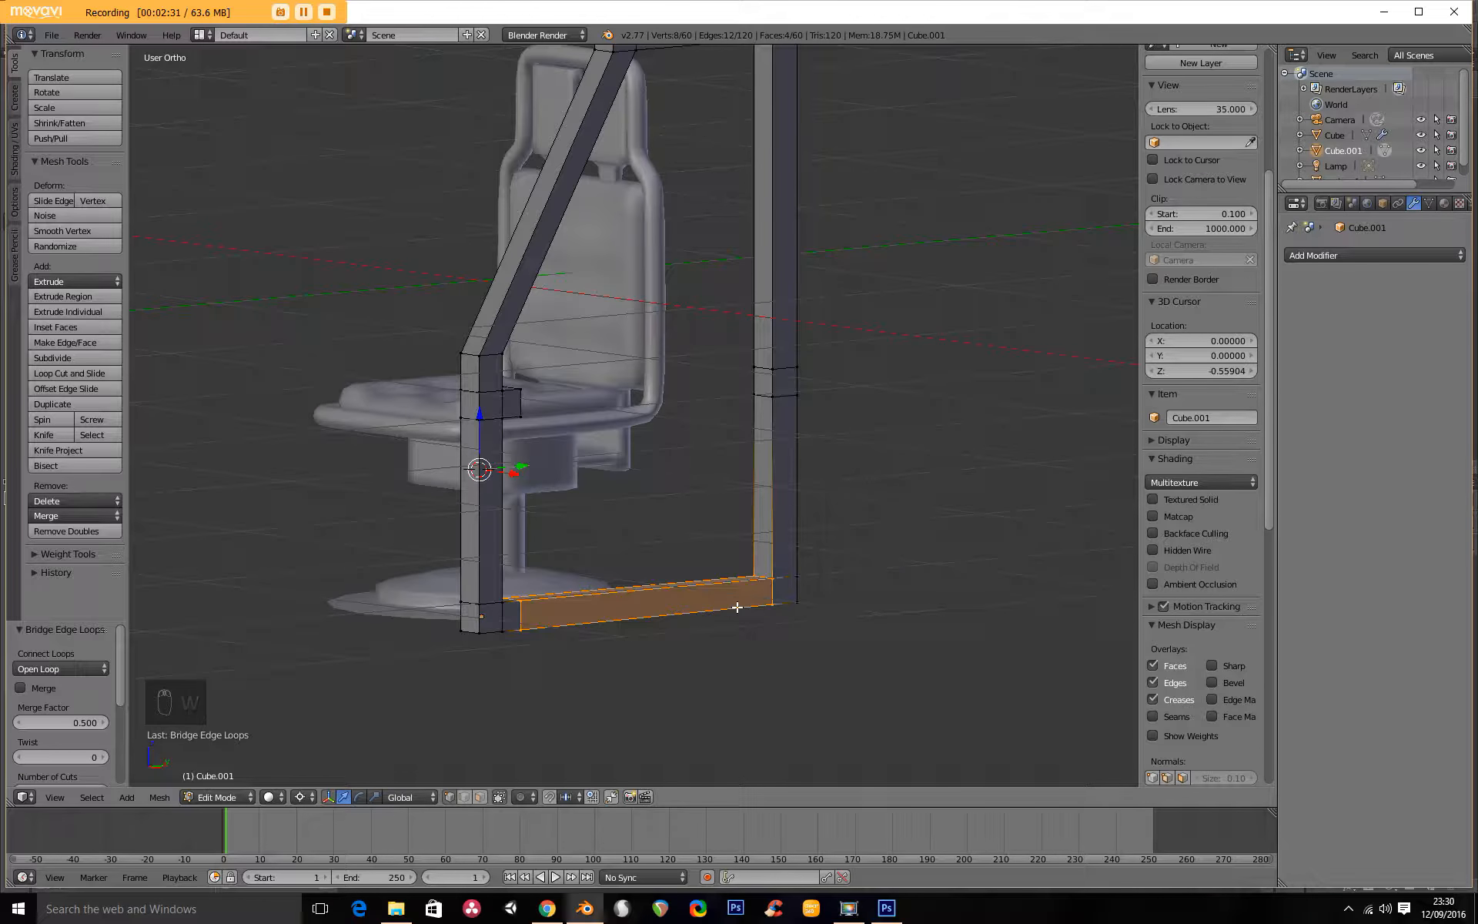
Delete the facing faces of the front and rear posts' seat-height blocks.
{"action": "left_click", "coordinate": [480, 797]}
{"action": "right_click", "coordinate": [761, 385]}
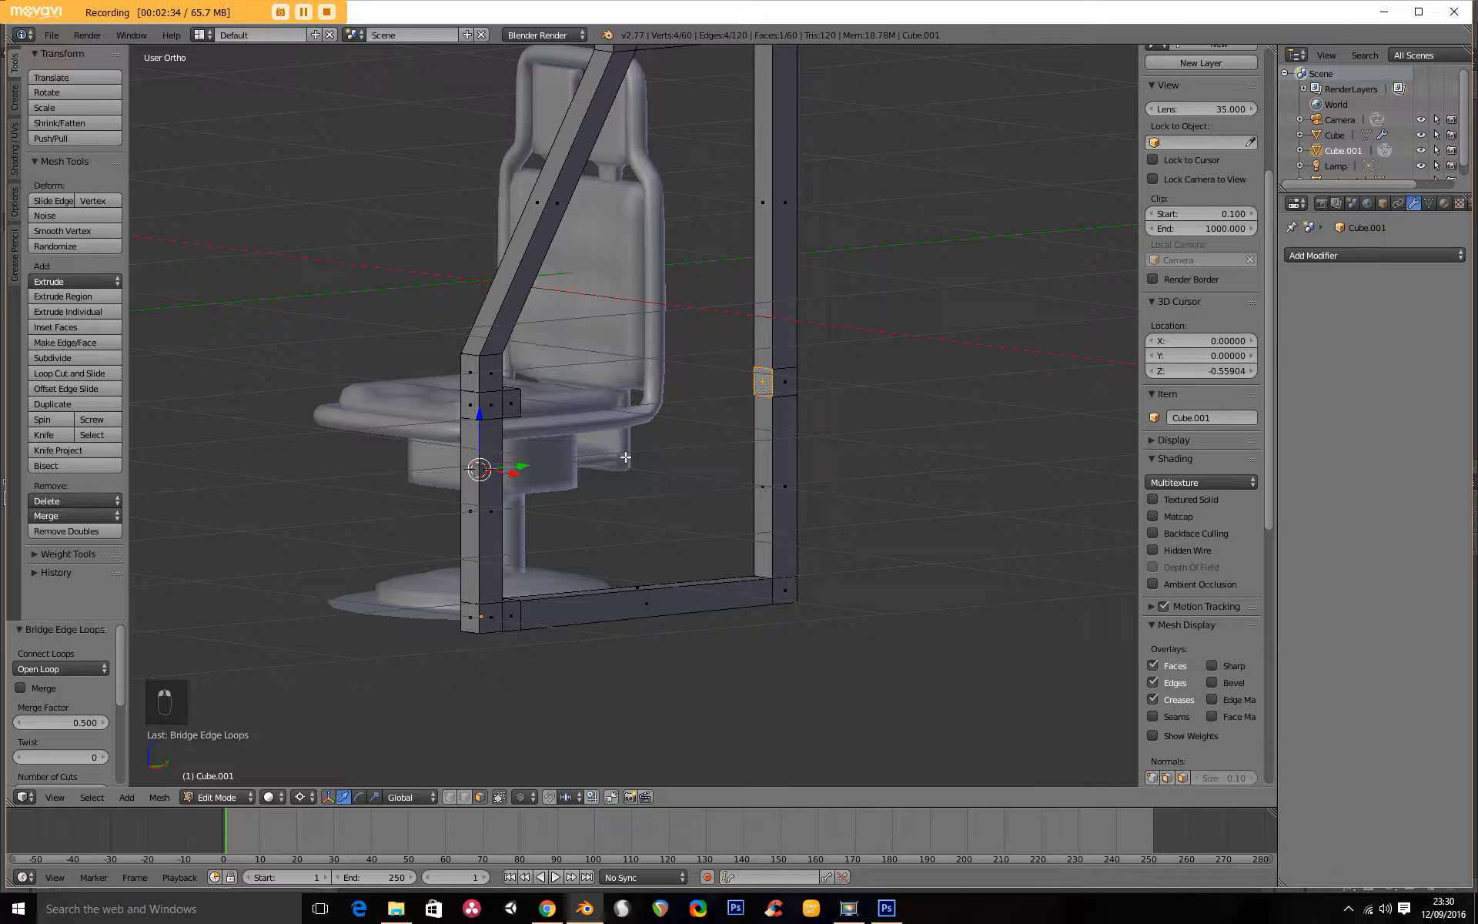
{"action": "middle_click_drag", "start_coordinate": [650, 458], "coordinate": [435, 439]}
{"action": "right_click", "coordinate": [466, 372], "text": "shift"}
{"action": "key", "text": "x"}
{"action": "left_click", "coordinate": [463, 397]}
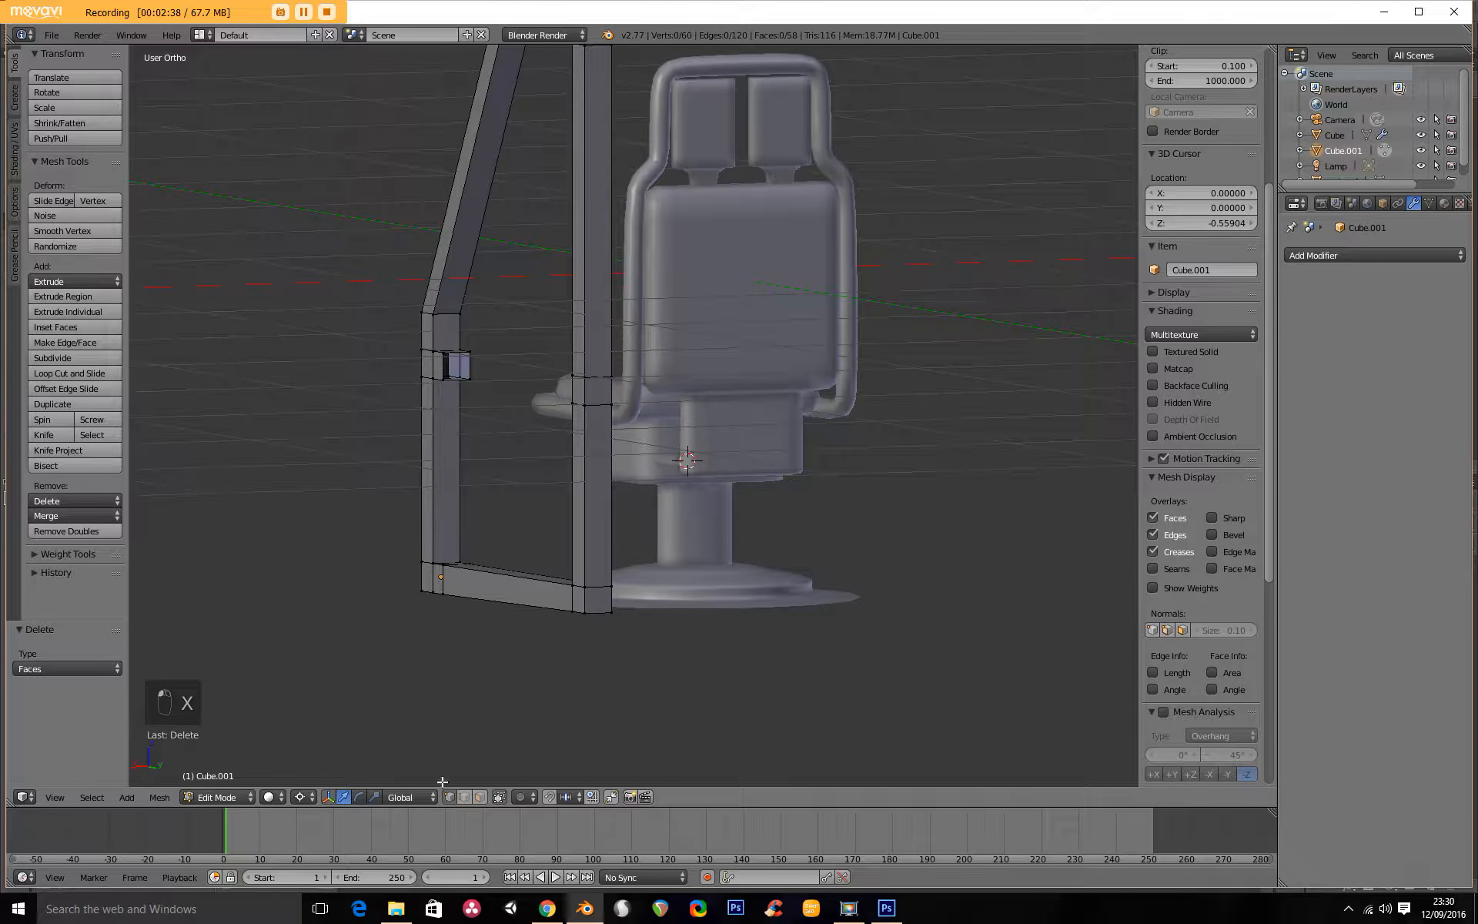
Bridge the edge loops of the two seat-height openings to form a middle side rail.
{"action": "right_click", "coordinate": [462, 353], "text": "alt"}
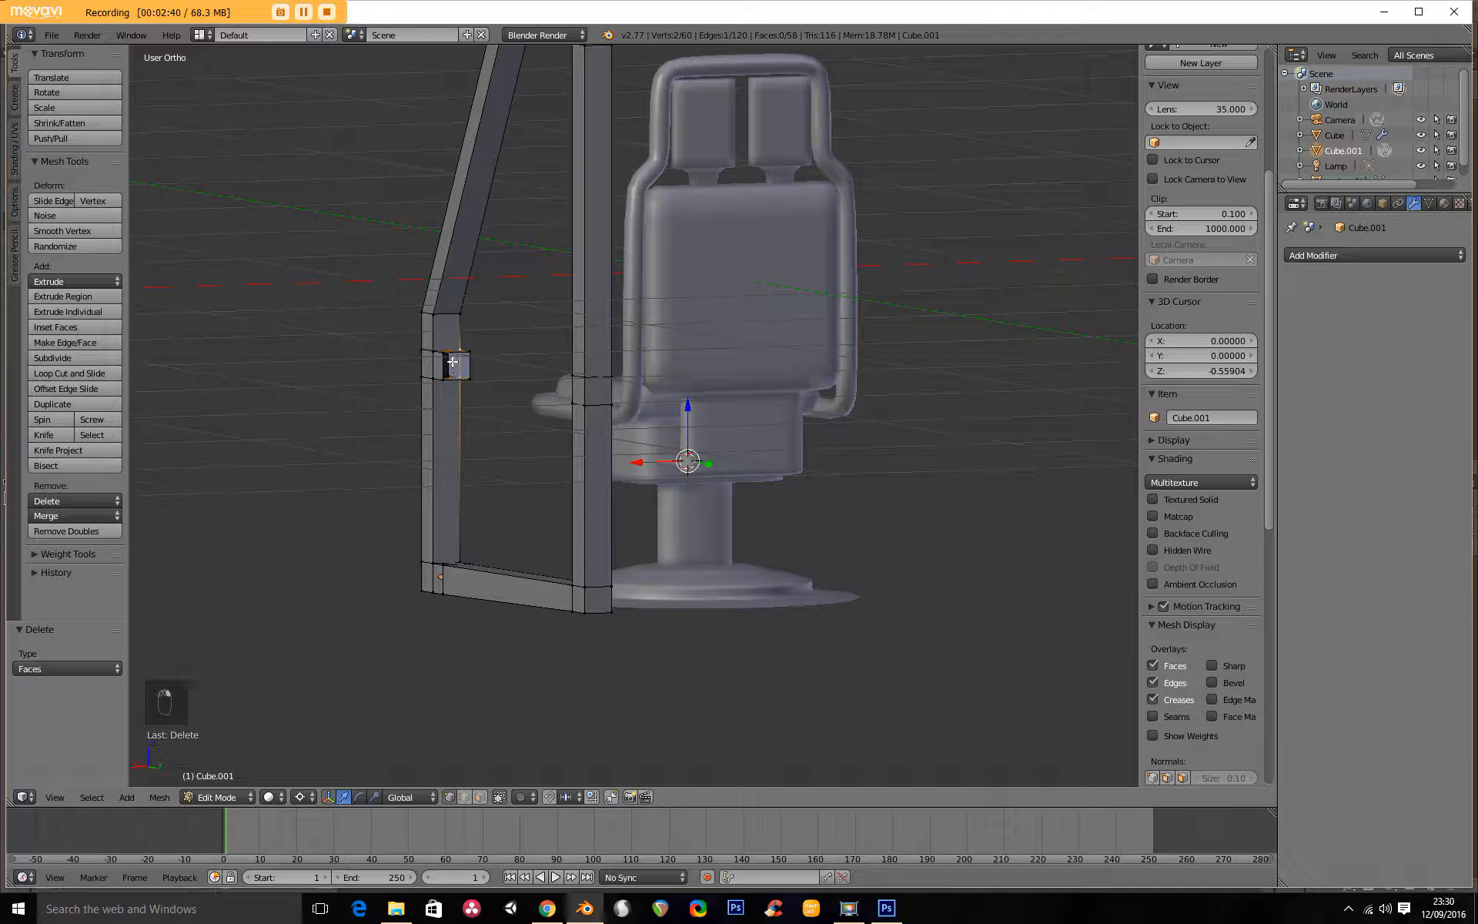
{"action": "middle_click_drag", "start_coordinate": [489, 382], "coordinate": [737, 370]}
{"action": "right_click", "coordinate": [753, 383], "text": "alt+shift"}
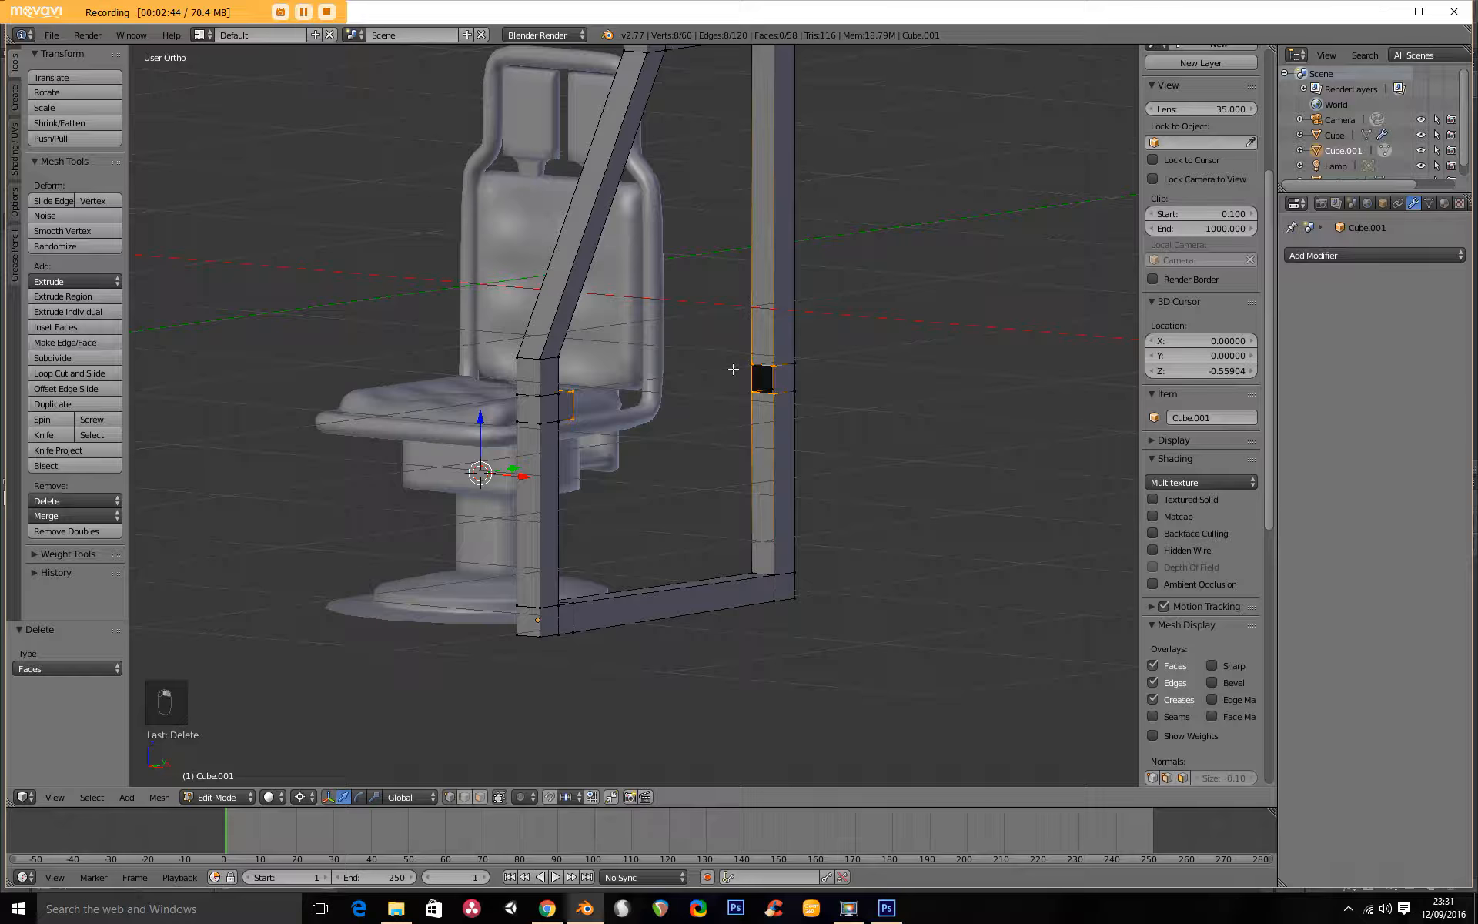
{"action": "key", "text": "w"}
{"action": "left_click", "coordinate": [741, 369]}
{"action": "middle_click_drag", "start_coordinate": [717, 426], "coordinate": [772, 364]}
Add a Mirror modifier to the frame, try its axes, and switch X, Y and Z off.
{"action": "left_click", "coordinate": [1312, 255]}
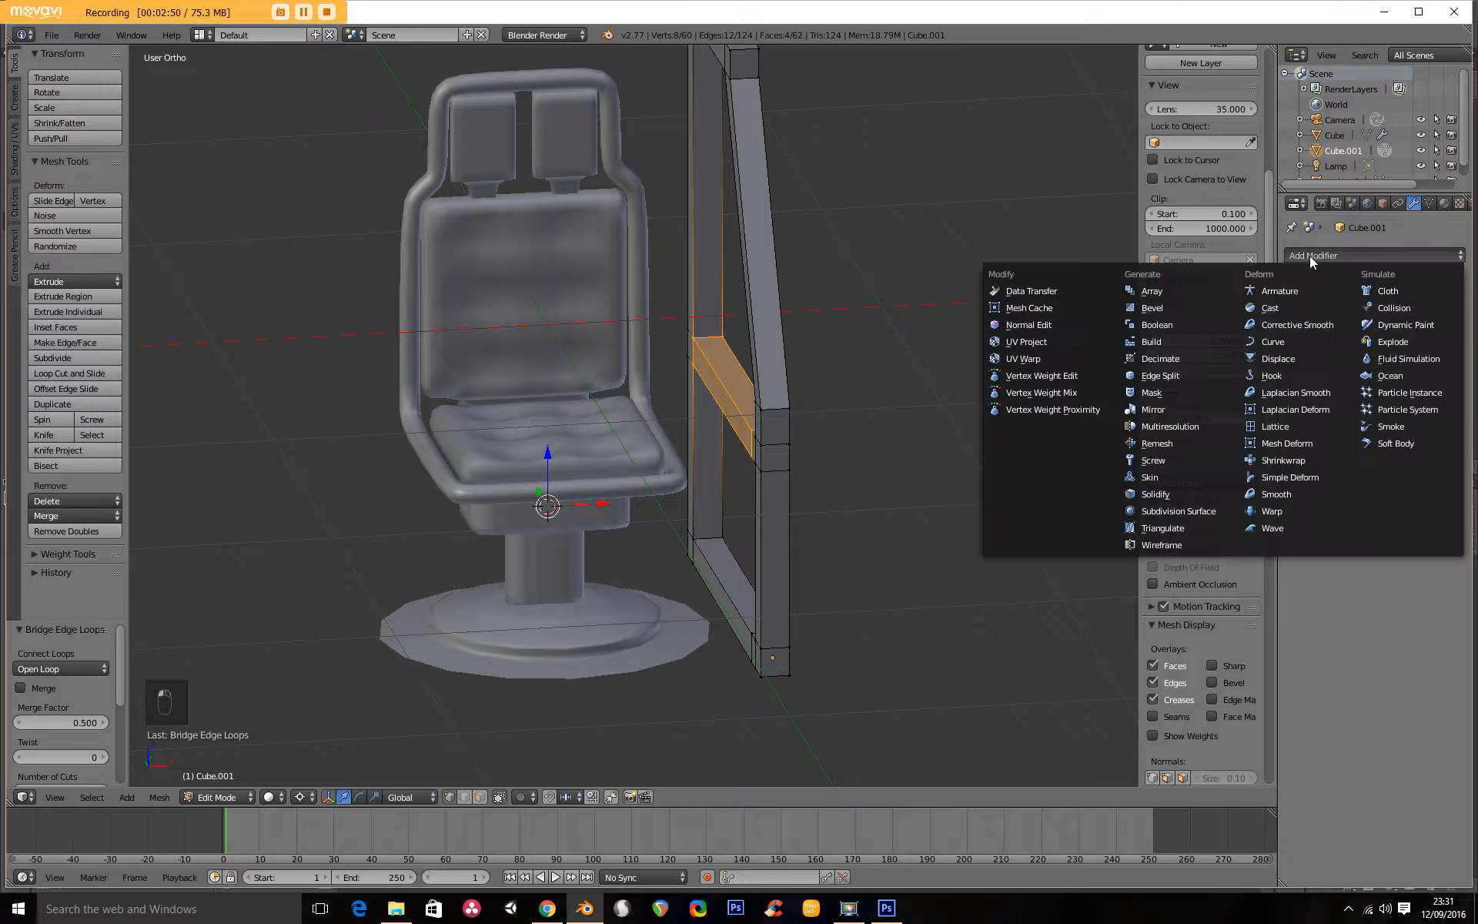
{"action": "left_click", "coordinate": [1154, 409]}
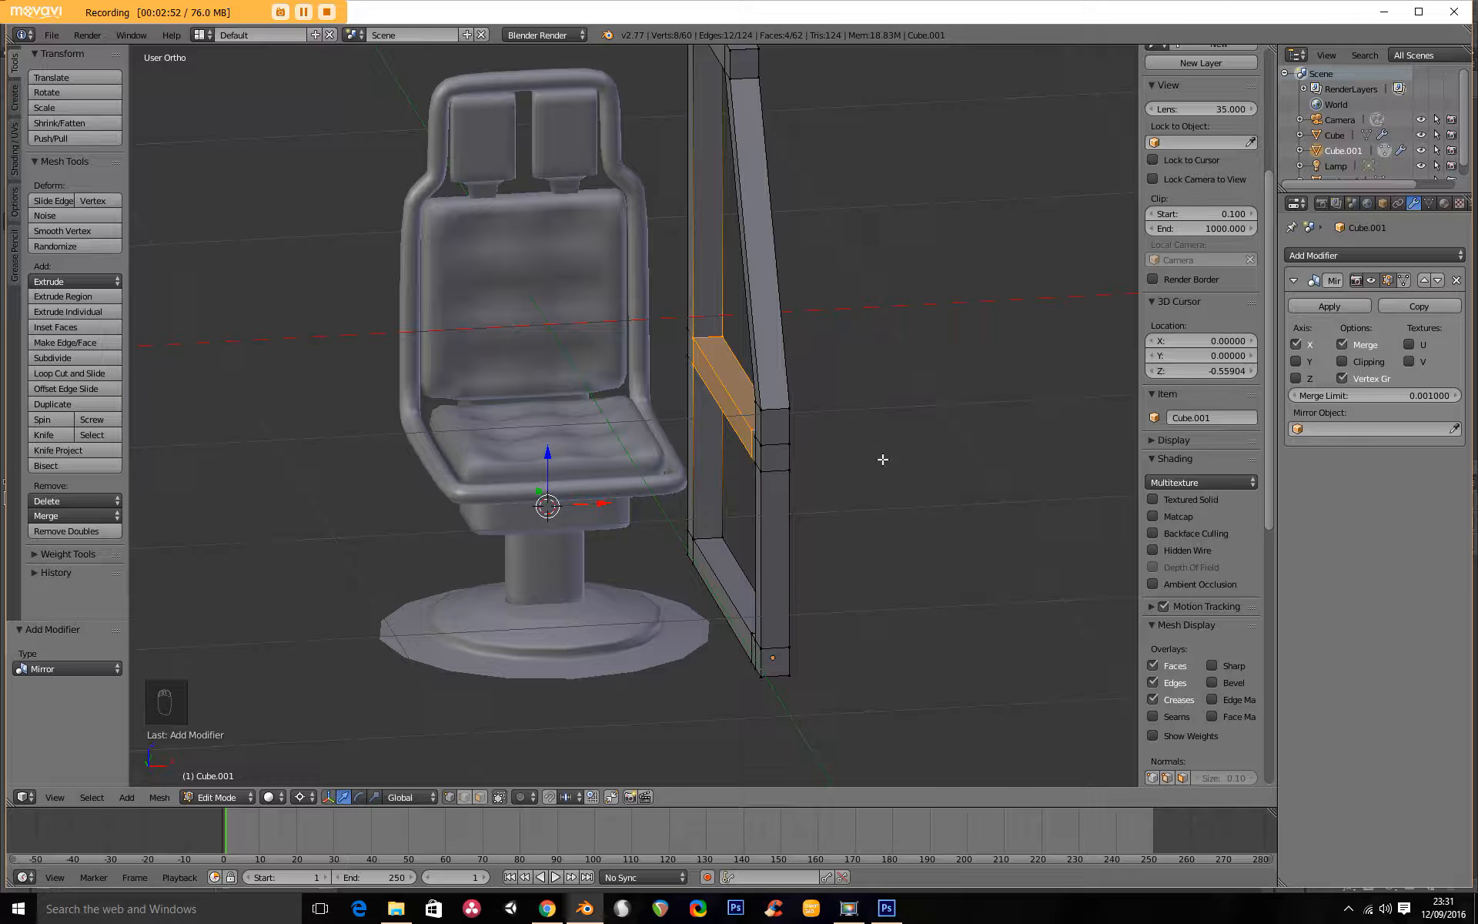
{"action": "scroll", "coordinate": [891, 459], "scroll_direction": "down", "scroll_amount": 2}
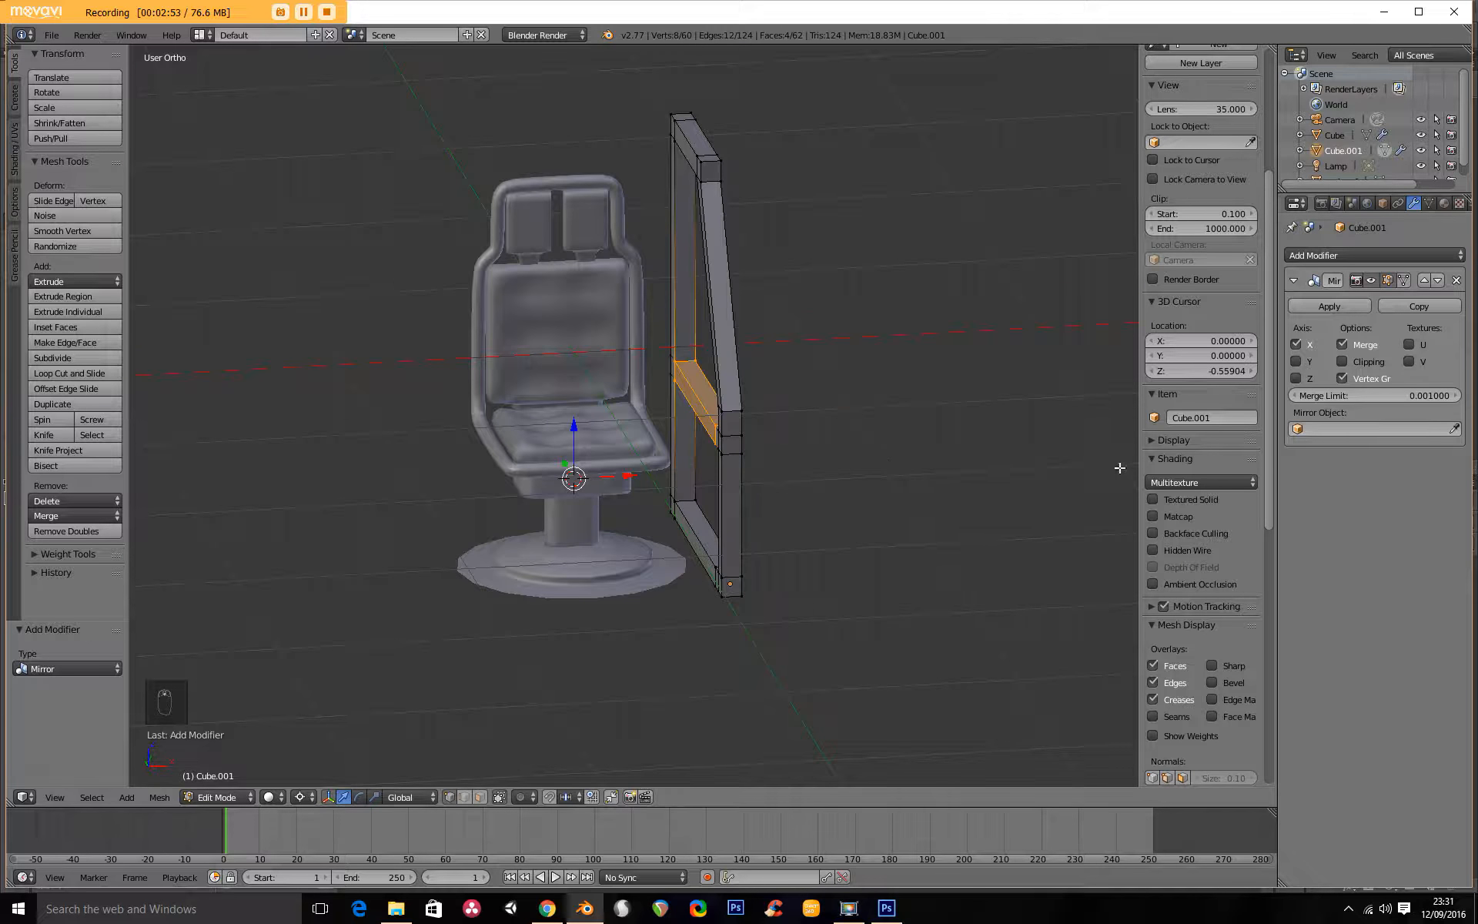
{"action": "left_click", "coordinate": [1295, 362]}
{"action": "left_click", "coordinate": [1296, 362]}
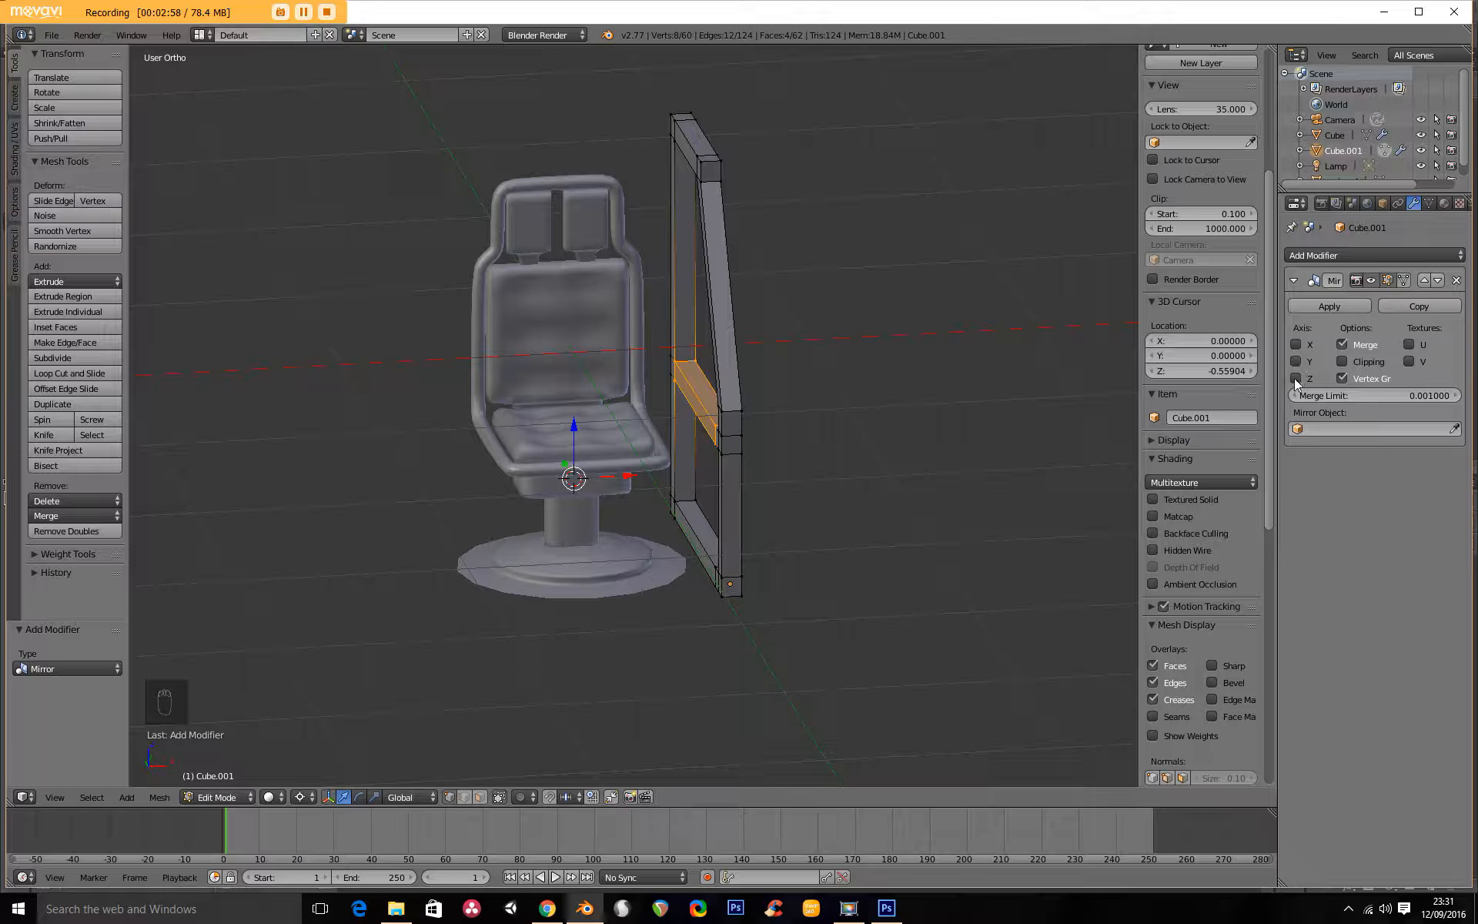
Set the frame's origin to the 3D cursor and enable the Mirror modifier's X axis to duplicate the frame across the chair.
{"action": "key", "text": "Tab"}
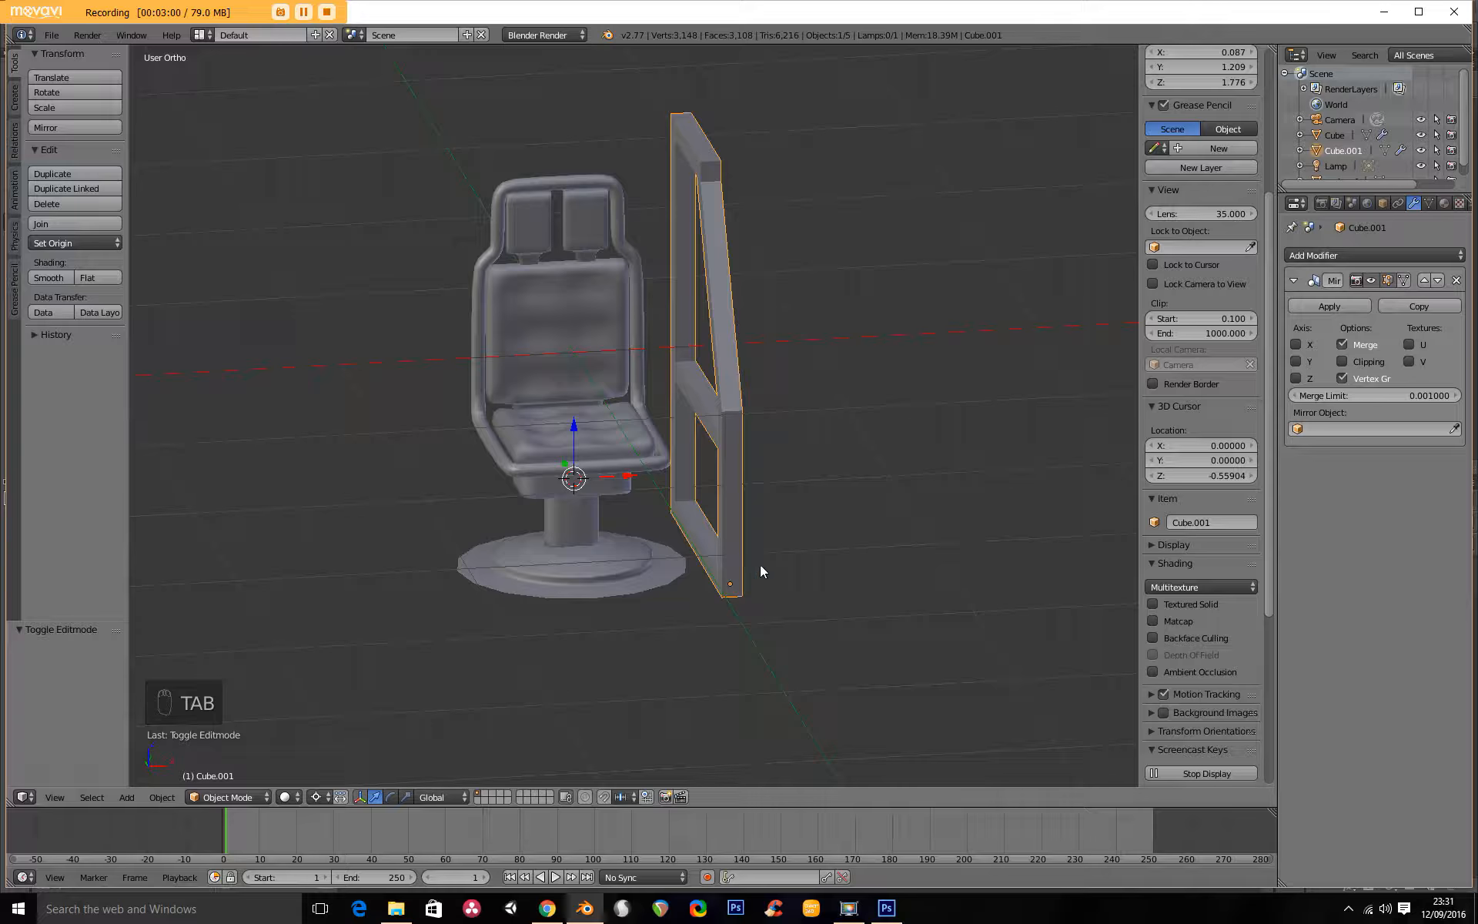
{"action": "scroll", "coordinate": [747, 577], "scroll_direction": "up", "scroll_amount": 2}
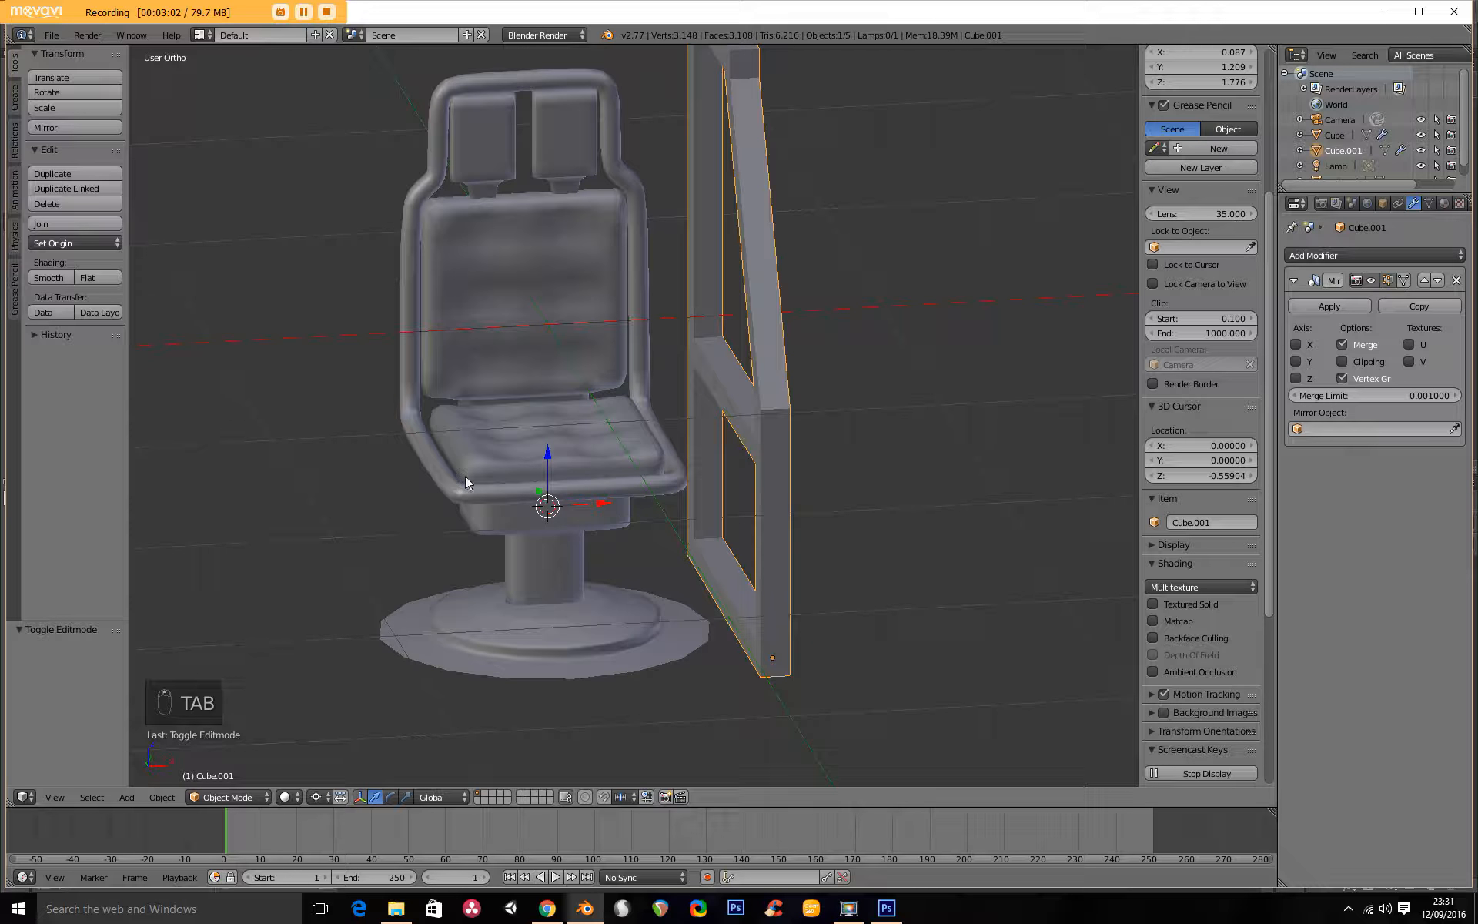
{"action": "key", "text": "KP_1"}
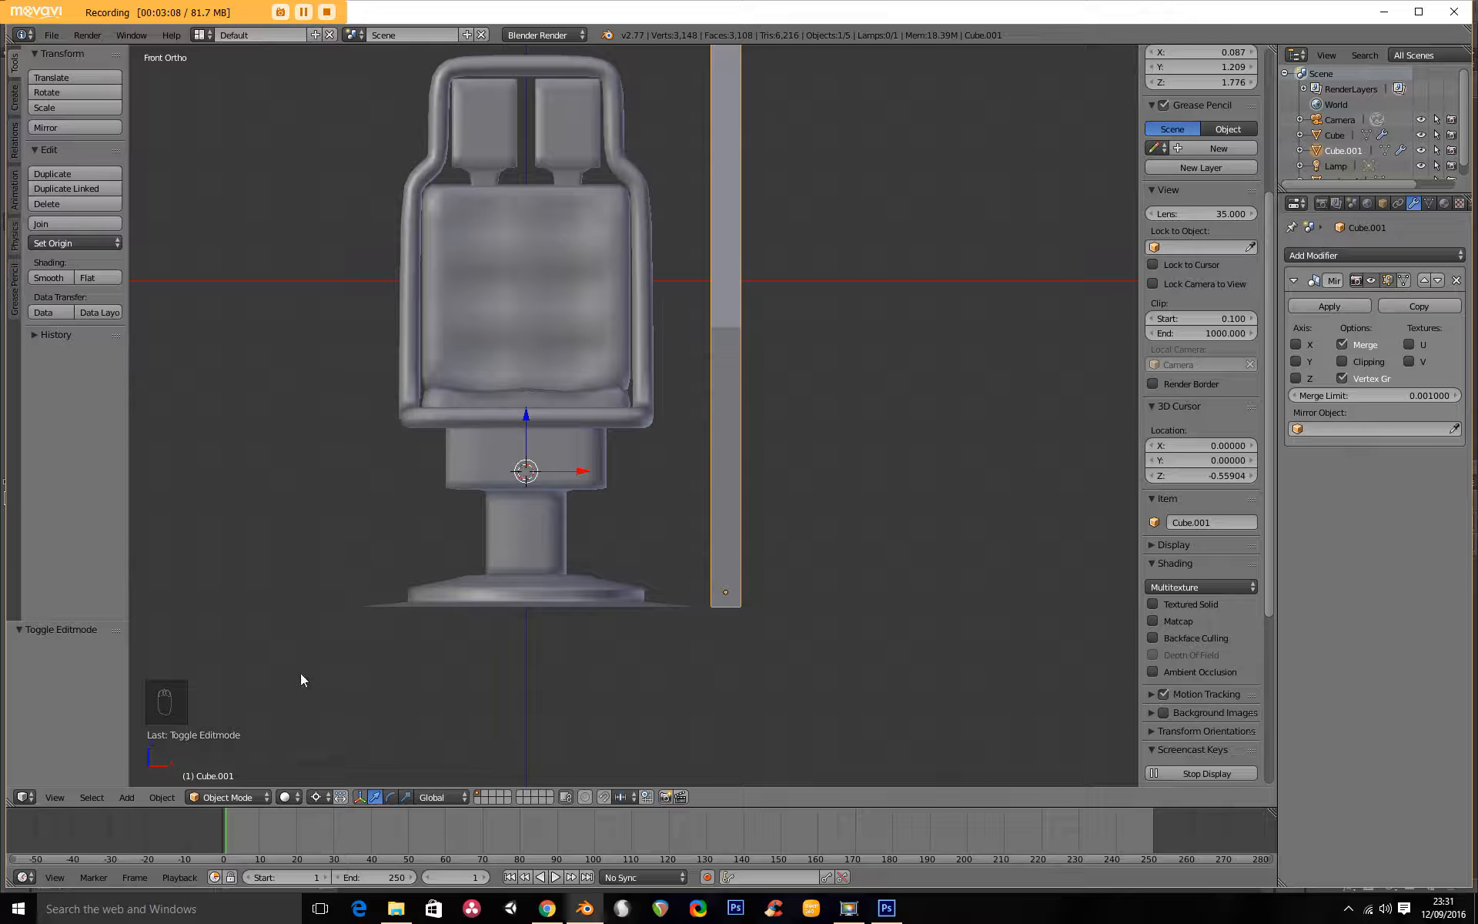
{"action": "left_click", "coordinate": [162, 798]}
{"action": "mouse_move", "coordinate": [221, 730]}
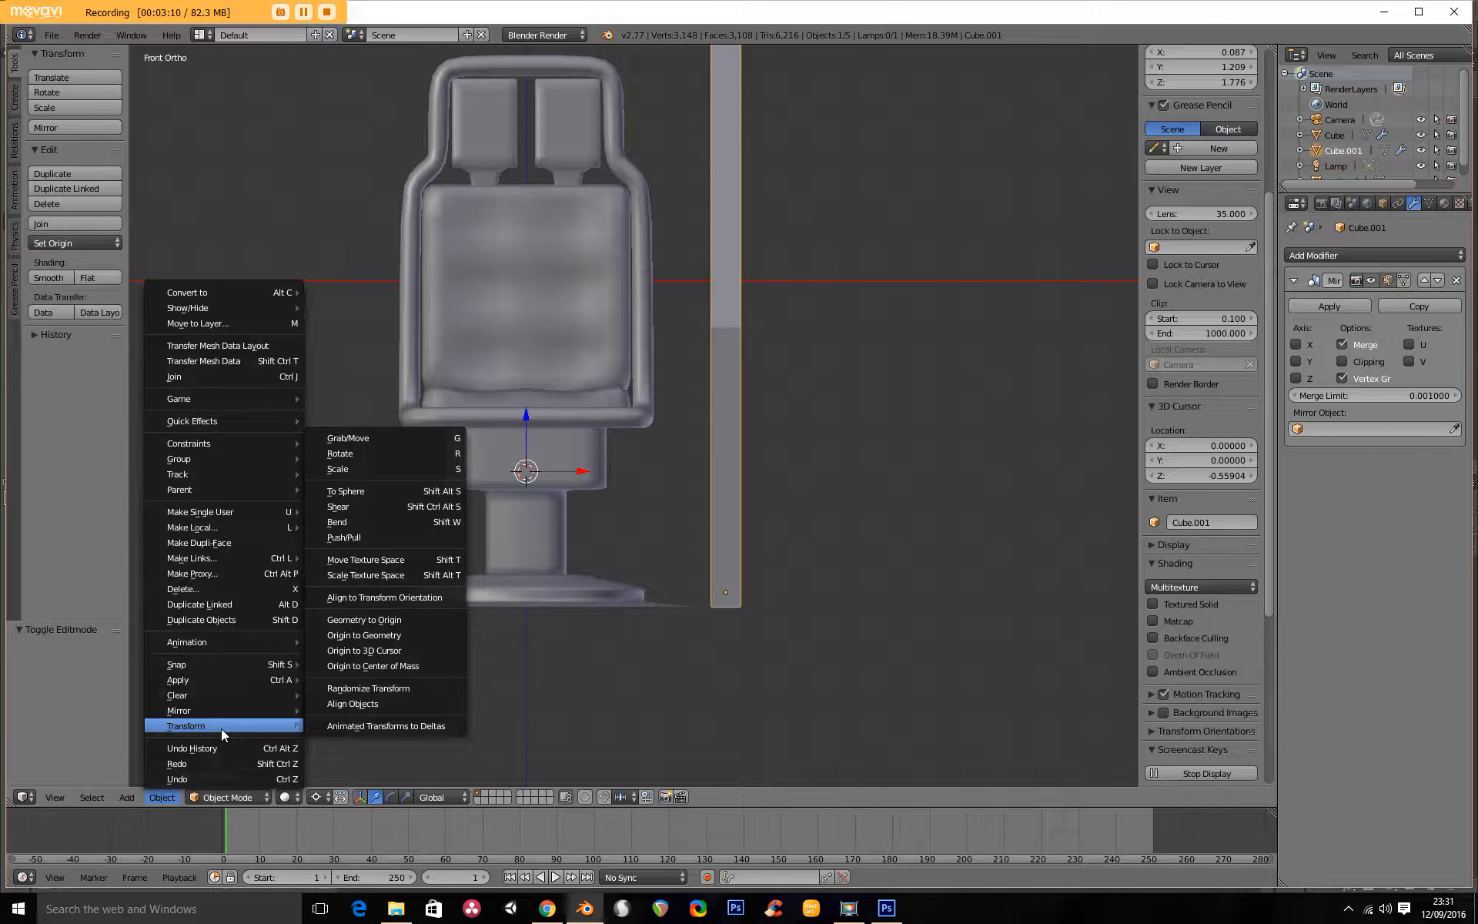
{"action": "left_click", "coordinate": [411, 650]}
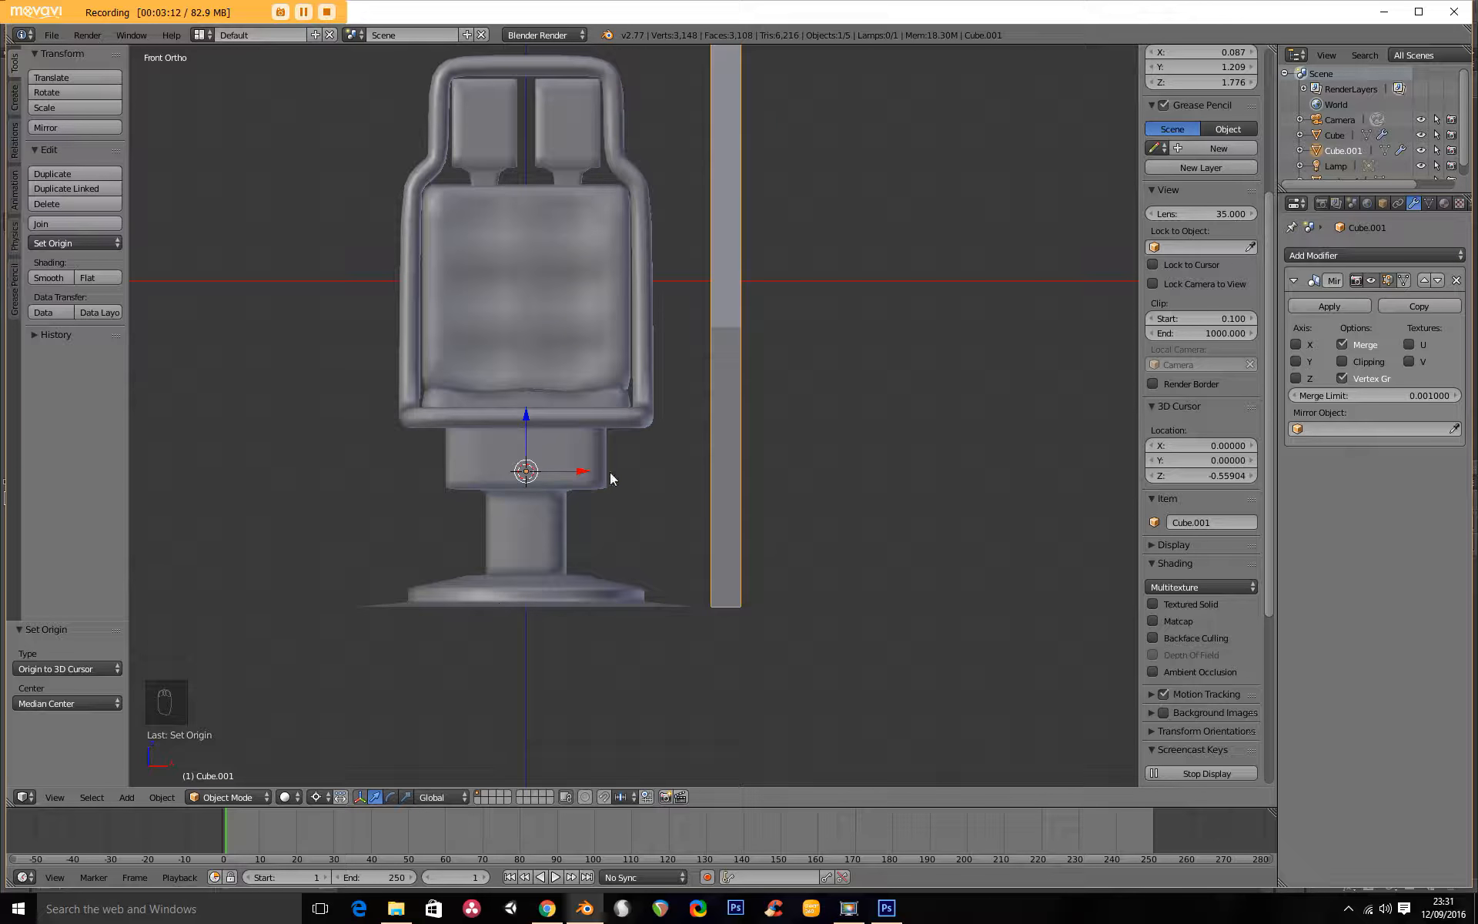
{"action": "left_click", "coordinate": [1296, 344]}
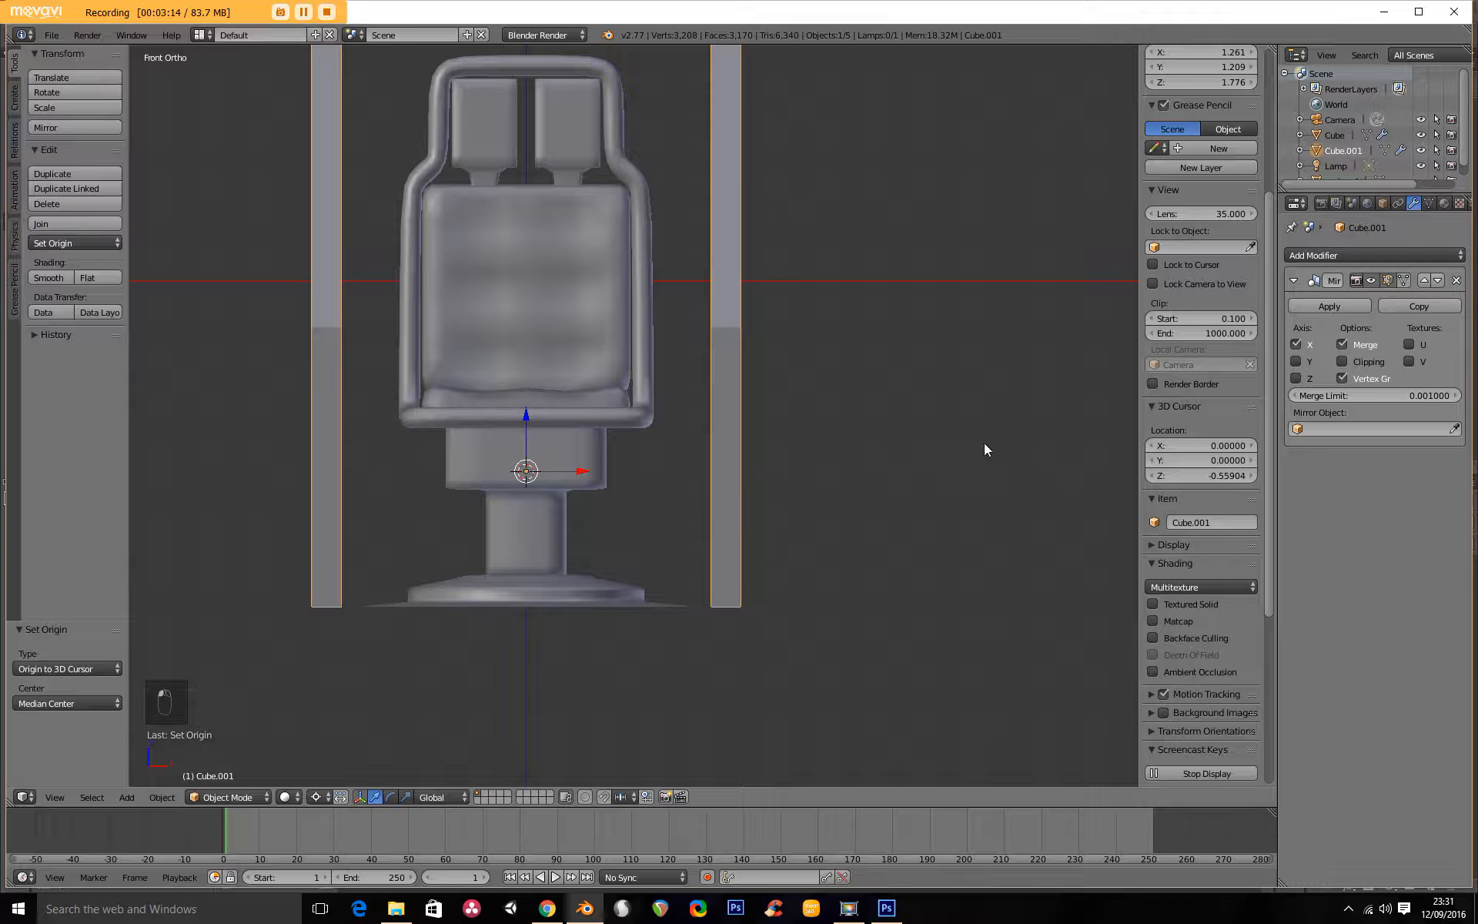
{"action": "scroll", "coordinate": [696, 419], "scroll_direction": "down", "scroll_amount": 3}
{"action": "mouse_move", "coordinate": [696, 419]}
{"action": "middle_mouse_down"}
{"action": "mouse_move", "coordinate": [496, 436]}
{"action": "mouse_move", "coordinate": [713, 439]}
{"action": "middle_mouse_up"}
Extrude the inner face of the front post's block above the middle rail about 0.391 toward the chair's centre.
{"action": "key", "text": "Tab"}
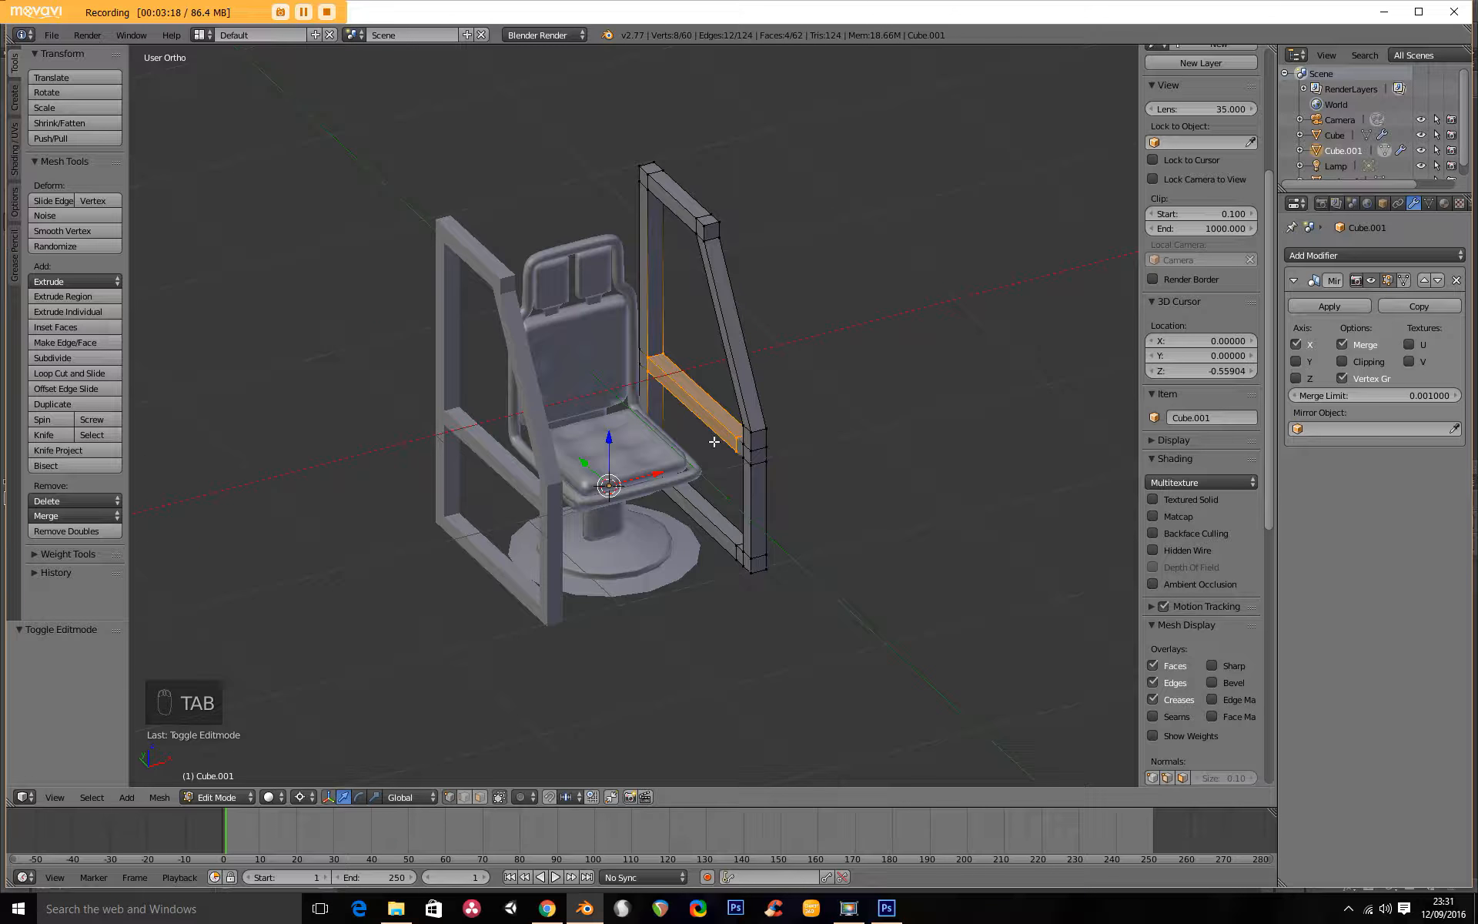
{"action": "key", "text": "KP_1"}
{"action": "middle_click_drag", "start_coordinate": [693, 413], "coordinate": [841, 510], "text": "shift"}
{"action": "scroll", "coordinate": [690, 476], "scroll_direction": "up", "scroll_amount": 3}
{"action": "scroll", "coordinate": [869, 515], "scroll_direction": "up", "scroll_amount": 3}
{"action": "middle_click_drag", "start_coordinate": [928, 525], "coordinate": [666, 419], "text": "shift"}
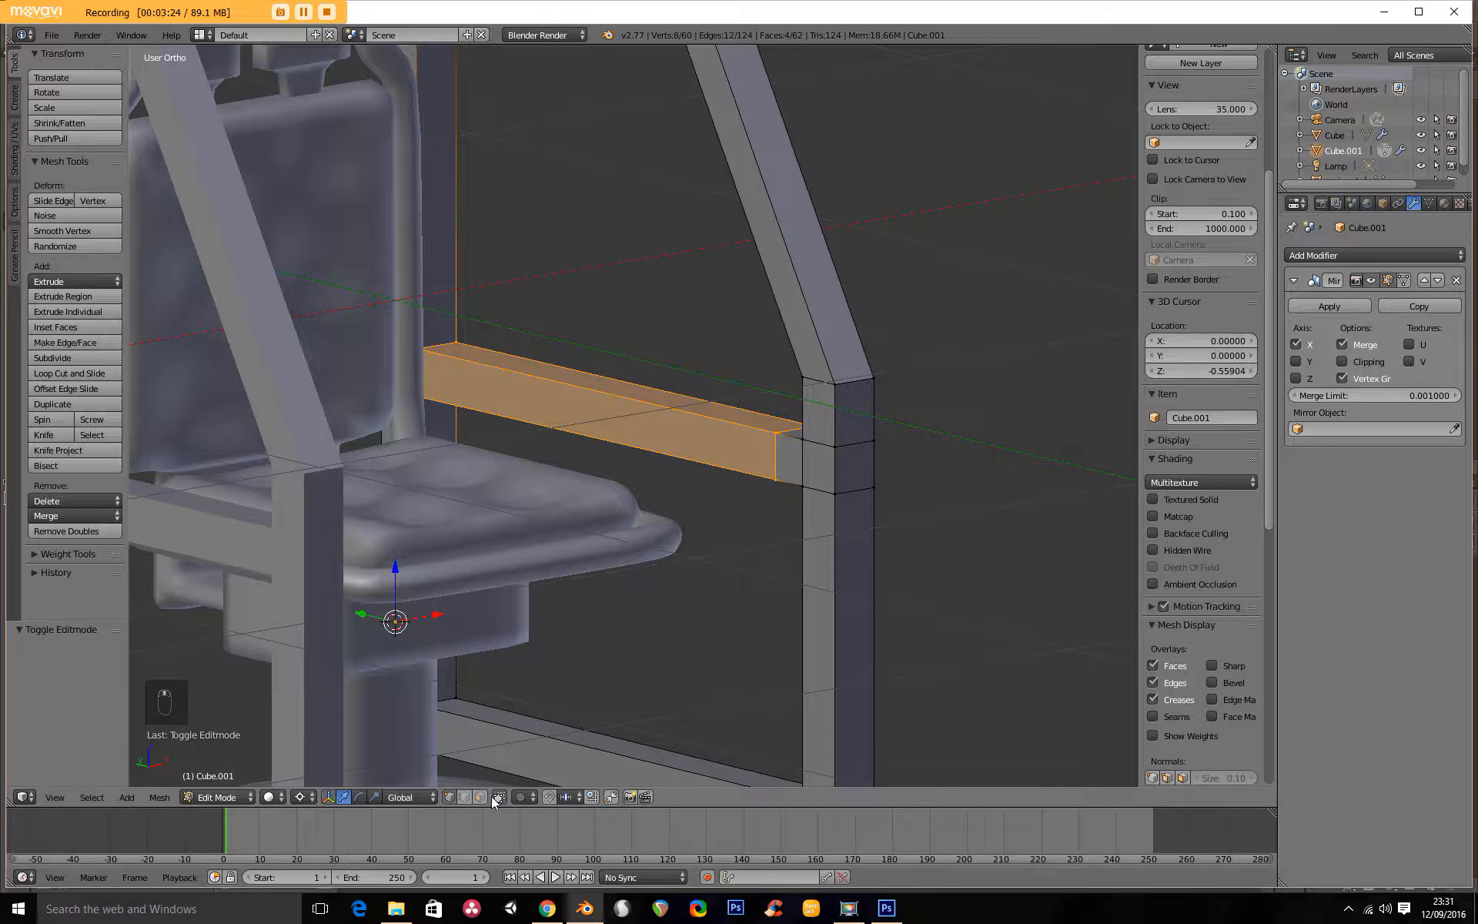
{"action": "right_click", "coordinate": [817, 417]}
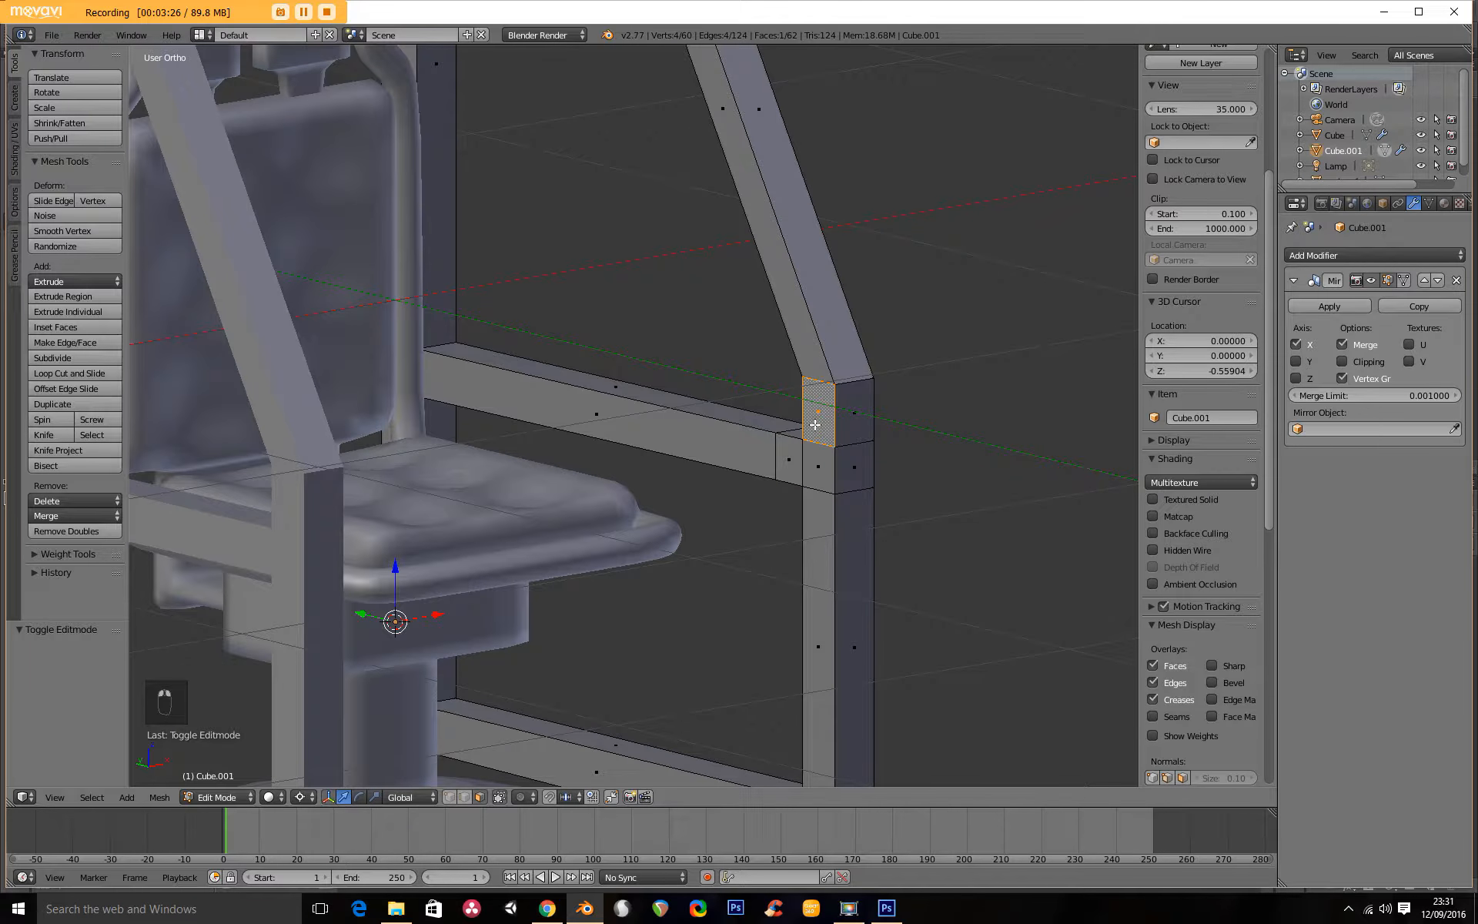
{"action": "scroll", "coordinate": [808, 429], "scroll_direction": "down", "scroll_amount": 3}
{"action": "middle_click_drag", "start_coordinate": [768, 462], "coordinate": [712, 463]}
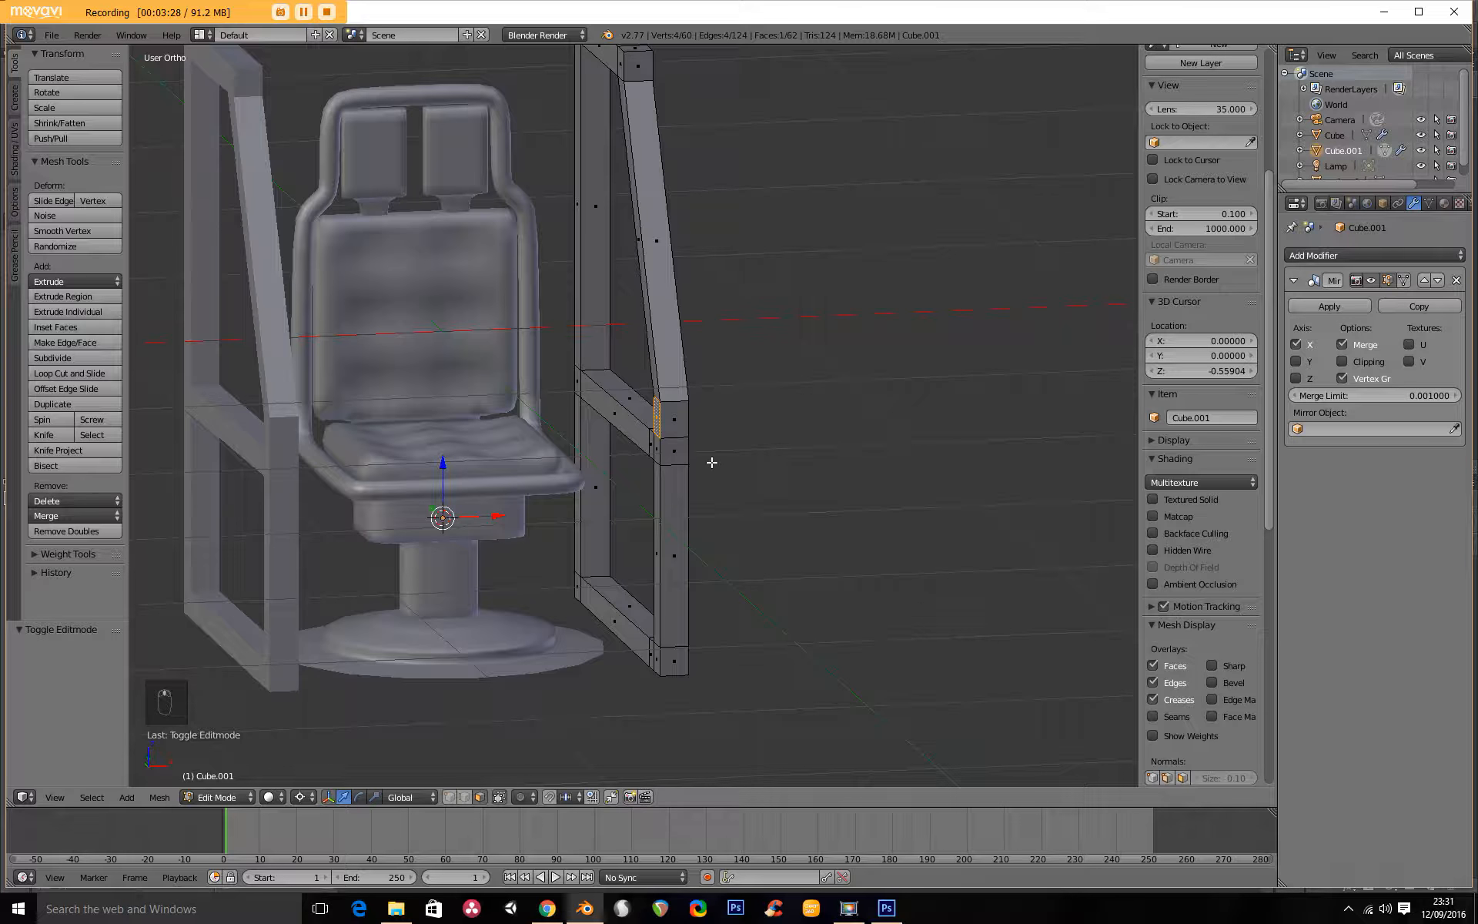
{"action": "key", "text": "e"}
{"action": "left_click", "coordinate": [523, 422]}
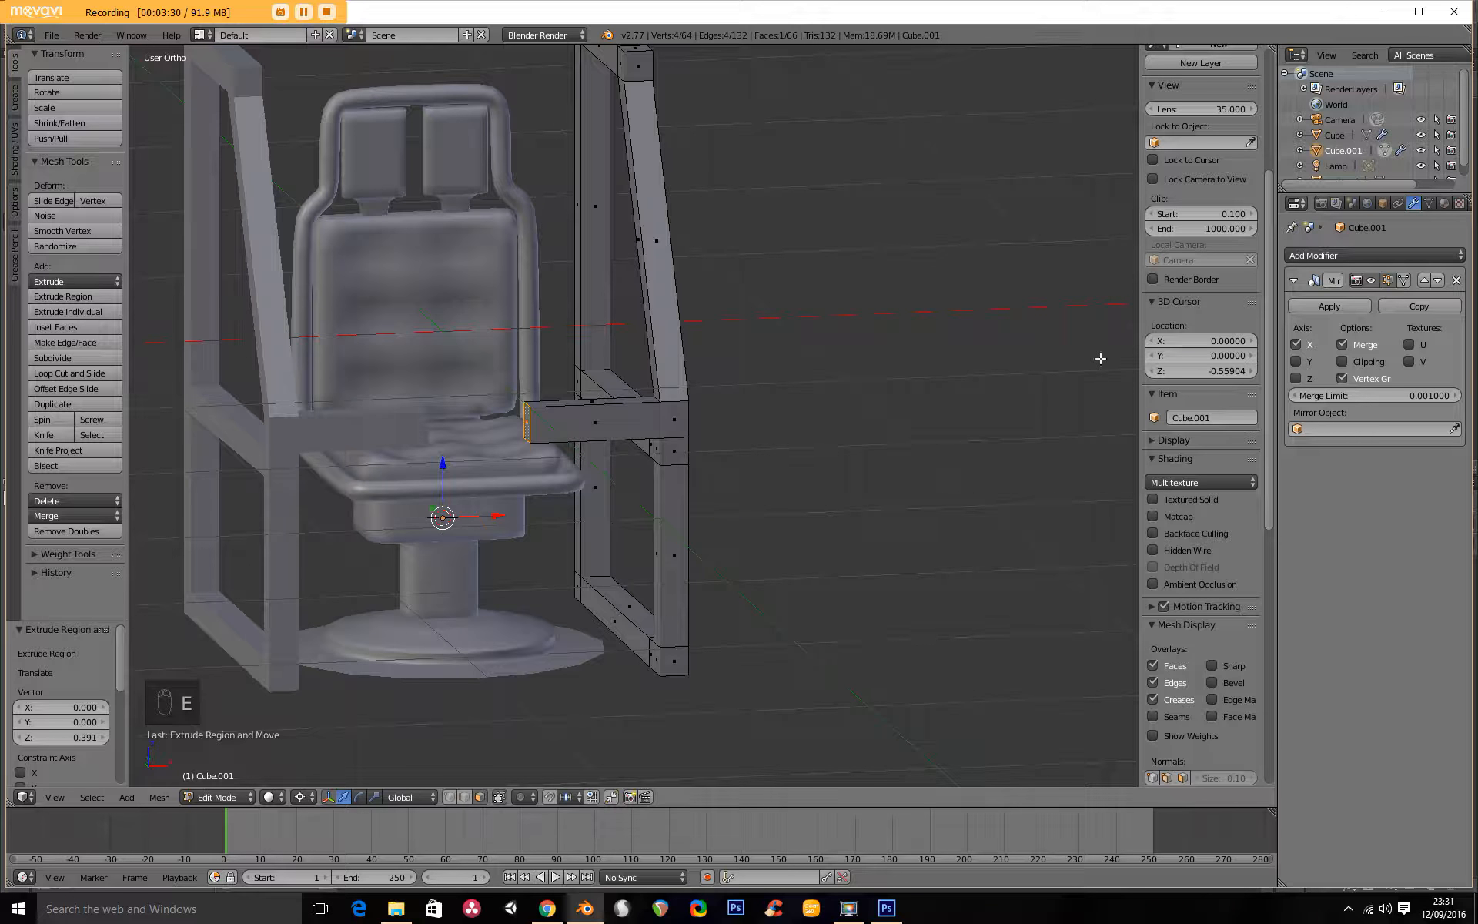
With mirror clipping enabled, move the front crossbar's end face about 0.257 along X to the centre, and delete that face.
{"action": "left_click", "coordinate": [1342, 361]}
{"action": "key", "text": "g"}
{"action": "key", "text": "x"}
{"action": "left_click", "coordinate": [510, 509]}
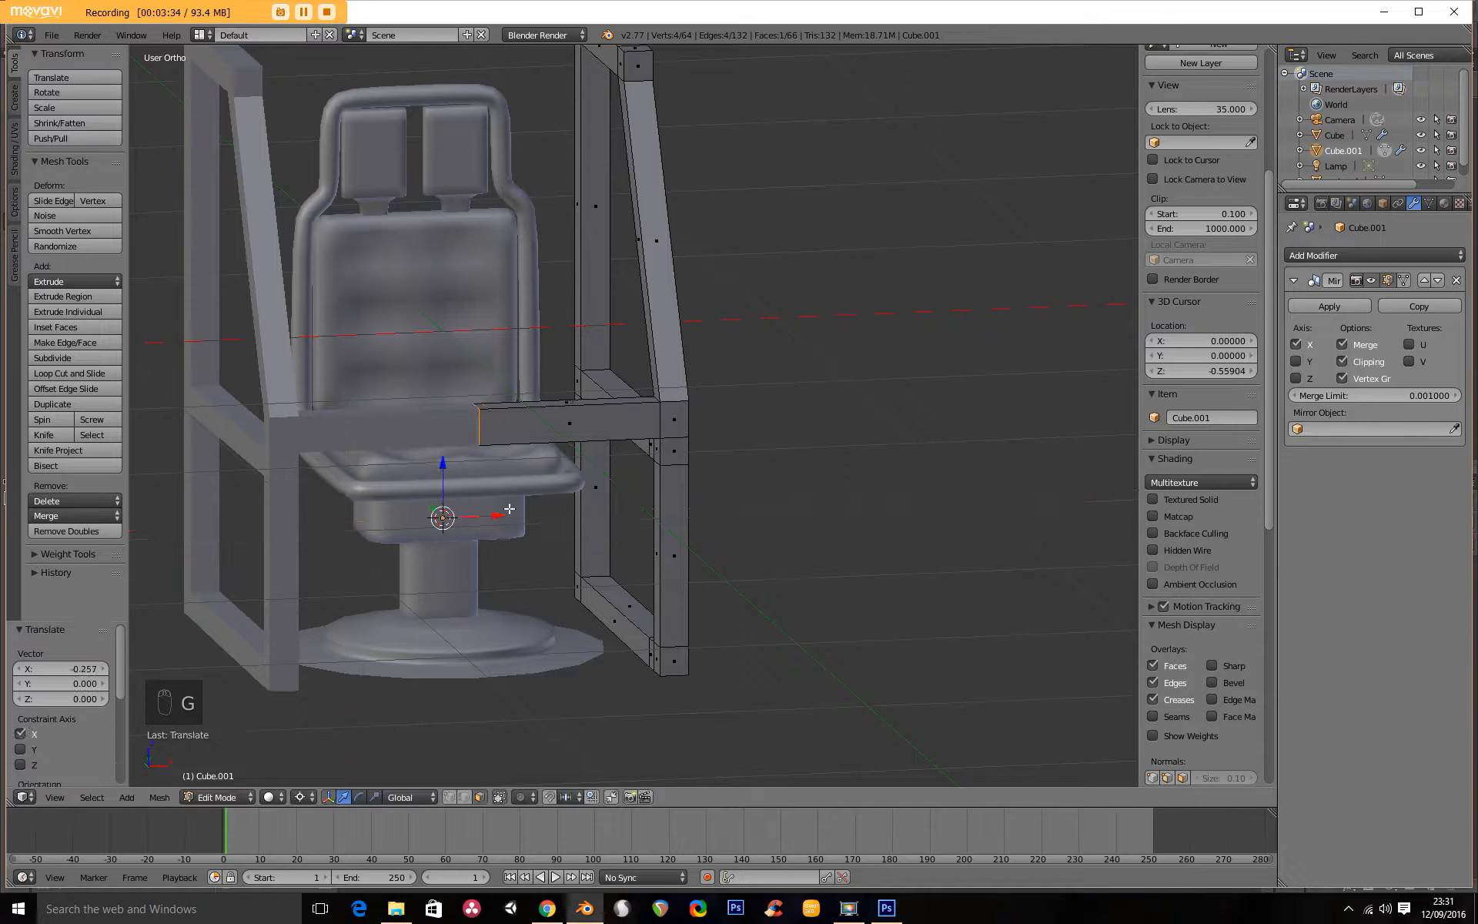
{"action": "key", "text": "x"}
{"action": "left_click", "coordinate": [508, 509]}
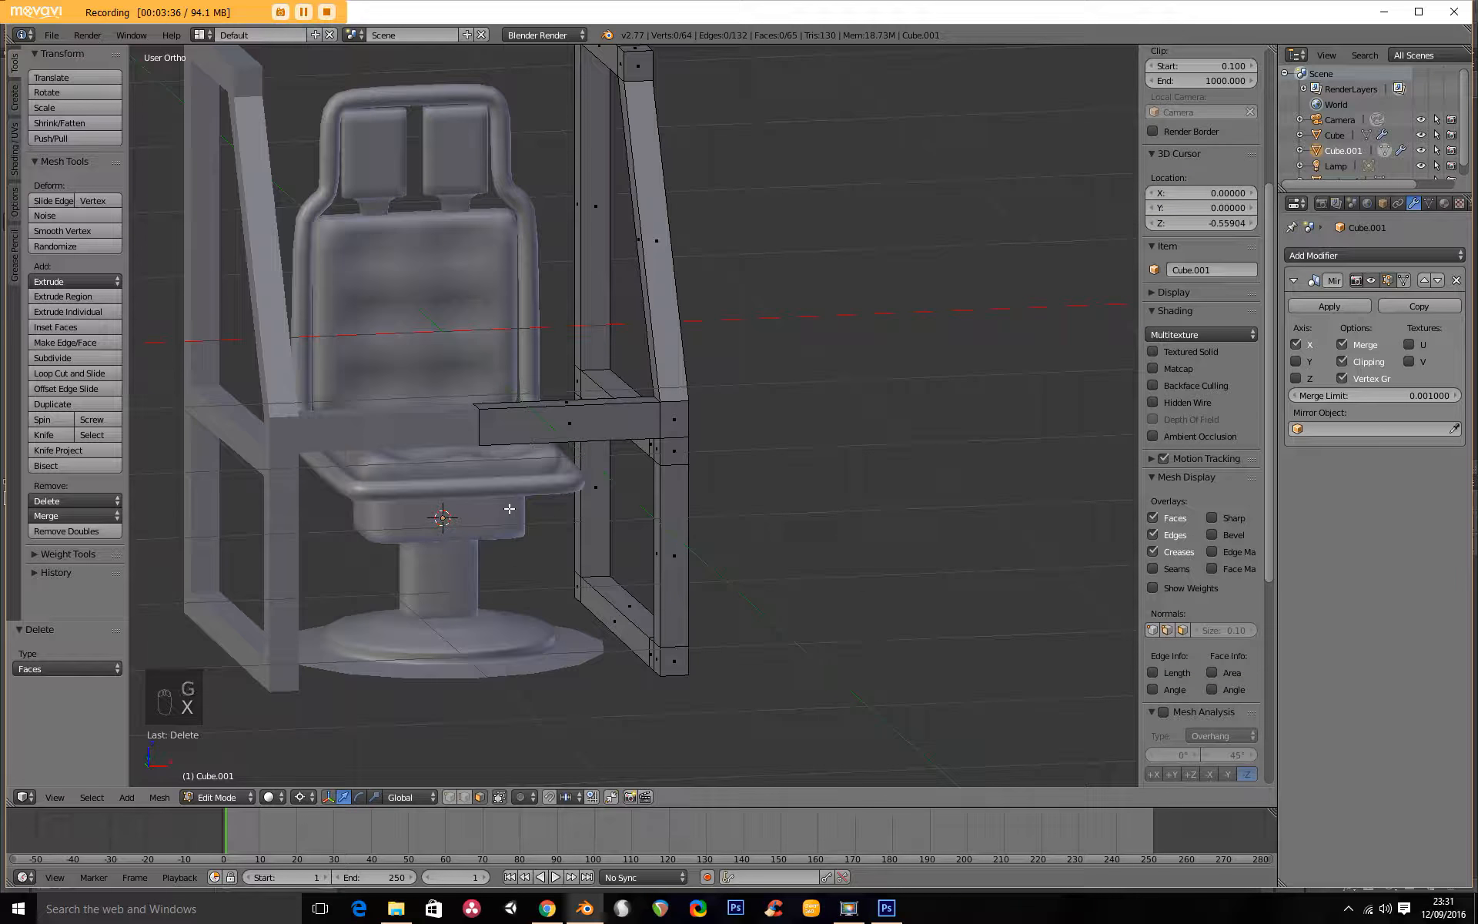
Extrude the inner face of the roof's front corner block to the mirror centre and delete the new end face.
{"action": "scroll", "coordinate": [516, 498], "scroll_direction": "down", "scroll_amount": 3}
{"action": "middle_click_drag", "start_coordinate": [519, 497], "coordinate": [558, 525]}
{"action": "scroll", "coordinate": [561, 439], "scroll_direction": "up", "scroll_amount": 3}
{"action": "middle_click_drag", "start_coordinate": [562, 331], "coordinate": [573, 502], "text": "shift"}
{"action": "right_click", "coordinate": [650, 305]}
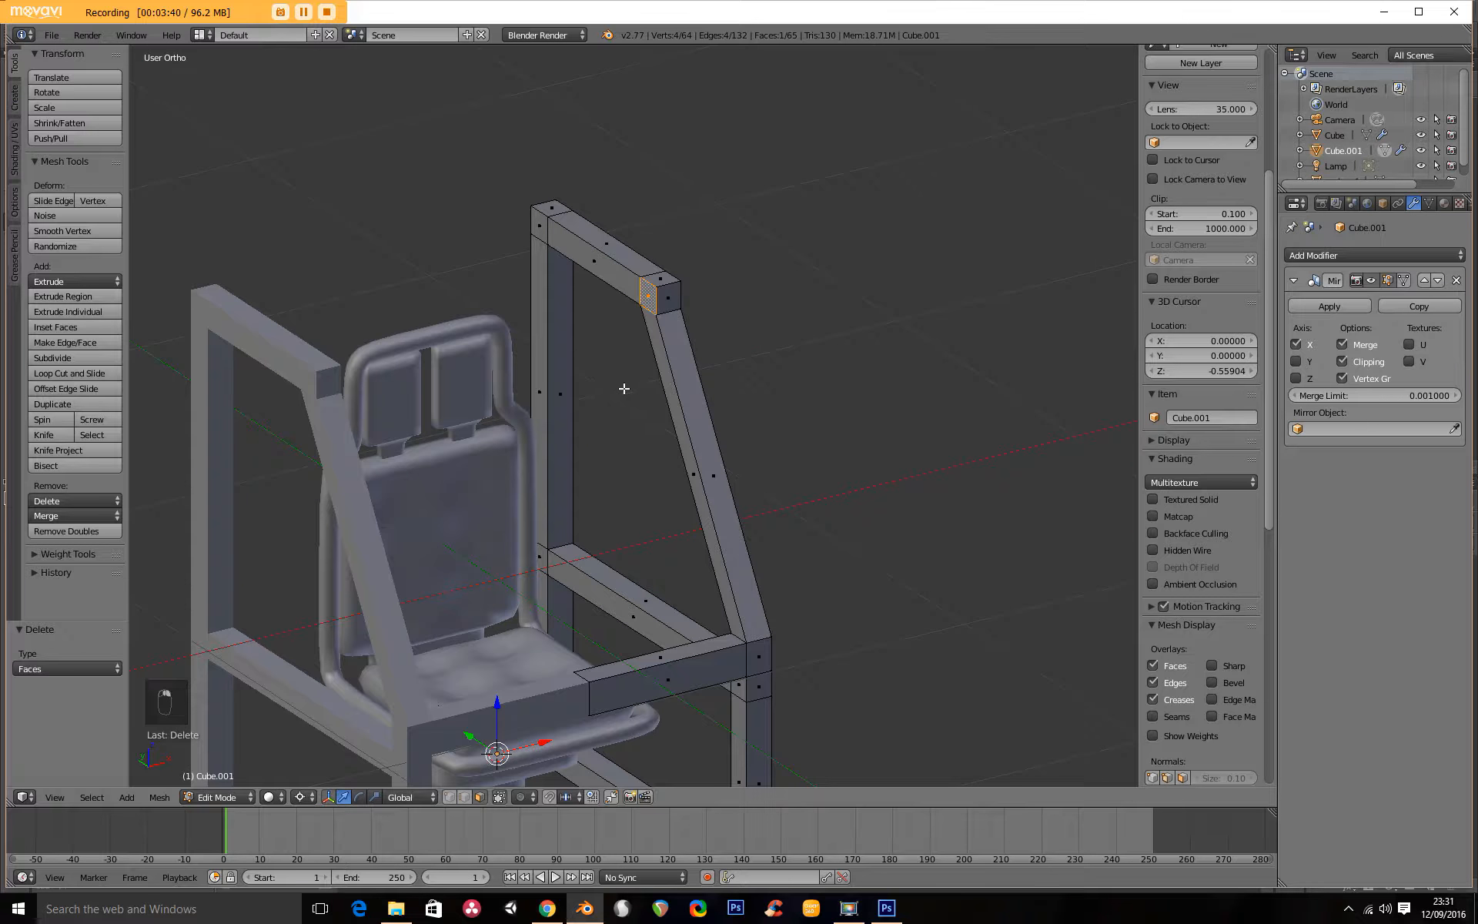
{"action": "middle_click_drag", "start_coordinate": [626, 386], "coordinate": [587, 387]}
{"action": "key", "text": "e"}
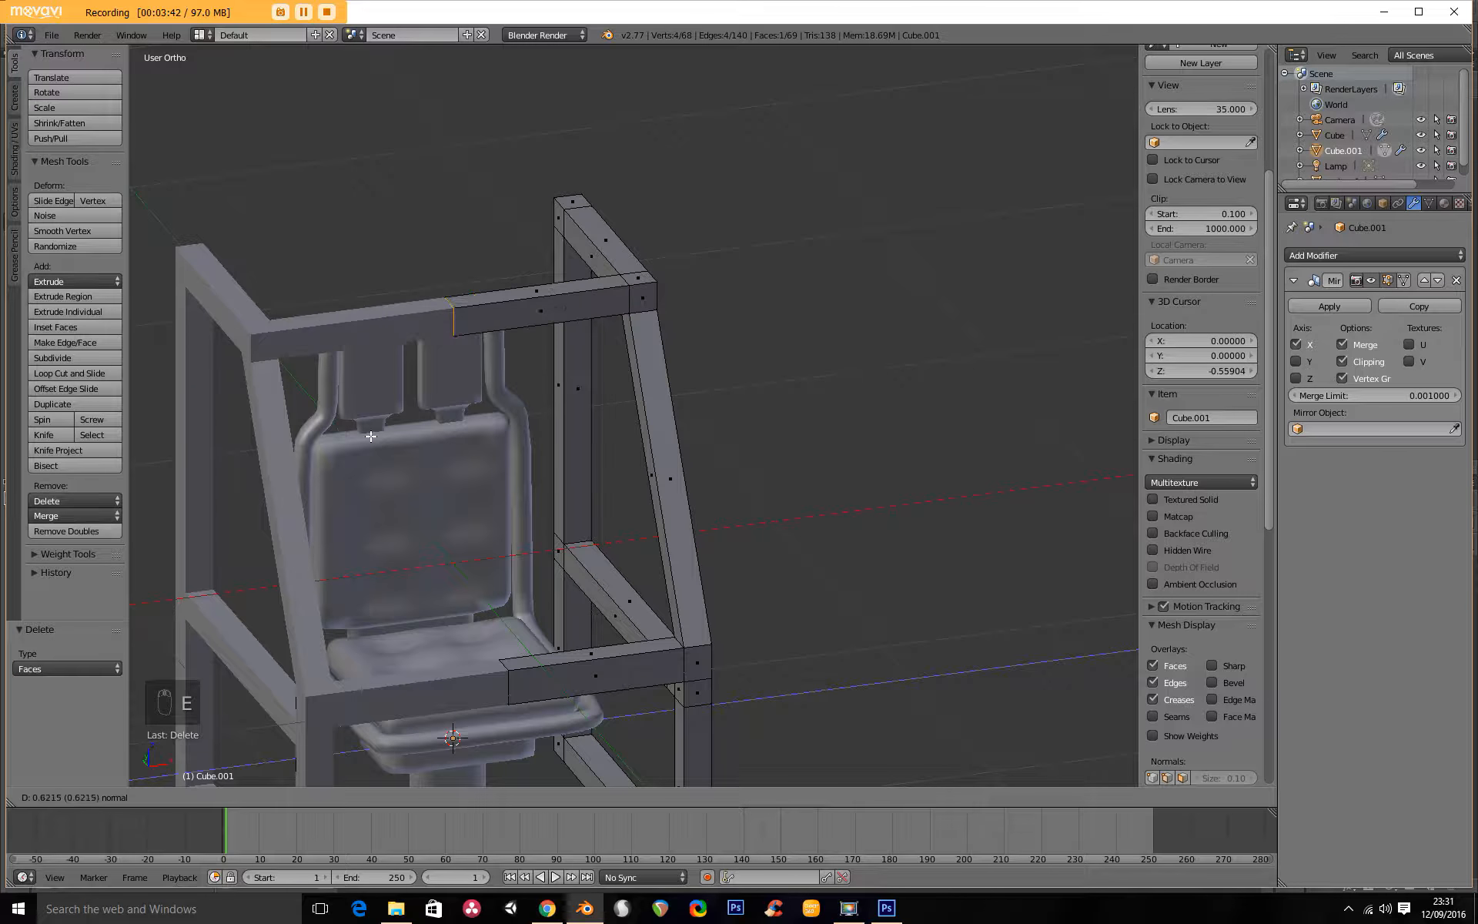
{"action": "left_click", "coordinate": [439, 427]}
{"action": "key", "text": "x"}
{"action": "left_click", "coordinate": [440, 427]}
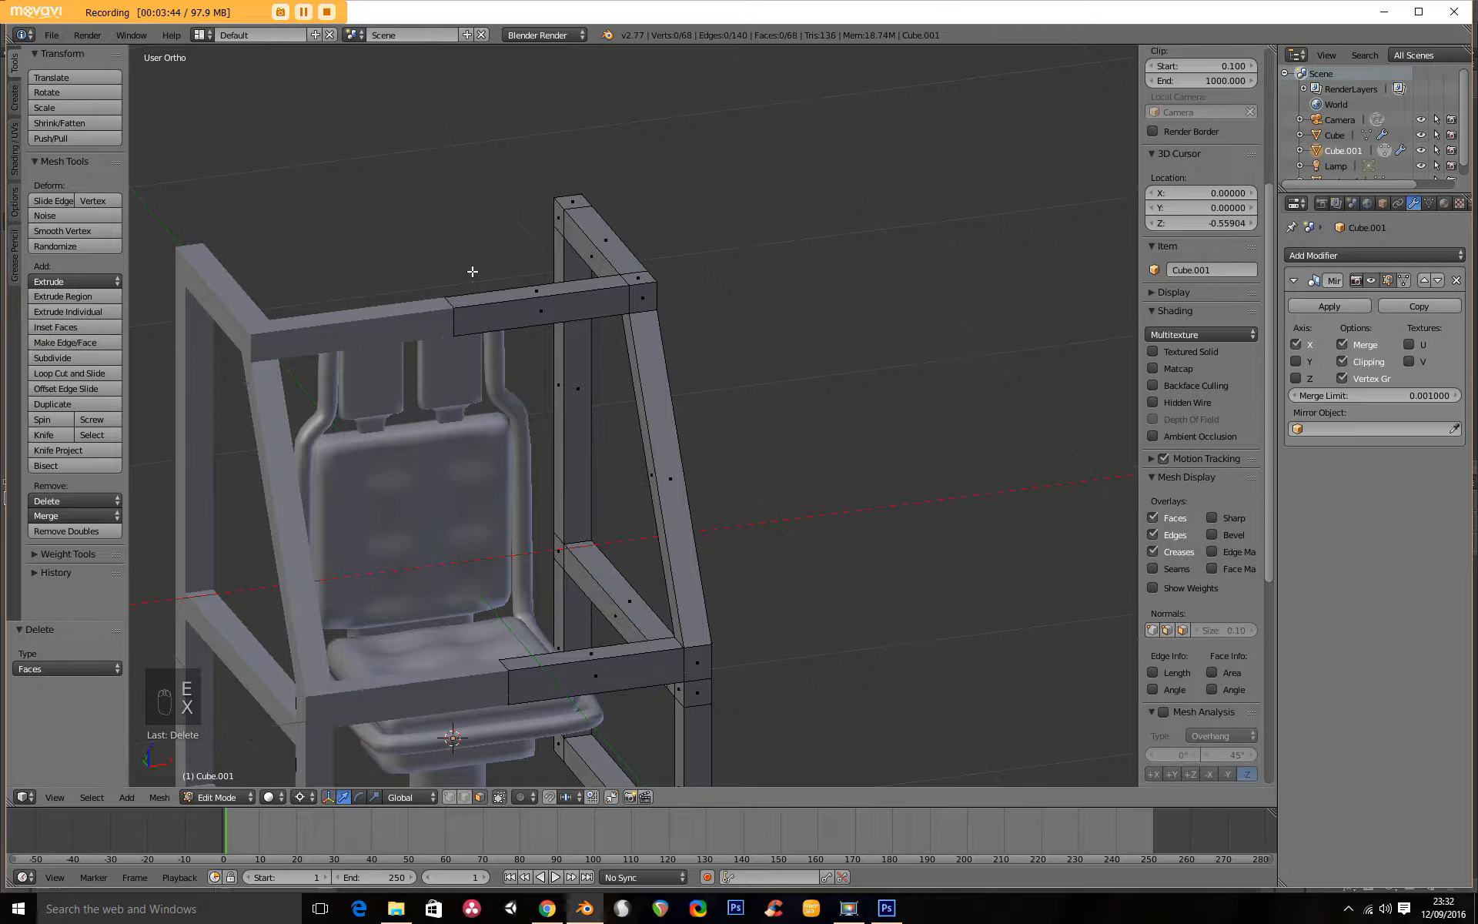
Extrude the inner face of the roof's rear corner block to the mirror centre and delete its end face.
{"action": "right_click", "coordinate": [554, 225]}
{"action": "key", "text": "e"}
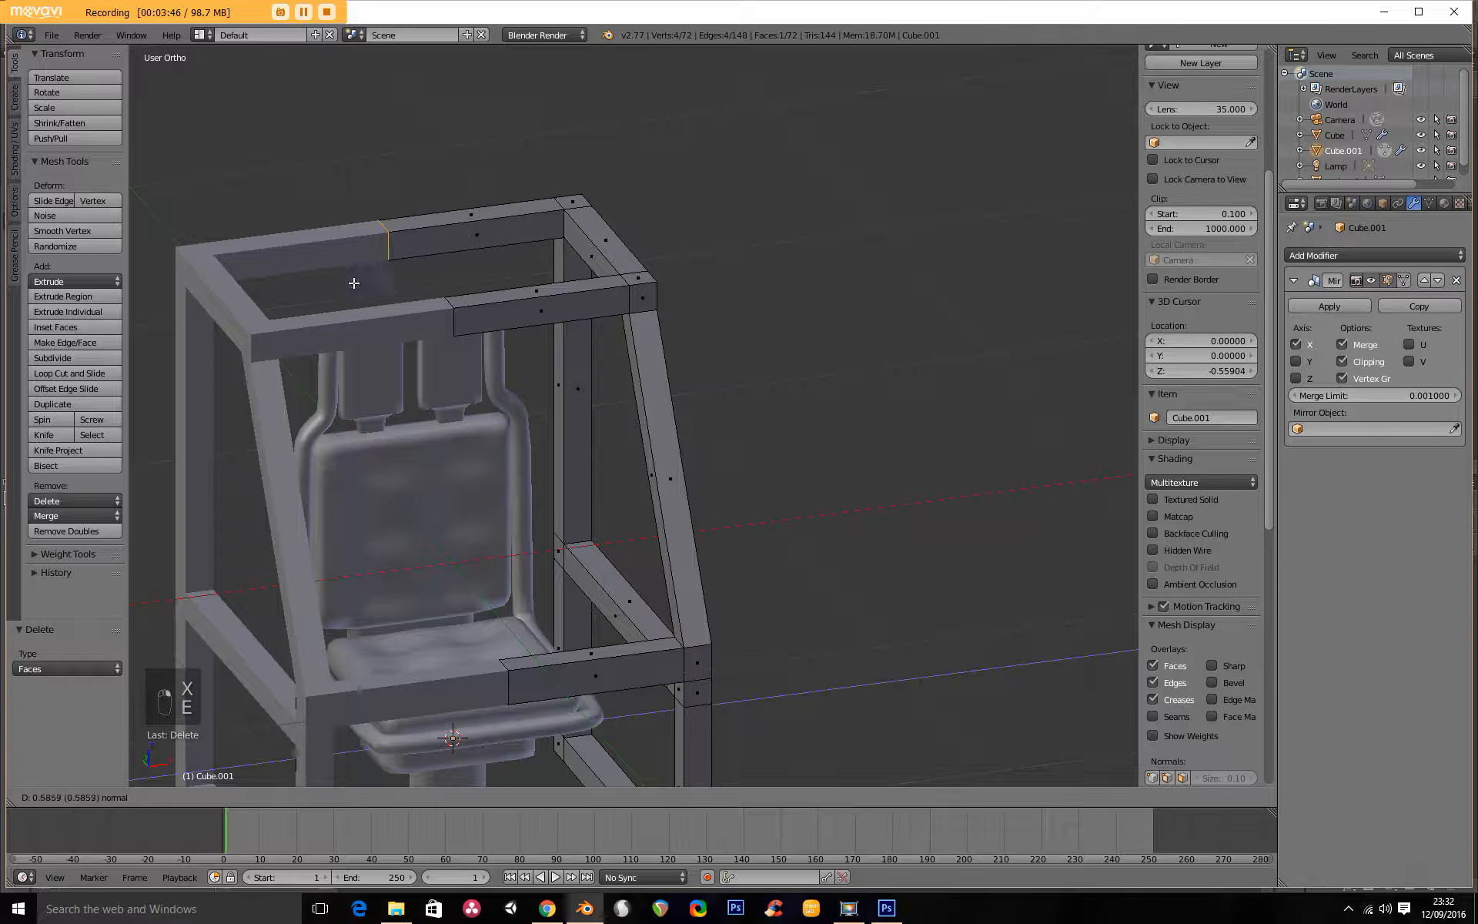
{"action": "left_click", "coordinate": [329, 290]}
{"action": "key", "text": "x"}
{"action": "left_click", "coordinate": [380, 283]}
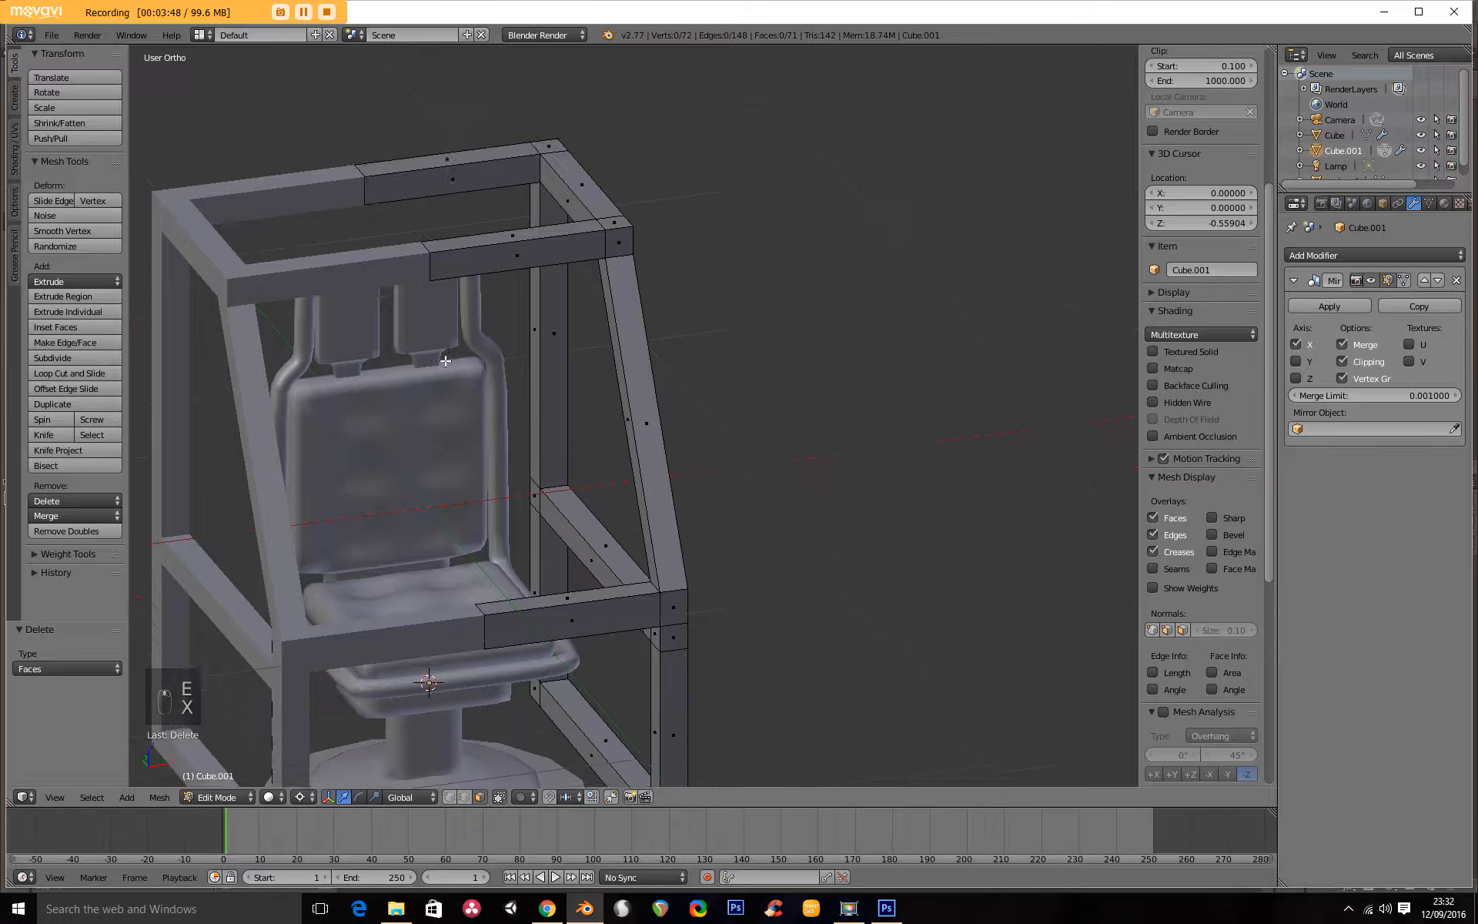
Extrude the inner face of the front post's bottom block about 0.745 to the mirror centre, and delete the end face.
{"action": "middle_click_drag", "start_coordinate": [550, 580], "coordinate": [446, 318], "text": "shift"}
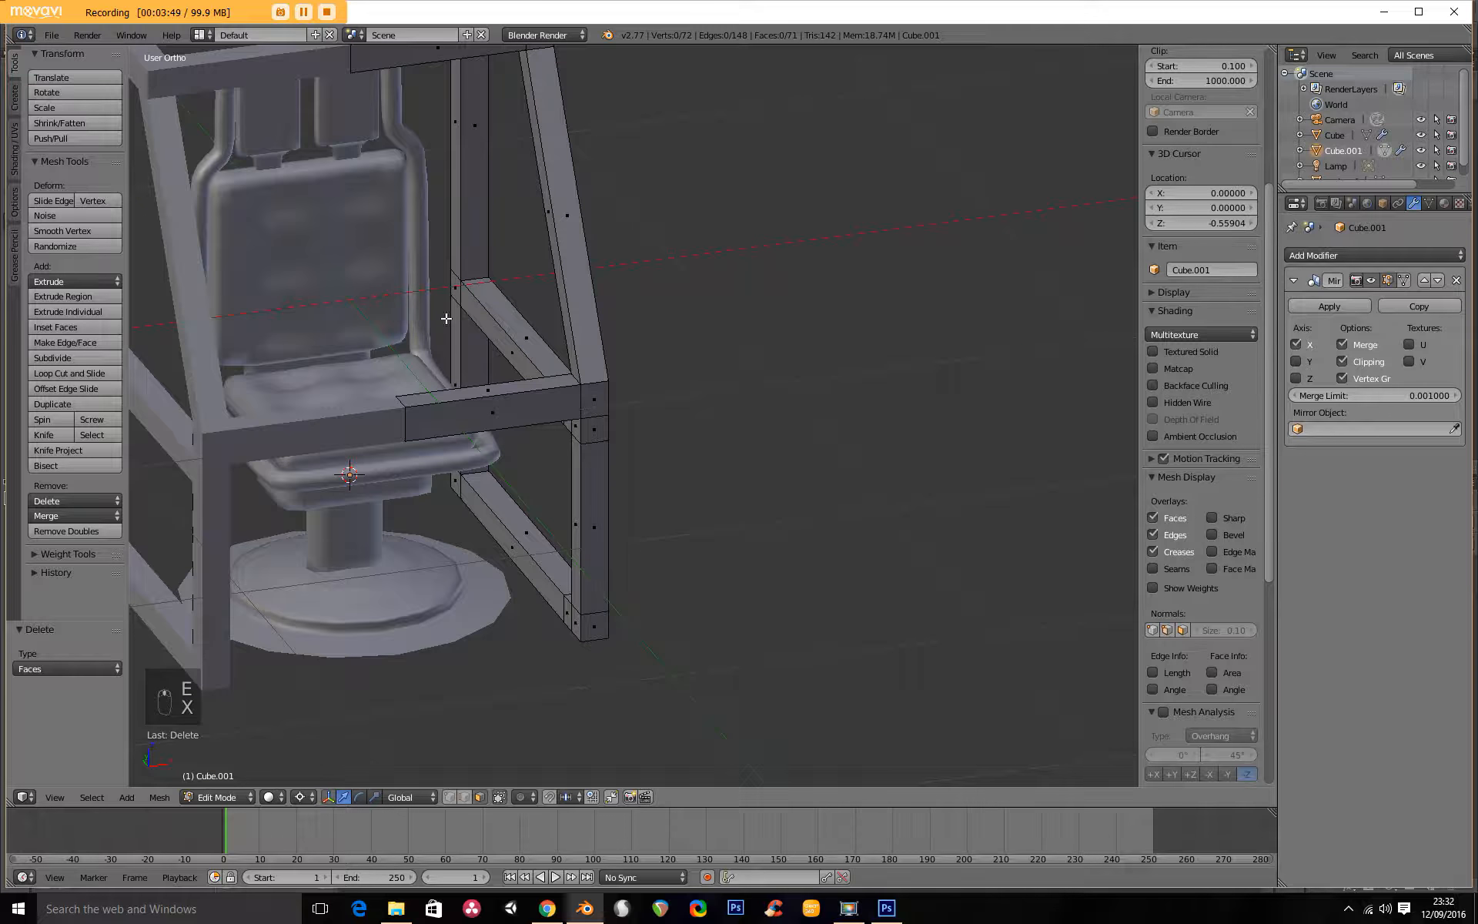
{"action": "right_click", "coordinate": [577, 628]}
{"action": "key", "text": "e"}
{"action": "left_click", "coordinate": [343, 690]}
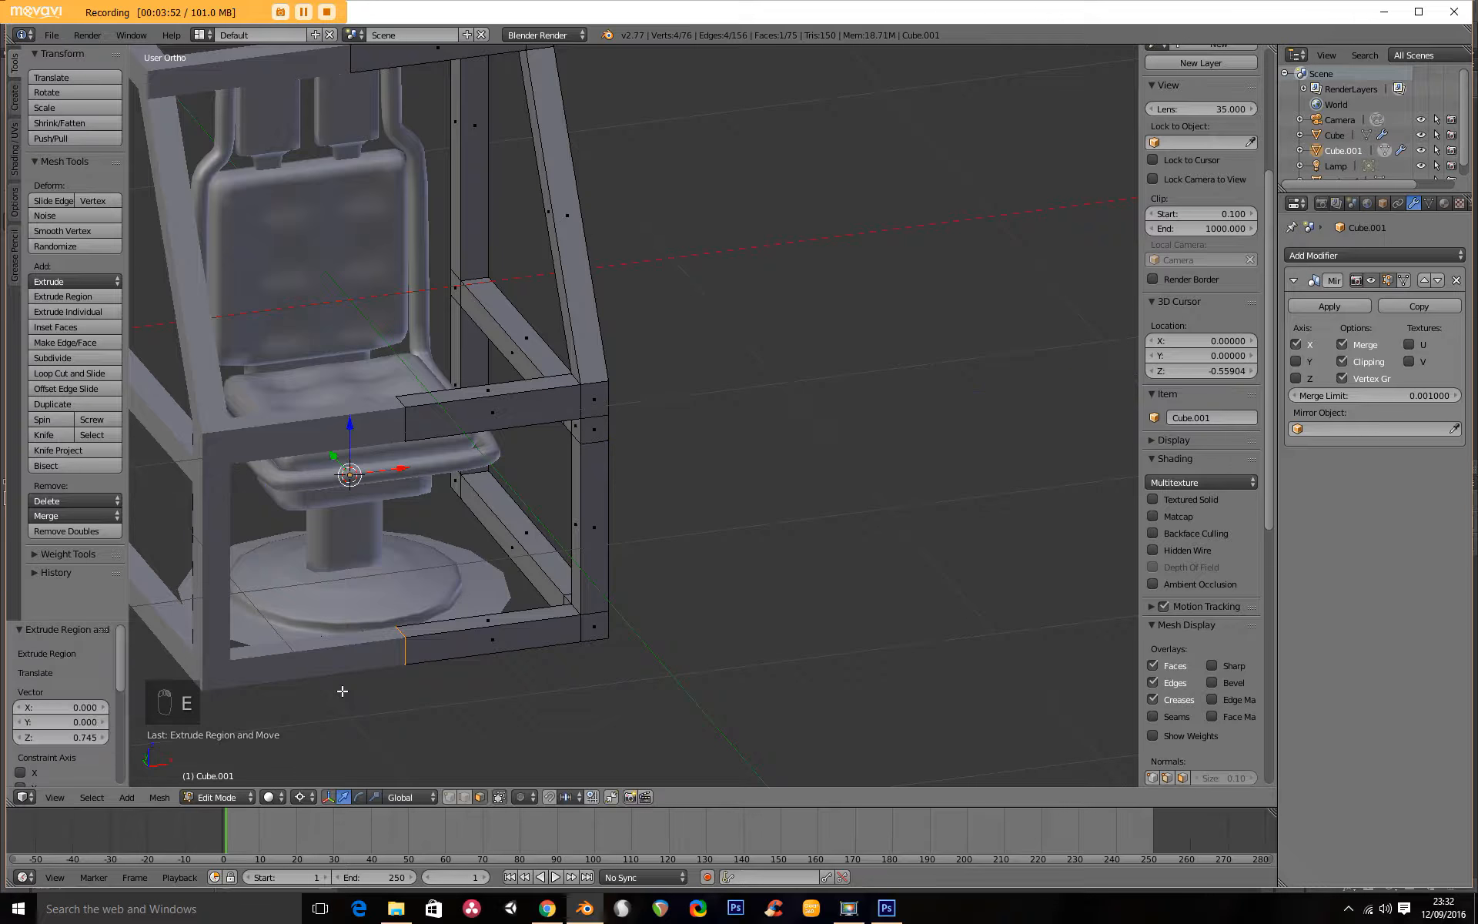
{"action": "key", "text": "x"}
{"action": "left_click", "coordinate": [416, 685]}
{"action": "scroll", "coordinate": [436, 601], "scroll_direction": "down", "scroll_amount": 5}
{"action": "middle_click_drag", "start_coordinate": [436, 601], "coordinate": [835, 536]}
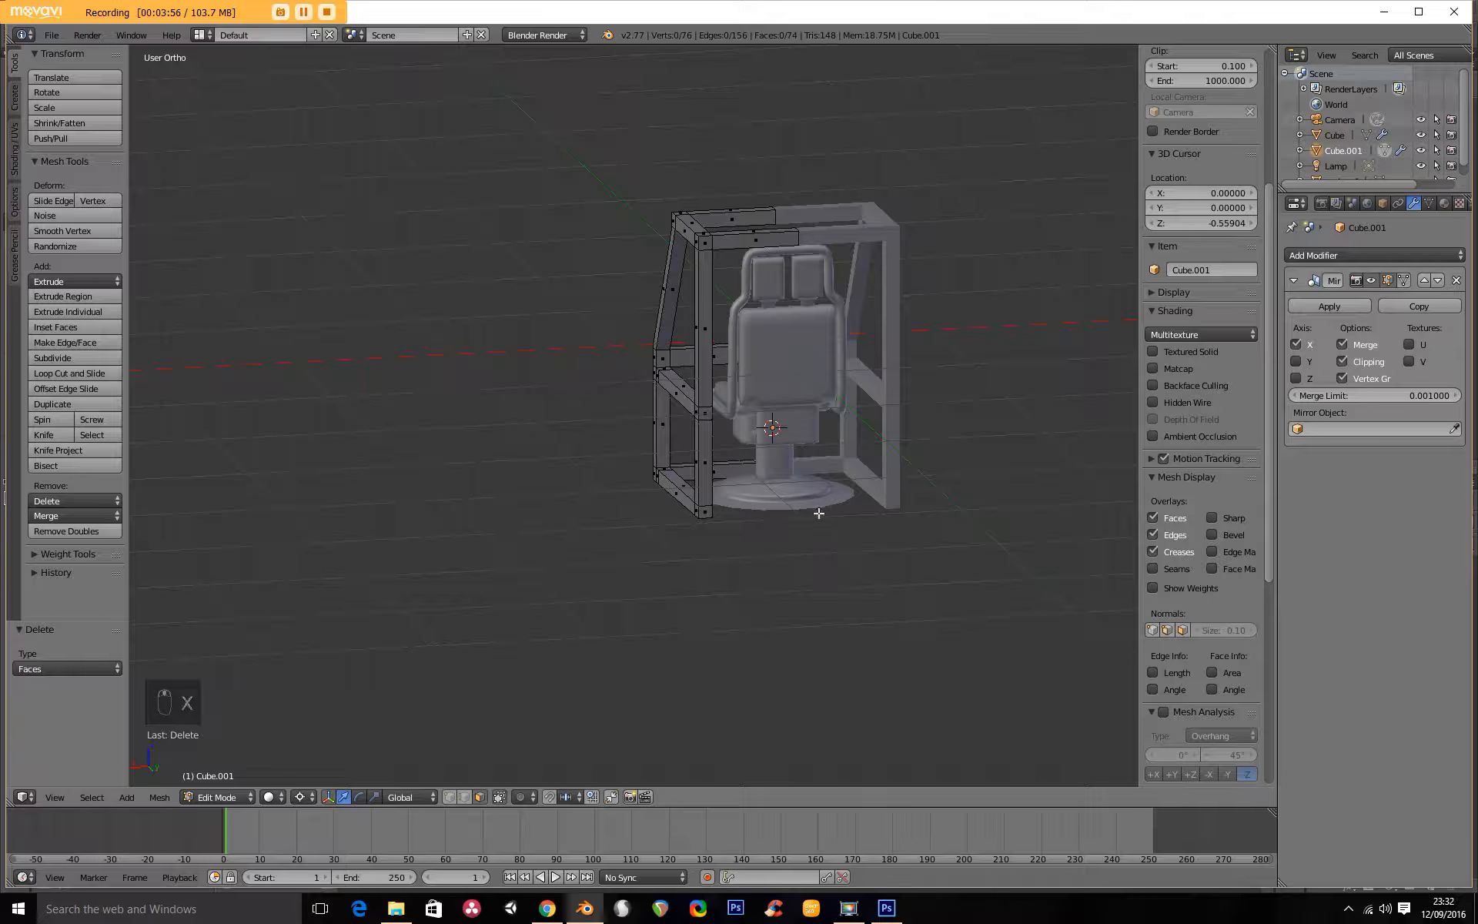
{"action": "middle_click_drag", "start_coordinate": [752, 459], "coordinate": [826, 435]}
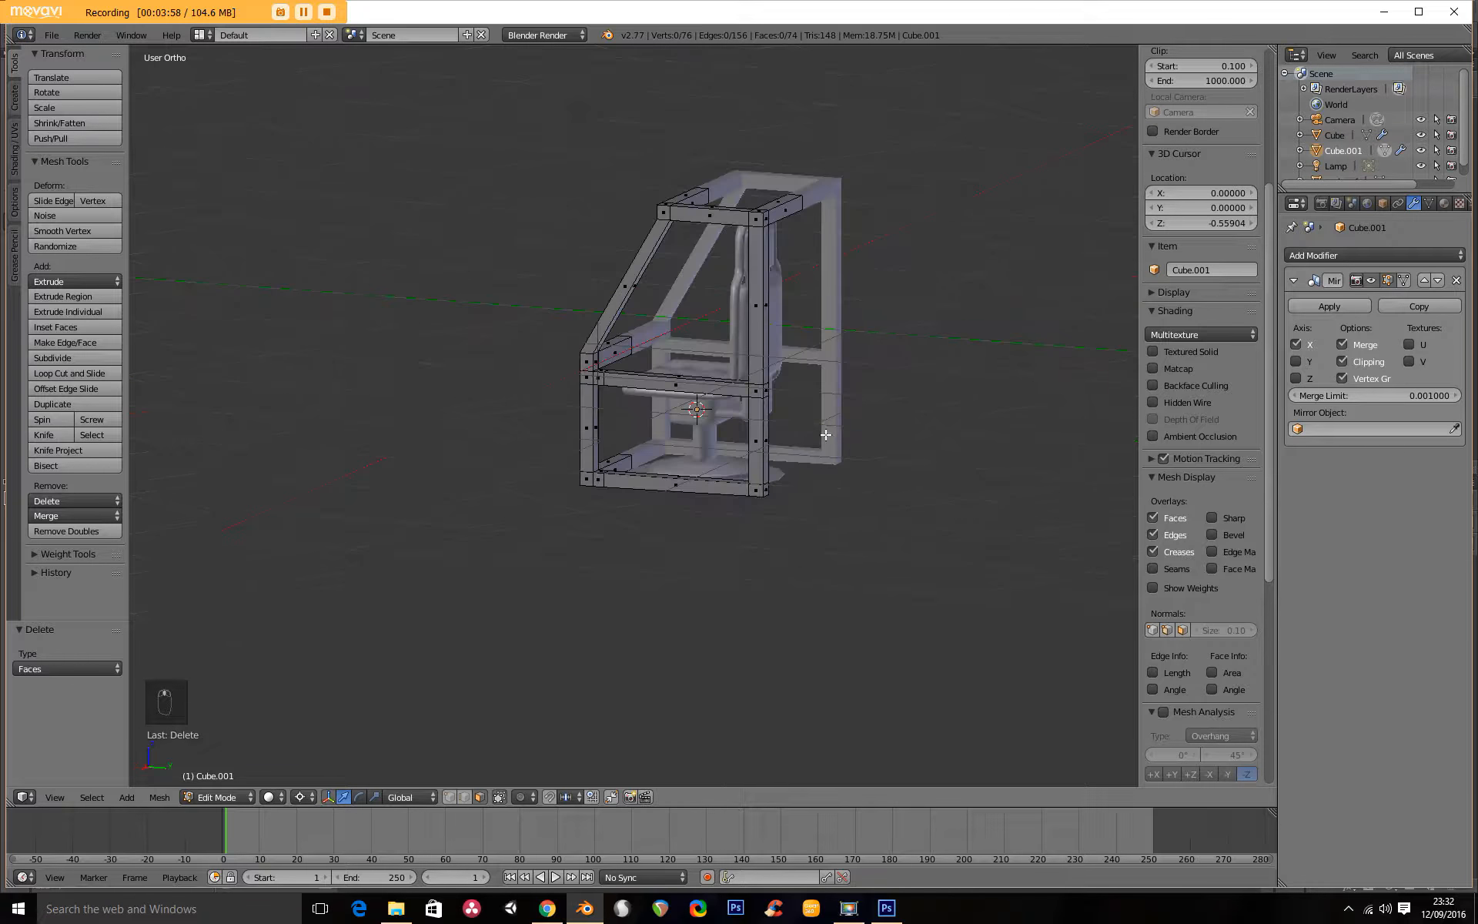
{"action": "key", "text": "KP_1"}
{"action": "key", "text": "KP_3"}
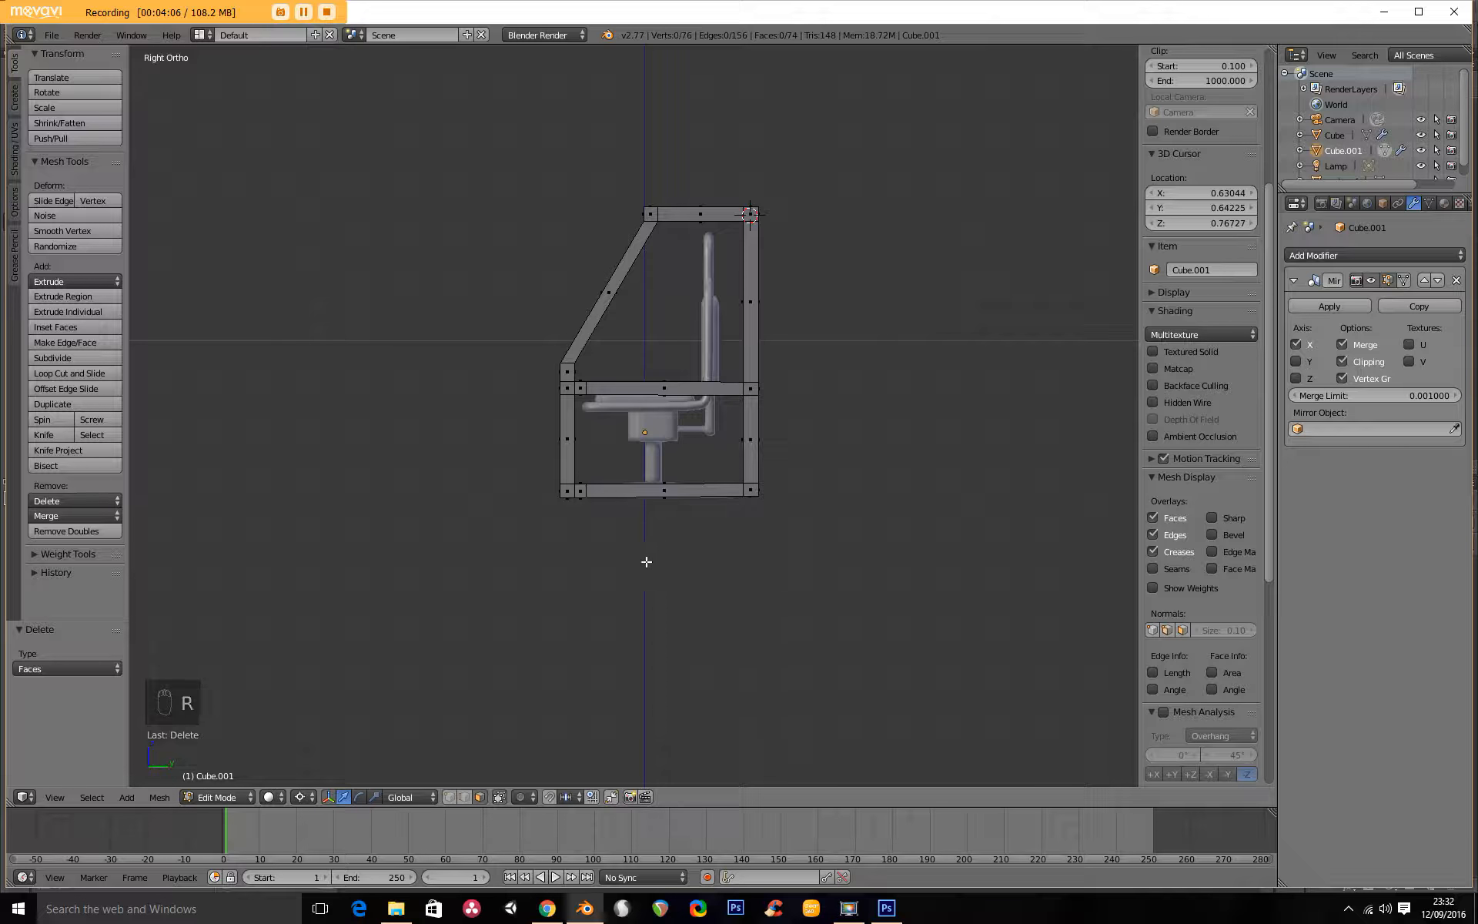
{"action": "key", "text": "a"}
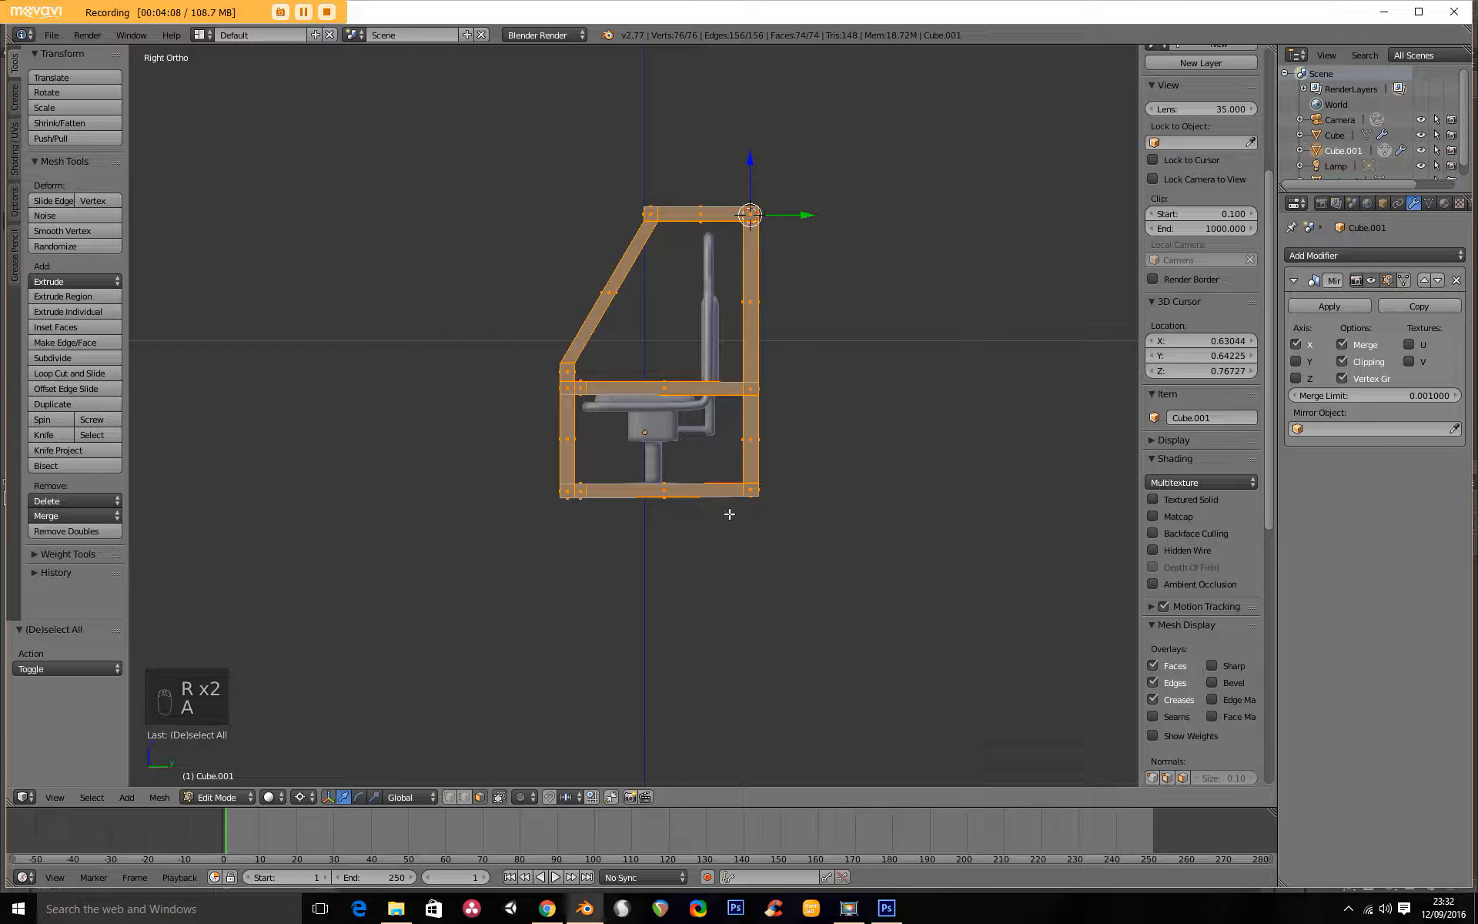
{"action": "key", "text": "r"}
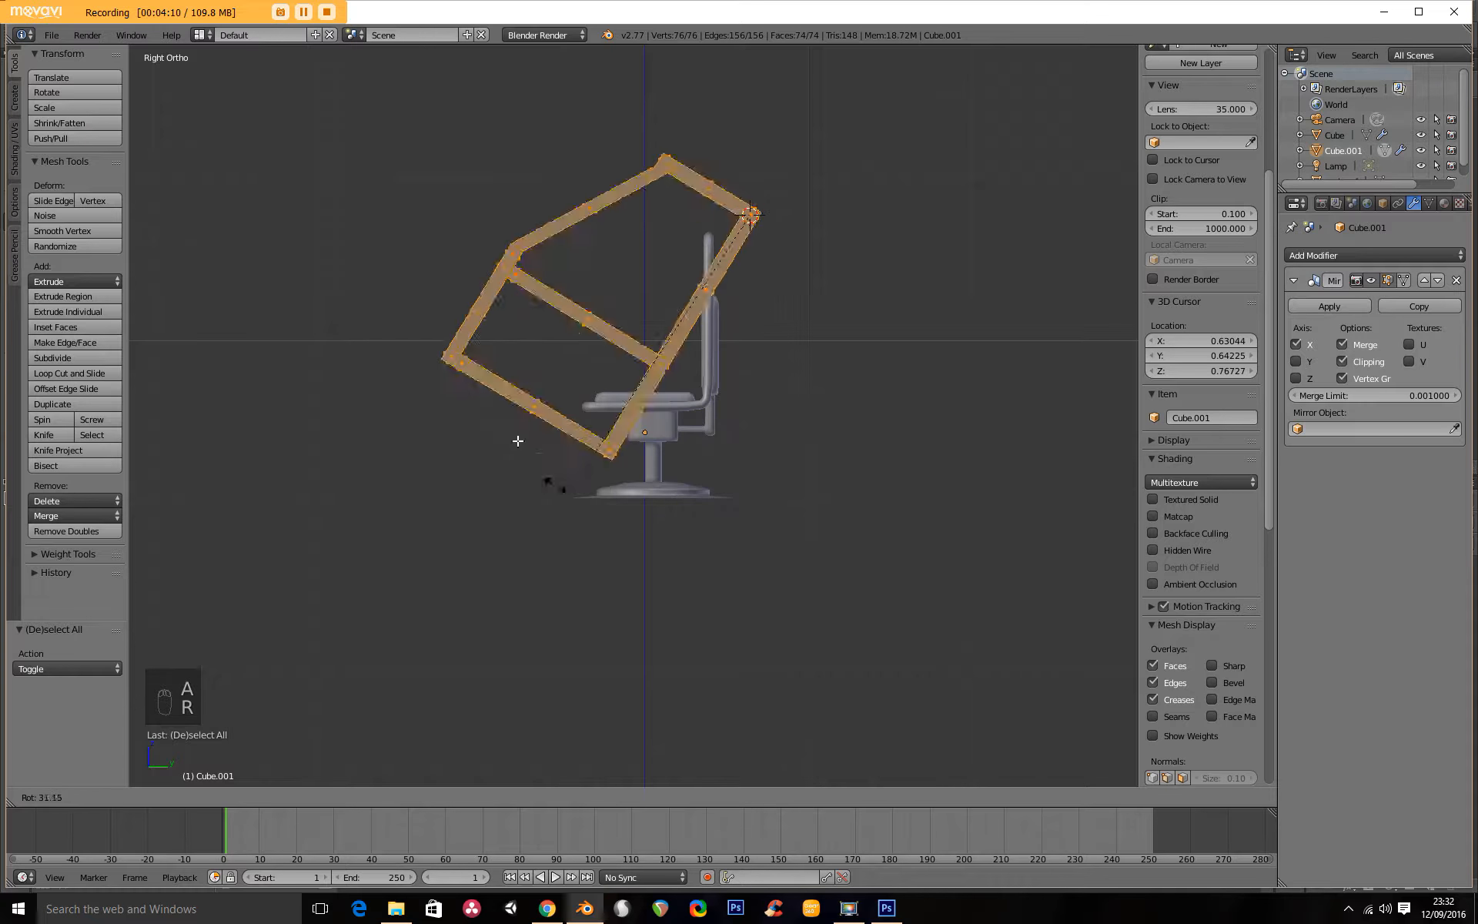
{"action": "right_click", "coordinate": [585, 314]}
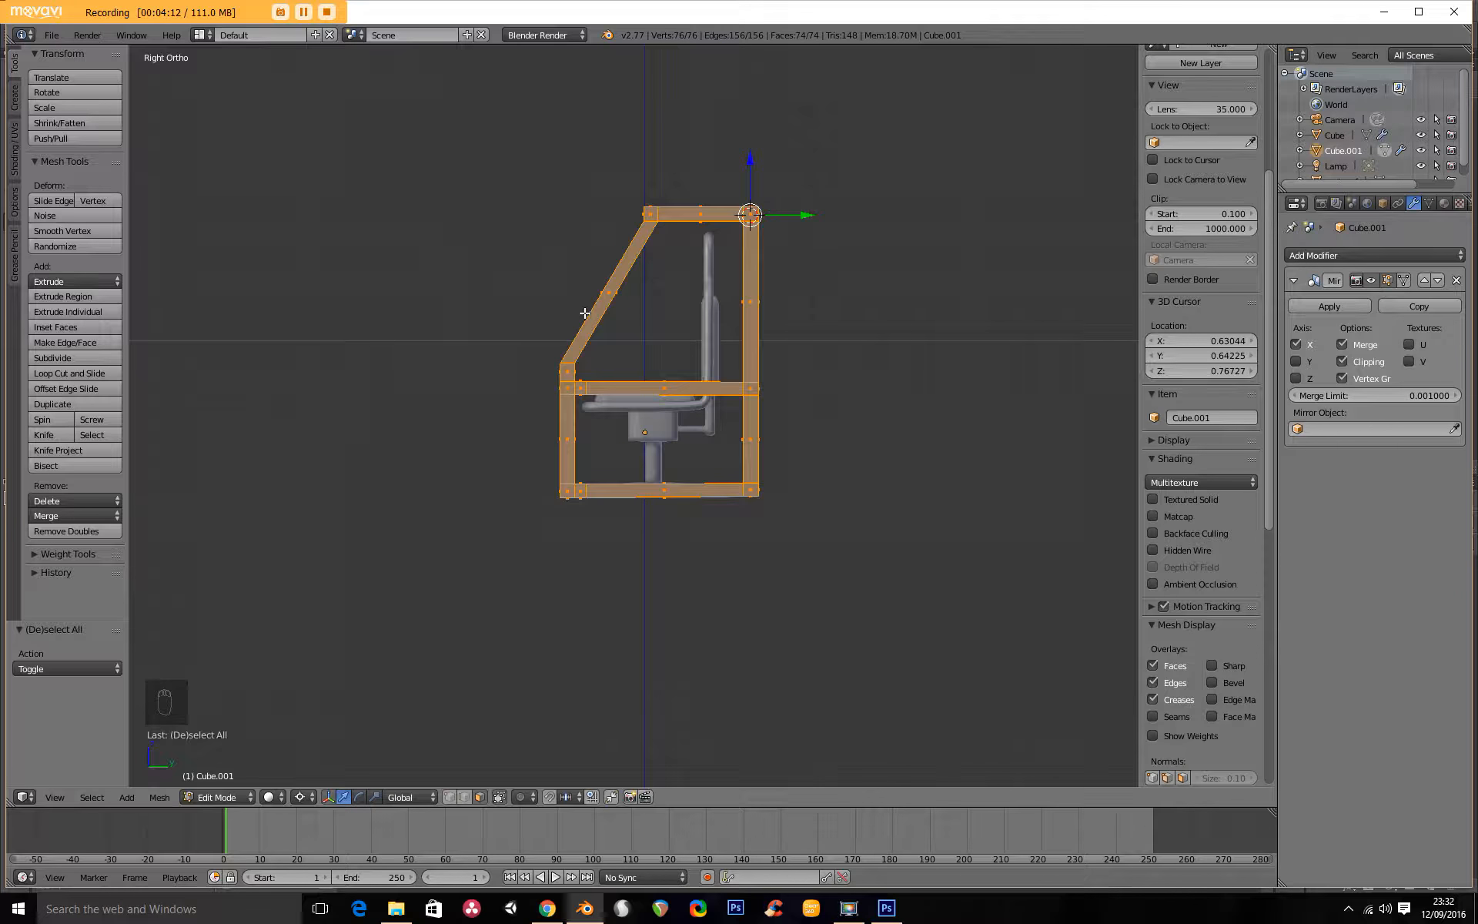
{"action": "scroll", "coordinate": [625, 446], "scroll_direction": "up", "scroll_amount": 4}
{"action": "scroll", "coordinate": [593, 457], "scroll_direction": "down", "scroll_amount": 5}
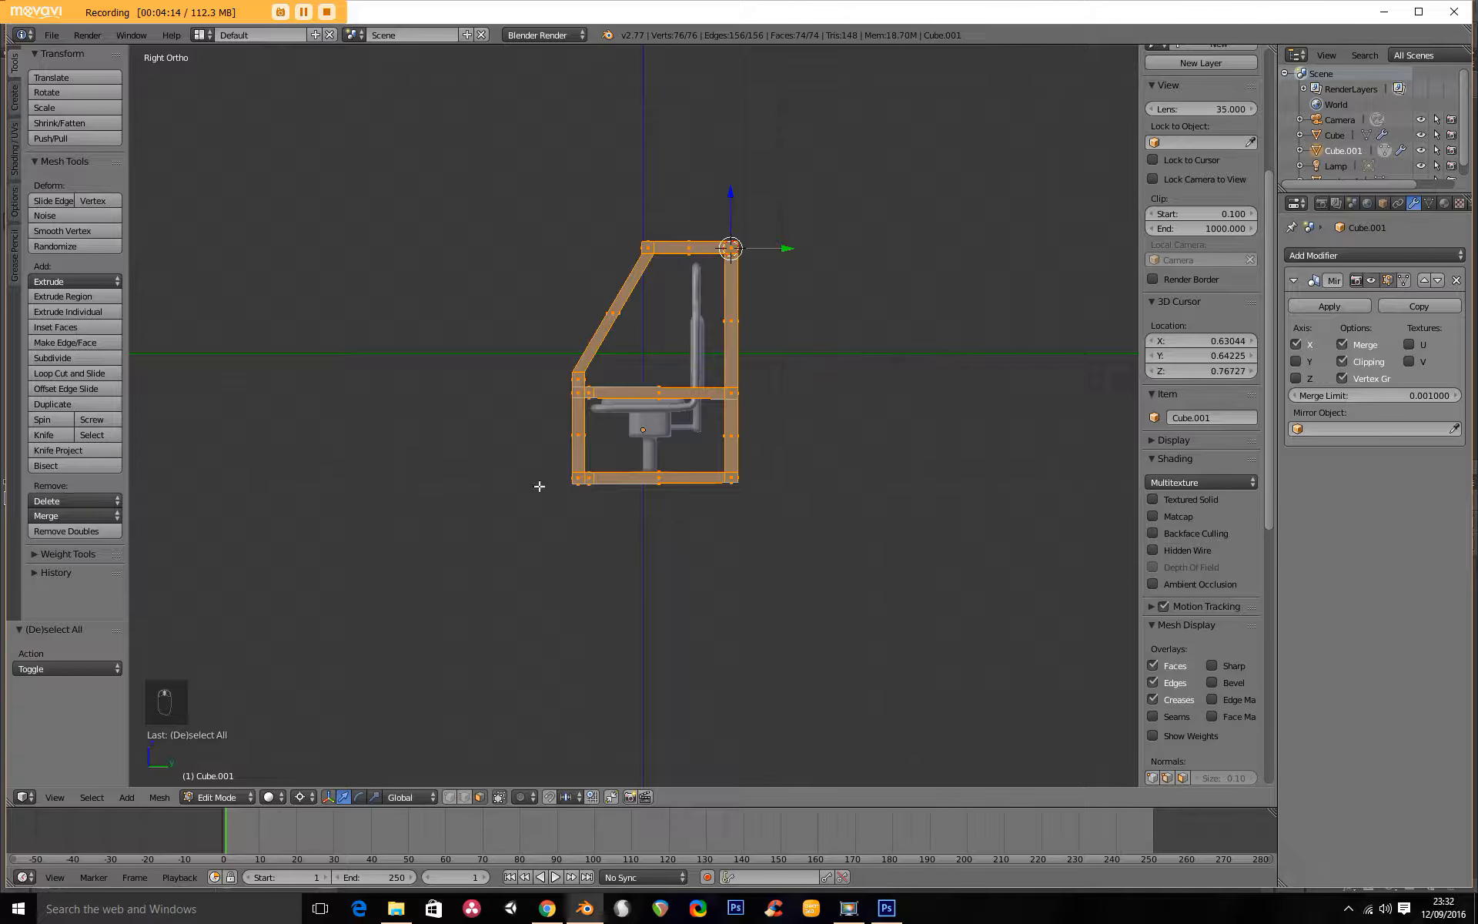
{"action": "middle_click_drag", "start_coordinate": [609, 463], "coordinate": [537, 385]}
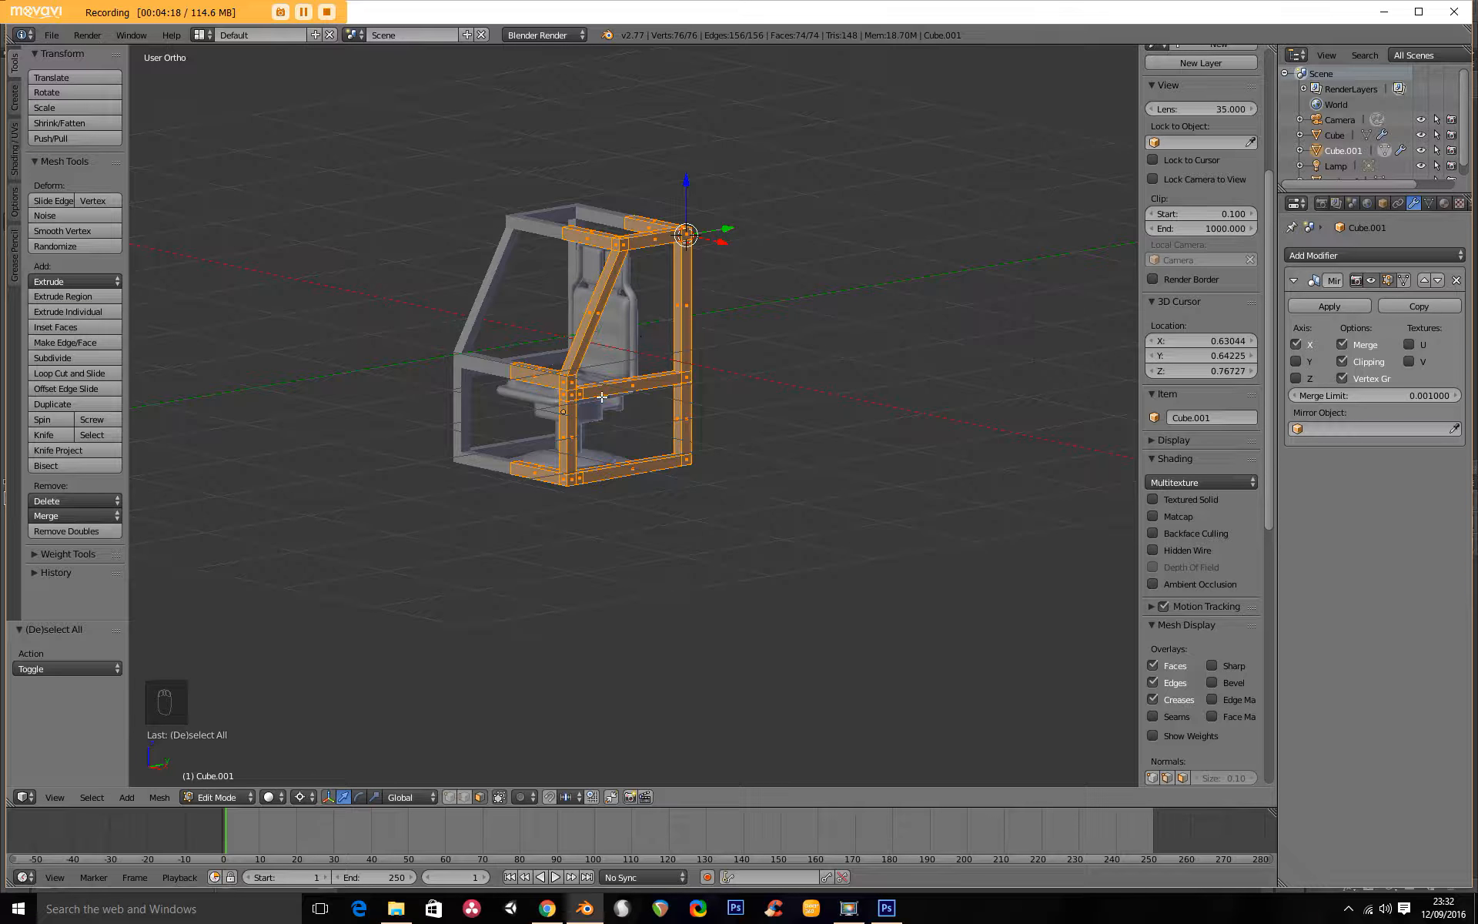
{"action": "scroll", "coordinate": [638, 339], "scroll_direction": "up", "scroll_amount": 2}
{"action": "middle_click_drag", "start_coordinate": [541, 312], "coordinate": [546, 493], "text": "shift"}
In wireframe side view, select the whole roof rail section and raise it about 0.435 along Z.
{"action": "key", "text": "KP_3"}
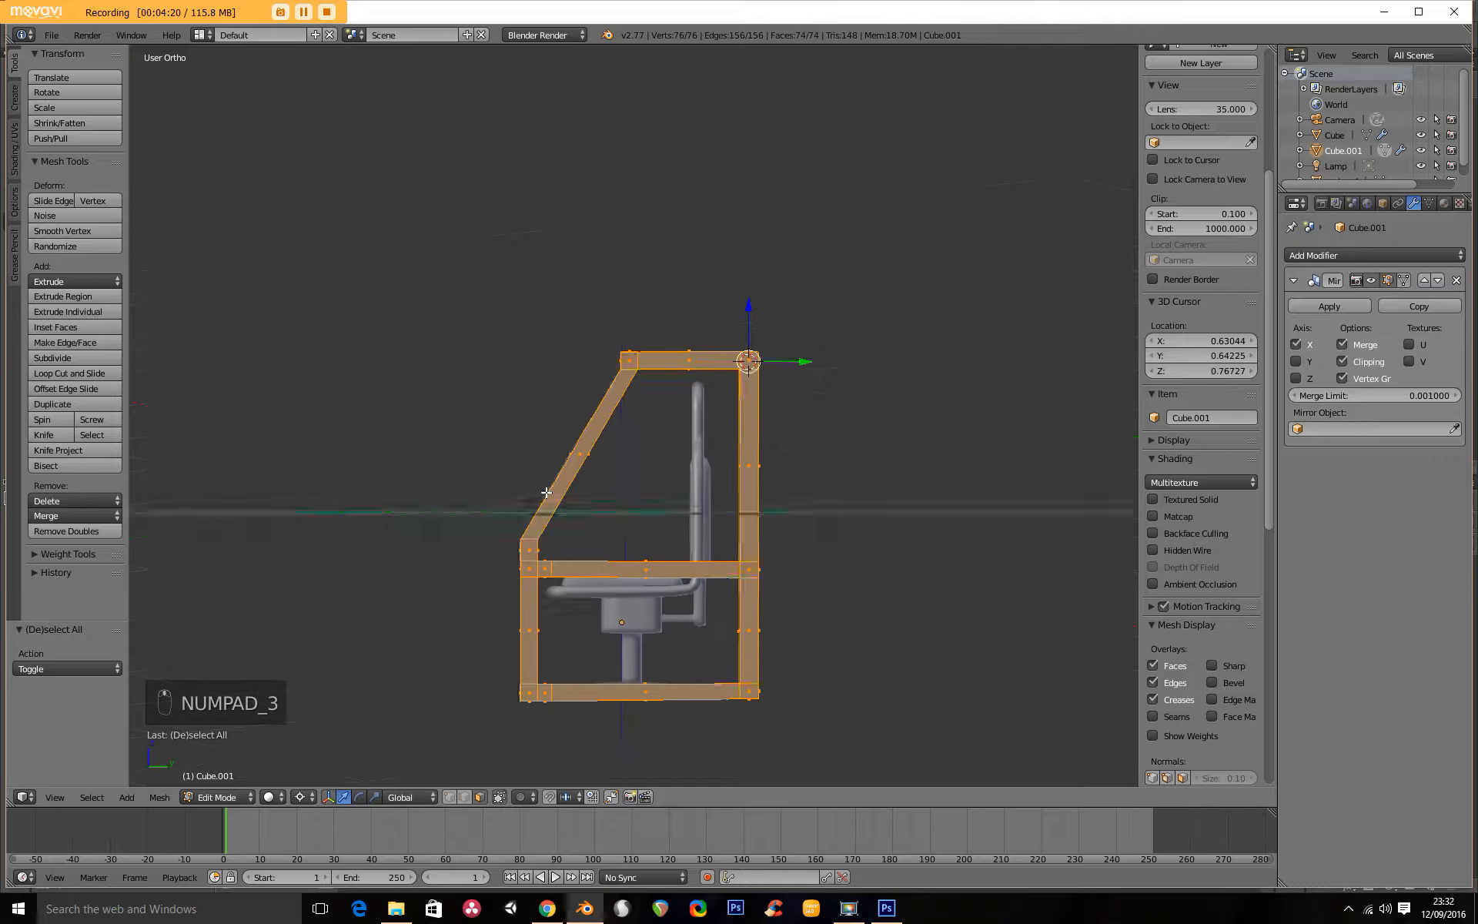
{"action": "scroll", "coordinate": [543, 502], "scroll_direction": "up", "scroll_amount": 2}
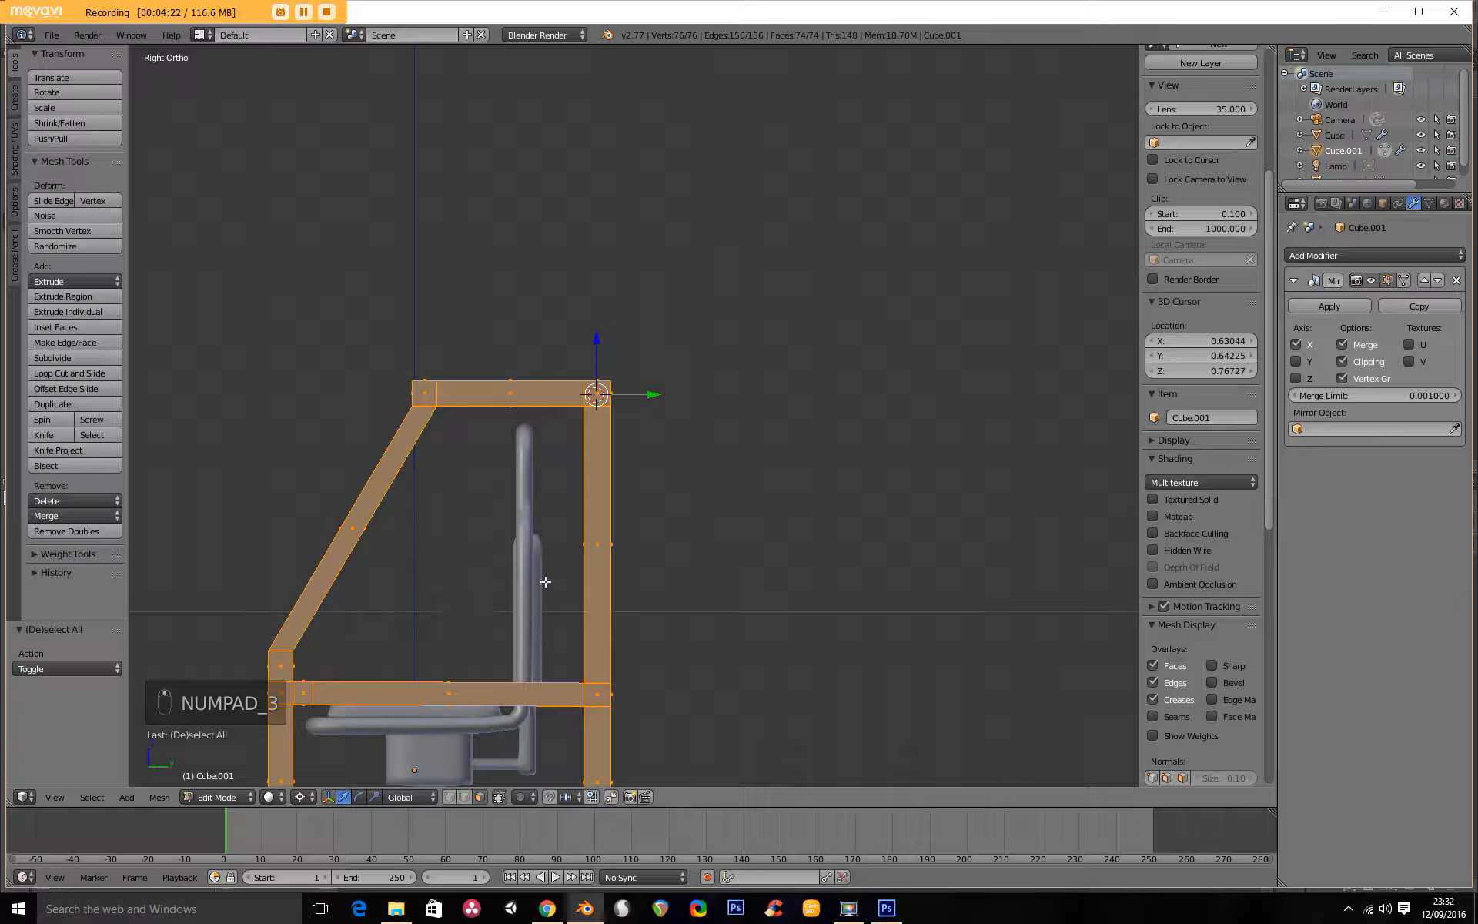
{"action": "middle_click_drag", "start_coordinate": [546, 581], "coordinate": [730, 485], "text": "shift"}
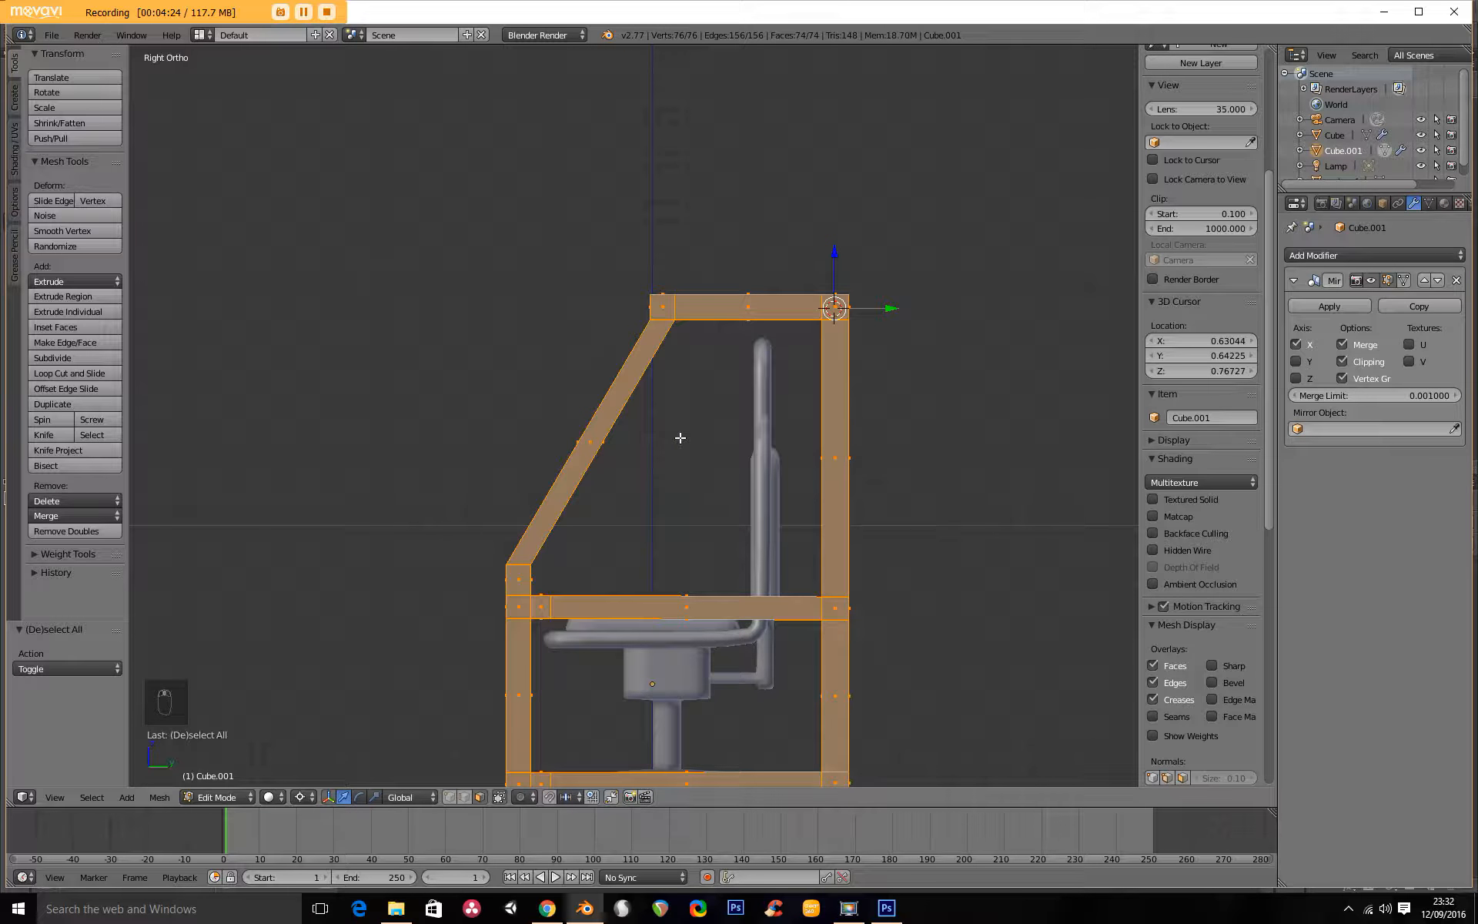
{"action": "key", "text": "a"}
{"action": "key", "text": "z"}
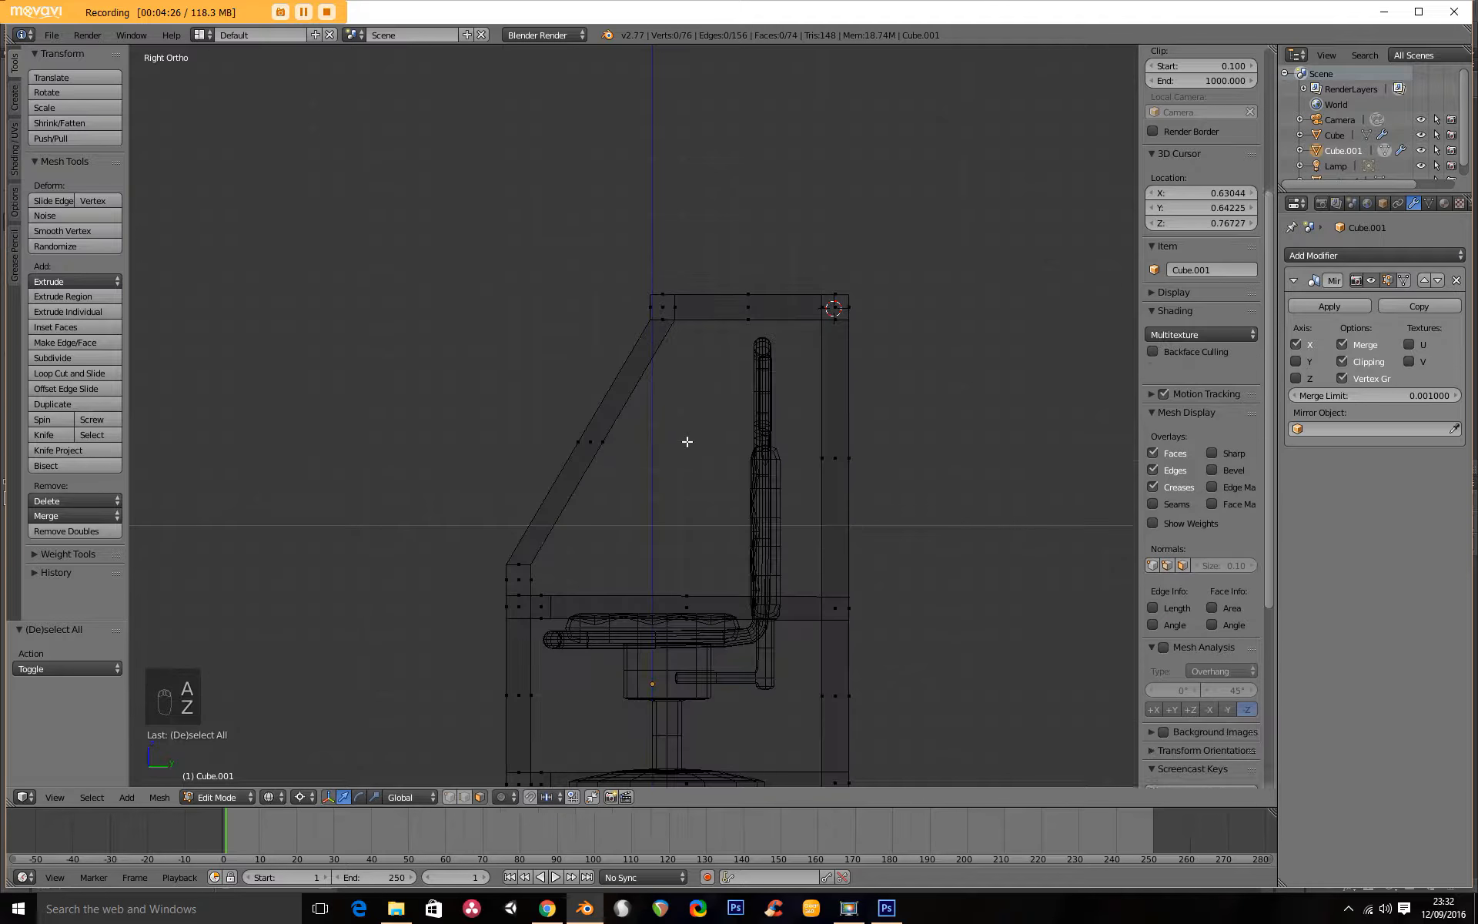
{"action": "key", "text": "b"}
{"action": "left_click_drag", "start_coordinate": [565, 189], "coordinate": [891, 386]}
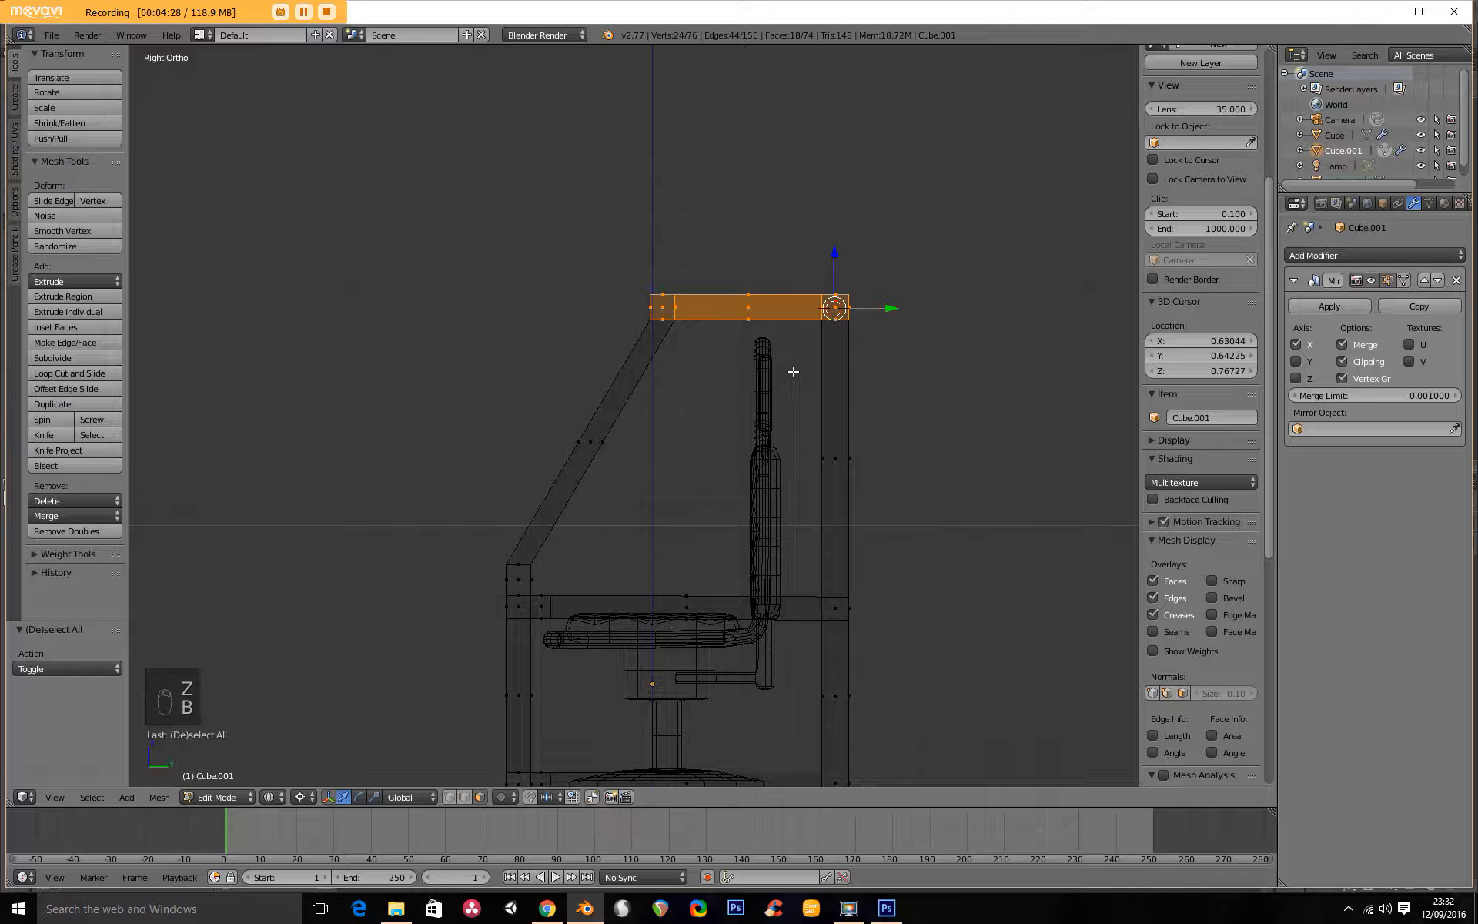
{"action": "key", "text": "g"}
{"action": "key", "text": "z"}
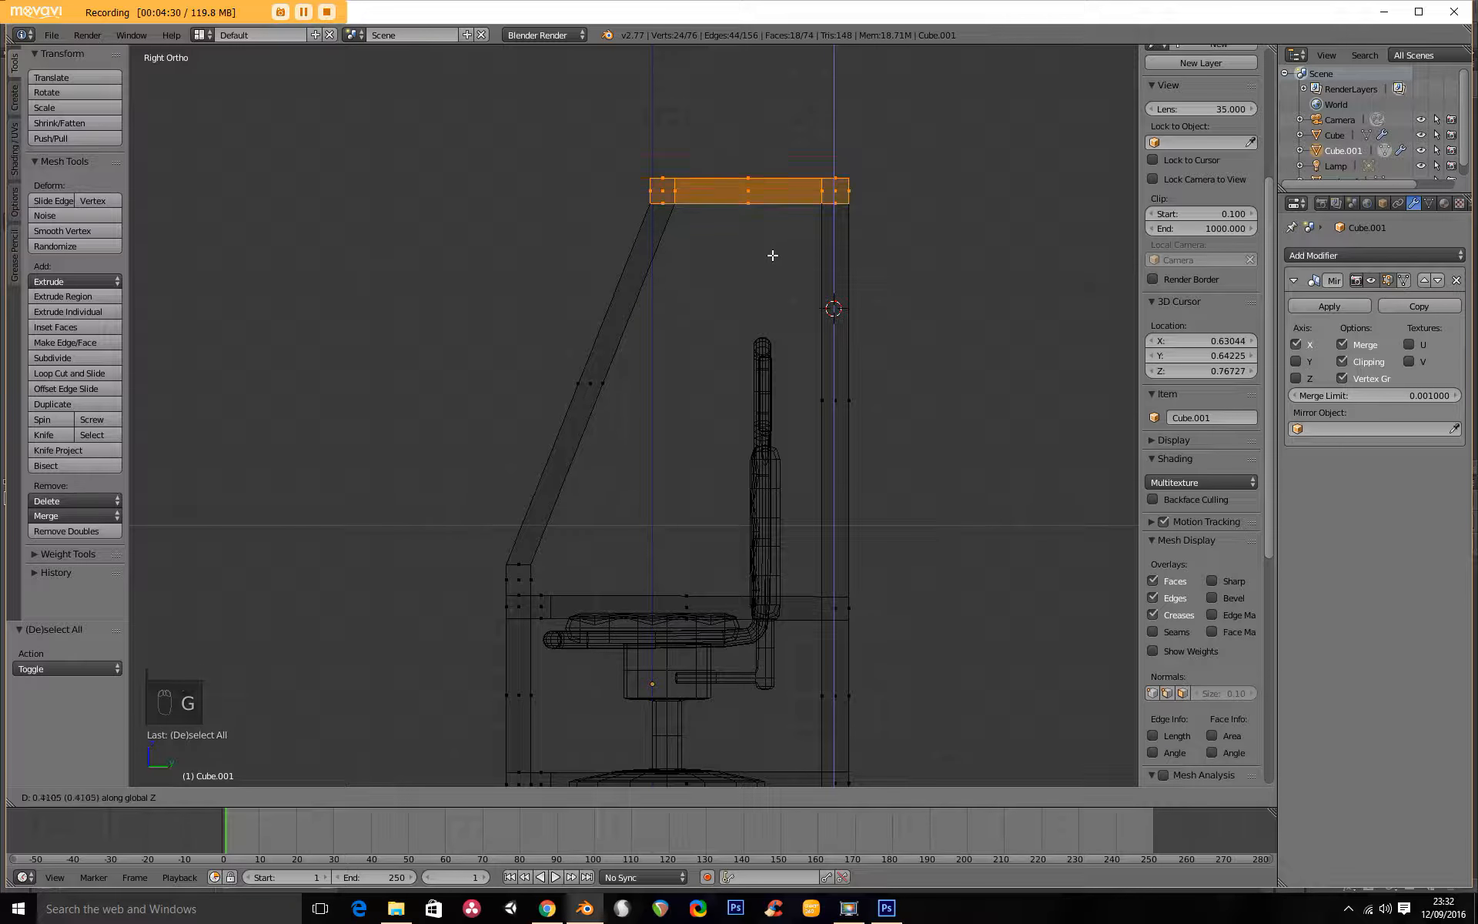
{"action": "left_click", "coordinate": [772, 248]}
Select the front post with its rail-end blocks and move it about -0.362 along Y, away from the chair.
{"action": "scroll", "coordinate": [764, 253], "scroll_direction": "down", "scroll_amount": 4}
{"action": "middle_click_drag", "start_coordinate": [604, 401], "coordinate": [492, 380], "text": "shift"}
{"action": "scroll", "coordinate": [462, 466], "scroll_direction": "up", "scroll_amount": 3}
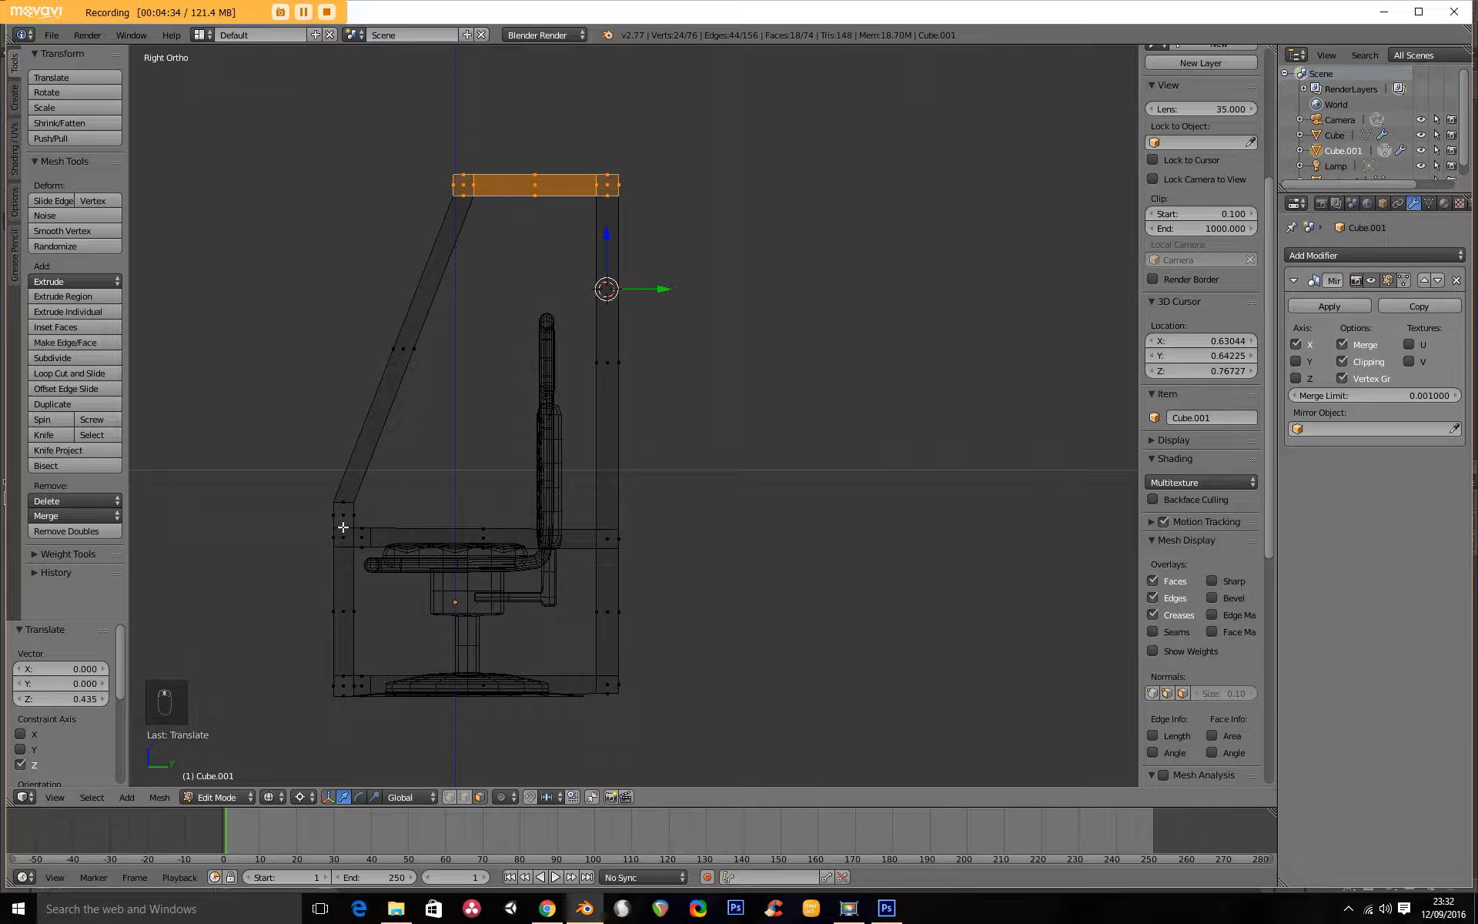
{"action": "middle_click_drag", "start_coordinate": [343, 527], "coordinate": [621, 425], "text": "shift"}
{"action": "key", "text": "a"}
{"action": "key", "text": "b"}
{"action": "left_click_drag", "start_coordinate": [480, 339], "coordinate": [714, 683]}
{"action": "key", "text": "g"}
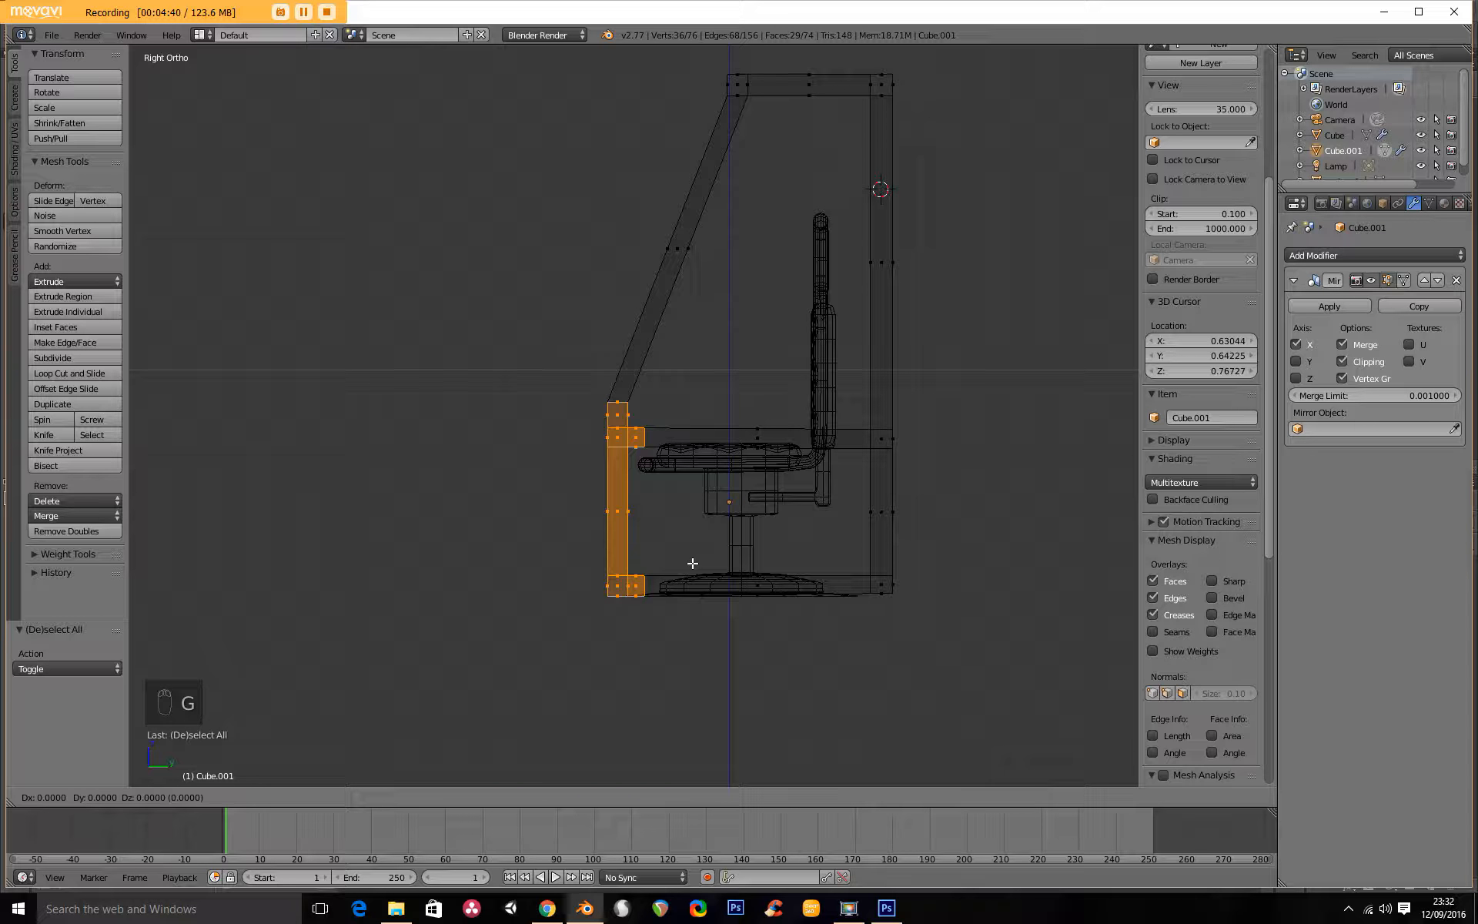
{"action": "left_click", "coordinate": [604, 574]}
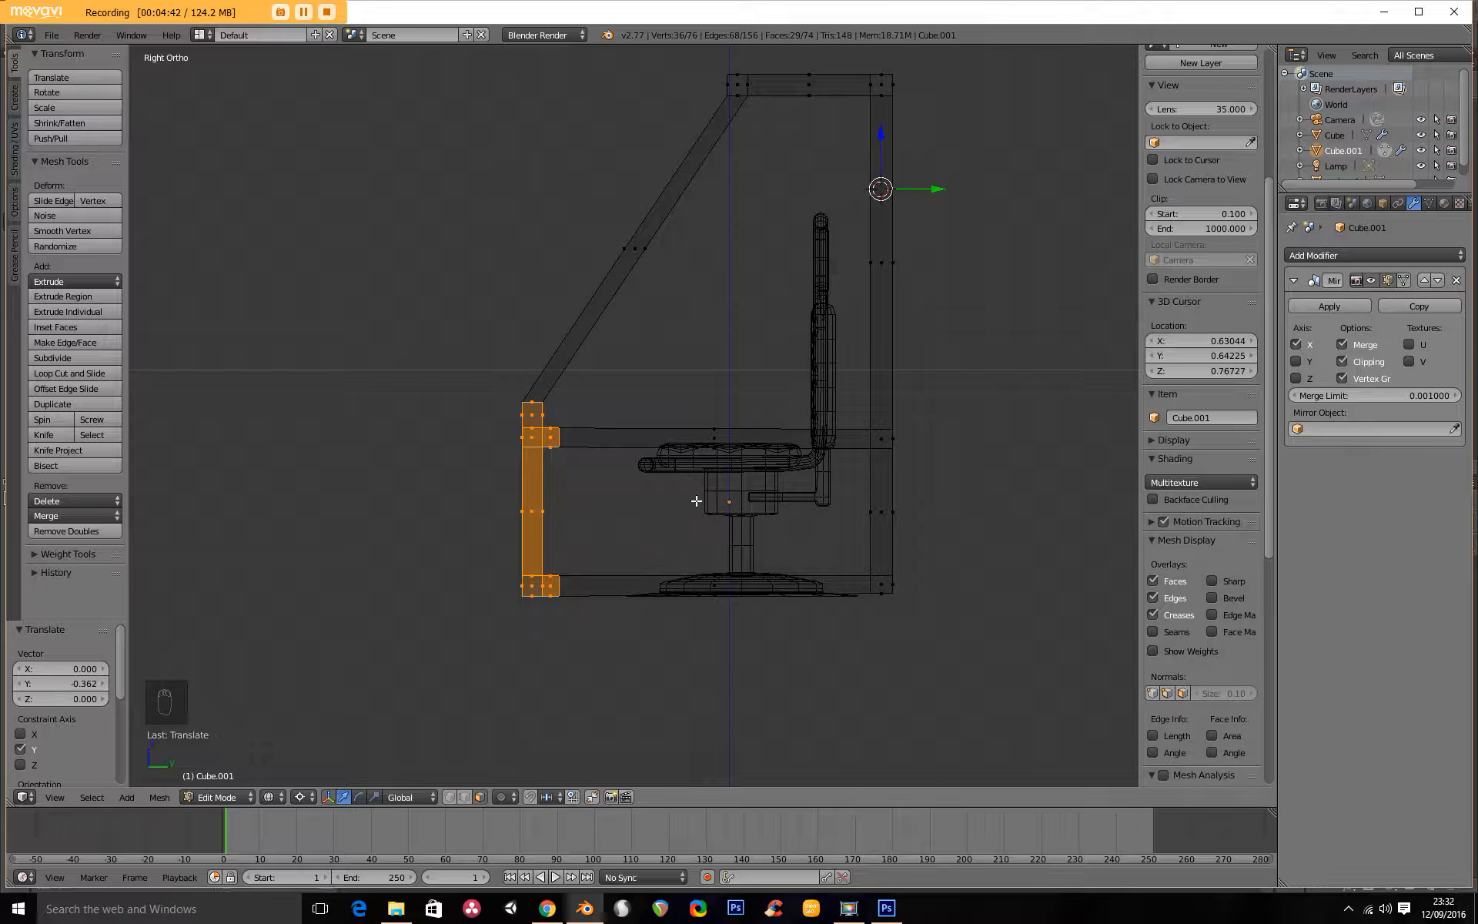
Add one loop cut across the middle side rail and another across the bottom side rail.
{"action": "middle_click_drag", "start_coordinate": [656, 448], "coordinate": [687, 477]}
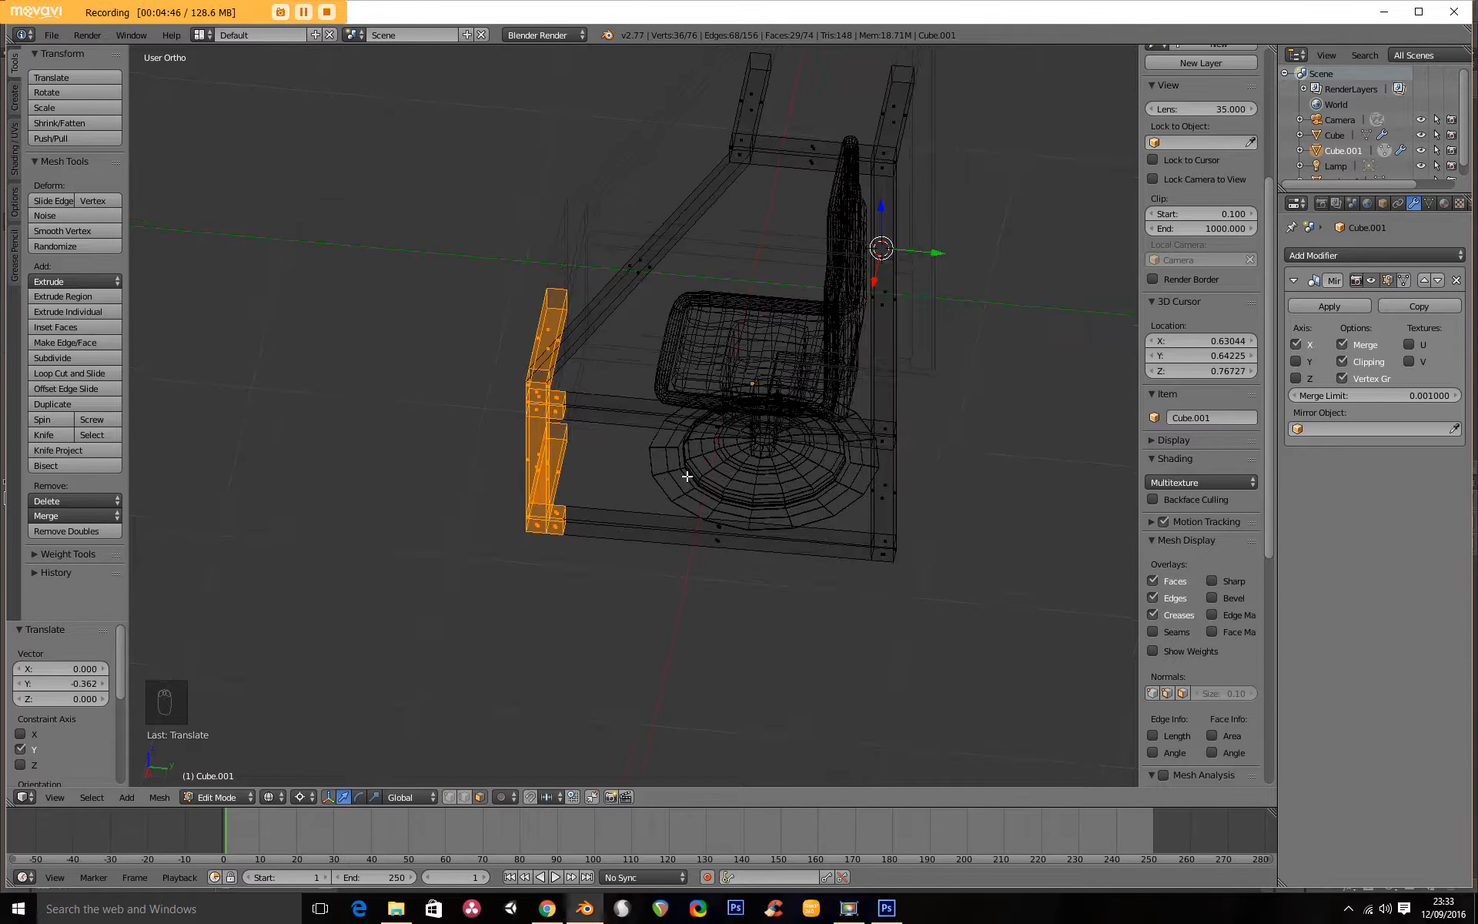
{"action": "key", "text": "ctrl+r"}
{"action": "left_click", "coordinate": [703, 415]}
{"action": "left_click", "coordinate": [708, 431]}
{"action": "key", "text": "ctrl+r"}
{"action": "left_click", "coordinate": [715, 547]}
{"action": "left_click", "coordinate": [715, 548]}
In top view, select the frame's front post section and move it inward about -0.245 along X.
{"action": "middle_click_drag", "start_coordinate": [712, 332], "coordinate": [657, 415]}
{"action": "middle_click_drag", "start_coordinate": [607, 483], "coordinate": [885, 582]}
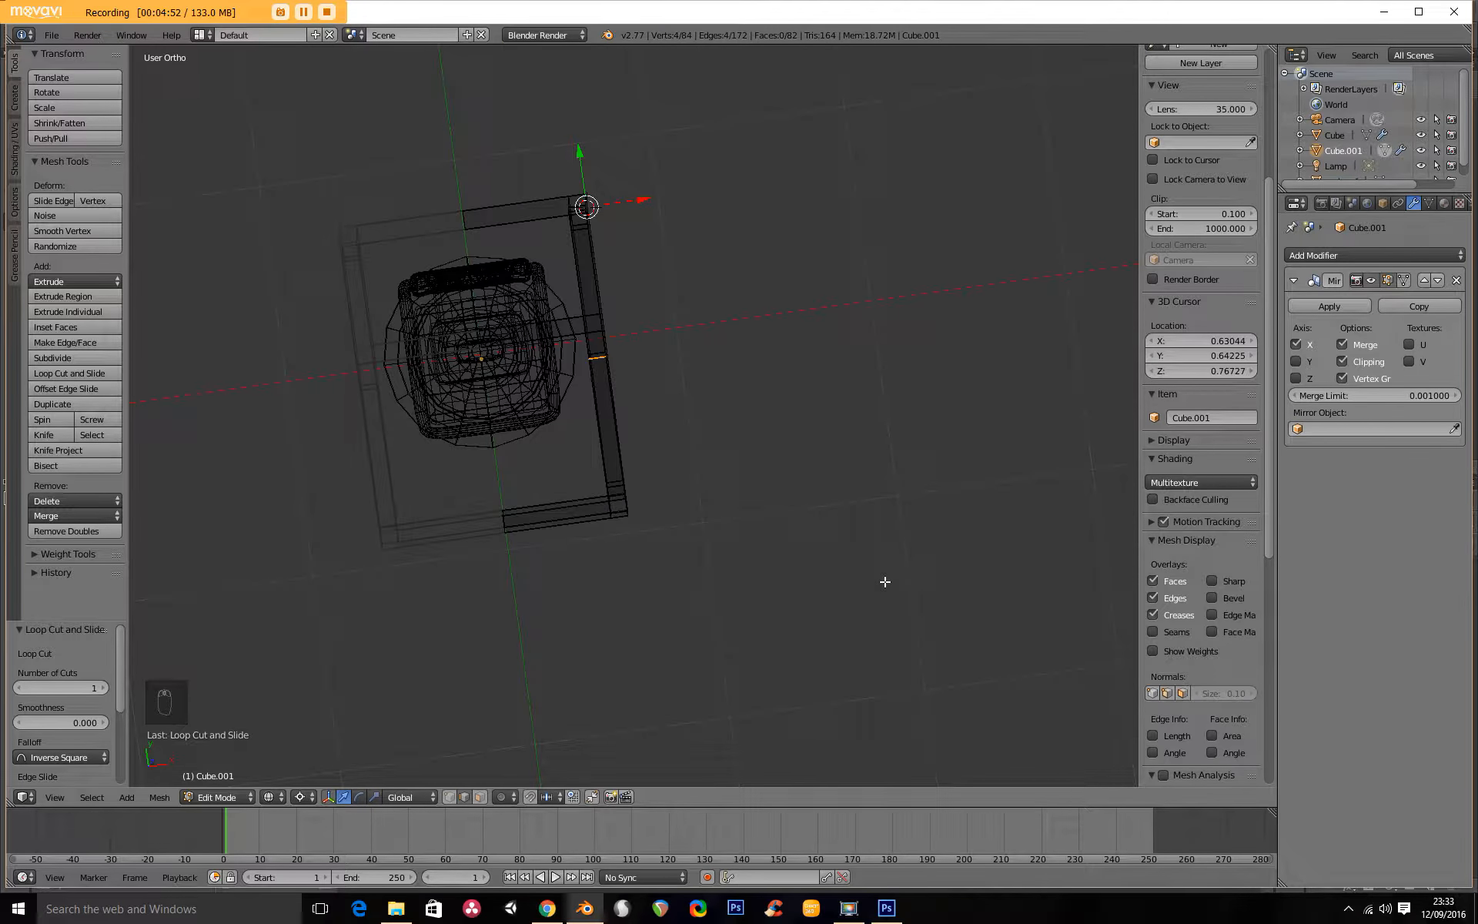
{"action": "key", "text": "KP_7"}
{"action": "key", "text": "a"}
{"action": "key", "text": "a"}
{"action": "key", "text": "b"}
{"action": "left_click_drag", "start_coordinate": [567, 461], "coordinate": [728, 579]}
{"action": "mouse_move", "coordinate": [667, 512]}
{"action": "middle_mouse_down"}
{"action": "mouse_move", "coordinate": [518, 432]}
{"action": "mouse_move", "coordinate": [429, 327]}
{"action": "mouse_move", "coordinate": [554, 462]}
{"action": "mouse_move", "coordinate": [349, 498]}
{"action": "mouse_move", "coordinate": [237, 439]}
{"action": "mouse_move", "coordinate": [574, 473]}
{"action": "middle_mouse_up"}
{"action": "key", "text": "z"}
{"action": "scroll", "coordinate": [543, 471], "scroll_direction": "up", "scroll_amount": 10}
{"action": "key", "text": "KP_7"}
{"action": "key", "text": "z"}
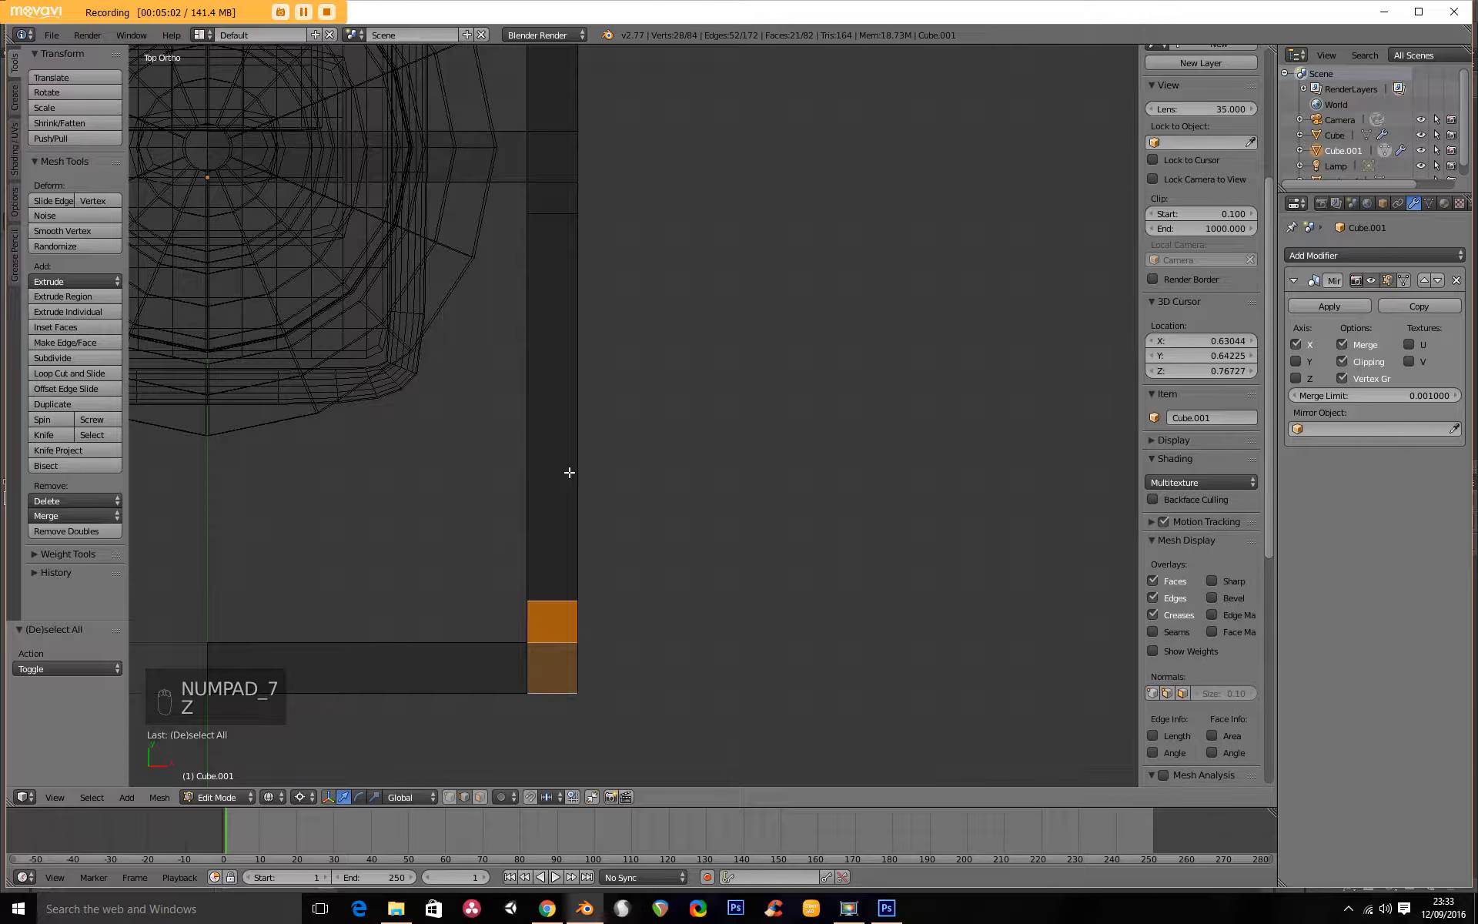
{"action": "key", "text": "g"}
{"action": "key", "text": "x"}
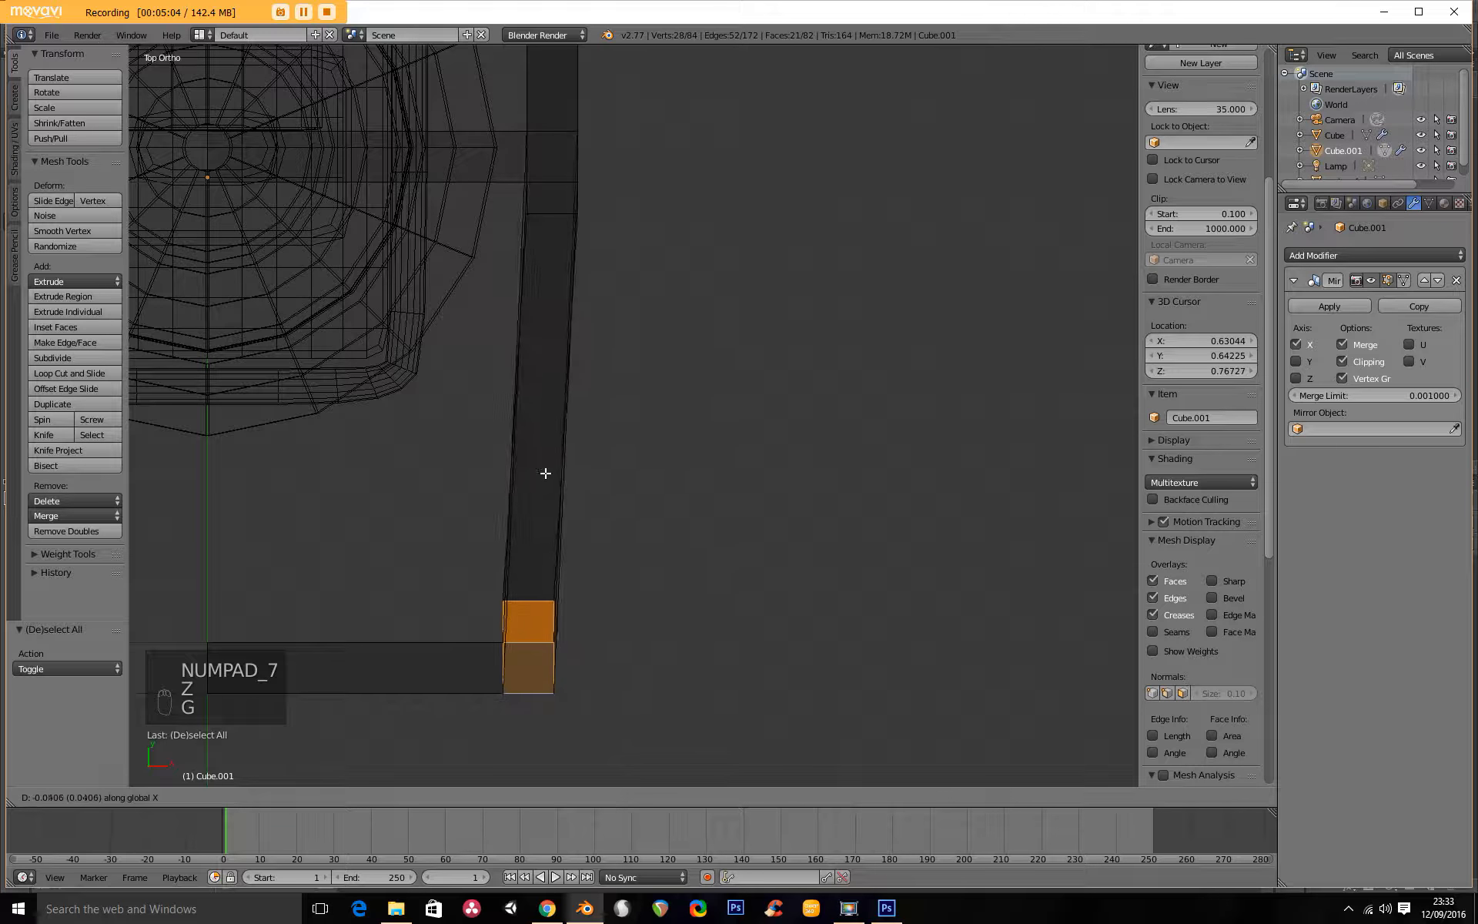
{"action": "left_click", "coordinate": [426, 492]}
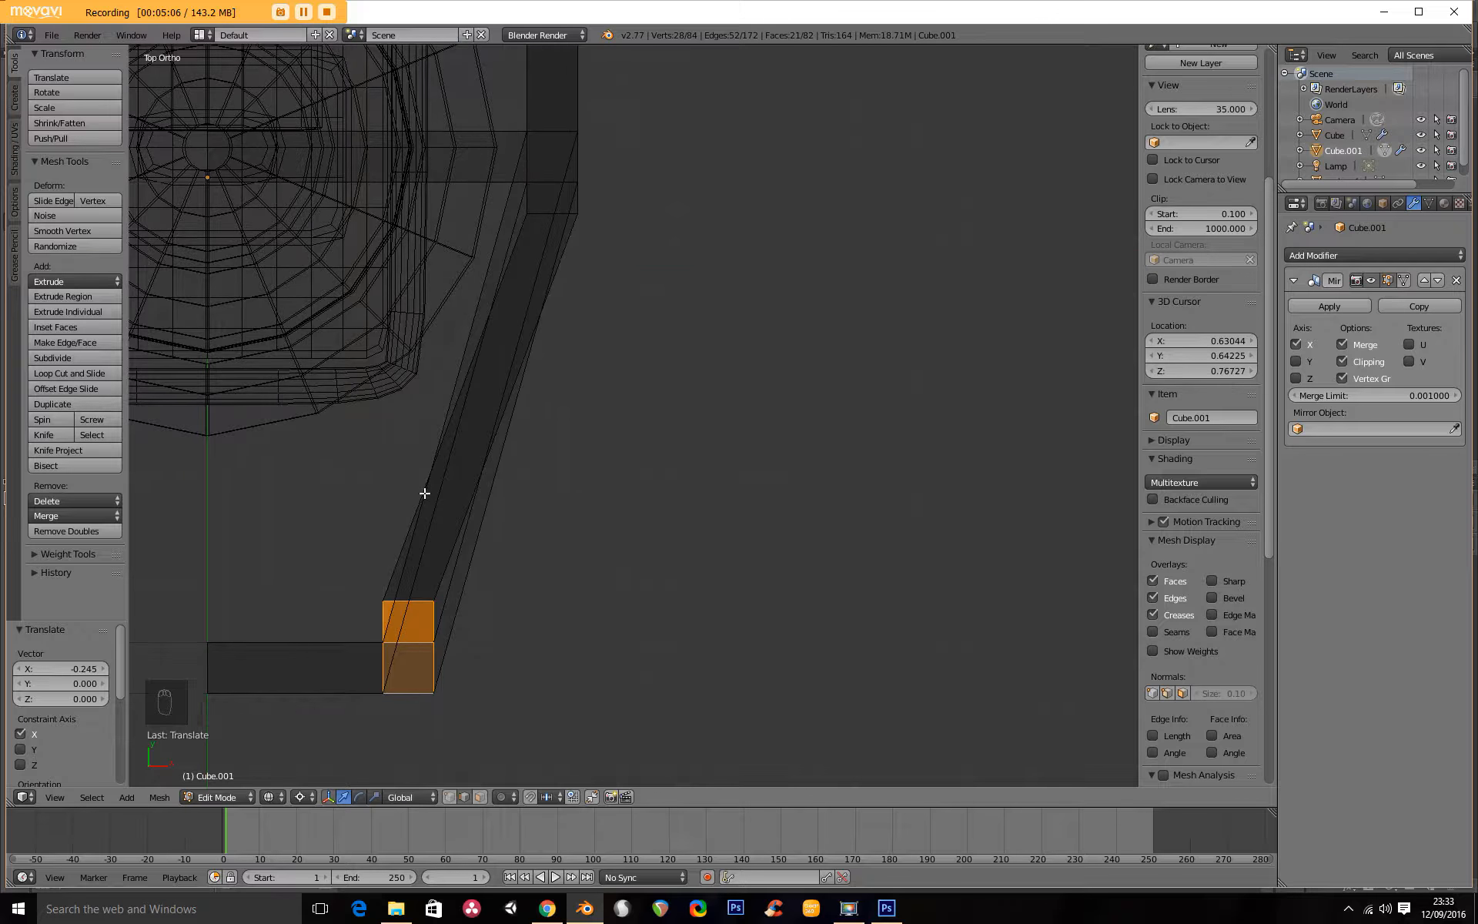
Move the frame's rear side section, from the rear post to the loop cuts, outward about 0.117 along X, and leave edit mode.
{"action": "scroll", "coordinate": [531, 519], "scroll_direction": "down", "scroll_amount": 5}
{"action": "key", "text": "a"}
{"action": "key", "text": "b"}
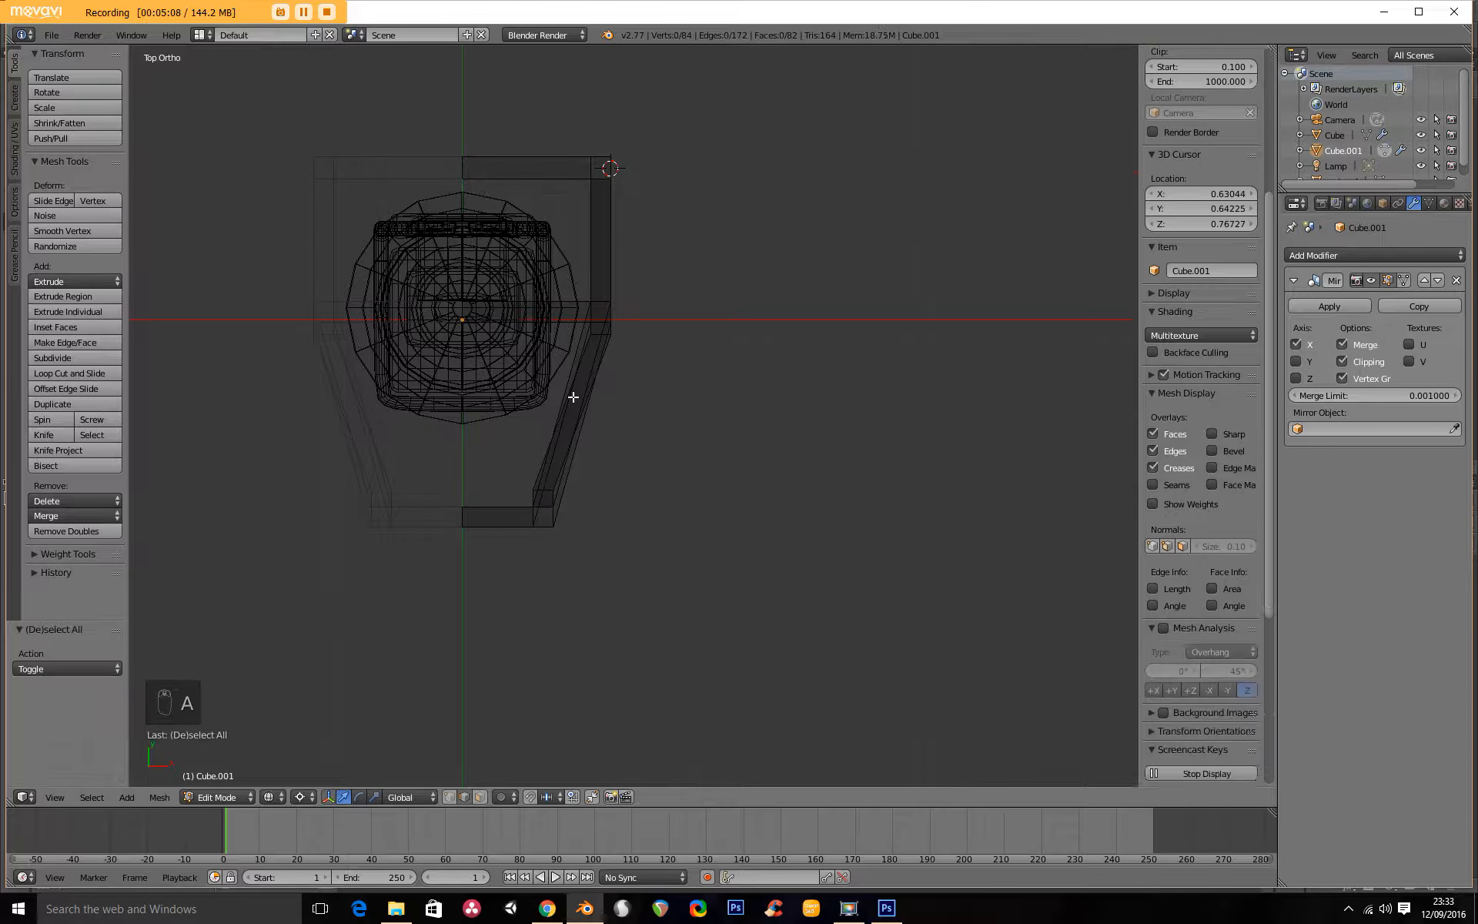
{"action": "left_click_drag", "start_coordinate": [547, 90], "coordinate": [720, 405]}
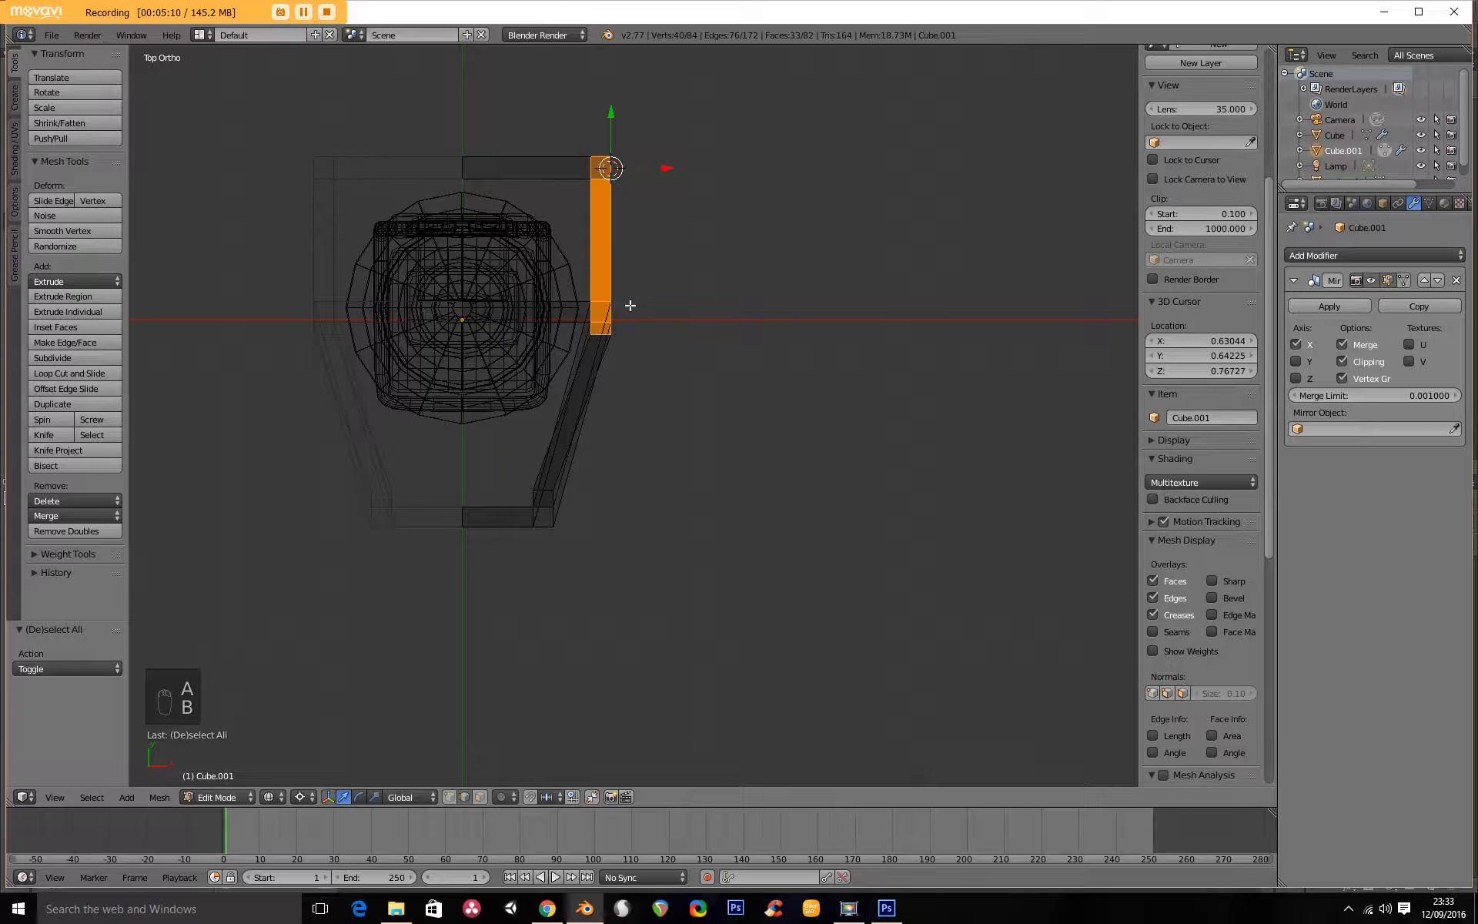
{"action": "key", "text": "g"}
{"action": "key", "text": "x"}
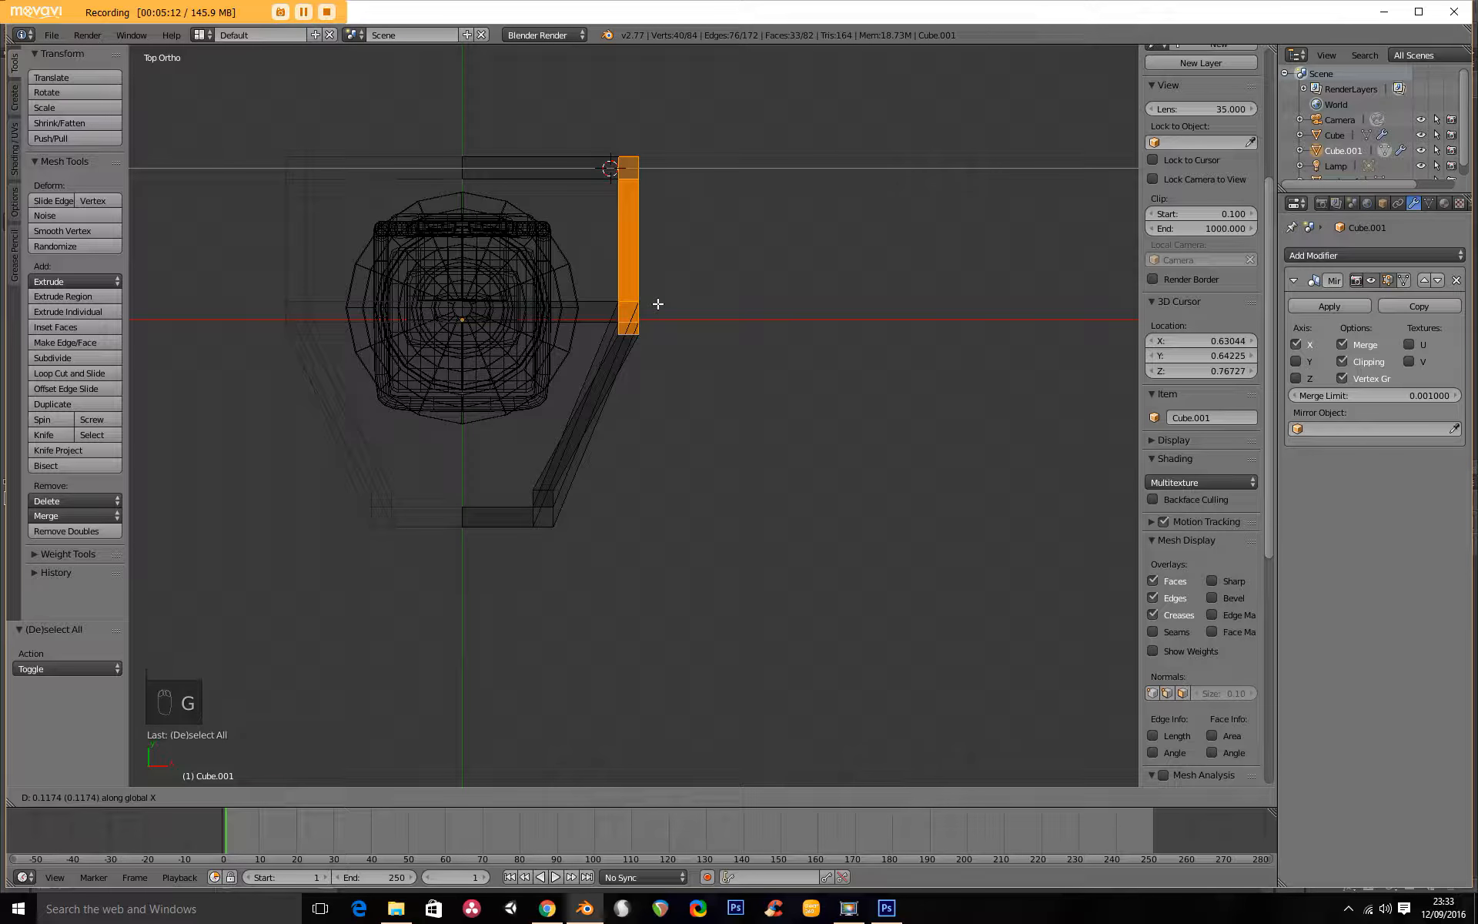
{"action": "left_click", "coordinate": [658, 304]}
{"action": "key", "text": "Tab"}
{"action": "scroll", "coordinate": [607, 455], "scroll_direction": "down", "scroll_amount": 3}
{"action": "middle_click_drag", "start_coordinate": [607, 454], "coordinate": [651, 394]}
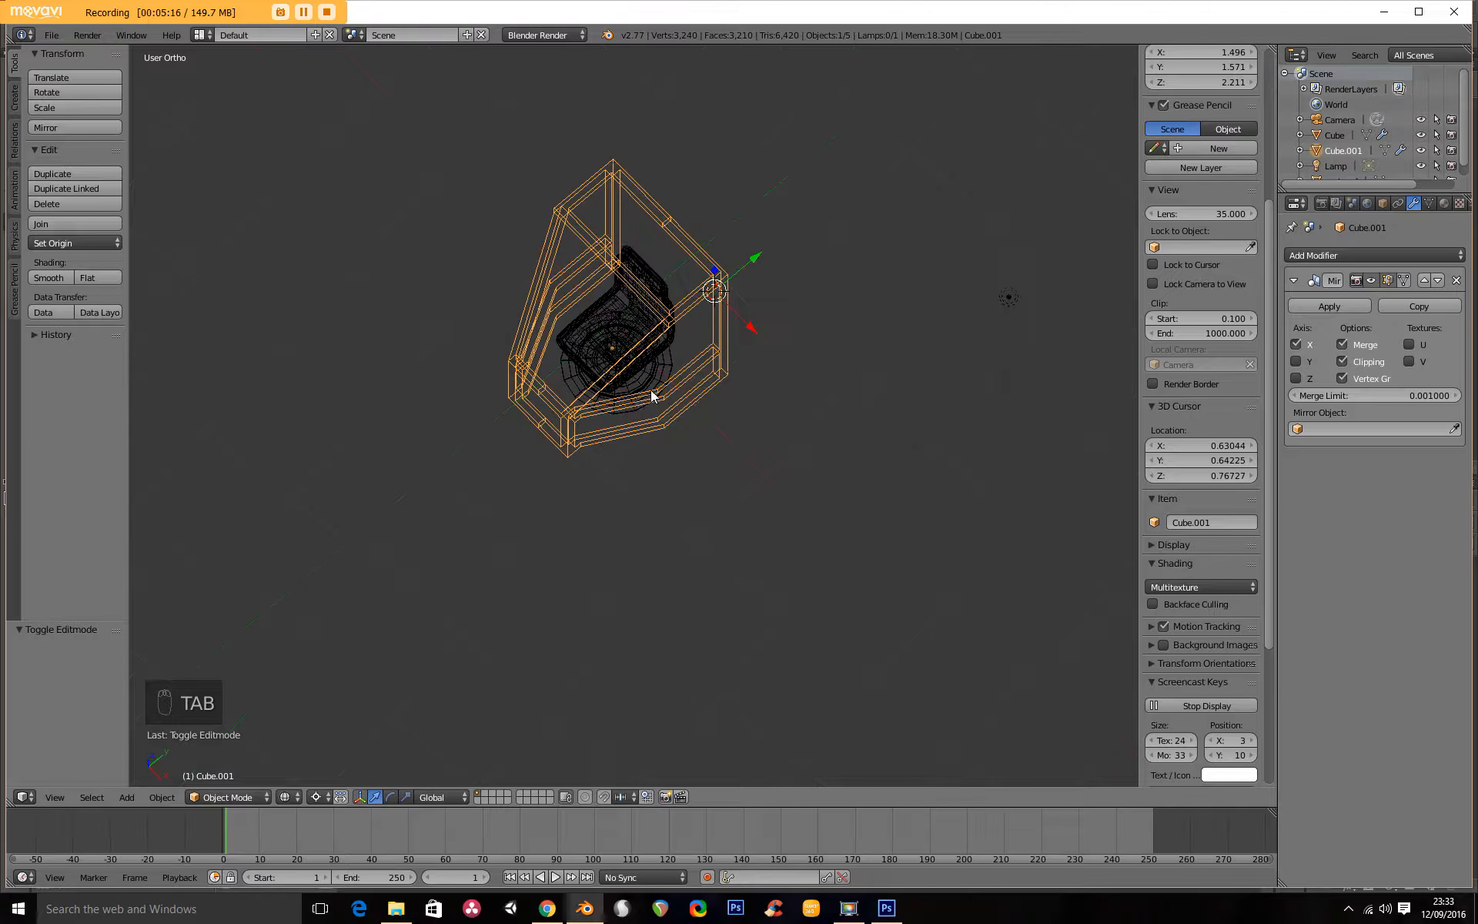
In top view, select the frame's upper front corner block and move it inward -0.169 along X.
{"action": "key", "text": "Tab"}
{"action": "scroll", "coordinate": [682, 236], "scroll_direction": "up", "scroll_amount": 4}
{"action": "middle_click_drag", "start_coordinate": [730, 244], "coordinate": [623, 345]}
{"action": "key", "text": "a"}
{"action": "key", "text": "a"}
{"action": "key", "text": "a"}
{"action": "key", "text": "b"}
{"action": "left_click_drag", "start_coordinate": [617, 237], "coordinate": [726, 370]}
{"action": "key", "text": "KP_7"}
{"action": "key", "text": "z"}
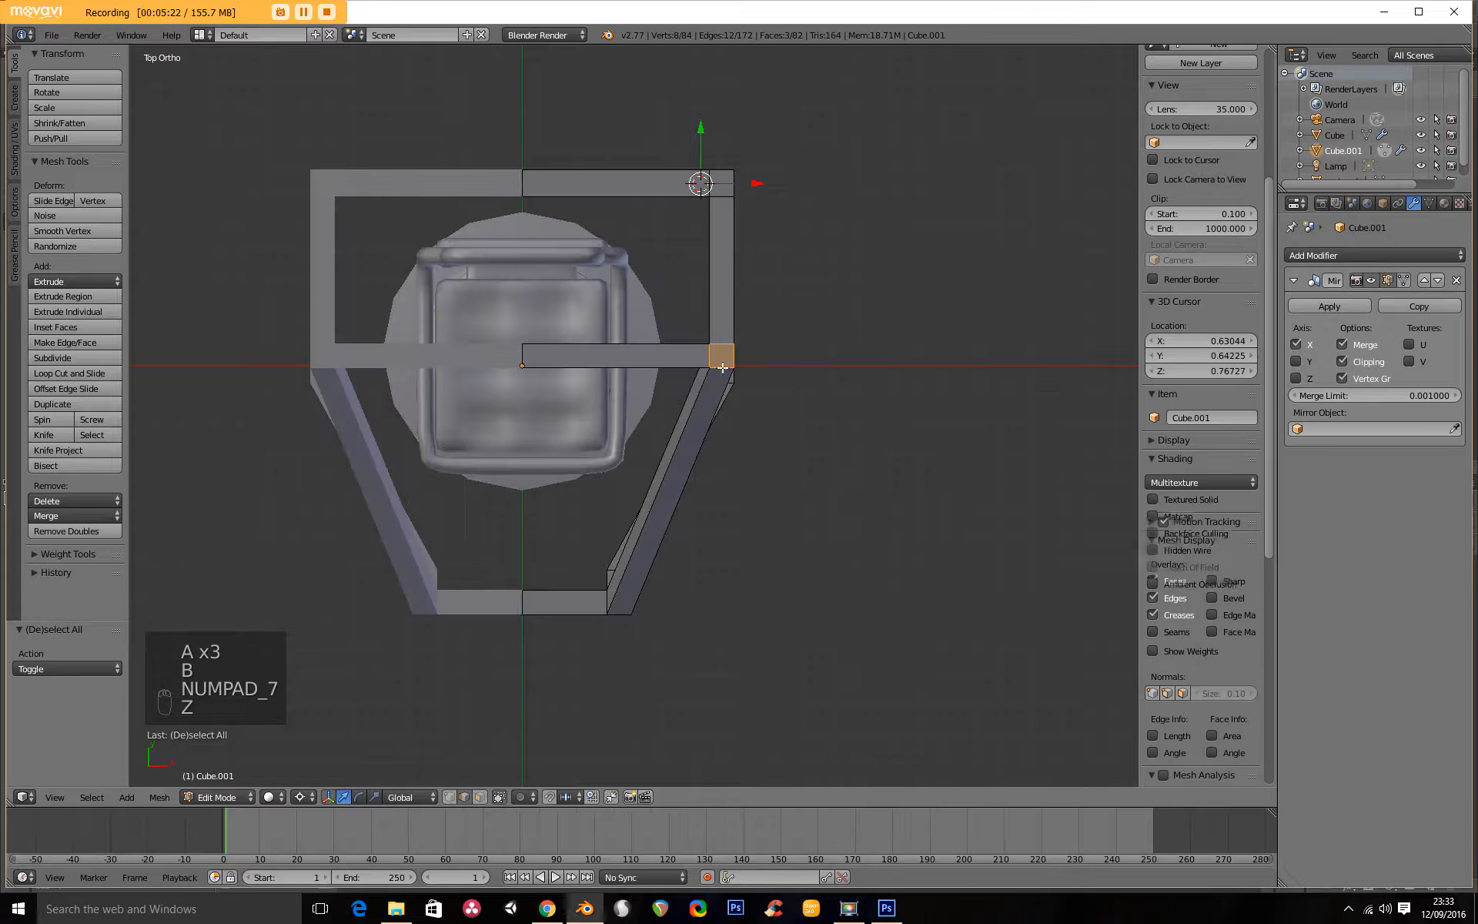
{"action": "key", "text": "g"}
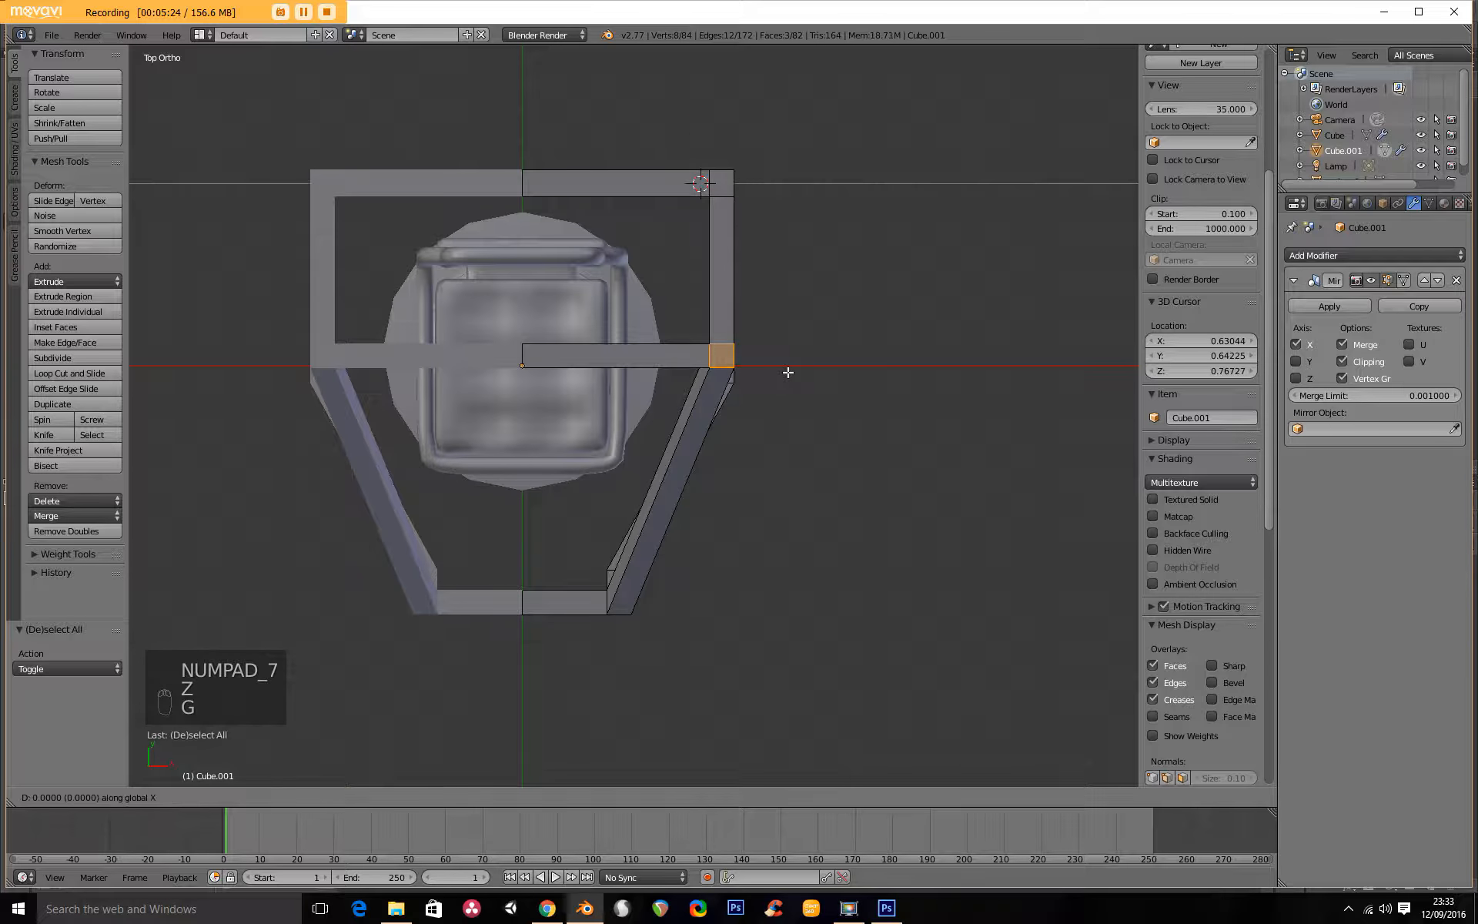
{"action": "left_click", "coordinate": [740, 375]}
Add a loop cut just behind the bend on both the middle and the bottom side rail.
{"action": "middle_click_drag", "start_coordinate": [752, 426], "coordinate": [610, 304]}
{"action": "middle_click_drag", "start_coordinate": [716, 333], "coordinate": [638, 327]}
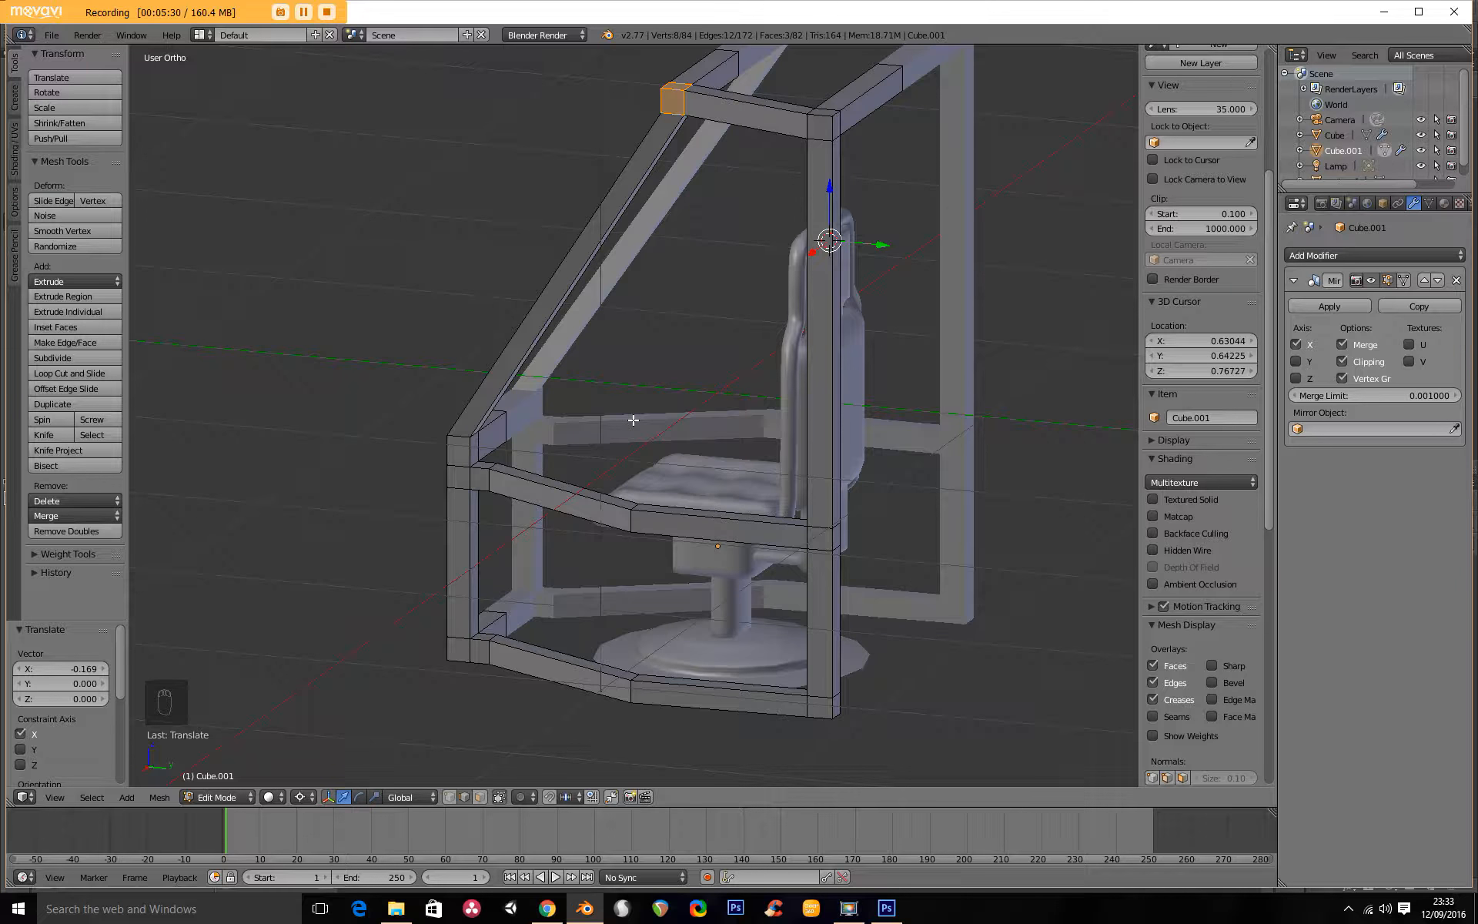
{"action": "middle_click_drag", "start_coordinate": [602, 488], "coordinate": [730, 531]}
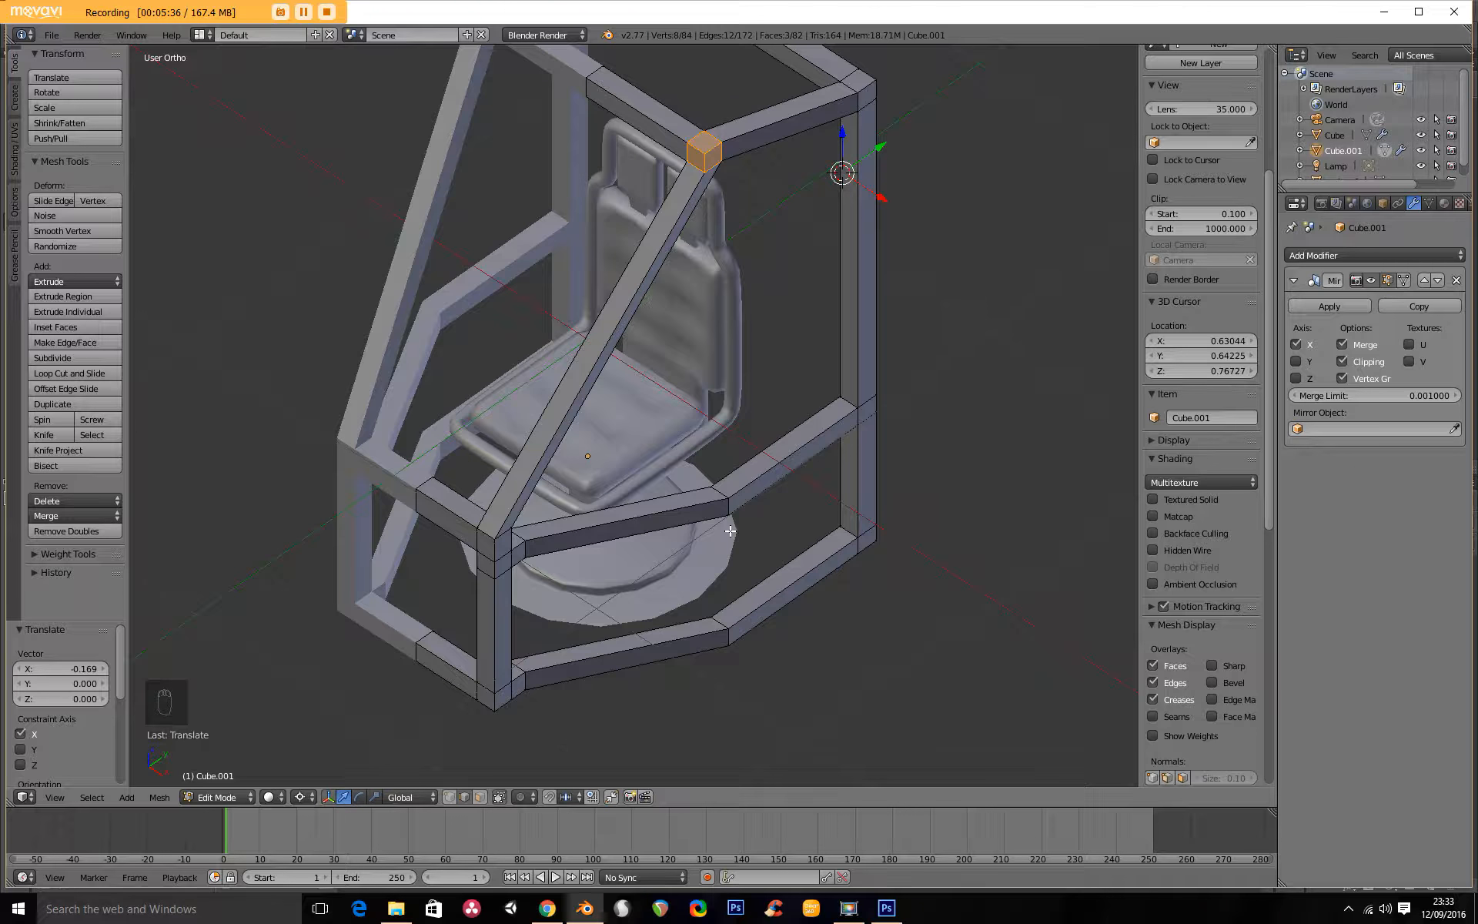
{"action": "key", "text": "ctrl+r"}
{"action": "left_click", "coordinate": [803, 476]}
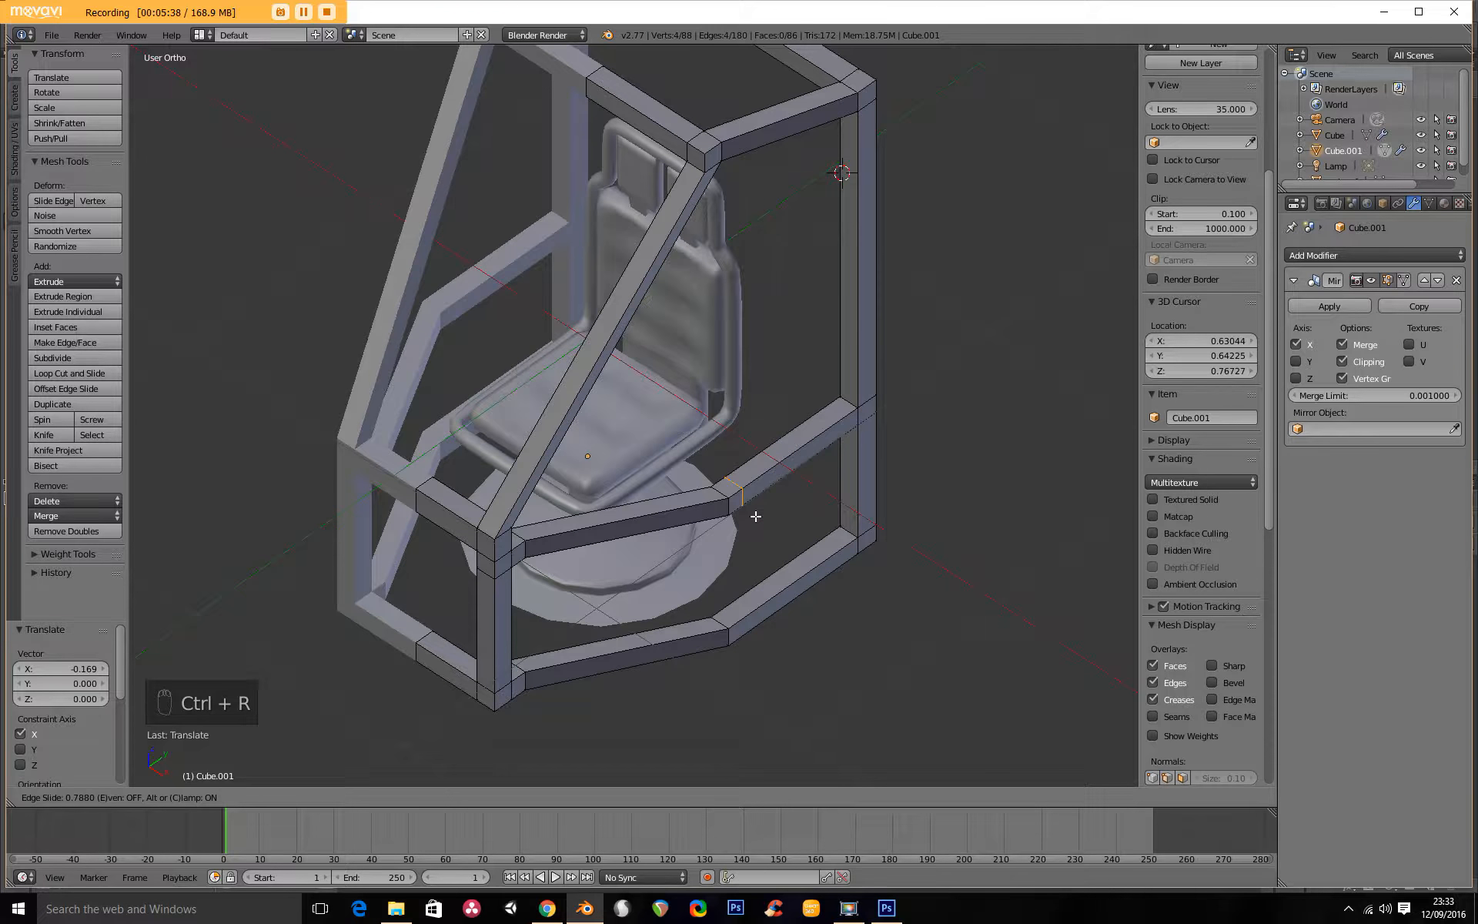
{"action": "left_click", "coordinate": [762, 515]}
{"action": "key", "text": "ctrl+r"}
{"action": "left_click", "coordinate": [793, 595]}
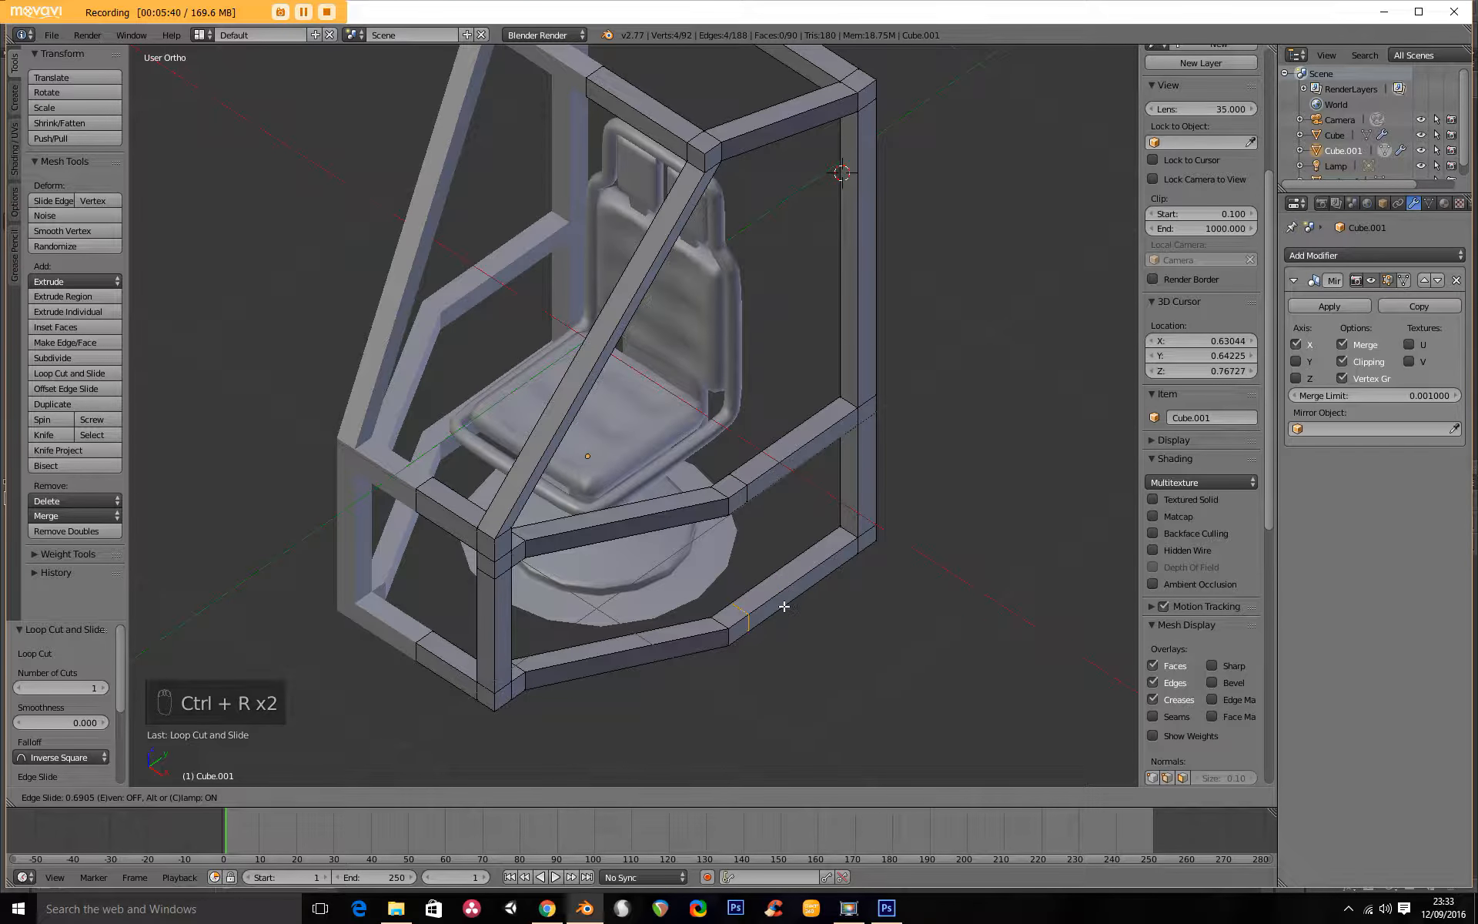
{"action": "left_click", "coordinate": [779, 607]}
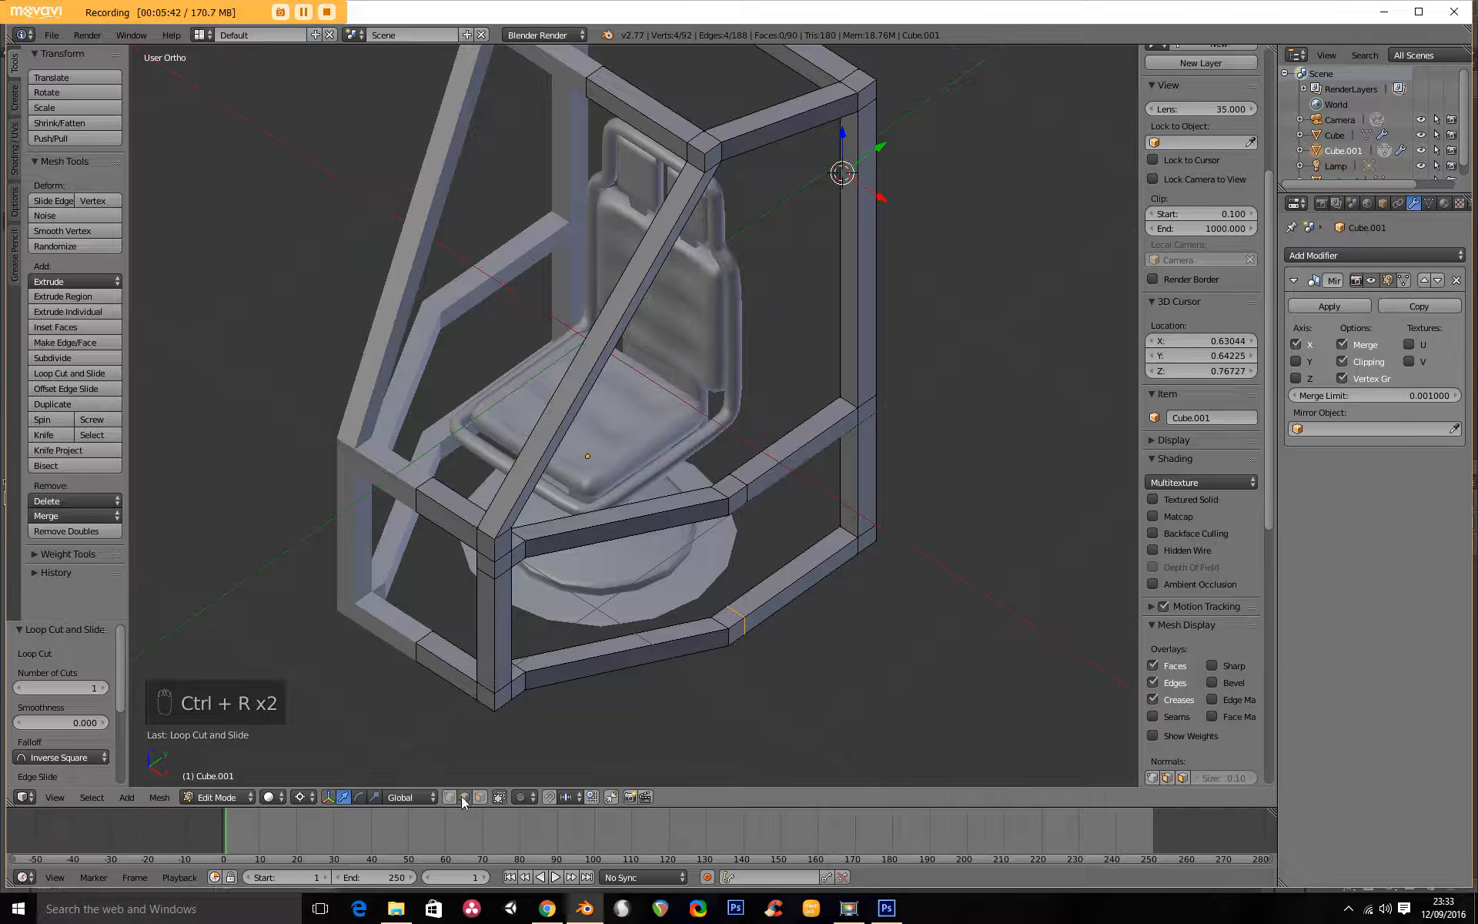
Bridge the facing short faces at the bends of the middle and bottom side rails into a vertical post, and leave edit mode.
{"action": "right_click", "coordinate": [711, 616]}
{"action": "right_click", "coordinate": [727, 607], "text": "shift"}
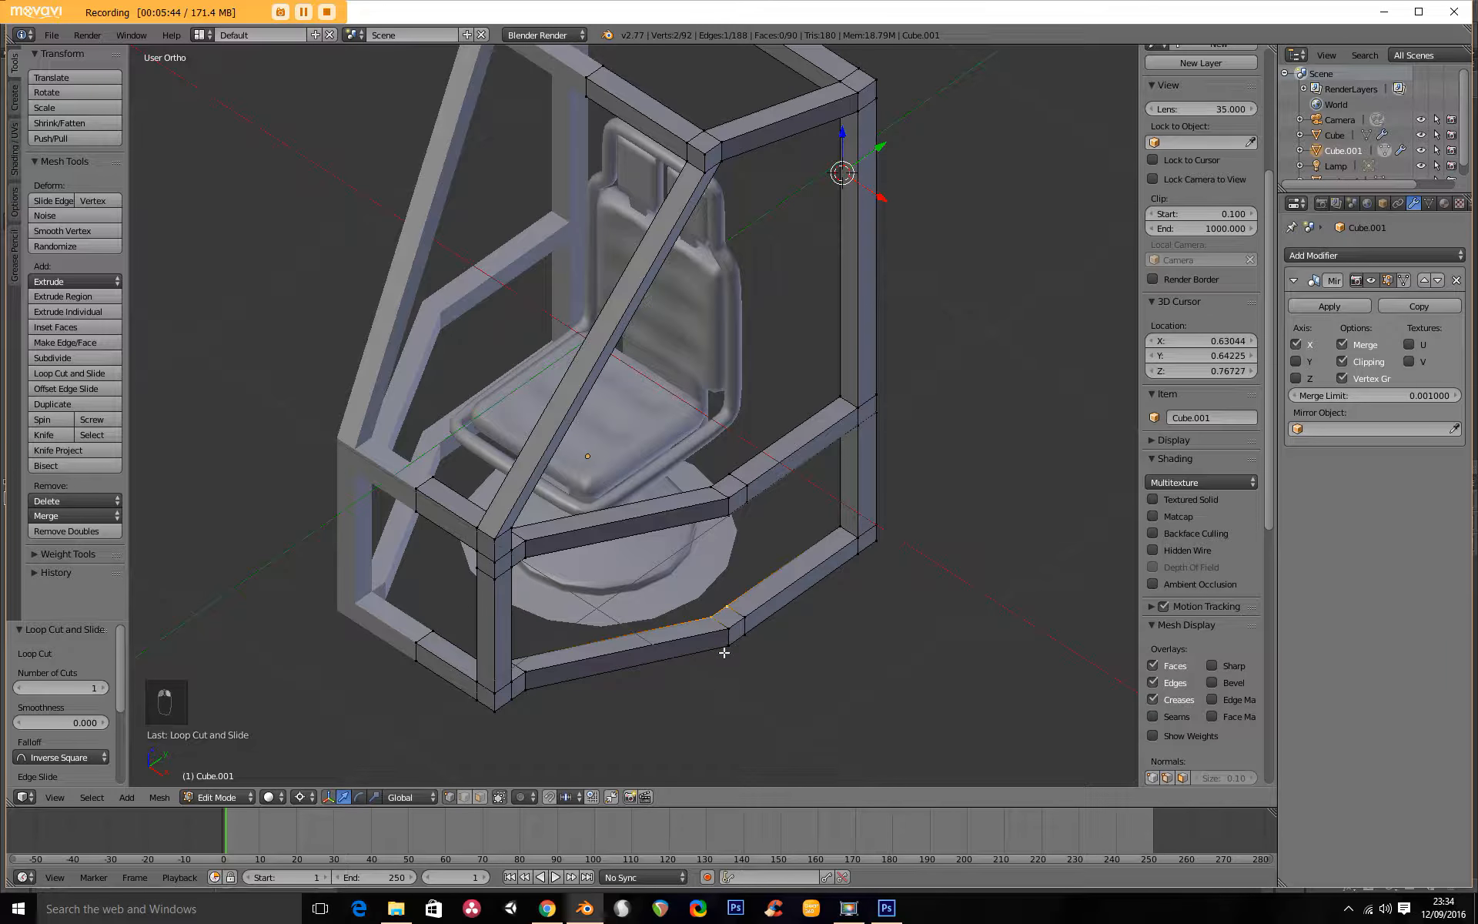
{"action": "middle_click_drag", "start_coordinate": [684, 550], "coordinate": [598, 389]}
{"action": "scroll", "coordinate": [729, 502], "scroll_direction": "up", "scroll_amount": 5}
{"action": "middle_click_drag", "start_coordinate": [763, 624], "coordinate": [794, 512]}
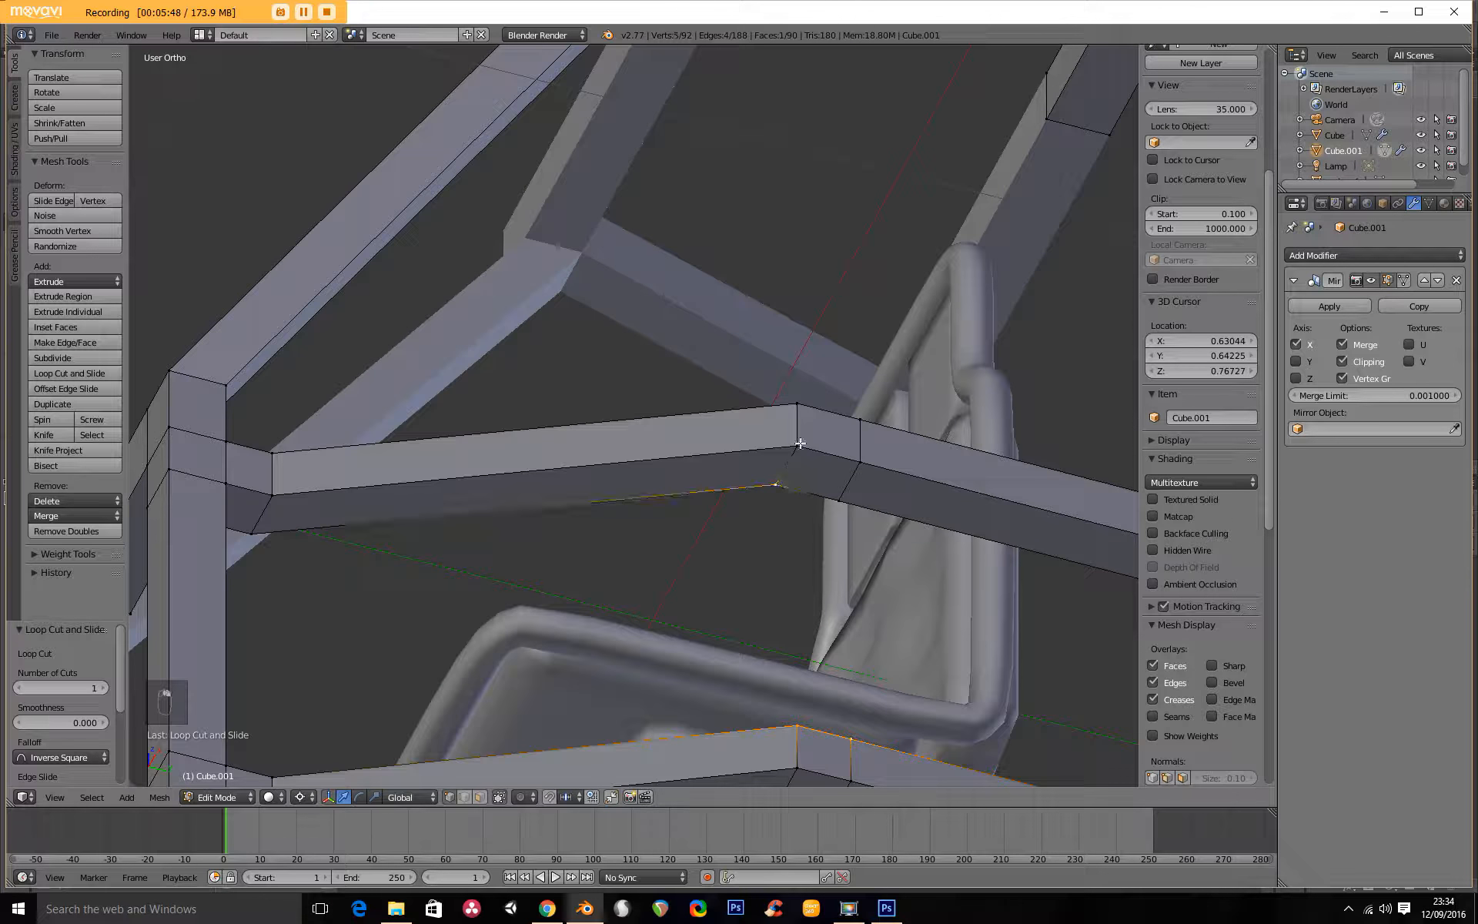
{"action": "right_click", "coordinate": [843, 503], "text": "shift"}
{"action": "key", "text": "w"}
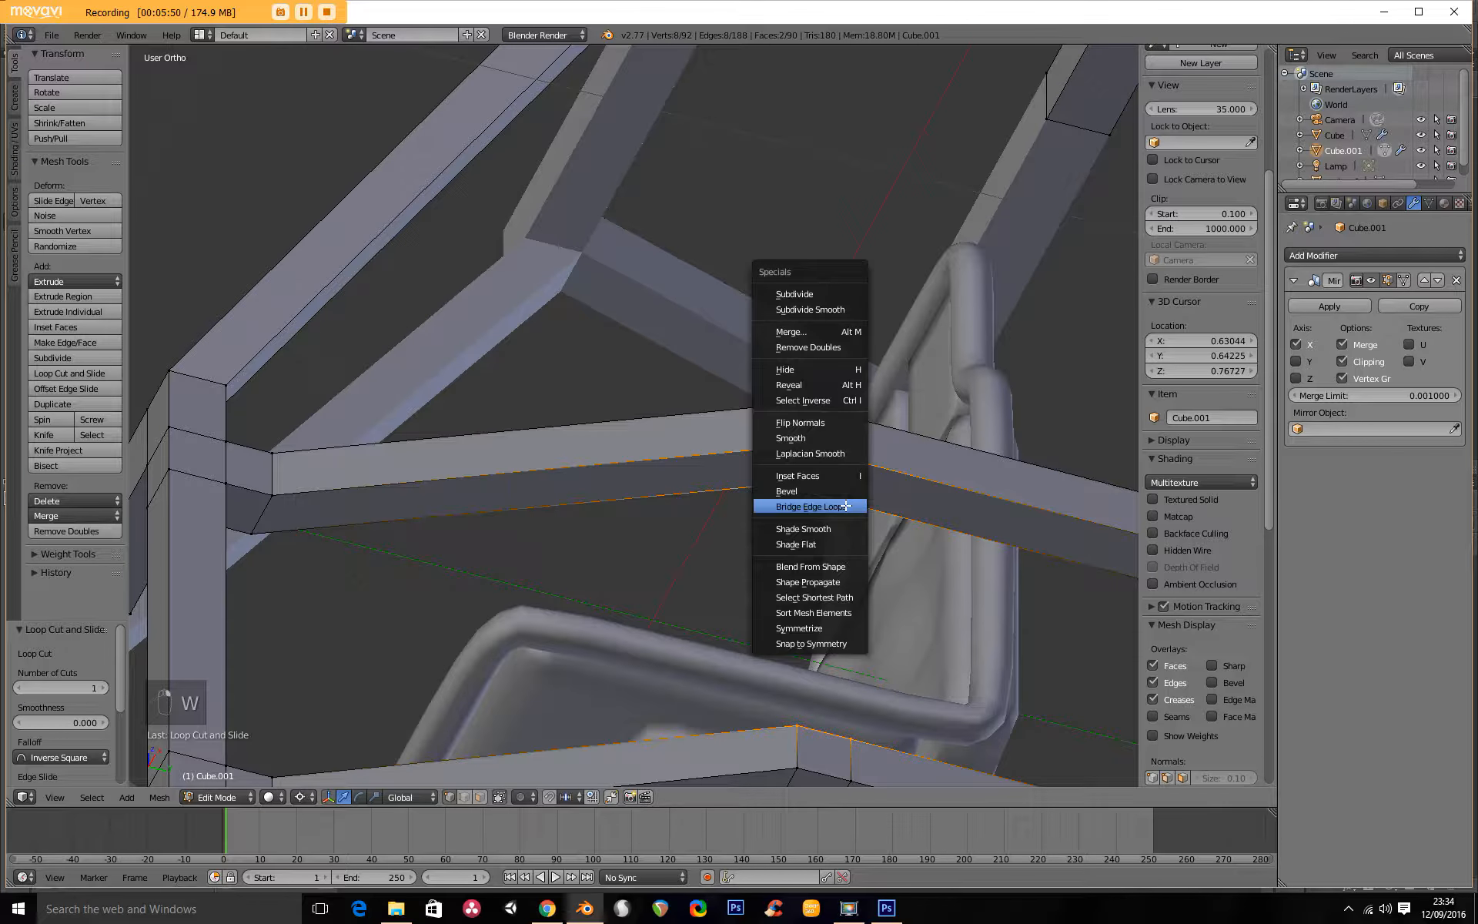
{"action": "left_click", "coordinate": [845, 503]}
{"action": "scroll", "coordinate": [823, 505], "scroll_direction": "down", "scroll_amount": 5}
{"action": "middle_click_drag", "start_coordinate": [821, 505], "coordinate": [722, 514]}
{"action": "key", "text": "Tab"}
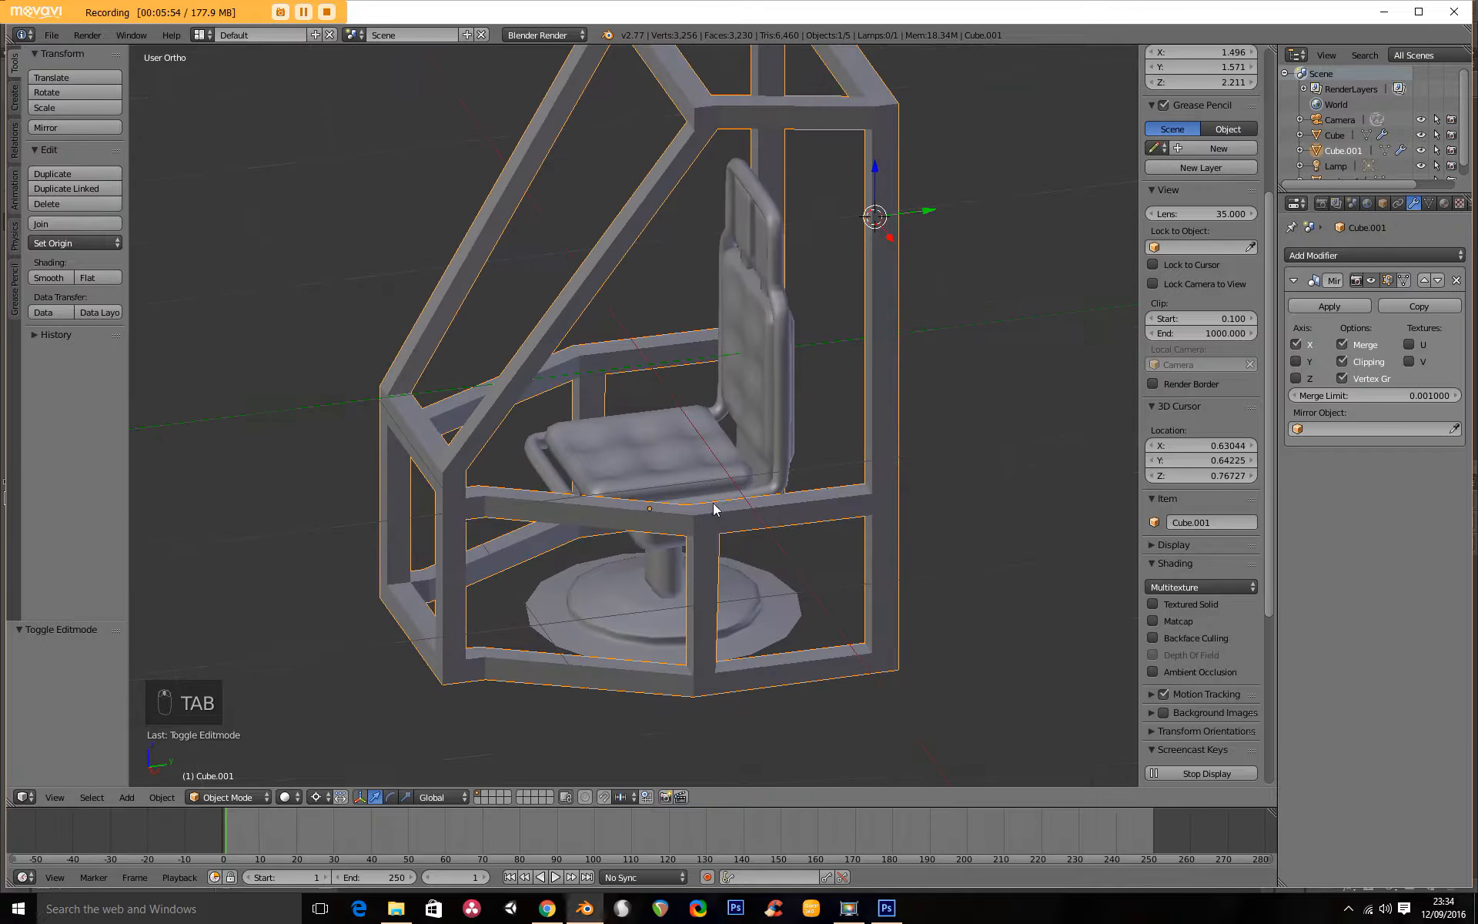
Add two closely spaced loop cuts near the middle of the sloping front bar.
{"action": "scroll", "coordinate": [626, 430], "scroll_direction": "down", "scroll_amount": 4}
{"action": "middle_click_drag", "start_coordinate": [626, 430], "coordinate": [596, 393]}
{"action": "scroll", "coordinate": [632, 516], "scroll_direction": "up", "scroll_amount": 6}
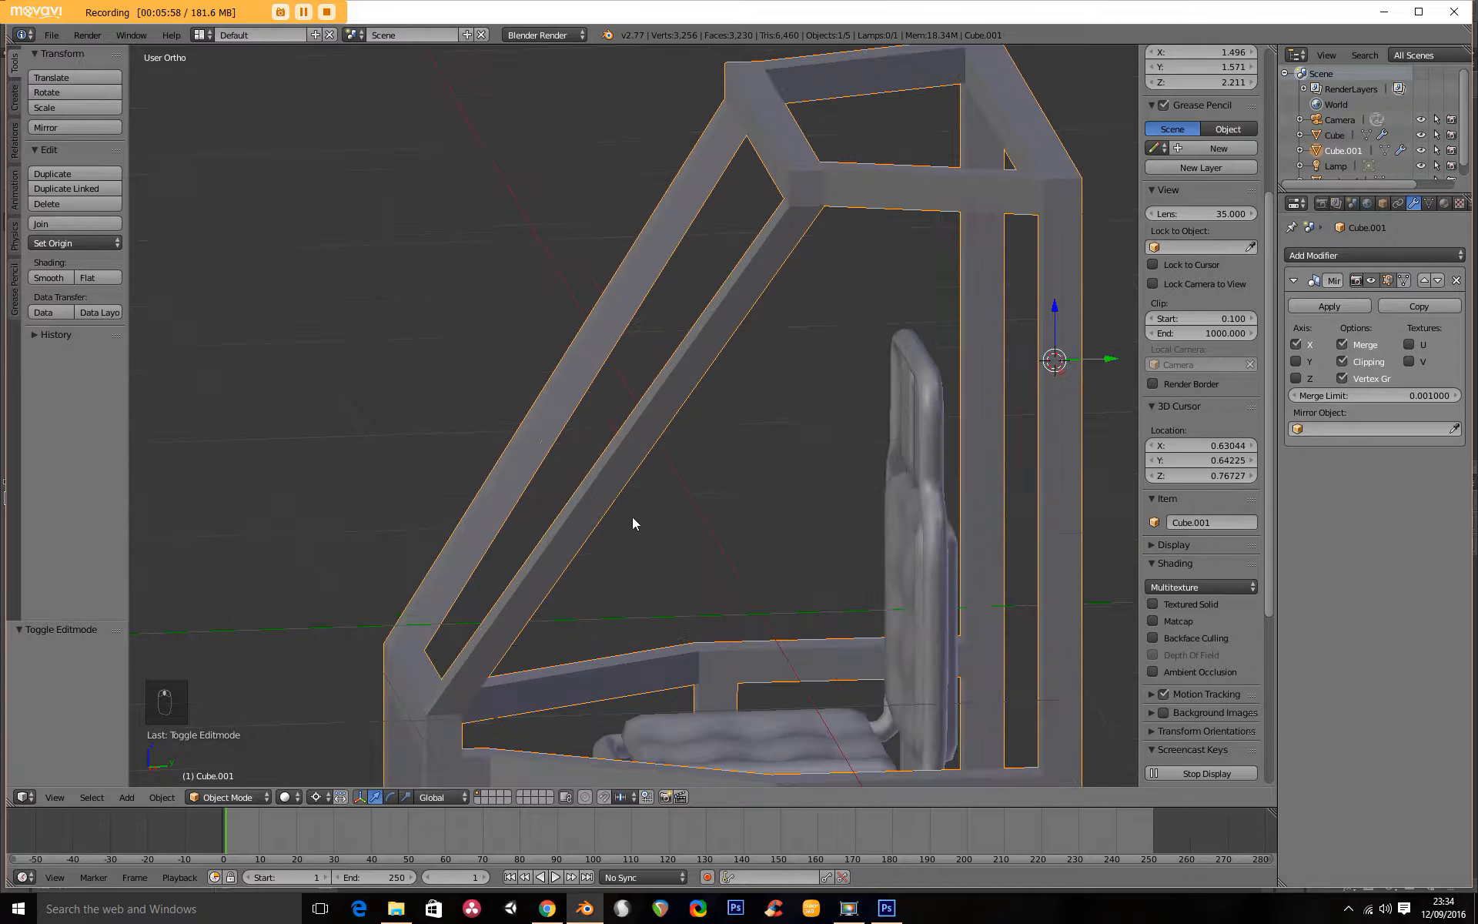
{"action": "key", "text": "Tab"}
{"action": "key", "text": "ctrl+r"}
{"action": "left_click", "coordinate": [677, 408]}
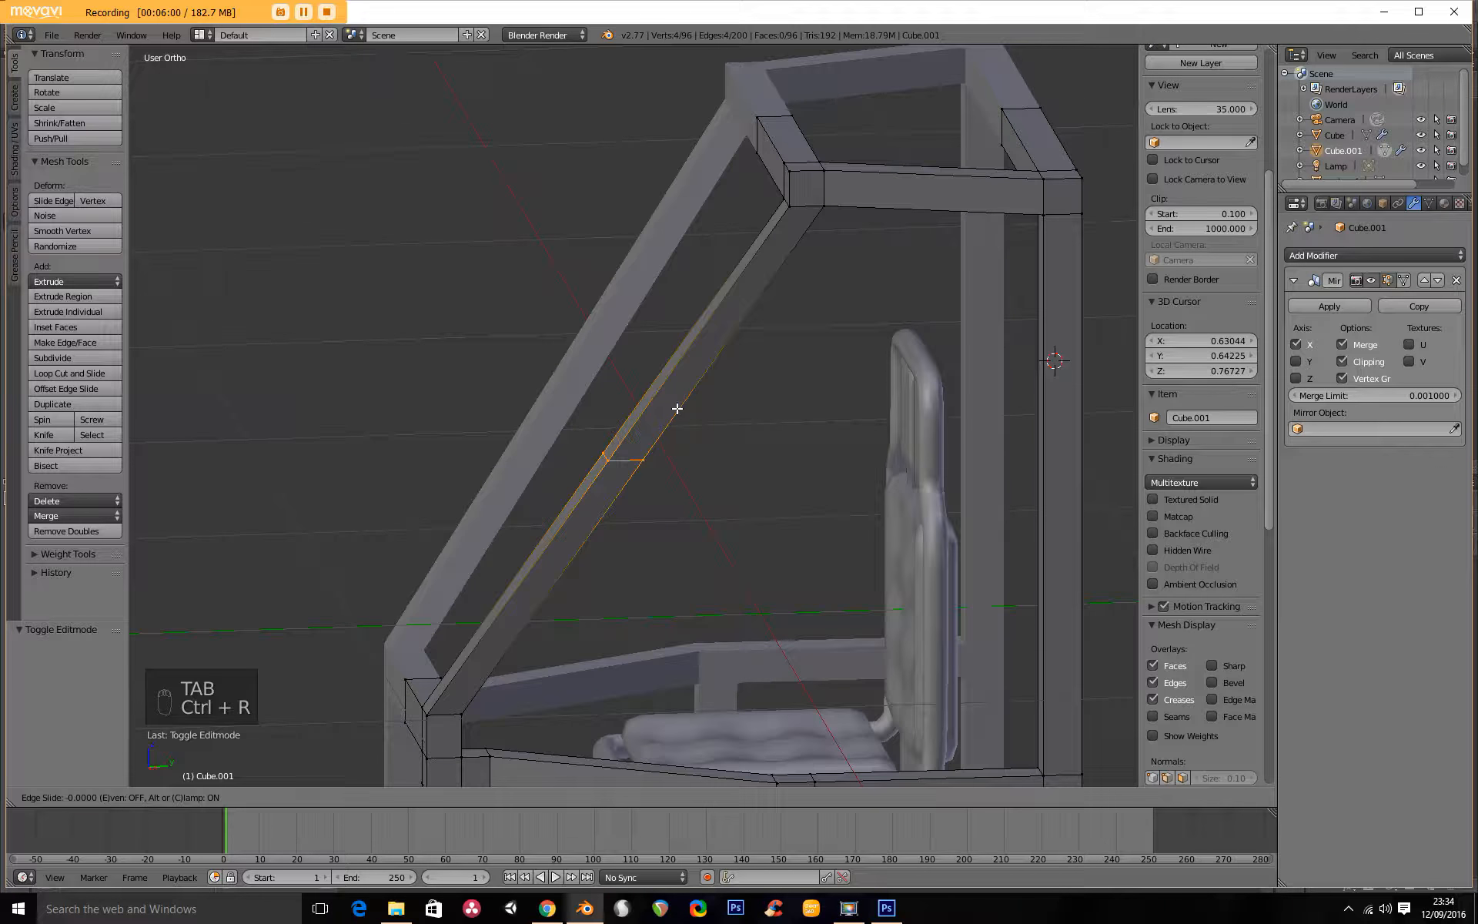
{"action": "left_click", "coordinate": [689, 400]}
{"action": "key", "text": "ctrl+r"}
{"action": "left_click", "coordinate": [598, 512]}
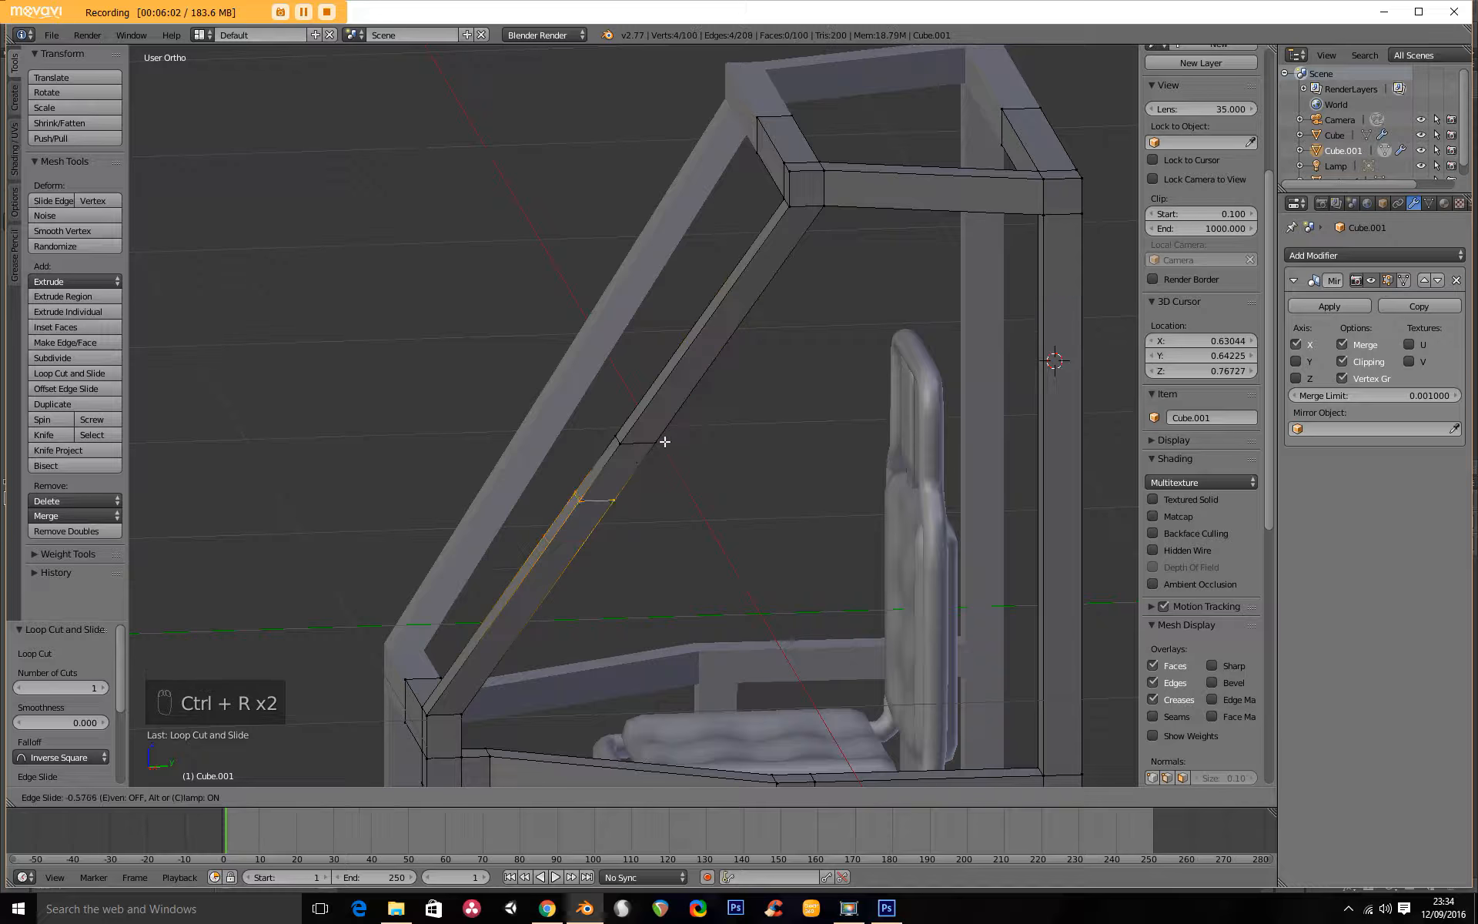
{"action": "left_click", "coordinate": [682, 422]}
Bridge the short face on the sloping bar to the top face at the middle rail's bend, forming a diagonal brace.
{"action": "middle_click_drag", "start_coordinate": [670, 509], "coordinate": [681, 300]}
{"action": "right_click", "coordinate": [520, 462]}
{"action": "right_click", "coordinate": [529, 425], "text": "shift"}
{"action": "right_click", "coordinate": [563, 424], "text": "shift"}
{"action": "scroll", "coordinate": [566, 498], "scroll_direction": "down", "scroll_amount": 6}
{"action": "scroll", "coordinate": [686, 607], "scroll_direction": "up", "scroll_amount": 4}
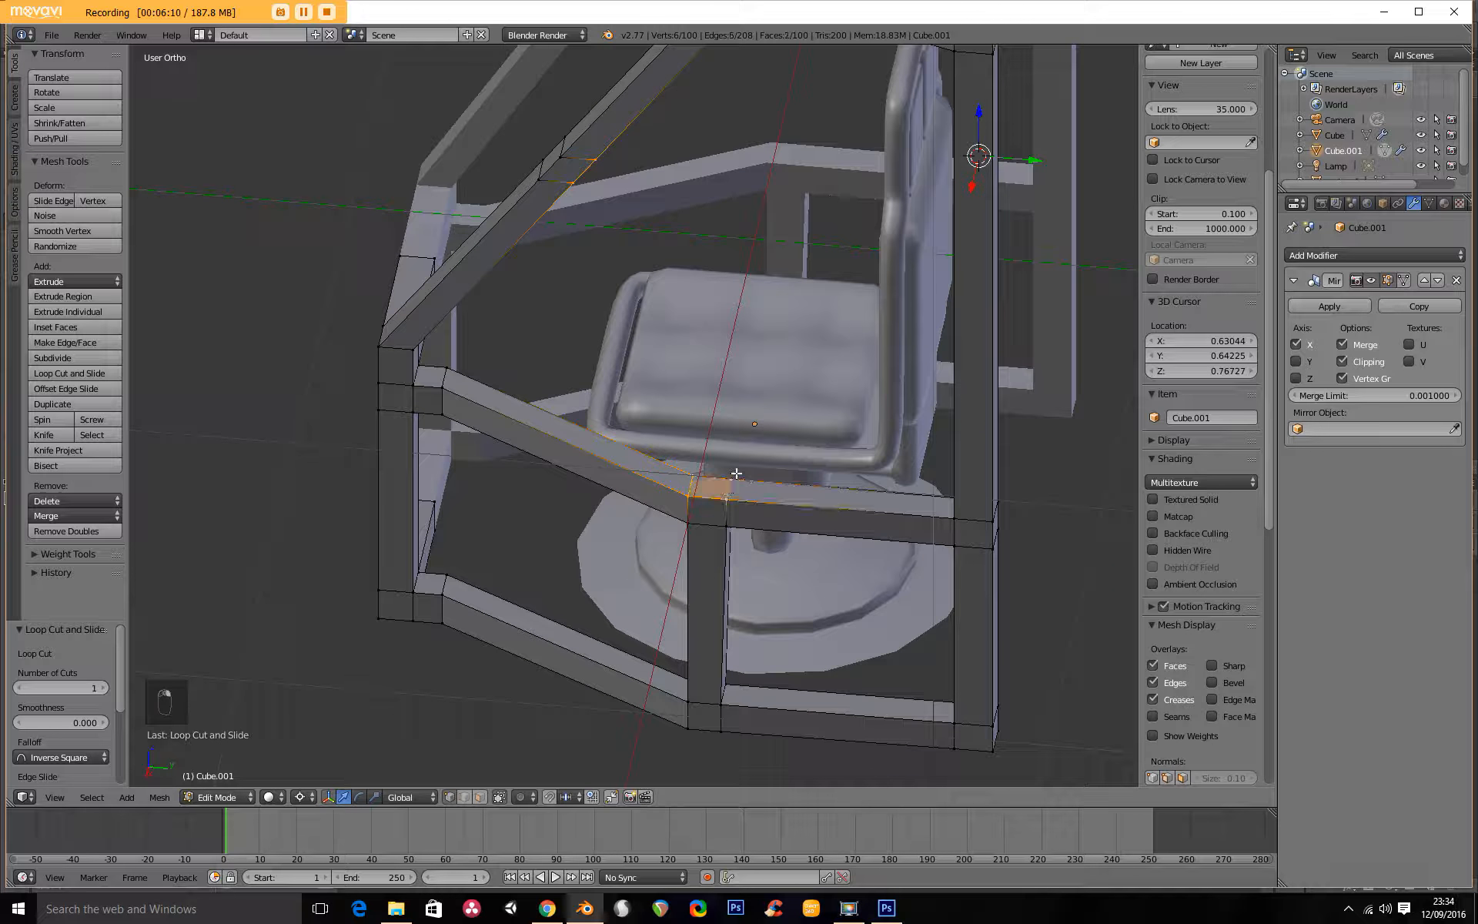
{"action": "key", "text": "w"}
{"action": "left_click", "coordinate": [676, 482]}
{"action": "scroll", "coordinate": [672, 472], "scroll_direction": "down", "scroll_amount": 3}
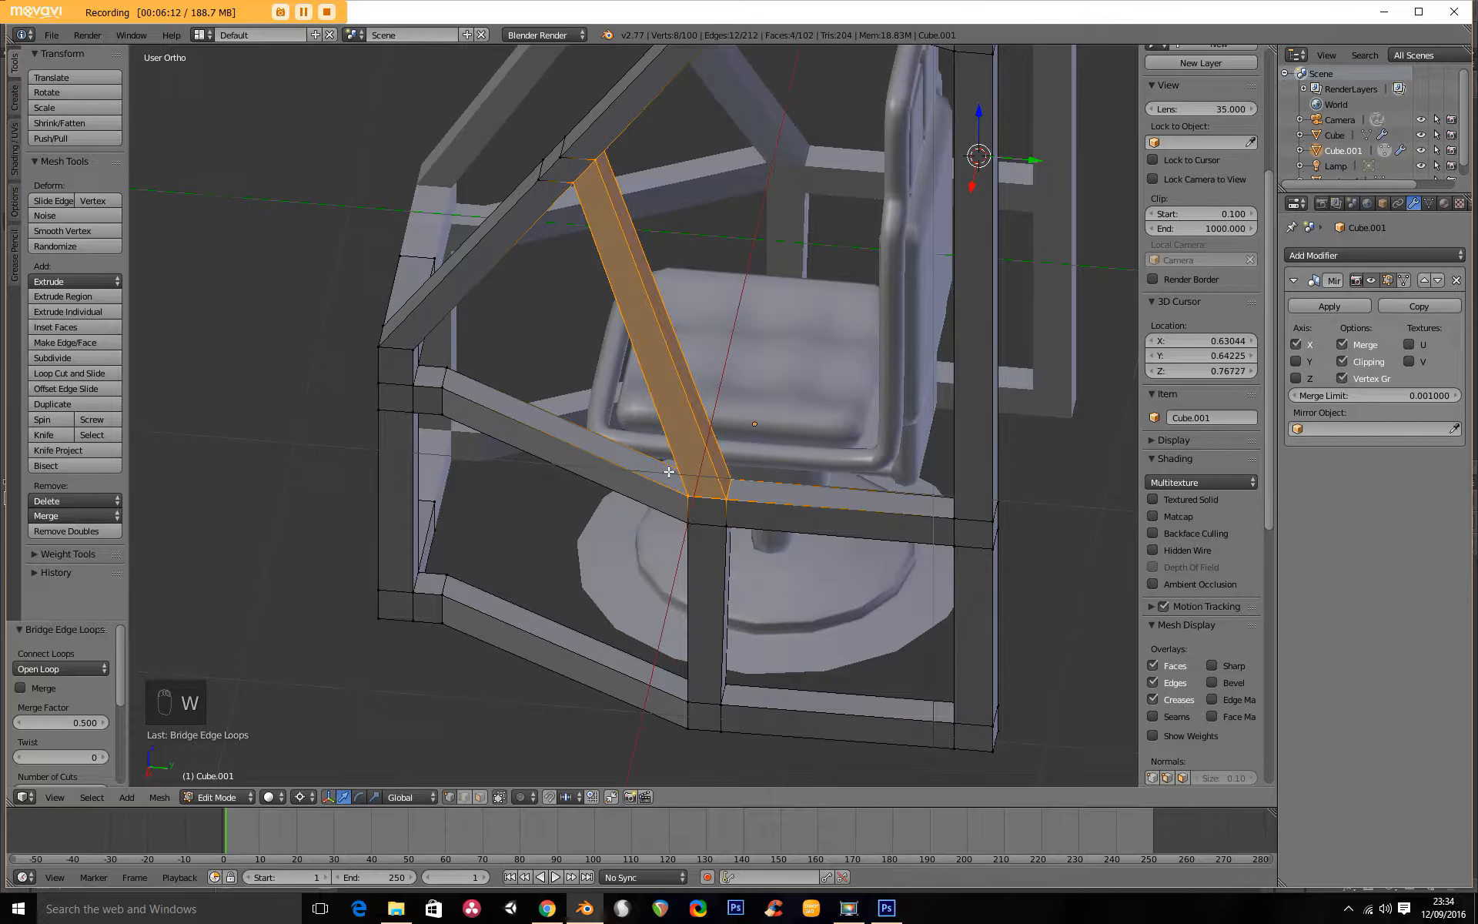
{"action": "key", "text": "Tab"}
{"action": "middle_click_drag", "start_coordinate": [673, 472], "coordinate": [746, 413]}
Select the inner face between the sloping bar's two loop cuts and extrude it -0.539 along X as a crossbar to the mirror centre.
{"action": "key", "text": "Tab"}
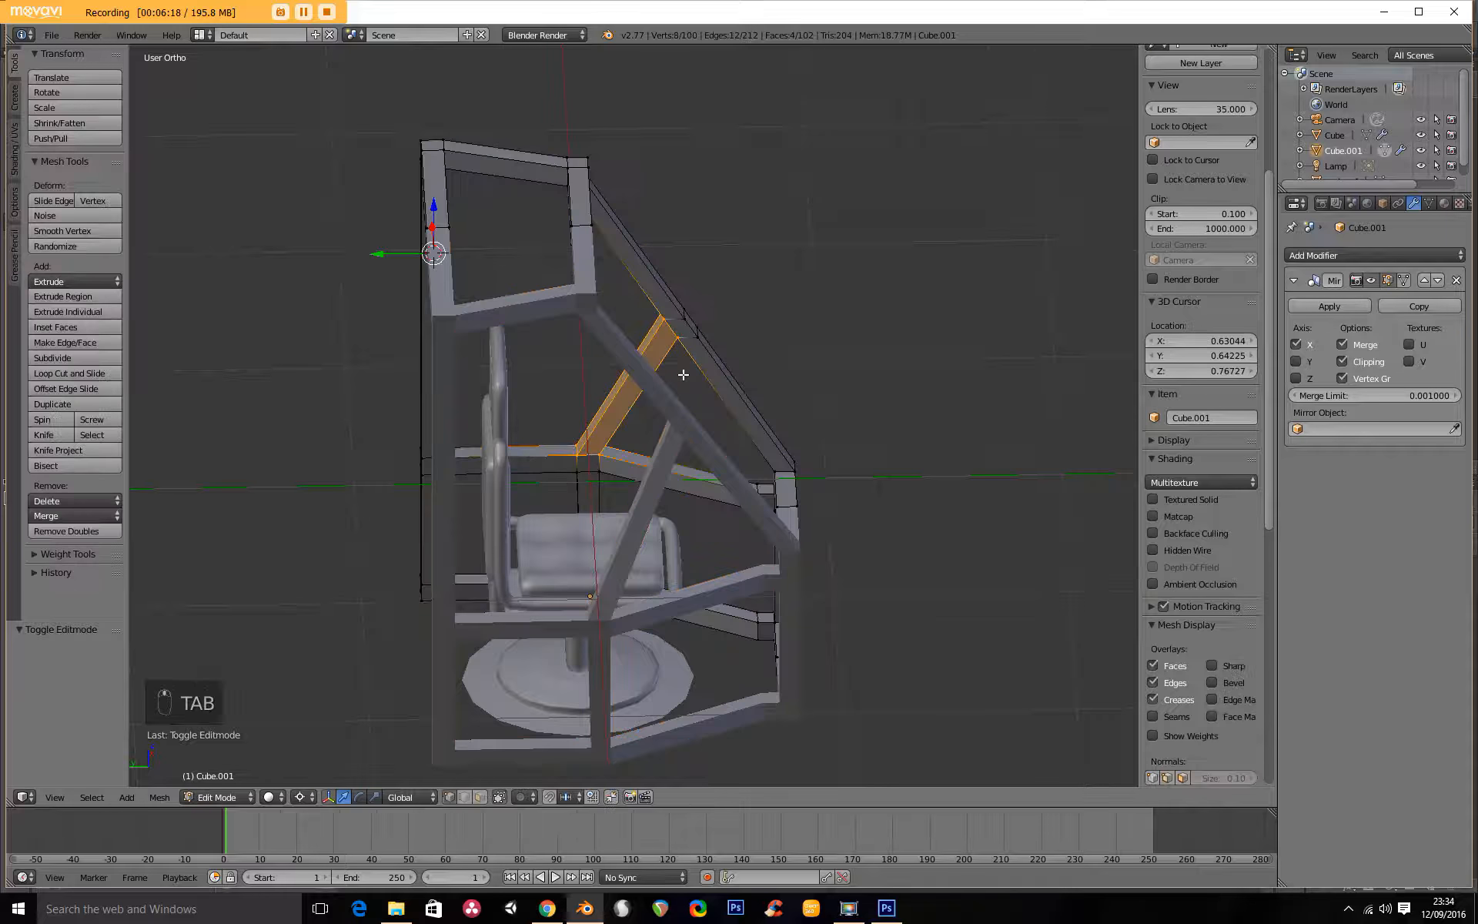
{"action": "scroll", "coordinate": [663, 358], "scroll_direction": "up", "scroll_amount": 5}
{"action": "middle_click_drag", "start_coordinate": [664, 358], "coordinate": [679, 461]}
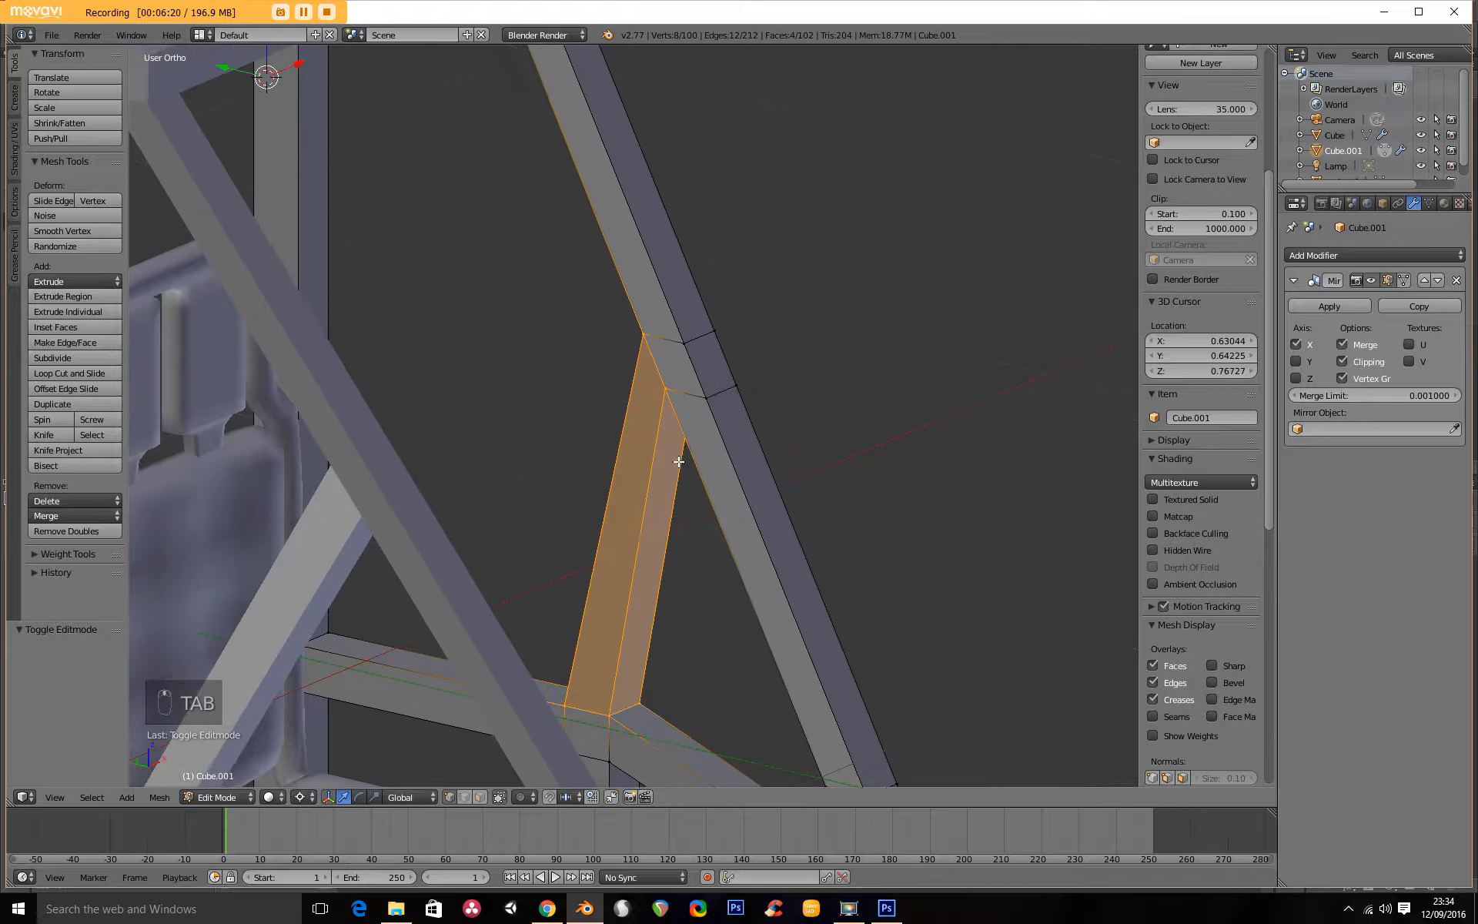
{"action": "right_click", "coordinate": [667, 394]}
{"action": "right_click", "coordinate": [642, 330], "text": "shift"}
{"action": "right_click", "coordinate": [684, 344], "text": "shift"}
{"action": "right_click", "coordinate": [706, 398], "text": "shift"}
{"action": "middle_click_drag", "start_coordinate": [656, 475], "coordinate": [376, 413]}
{"action": "middle_click_drag", "start_coordinate": [489, 439], "coordinate": [670, 495]}
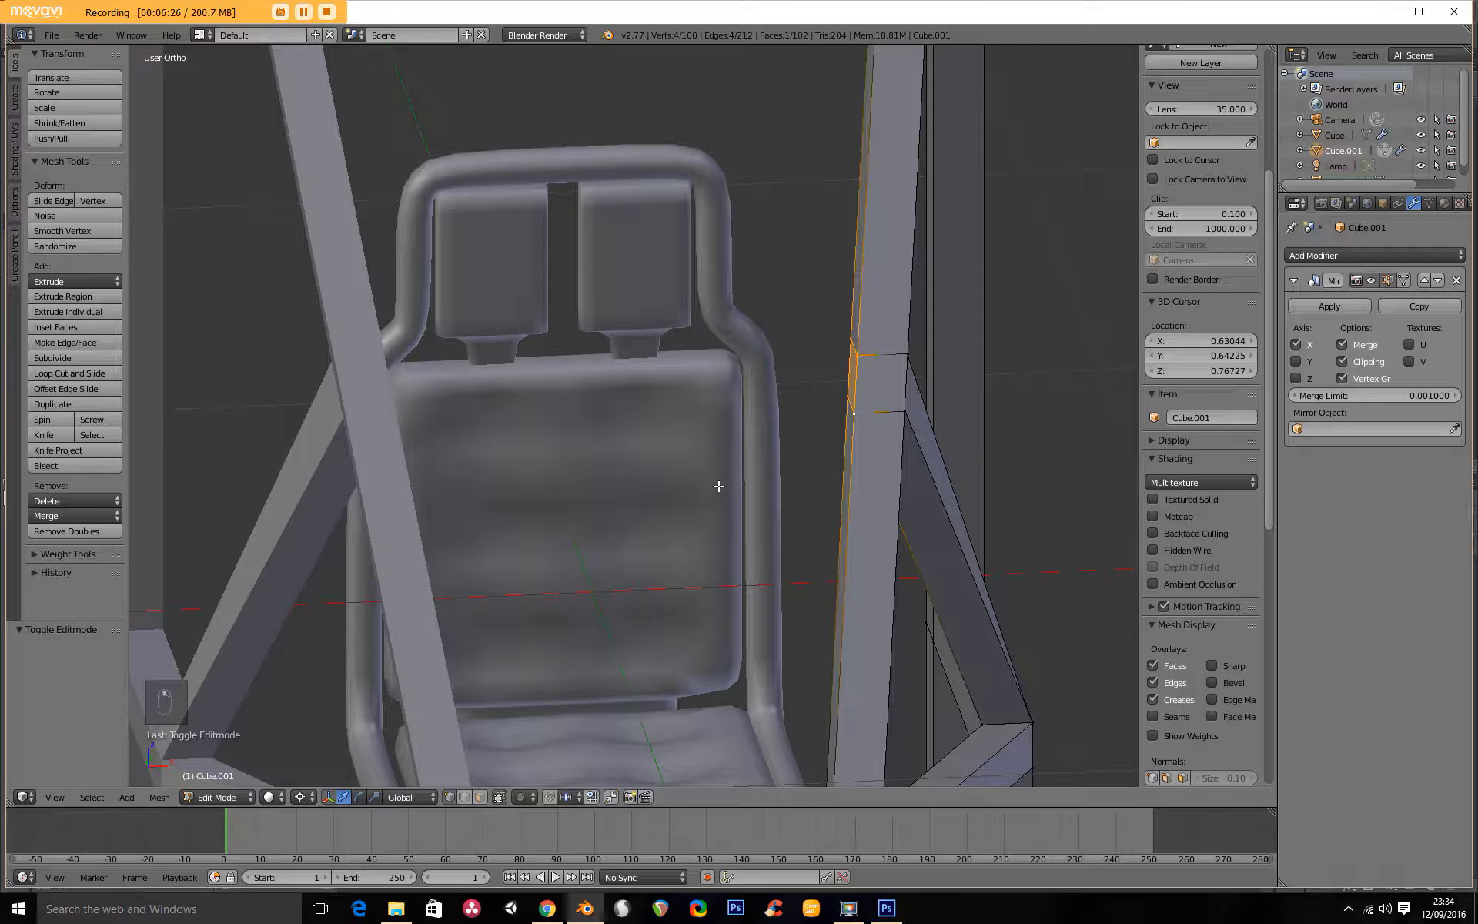
{"action": "key", "text": "e"}
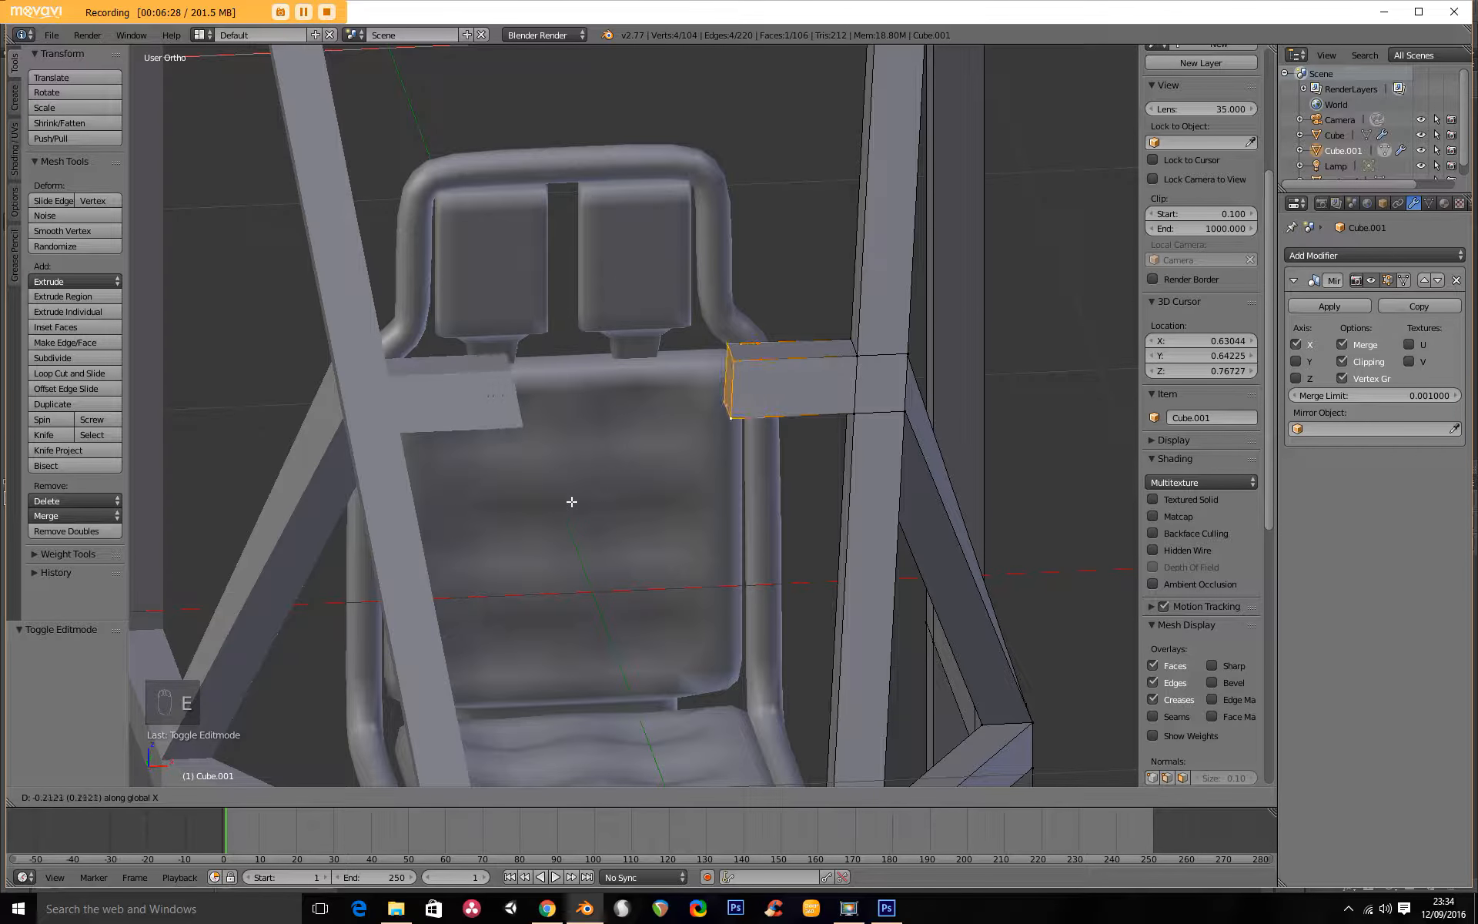
{"action": "left_click", "coordinate": [551, 499]}
Delete the crossbar's end face at the mirror centre and leave edit mode.
{"action": "key", "text": "x"}
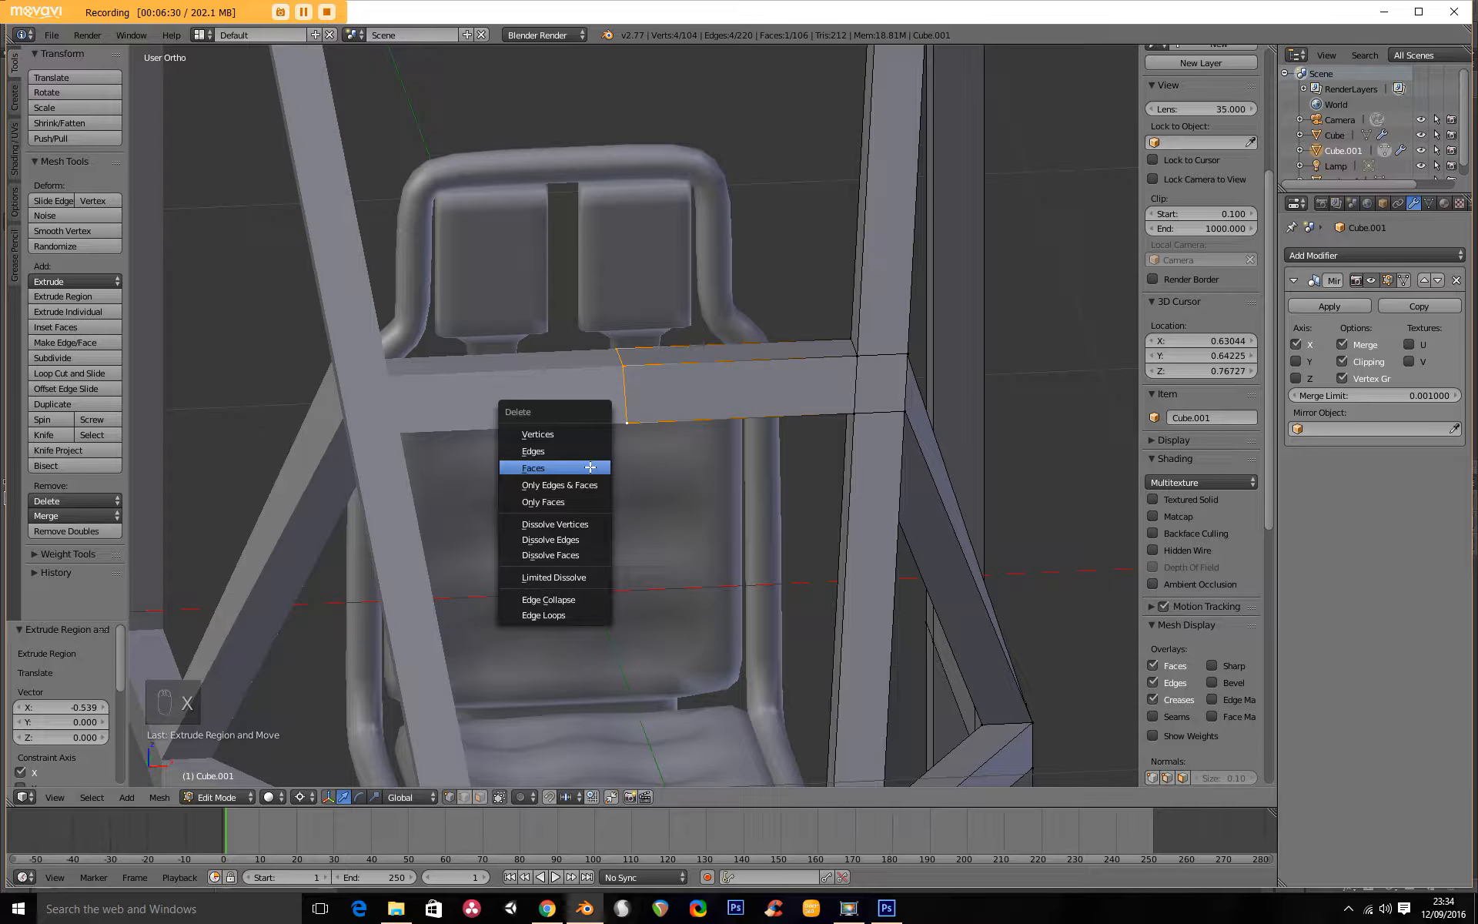
{"action": "left_click", "coordinate": [591, 466]}
{"action": "scroll", "coordinate": [589, 466], "scroll_direction": "down", "scroll_amount": 5}
{"action": "scroll", "coordinate": [531, 439], "scroll_direction": "up", "scroll_amount": 4}
{"action": "middle_click_drag", "start_coordinate": [589, 466], "coordinate": [534, 438]}
{"action": "key", "text": "Tab"}
In right wireframe view, select the joint between the sloping bar, brace and crossbar and try to vertex-slide it along the bar.
{"action": "key", "text": "KP_3"}
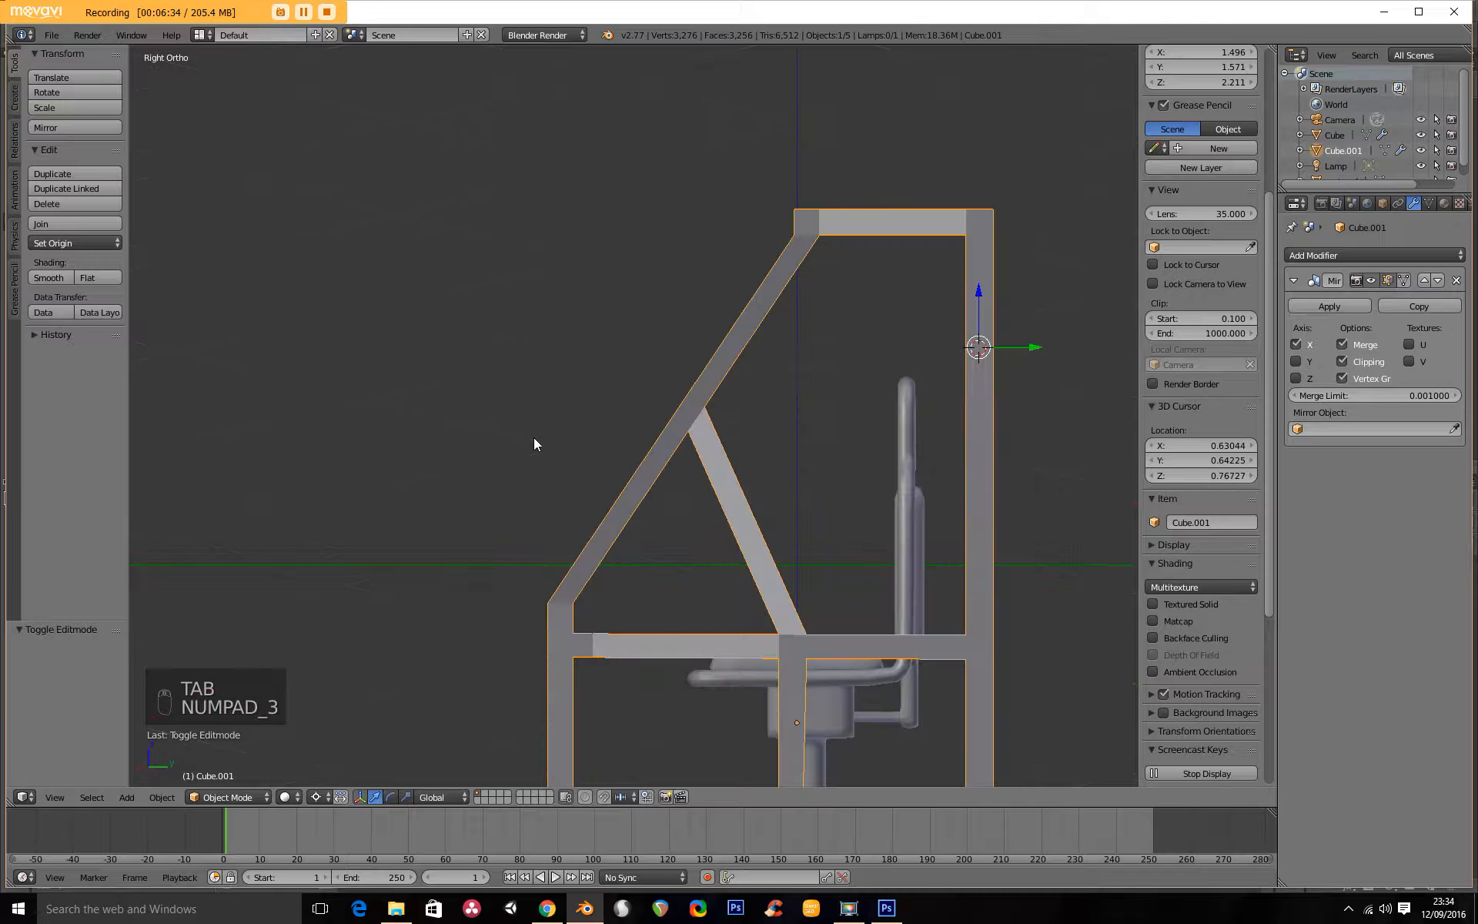
{"action": "key", "text": "z"}
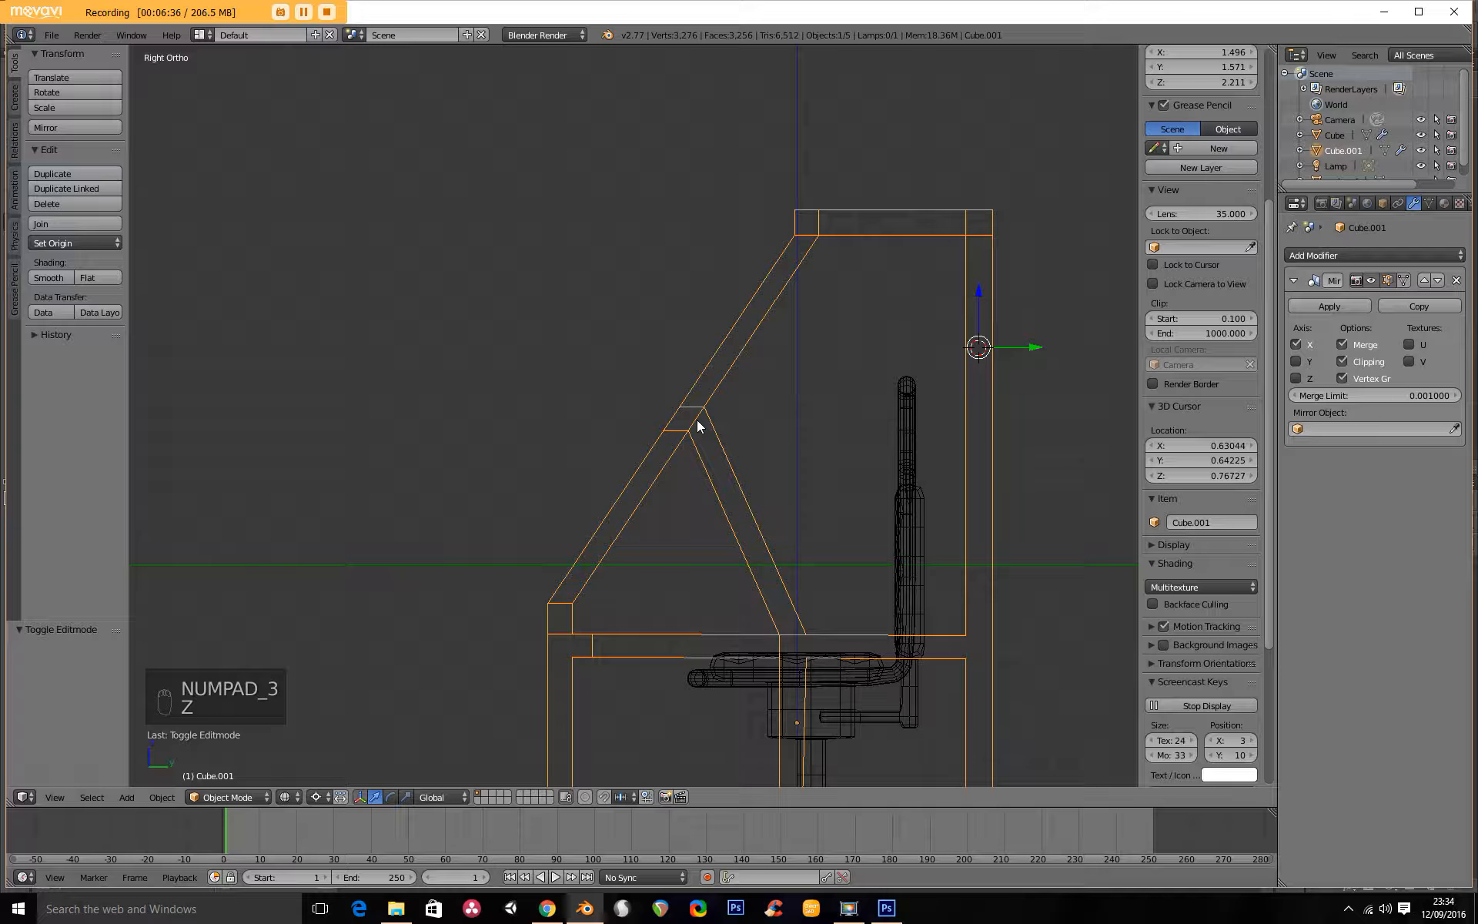
{"action": "key", "text": "Tab"}
{"action": "key", "text": "a"}
{"action": "key", "text": "a"}
{"action": "key", "text": "b"}
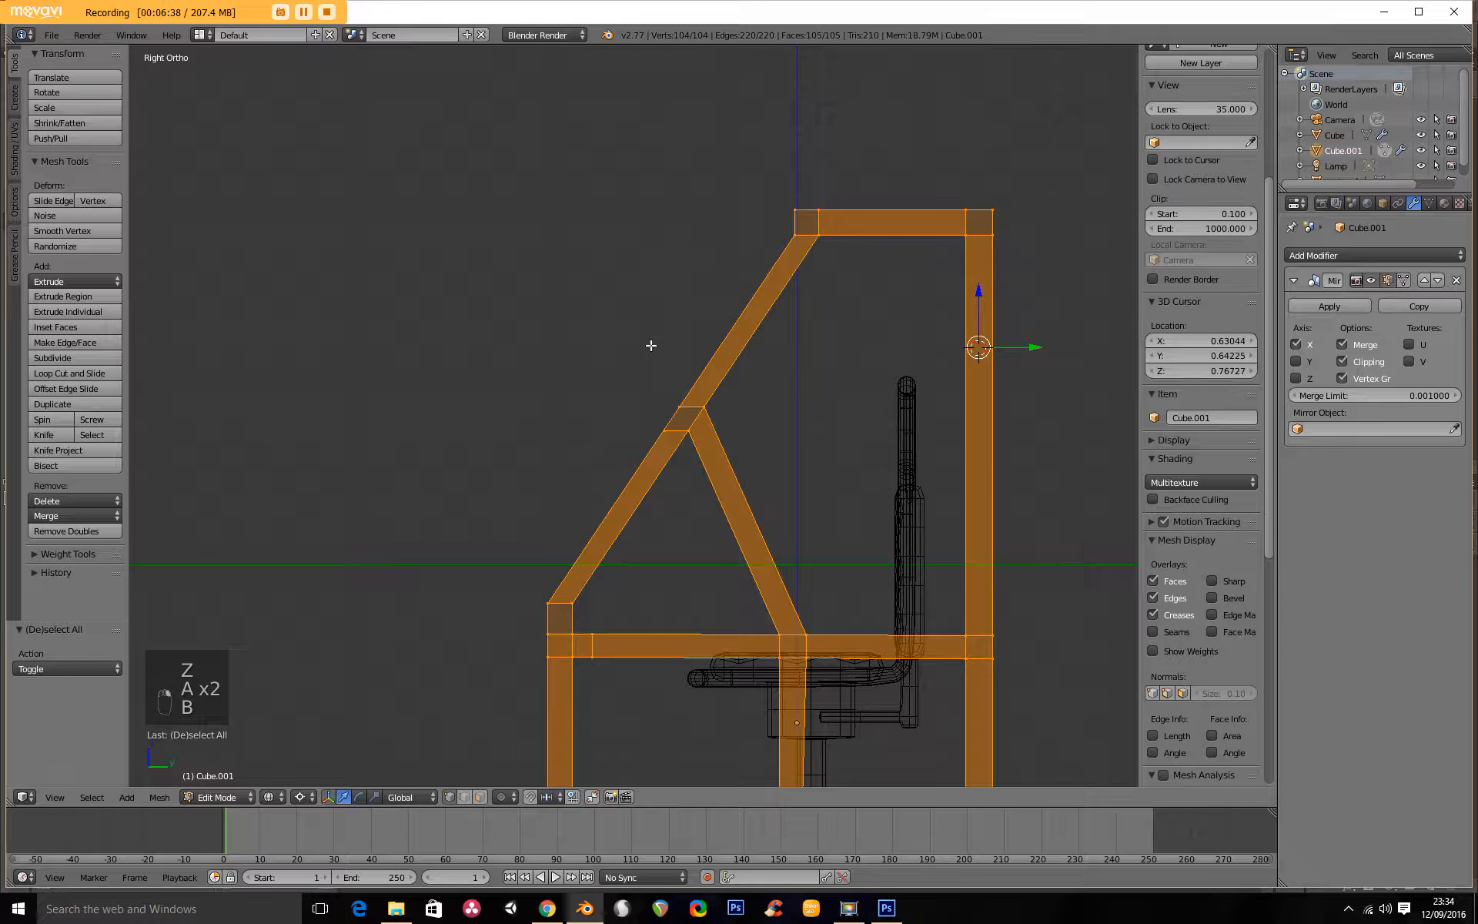
{"action": "key", "text": "b"}
{"action": "key", "text": "a"}
{"action": "key", "text": "b"}
{"action": "left_click_drag", "start_coordinate": [603, 385], "coordinate": [720, 452]}
{"action": "key", "text": "g"}
{"action": "key", "text": "g"}
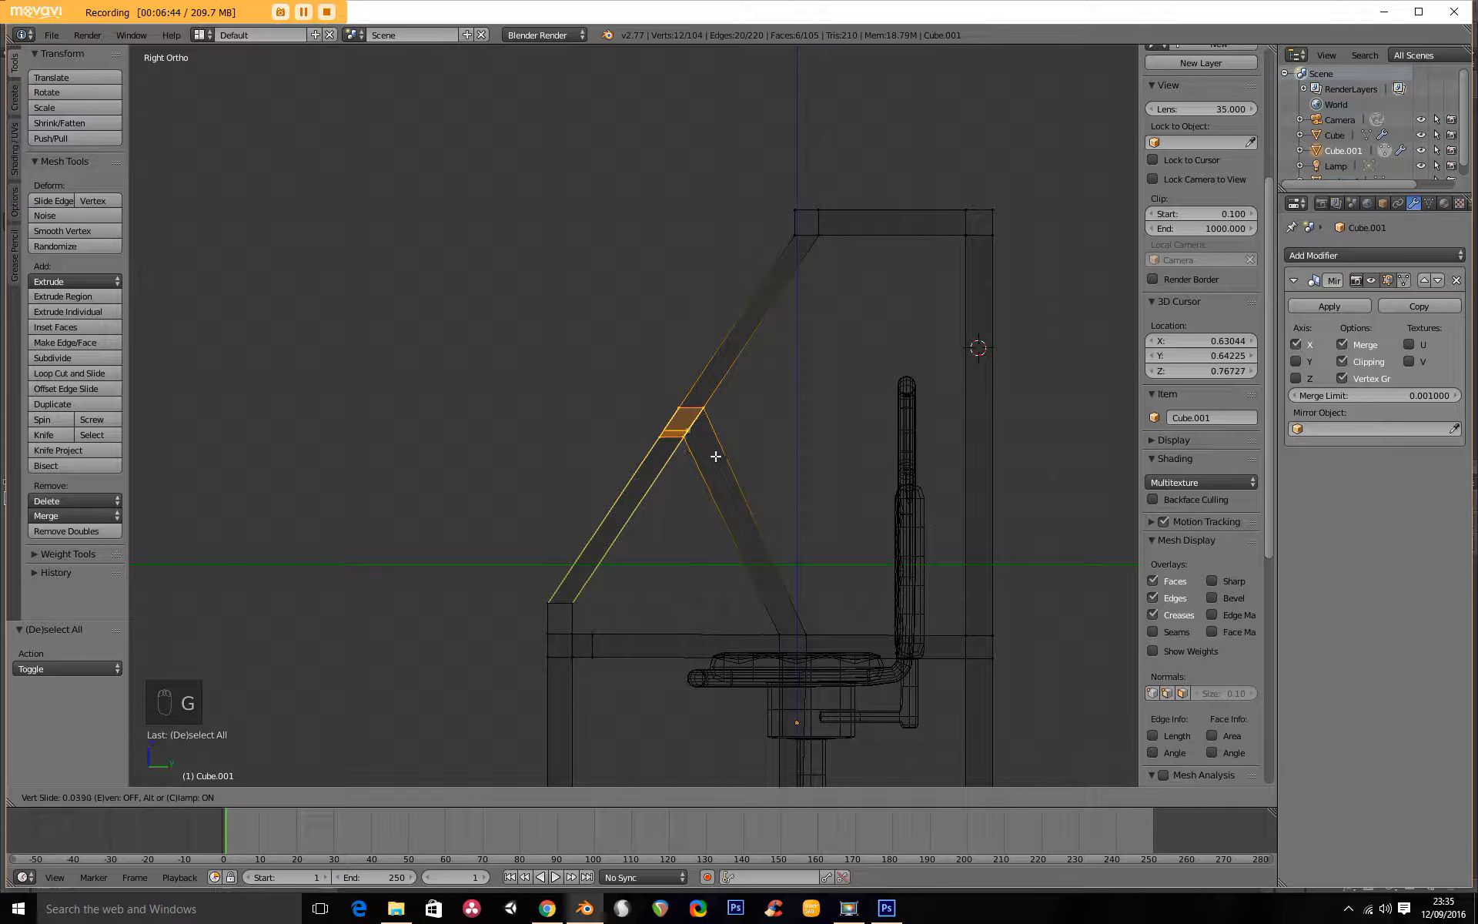
{"action": "left_click", "coordinate": [718, 445]}
{"action": "scroll", "coordinate": [719, 419], "scroll_direction": "up", "scroll_amount": 3}
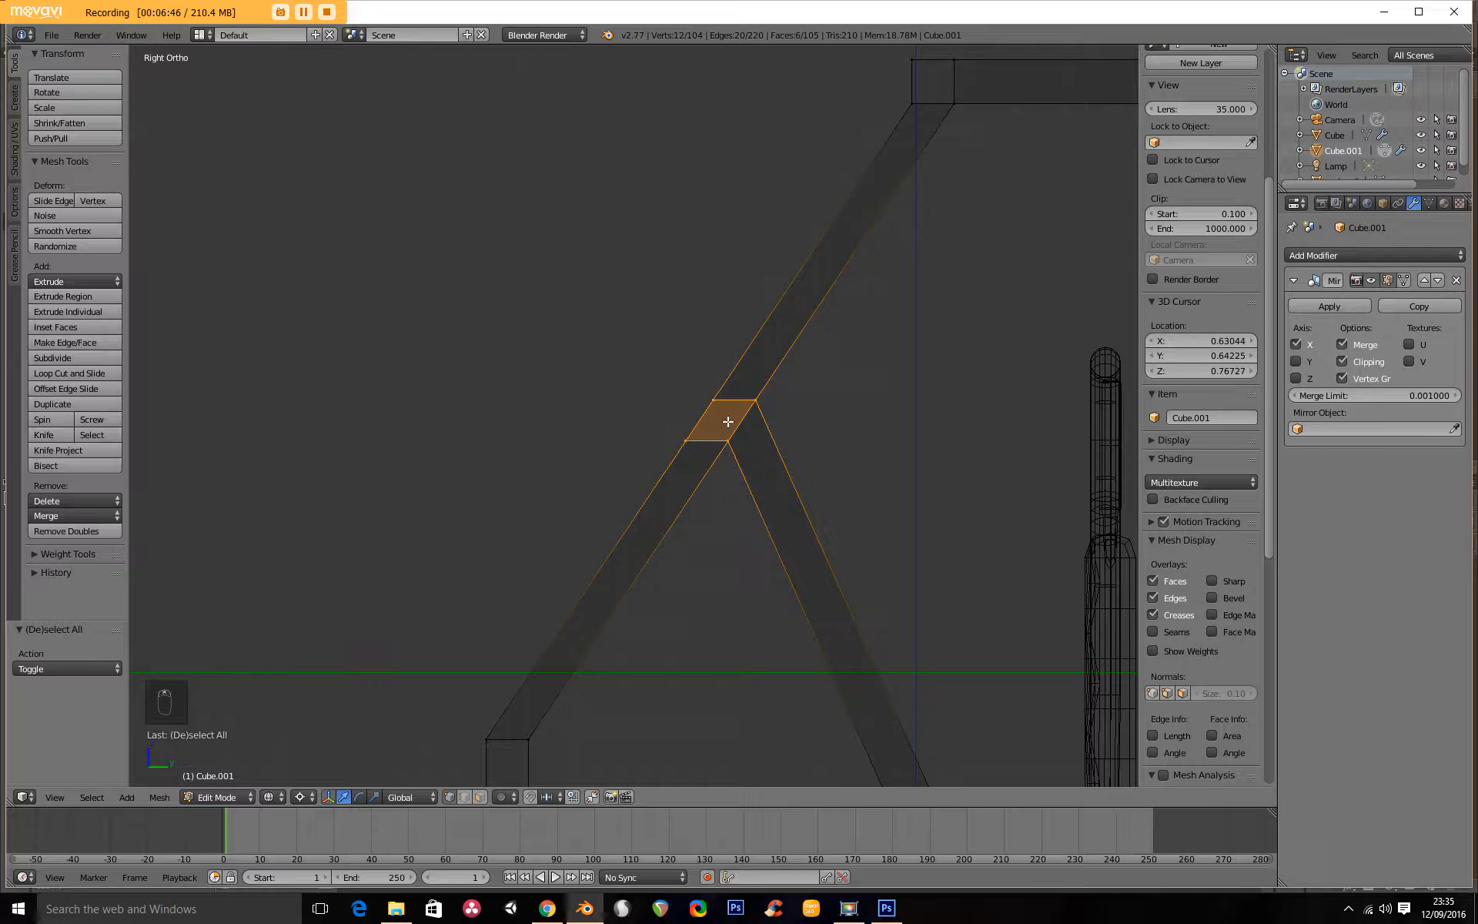
Select the joint's upper chair-side vertices and try to move and edge-slide them.
{"action": "key", "text": "a"}
{"action": "key", "text": "b"}
{"action": "left_click_drag", "start_coordinate": [730, 376], "coordinate": [795, 438]}
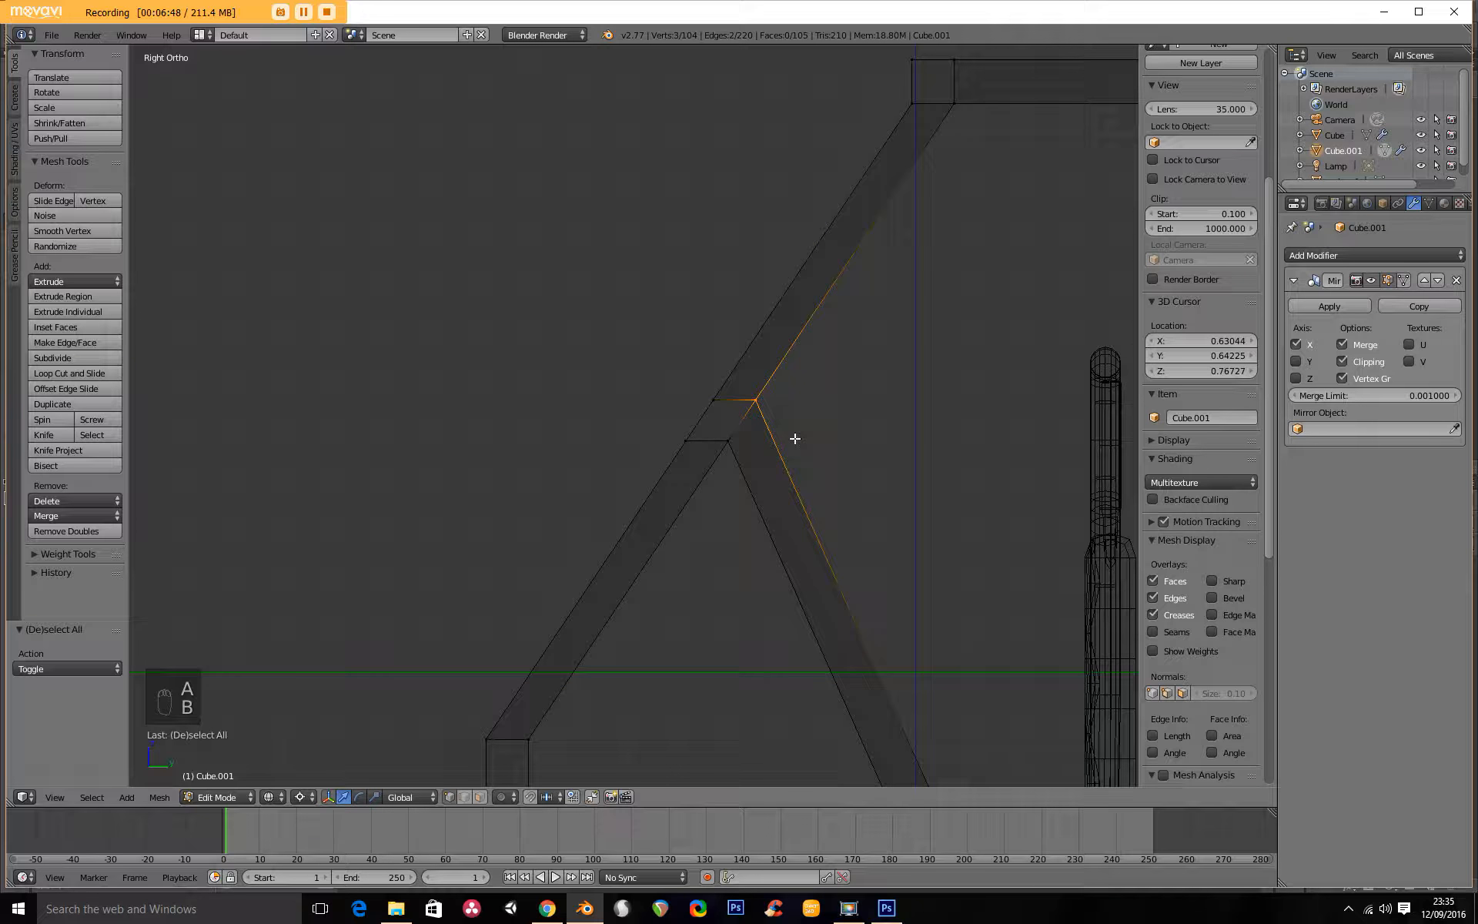
{"action": "key", "text": "g"}
{"action": "right_click", "coordinate": [828, 401]}
{"action": "key", "text": "g"}
{"action": "key", "text": "g"}
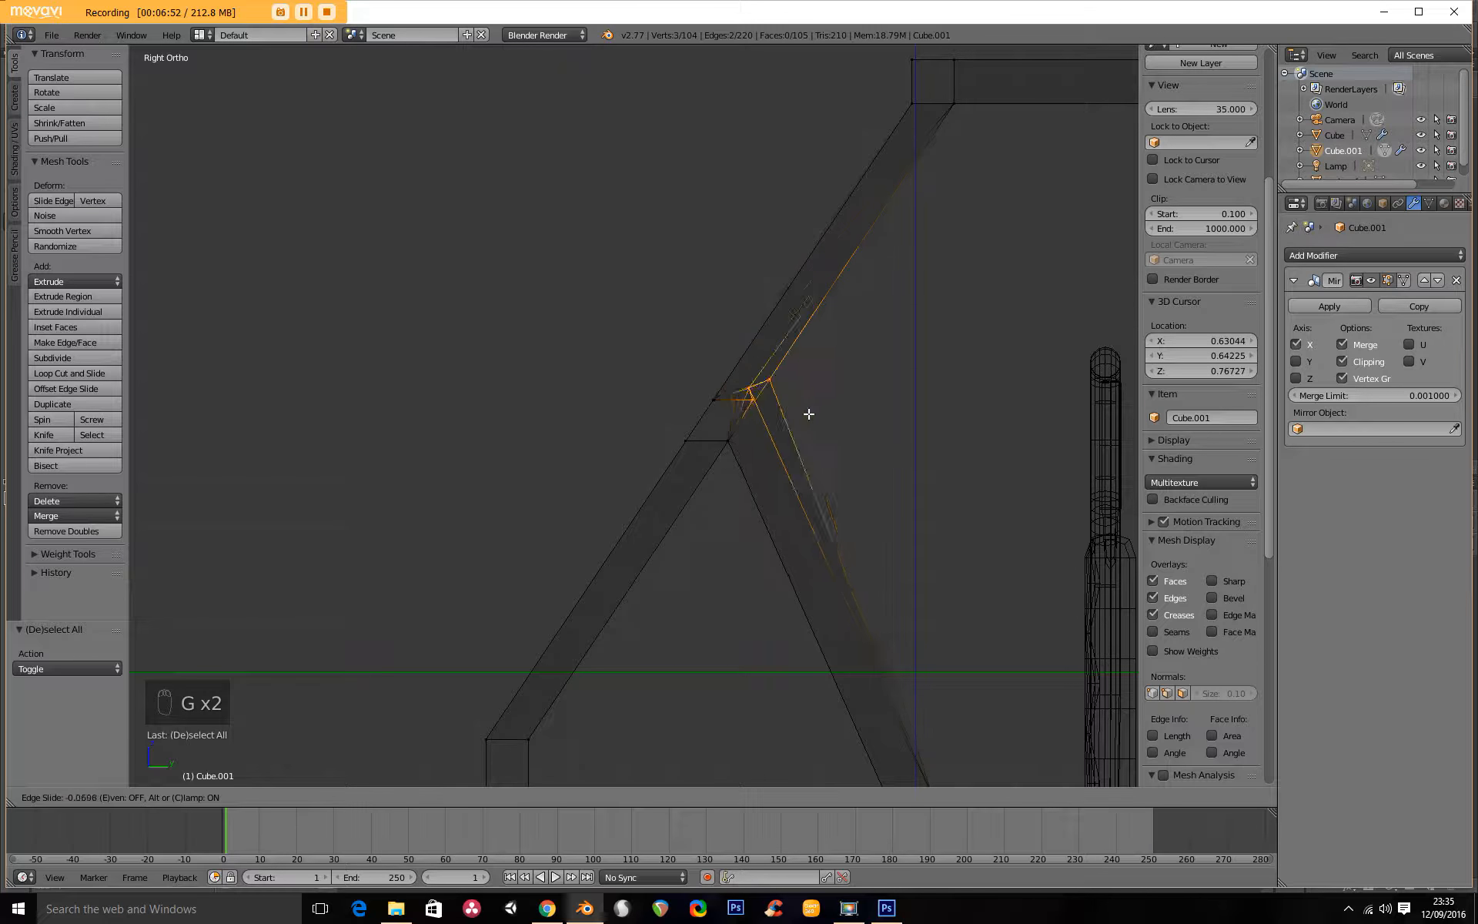
{"action": "left_click", "coordinate": [792, 402]}
Edge-slide the joint's upper chair-side edge up the sloping bar with a factor of -0.520.
{"action": "middle_click_drag", "start_coordinate": [793, 403], "coordinate": [720, 372]}
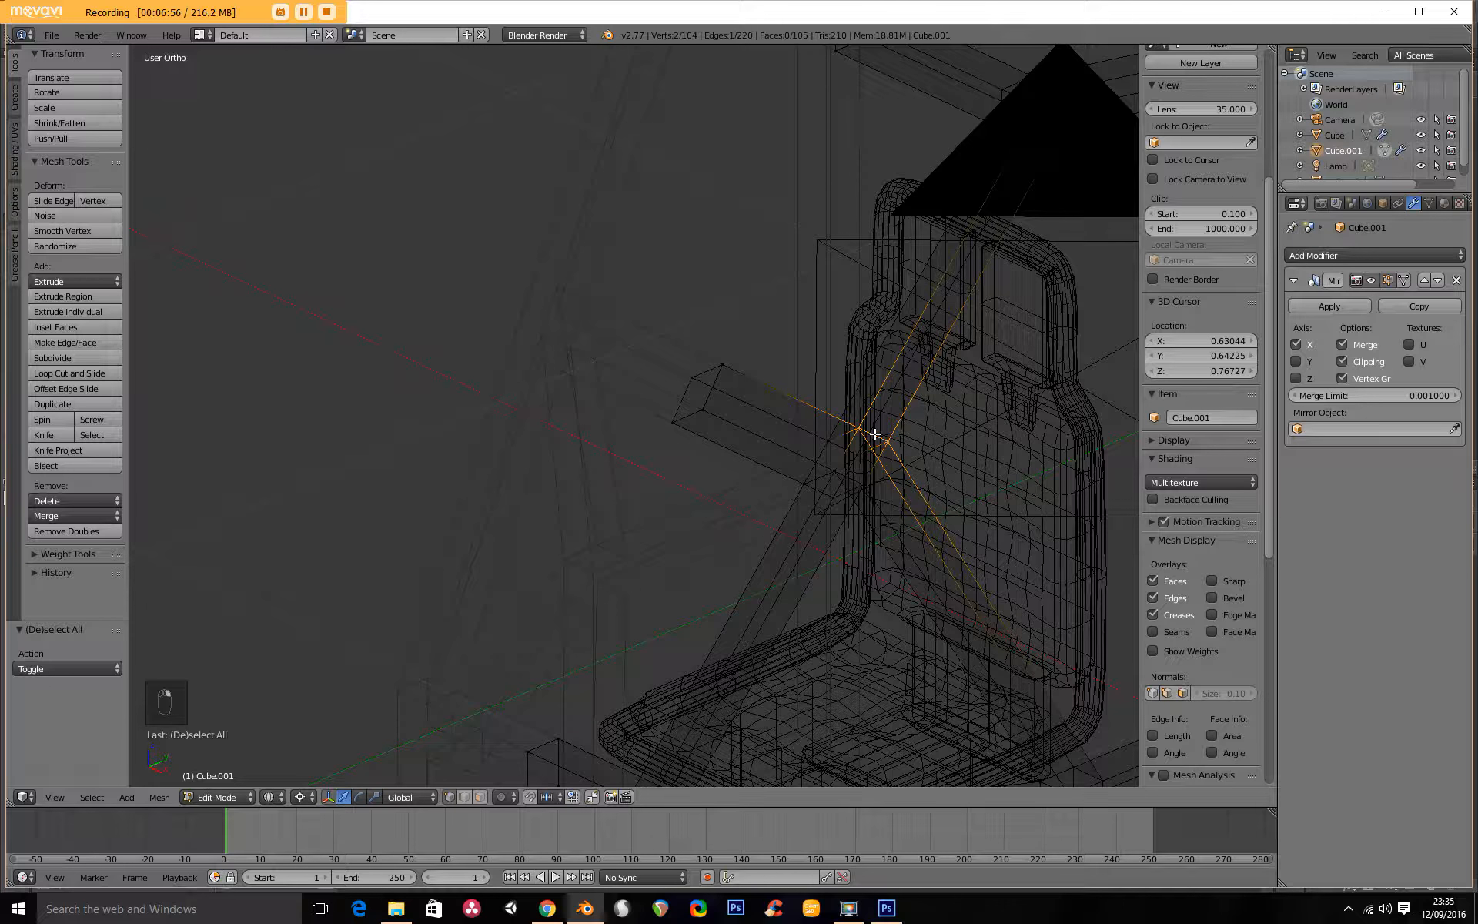
{"action": "key", "text": "g"}
{"action": "key", "text": "g"}
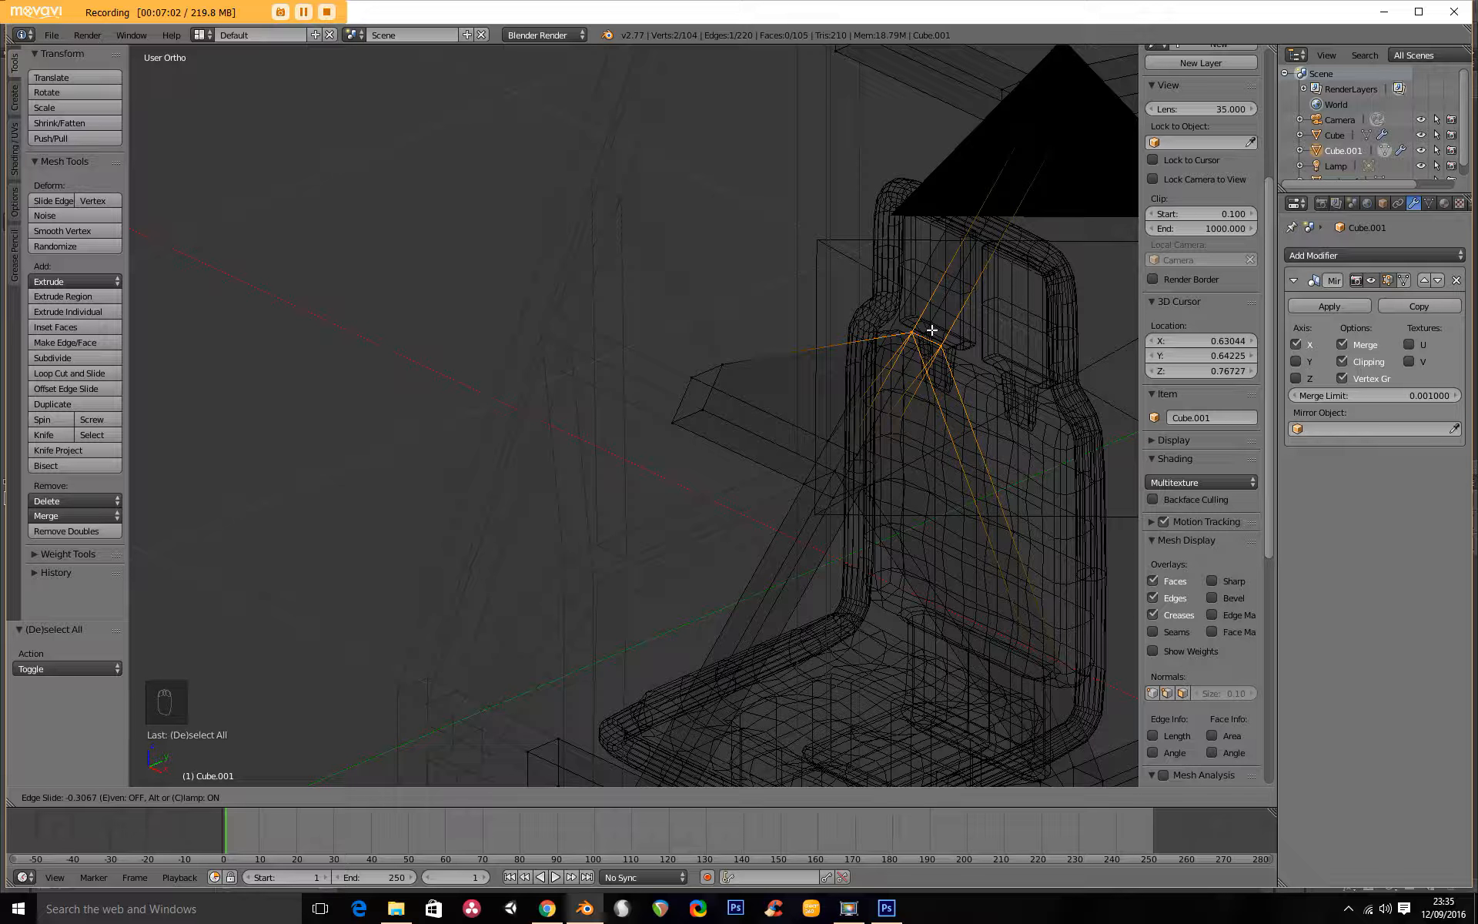
{"action": "left_click", "coordinate": [948, 269]}
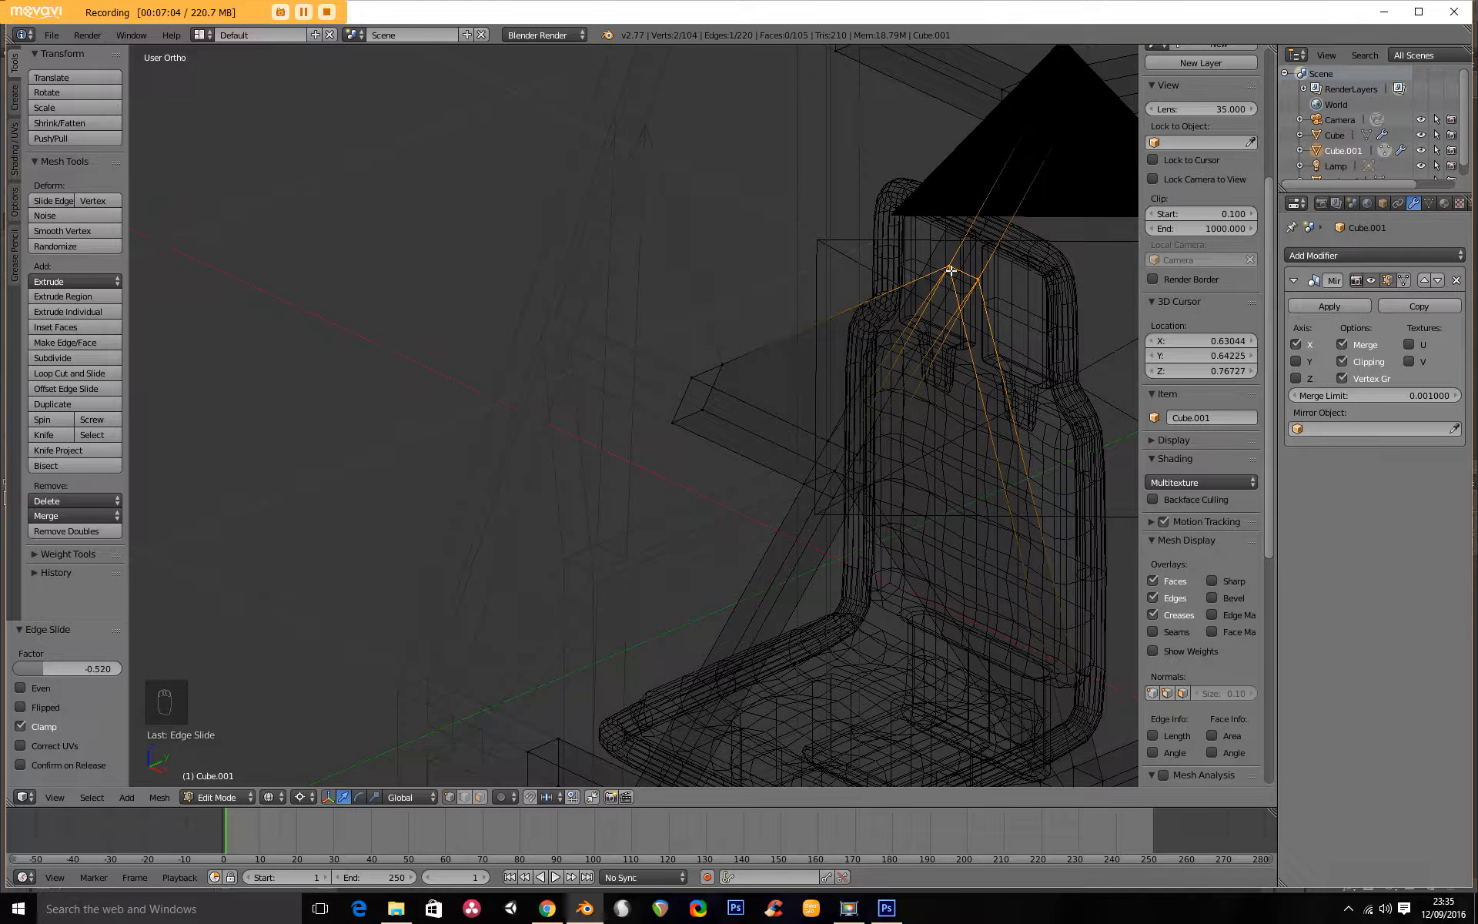
Select the joint's lower chair-side edge in right wireframe view and try to edge-slide it along the sloping bar.
{"action": "key", "text": "KP_3"}
{"action": "scroll", "coordinate": [793, 460], "scroll_direction": "up", "scroll_amount": 2}
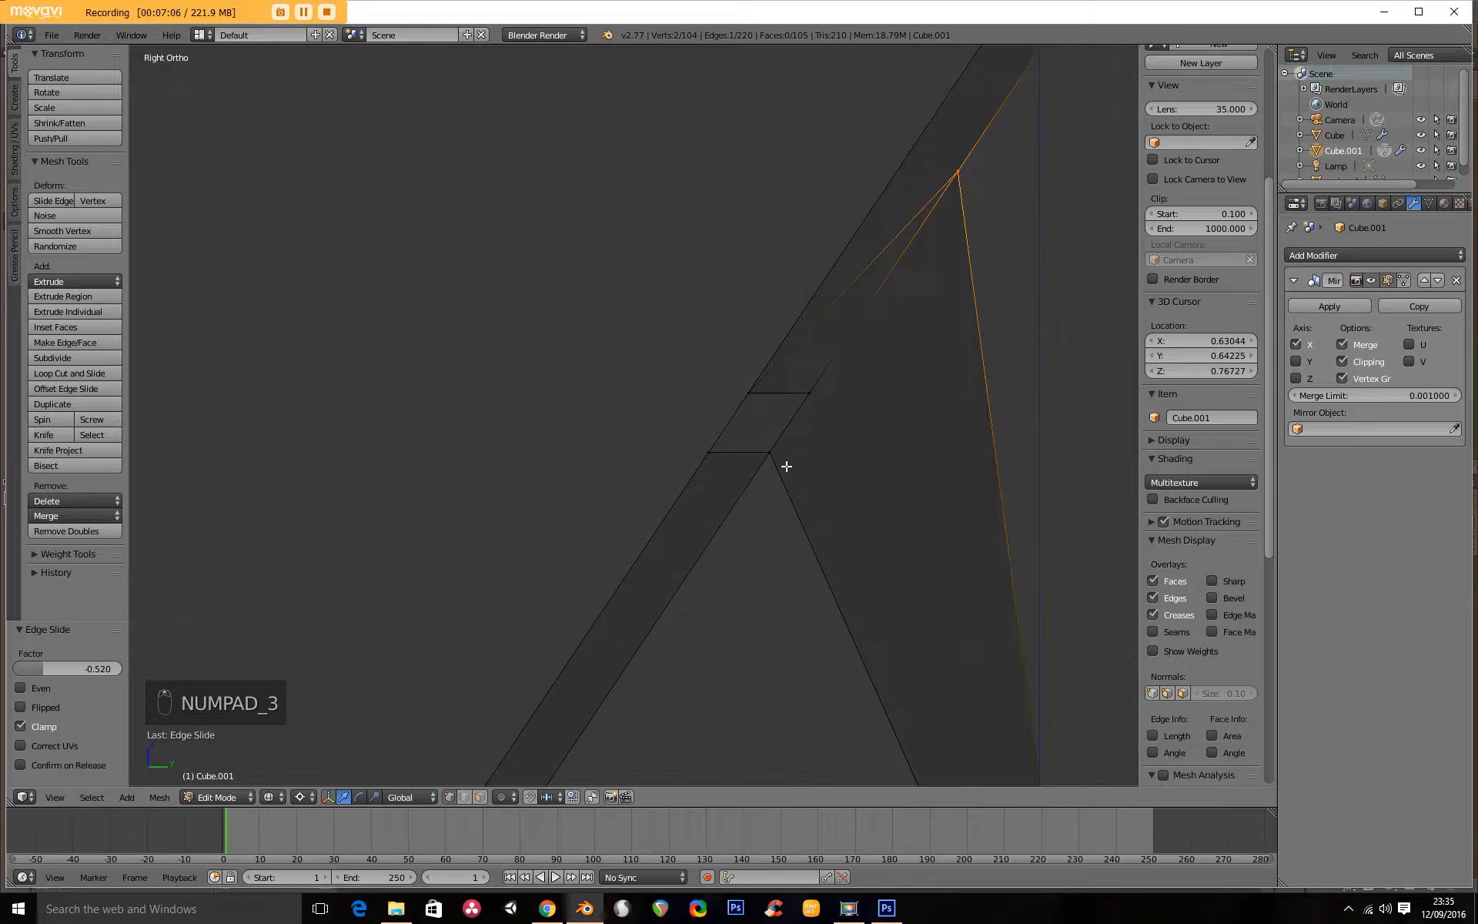
{"action": "key", "text": "a"}
{"action": "key", "text": "a"}
{"action": "key", "text": "b"}
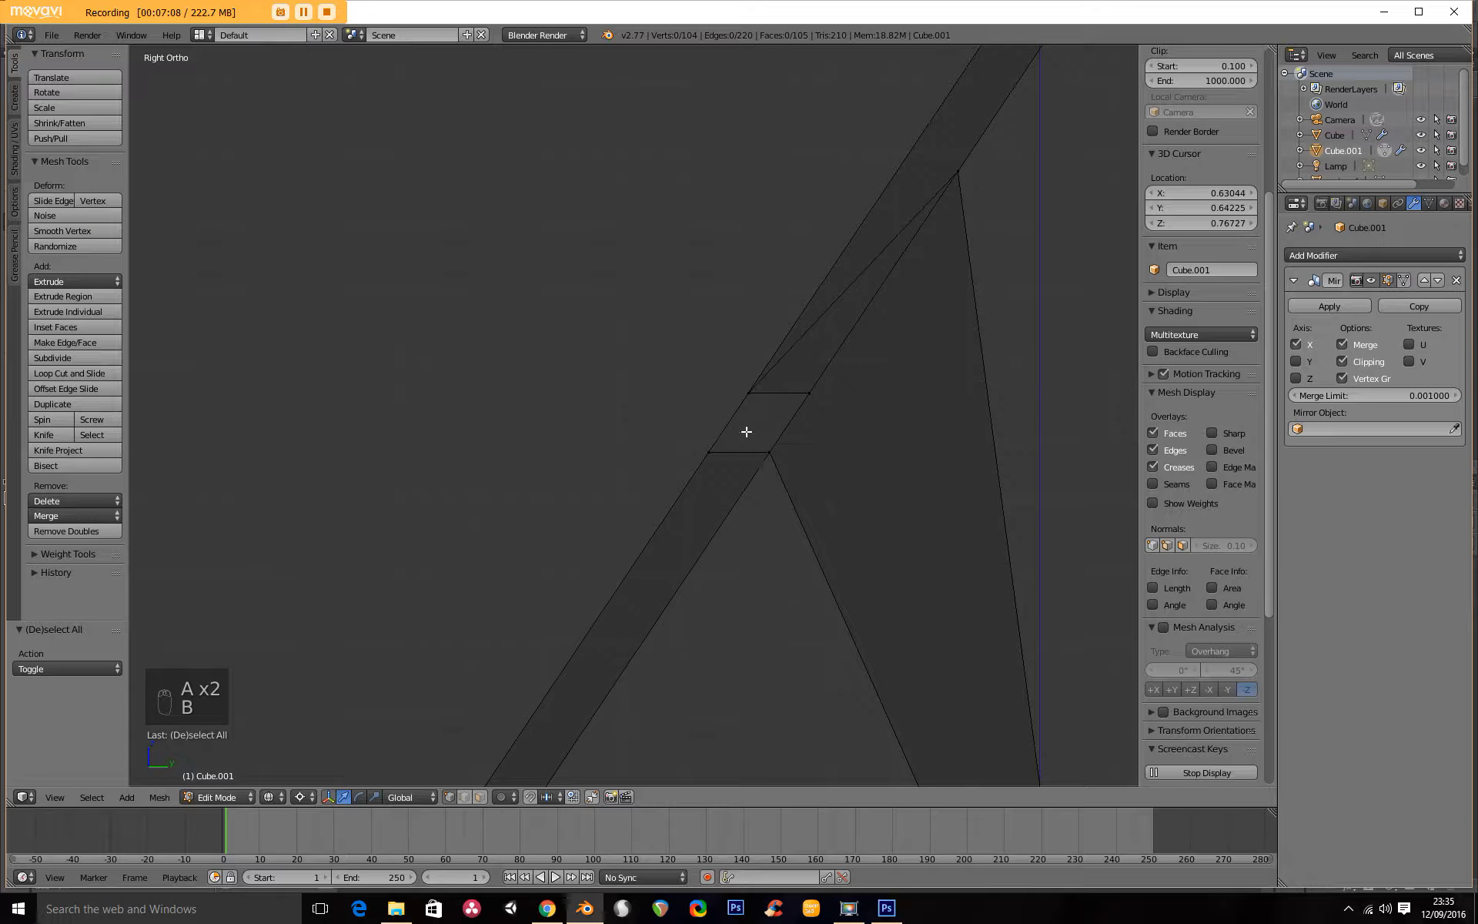
{"action": "left_click_drag", "start_coordinate": [746, 432], "coordinate": [840, 524]}
{"action": "middle_click_drag", "start_coordinate": [709, 493], "coordinate": [680, 416]}
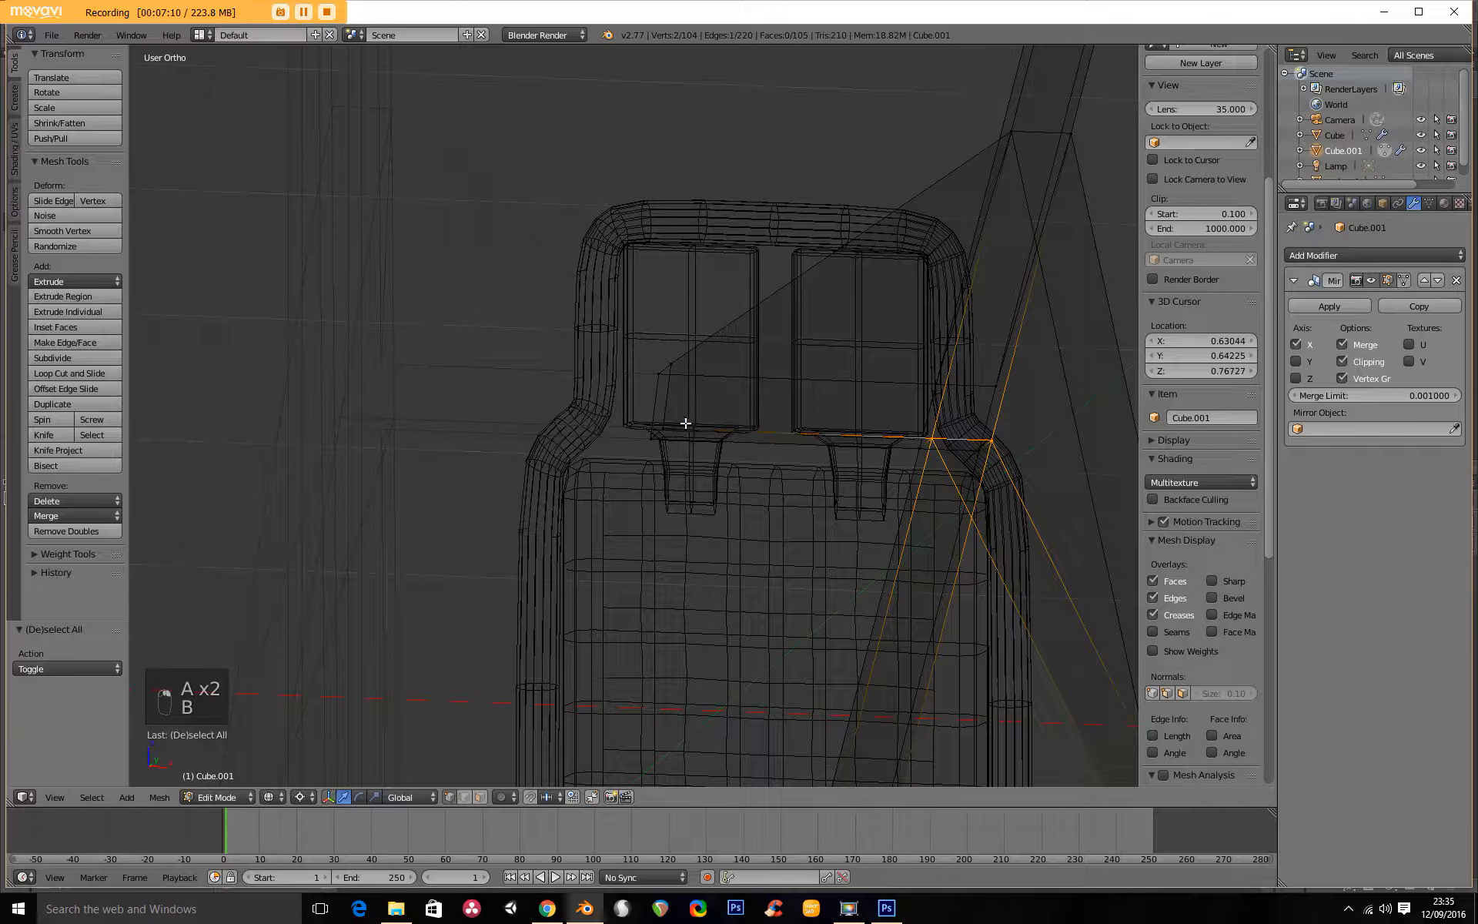
{"action": "key", "text": "KP_2"}
{"action": "key", "text": "KP_3"}
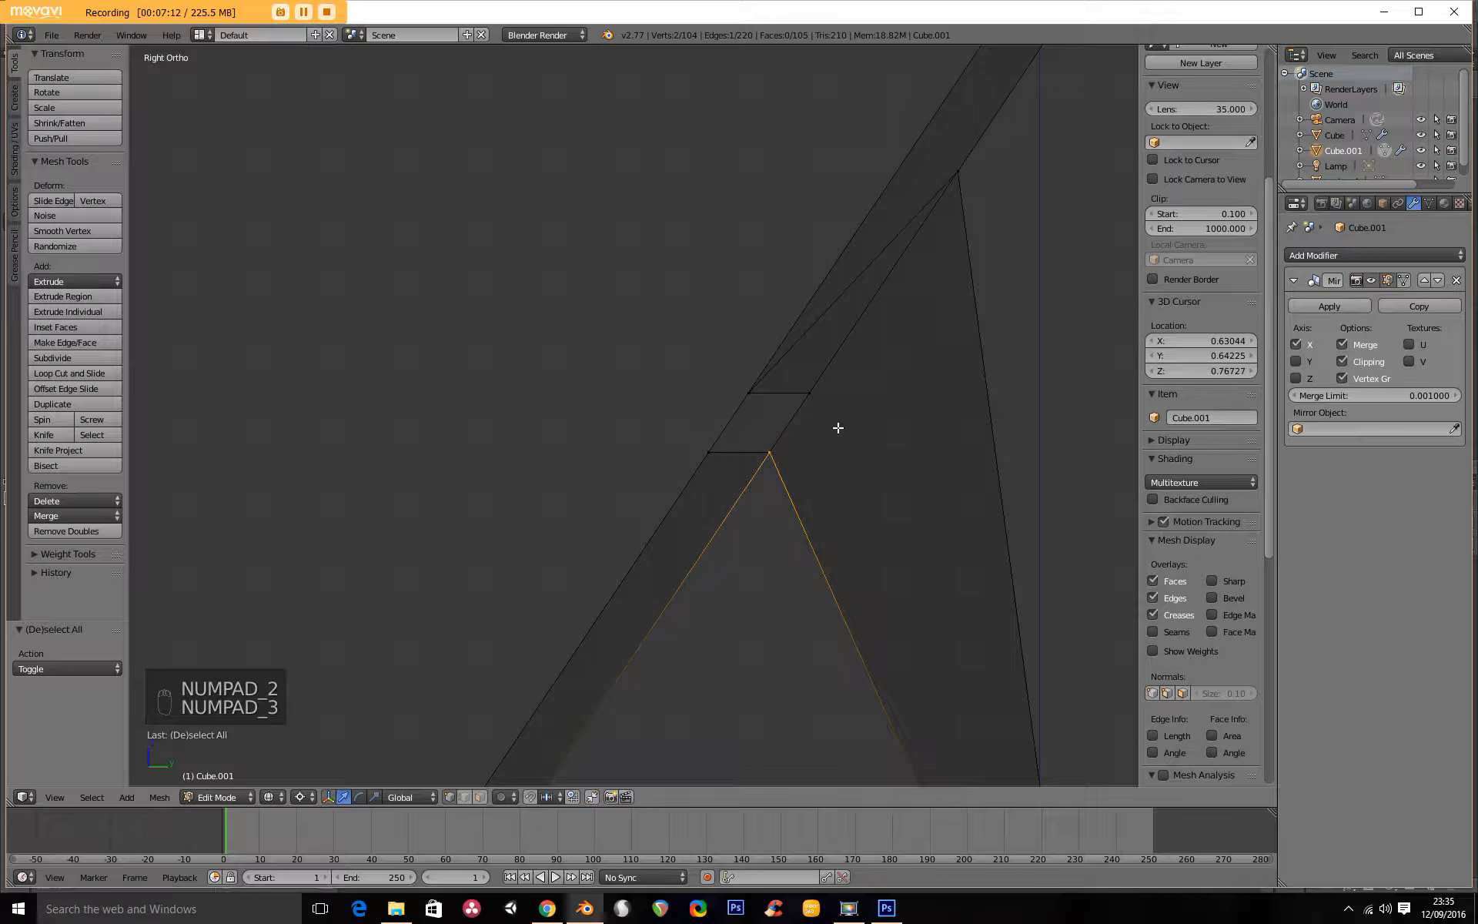
{"action": "key", "text": "g"}
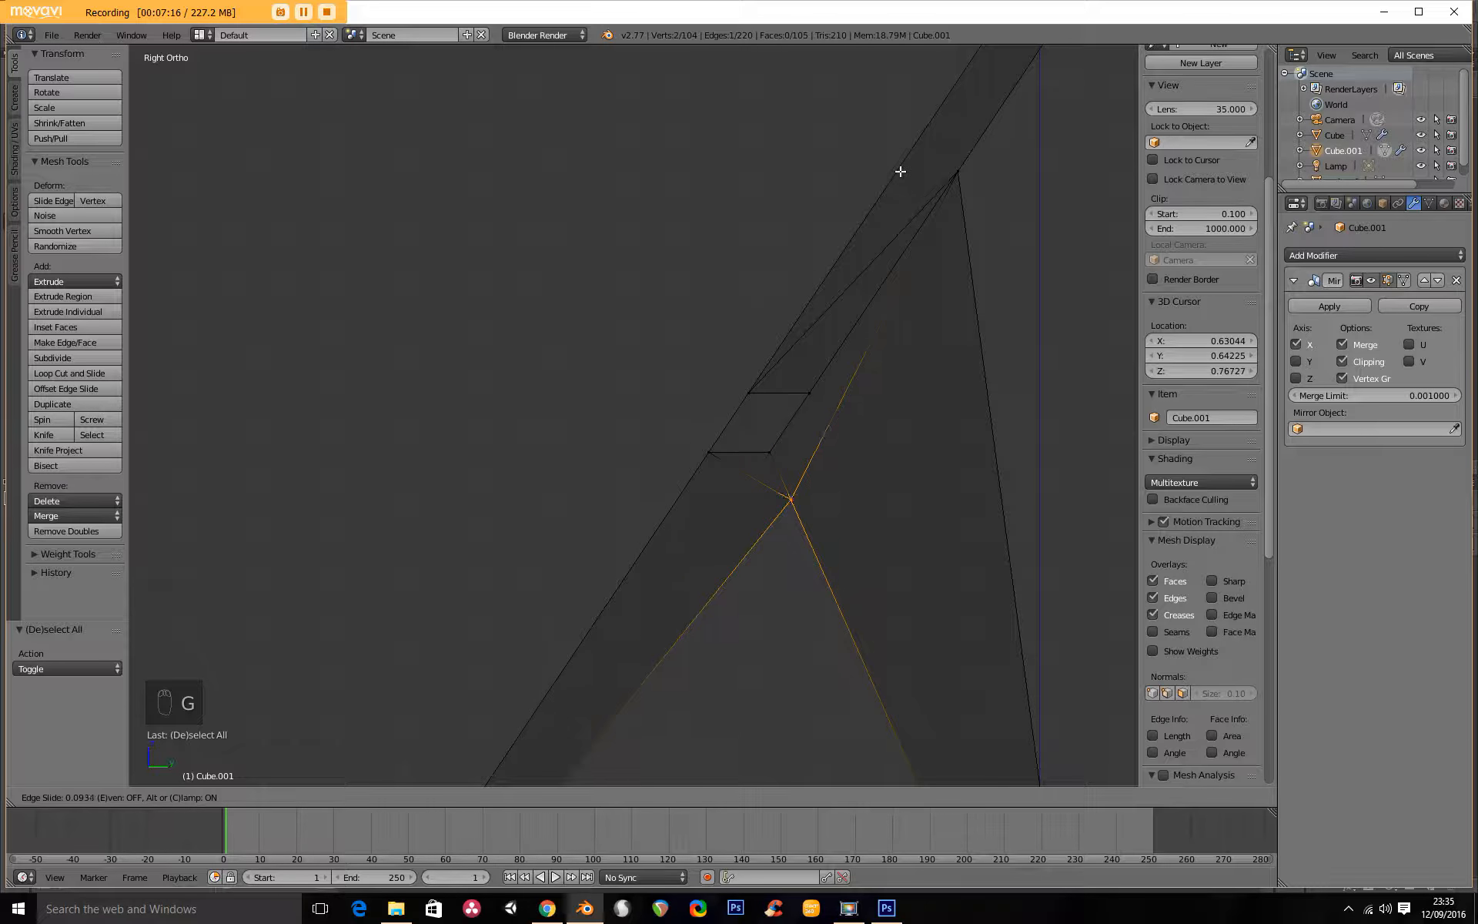
{"action": "left_click", "coordinate": [768, 500]}
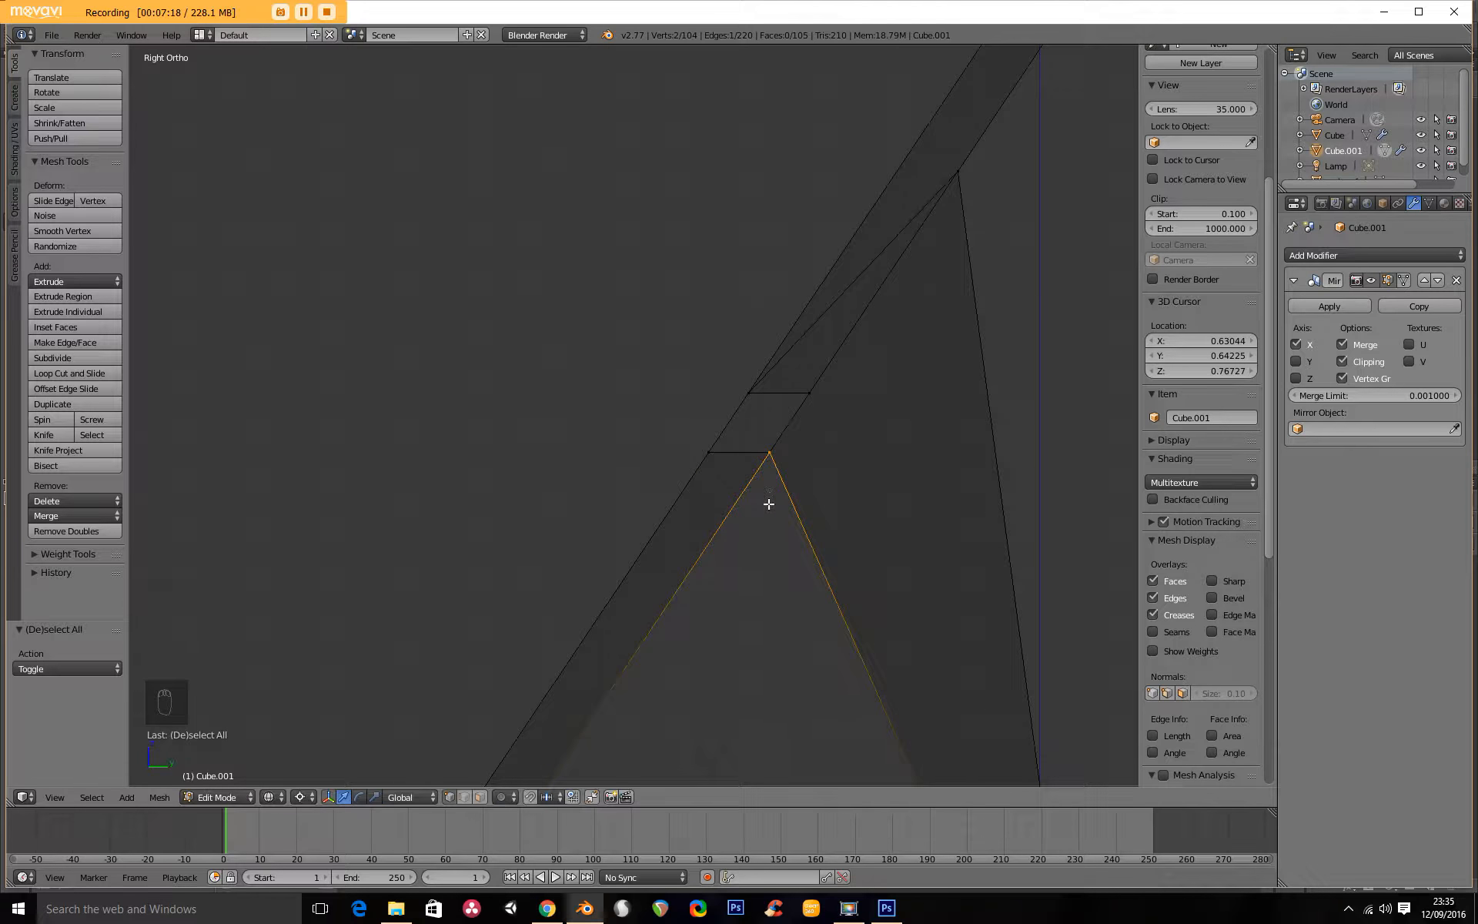
{"action": "key", "text": "g"}
{"action": "key", "text": "g"}
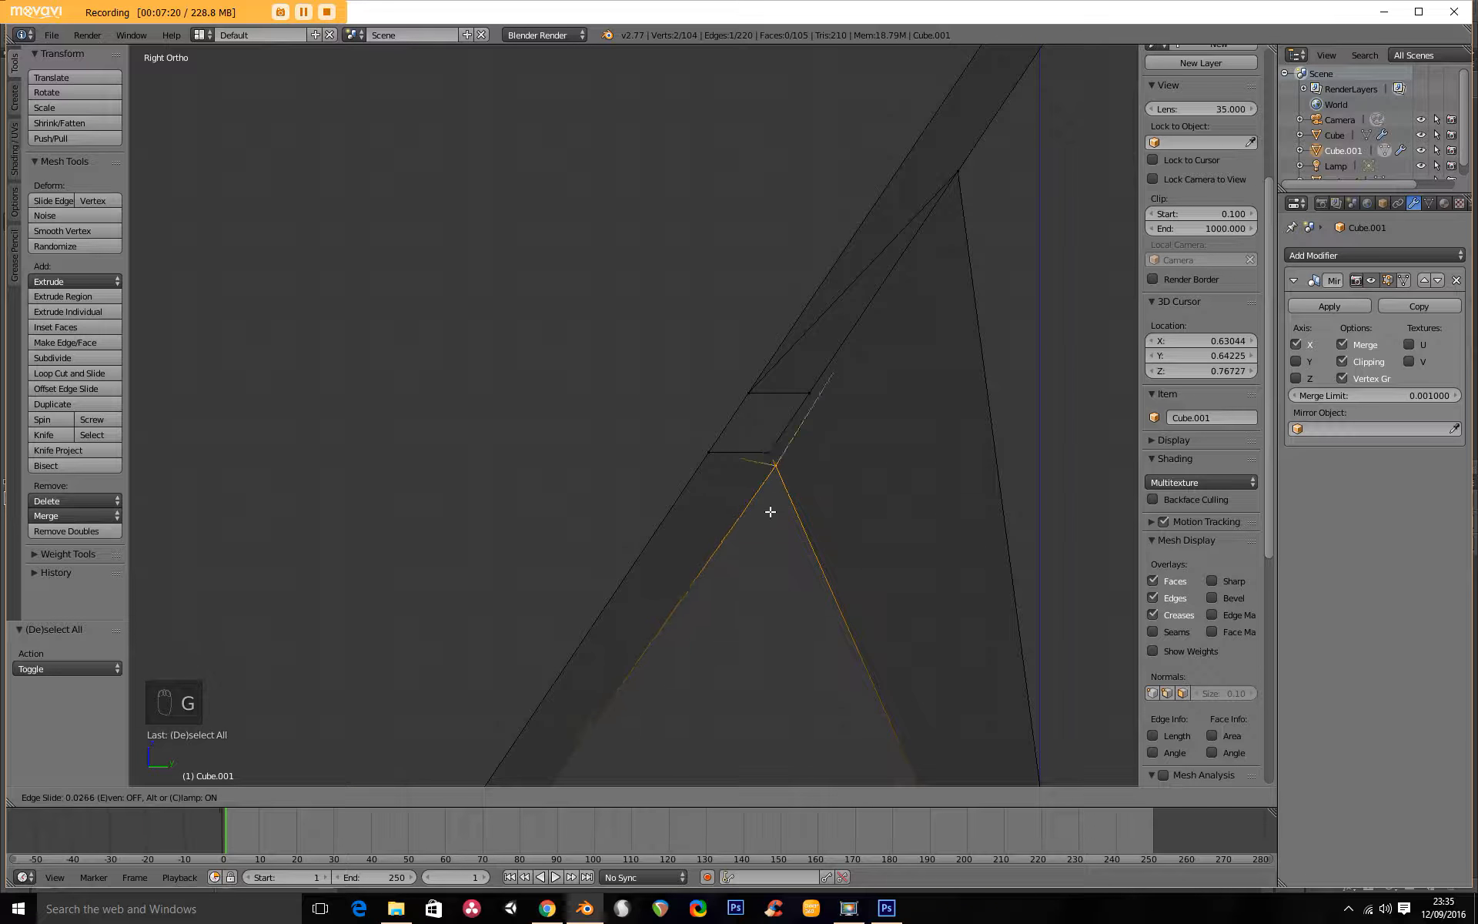
{"action": "right_click", "coordinate": [775, 491]}
Undo the slide of the joint's upper chair-side edge and deselect everything.
{"action": "key", "text": "ctrl+z"}
{"action": "key", "text": "ctrl+z"}
{"action": "key", "text": "ctrl+z"}
{"action": "key", "text": "ctrl+z"}
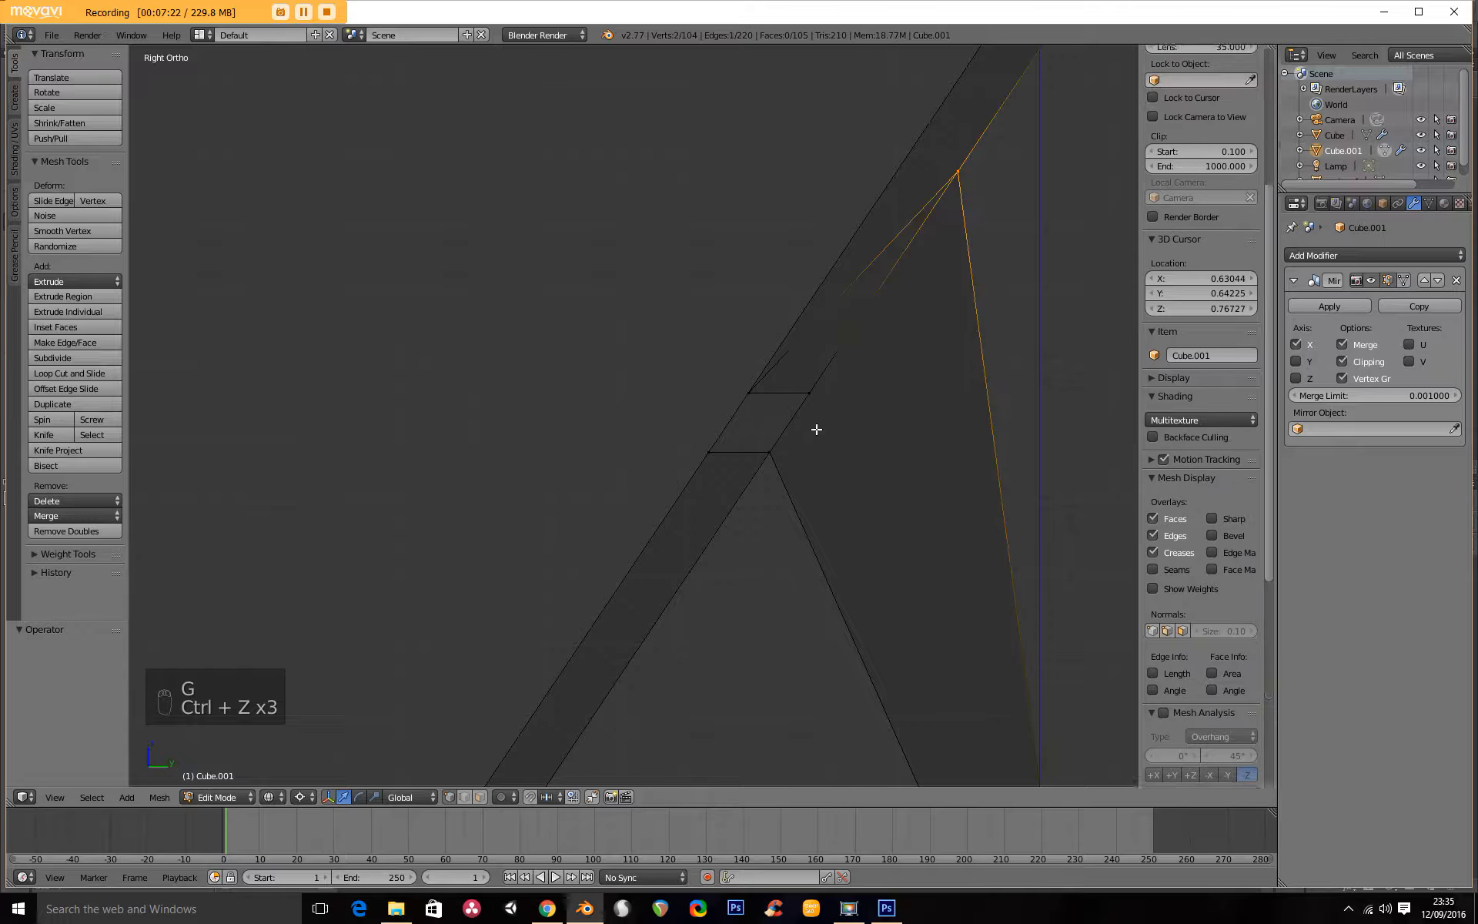
{"action": "key", "text": "a"}
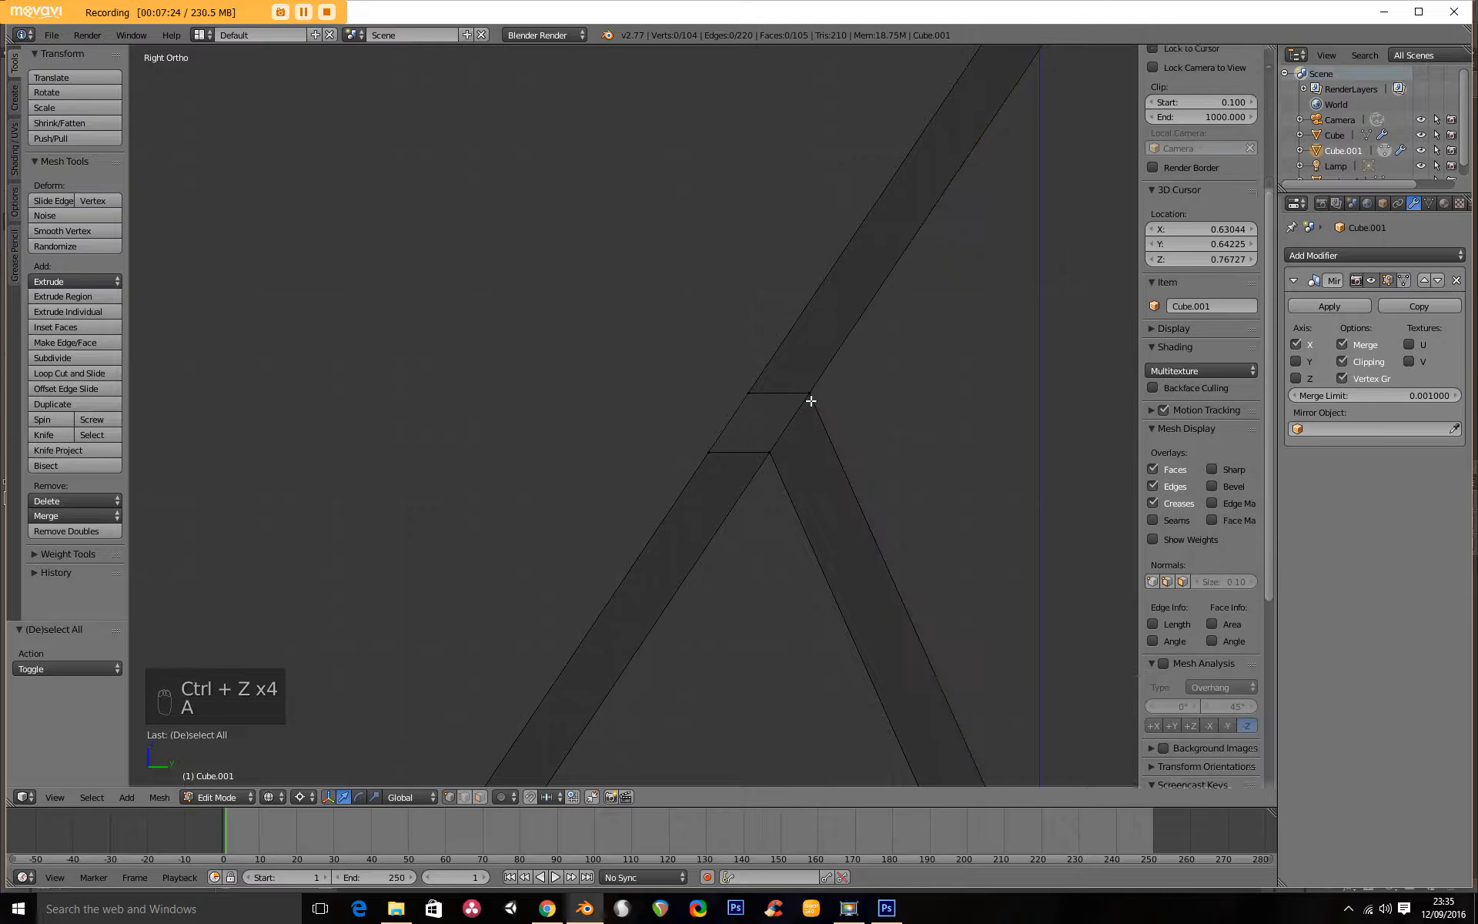
Select the whole joint of sloping bar, brace and crossbar and move it up along the slope by about Y 0.223, Z 0.328.
{"action": "scroll", "coordinate": [809, 401], "scroll_direction": "down", "scroll_amount": 3}
{"action": "key", "text": "b"}
{"action": "left_click_drag", "start_coordinate": [635, 361], "coordinate": [763, 484]}
{"action": "key", "text": "g"}
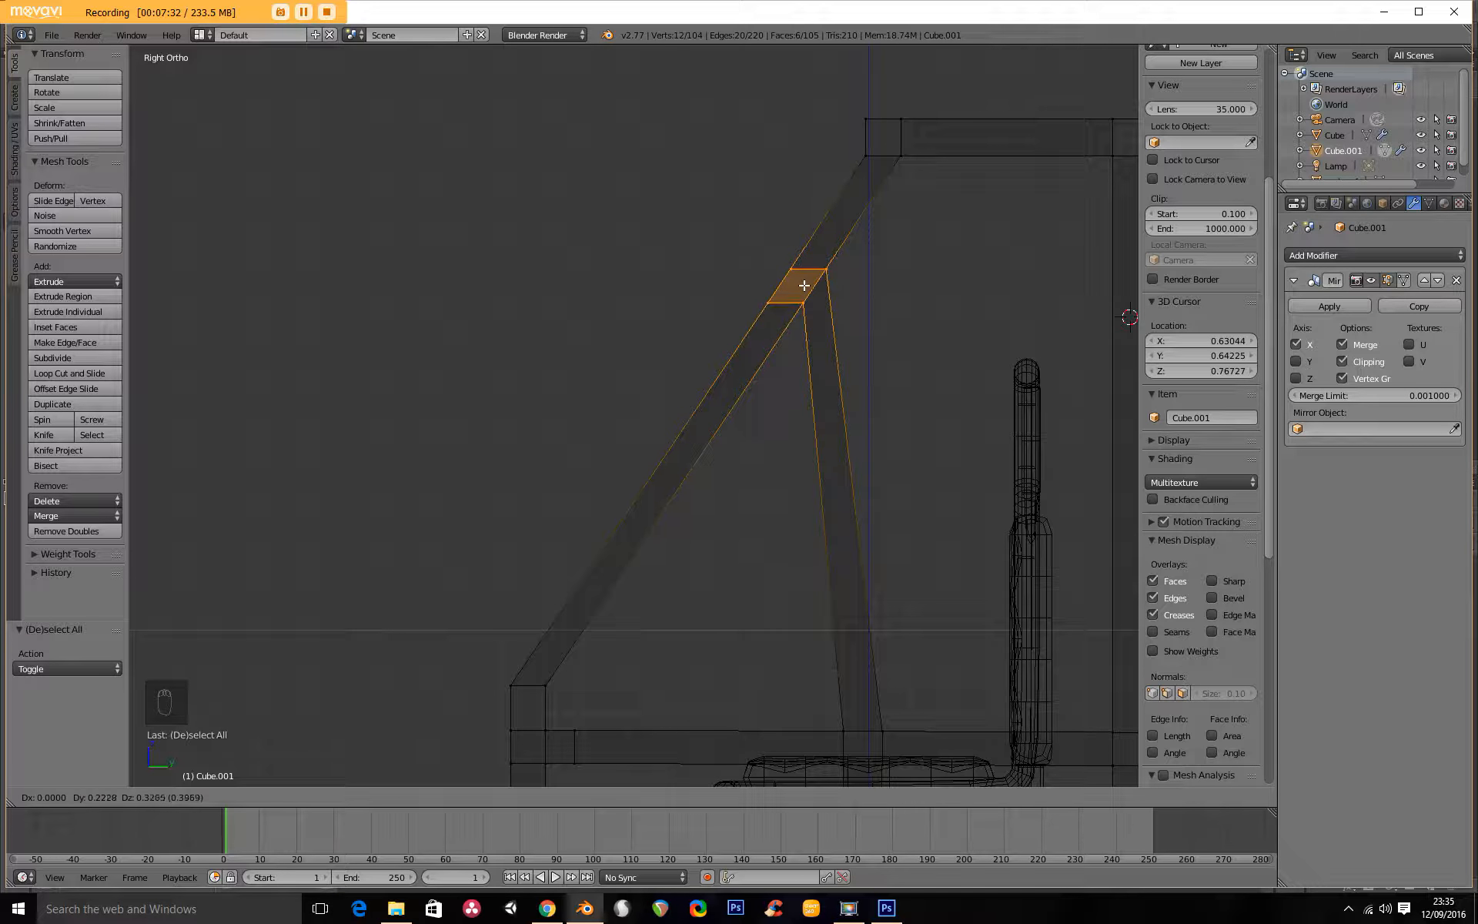
{"action": "left_click", "coordinate": [804, 286]}
{"action": "scroll", "coordinate": [660, 403], "scroll_direction": "down", "scroll_amount": 4}
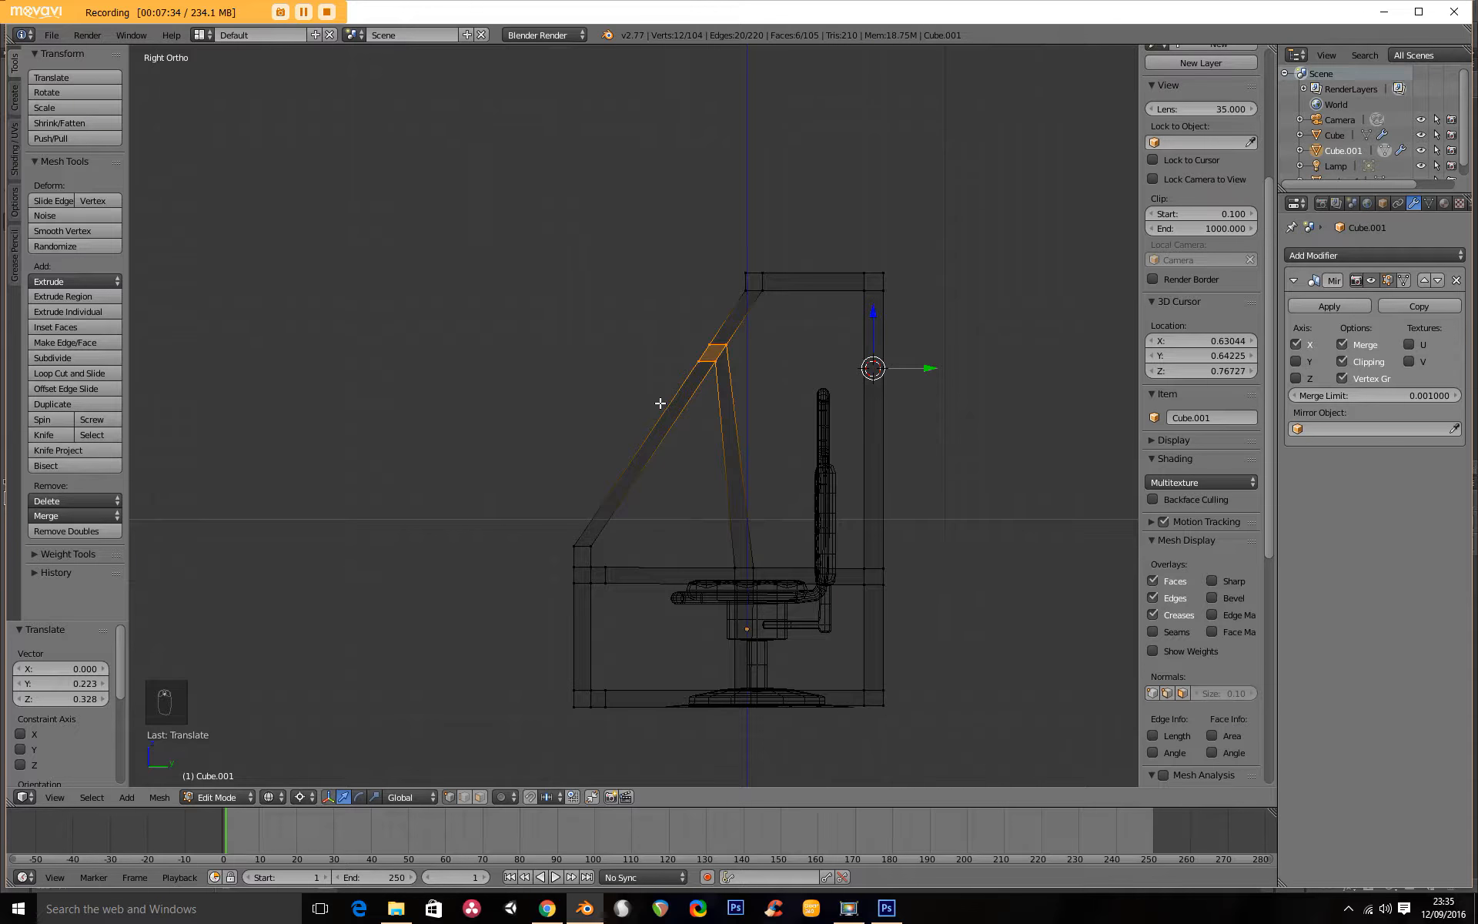
Leave edit mode and show the frame in solid shading from a front three-quarter view.
{"action": "key", "text": "Tab"}
{"action": "mouse_move", "coordinate": [634, 416]}
{"action": "middle_mouse_down"}
{"action": "mouse_move", "coordinate": [832, 439]}
{"action": "mouse_move", "coordinate": [801, 435]}
{"action": "middle_mouse_up"}
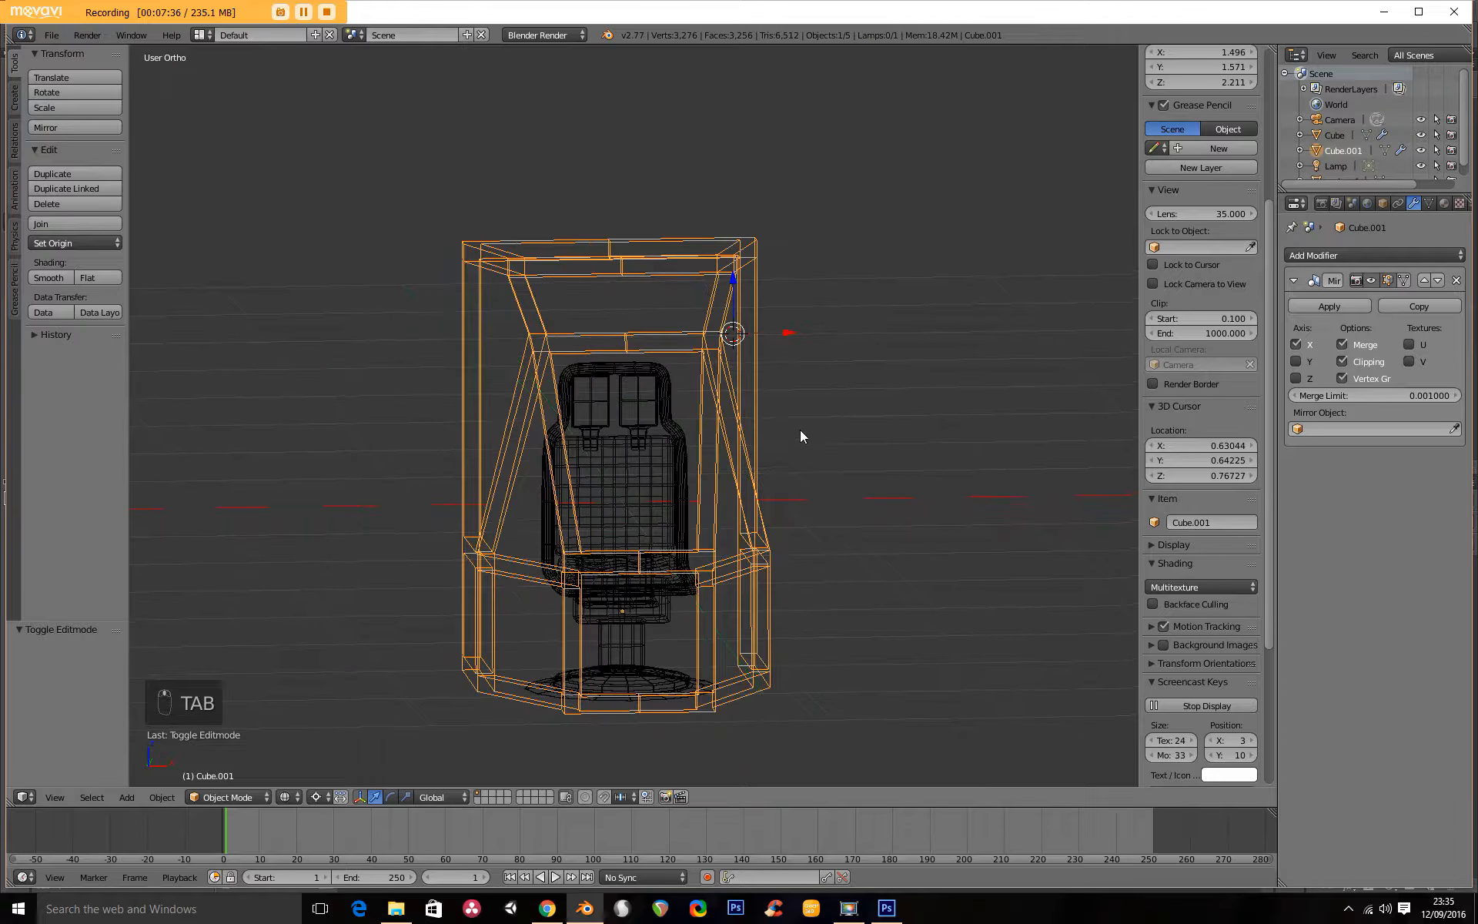
{"action": "key", "text": "z"}
{"action": "scroll", "coordinate": [755, 438], "scroll_direction": "down", "scroll_amount": 5}
{"action": "mouse_move", "coordinate": [693, 442]}
{"action": "middle_mouse_down"}
{"action": "mouse_move", "coordinate": [748, 476]}
{"action": "mouse_move", "coordinate": [661, 492]}
{"action": "middle_mouse_up"}
{"action": "scroll", "coordinate": [748, 471], "scroll_direction": "up", "scroll_amount": 6}
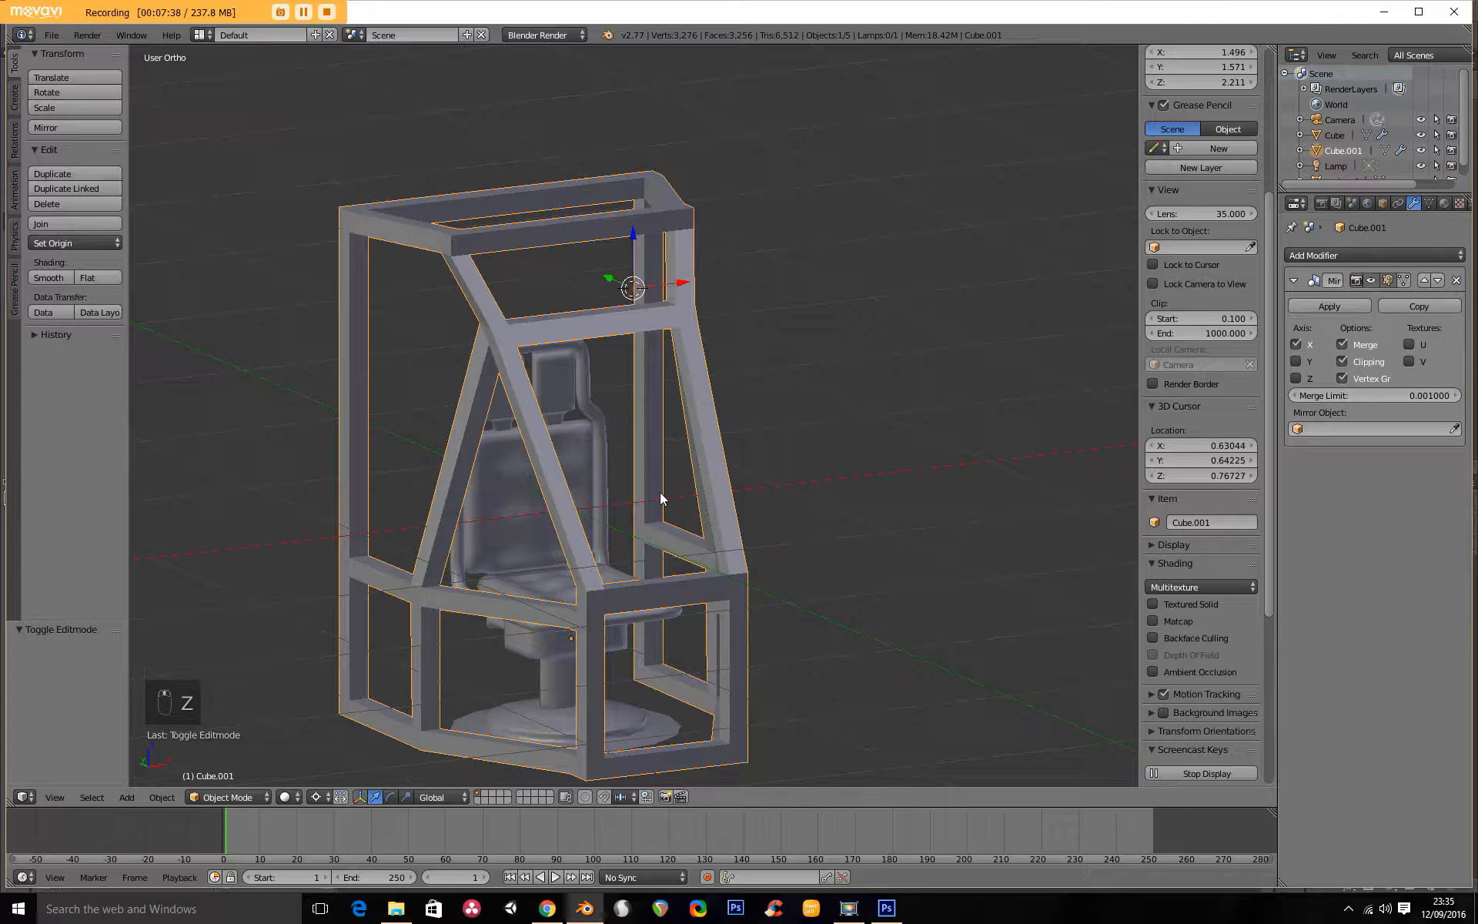
Add a Subdivision Surface modifier to the frame and set its view subdivisions to 2.
{"action": "left_click", "coordinate": [1334, 257]}
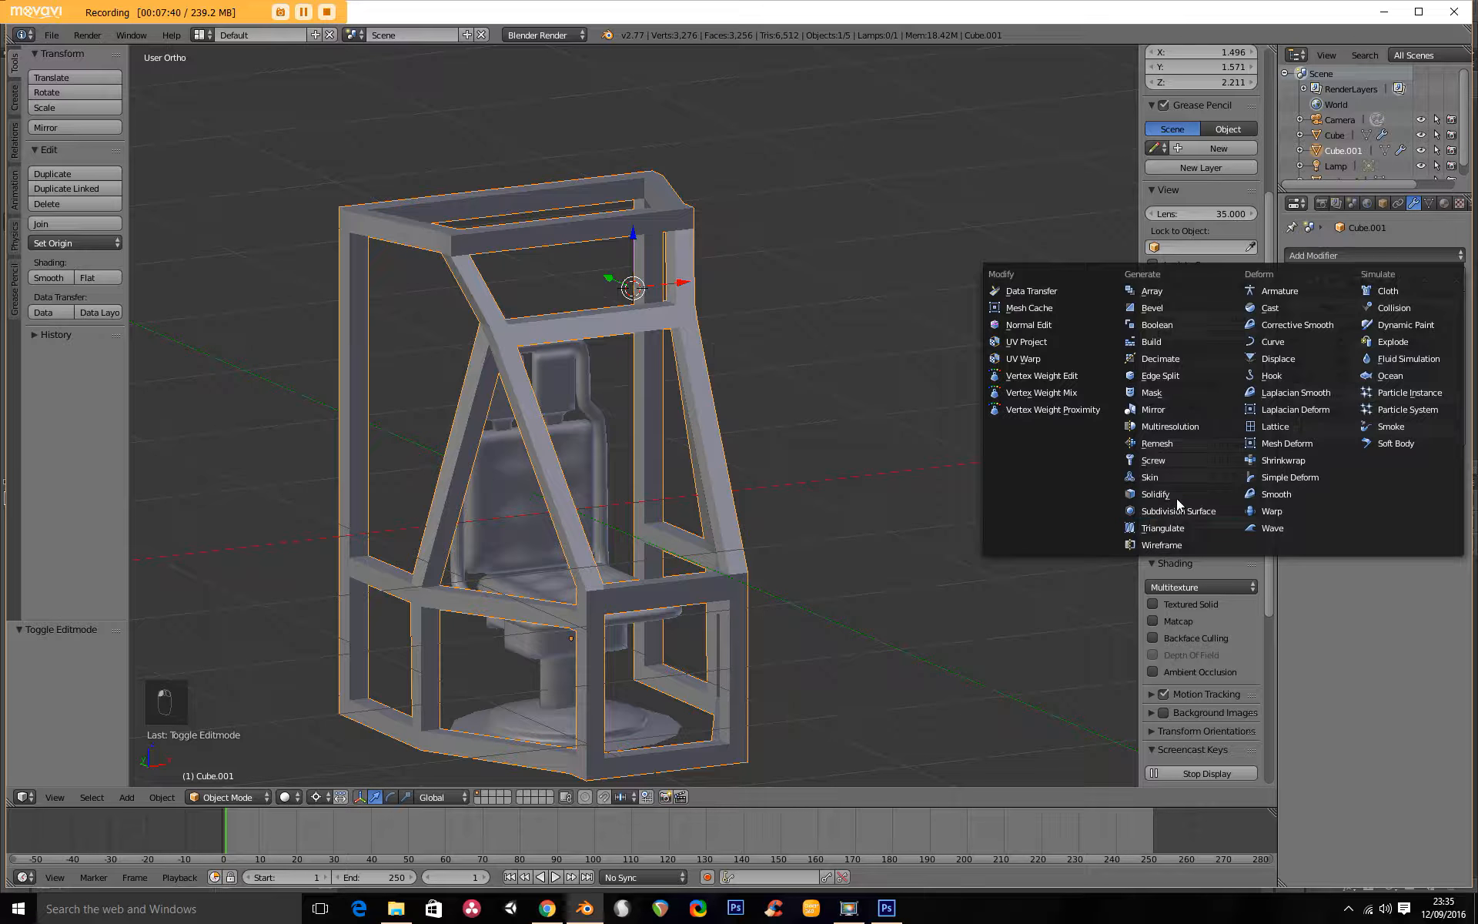
{"action": "left_click", "coordinate": [1125, 511]}
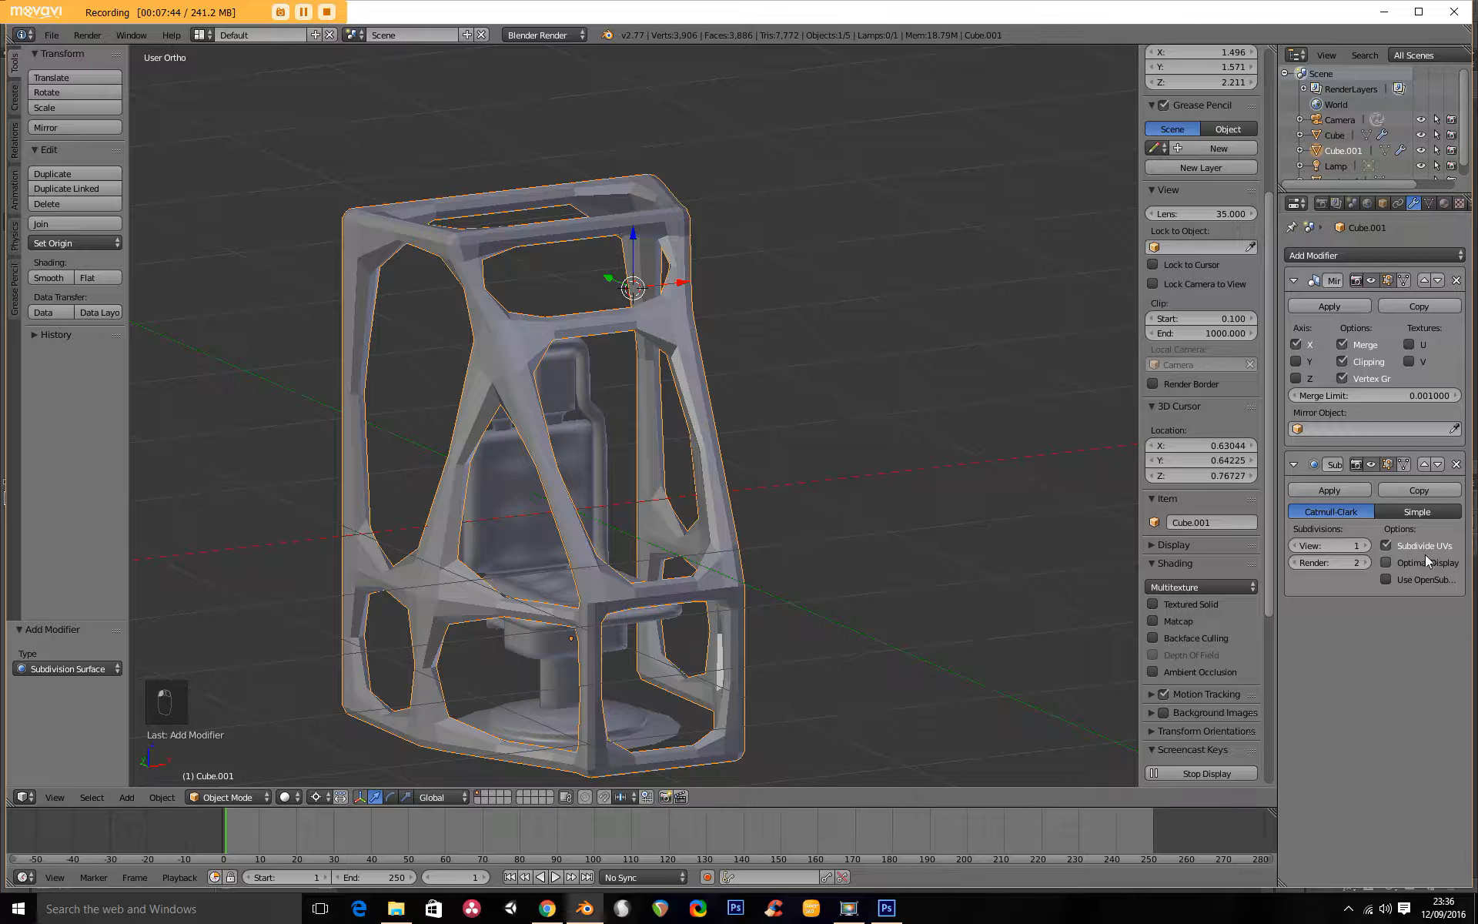
{"action": "left_click", "coordinate": [1365, 546]}
{"action": "middle_click_drag", "start_coordinate": [1001, 516], "coordinate": [535, 476]}
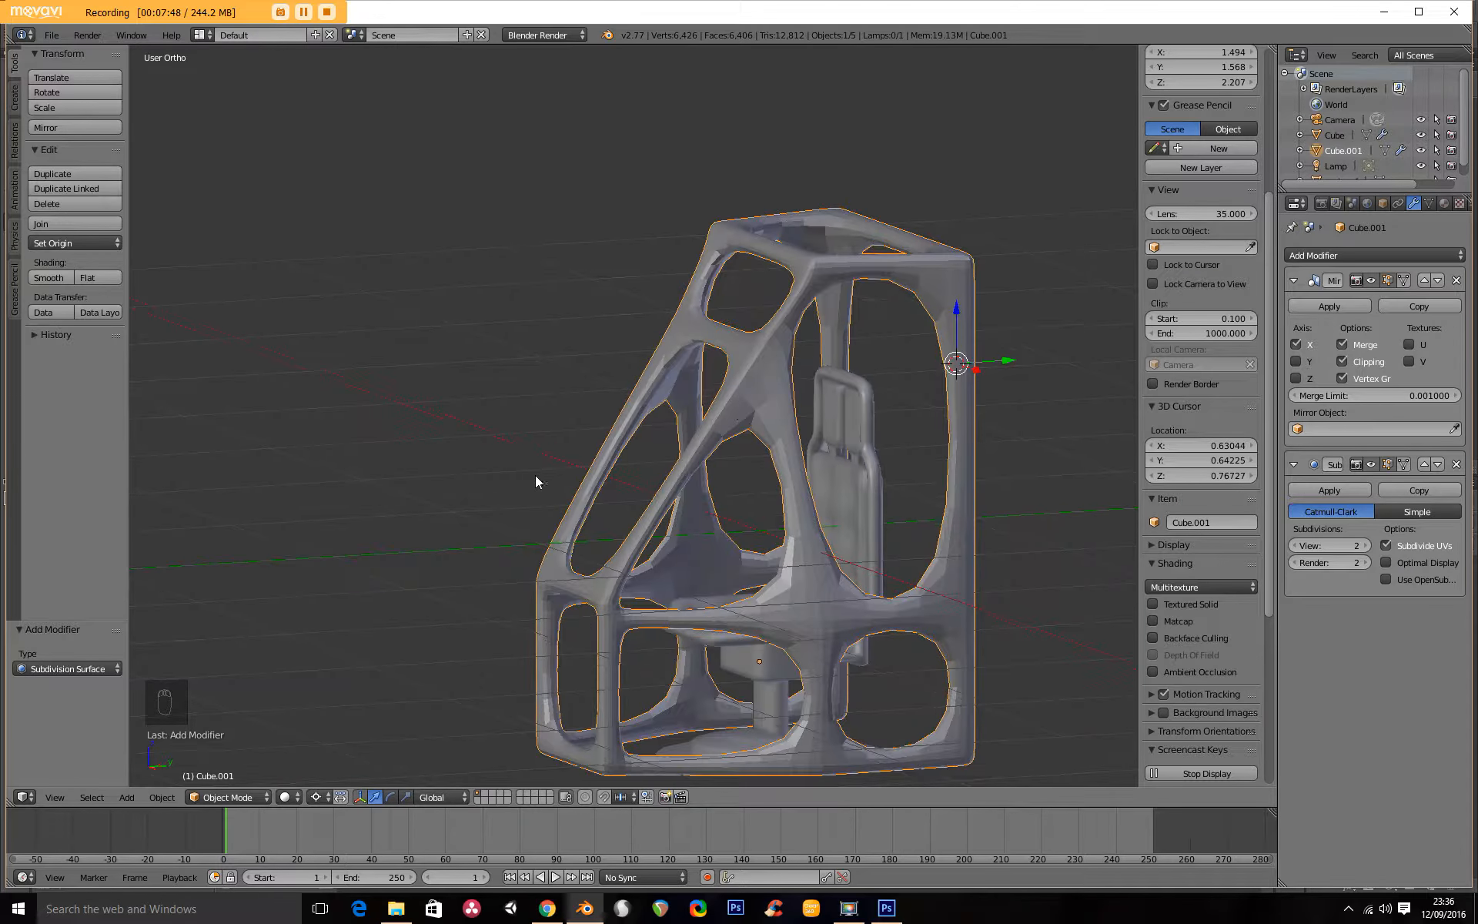
Set the frame to smooth shading and inspect it from several sides.
{"action": "left_click", "coordinate": [35, 273]}
{"action": "scroll", "coordinate": [562, 362], "scroll_direction": "up", "scroll_amount": 3}
{"action": "mouse_move", "coordinate": [584, 371]}
{"action": "middle_mouse_down"}
{"action": "mouse_move", "coordinate": [708, 422]}
{"action": "mouse_move", "coordinate": [781, 409]}
{"action": "mouse_move", "coordinate": [717, 414]}
{"action": "middle_mouse_up"}
{"action": "scroll", "coordinate": [415, 347], "scroll_direction": "down", "scroll_amount": 3}
{"action": "middle_click_drag", "start_coordinate": [277, 314], "coordinate": [343, 346]}
{"action": "scroll", "coordinate": [477, 384], "scroll_direction": "up", "scroll_amount": 3}
Enter edit mode and add a loop cut on the sloping bar just below the crossbar joint.
{"action": "key", "text": "Tab"}
{"action": "middle_click_drag", "start_coordinate": [611, 374], "coordinate": [518, 372]}
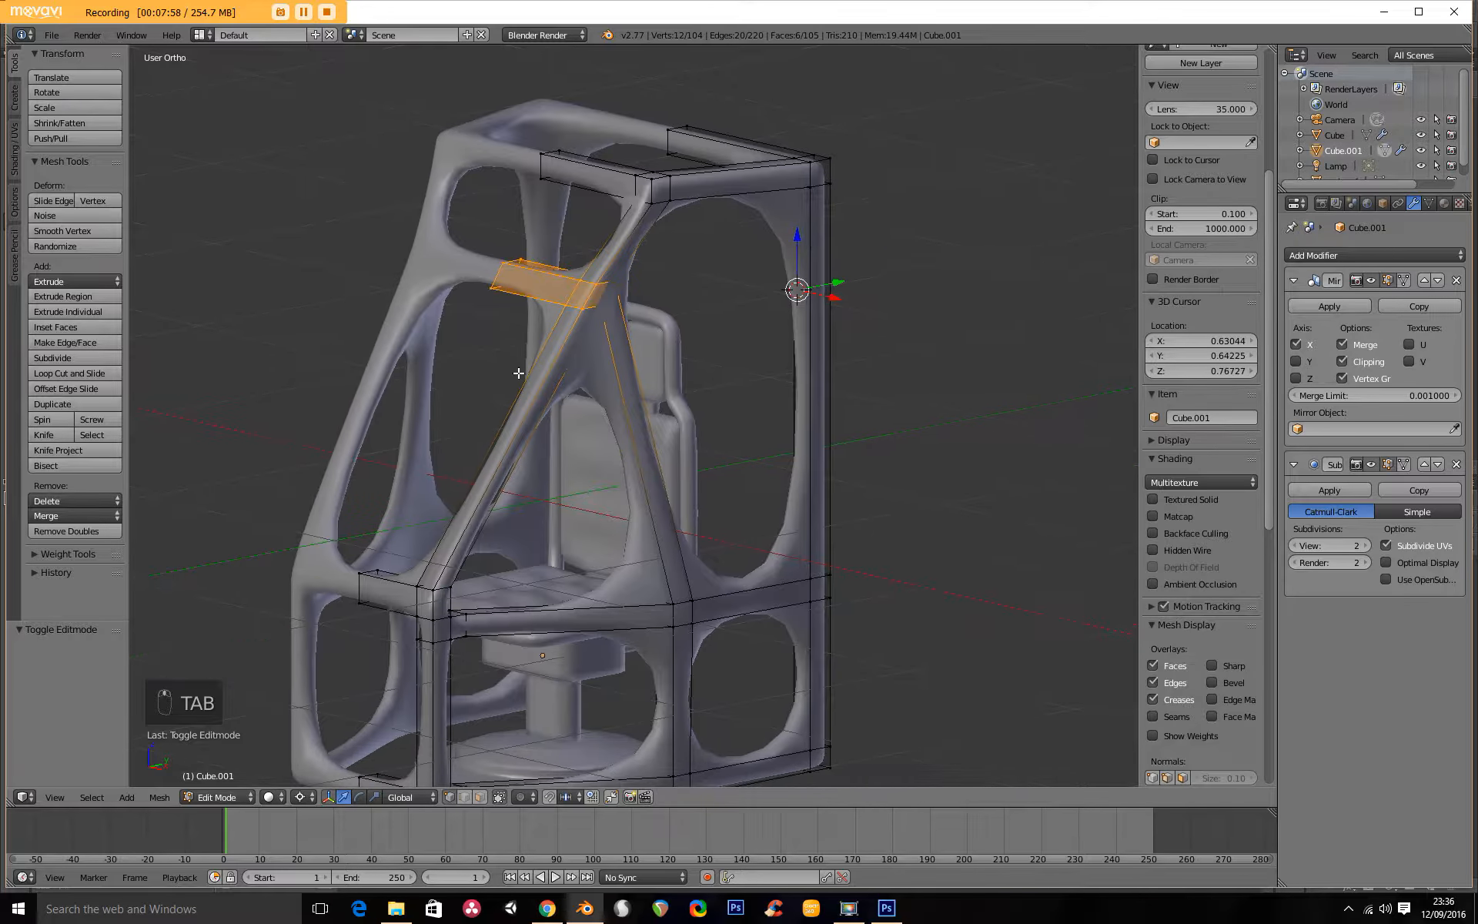
{"action": "scroll", "coordinate": [519, 374], "scroll_direction": "up", "scroll_amount": 2}
{"action": "key", "text": "ctrl+r"}
{"action": "left_click", "coordinate": [463, 435]}
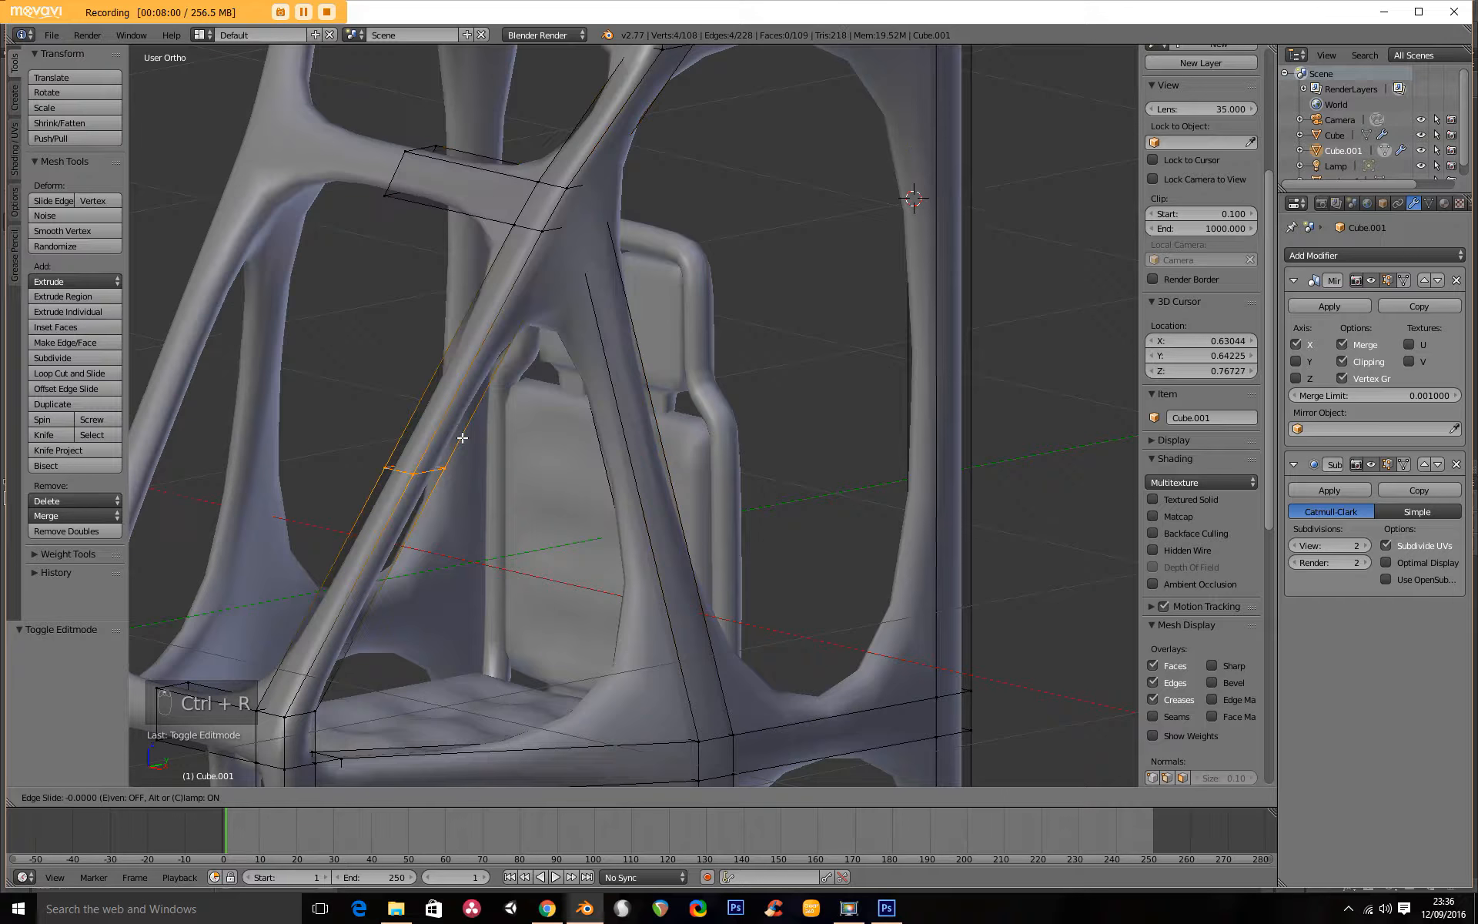
{"action": "left_click", "coordinate": [600, 224]}
Add loop cuts beside the joint on the crossbar's outer end and on the diagonal brace's upper end.
{"action": "key", "text": "ctrl+r"}
{"action": "left_click", "coordinate": [501, 171]}
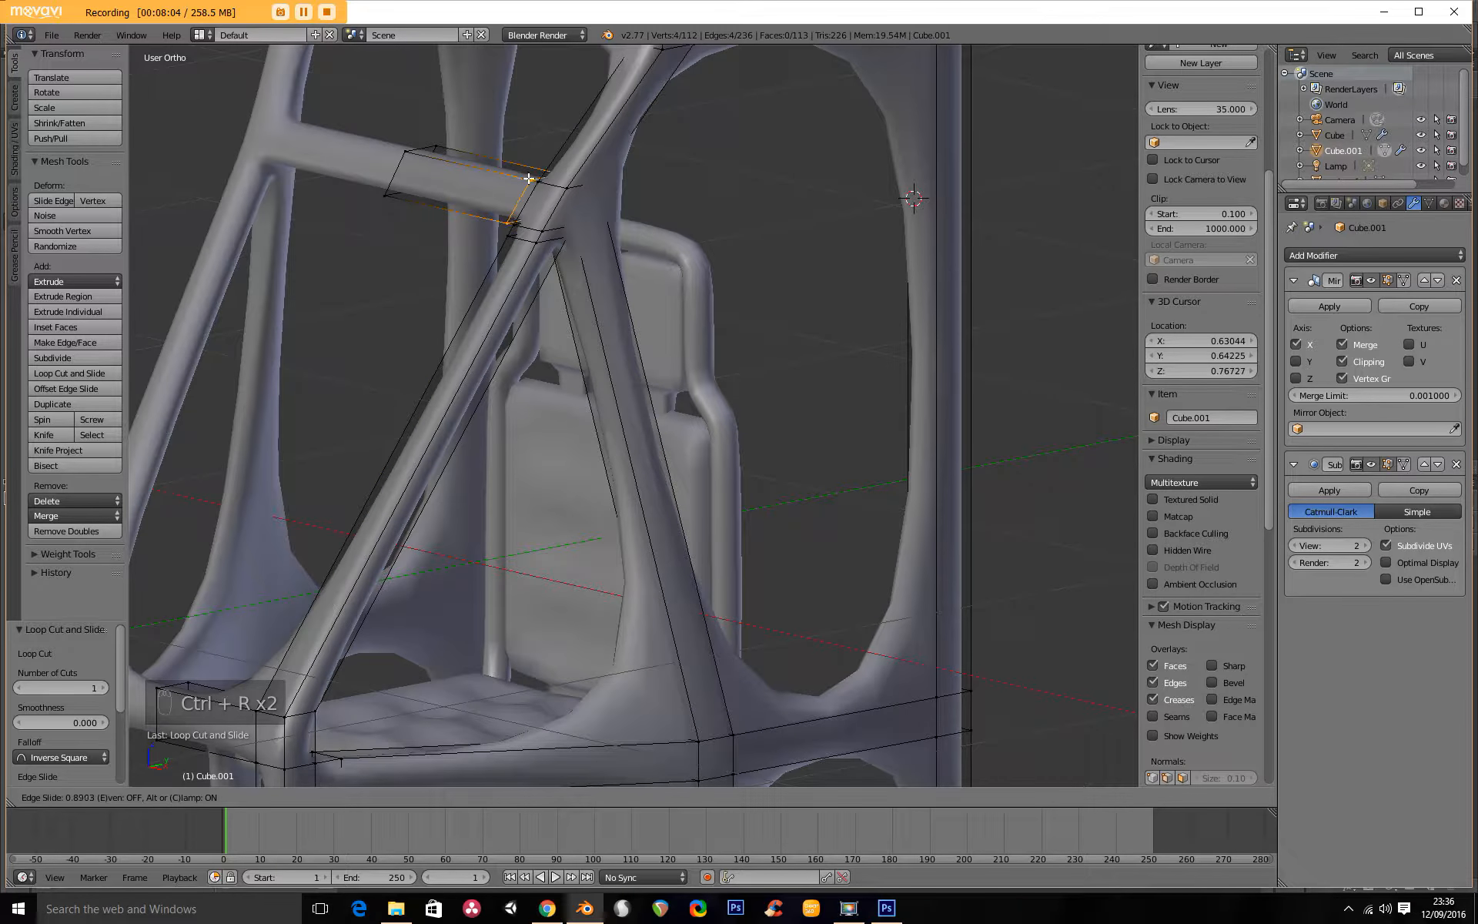
{"action": "left_click", "coordinate": [531, 180]}
{"action": "key", "text": "ctrl+r"}
{"action": "left_click", "coordinate": [612, 323]}
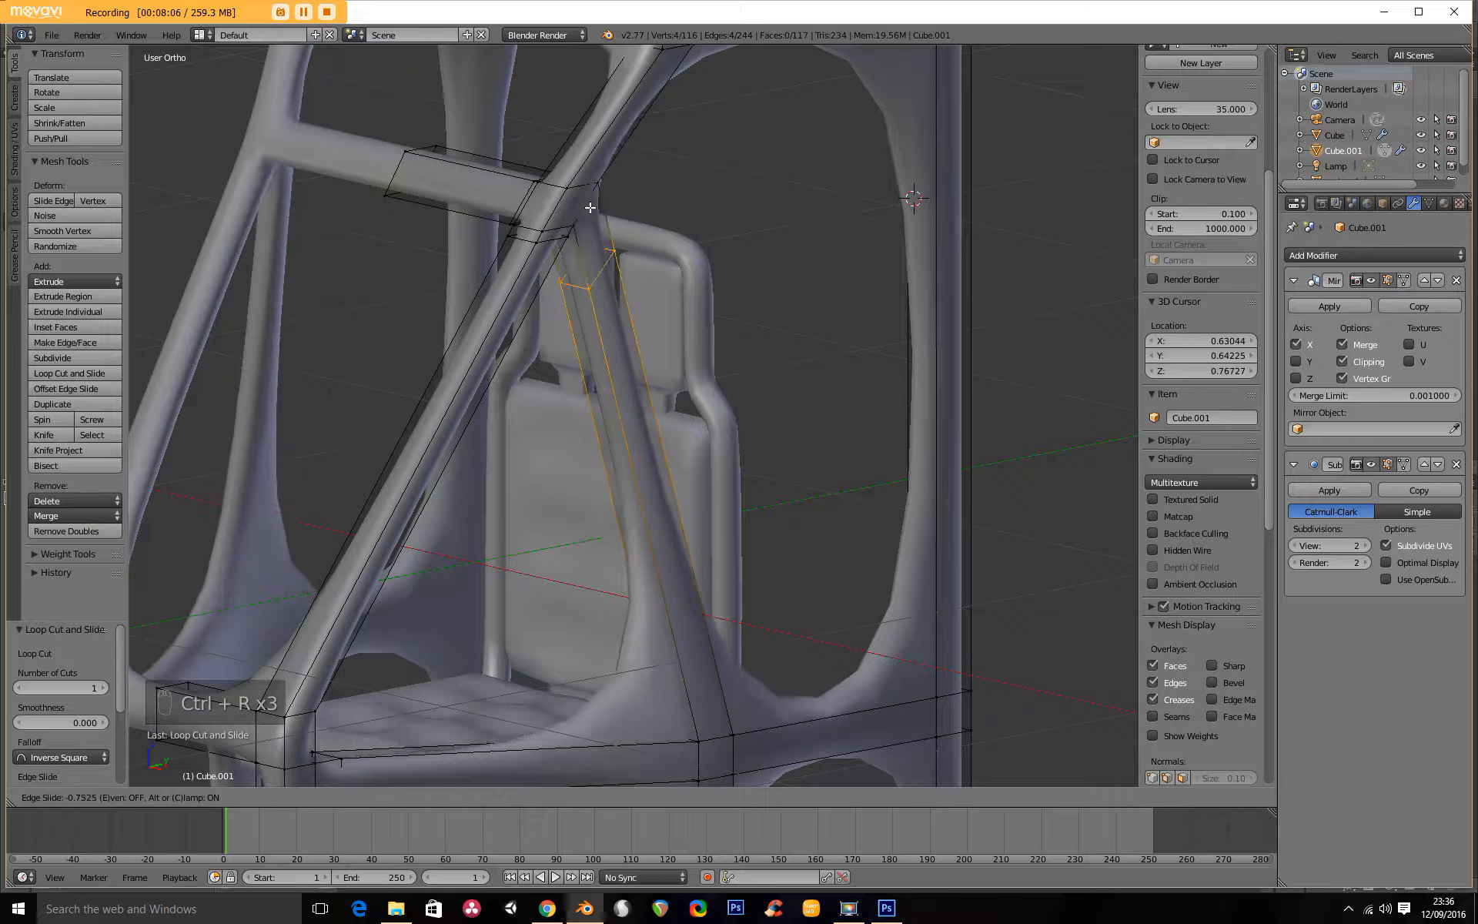
{"action": "left_click", "coordinate": [599, 208]}
{"action": "scroll", "coordinate": [616, 324], "scroll_direction": "down", "scroll_amount": 3}
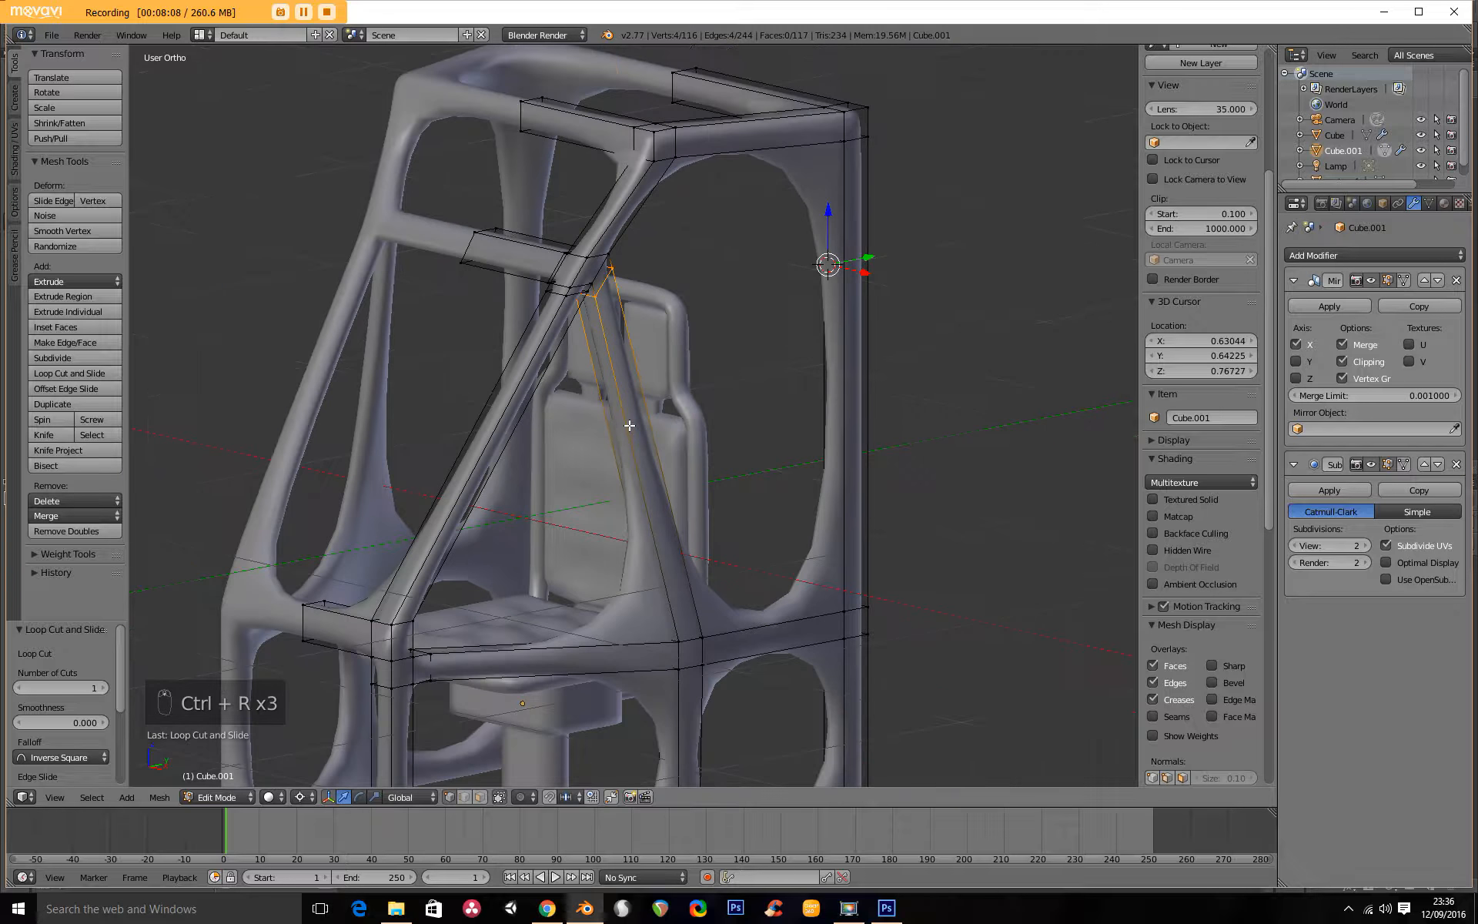
Add loop cuts close to the lower ends of the diagonal brace and the sloping bar.
{"action": "key", "text": "ctrl+r"}
{"action": "left_click", "coordinate": [627, 428]}
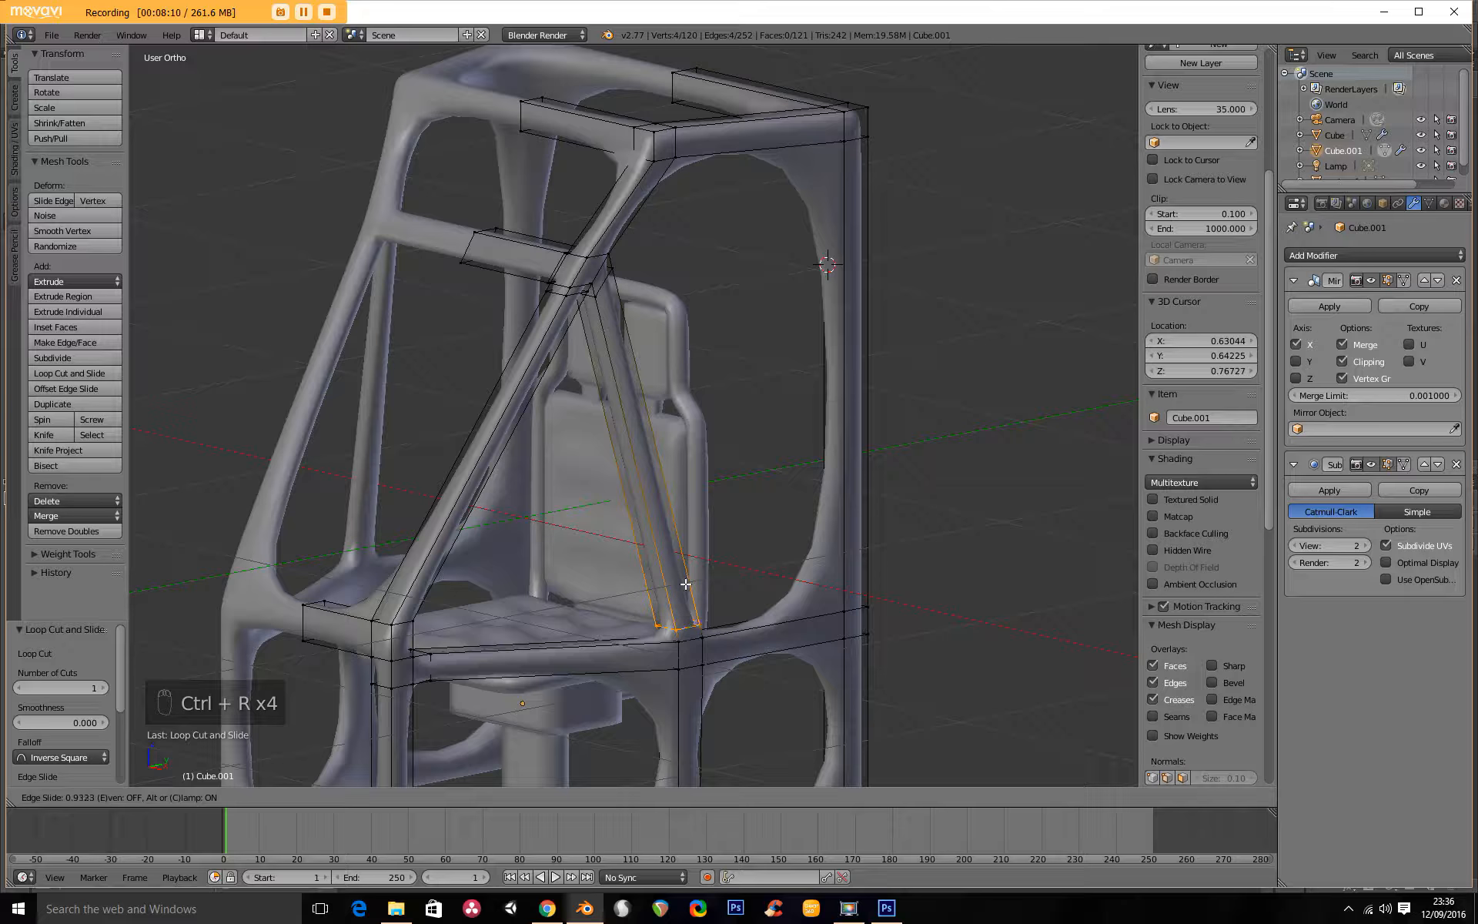
{"action": "left_click", "coordinate": [685, 584]}
{"action": "key", "text": "ctrl+r"}
{"action": "left_click", "coordinate": [443, 505]}
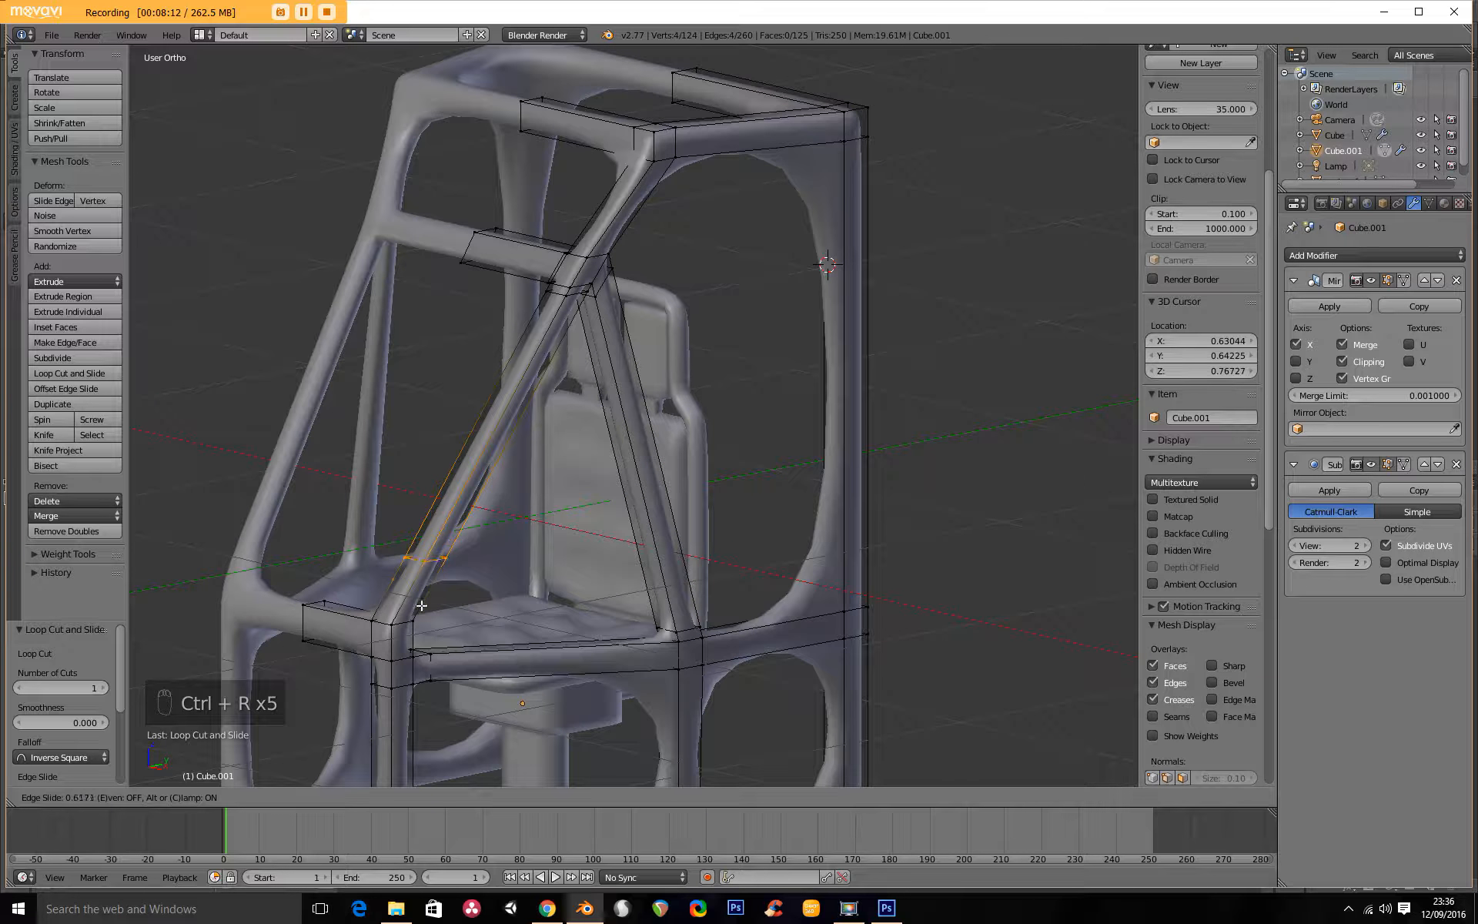
{"action": "left_click", "coordinate": [399, 656]}
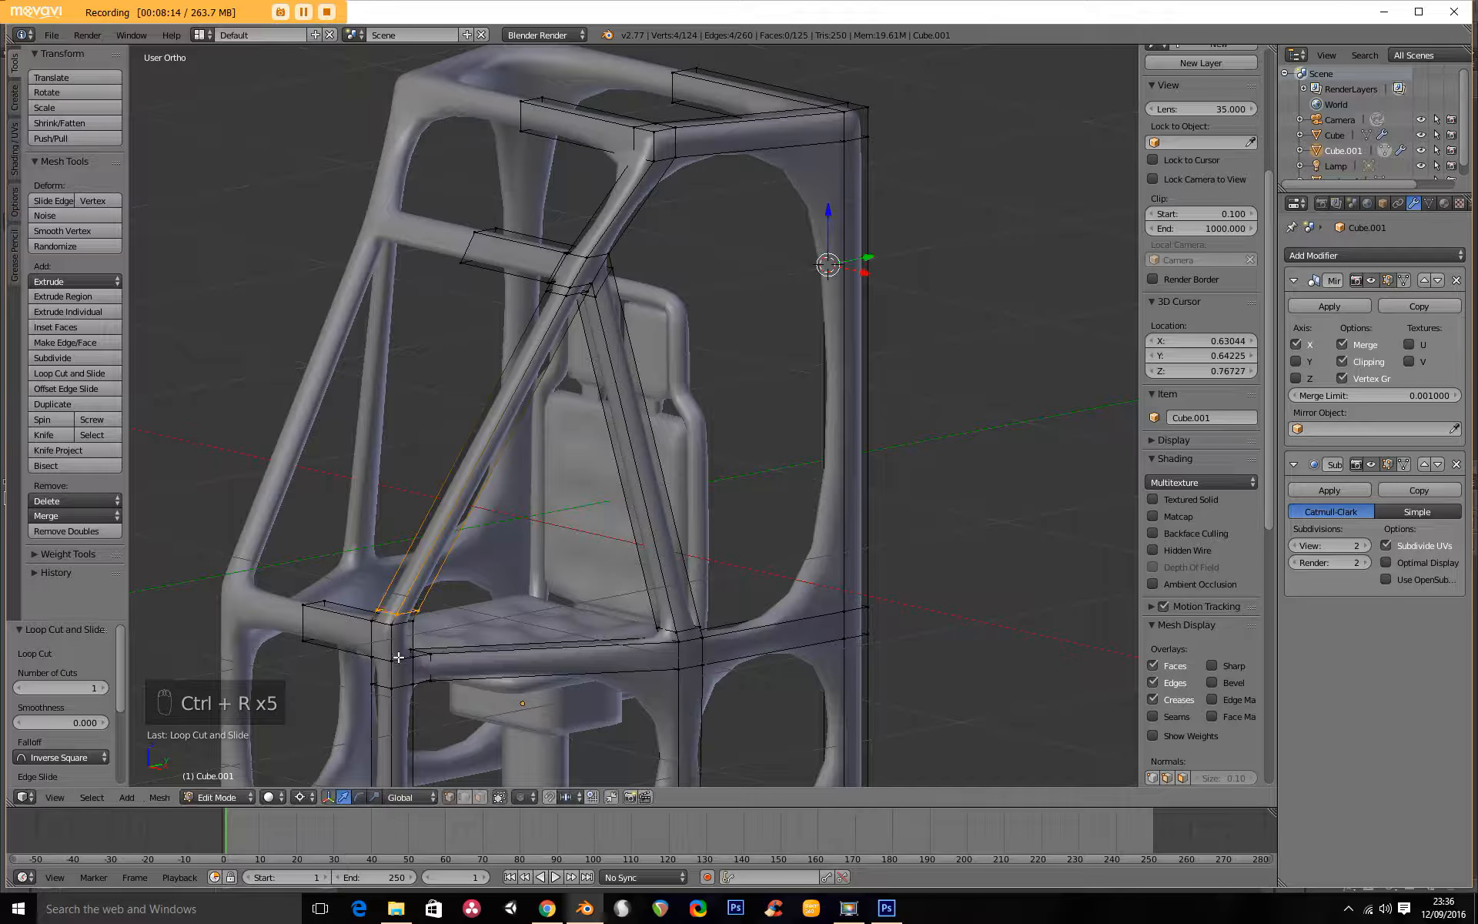
Add loop cuts near the lower and upper ends of the rear post's upper section.
{"action": "key", "text": "ctrl+r"}
{"action": "left_click", "coordinate": [843, 555]}
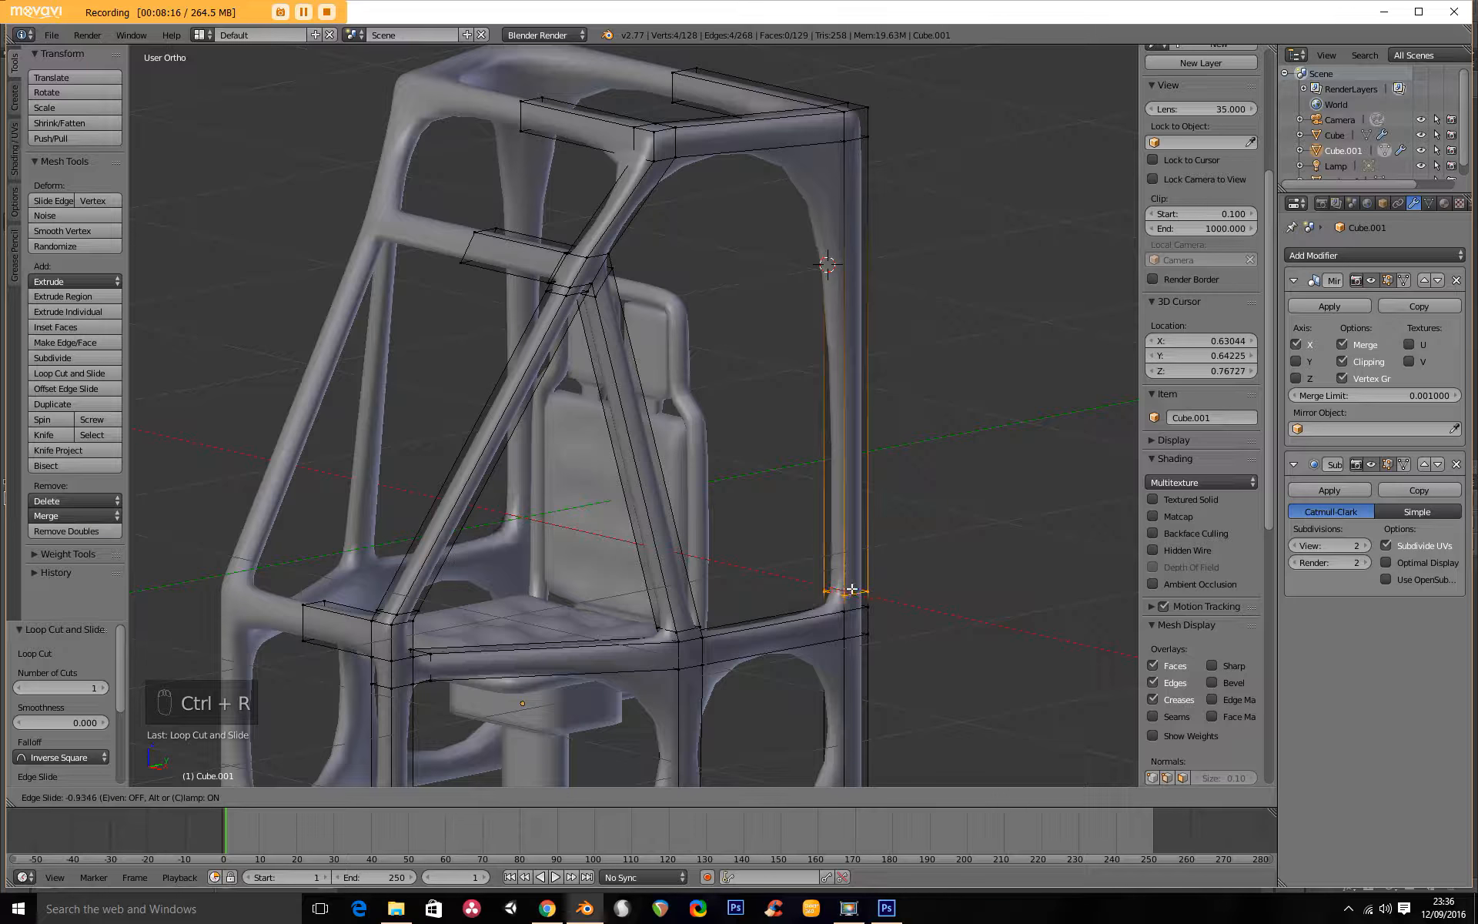
{"action": "left_click", "coordinate": [854, 594]}
{"action": "key", "text": "ctrl+r"}
{"action": "left_click", "coordinate": [844, 247]}
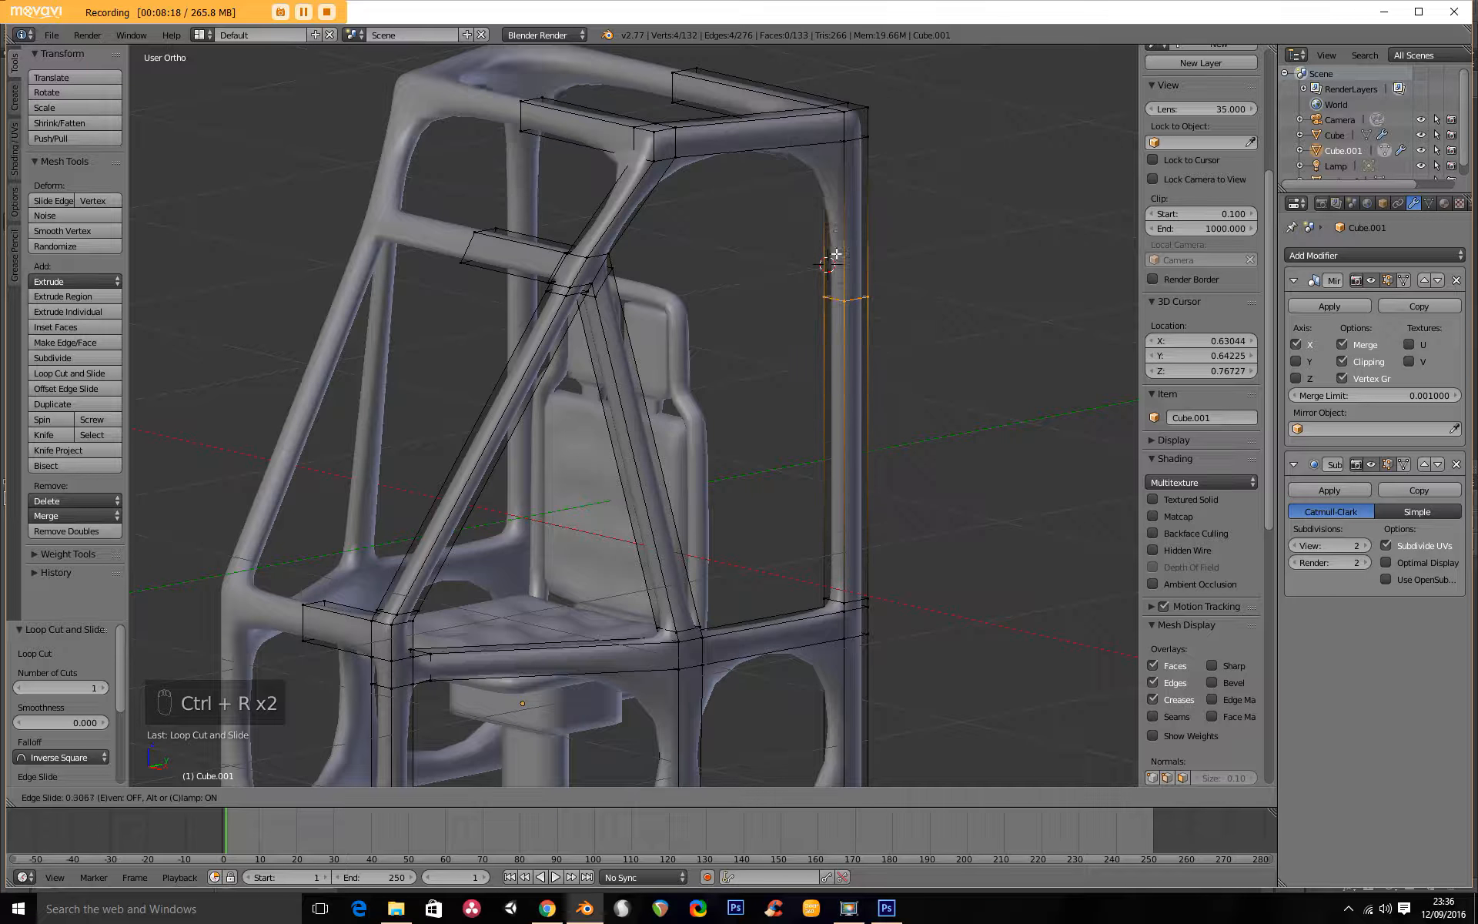
{"action": "left_click", "coordinate": [846, 142]}
Add loop cuts at the front end of the top side rail and the outer end of the front top crossbar.
{"action": "key", "text": "ctrl+r"}
{"action": "left_click", "coordinate": [714, 138]}
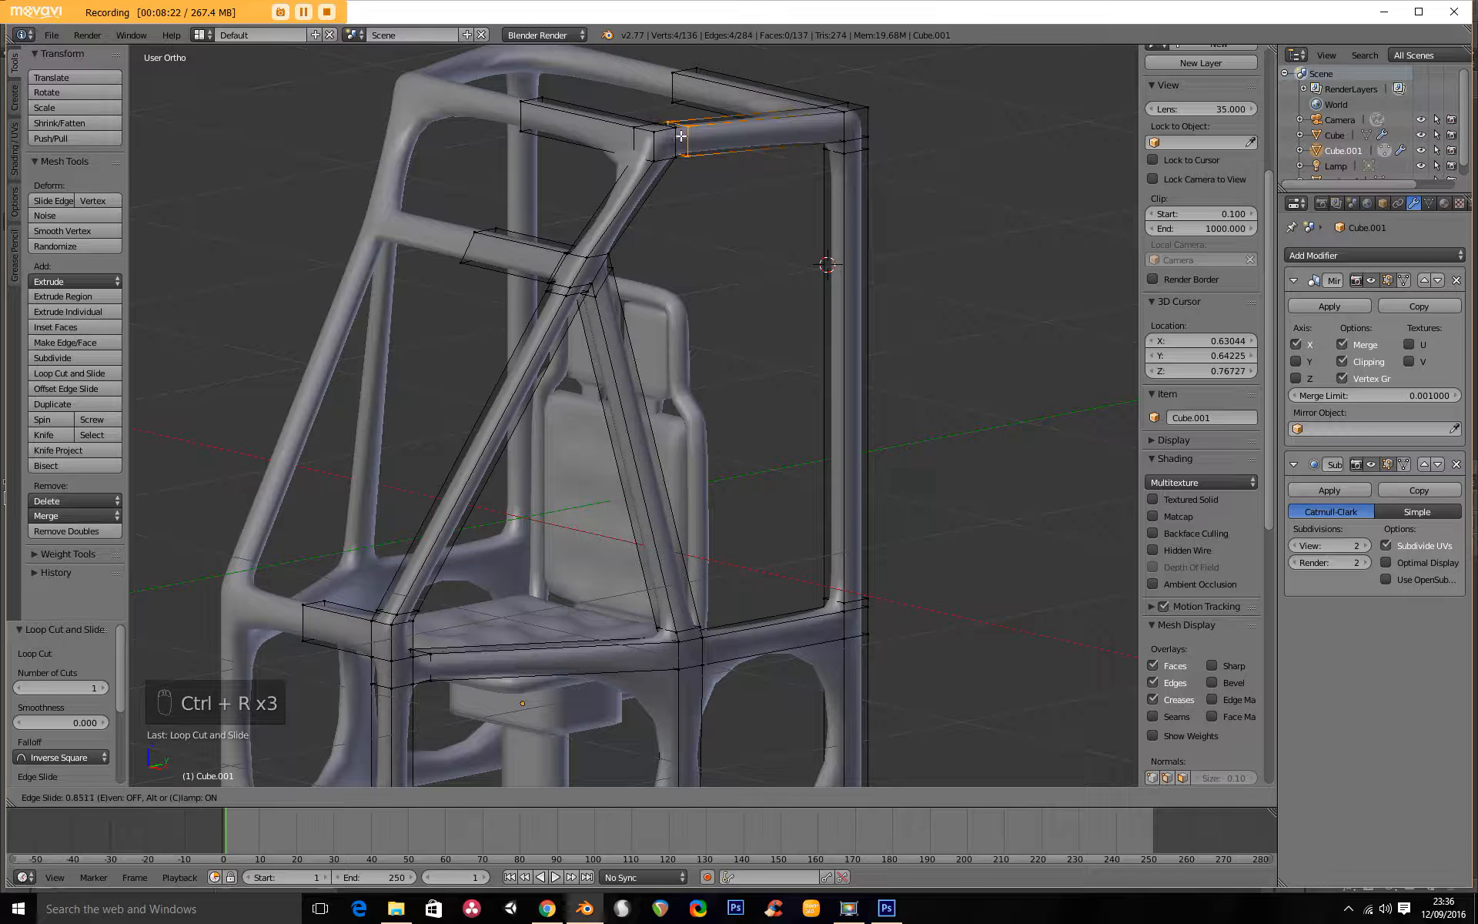
{"action": "left_click", "coordinate": [682, 136]}
{"action": "key", "text": "ctrl+r"}
{"action": "left_click", "coordinate": [566, 119]}
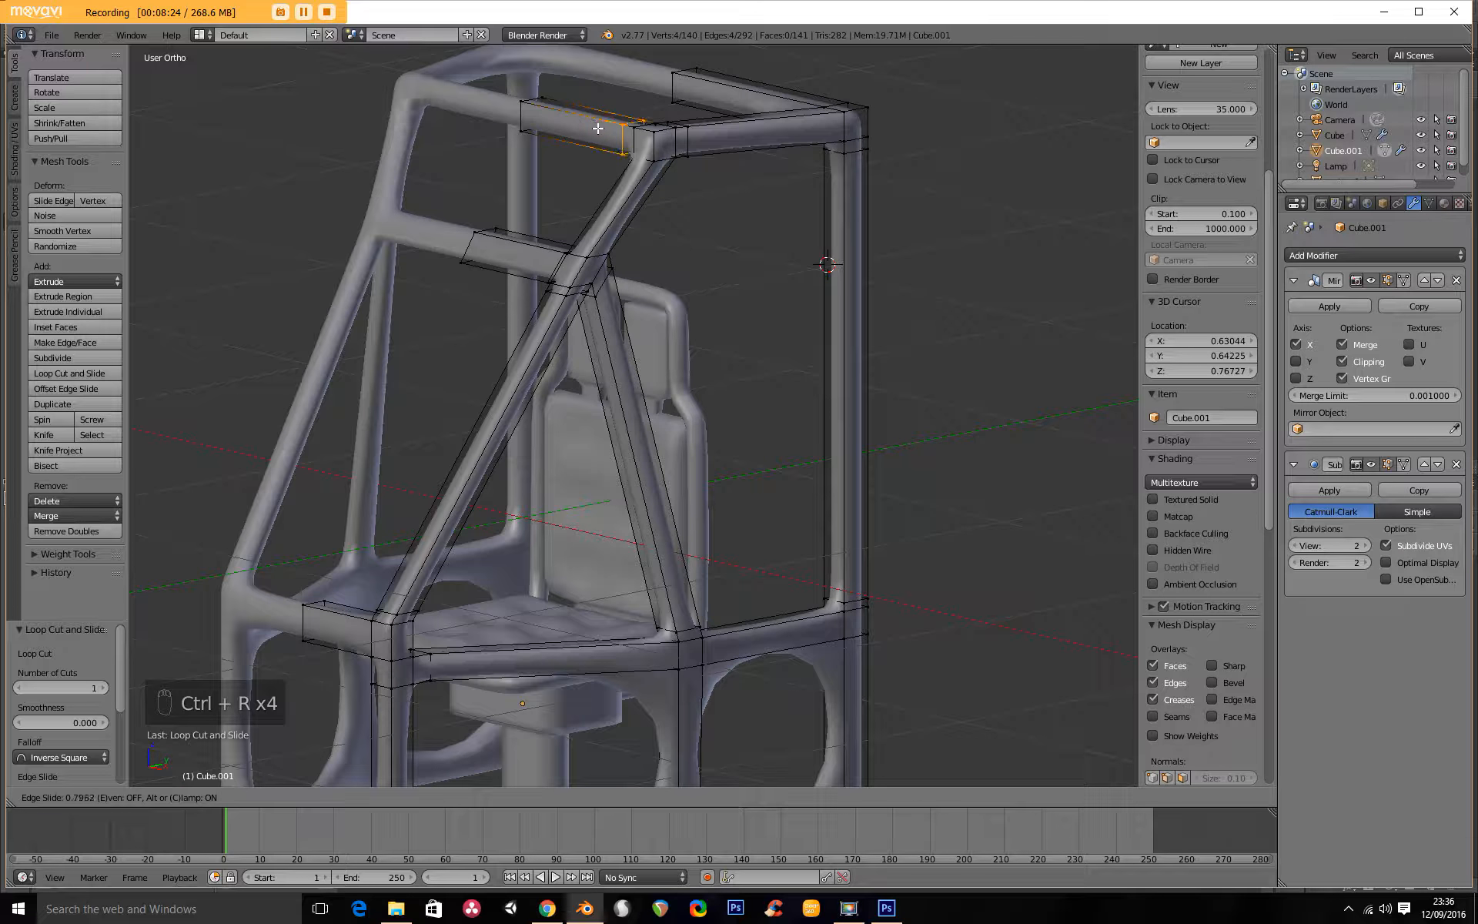
{"action": "left_click", "coordinate": [605, 132]}
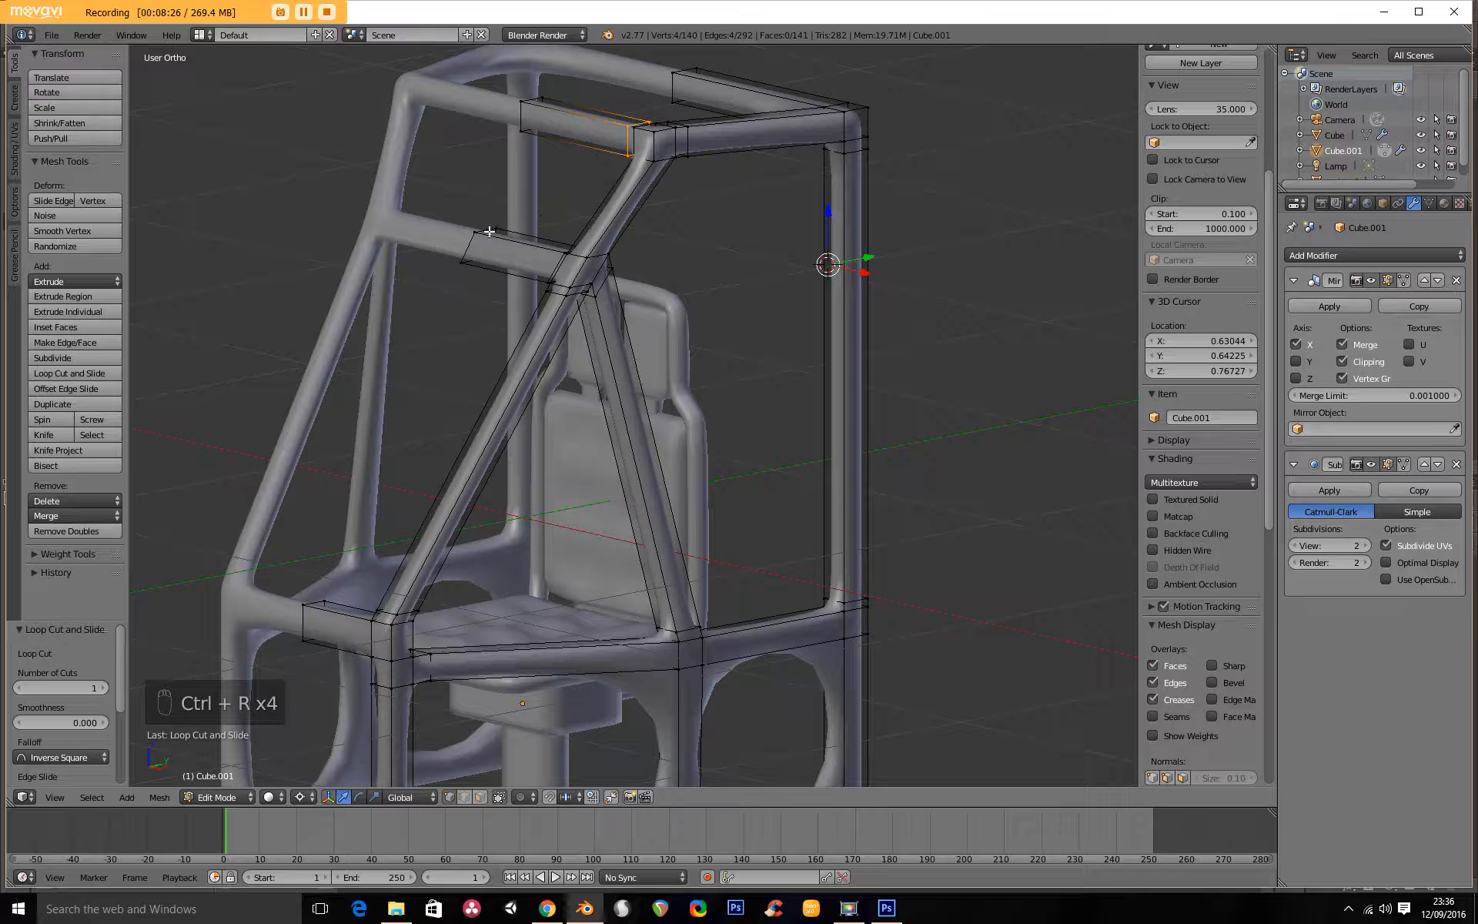
Add loop cuts at both ends of the middle side rail's section between the side post and rear post.
{"action": "middle_click_drag", "start_coordinate": [797, 639], "coordinate": [772, 261], "text": "shift"}
{"action": "middle_click_drag", "start_coordinate": [789, 408], "coordinate": [634, 544]}
{"action": "scroll", "coordinate": [819, 390], "scroll_direction": "up", "scroll_amount": 3}
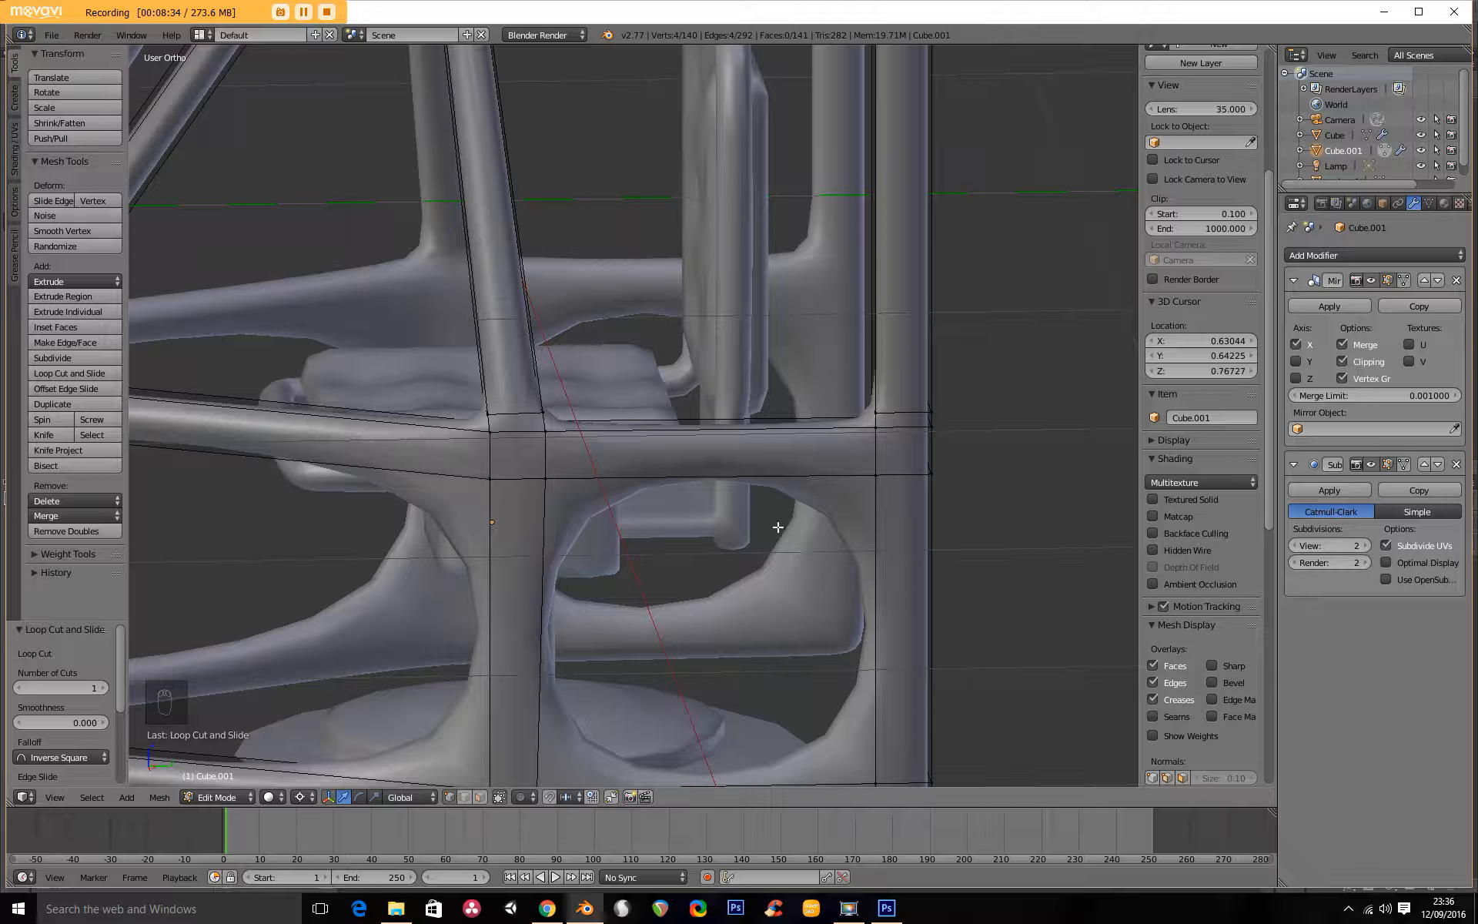
{"action": "key", "text": "ctrl+r"}
{"action": "left_click", "coordinate": [759, 496]}
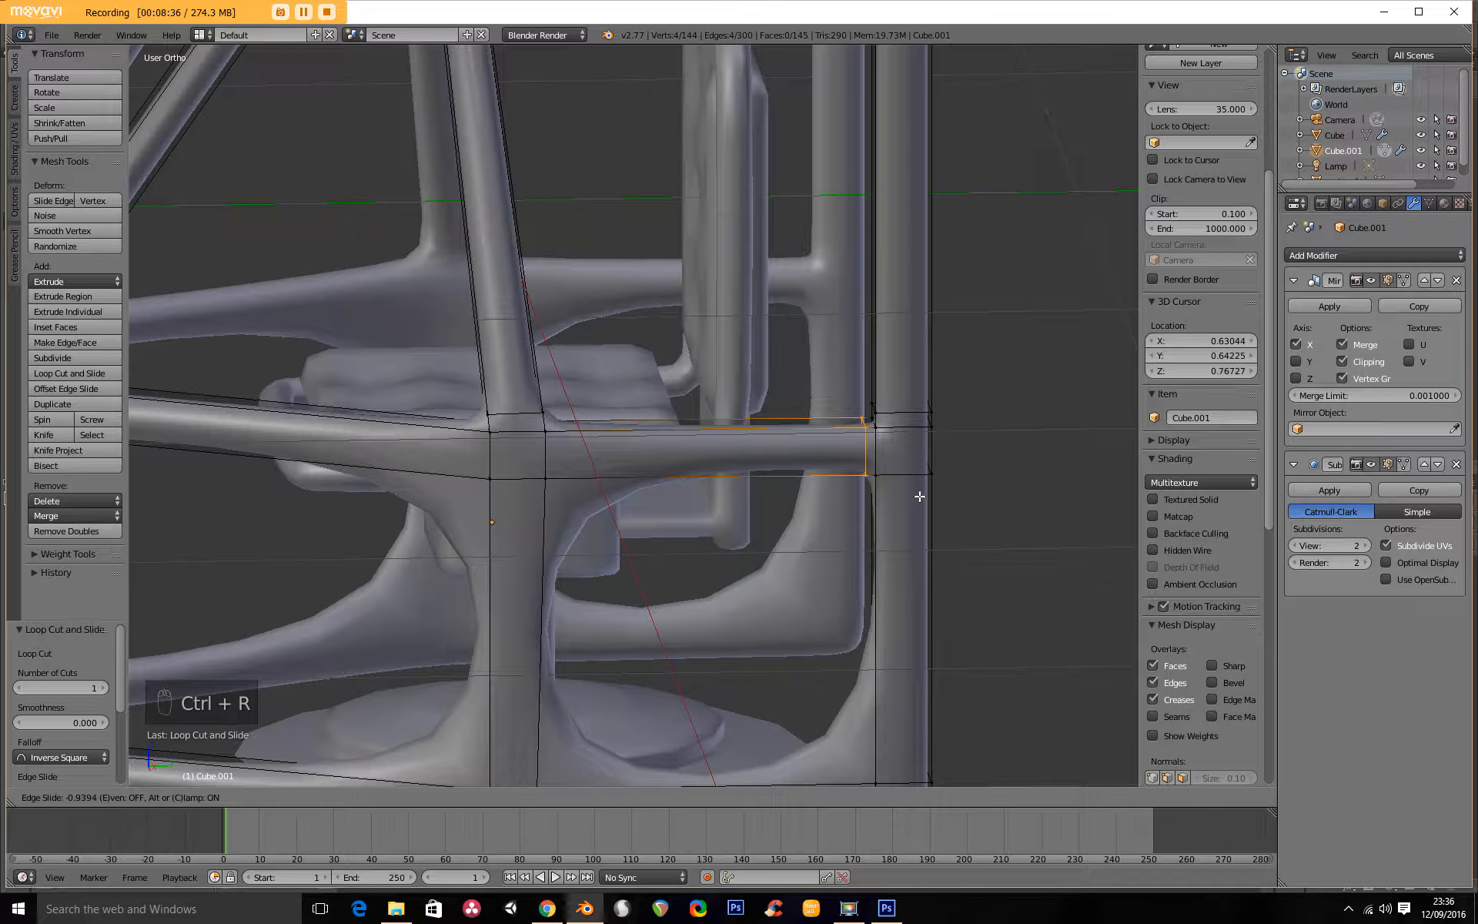
{"action": "left_click", "coordinate": [922, 497]}
{"action": "key", "text": "ctrl+r"}
{"action": "left_click", "coordinate": [697, 477]}
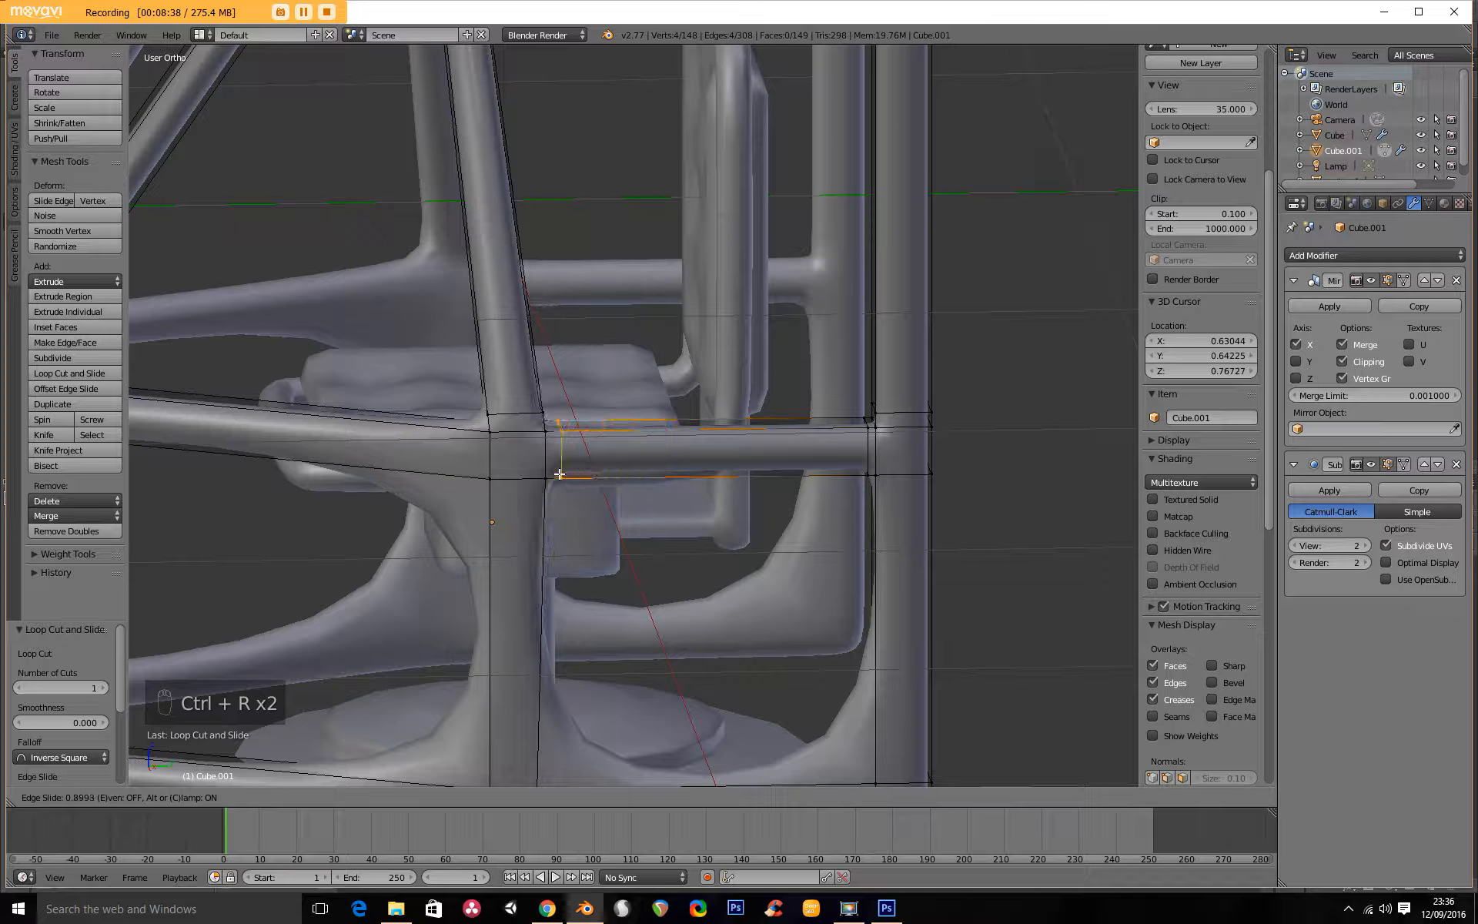
{"action": "left_click", "coordinate": [554, 473]}
Add a loop cut on the middle side rail's front section, tight against the side post.
{"action": "key", "text": "ctrl+r"}
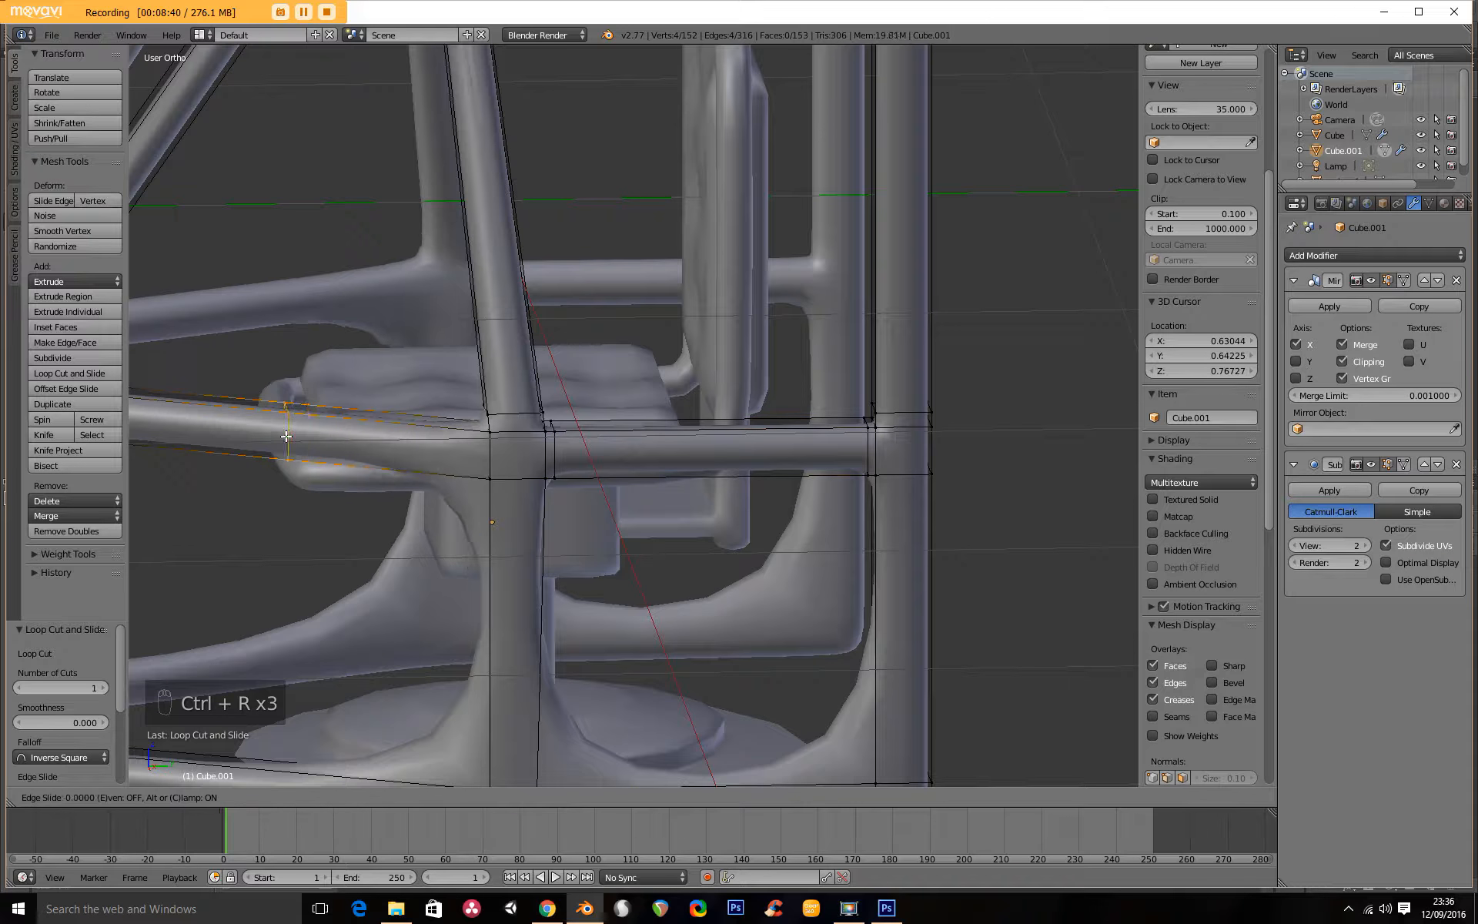
{"action": "left_click", "coordinate": [289, 439]}
{"action": "left_click", "coordinate": [479, 453]}
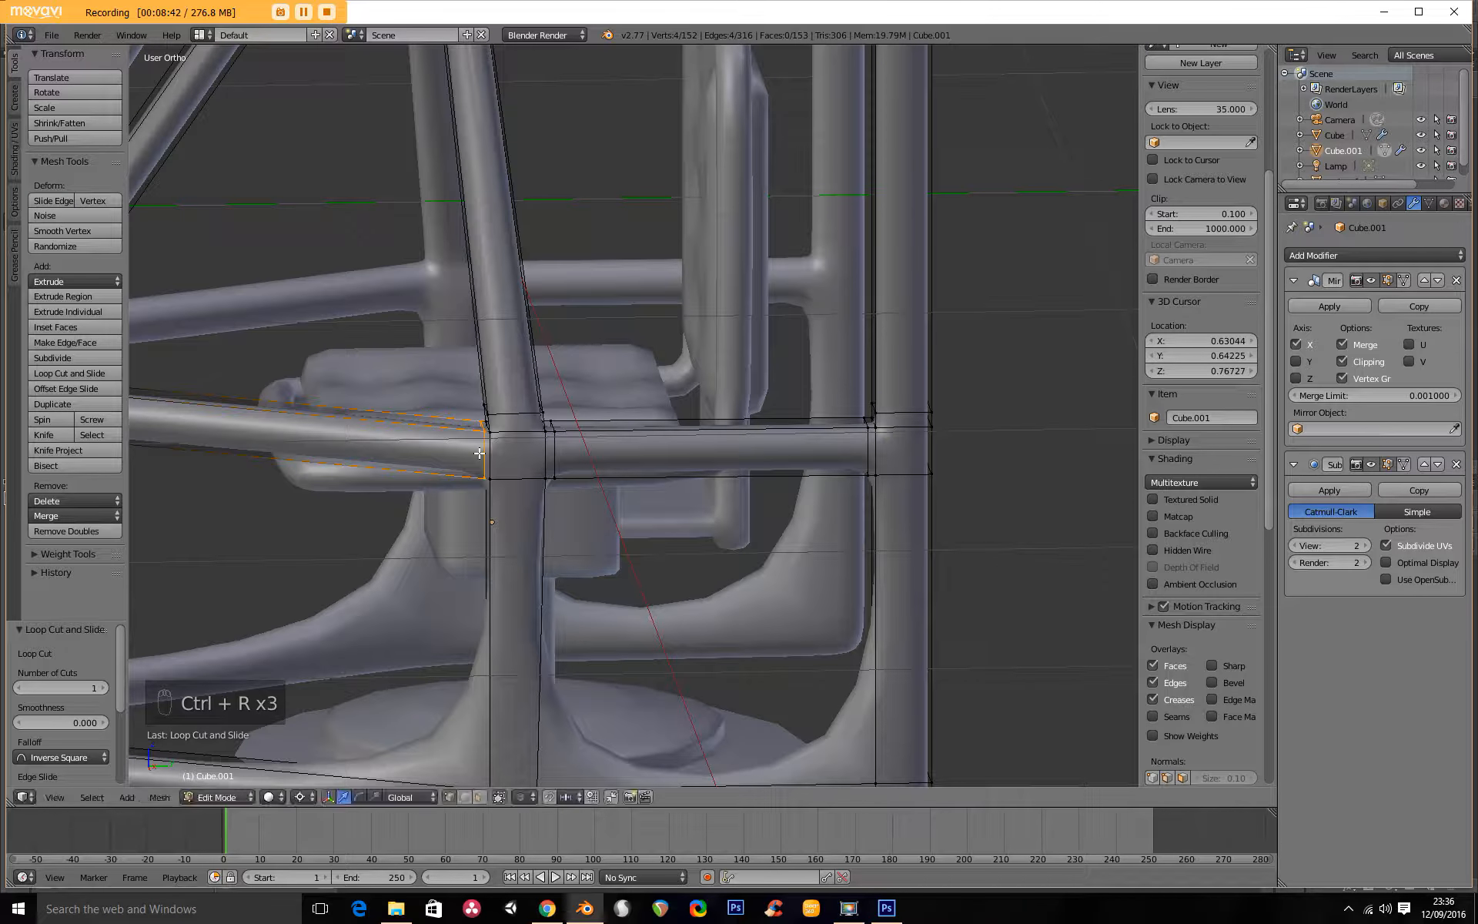
Add loop cuts near the lower and upper ends of the side post below the middle rail.
{"action": "key", "text": "ctrl+r"}
{"action": "left_click", "coordinate": [545, 585]}
{"action": "left_click", "coordinate": [565, 712]}
{"action": "key", "text": "ctrl+r"}
{"action": "left_click", "coordinate": [519, 588]}
{"action": "left_click", "coordinate": [523, 472]}
{"action": "scroll", "coordinate": [763, 559], "scroll_direction": "down", "scroll_amount": 1}
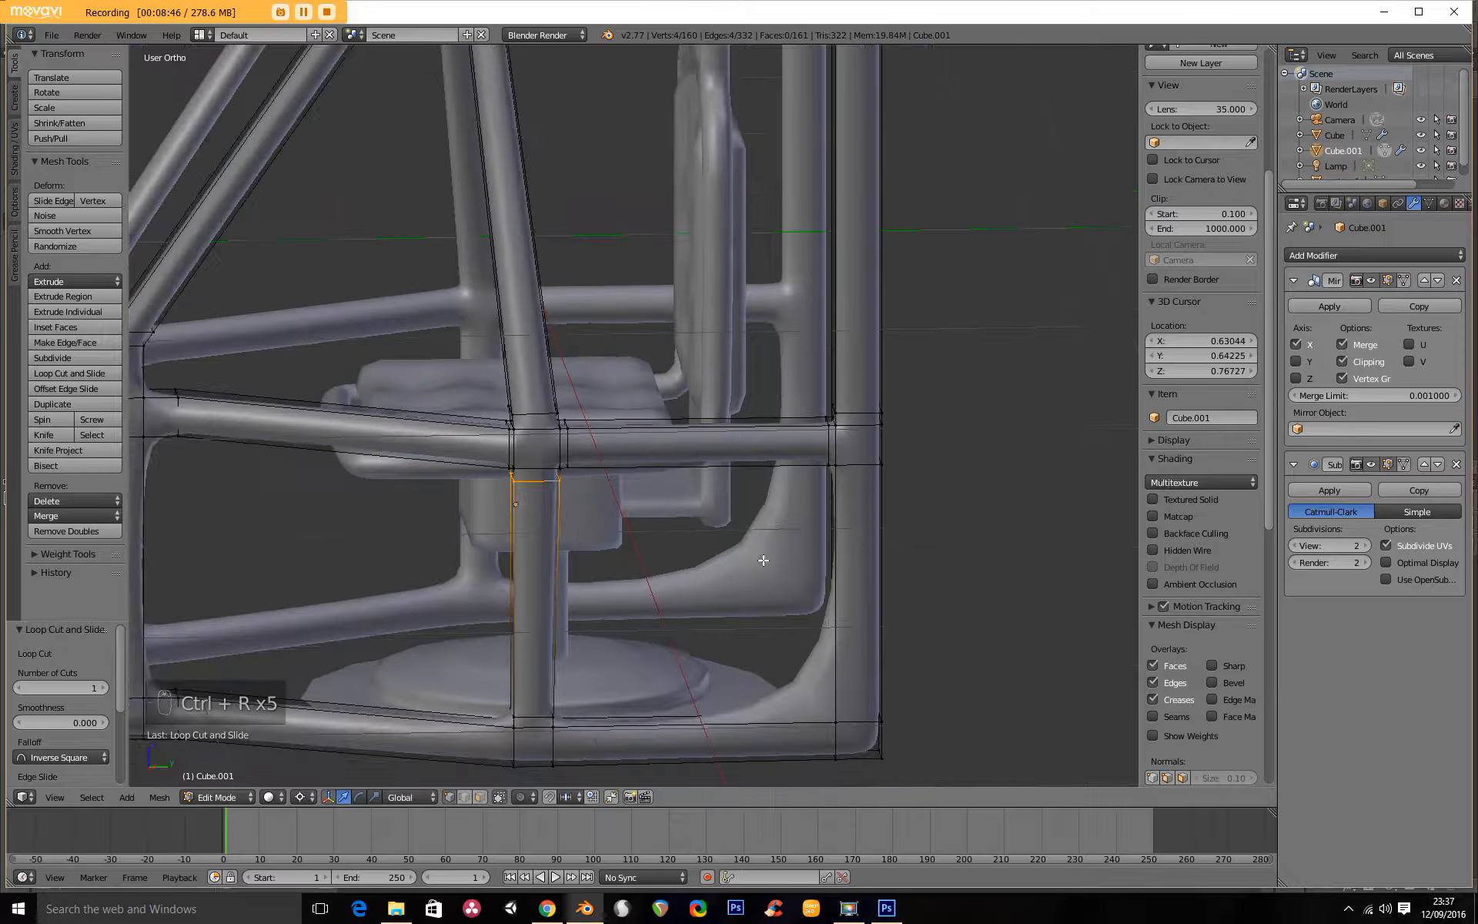
Add loop cuts beside the rear bottom corner, one low on the rear post and one at the bottom side rail's rear end.
{"action": "key", "text": "ctrl+r"}
{"action": "left_click", "coordinate": [856, 609]}
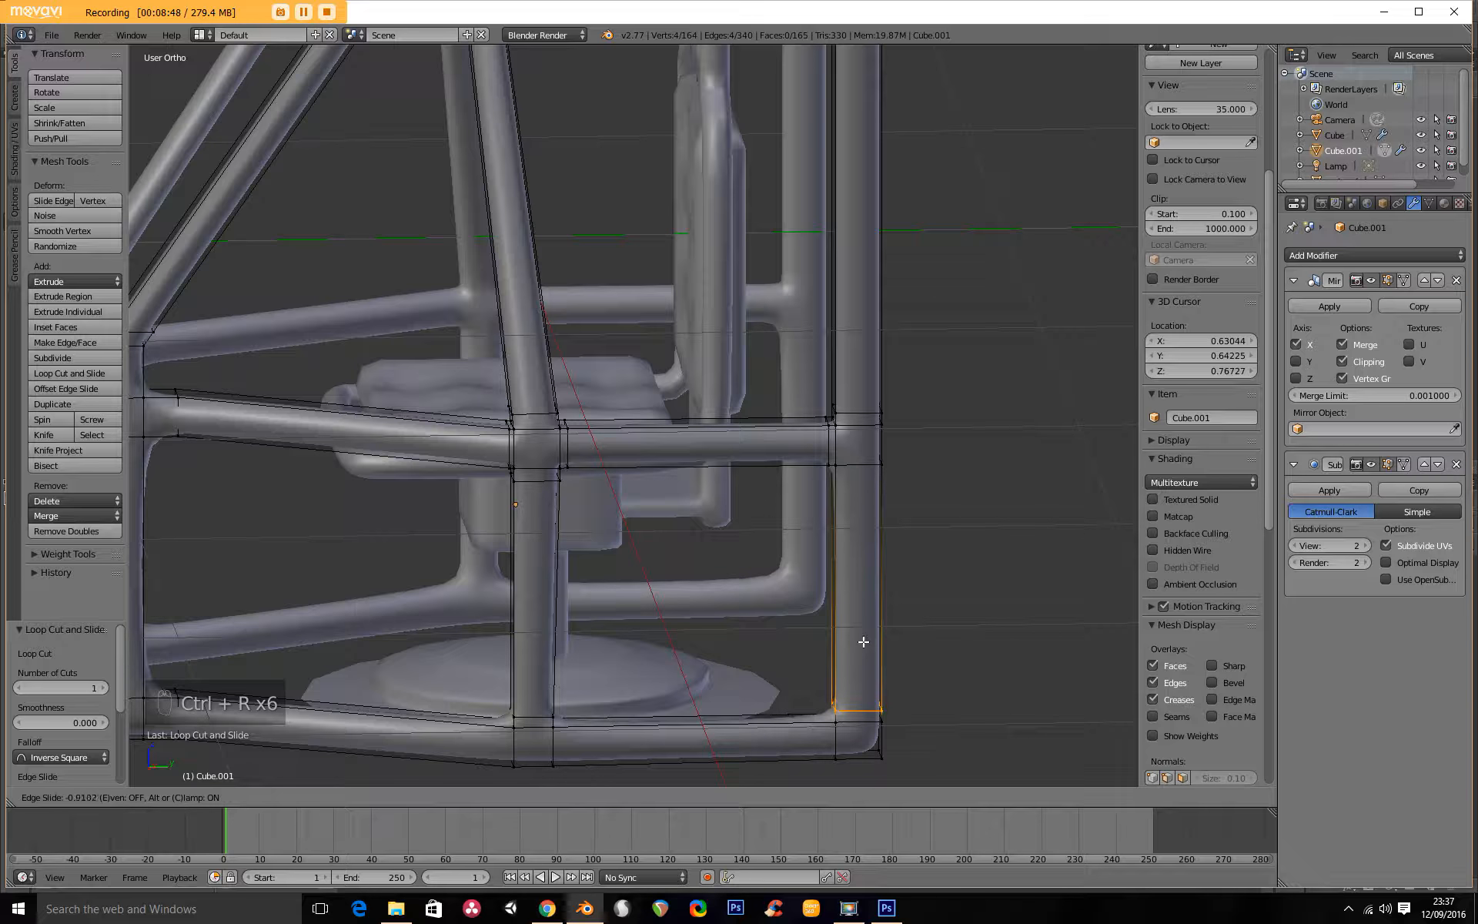
{"action": "left_click", "coordinate": [864, 643]}
{"action": "key", "text": "ctrl+r"}
{"action": "left_click", "coordinate": [697, 713]}
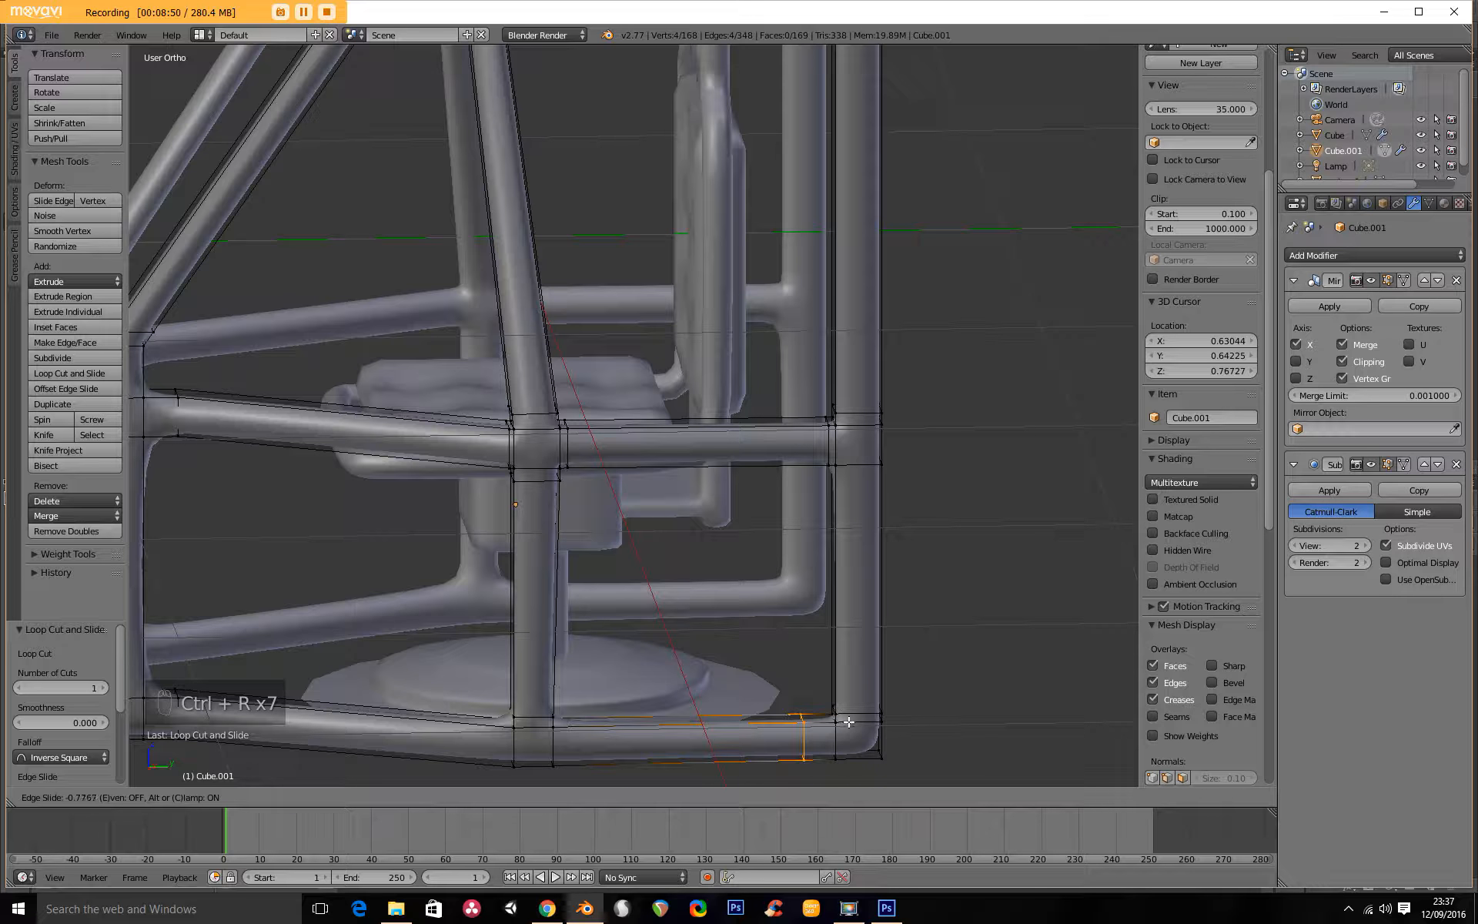
{"action": "left_click", "coordinate": [864, 720]}
Add loop cuts on the bottom side rail, one on each side of the side post.
{"action": "key", "text": "ctrl+r"}
{"action": "left_click", "coordinate": [700, 749]}
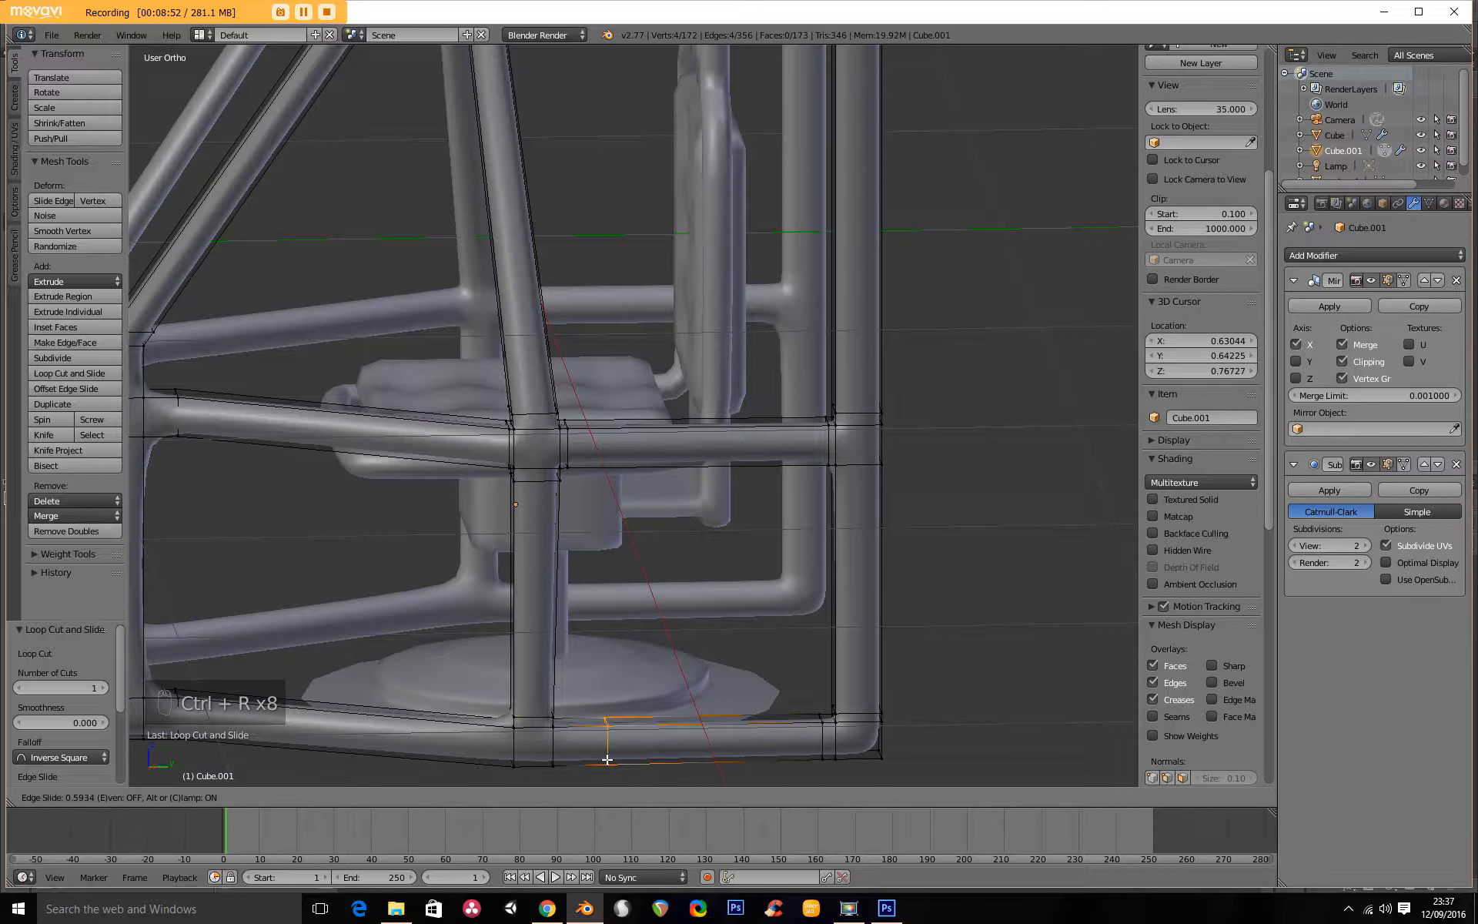
{"action": "left_click", "coordinate": [582, 757]}
{"action": "key", "text": "ctrl+r"}
{"action": "left_click", "coordinate": [477, 741]}
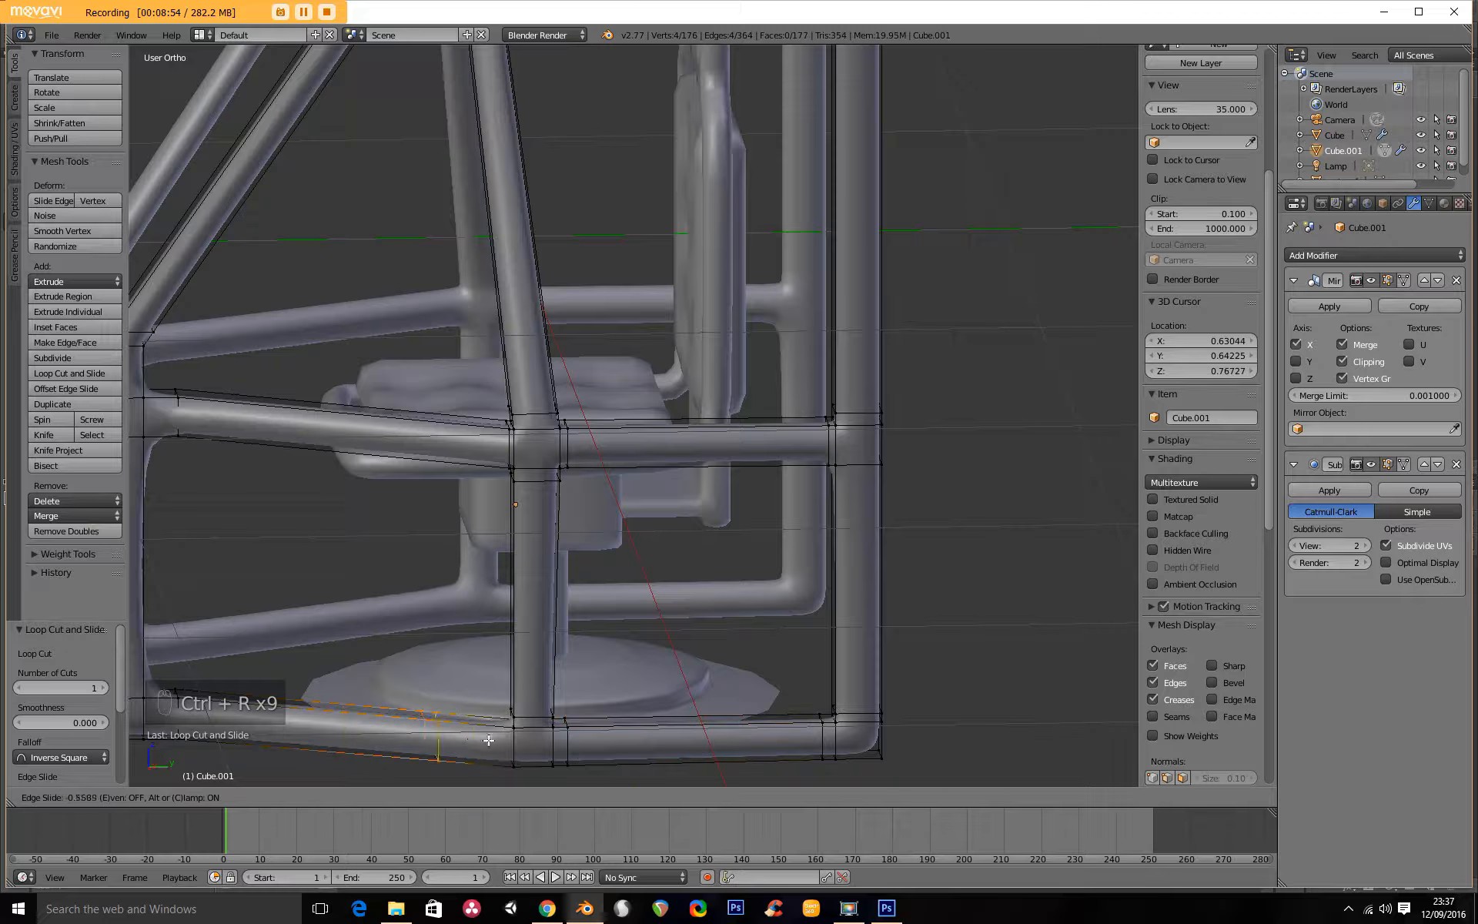
{"action": "left_click", "coordinate": [535, 741]}
Add loop cuts near the lower and upper ends of the front post below the middle rail.
{"action": "middle_click_drag", "start_coordinate": [270, 549], "coordinate": [548, 469]}
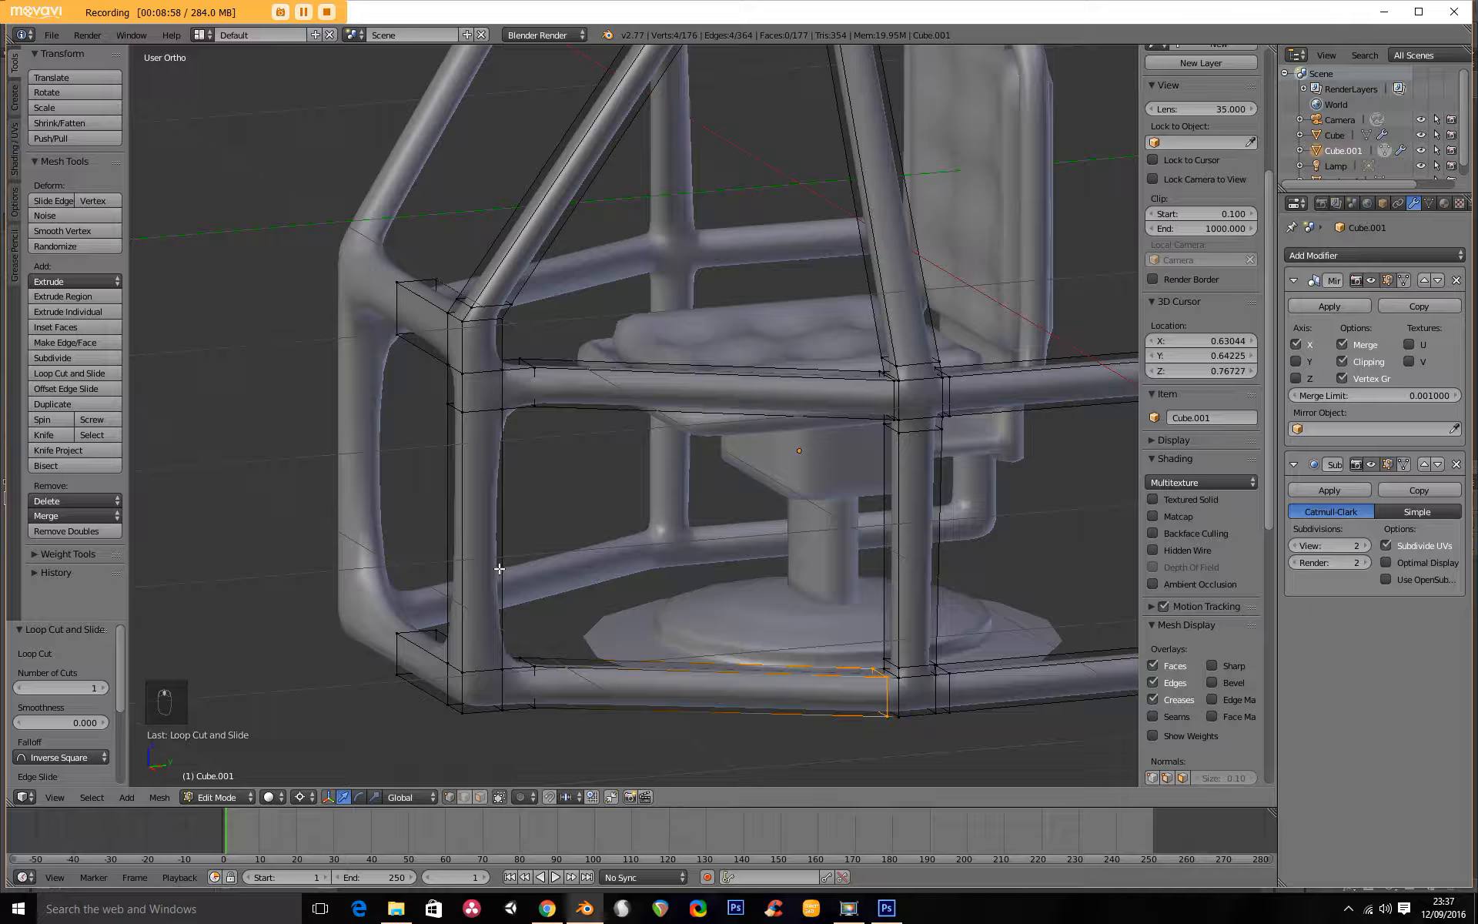
{"action": "key", "text": "ctrl+r"}
{"action": "left_click", "coordinate": [490, 532]}
{"action": "left_click", "coordinate": [517, 644]}
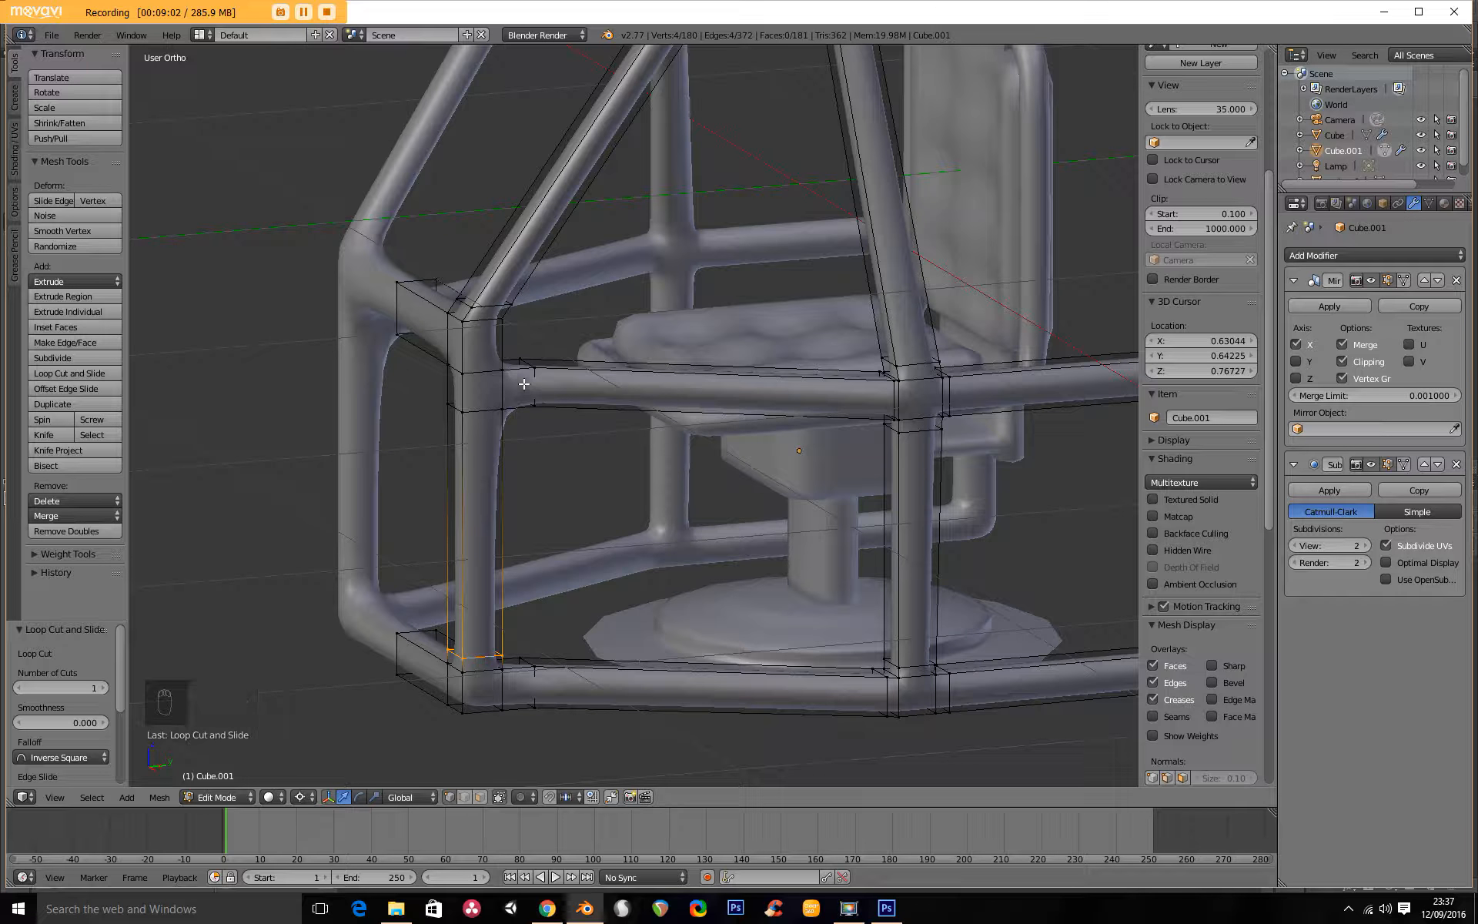
{"action": "key", "text": "ctrl+r"}
{"action": "left_click", "coordinate": [499, 492]}
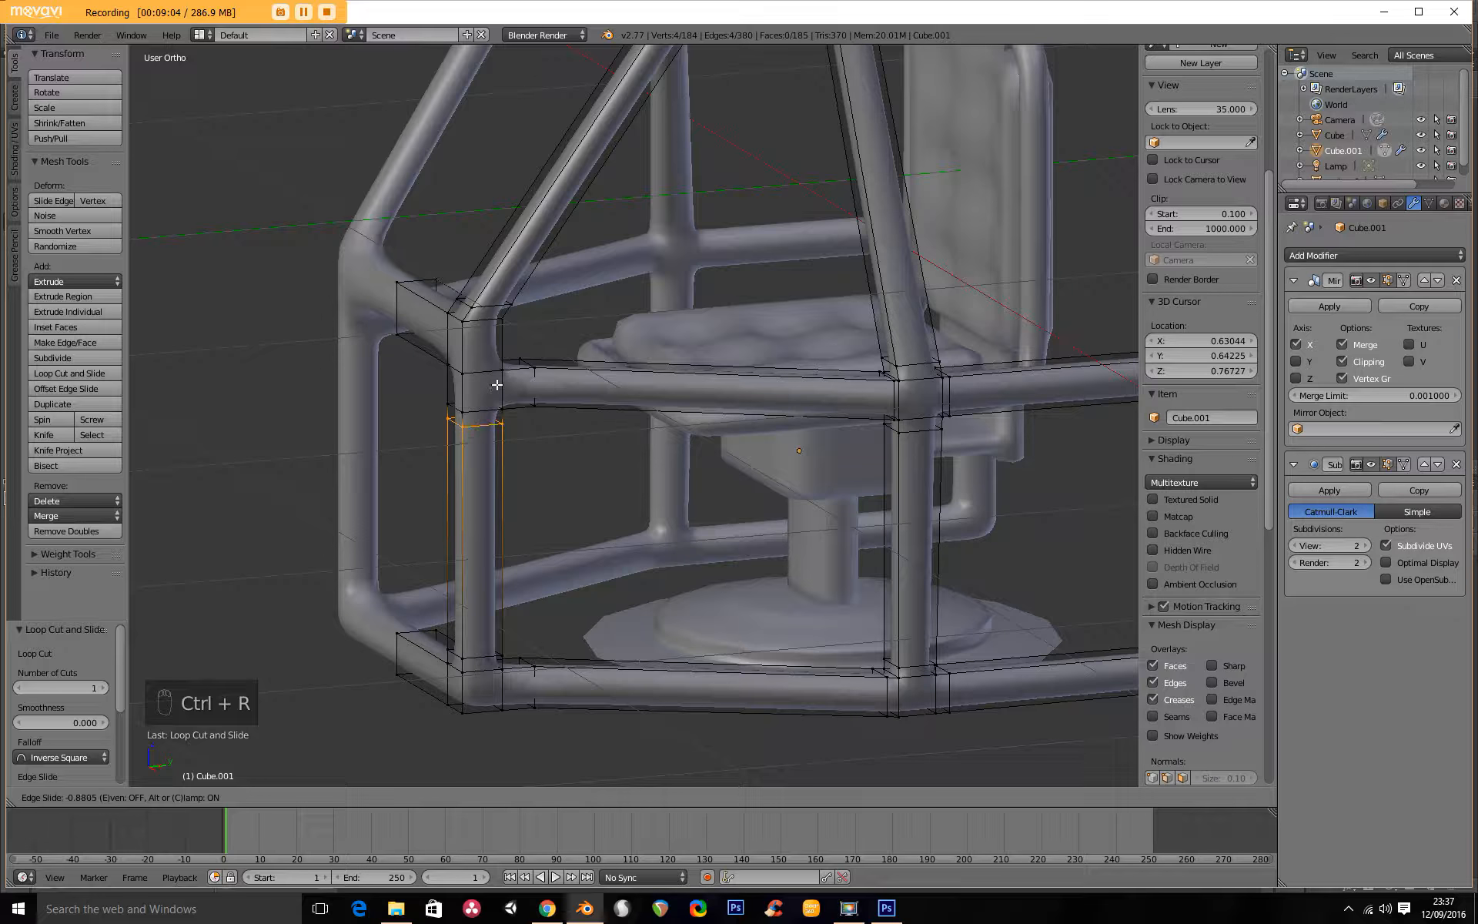
{"action": "left_click", "coordinate": [503, 451]}
Add loop cuts at the outer ends of the bottom and middle front crossbars, tight against the front post.
{"action": "middle_click_drag", "start_coordinate": [415, 683], "coordinate": [407, 742]}
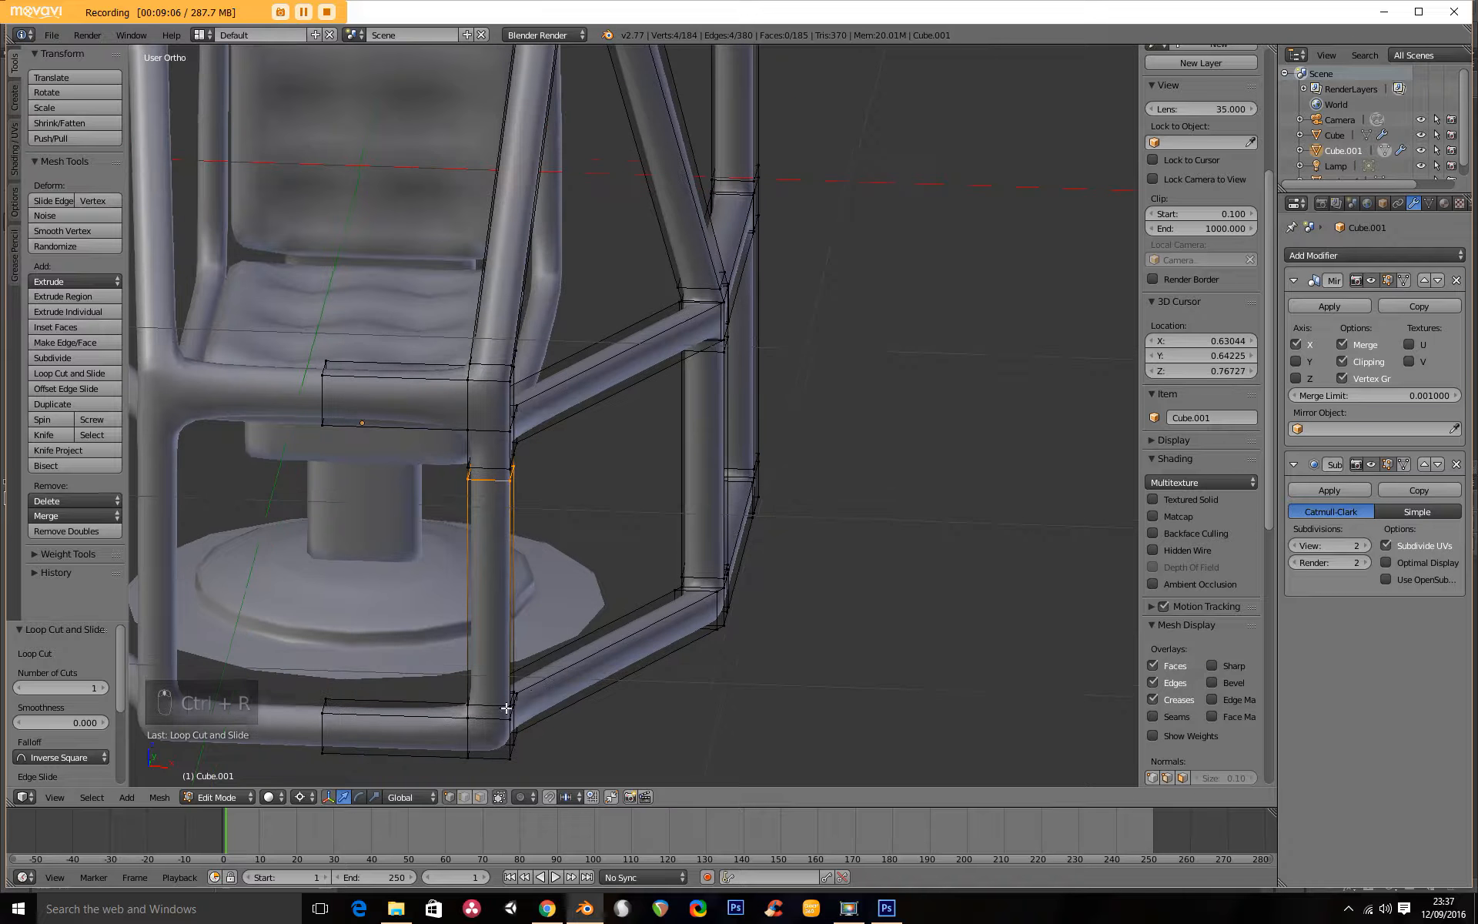
{"action": "key", "text": "ctrl+r"}
{"action": "left_click", "coordinate": [400, 731]}
{"action": "left_click", "coordinate": [468, 745]}
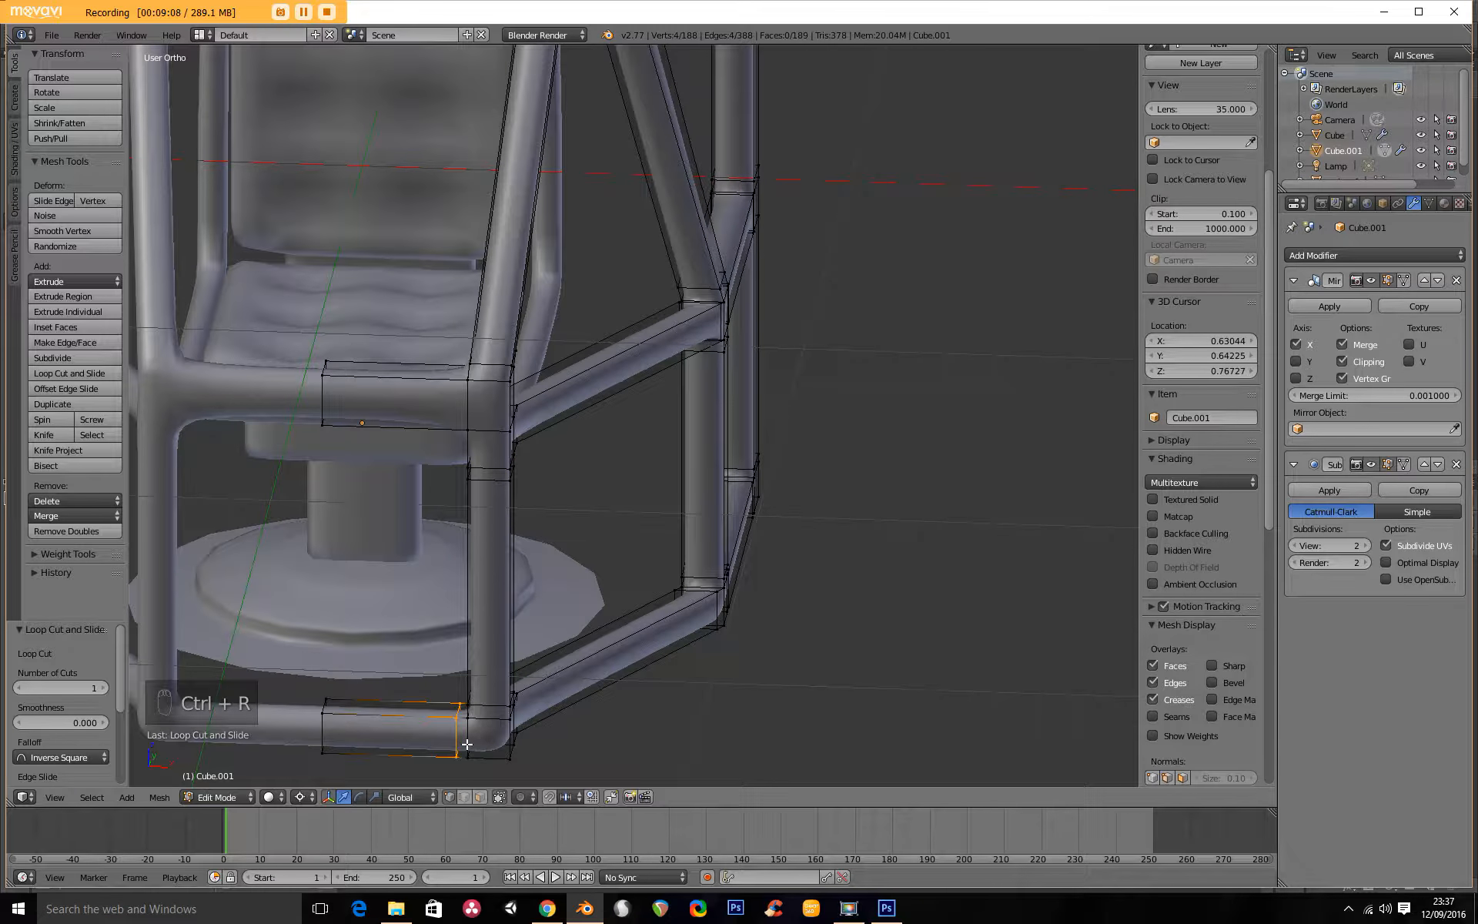
{"action": "key", "text": "ctrl+r"}
{"action": "left_click", "coordinate": [398, 388]}
{"action": "left_click", "coordinate": [460, 410]}
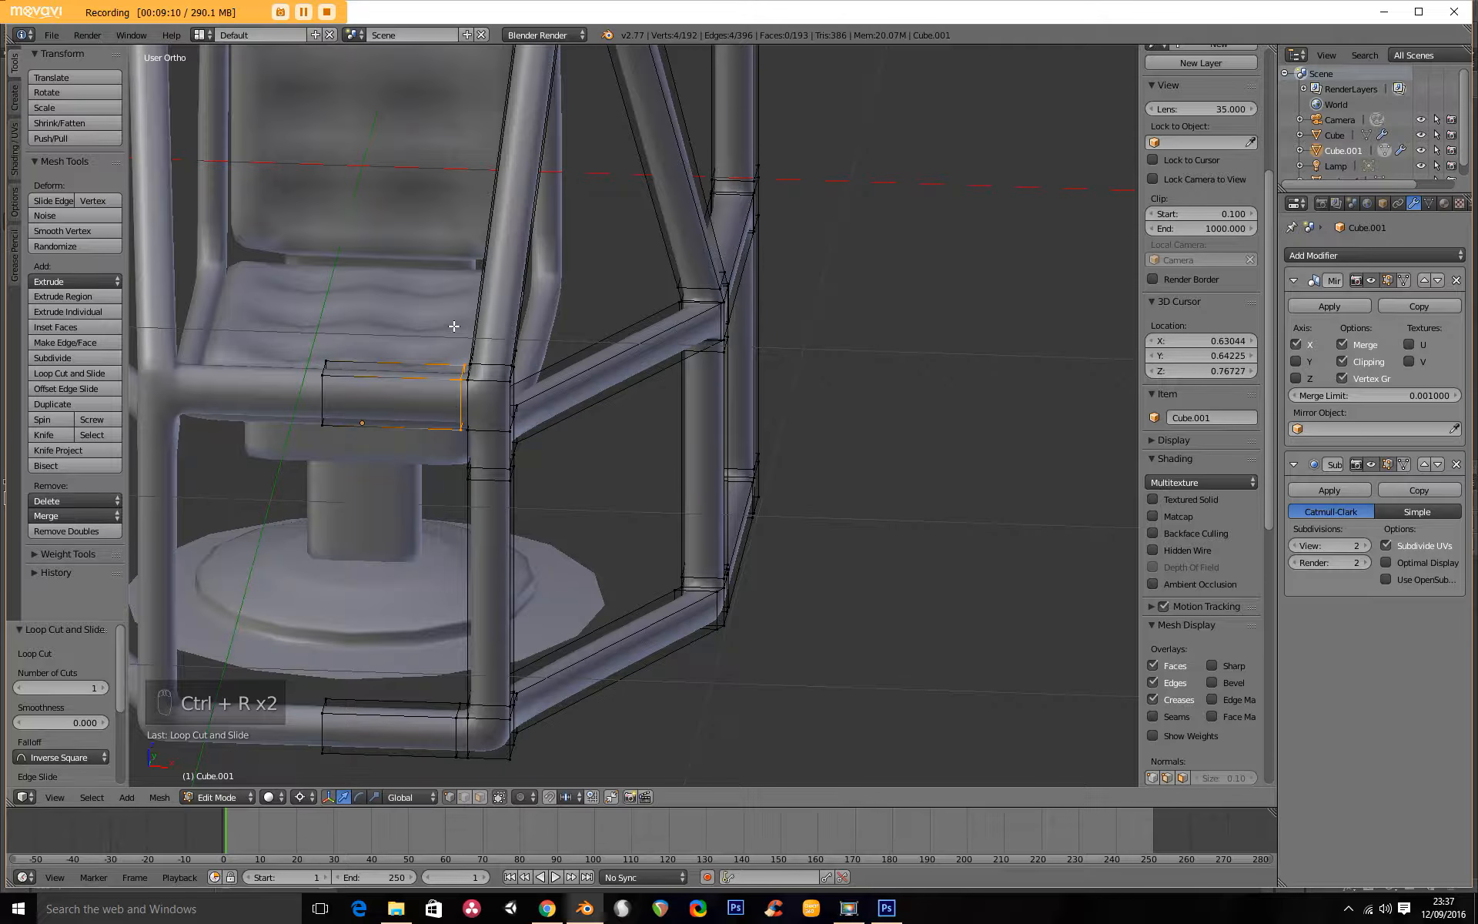
In right side view, add a loop cut at the upper end of the sloping front bar, just below the top front corner.
{"action": "scroll", "coordinate": [459, 411], "scroll_direction": "down", "scroll_amount": 3}
{"action": "middle_click_drag", "start_coordinate": [460, 410], "coordinate": [516, 454]}
{"action": "key", "text": "Tab"}
{"action": "middle_click_drag", "start_coordinate": [416, 442], "coordinate": [387, 382]}
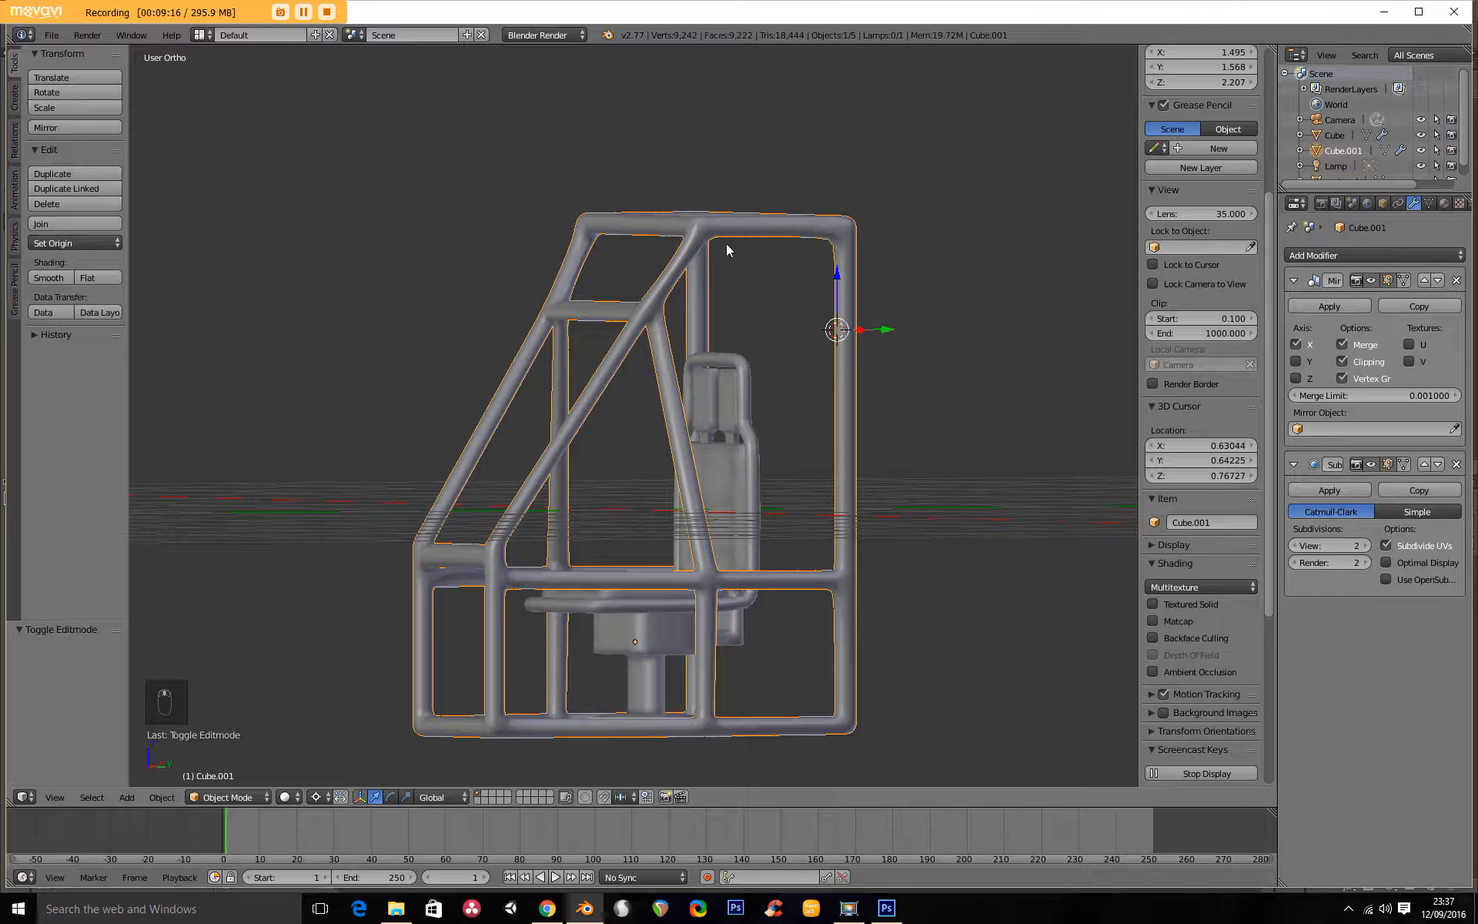
{"action": "key", "text": "KP_3"}
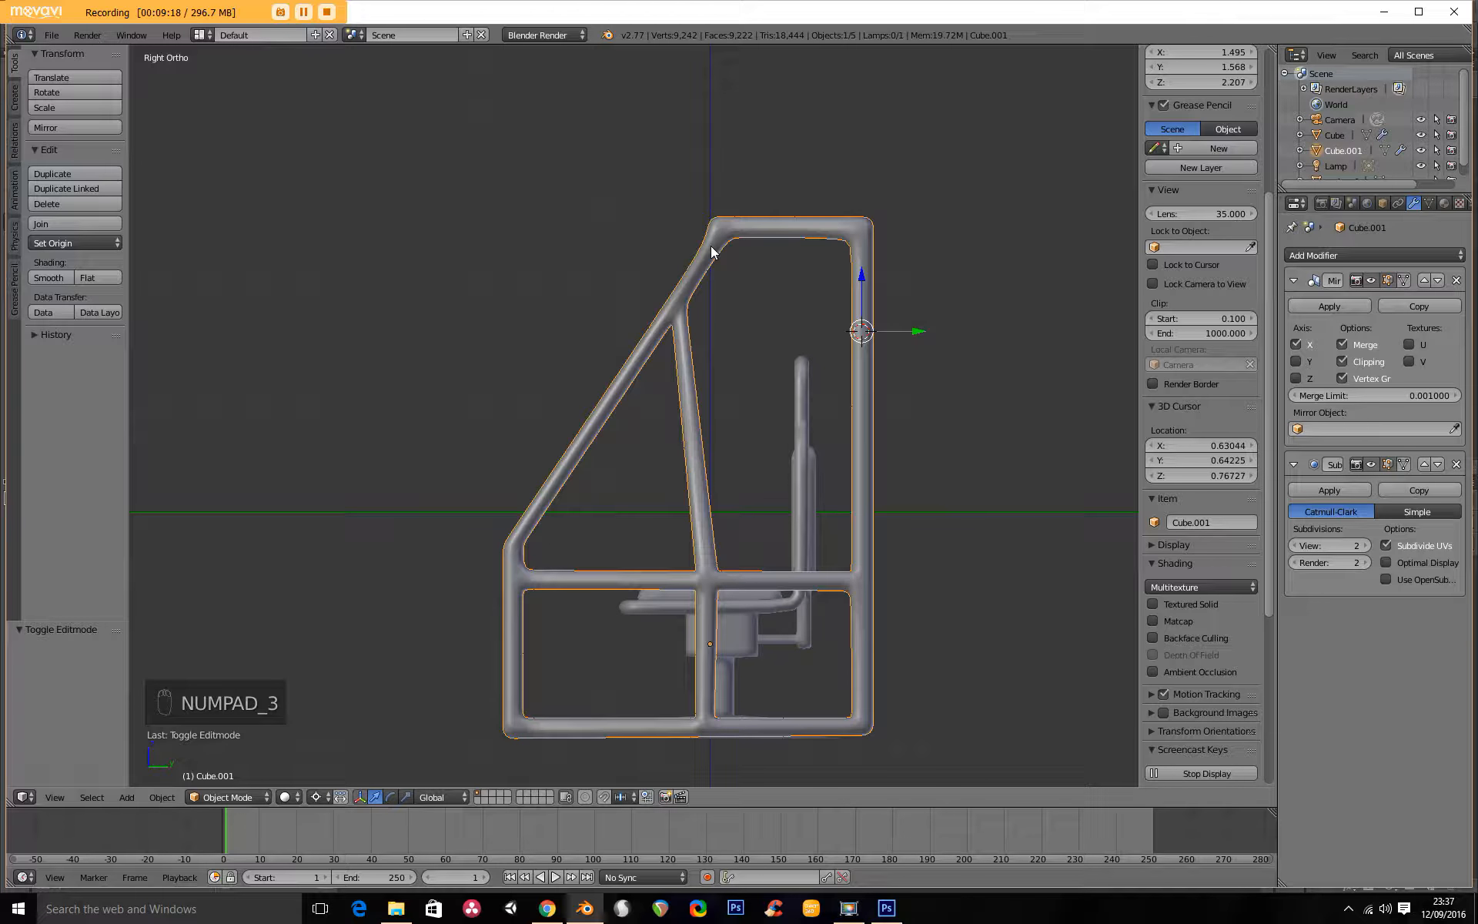
{"action": "key", "text": "Tab"}
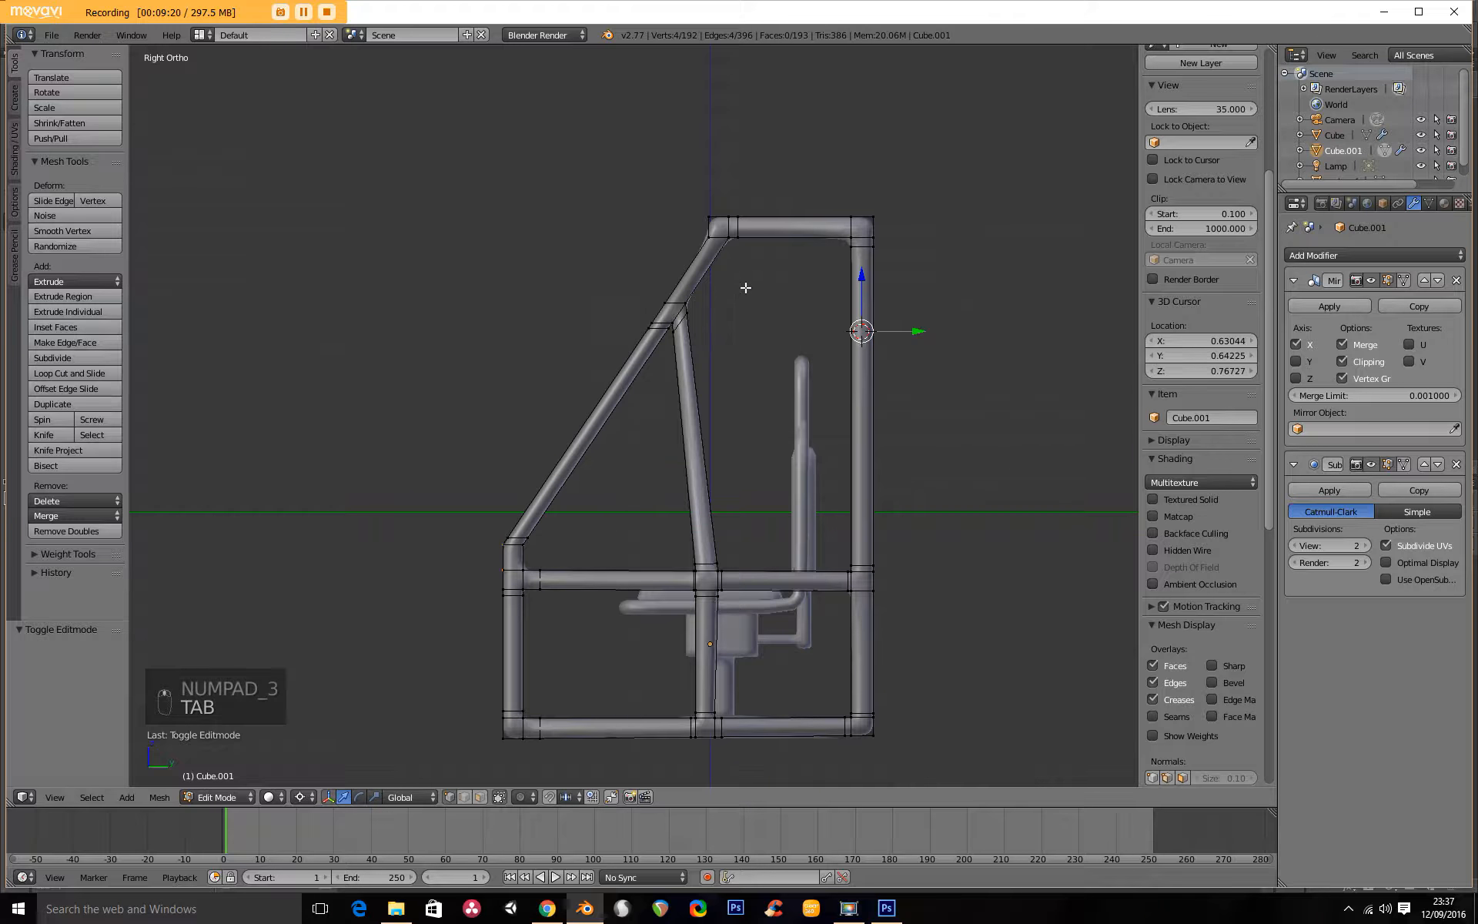
{"action": "scroll", "coordinate": [746, 287], "scroll_direction": "up", "scroll_amount": 5}
{"action": "key", "text": "ctrl+r"}
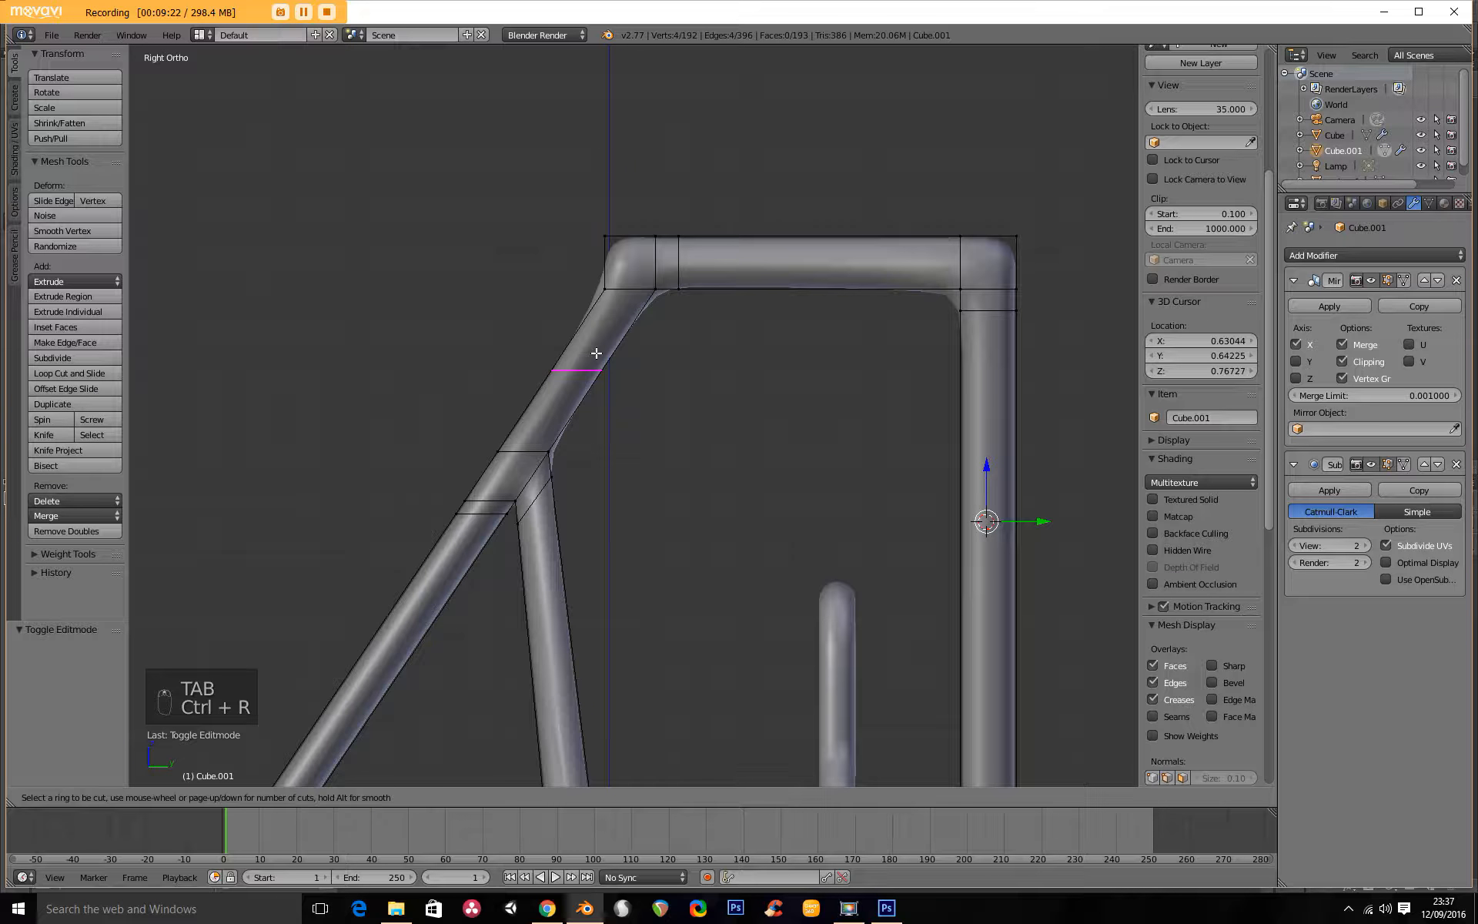
{"action": "left_click", "coordinate": [648, 290]}
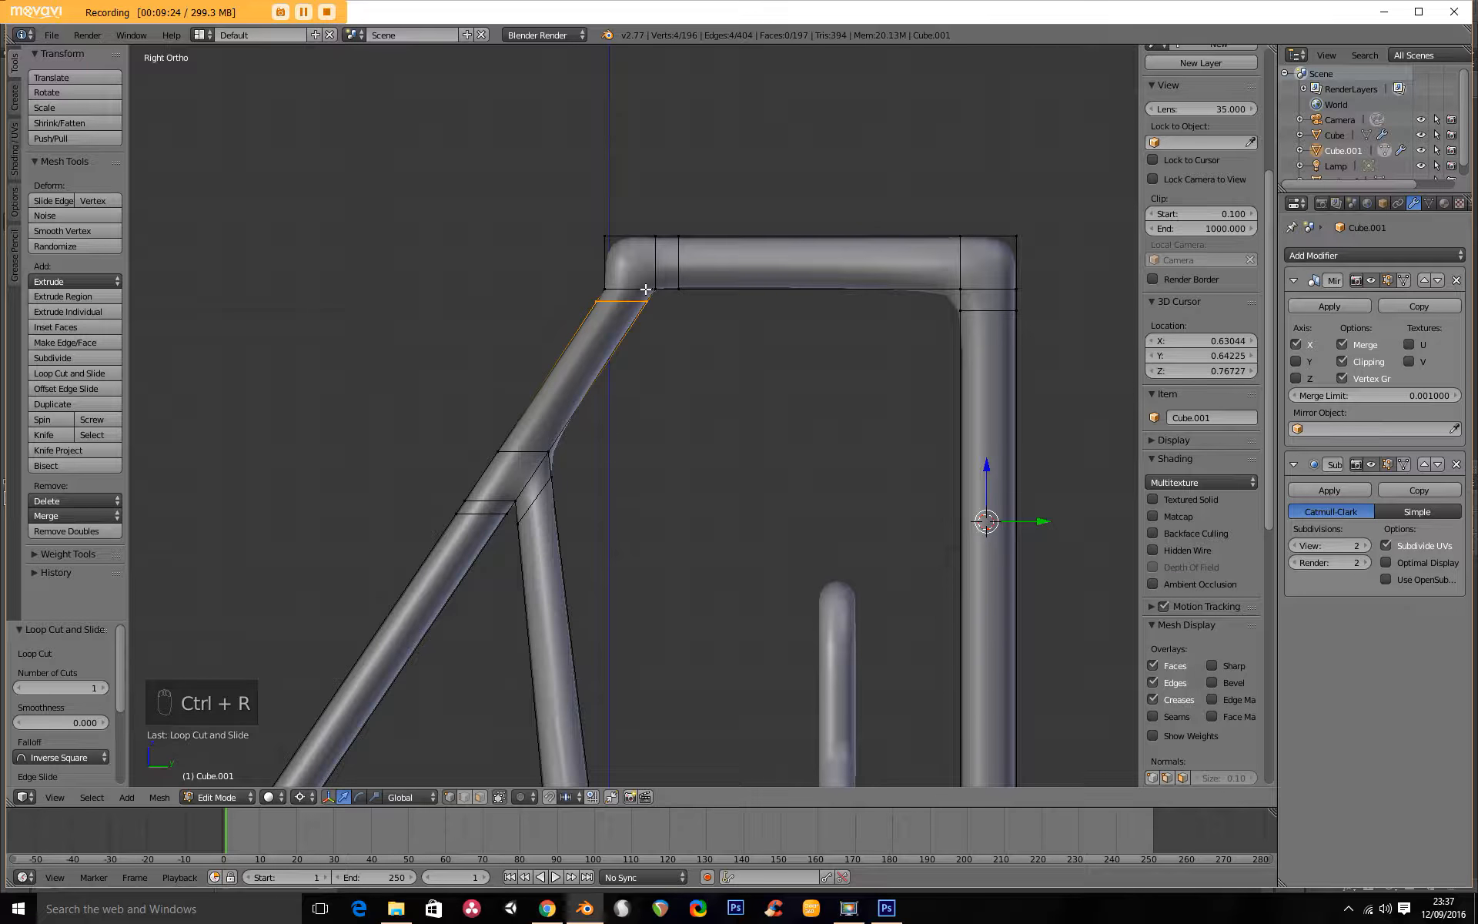
Select the entire top front corner joint in wireframe and move it backward along Y, shortening the roof.
{"action": "key", "text": "z"}
{"action": "key", "text": "a"}
{"action": "key", "text": "b"}
{"action": "left_click_drag", "start_coordinate": [578, 147], "coordinate": [719, 333]}
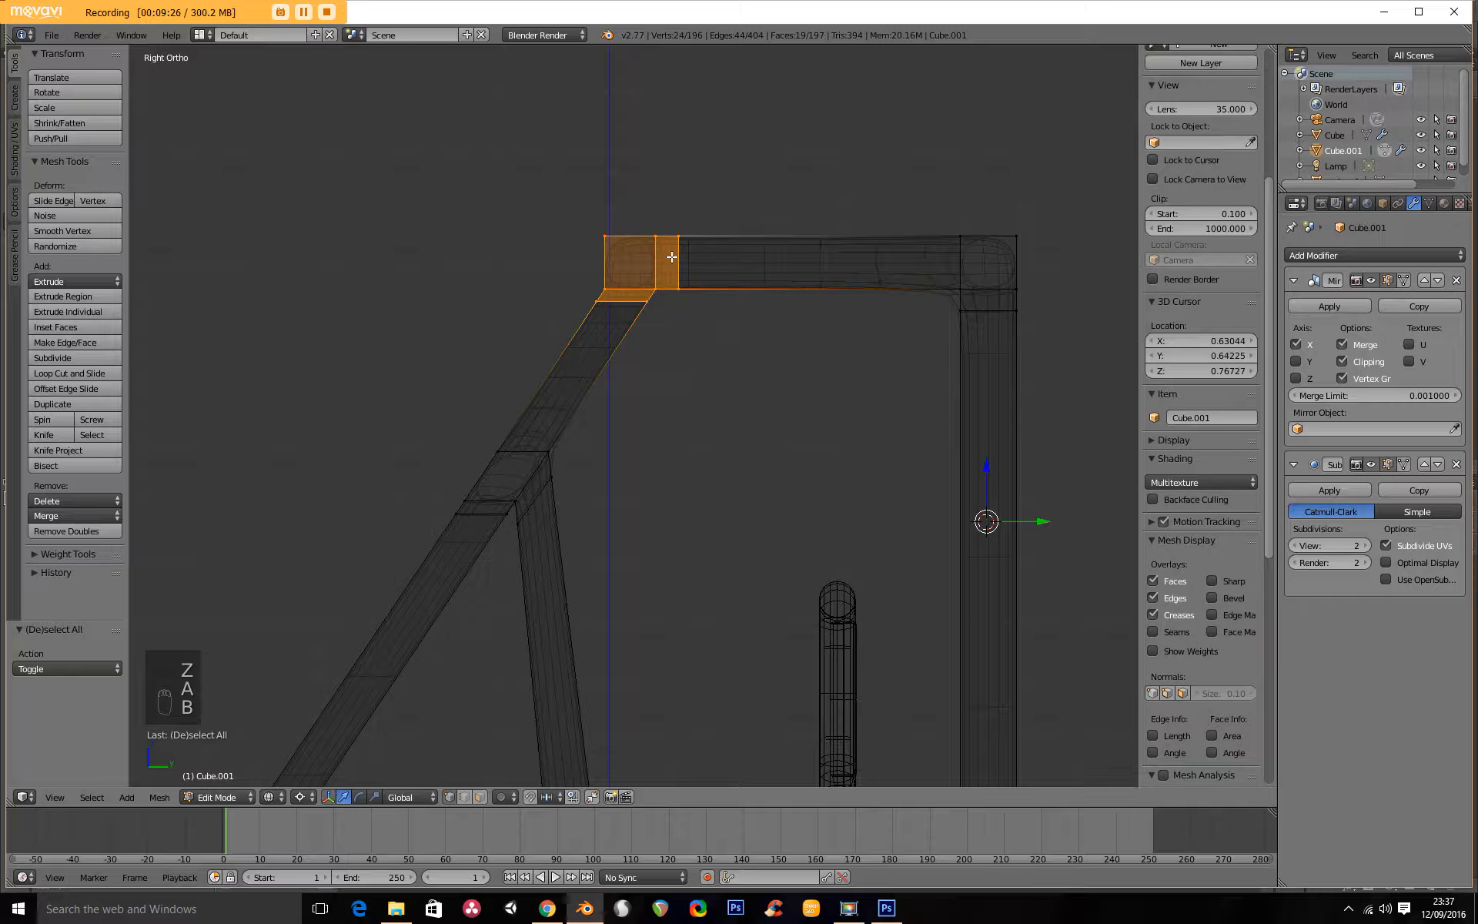
{"action": "key", "text": "g"}
{"action": "key", "text": "y"}
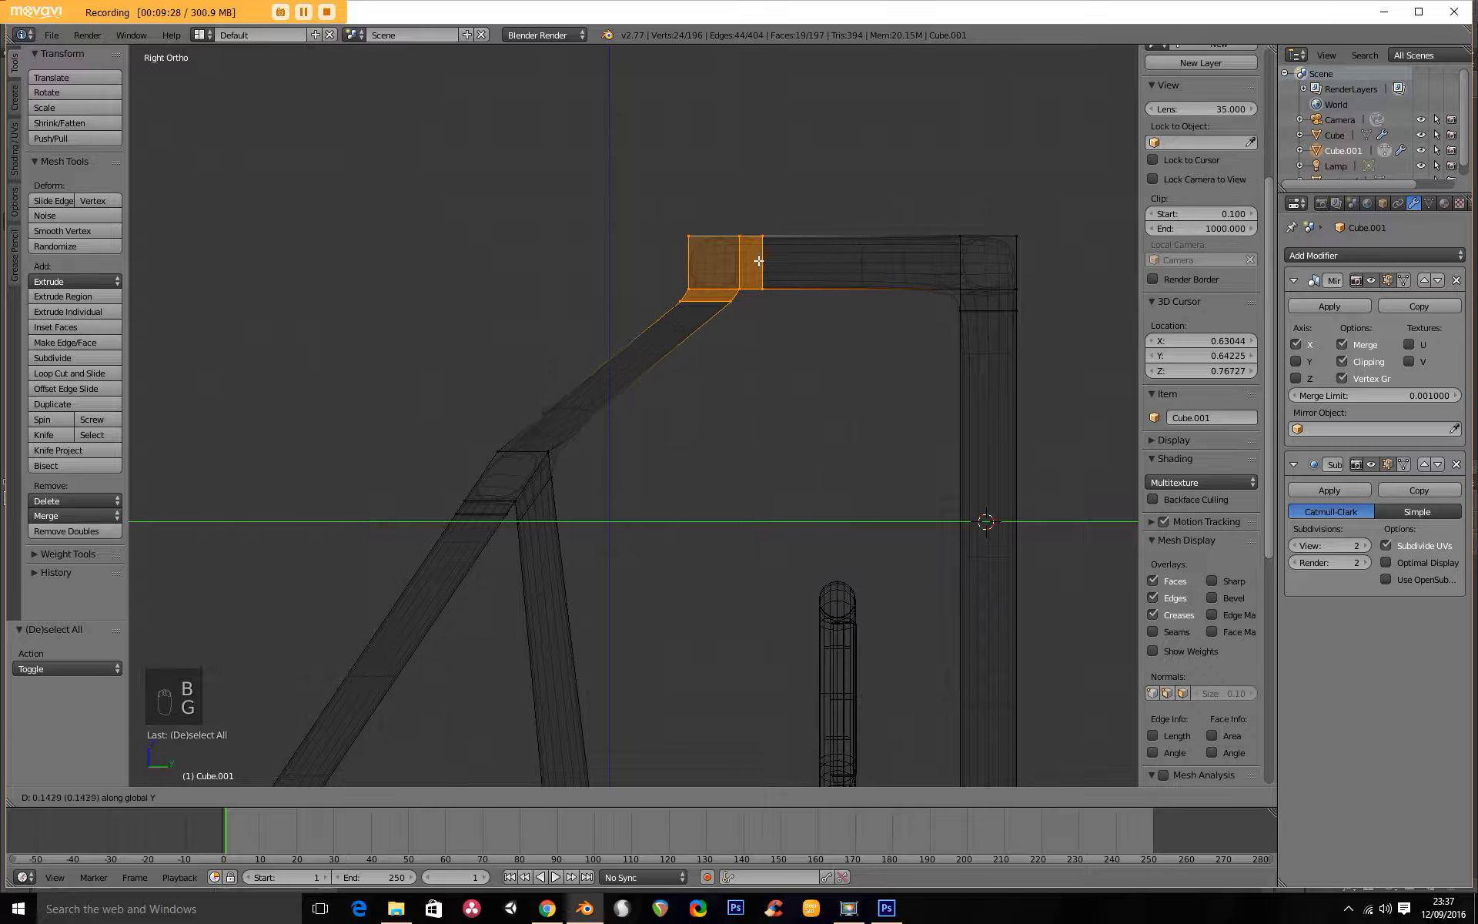
{"action": "left_click", "coordinate": [782, 258]}
Inspect the frame with its shortened roof in solid shading from several angles.
{"action": "key", "text": "Tab"}
{"action": "mouse_move", "coordinate": [755, 264]}
{"action": "middle_mouse_down"}
{"action": "mouse_move", "coordinate": [648, 336]}
{"action": "mouse_move", "coordinate": [628, 396]}
{"action": "mouse_move", "coordinate": [608, 368]}
{"action": "mouse_move", "coordinate": [770, 363]}
{"action": "mouse_move", "coordinate": [760, 334]}
{"action": "mouse_move", "coordinate": [550, 338]}
{"action": "mouse_move", "coordinate": [635, 368]}
{"action": "mouse_move", "coordinate": [732, 465]}
{"action": "mouse_move", "coordinate": [796, 459]}
{"action": "mouse_move", "coordinate": [567, 476]}
{"action": "mouse_move", "coordinate": [586, 479]}
{"action": "middle_mouse_up"}
{"action": "scroll", "coordinate": [689, 403], "scroll_direction": "up", "scroll_amount": 3}
{"action": "key", "text": "z"}
{"action": "scroll", "coordinate": [617, 382], "scroll_direction": "down", "scroll_amount": 3}
{"action": "scroll", "coordinate": [635, 393], "scroll_direction": "down", "scroll_amount": 2}
{"action": "scroll", "coordinate": [600, 481], "scroll_direction": "up", "scroll_amount": 3}
{"action": "middle_click_drag", "start_coordinate": [591, 616], "coordinate": [758, 487]}
{"action": "scroll", "coordinate": [647, 606], "scroll_direction": "down", "scroll_amount": 4}
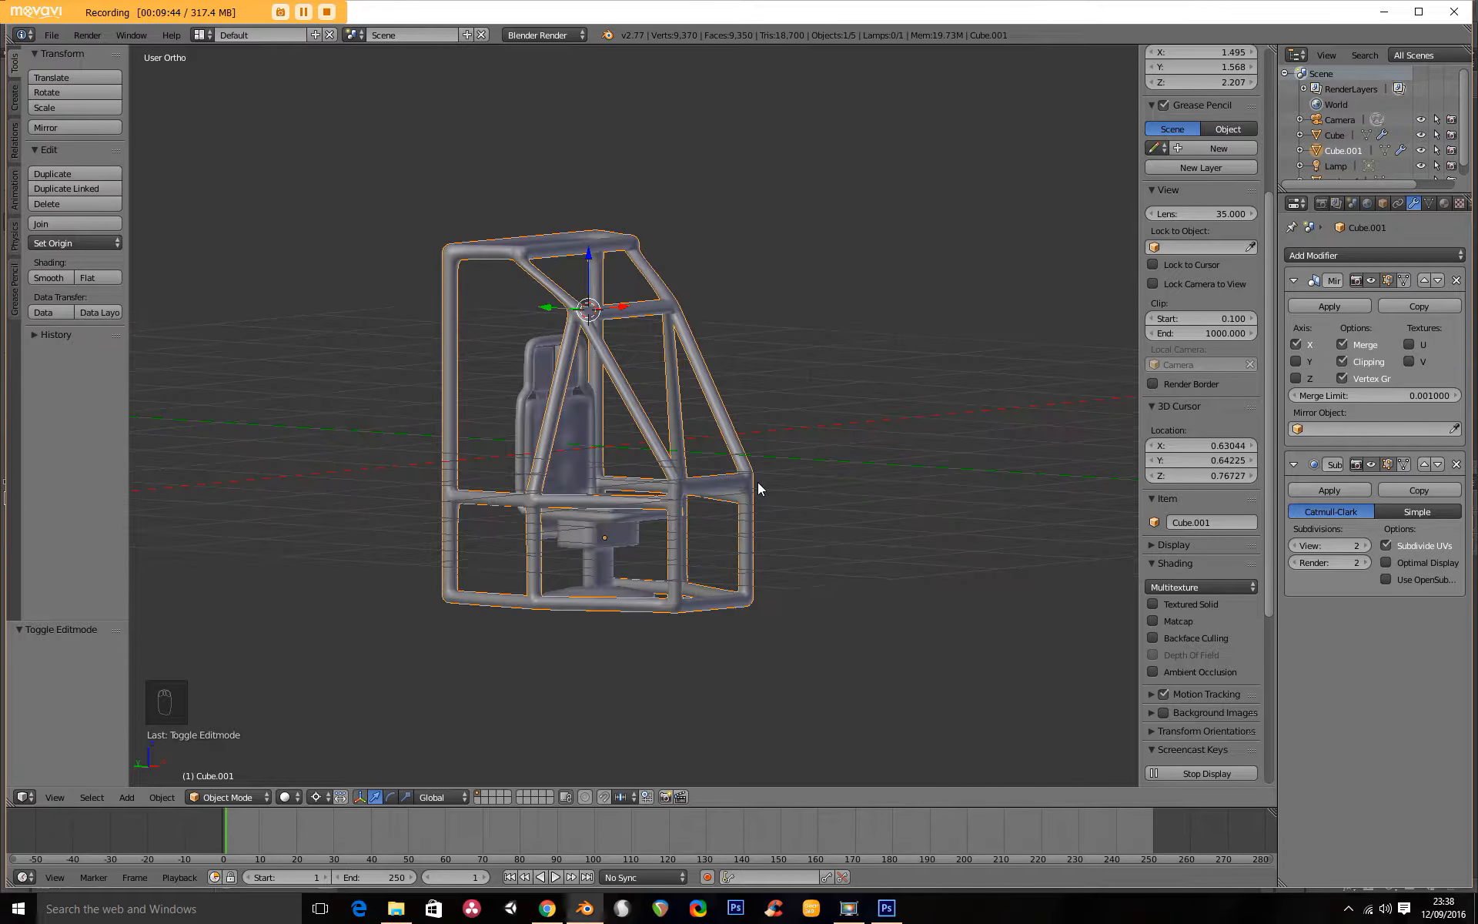
Select the front joint at the middle rail in side view and move it forward along Y to form a pointed nose.
{"action": "key", "text": "KP_3"}
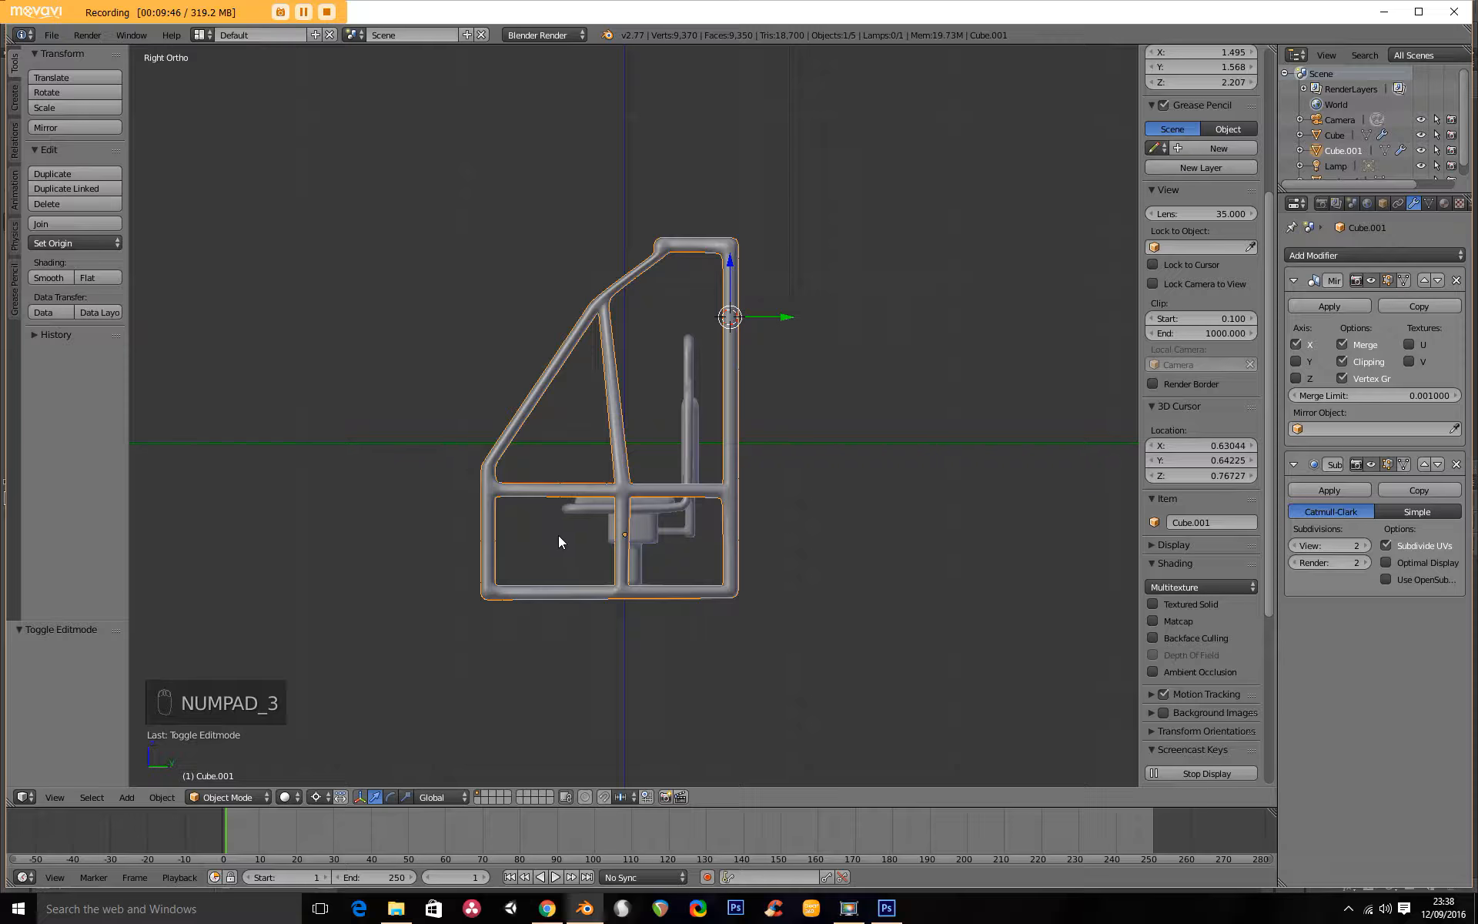
{"action": "scroll", "coordinate": [566, 546], "scroll_direction": "up", "scroll_amount": 3}
{"action": "middle_click_drag", "start_coordinate": [570, 560], "coordinate": [710, 516], "text": "shift"}
{"action": "key", "text": "Tab"}
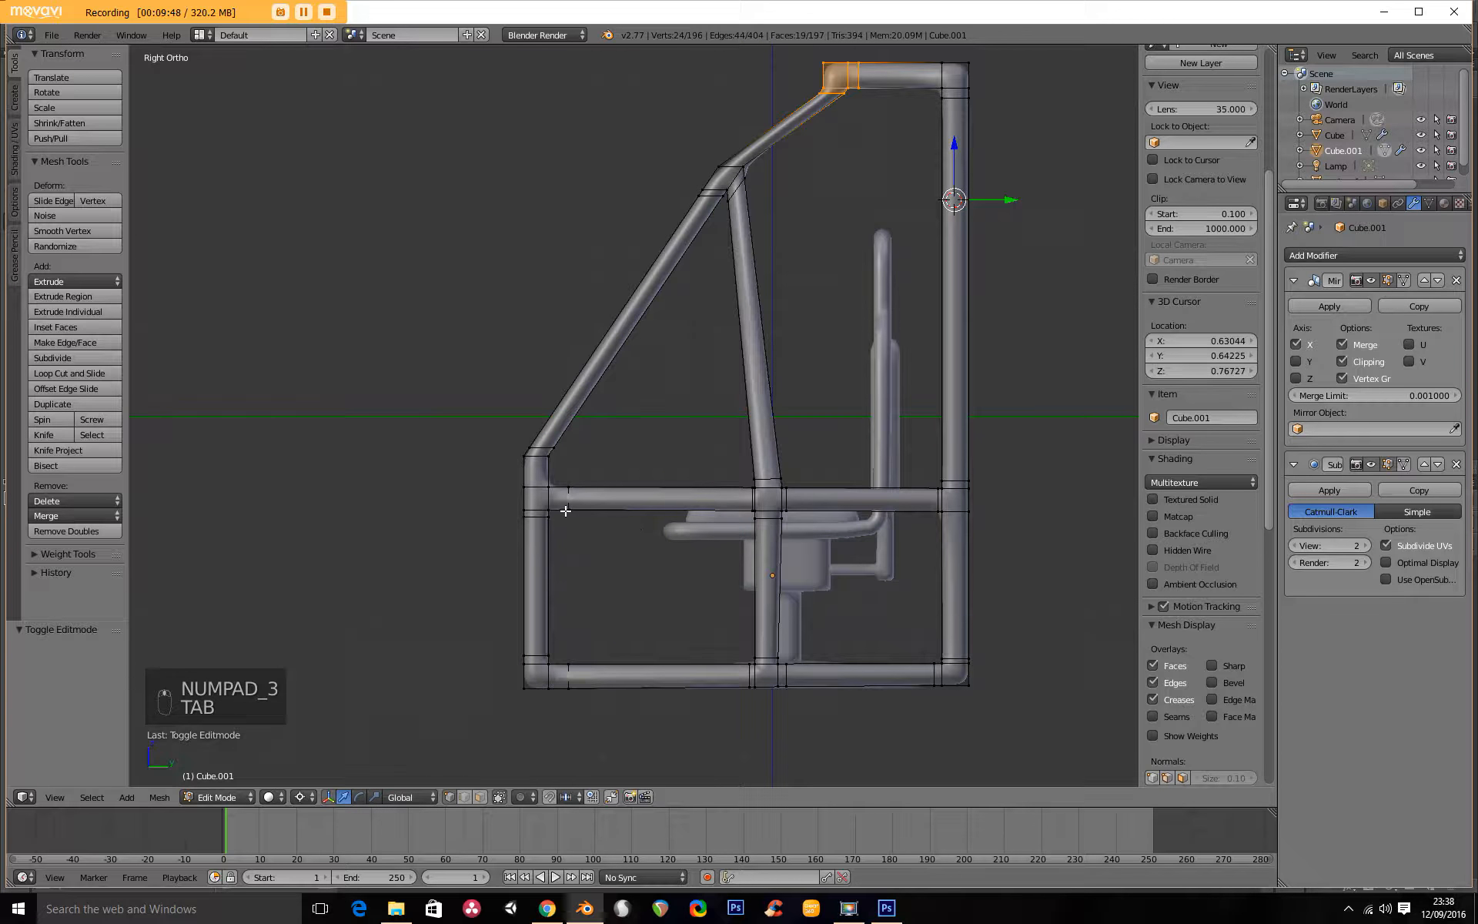
{"action": "key", "text": "z"}
{"action": "key", "text": "a"}
{"action": "key", "text": "b"}
{"action": "left_click_drag", "start_coordinate": [449, 389], "coordinate": [623, 566]}
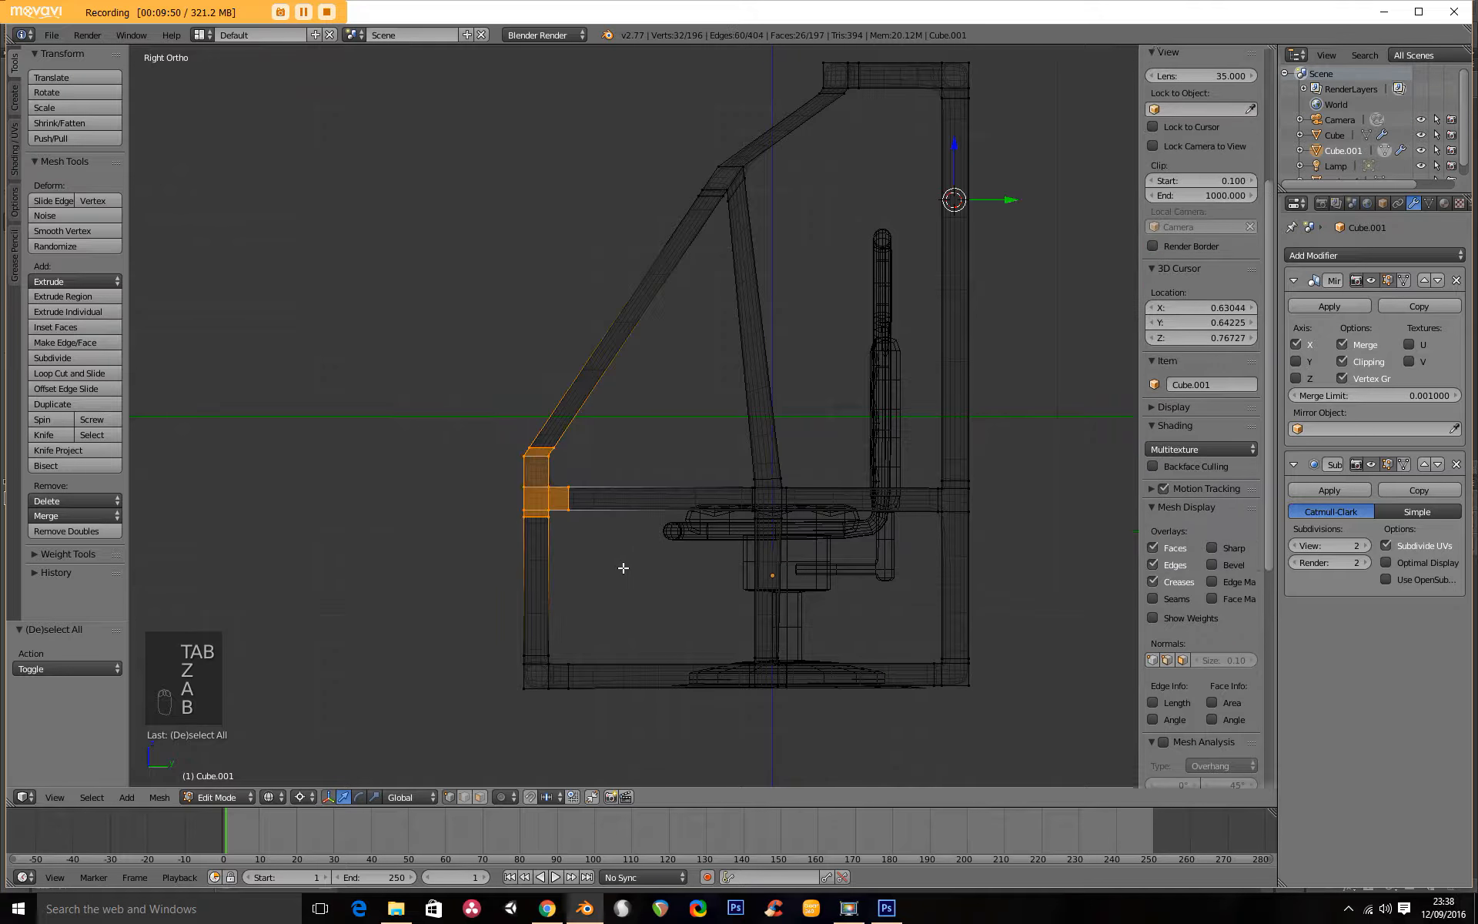
{"action": "key", "text": "g"}
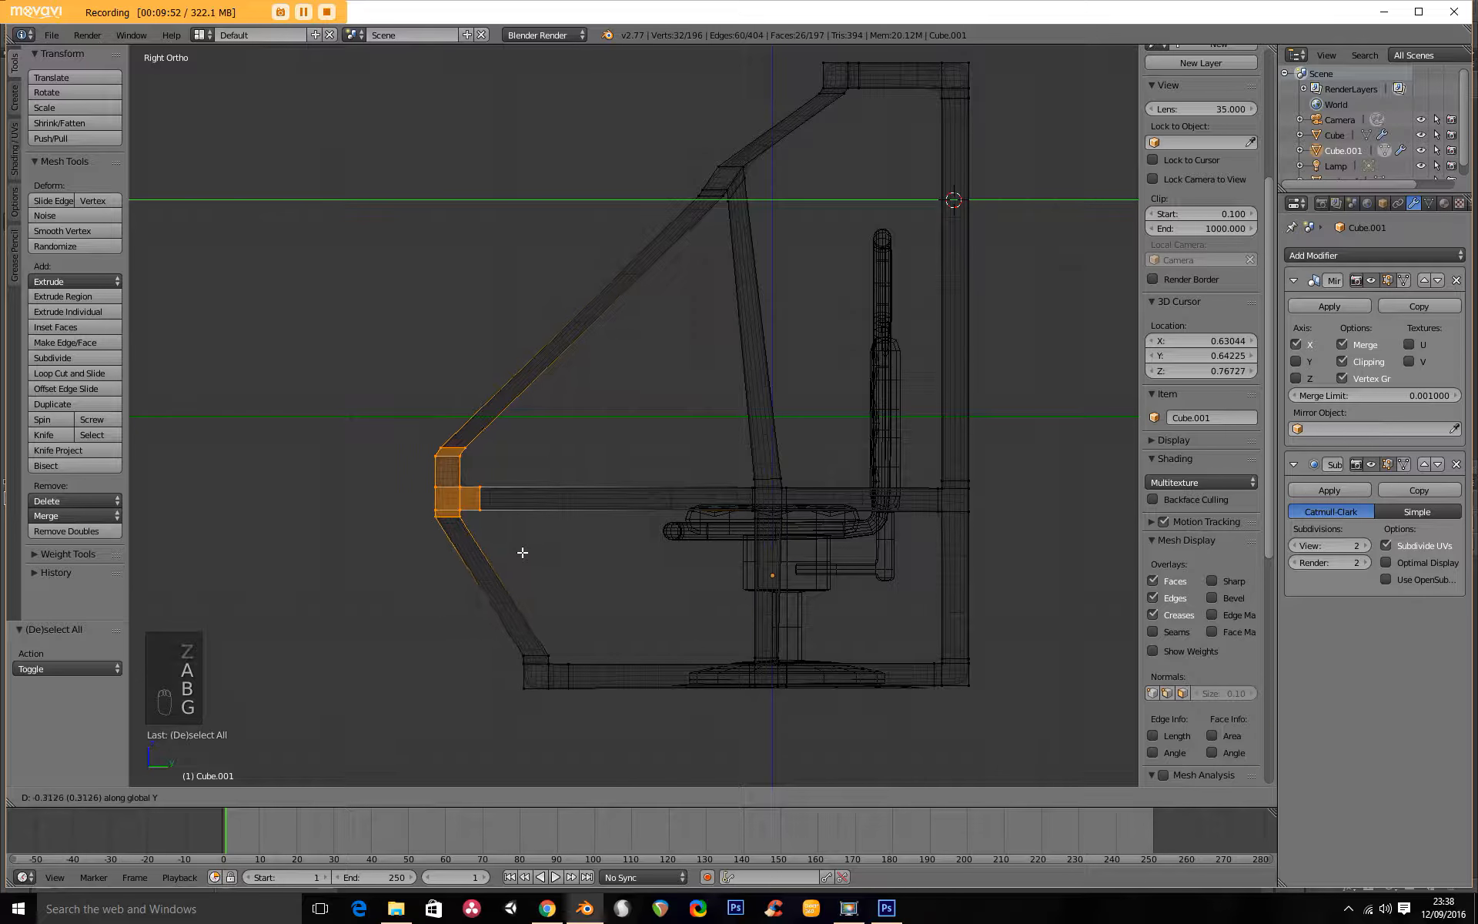
{"action": "left_click", "coordinate": [500, 555]}
{"action": "key", "text": "Tab"}
{"action": "middle_click_drag", "start_coordinate": [516, 552], "coordinate": [671, 563]}
{"action": "key", "text": "z"}
Select the joint of the side post and middle side rail and move it outward along X by about 0.2.
{"action": "mouse_move", "coordinate": [579, 522]}
{"action": "middle_mouse_down"}
{"action": "mouse_move", "coordinate": [788, 524]}
{"action": "mouse_move", "coordinate": [684, 510]}
{"action": "mouse_move", "coordinate": [569, 538]}
{"action": "mouse_move", "coordinate": [593, 527]}
{"action": "middle_mouse_up"}
{"action": "scroll", "coordinate": [801, 466], "scroll_direction": "up", "scroll_amount": 3}
{"action": "key", "text": "Tab"}
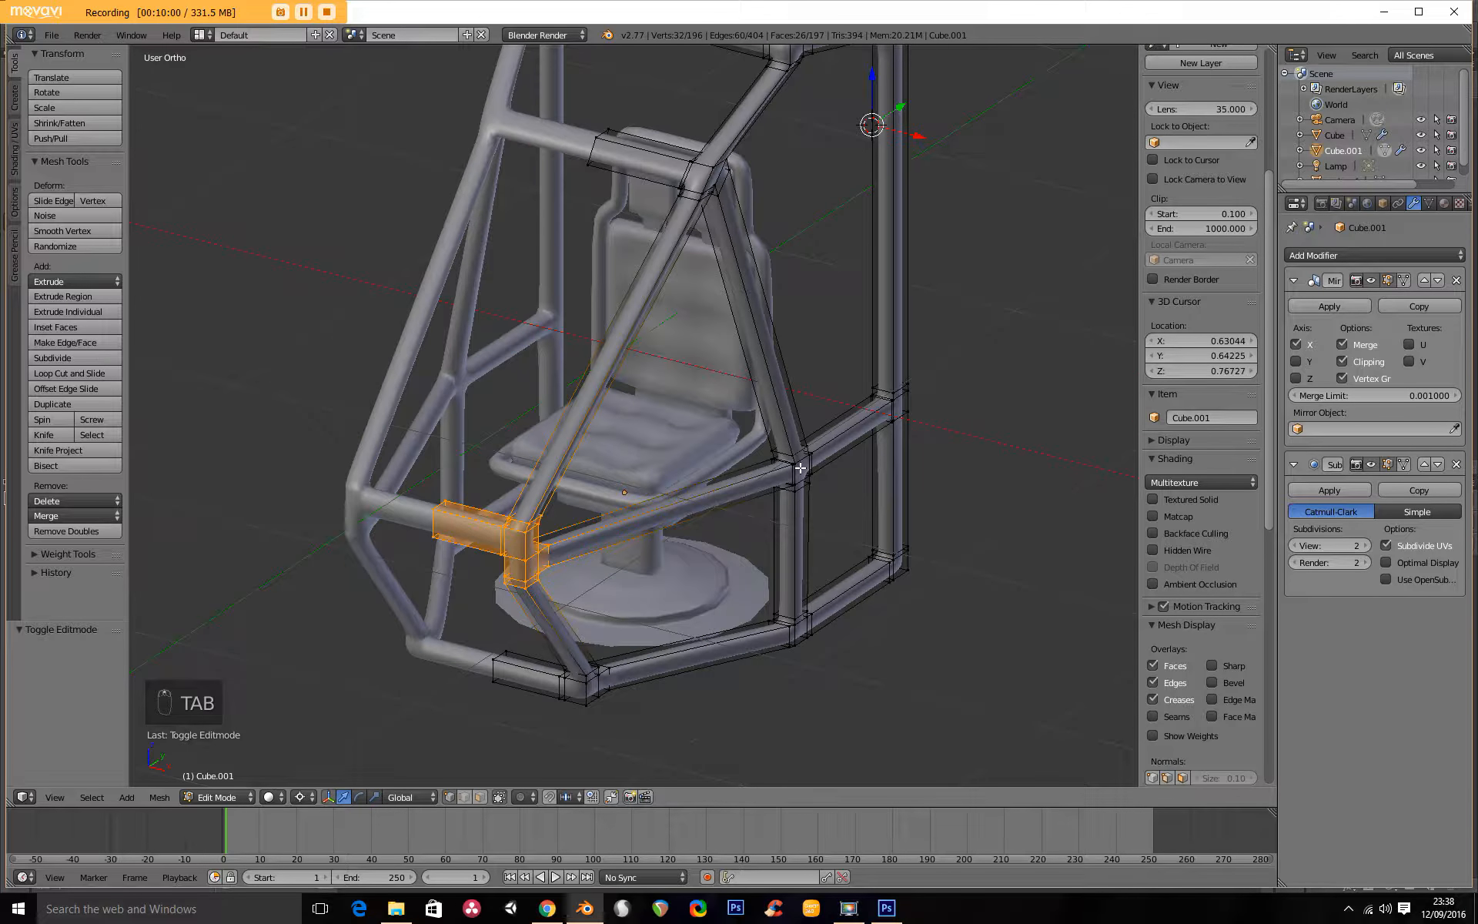
{"action": "key", "text": "z"}
{"action": "key", "text": "a"}
{"action": "key", "text": "b"}
{"action": "left_click_drag", "start_coordinate": [739, 412], "coordinate": [853, 532]}
{"action": "key", "text": "z"}
{"action": "middle_click_drag", "start_coordinate": [797, 486], "coordinate": [763, 472]}
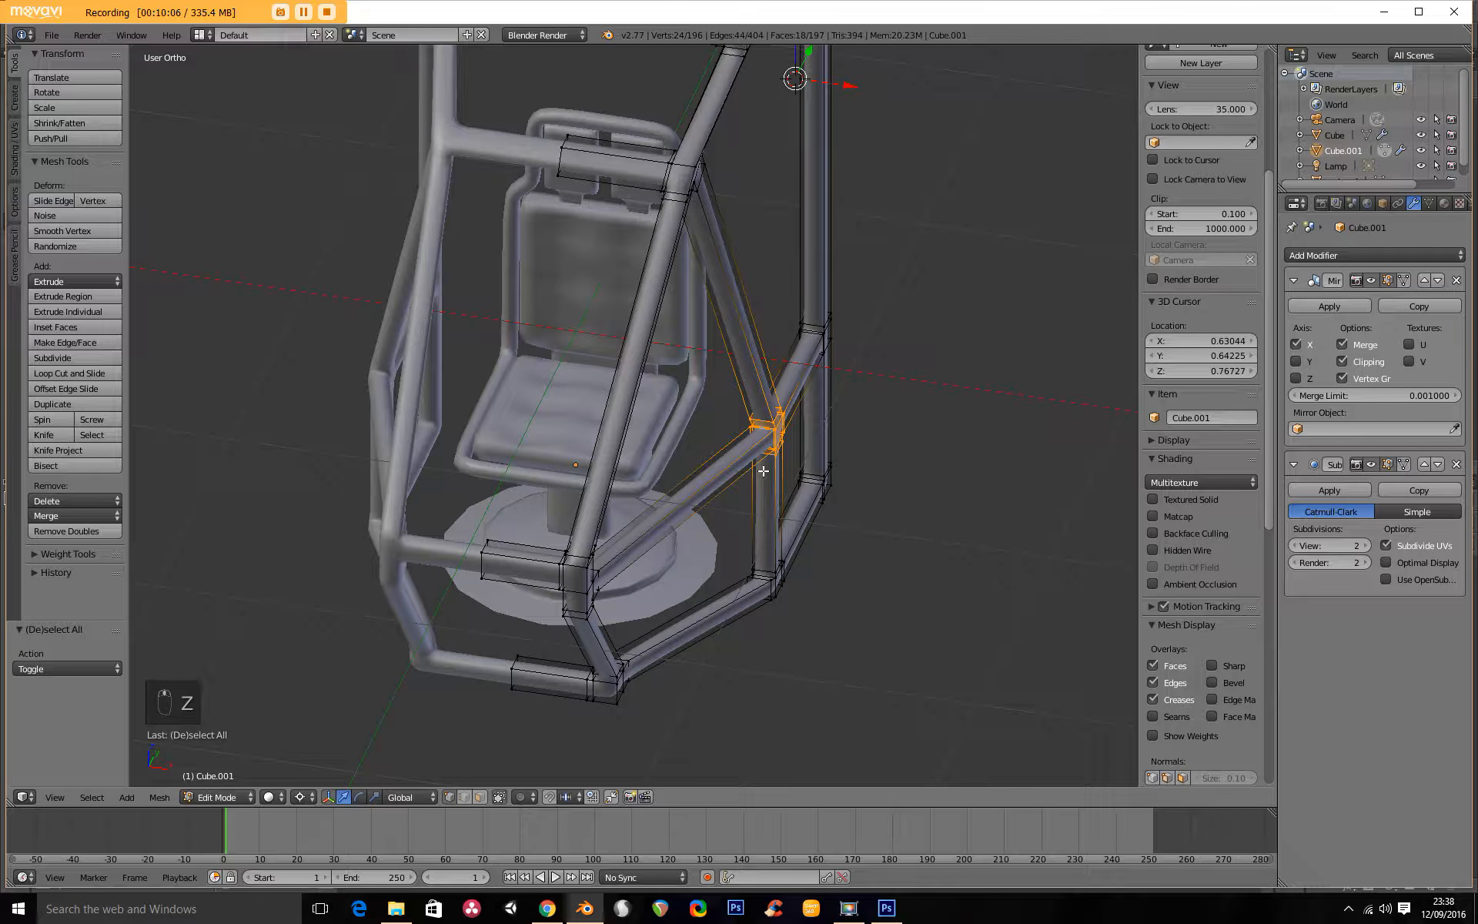
{"action": "key", "text": "g"}
{"action": "key", "text": "x"}
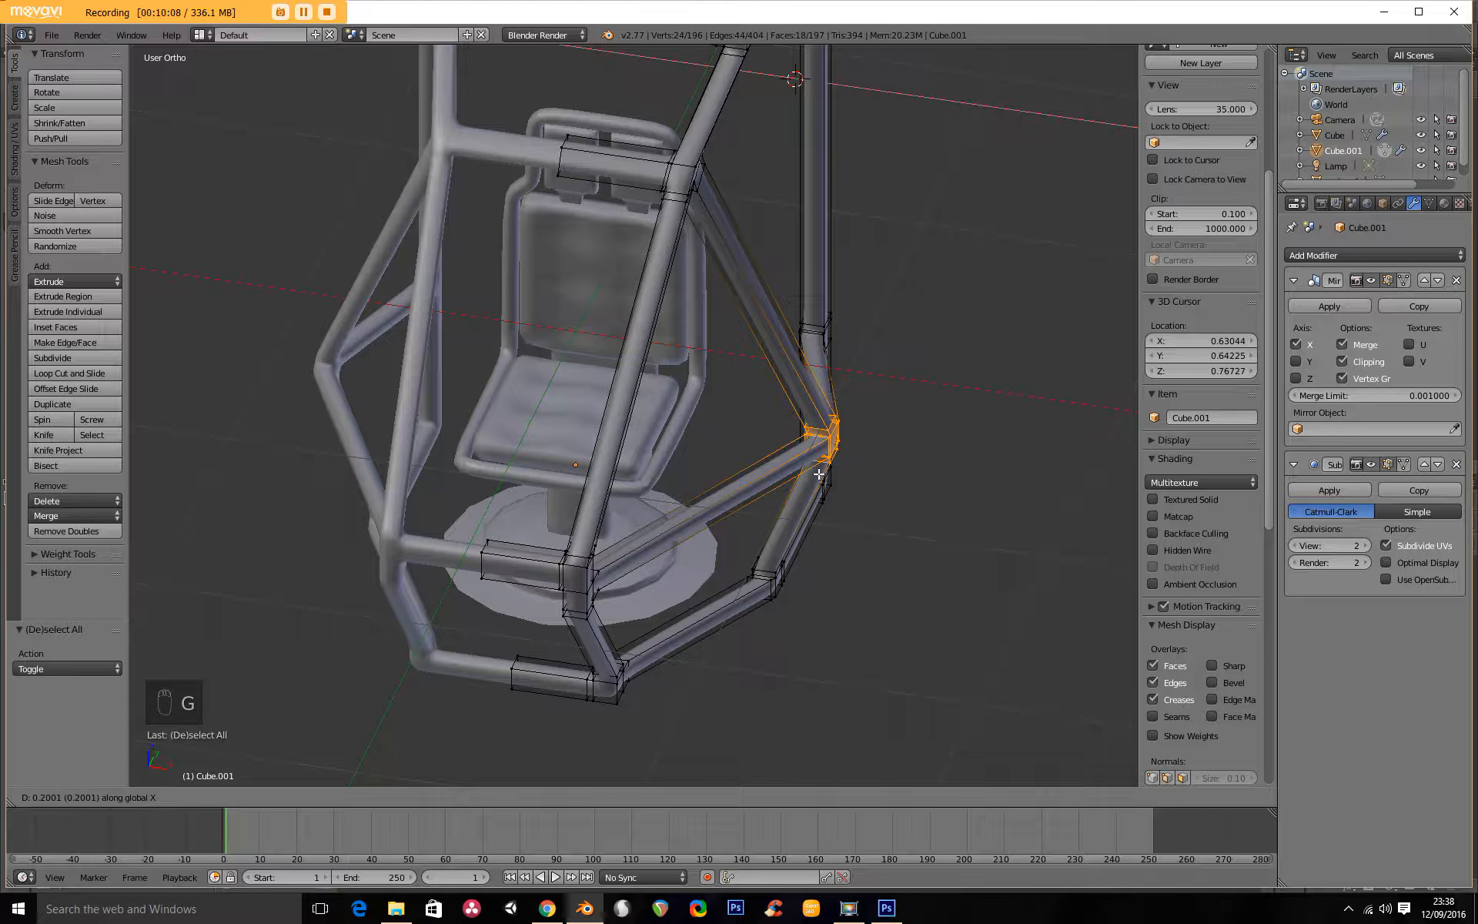
{"action": "left_click", "coordinate": [824, 475]}
Select the joint where the side post meets the sloping front bar and change the pivot point from the 3D cursor to the selection's centre.
{"action": "scroll", "coordinate": [801, 474], "scroll_direction": "down", "scroll_amount": 5}
{"action": "key", "text": "Tab"}
{"action": "middle_click_drag", "start_coordinate": [766, 473], "coordinate": [587, 487]}
{"action": "key", "text": "KP_3"}
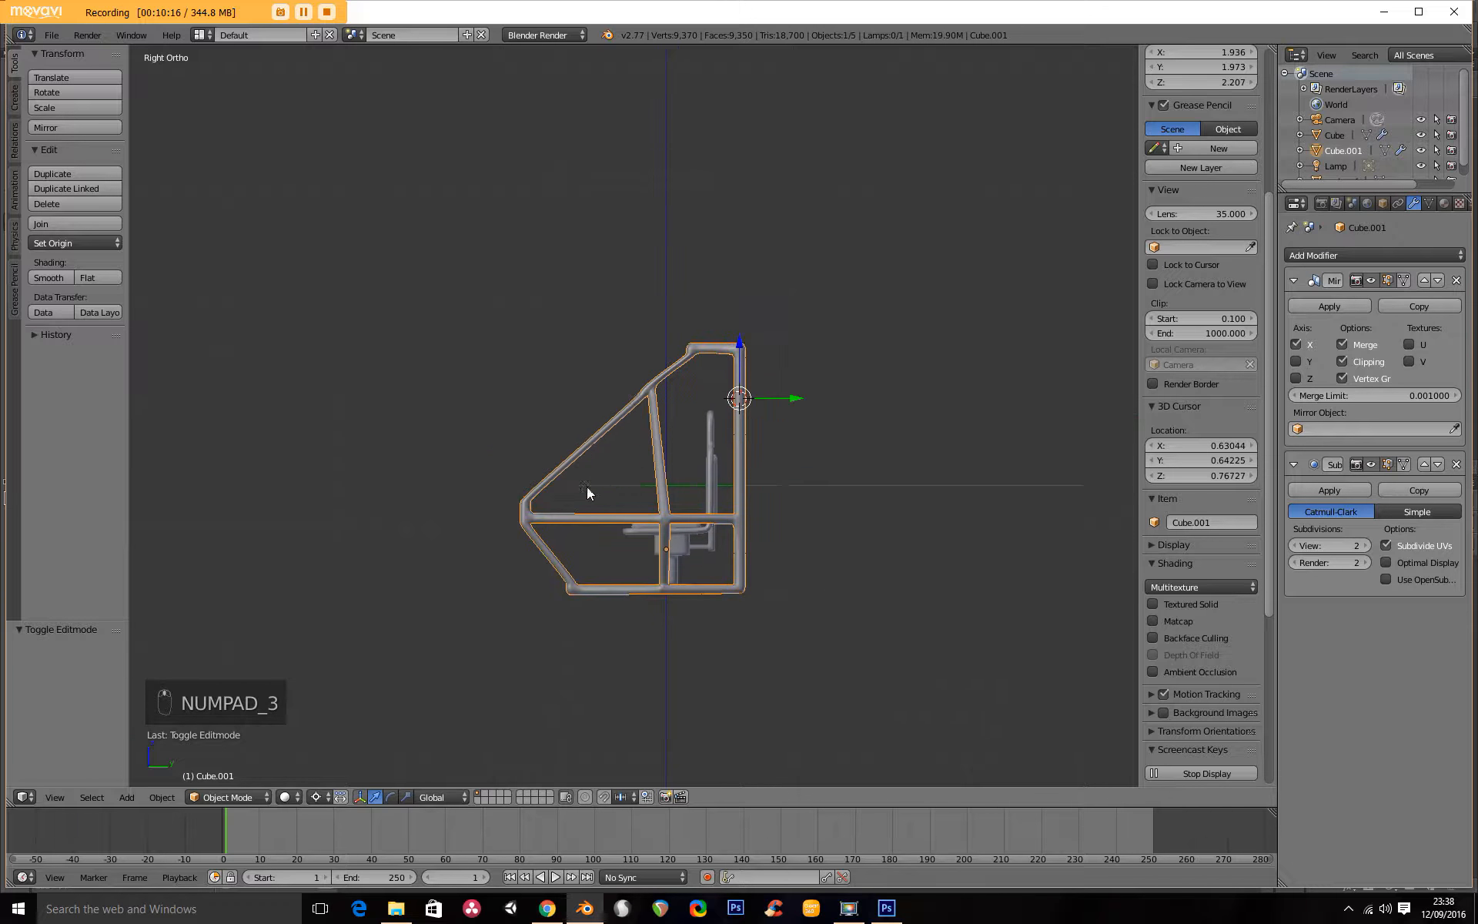
{"action": "scroll", "coordinate": [584, 501], "scroll_direction": "up", "scroll_amount": 3}
{"action": "key", "text": "Tab"}
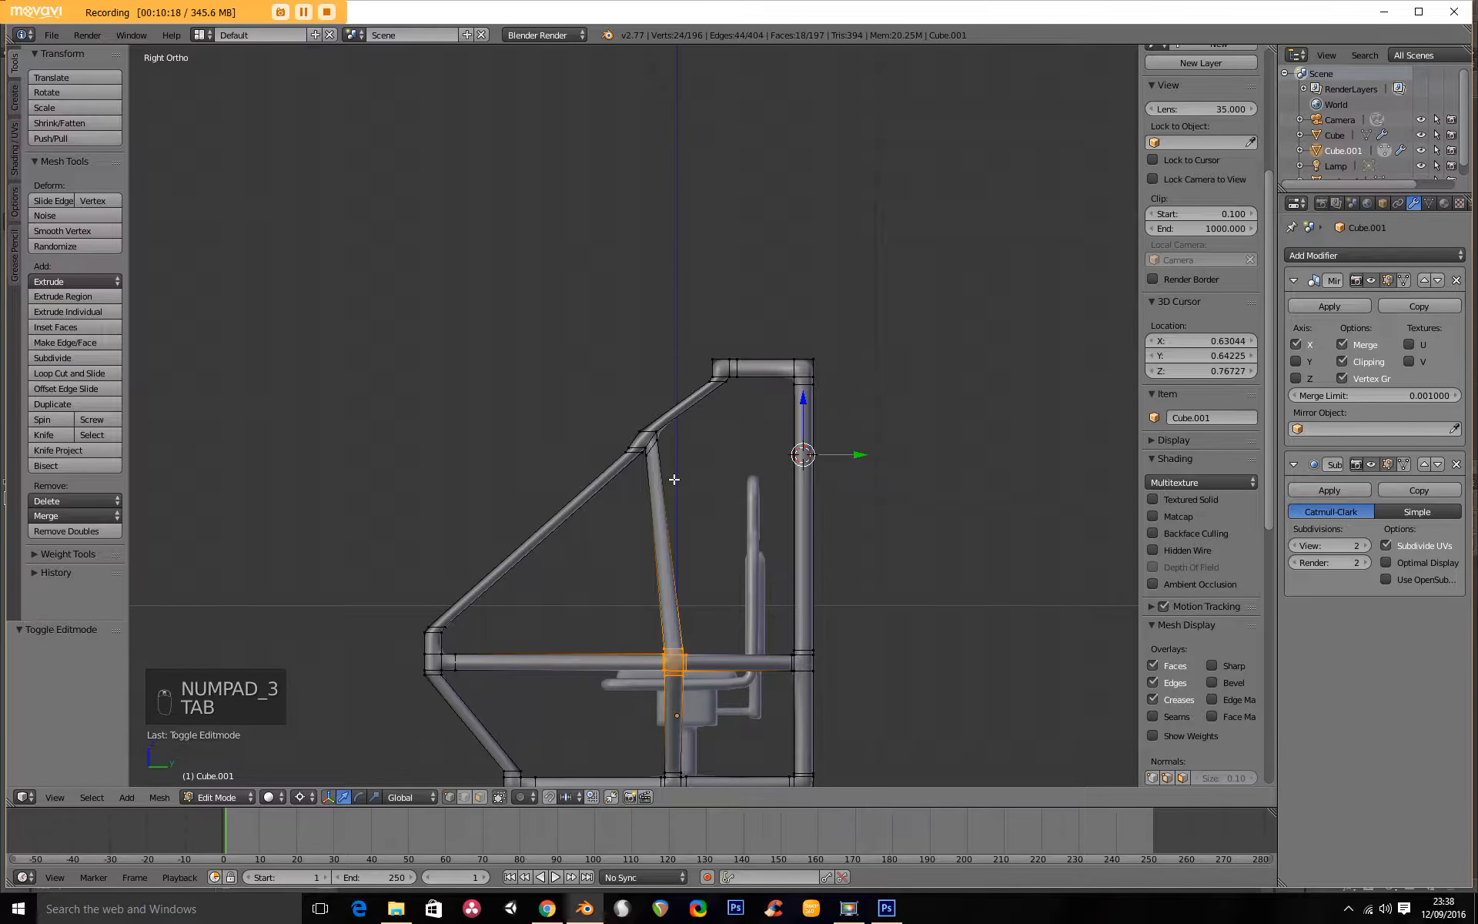
{"action": "key", "text": "z"}
{"action": "key", "text": "a"}
{"action": "key", "text": "b"}
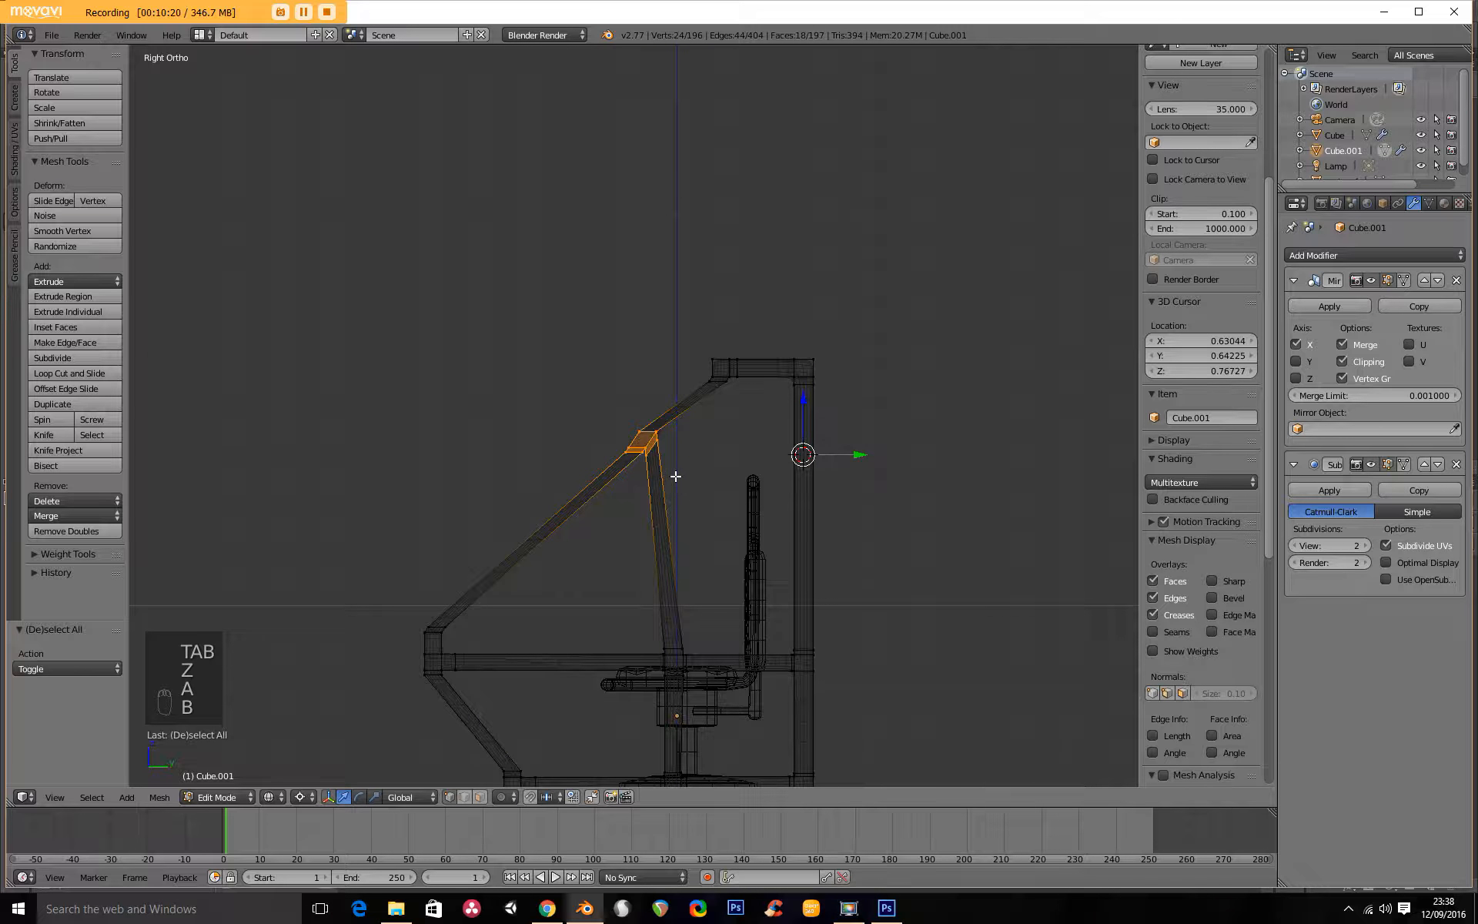
{"action": "key", "text": "r"}
{"action": "right_click", "coordinate": [683, 478]}
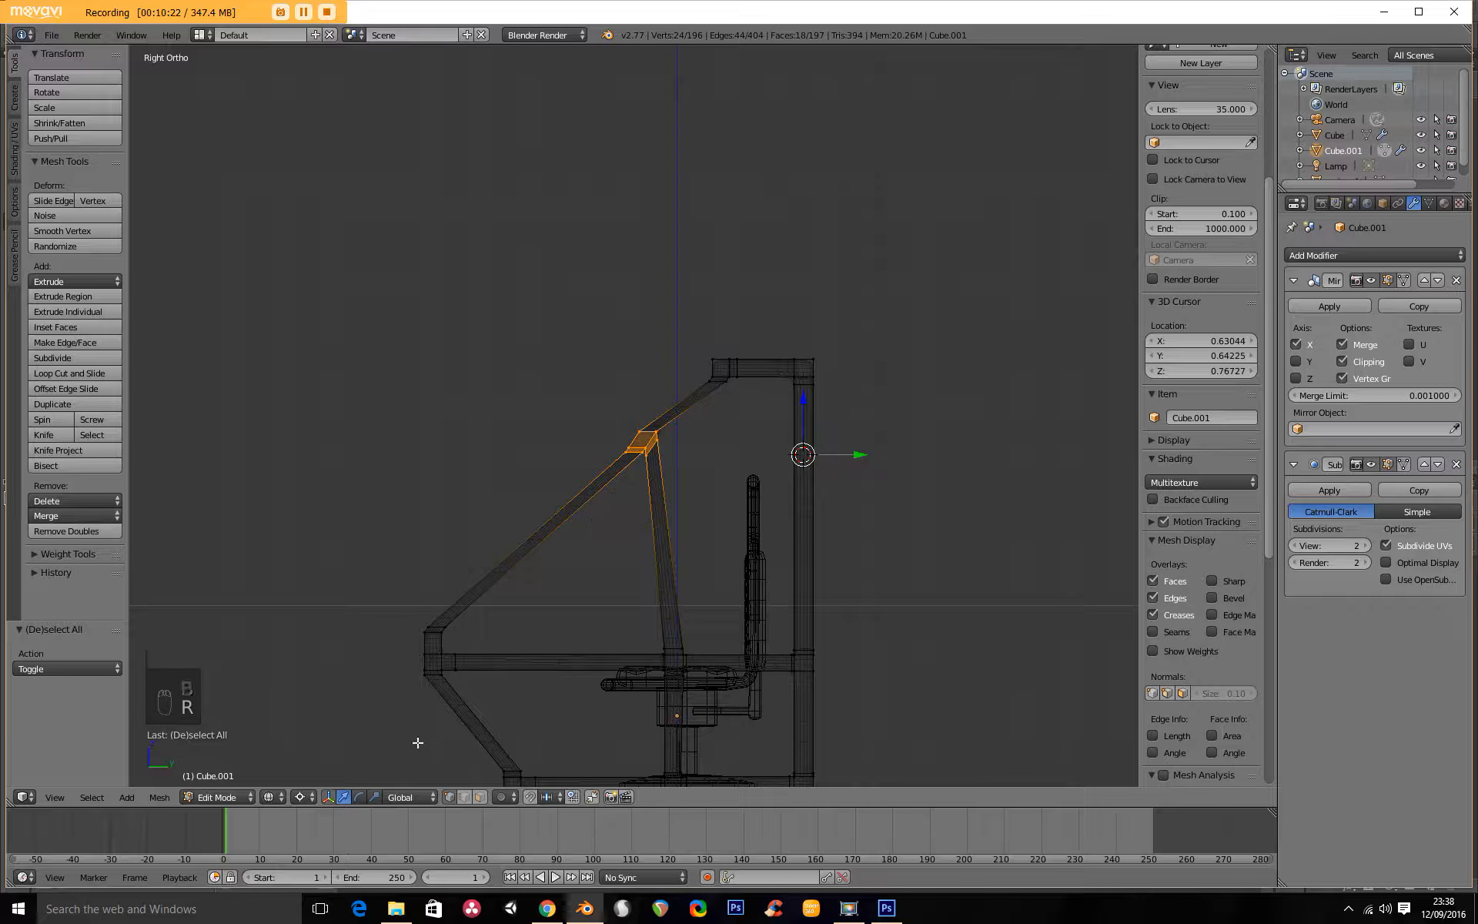
{"action": "left_click", "coordinate": [299, 797]}
{"action": "left_click", "coordinate": [339, 744]}
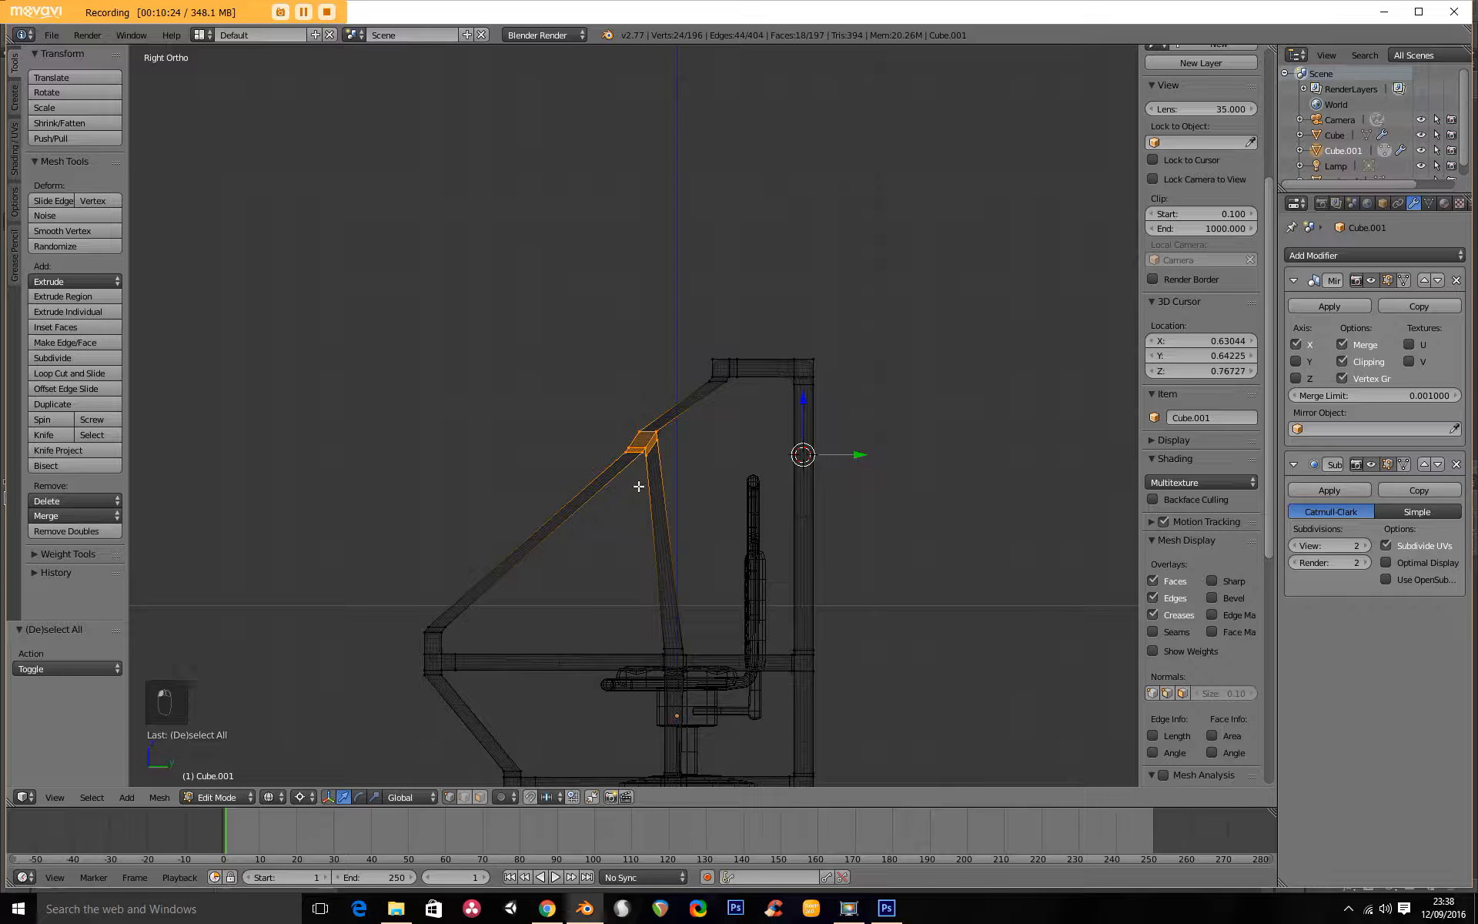
{"action": "left_click", "coordinate": [302, 797]}
{"action": "left_click", "coordinate": [332, 745]}
Rotate the selected upper joint about 23 degrees and move it by -0.157 in Y and 0.145 in Z.
{"action": "key", "text": "r"}
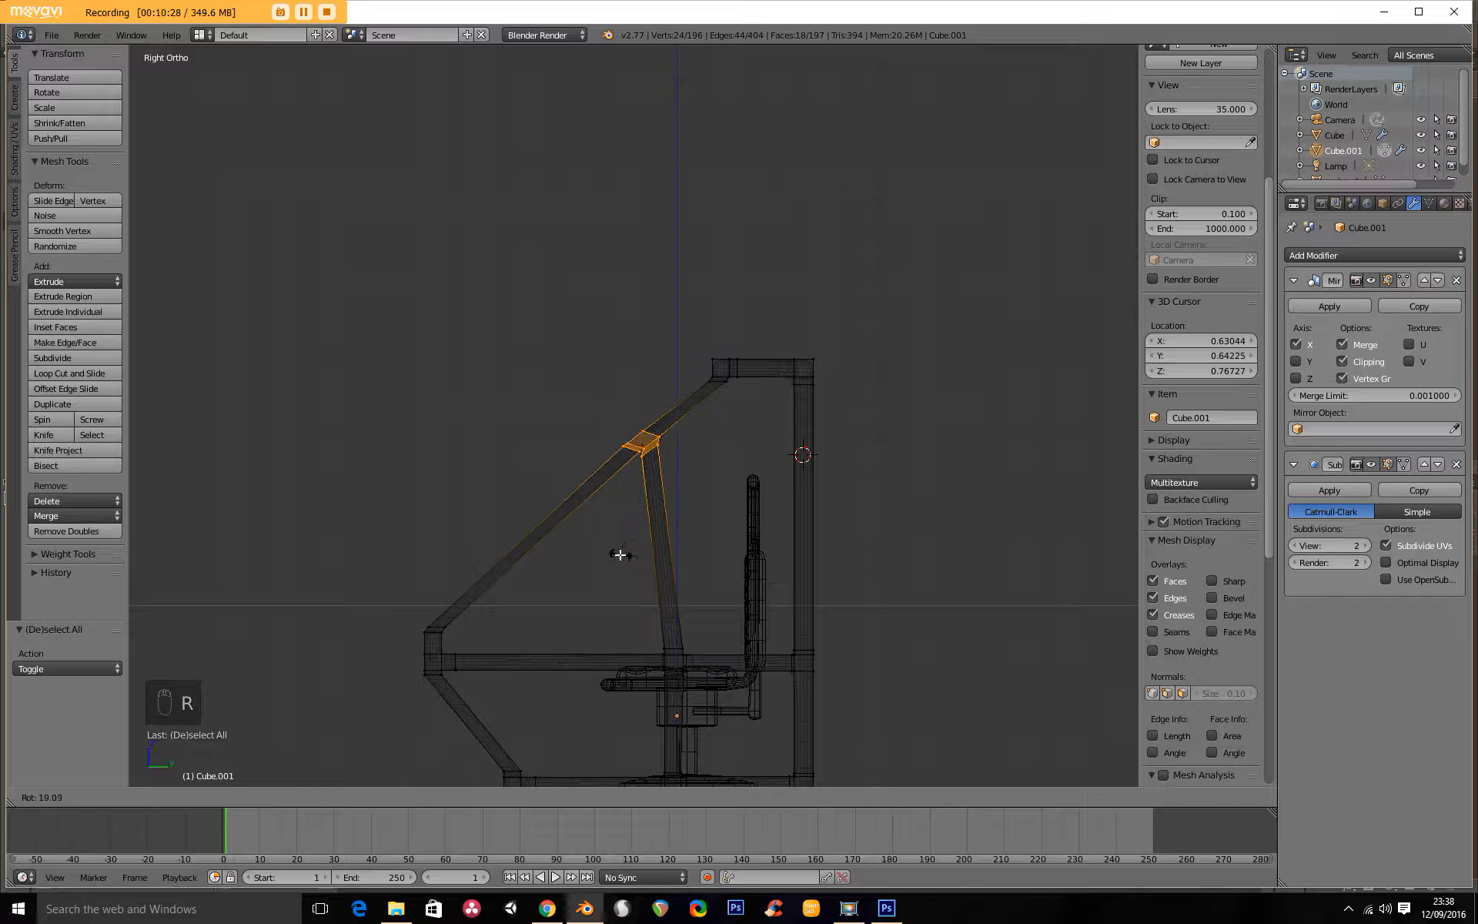
{"action": "left_click", "coordinate": [614, 553]}
{"action": "key", "text": "g"}
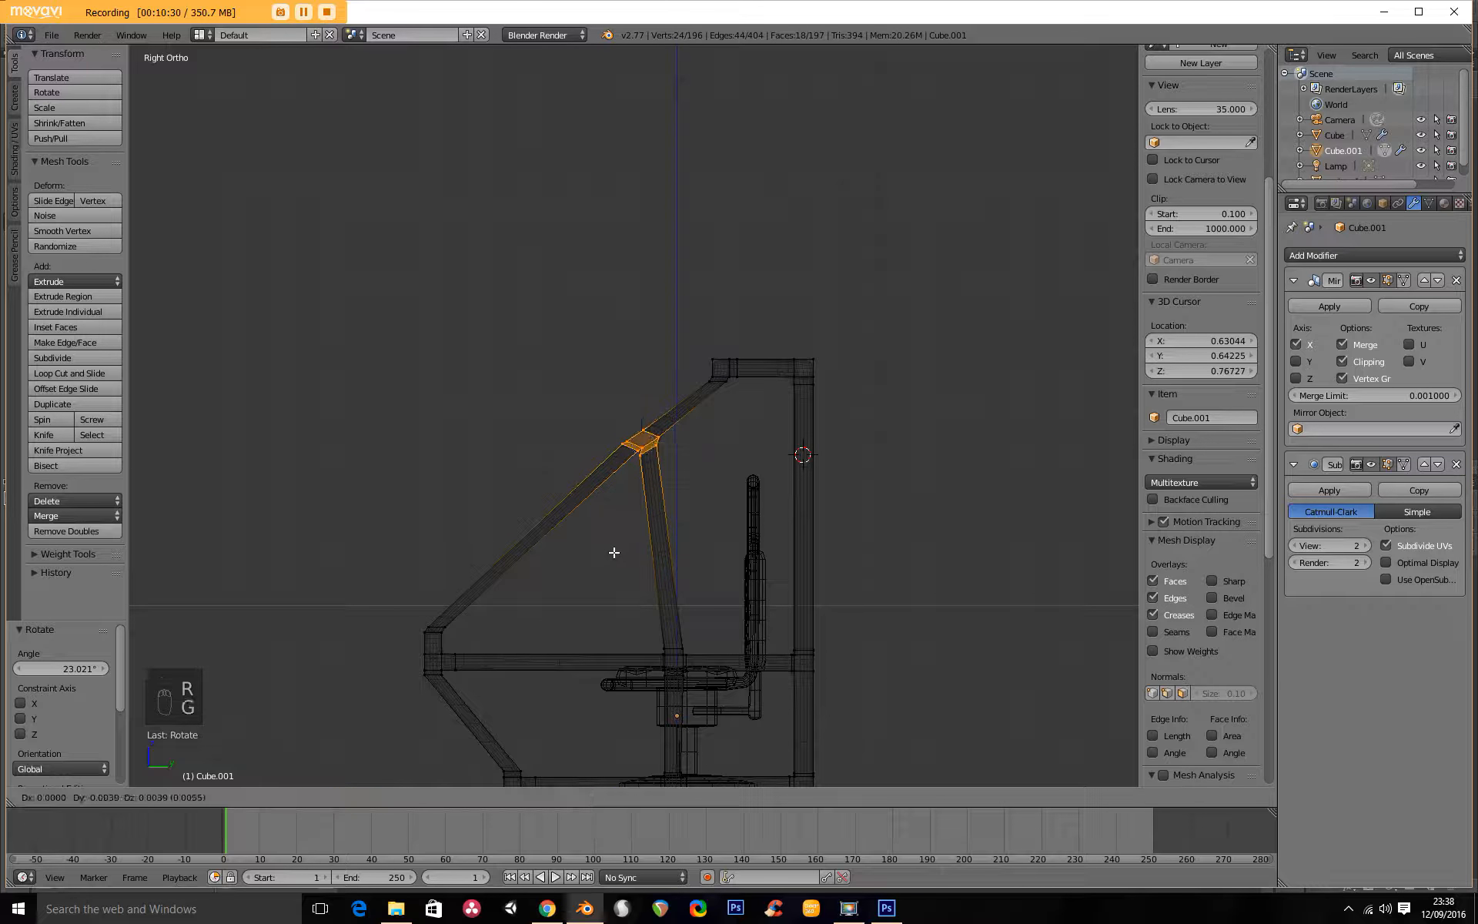
{"action": "left_click", "coordinate": [584, 524]}
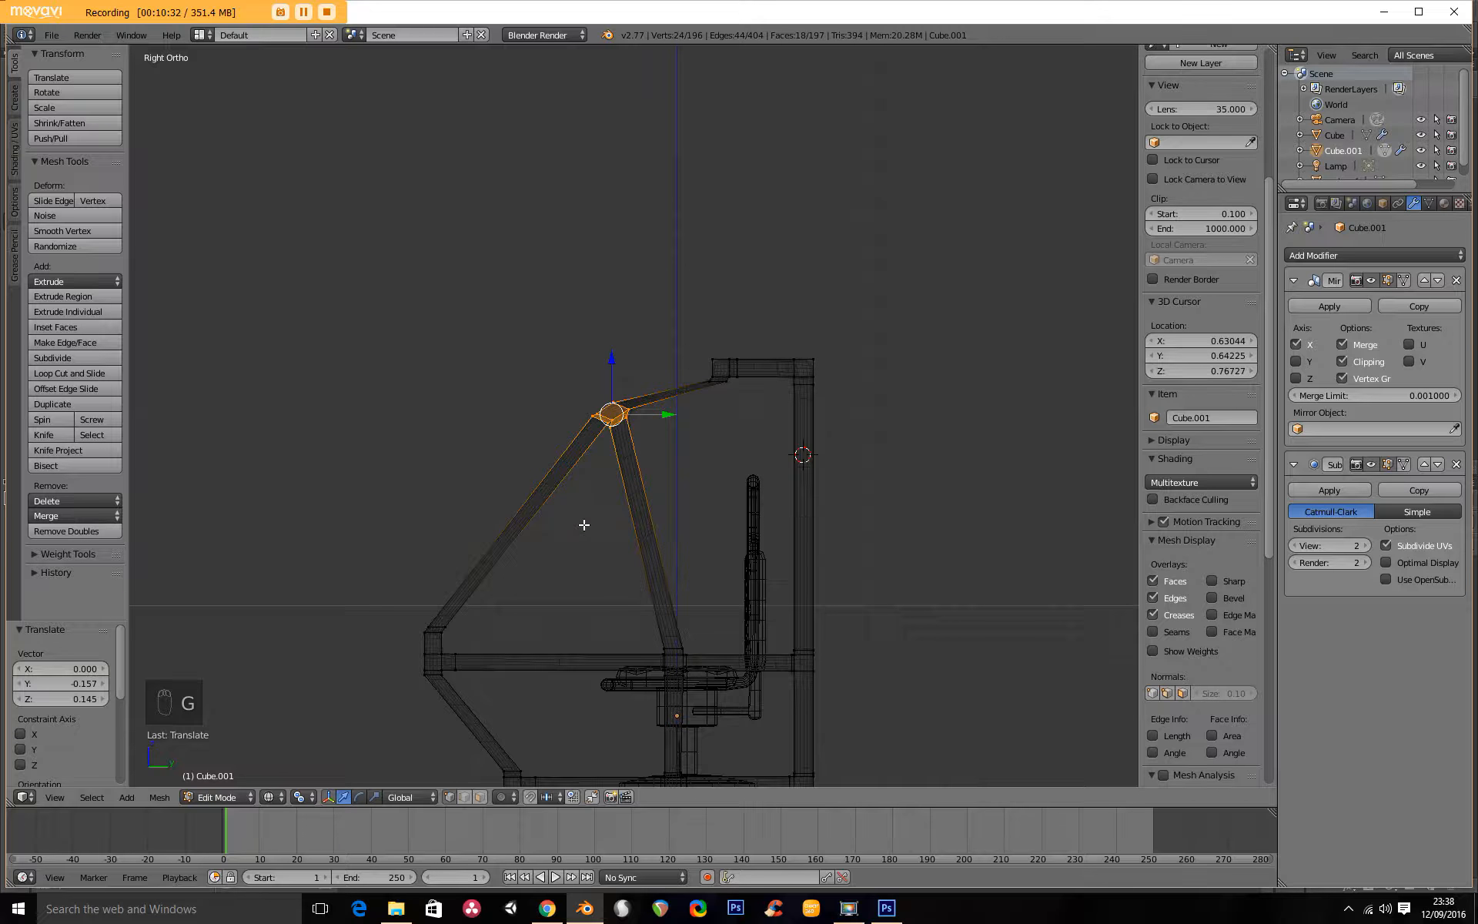
Select the four-vertex ring just below the roof's front joint, where the connecting bar attaches, and delete its vertices.
{"action": "scroll", "coordinate": [626, 423], "scroll_direction": "up", "scroll_amount": 8}
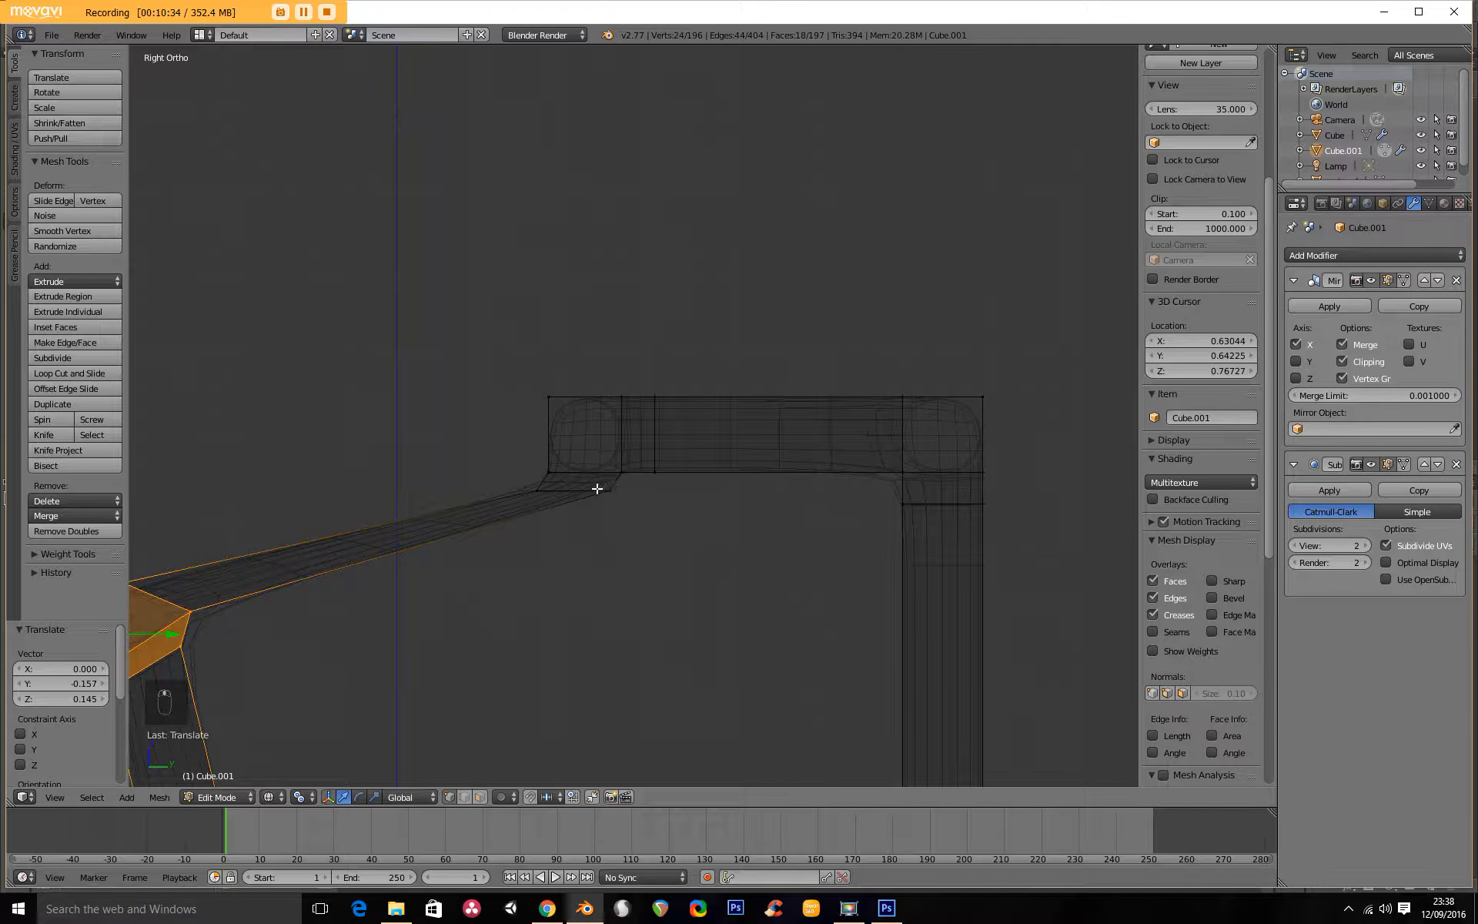
{"action": "key", "text": "a"}
{"action": "key", "text": "b"}
{"action": "left_click_drag", "start_coordinate": [521, 438], "coordinate": [667, 538]}
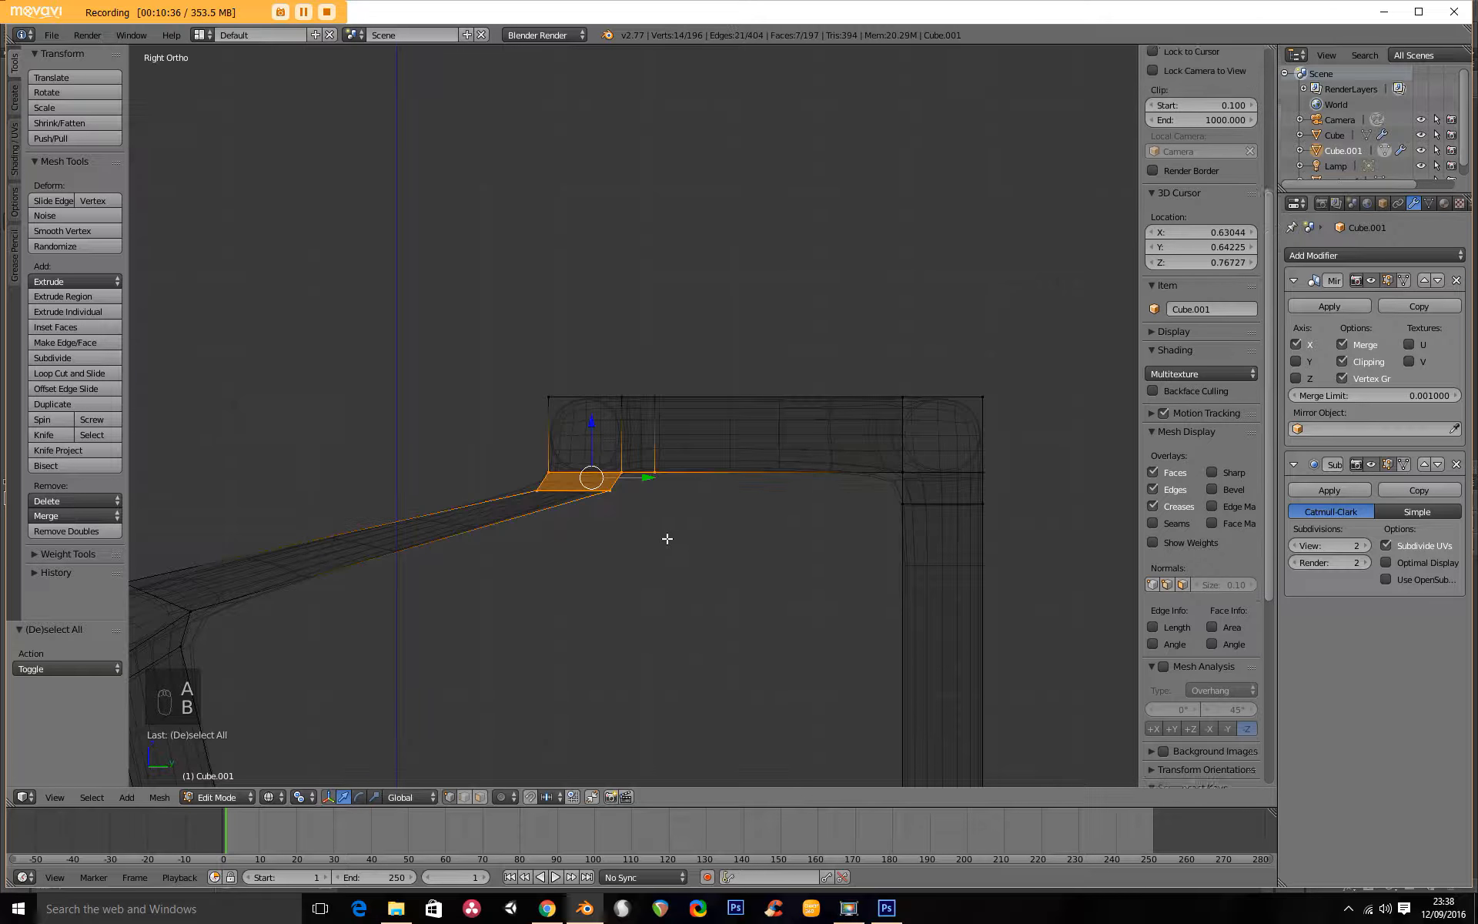
{"action": "key", "text": "c"}
{"action": "middle_click", "coordinate": [650, 476]}
{"action": "right_click", "coordinate": [650, 505]}
{"action": "scroll", "coordinate": [655, 519], "scroll_direction": "up", "scroll_amount": 1}
{"action": "scroll", "coordinate": [654, 519], "scroll_direction": "up", "scroll_amount": 3}
{"action": "middle_click_drag", "start_coordinate": [548, 594], "coordinate": [652, 532], "text": "shift"}
{"action": "right_click", "coordinate": [592, 515], "text": "alt"}
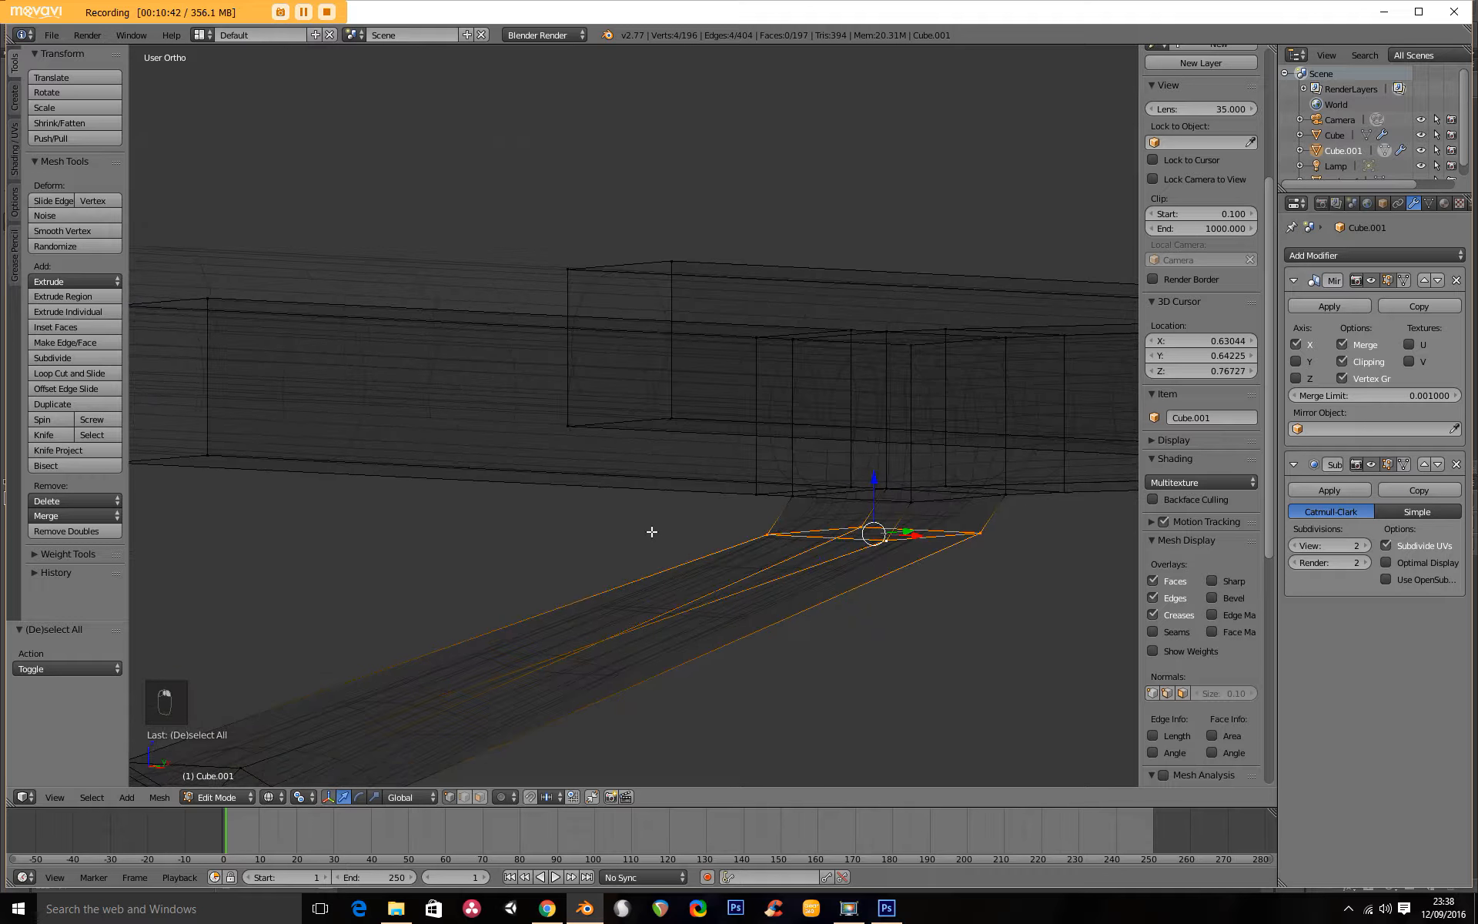
{"action": "key", "text": "x"}
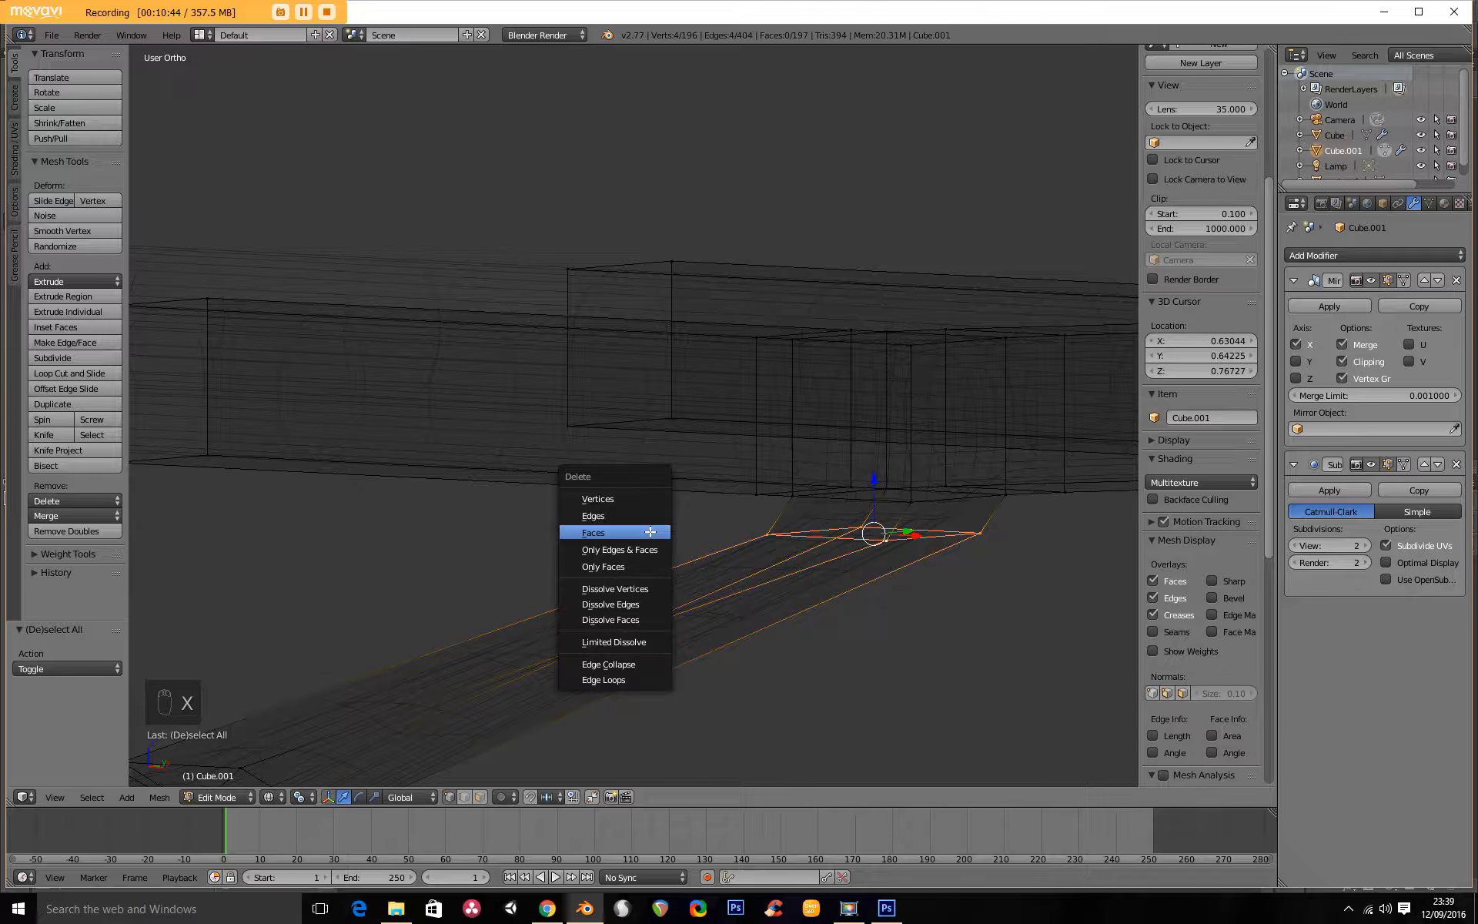
{"action": "left_click", "coordinate": [614, 498]}
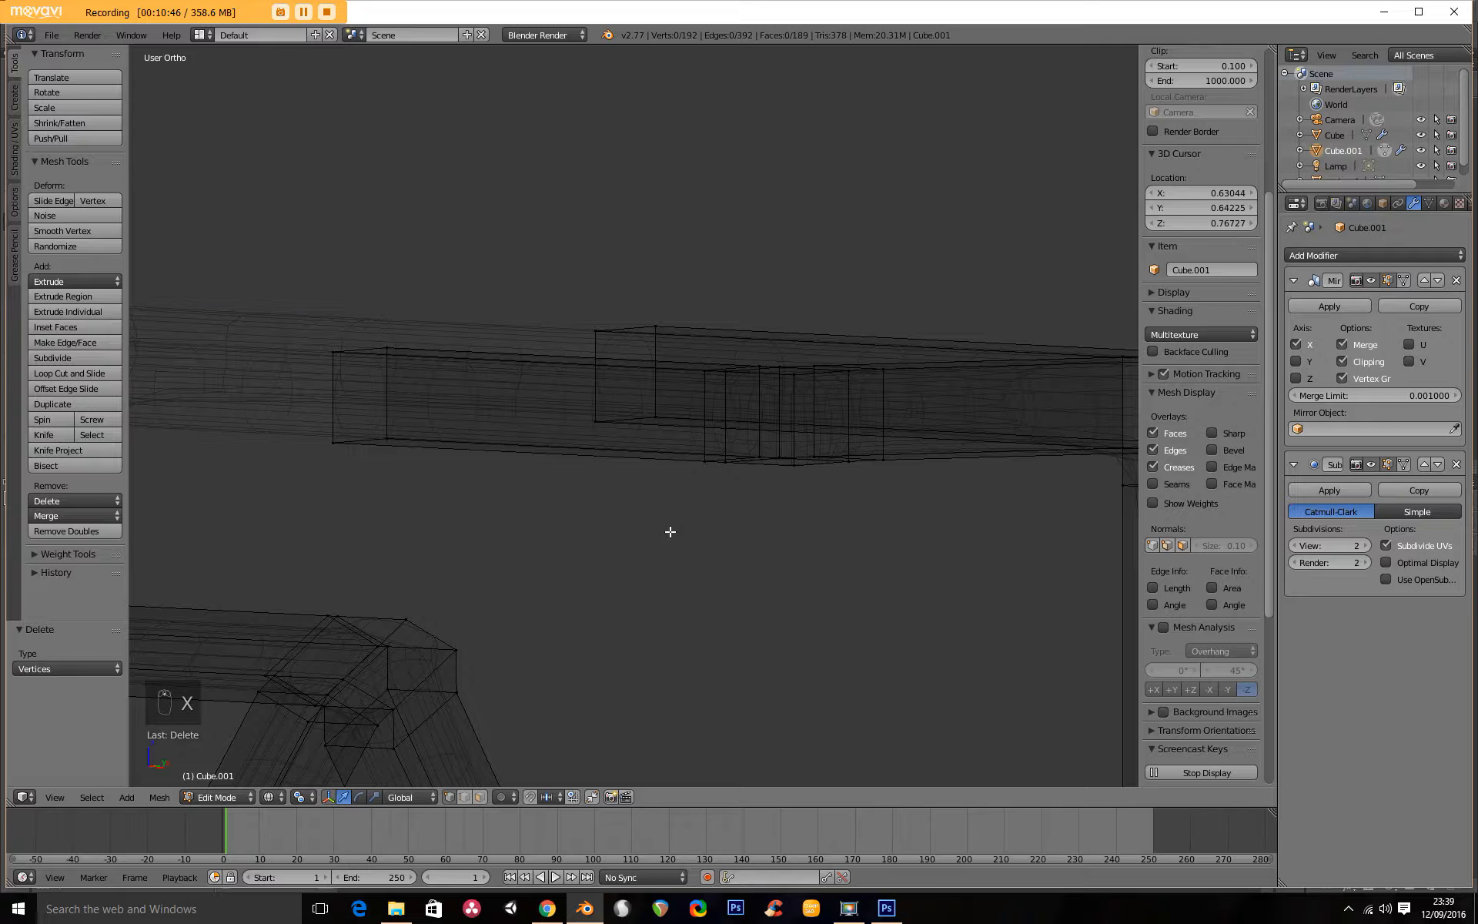
Fill the open underside of the roof's front joint with a face between its four corner vertices.
{"action": "key", "text": "z"}
{"action": "middle_click_drag", "start_coordinate": [706, 501], "coordinate": [640, 465]}
{"action": "scroll", "coordinate": [632, 455], "scroll_direction": "up", "scroll_amount": 3}
{"action": "right_click", "coordinate": [566, 362]}
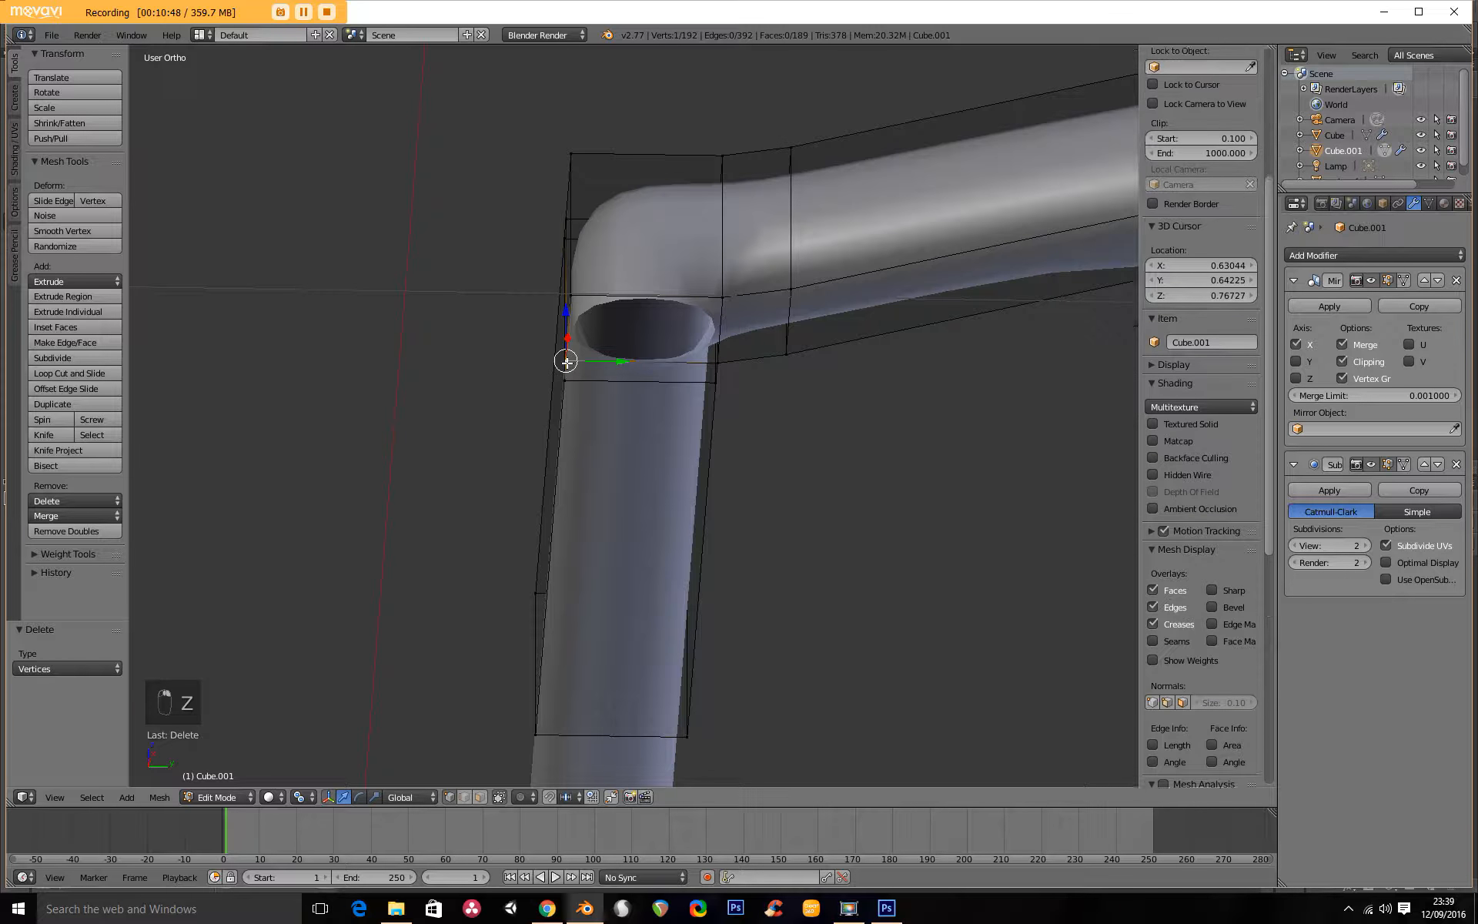
{"action": "right_click", "coordinate": [572, 296], "text": "shift"}
{"action": "right_click", "coordinate": [720, 297], "text": "shift"}
{"action": "right_click", "coordinate": [718, 363], "text": "shift"}
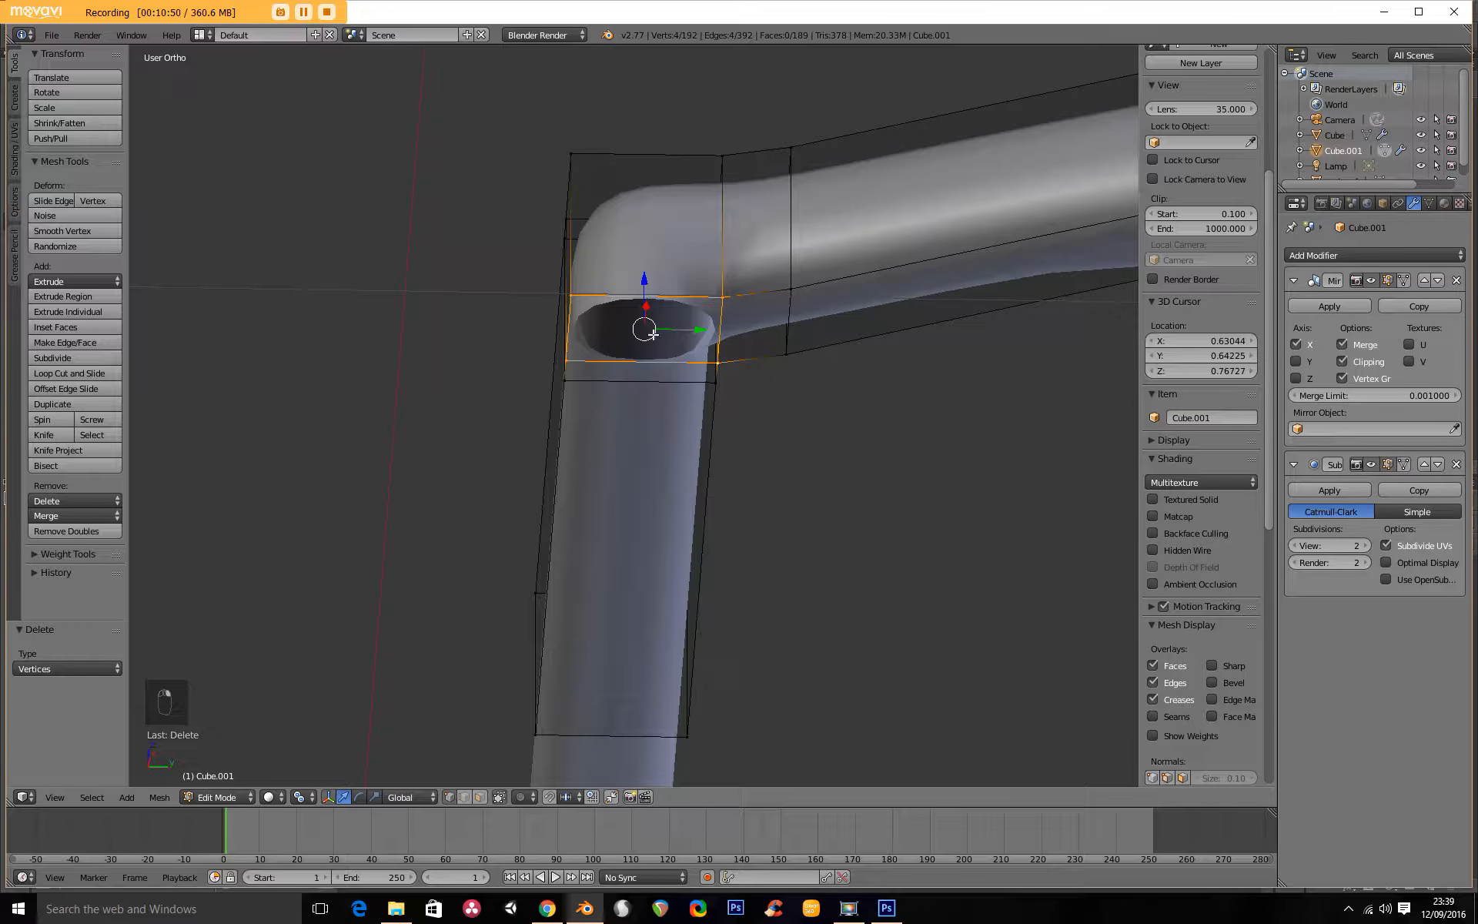
{"action": "key", "text": "f"}
{"action": "scroll", "coordinate": [646, 289], "scroll_direction": "down", "scroll_amount": 4}
{"action": "middle_click_drag", "start_coordinate": [644, 290], "coordinate": [695, 391]}
In face select mode, delete only the forward-facing face of the roof's front joint, keeping its vertices.
{"action": "left_click", "coordinate": [480, 797]}
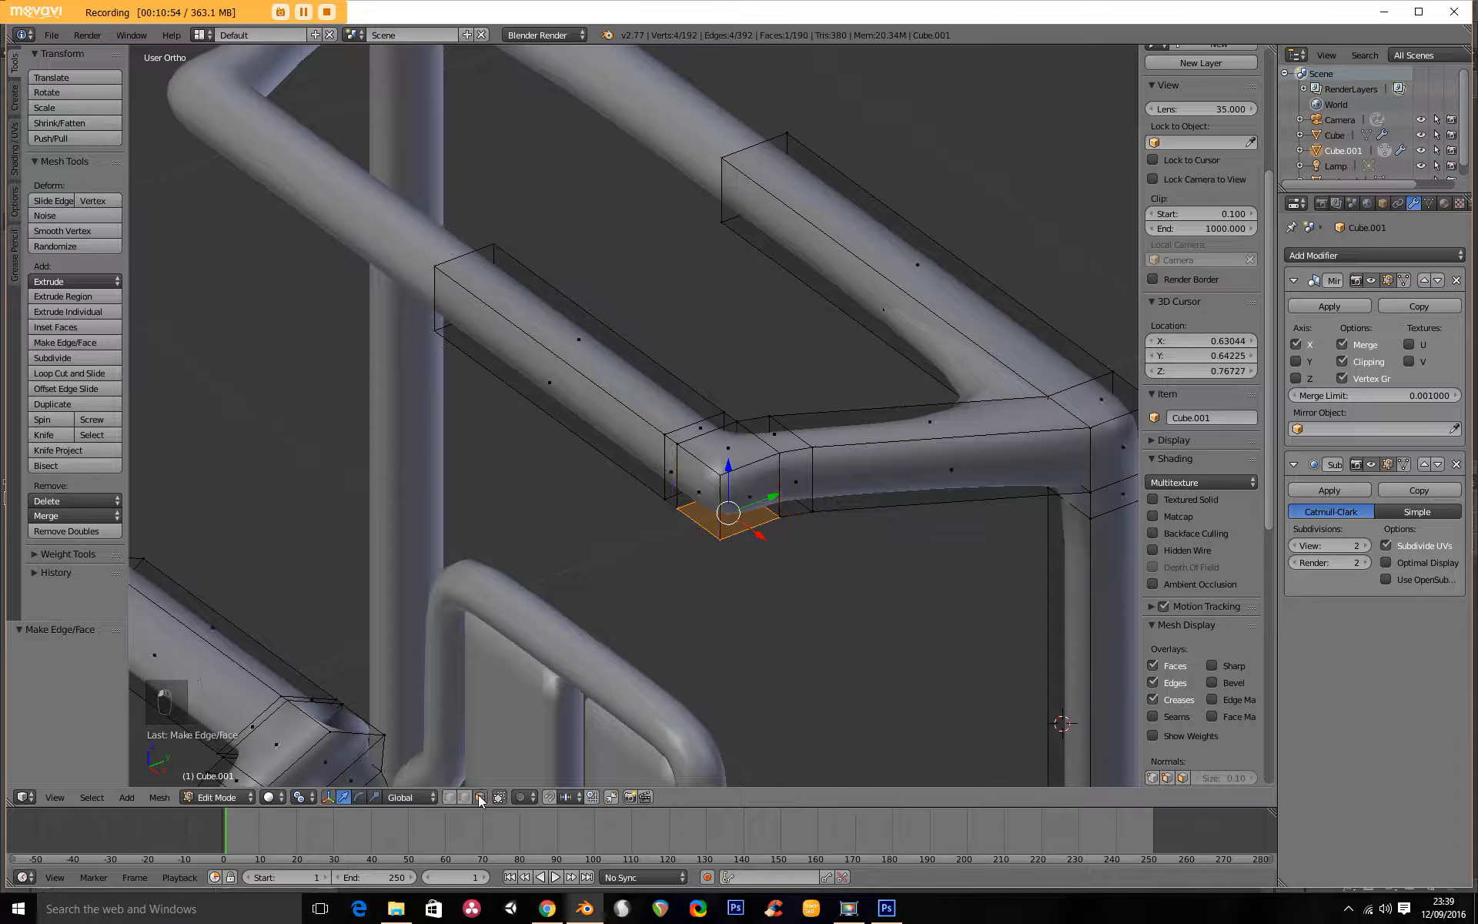
{"action": "right_click", "coordinate": [684, 495]}
{"action": "key", "text": "x"}
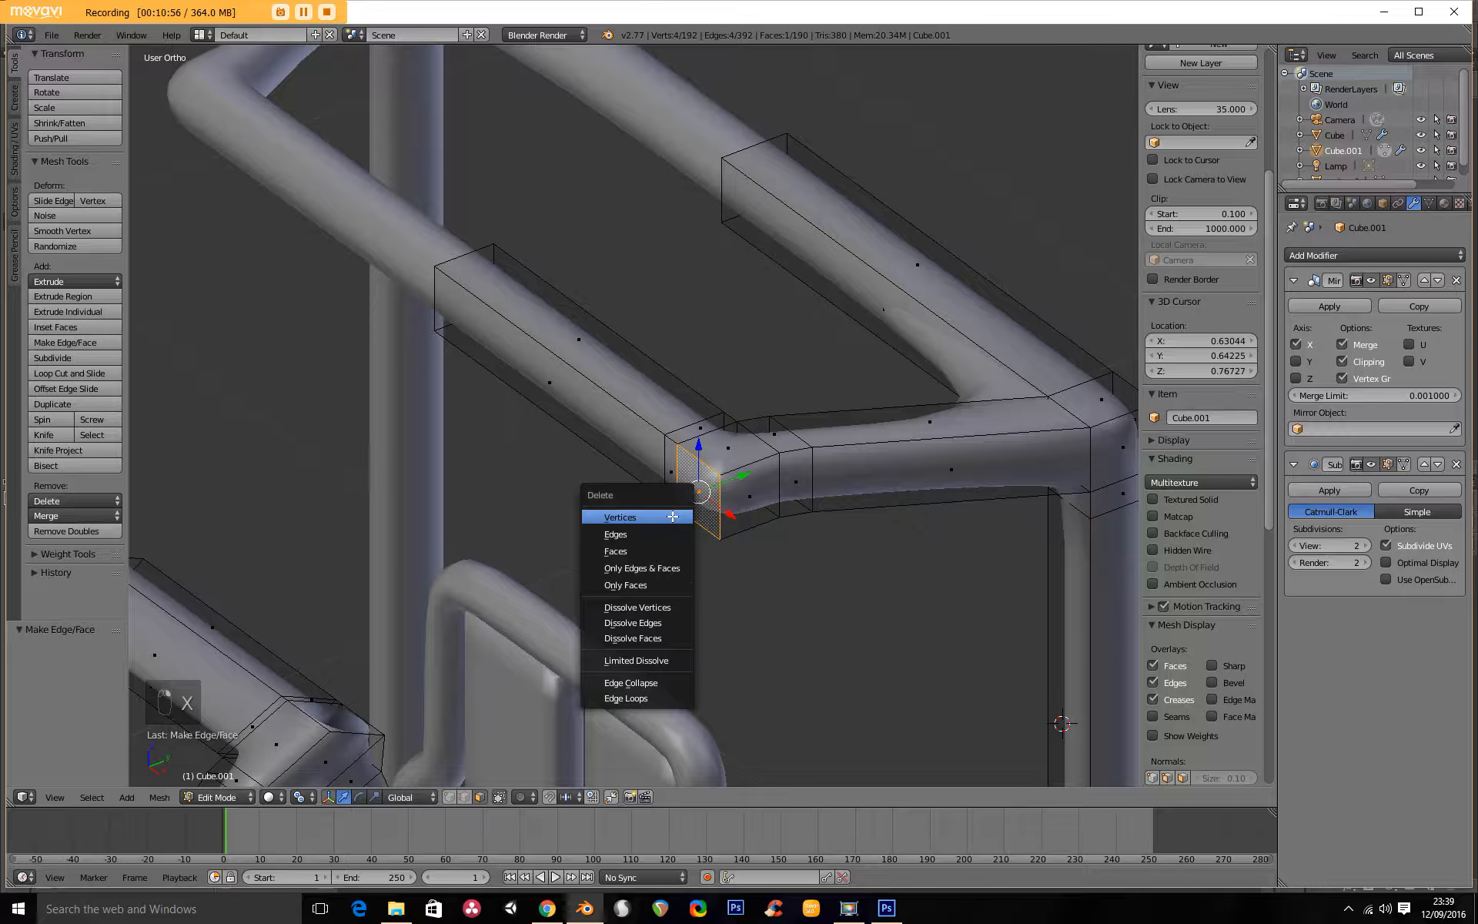
{"action": "left_click", "coordinate": [672, 515]}
{"action": "key", "text": "ctrl+z"}
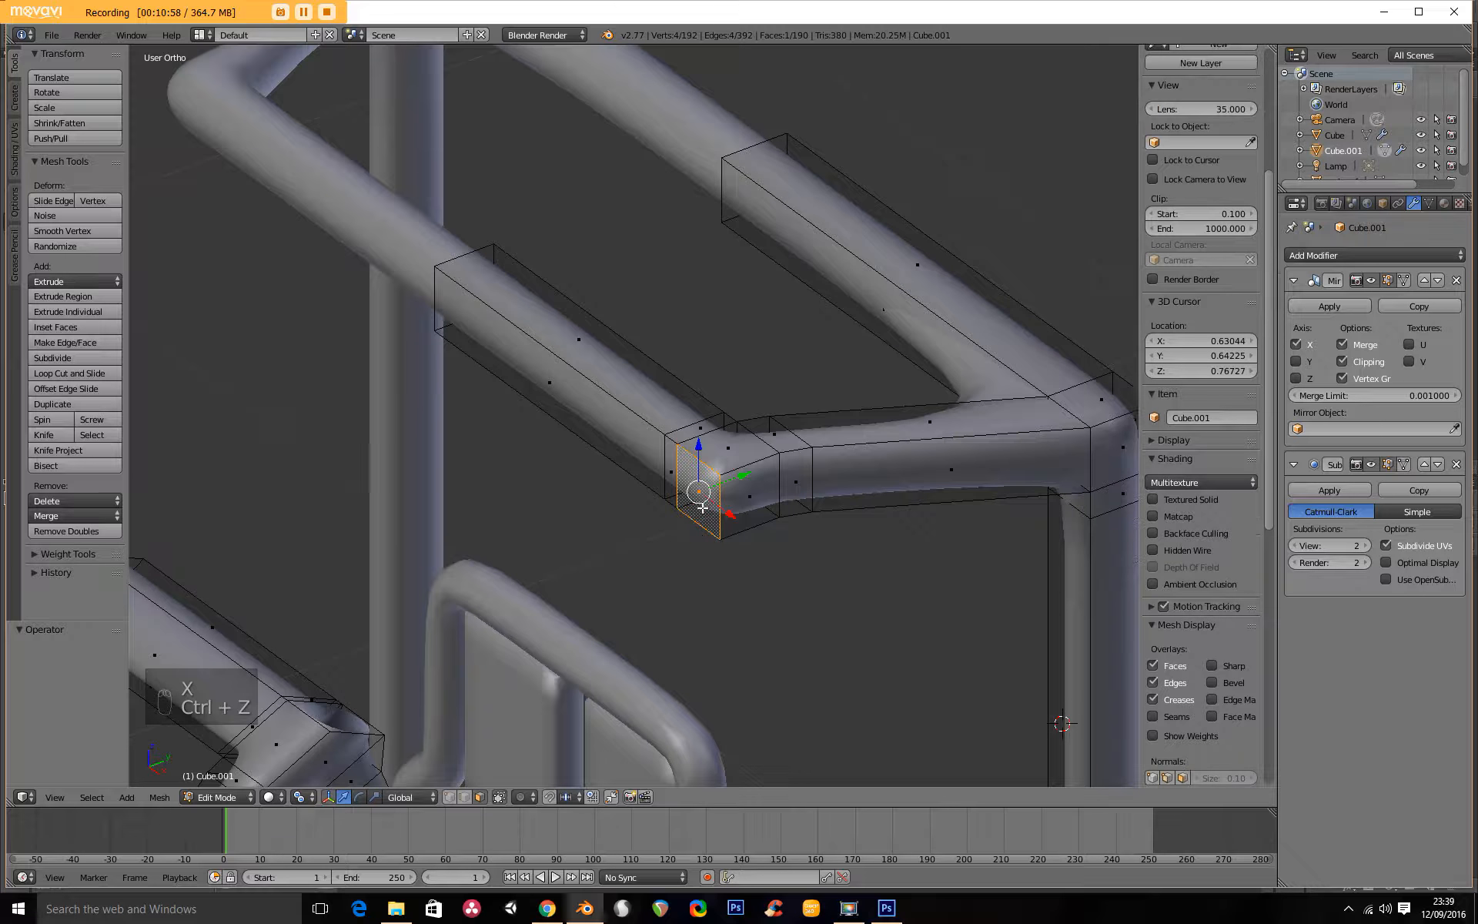
{"action": "key", "text": "x"}
{"action": "left_click", "coordinate": [697, 537]}
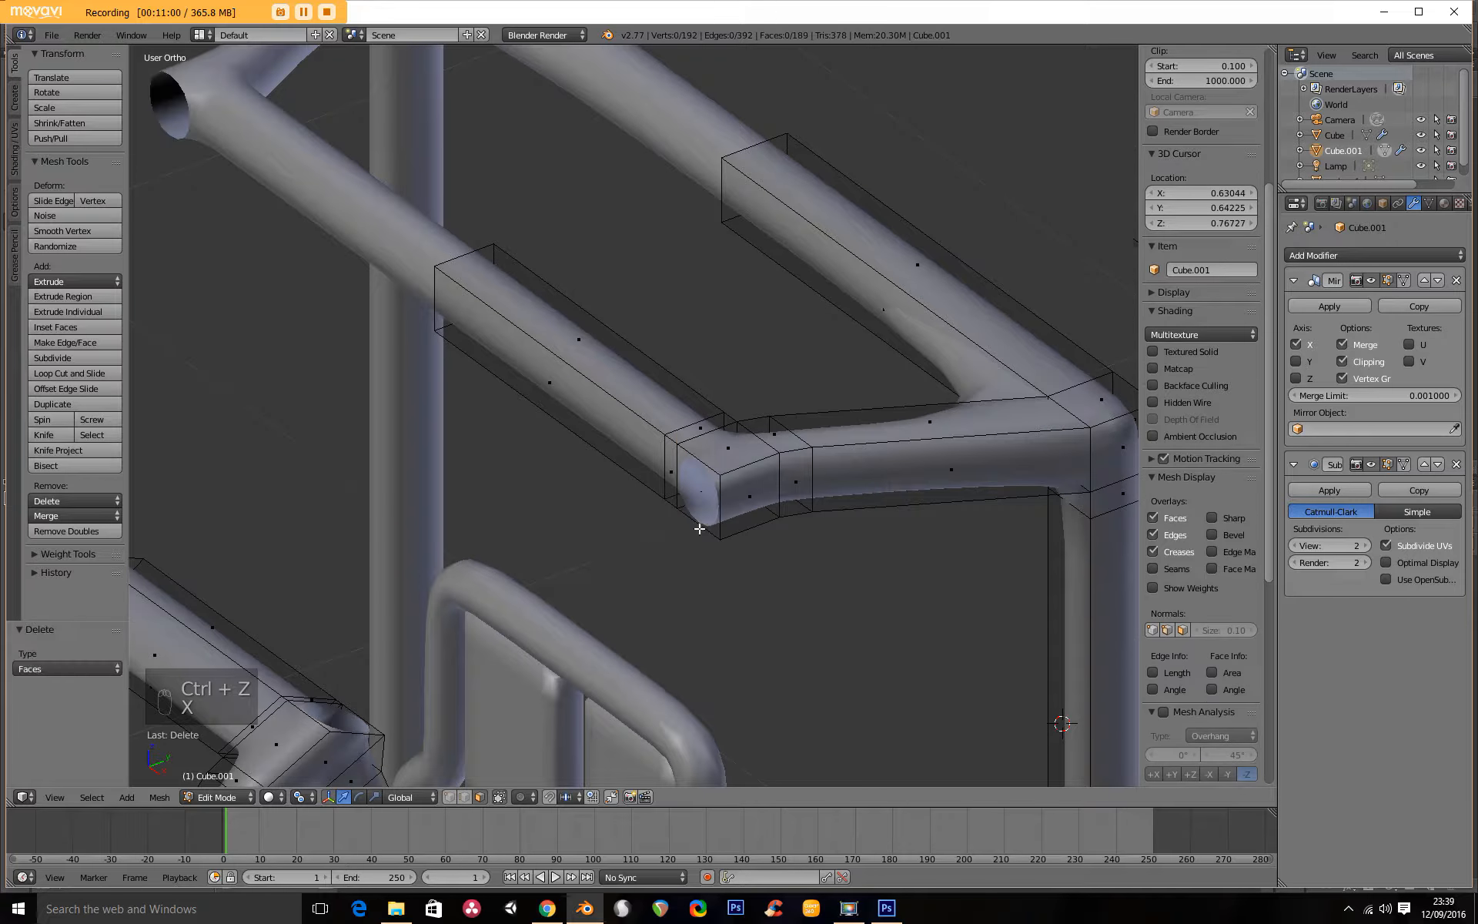
Select the open front edge loop of the roof joint and the open loop of the upper side-post joint, and connect them with Bridge Edge Loops.
{"action": "scroll", "coordinate": [715, 545], "scroll_direction": "down", "scroll_amount": 2}
{"action": "scroll", "coordinate": [715, 546], "scroll_direction": "up", "scroll_amount": 1}
{"action": "middle_click_drag", "start_coordinate": [715, 546], "coordinate": [634, 595]}
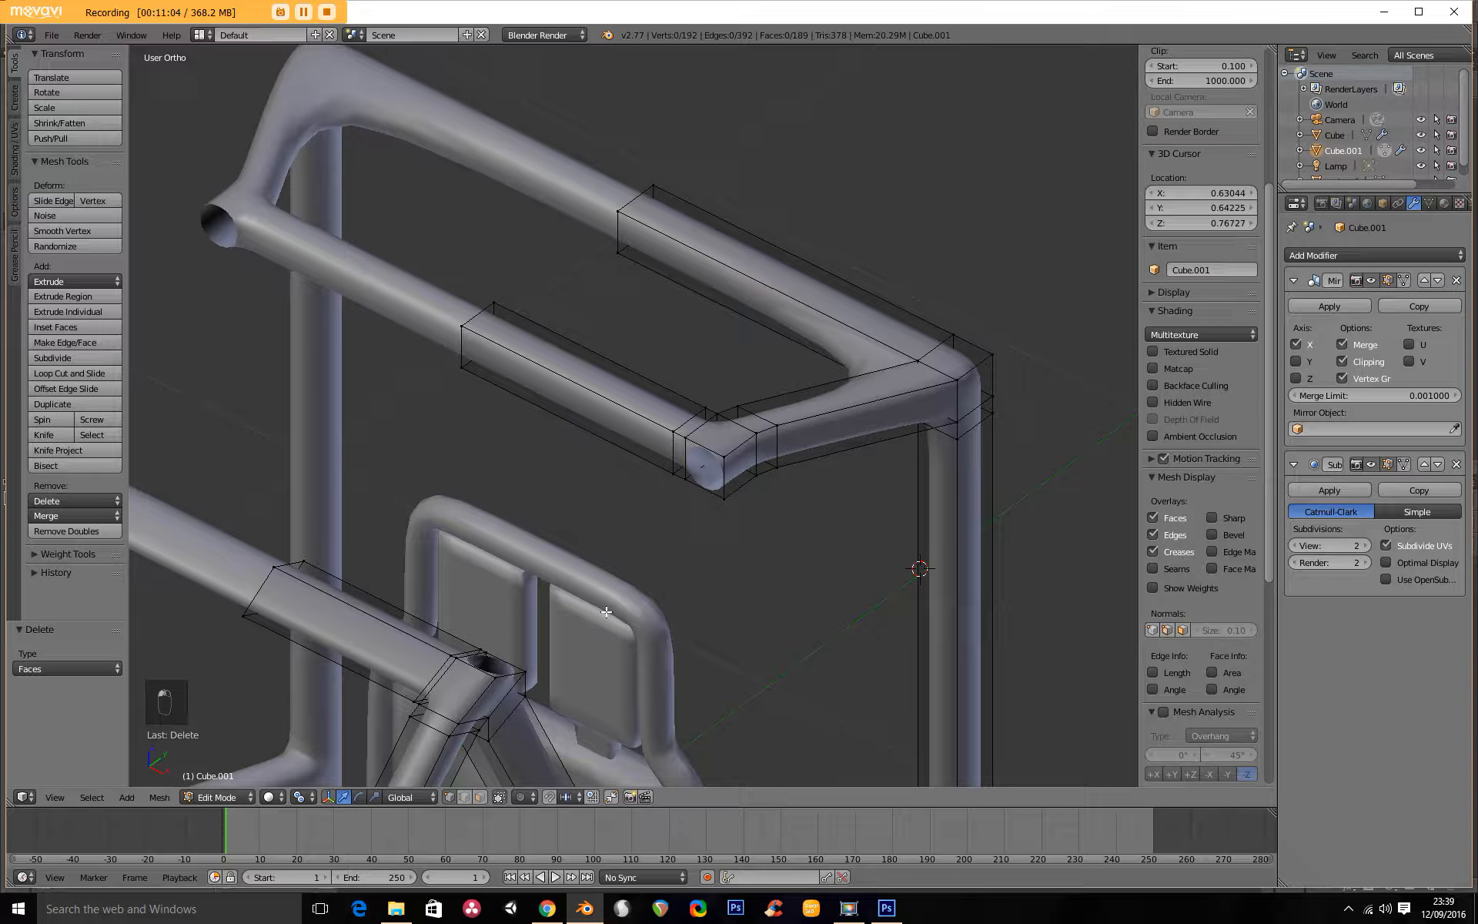
{"action": "right_click", "coordinate": [700, 457], "text": "alt"}
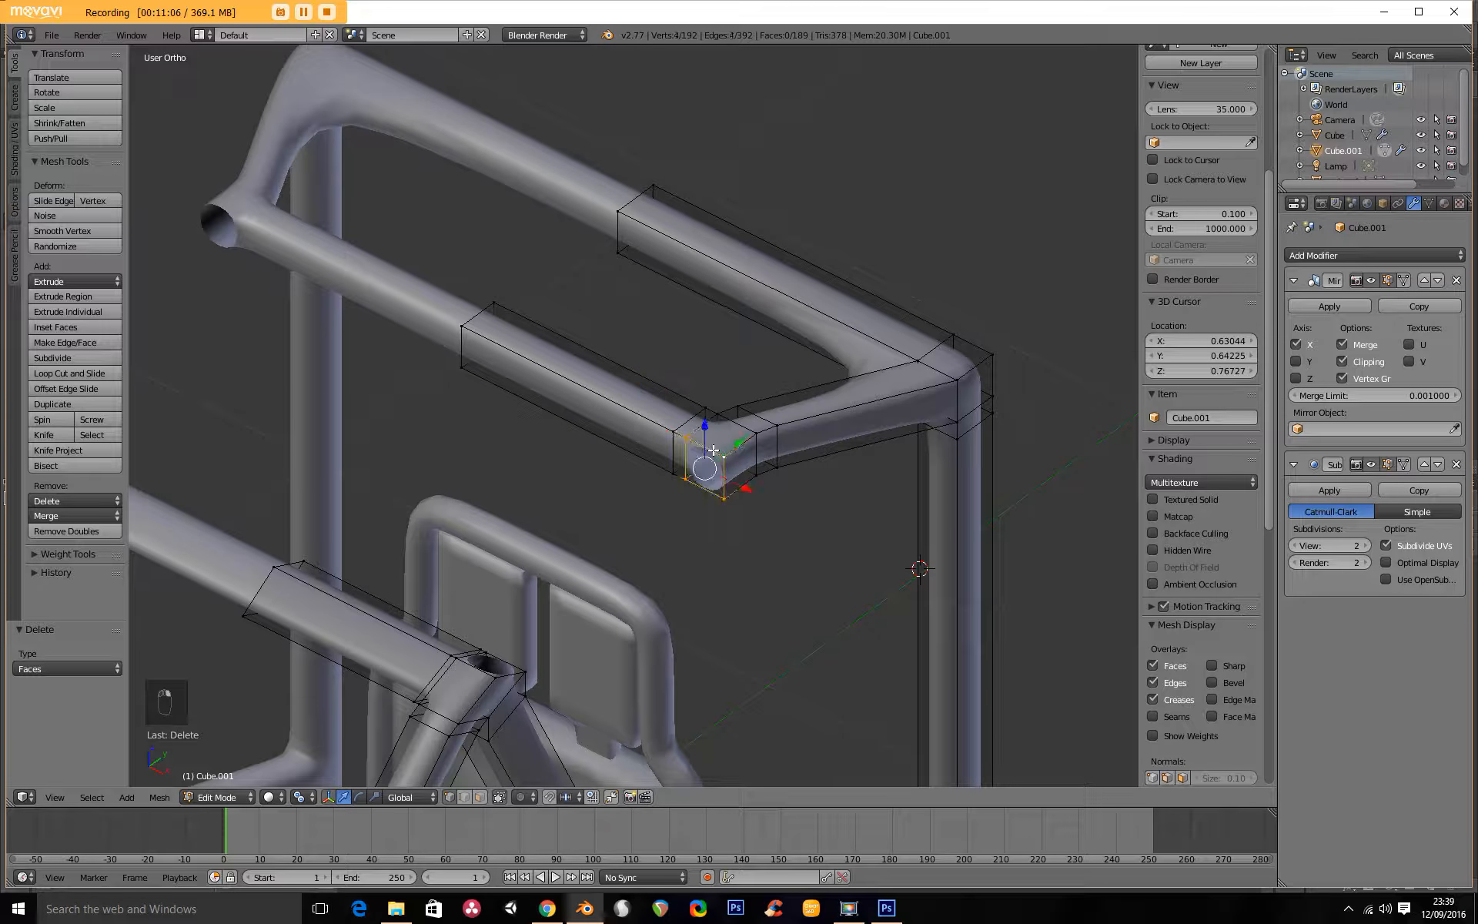
{"action": "middle_click_drag", "start_coordinate": [596, 583], "coordinate": [421, 567]}
{"action": "right_click", "coordinate": [333, 463], "text": "alt+shift"}
{"action": "key", "text": "w"}
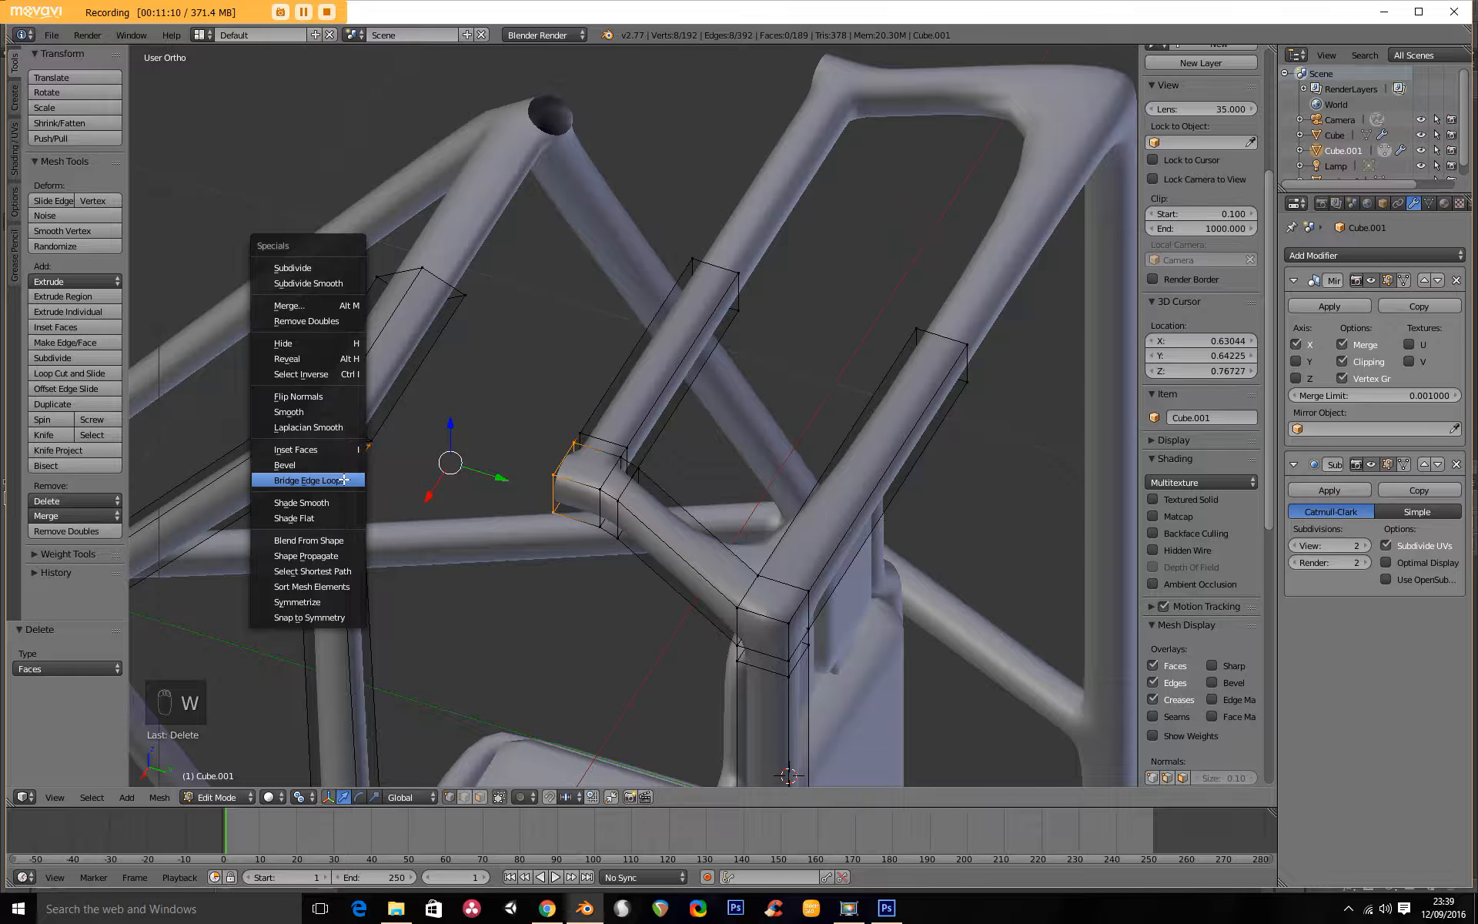
{"action": "left_click", "coordinate": [343, 480]}
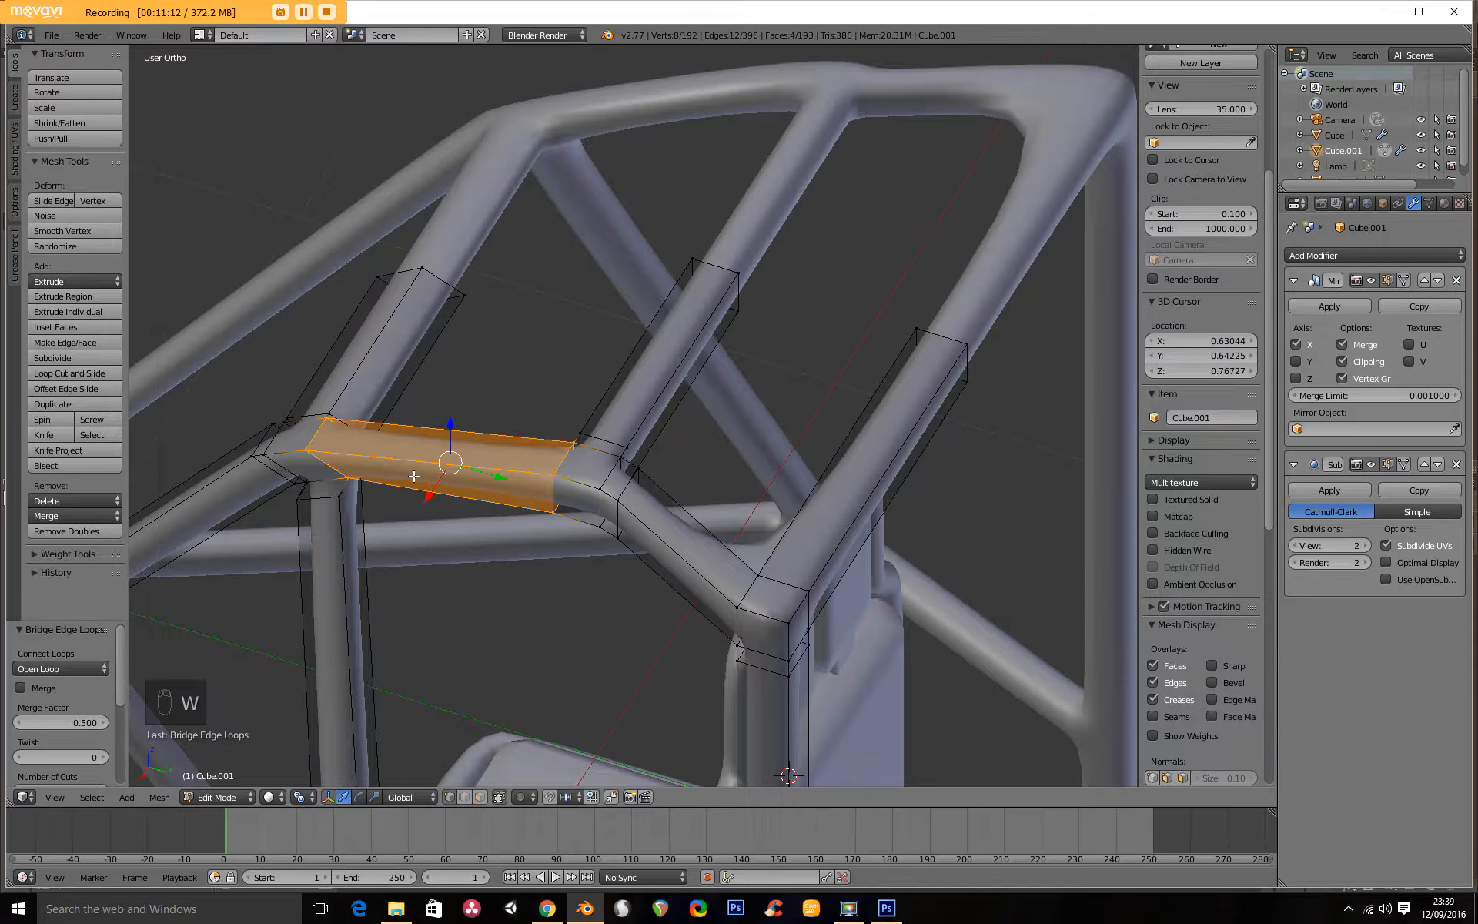
Examine the bridged frame as a whole and from the front in Object Mode.
{"action": "key", "text": "Tab"}
{"action": "scroll", "coordinate": [415, 482], "scroll_direction": "down", "scroll_amount": 5}
{"action": "middle_click_drag", "start_coordinate": [417, 482], "coordinate": [483, 419]}
{"action": "scroll", "coordinate": [482, 418], "scroll_direction": "down", "scroll_amount": 2}
{"action": "key", "text": "KP_1"}
{"action": "scroll", "coordinate": [684, 511], "scroll_direction": "up", "scroll_amount": 3}
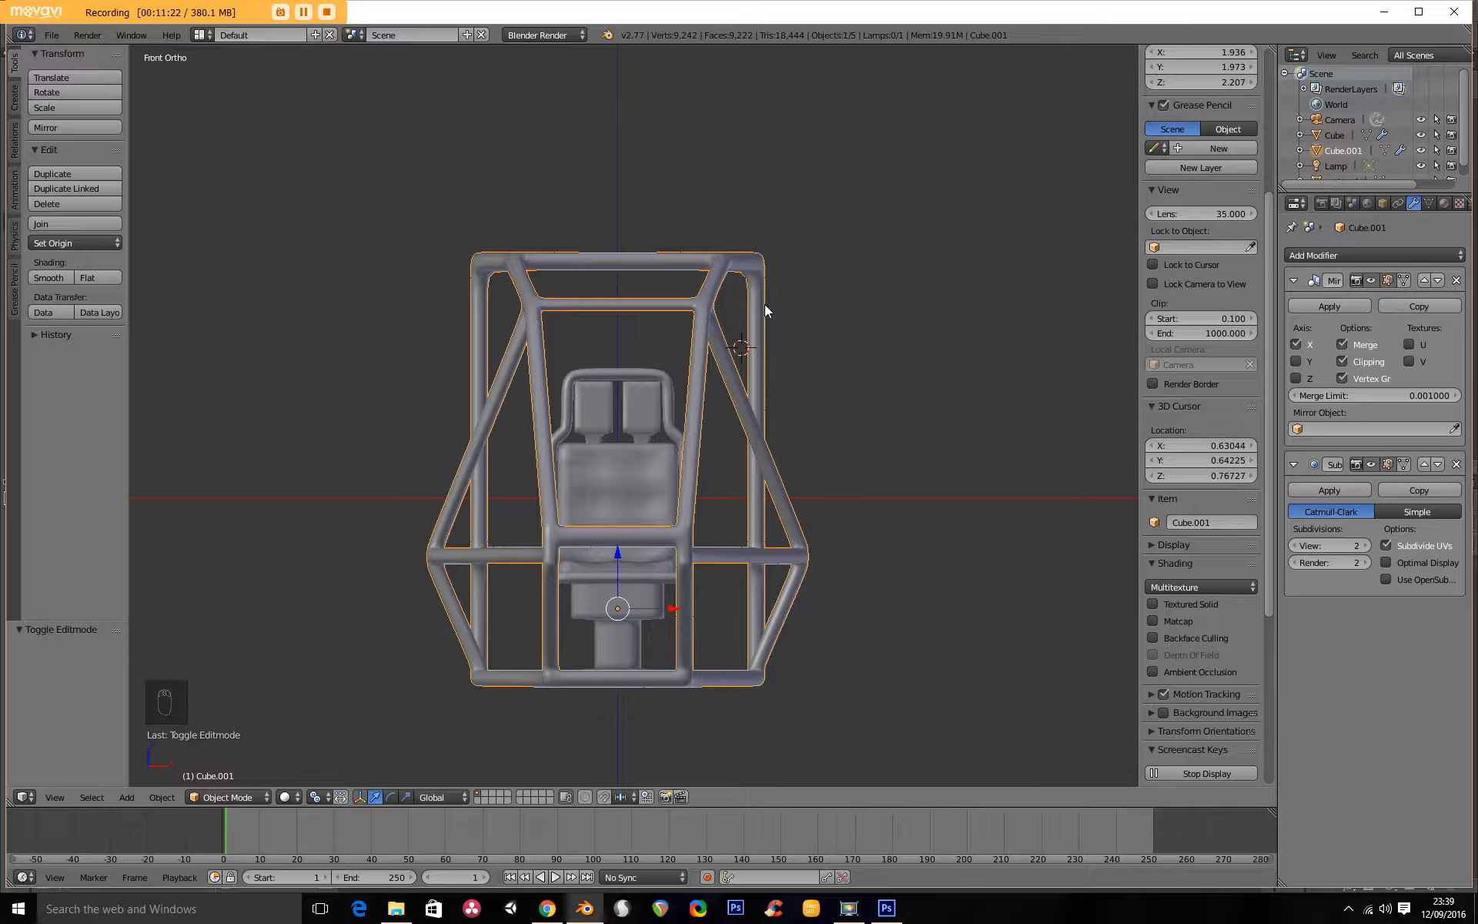
{"action": "key", "text": "Tab"}
Select the rear upper corner joint of the frame and move it inward by -0.147 along X.
{"action": "middle_click_drag", "start_coordinate": [777, 289], "coordinate": [714, 407]}
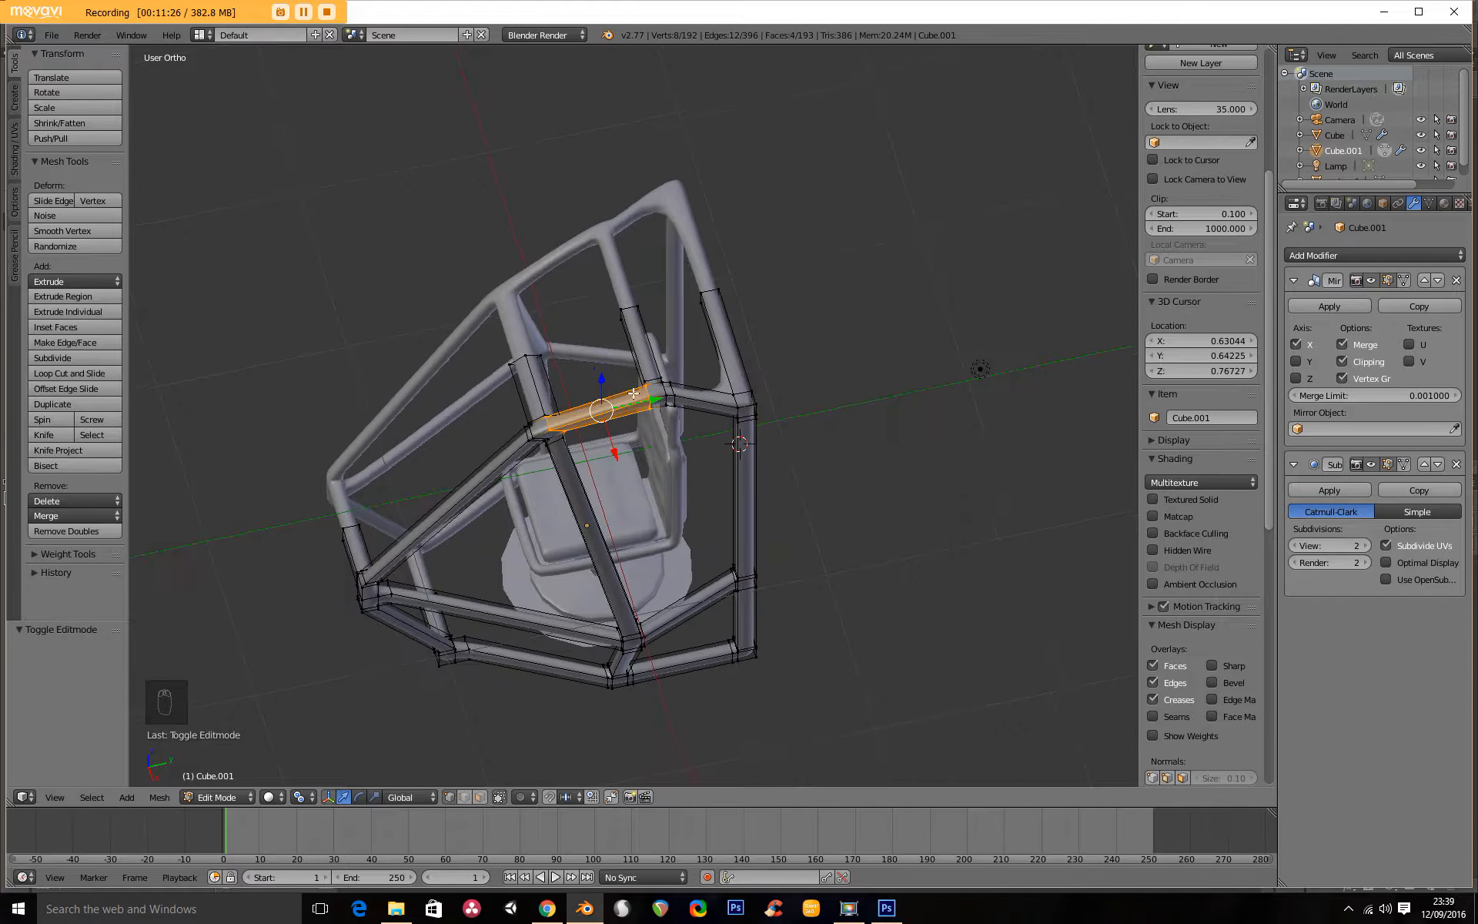
{"action": "scroll", "coordinate": [714, 407], "scroll_direction": "up", "scroll_amount": 3}
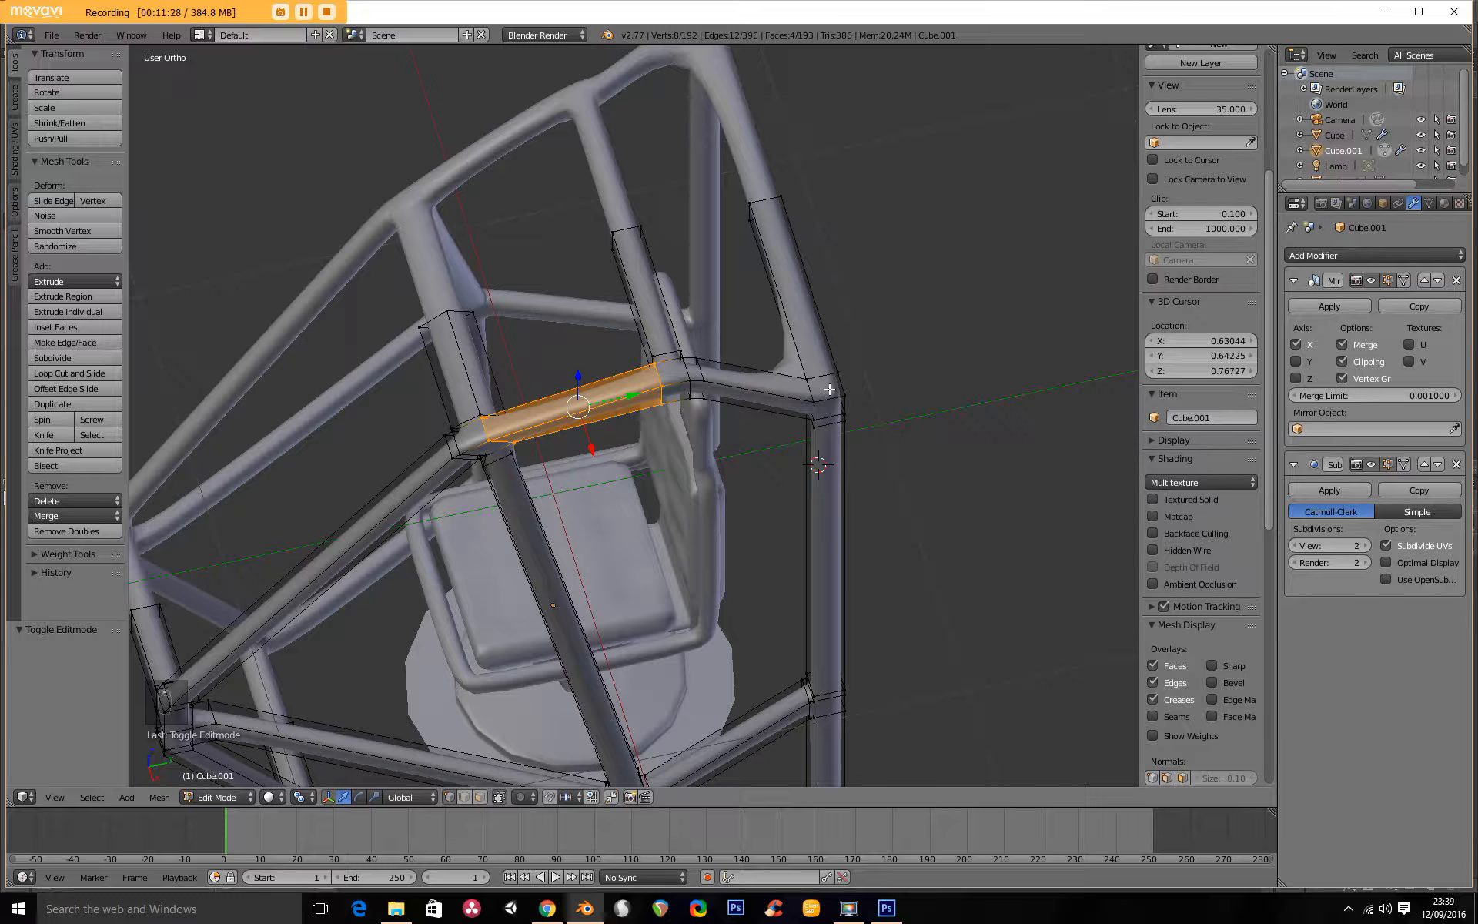
{"action": "key", "text": "a"}
{"action": "key", "text": "z"}
{"action": "key", "text": "b"}
{"action": "left_click_drag", "start_coordinate": [772, 316], "coordinate": [851, 425]}
{"action": "key", "text": "KP_1"}
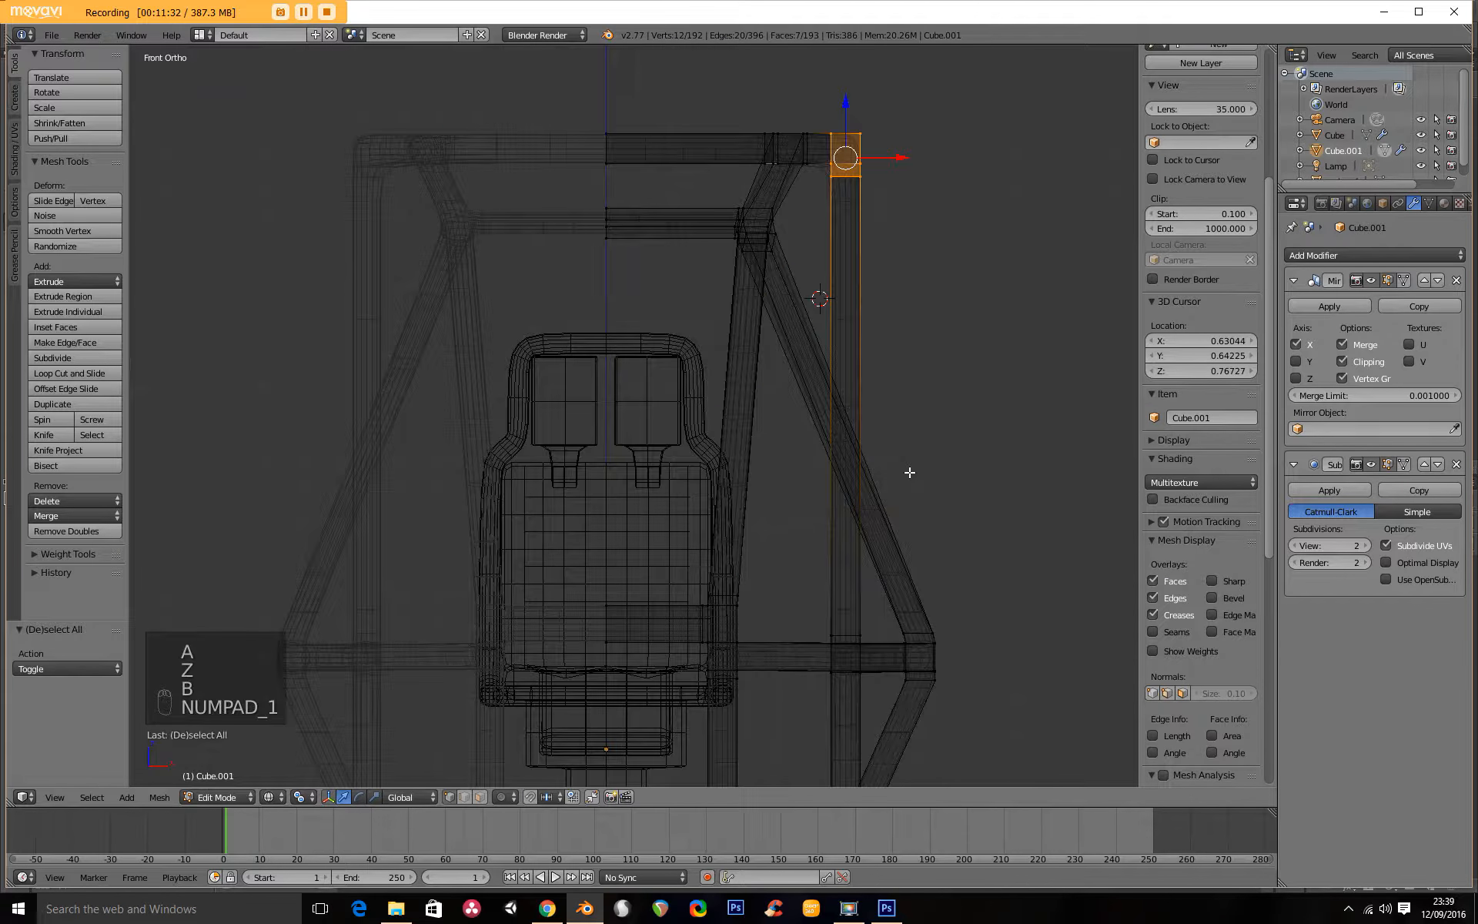
{"action": "key", "text": "z"}
{"action": "key", "text": "g"}
{"action": "key", "text": "x"}
{"action": "left_click", "coordinate": [862, 310]}
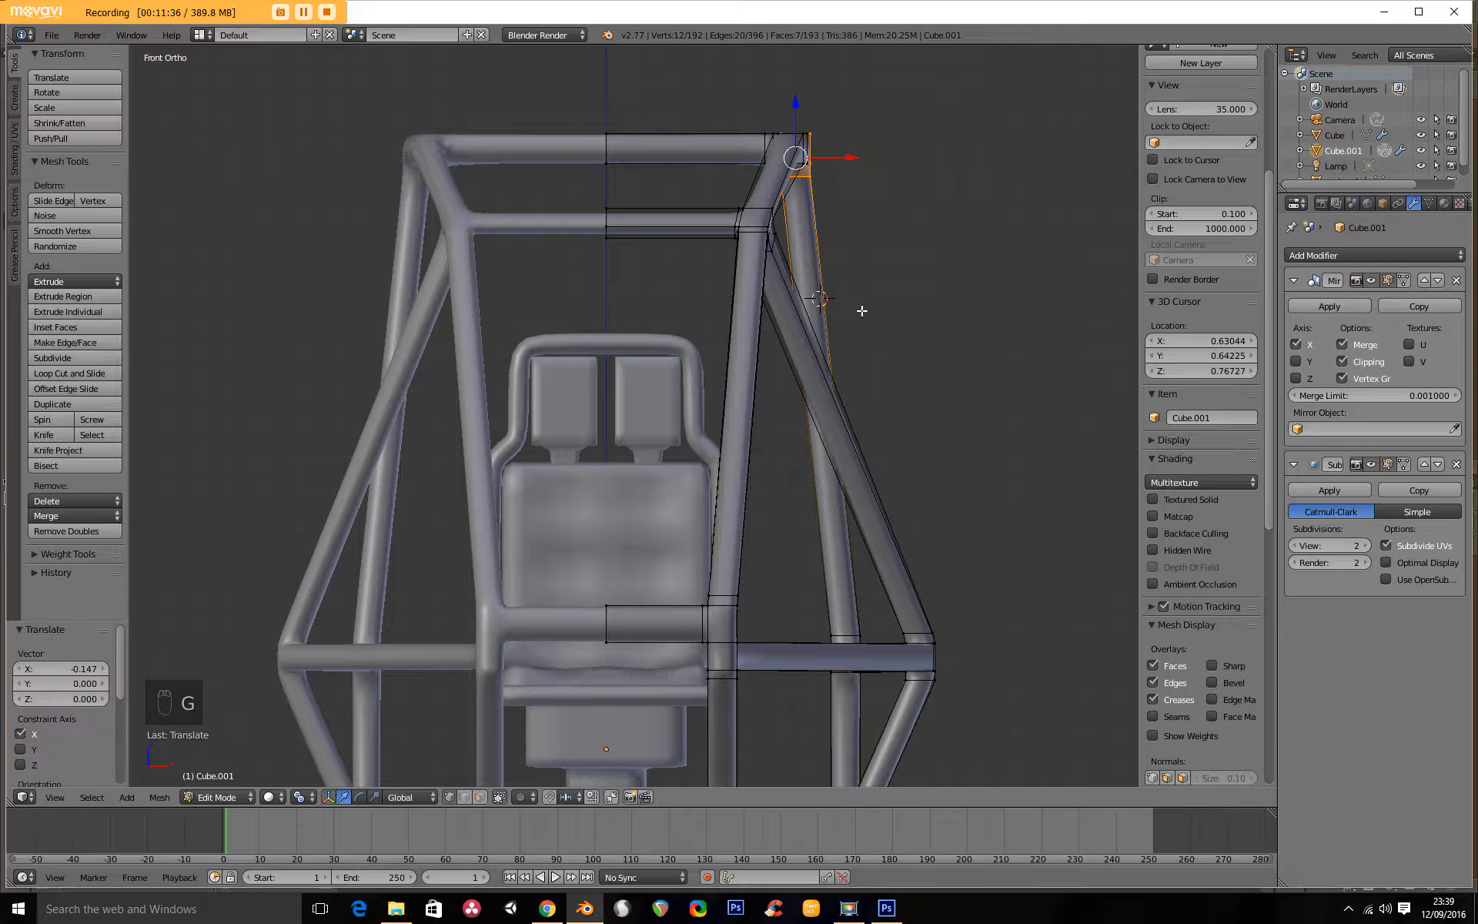
Select the roof's whole side rail including its front and rear joints and move it inward by -0.164 along X.
{"action": "scroll", "coordinate": [831, 247], "scroll_direction": "down", "scroll_amount": 3}
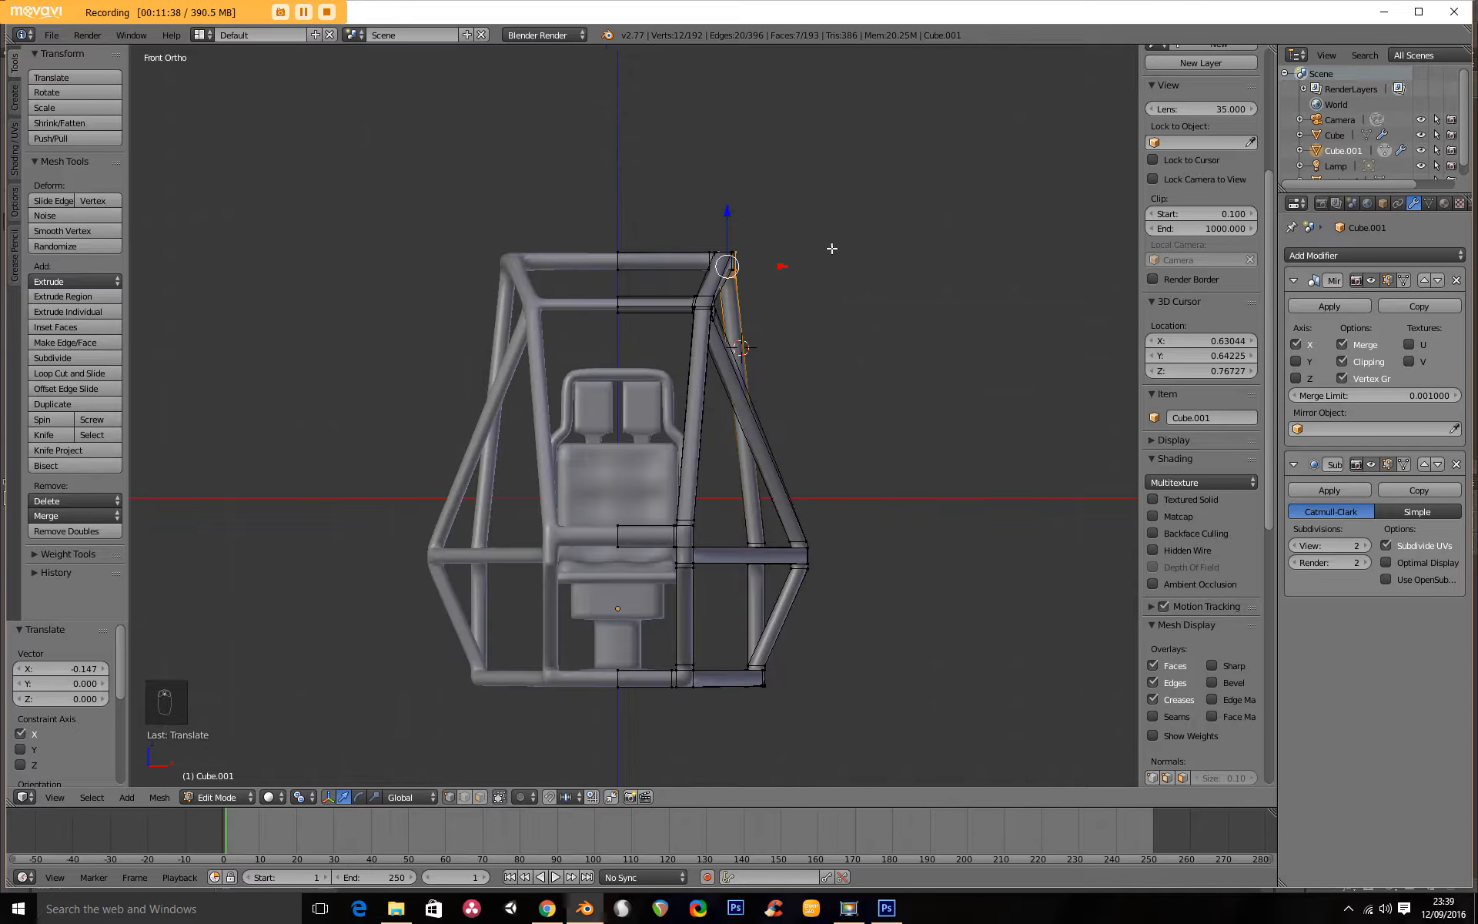
{"action": "key", "text": "Tab"}
{"action": "middle_click_drag", "start_coordinate": [815, 270], "coordinate": [721, 282]}
{"action": "key", "text": "Tab"}
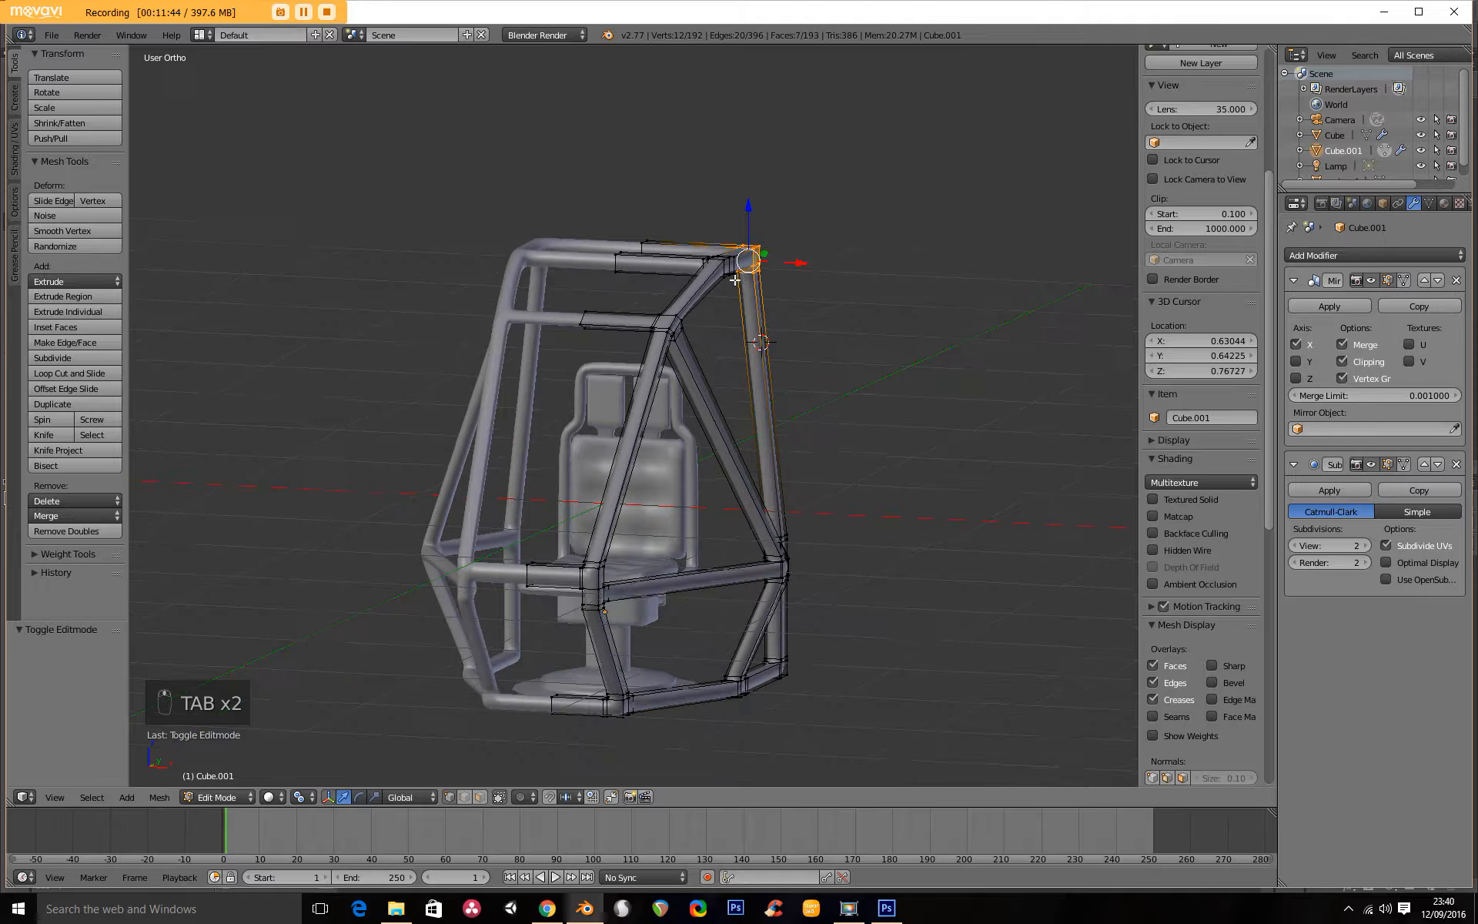
{"action": "key", "text": "a"}
{"action": "key", "text": "a"}
{"action": "key", "text": "a"}
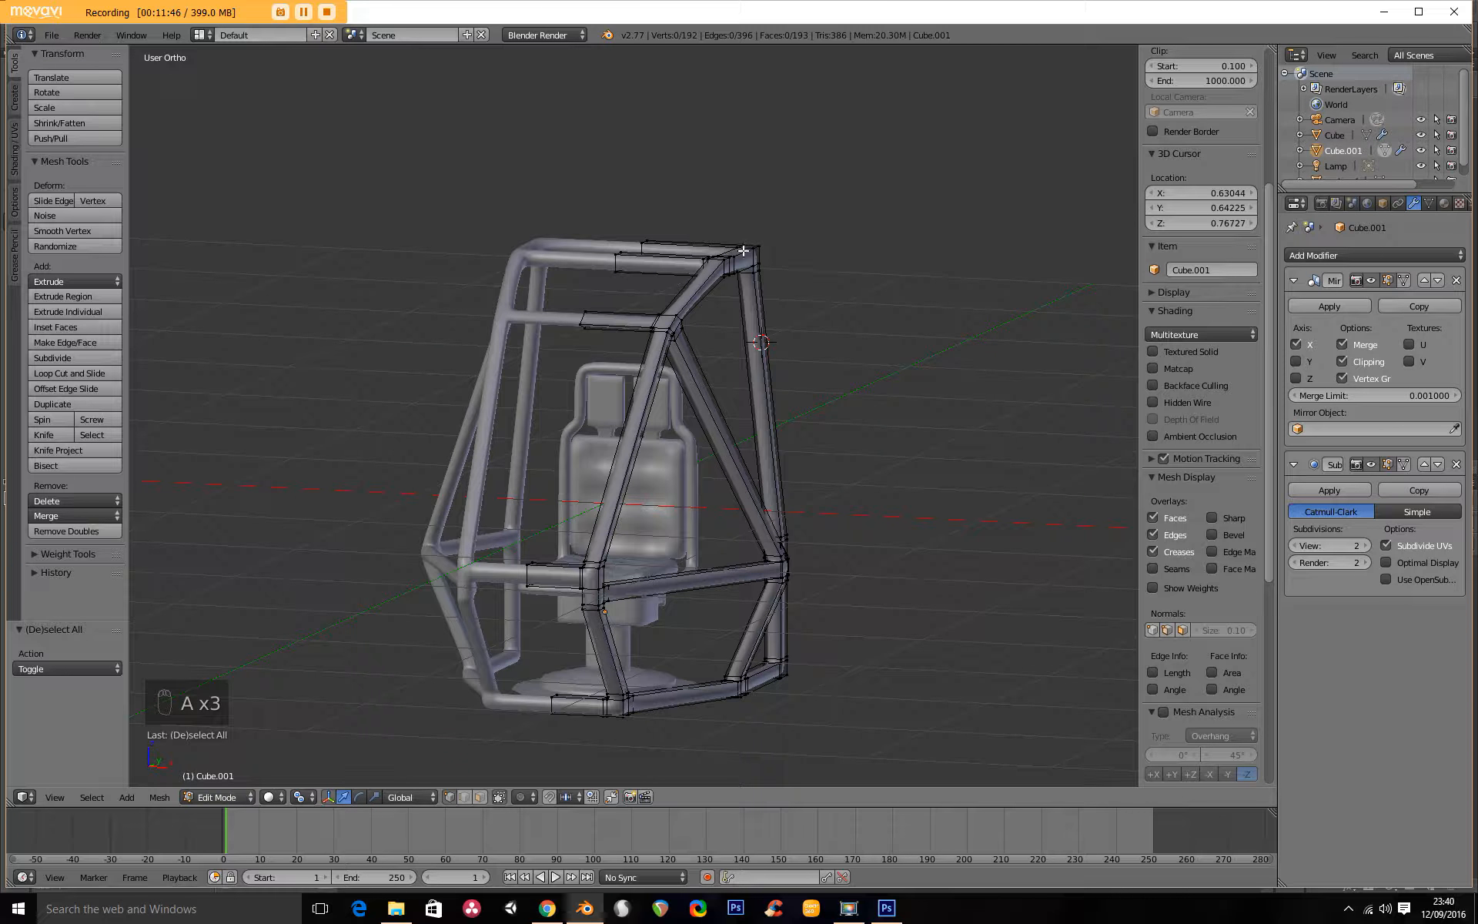
{"action": "key", "text": "z"}
{"action": "key", "text": "b"}
{"action": "left_click_drag", "start_coordinate": [691, 225], "coordinate": [834, 320]}
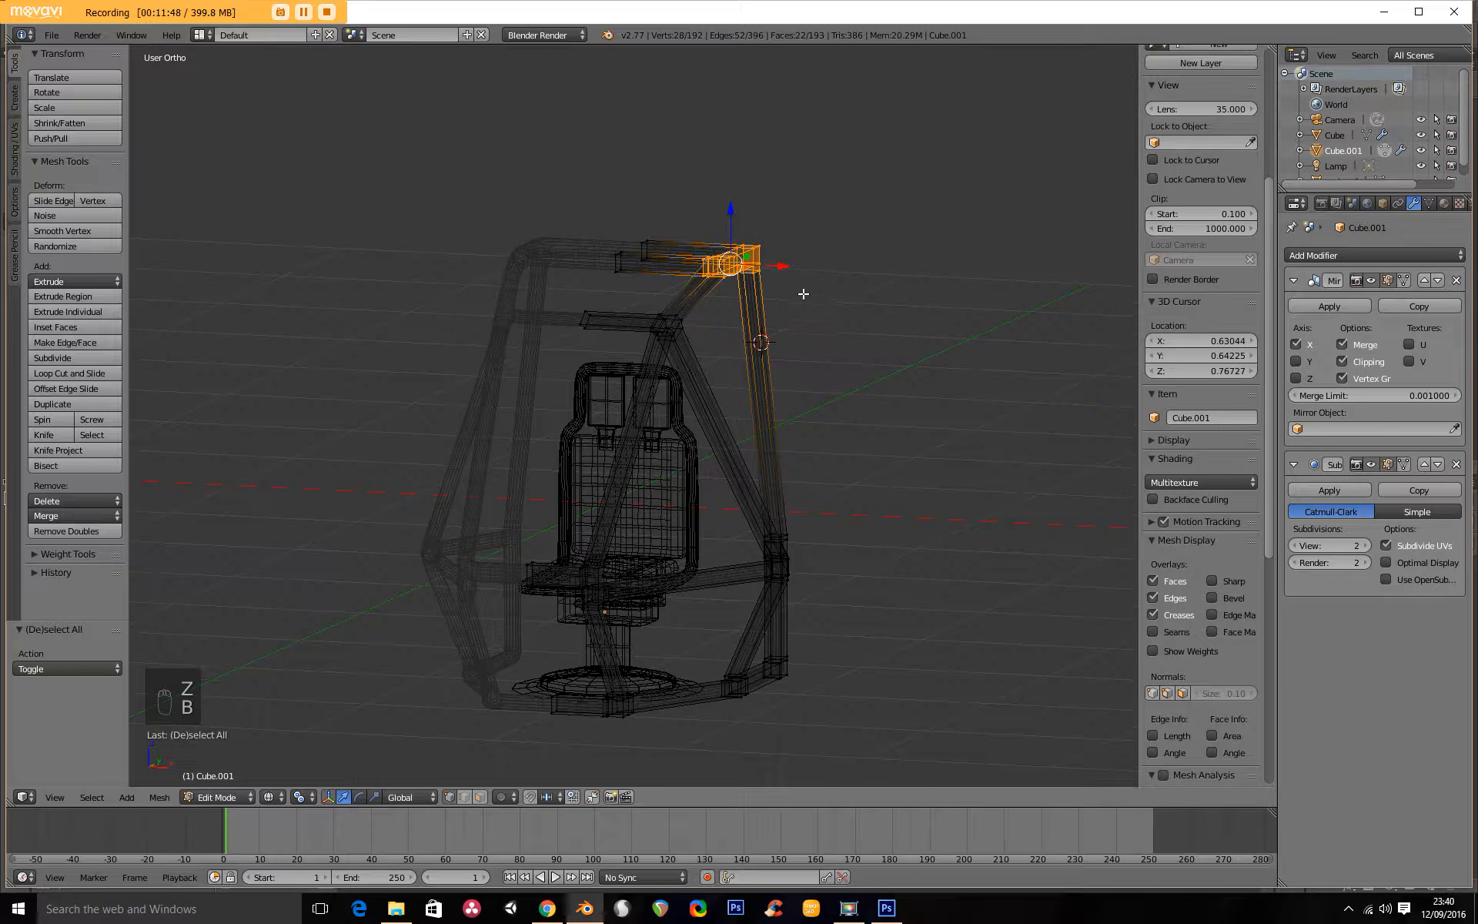
{"action": "key", "text": "KP_7"}
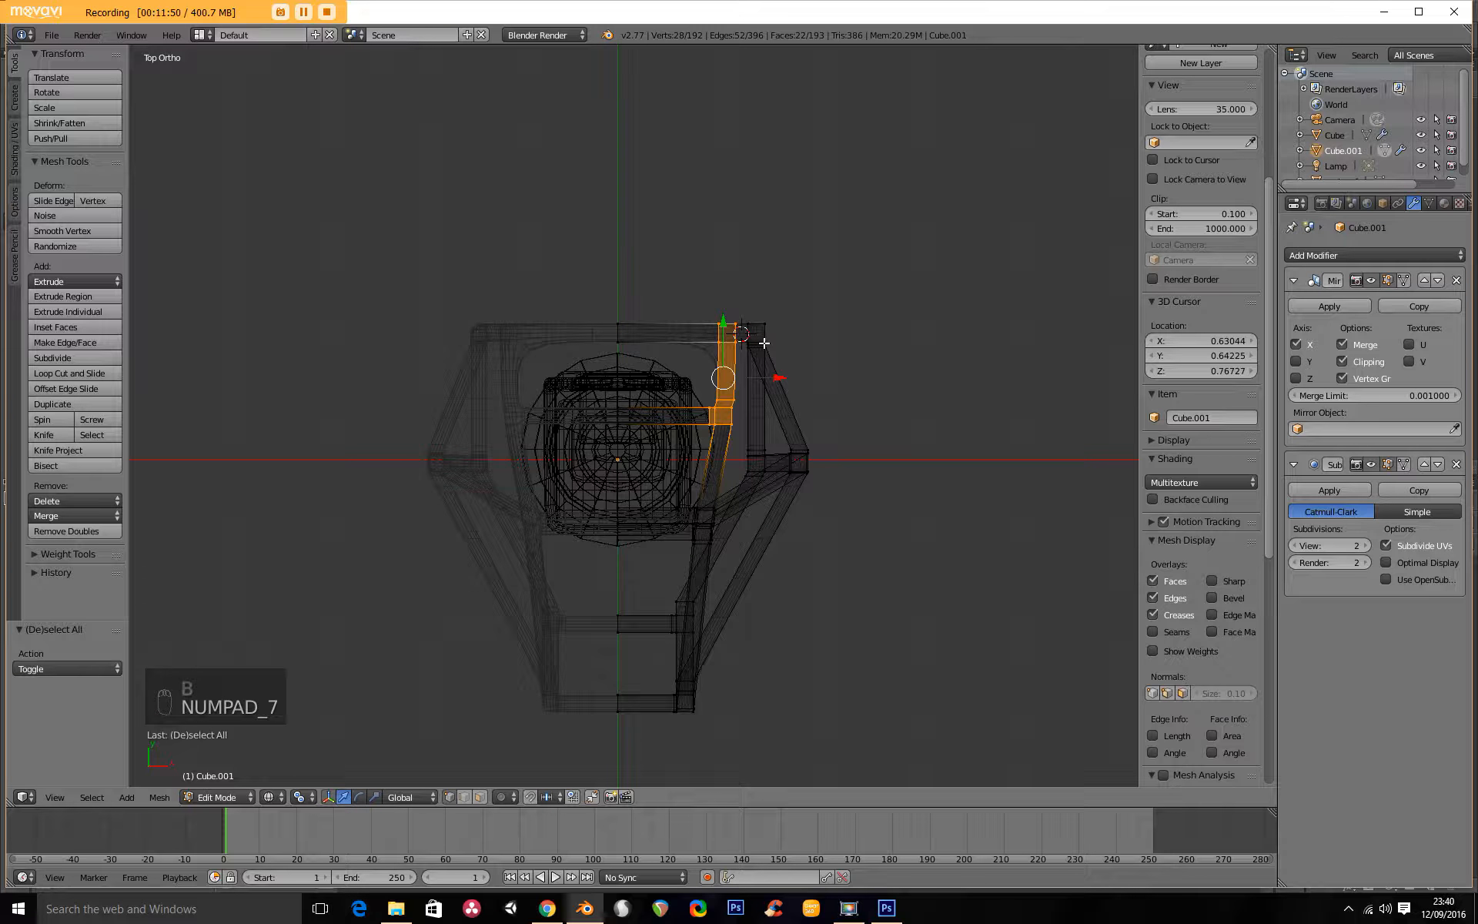
{"action": "key", "text": "g"}
{"action": "key", "text": "x"}
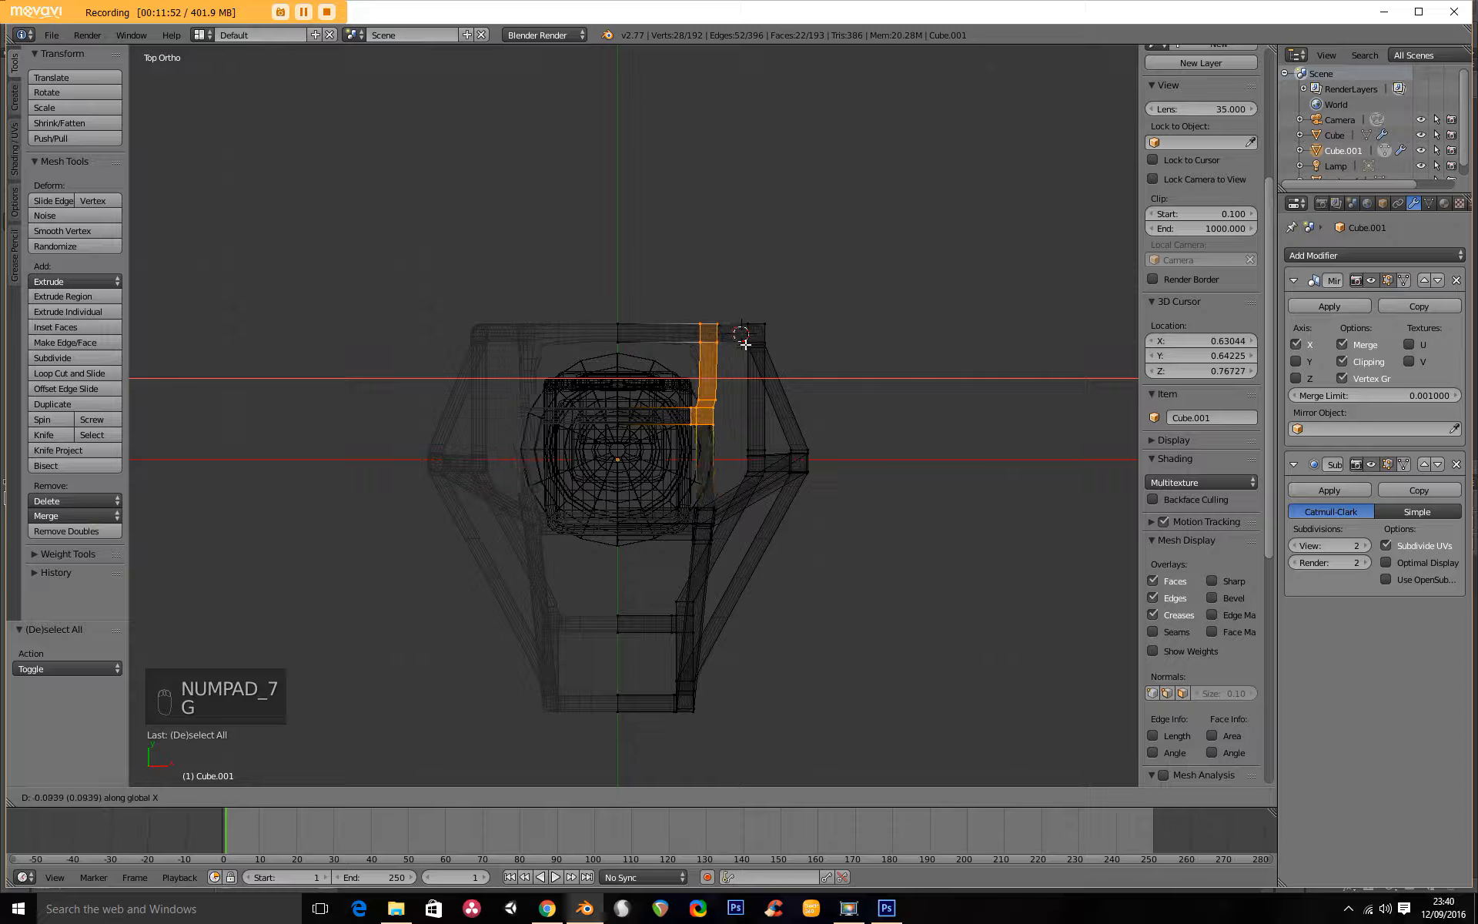
{"action": "left_click", "coordinate": [732, 346]}
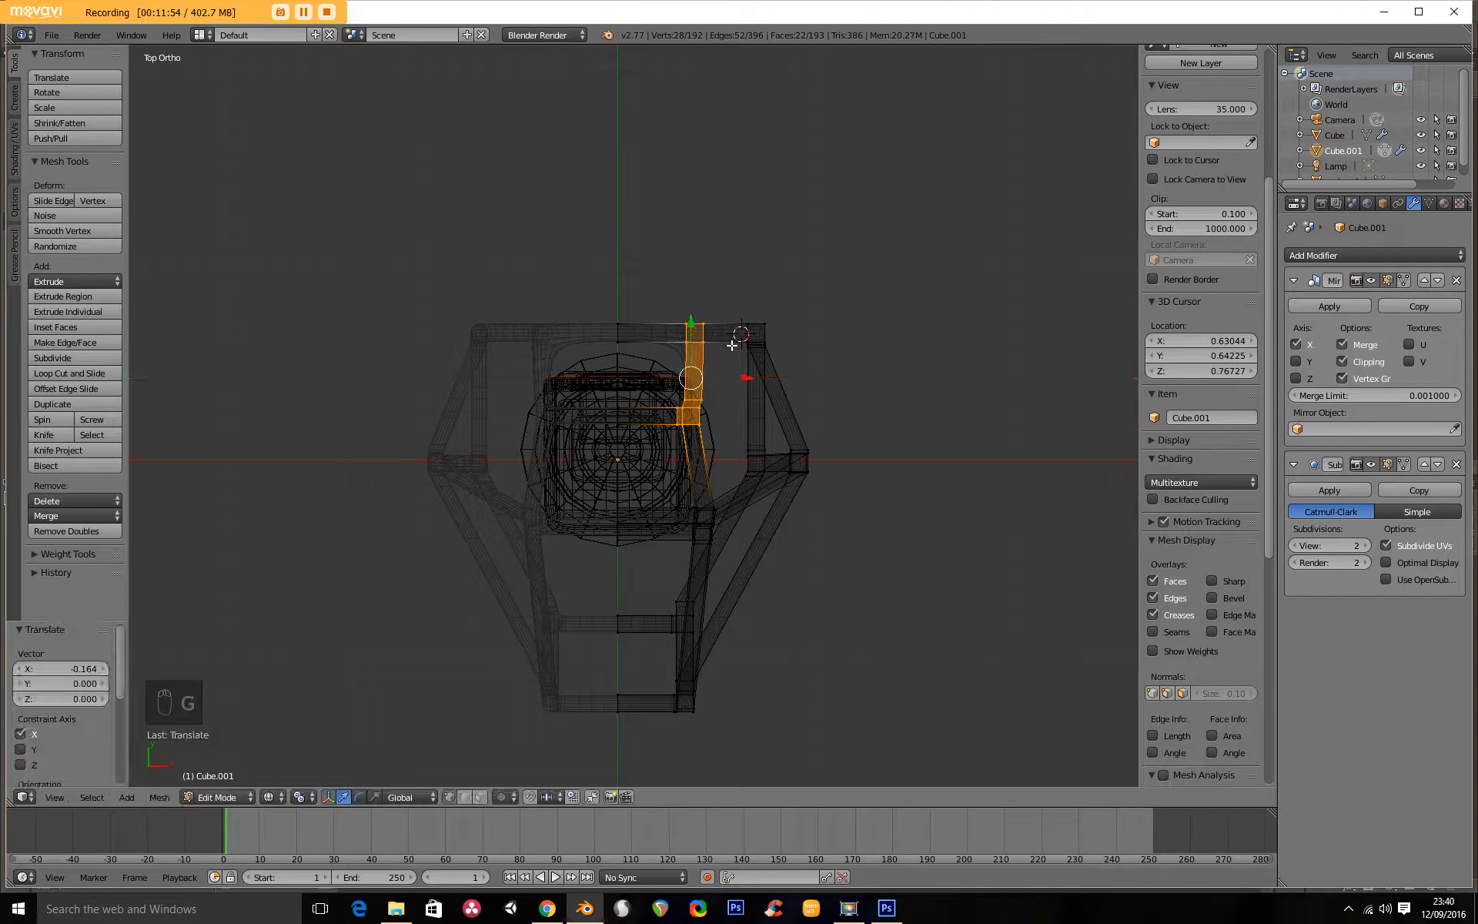
Return to solid shading and Object Mode and check the frame's shape from the front.
{"action": "key", "text": "z"}
{"action": "key", "text": "Tab"}
{"action": "middle_click_drag", "start_coordinate": [732, 391], "coordinate": [494, 322]}
{"action": "key", "text": "KP_1"}
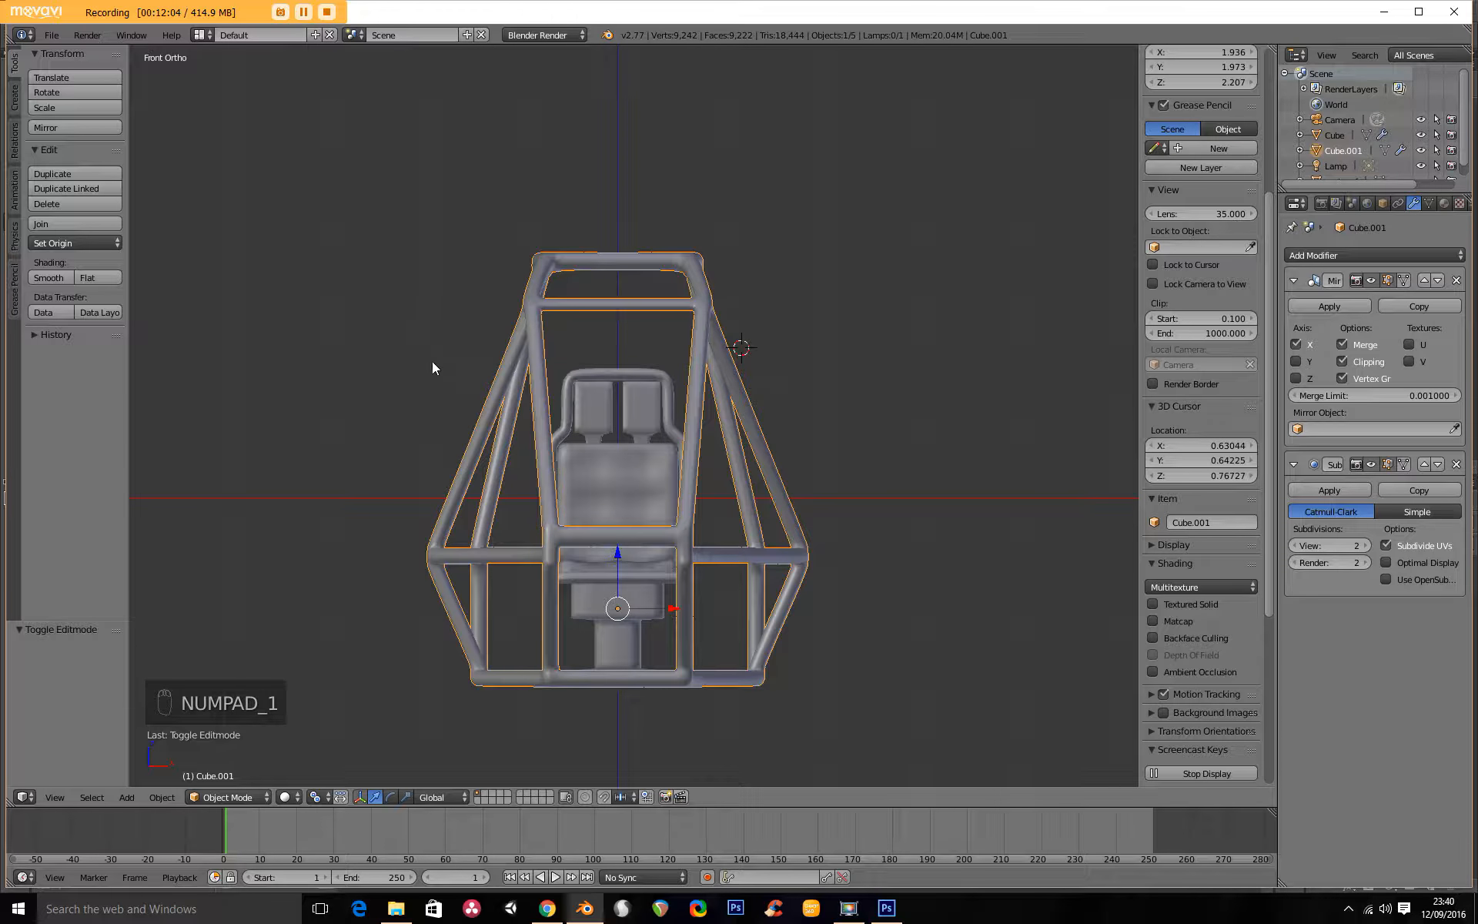
Save the project on the Desktop as a new file named Mech Stage 2.blend.
{"action": "left_click", "coordinate": [50, 34]}
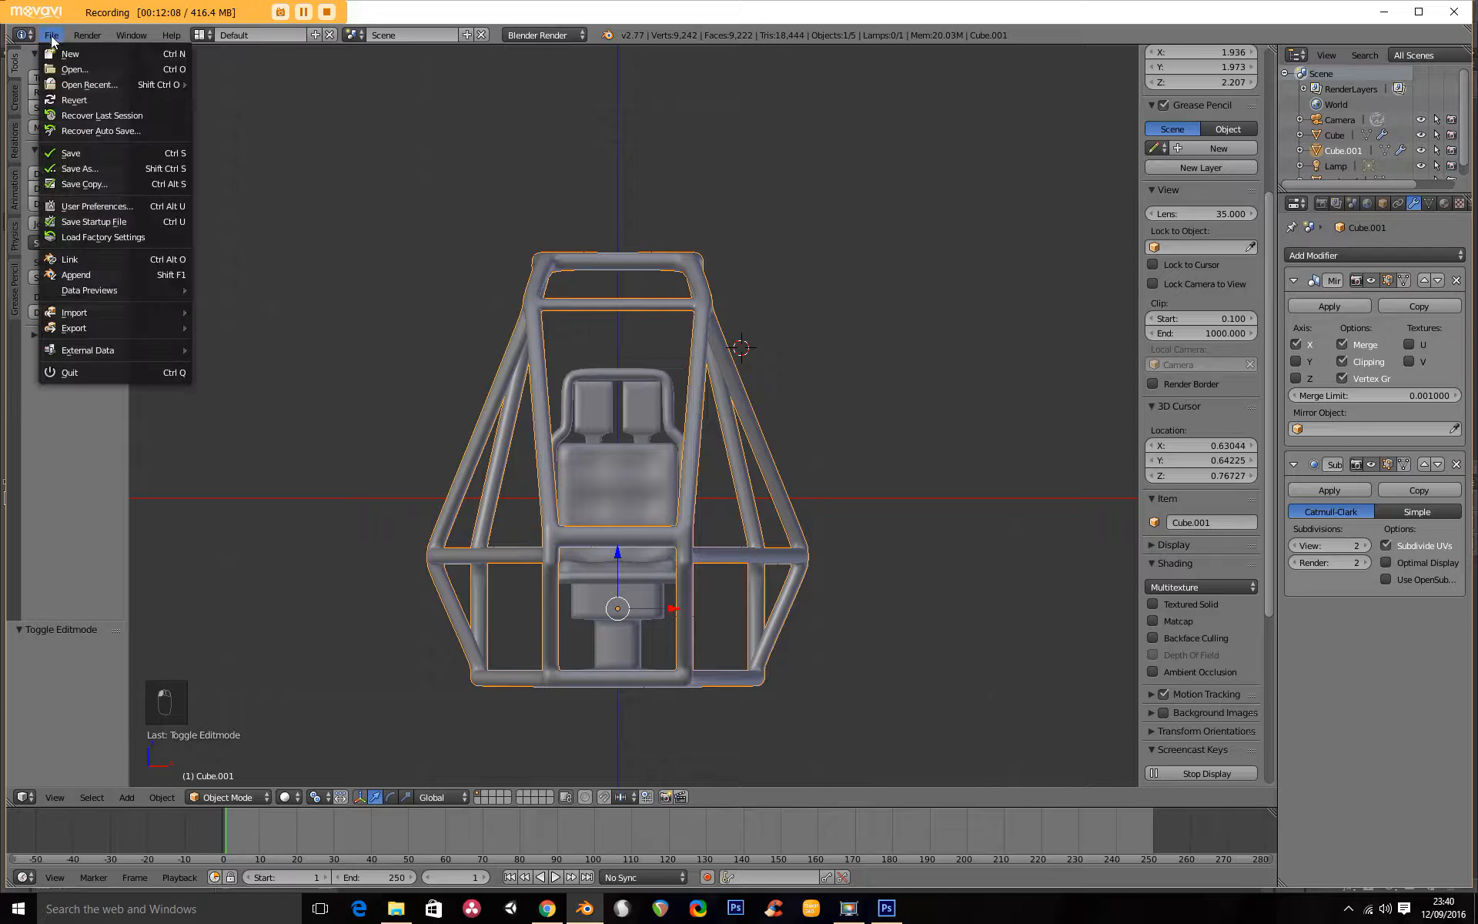
{"action": "left_click", "coordinate": [108, 165]}
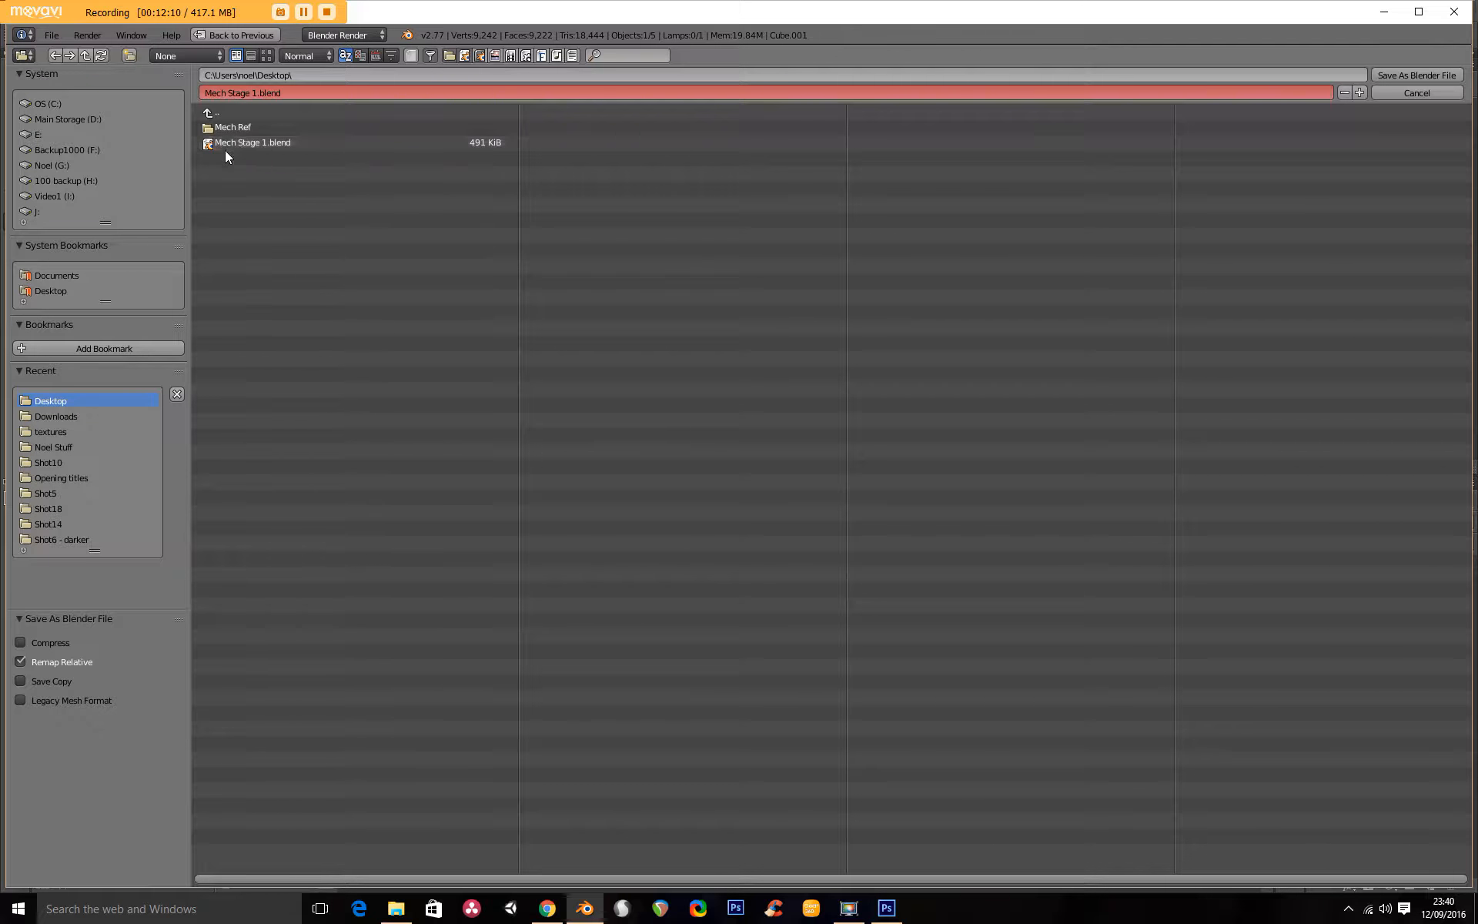
{"action": "left_click", "coordinate": [257, 93]}
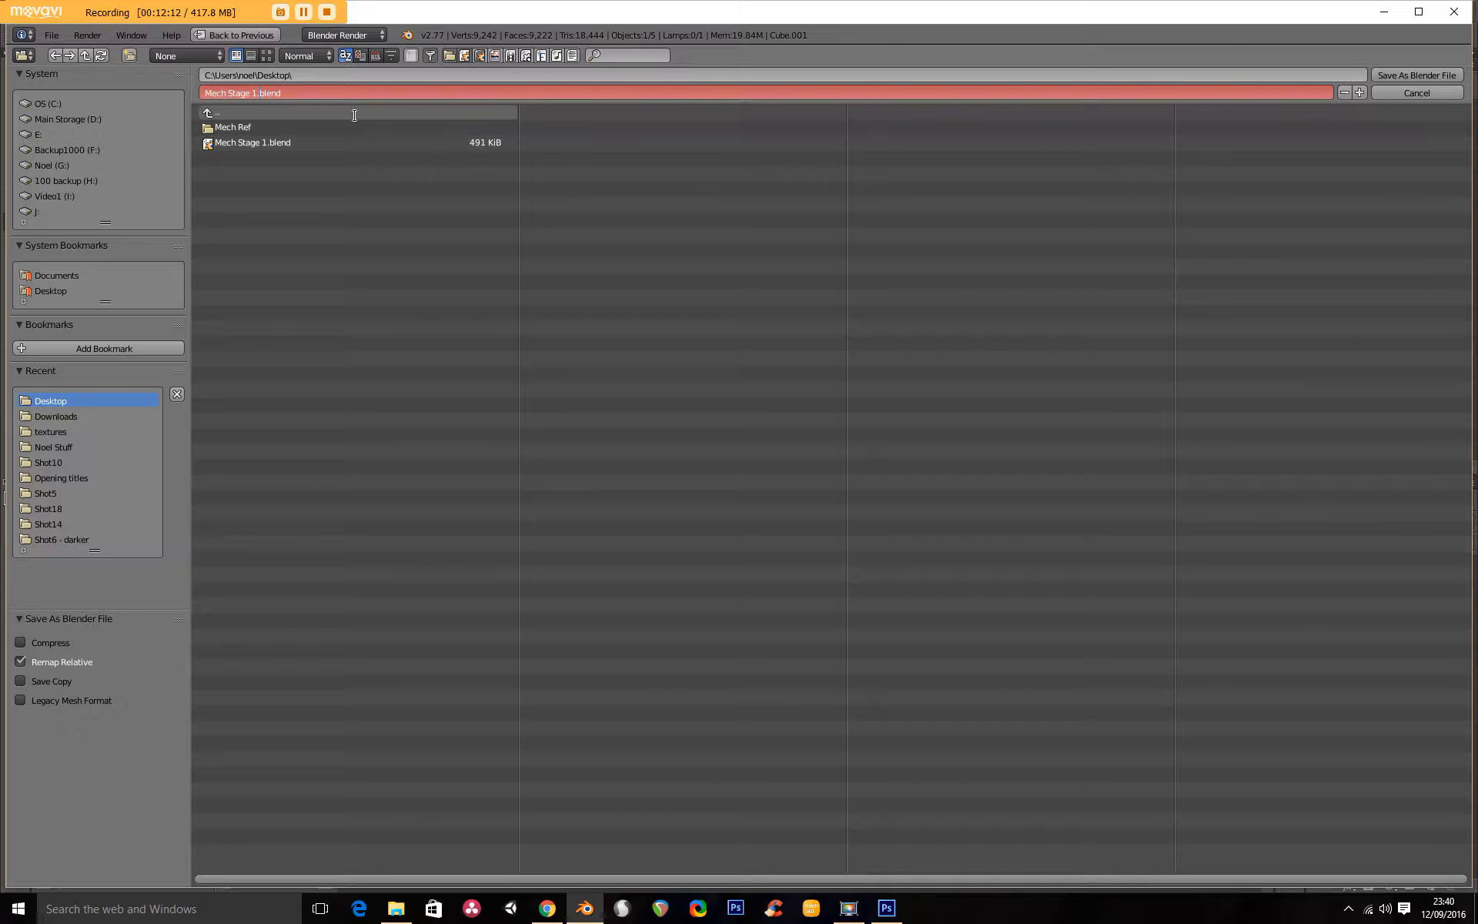
{"action": "type", "text": "2"}
{"action": "key", "text": "Return"}
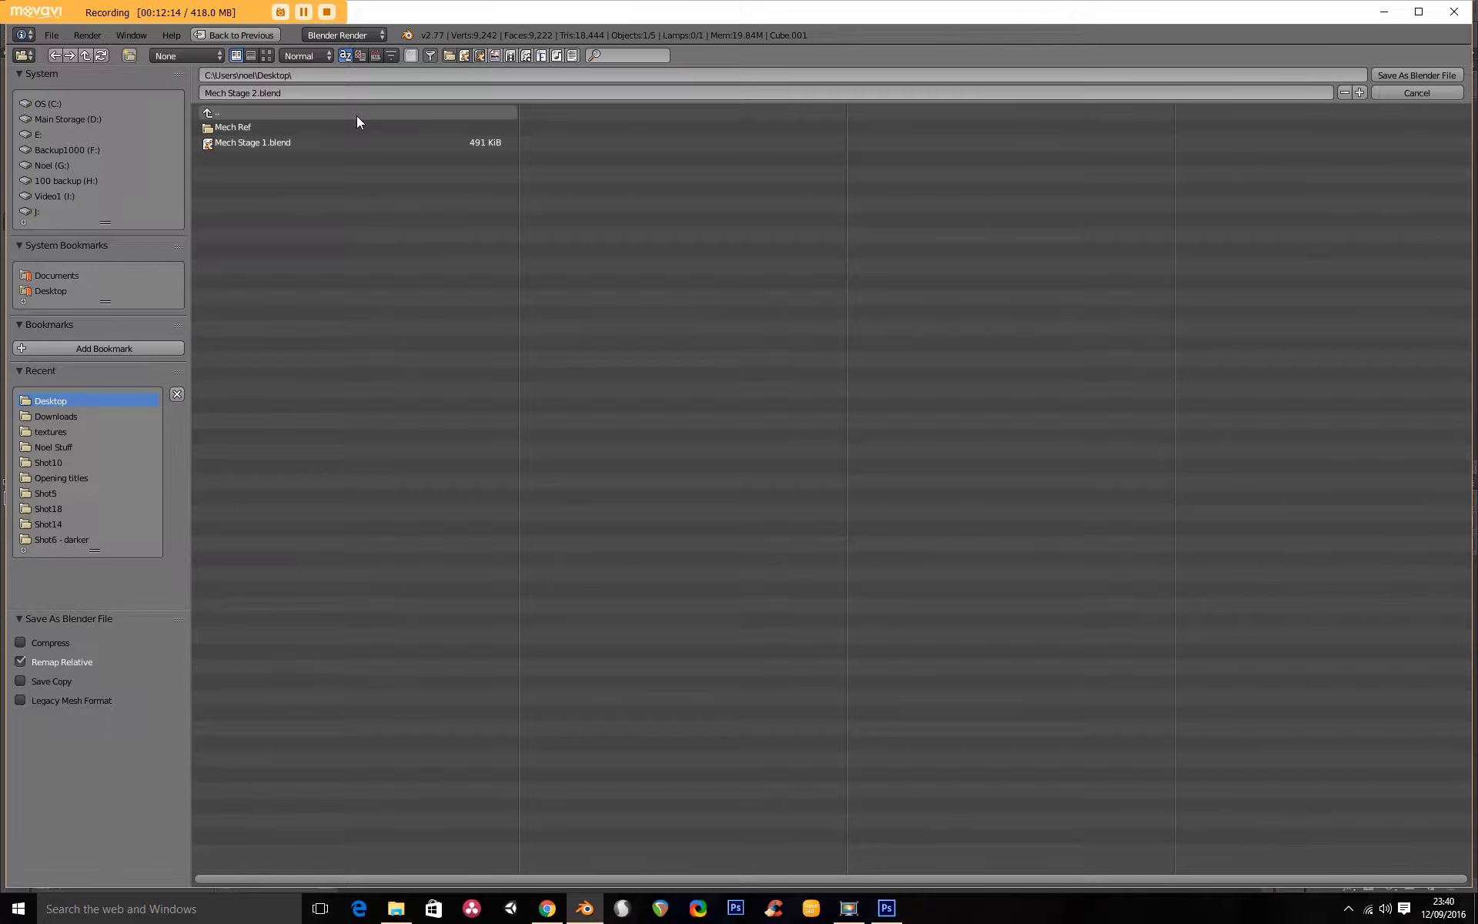
{"action": "key", "text": "Return"}
{"action": "key", "text": "KP_3"}
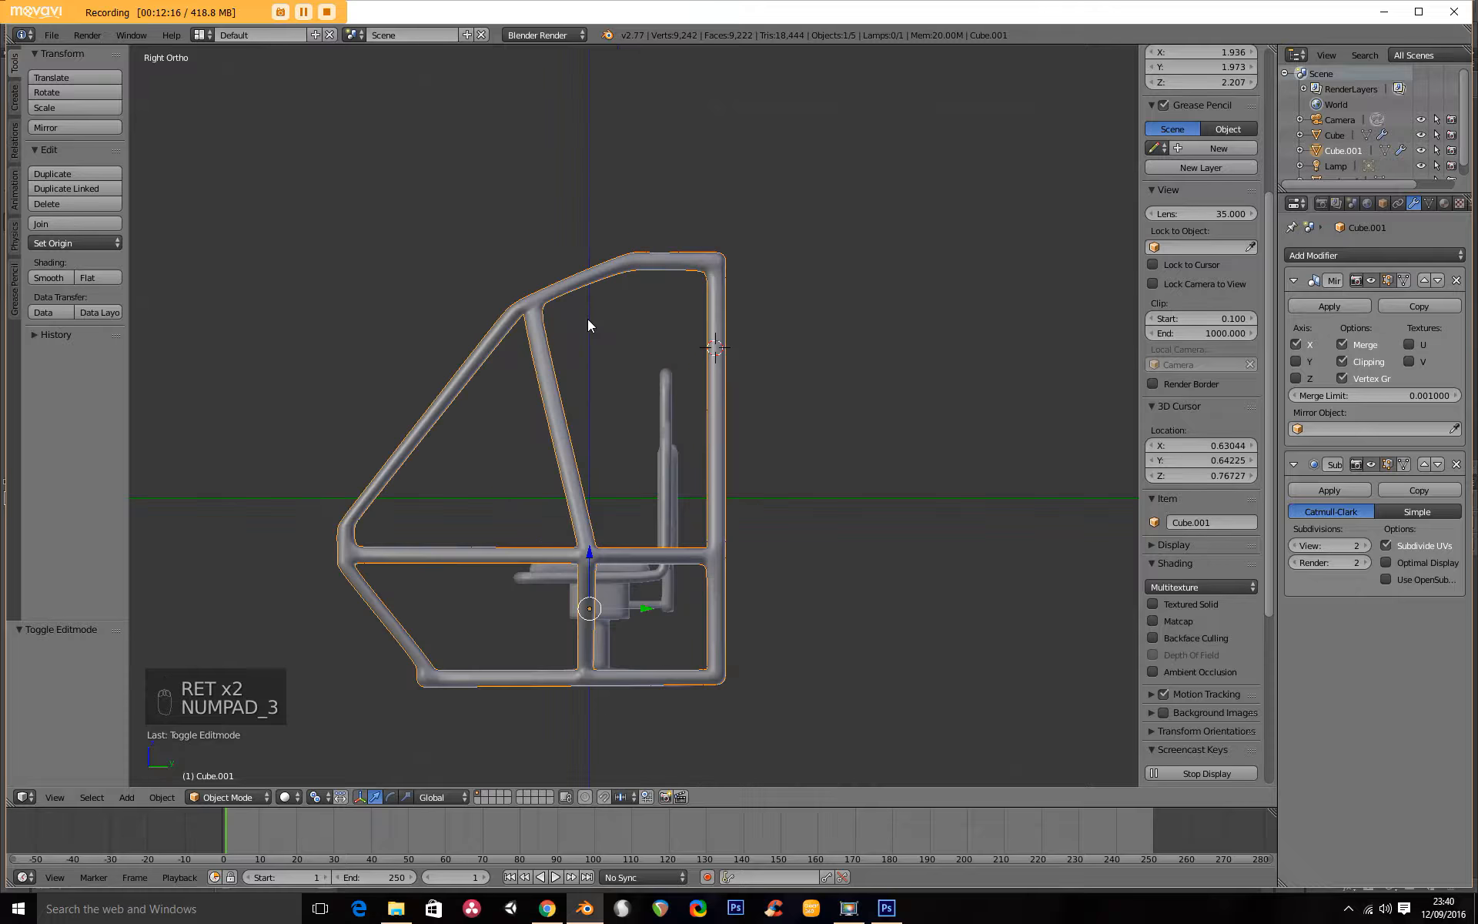
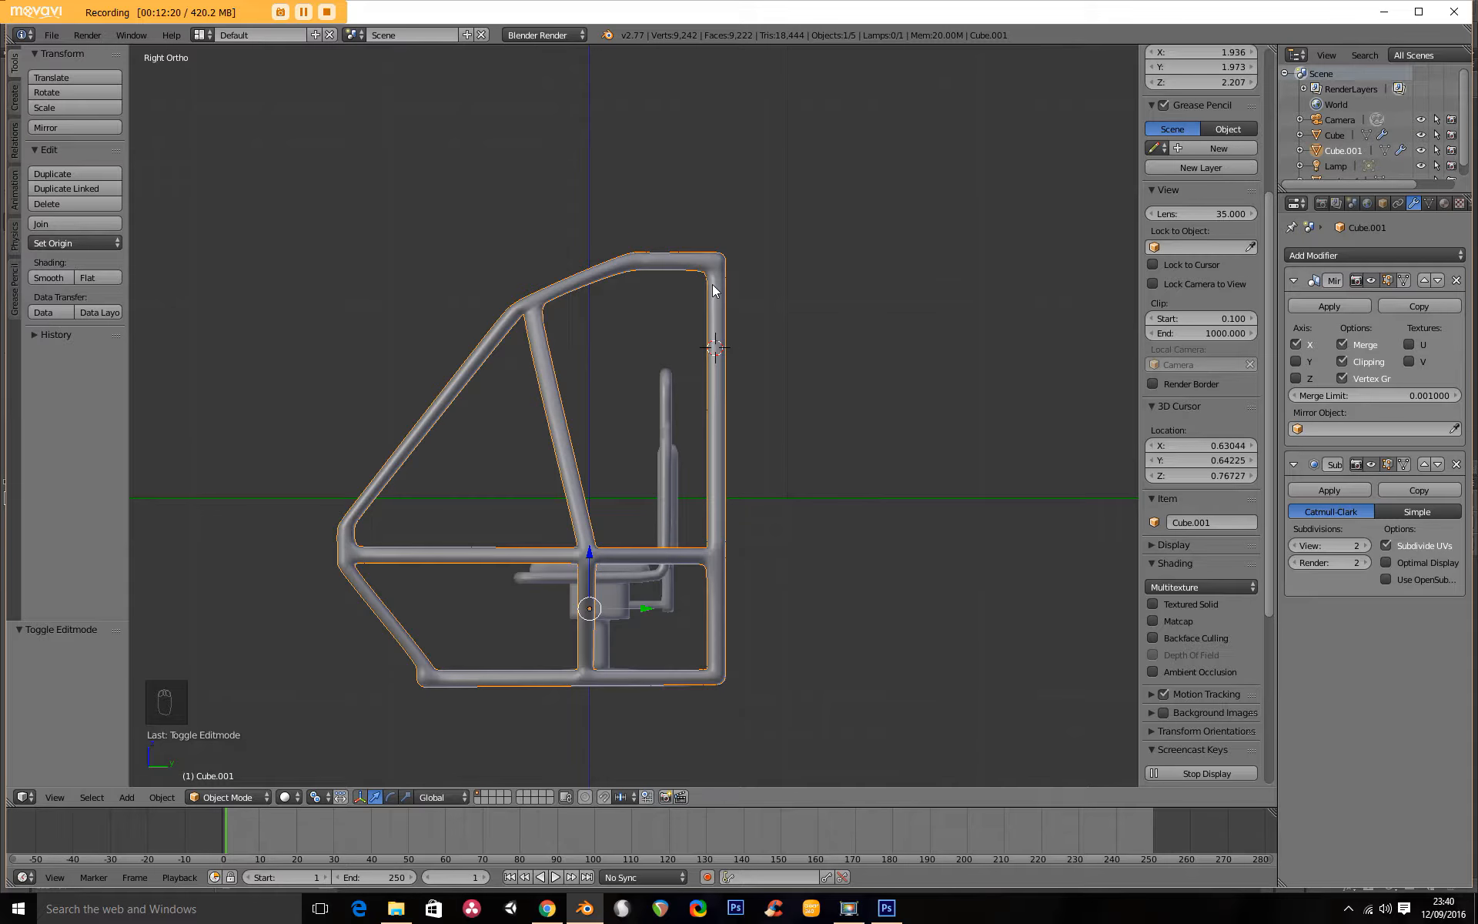
Open the cockpit frame for mesh editing and add a loop cut on the rear roof crossbar close to its corner joint.
{"action": "scroll", "coordinate": [713, 284], "scroll_direction": "up", "scroll_amount": 2}
{"action": "key", "text": "Tab"}
{"action": "middle_click_drag", "start_coordinate": [746, 269], "coordinate": [824, 402]}
{"action": "scroll", "coordinate": [693, 419], "scroll_direction": "up", "scroll_amount": 4}
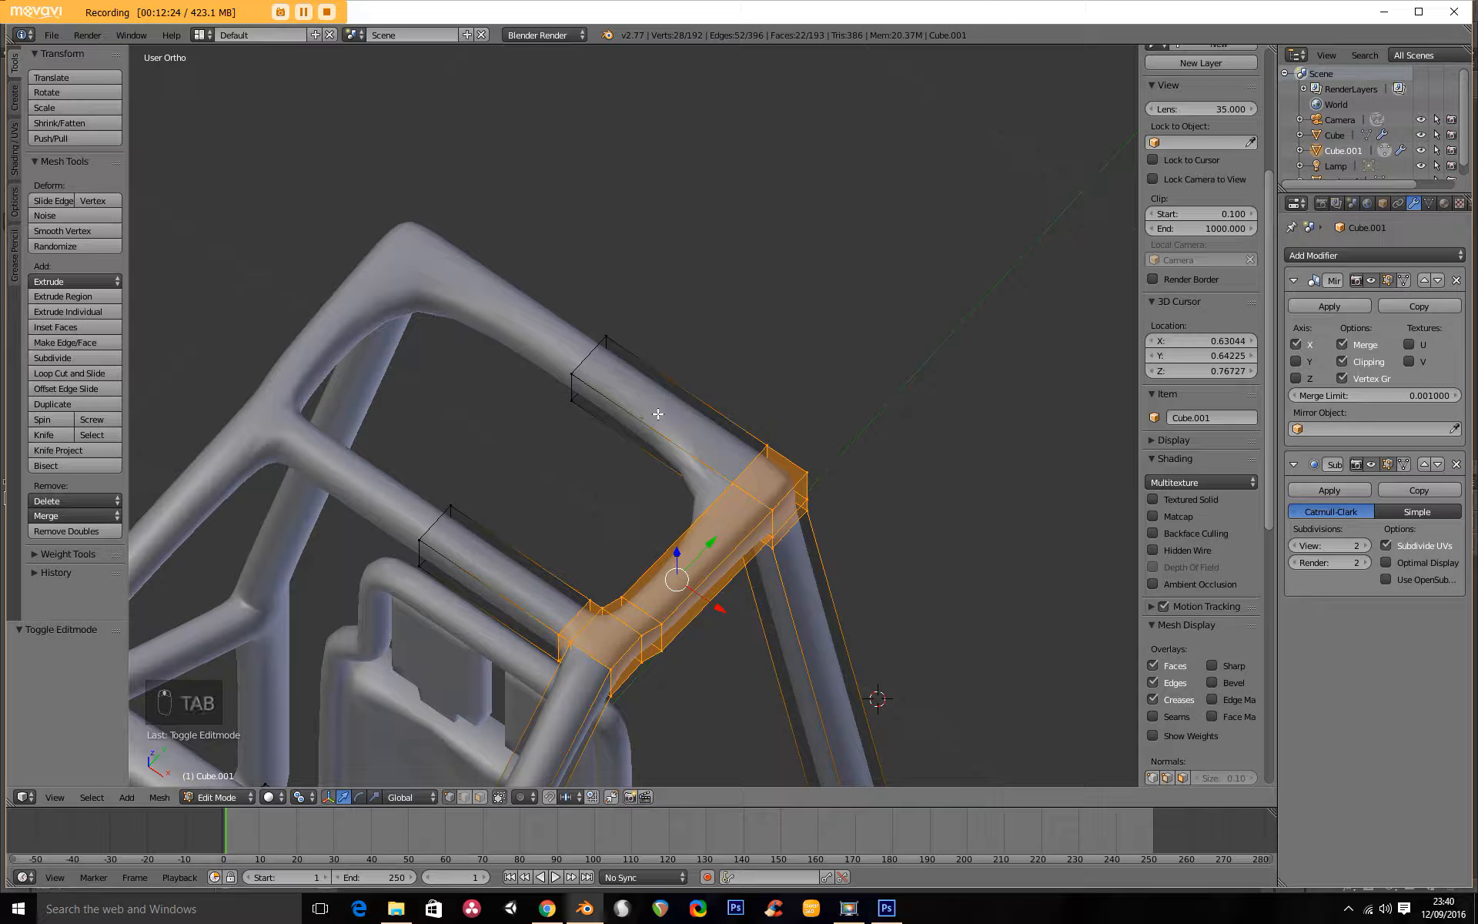
{"action": "key", "text": "ctrl+r"}
{"action": "left_click", "coordinate": [654, 416]}
{"action": "left_click", "coordinate": [649, 391]}
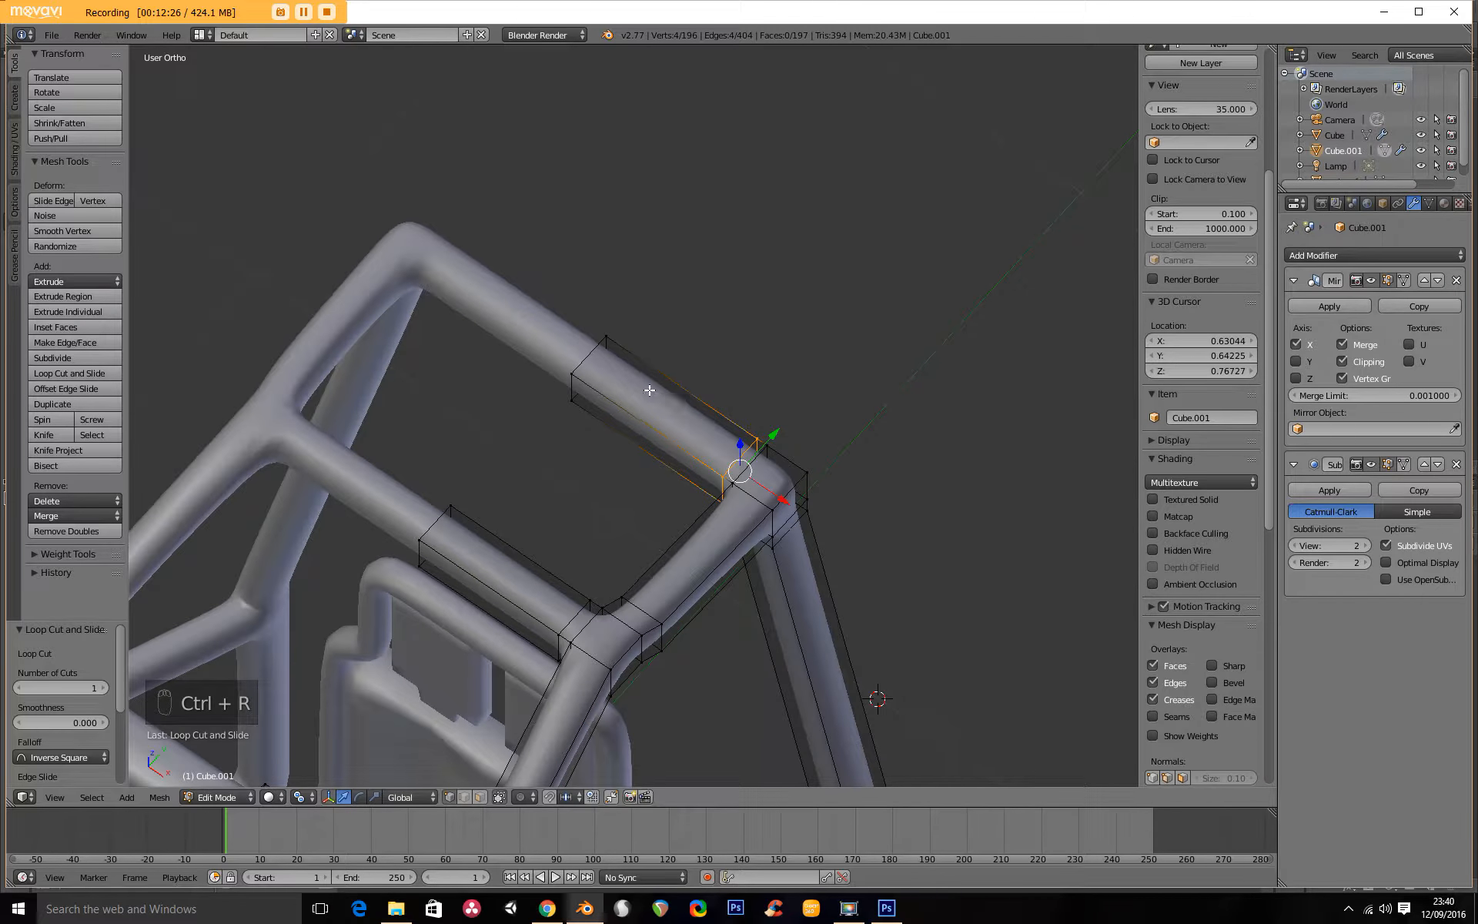
Add two more loop cuts on the rear roof crossbar, one toward the corner joint and one toward the centre.
{"action": "key", "text": "ctrl+r"}
{"action": "left_click", "coordinate": [647, 388]}
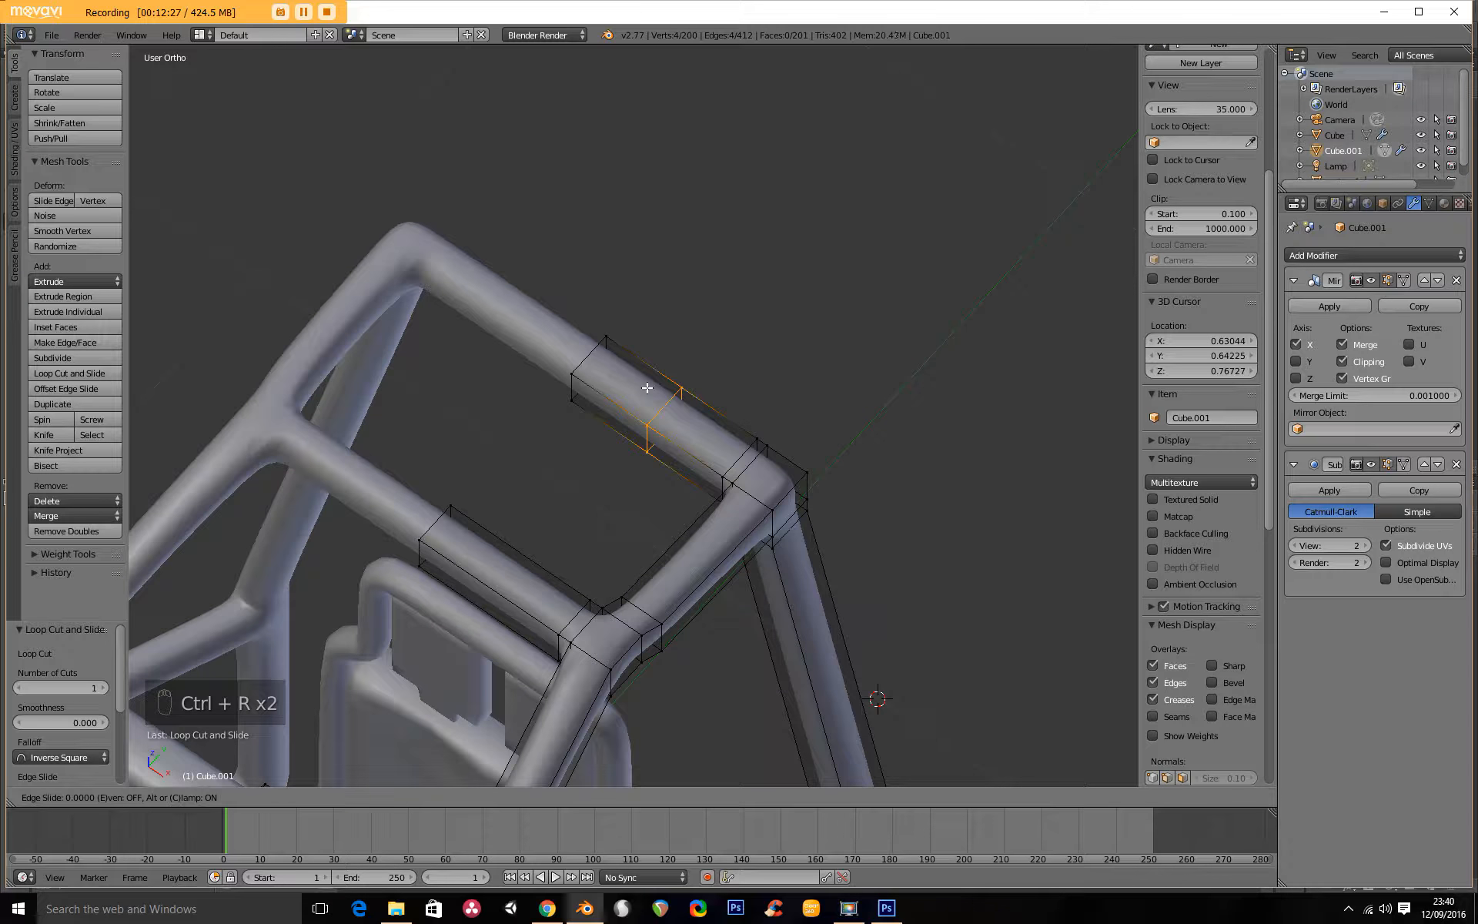
{"action": "left_click", "coordinate": [699, 414]}
{"action": "key", "text": "ctrl+r"}
{"action": "left_click", "coordinate": [613, 413]}
{"action": "left_click", "coordinate": [626, 412]}
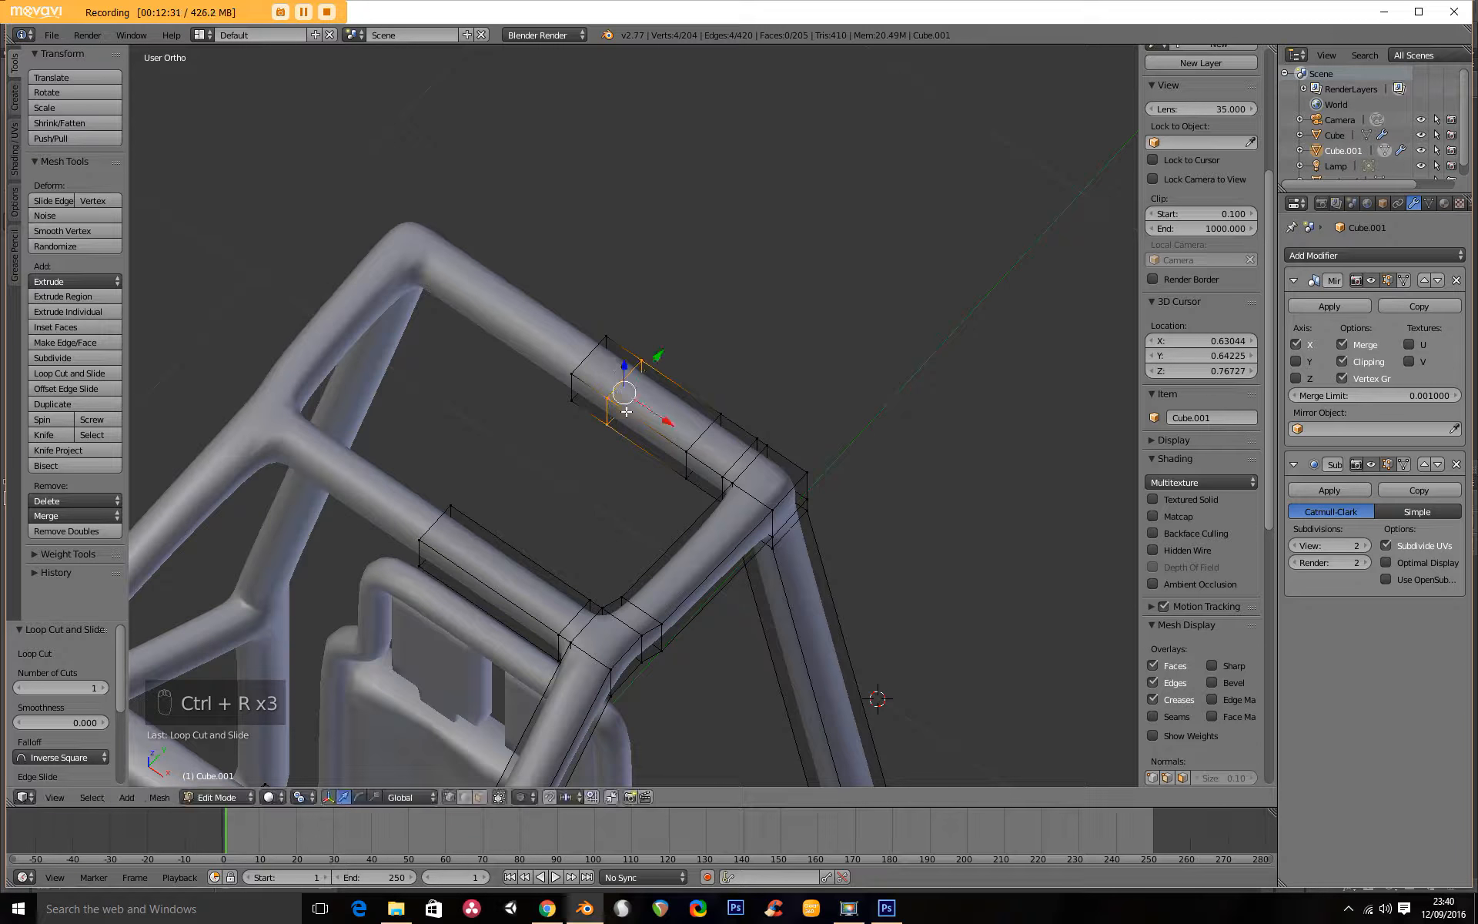
Duplicate the crossbar section between the two newest cuts in place and scale the copy by 1.234.
{"action": "left_click", "coordinate": [695, 445], "text": "alt+shift"}
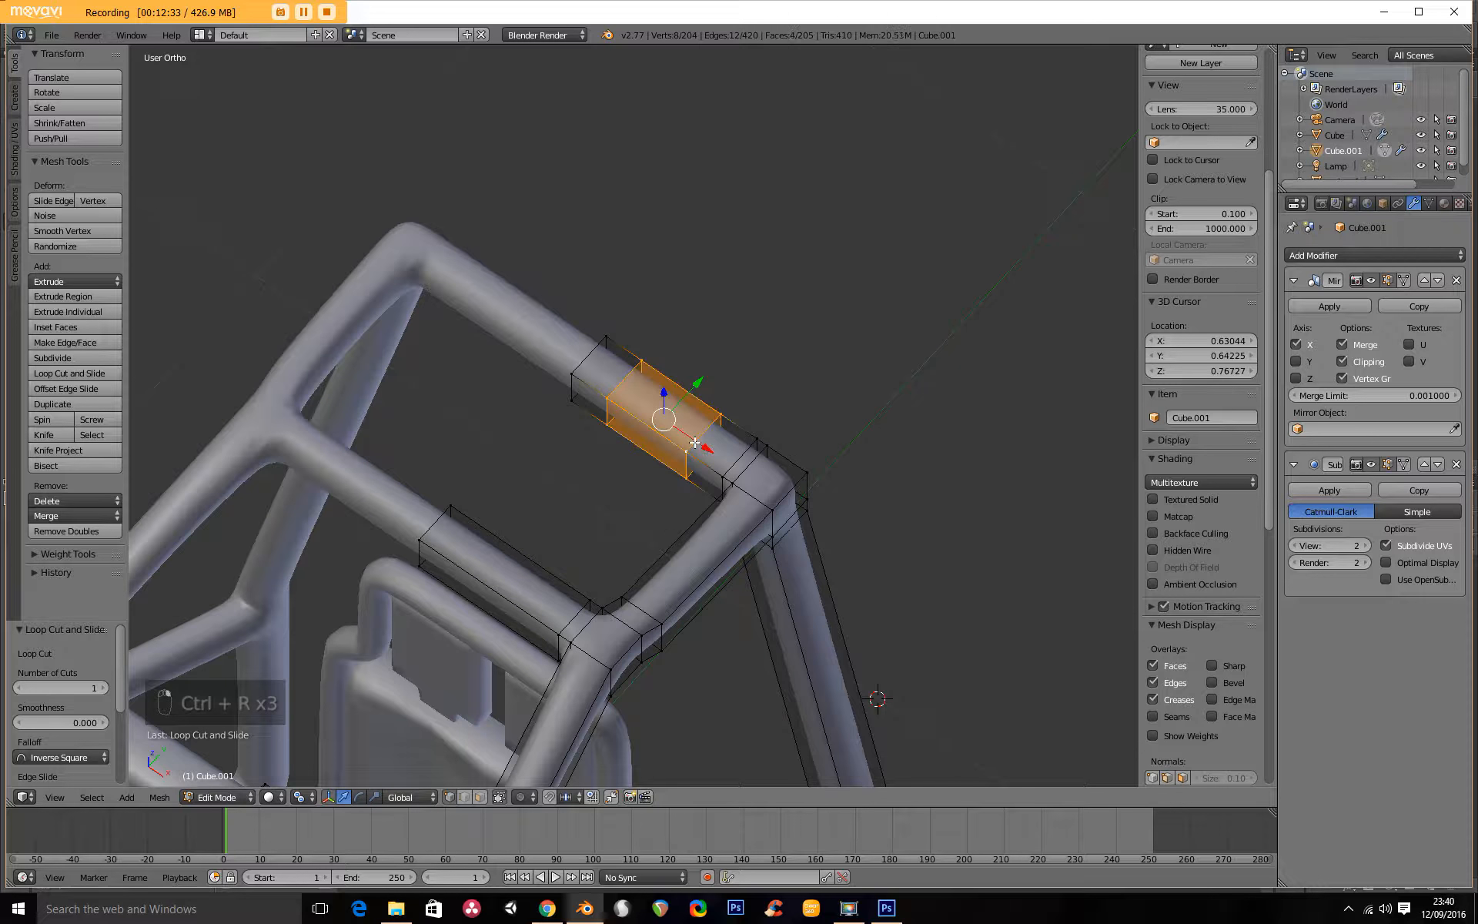
{"action": "key", "text": "shift+d"}
{"action": "right_click", "coordinate": [621, 461]}
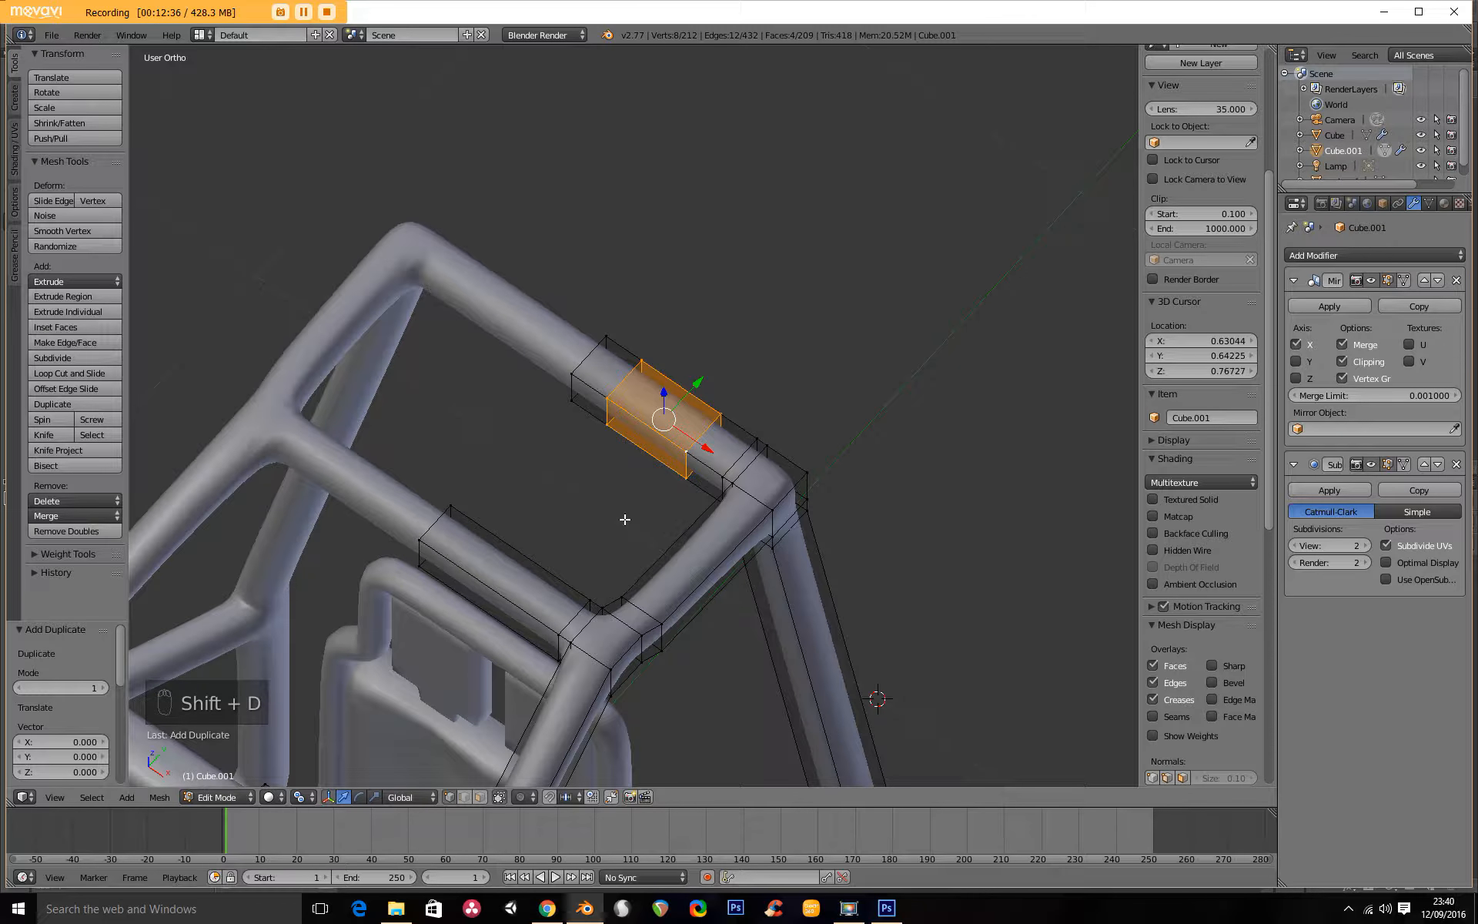
{"action": "key", "text": "s"}
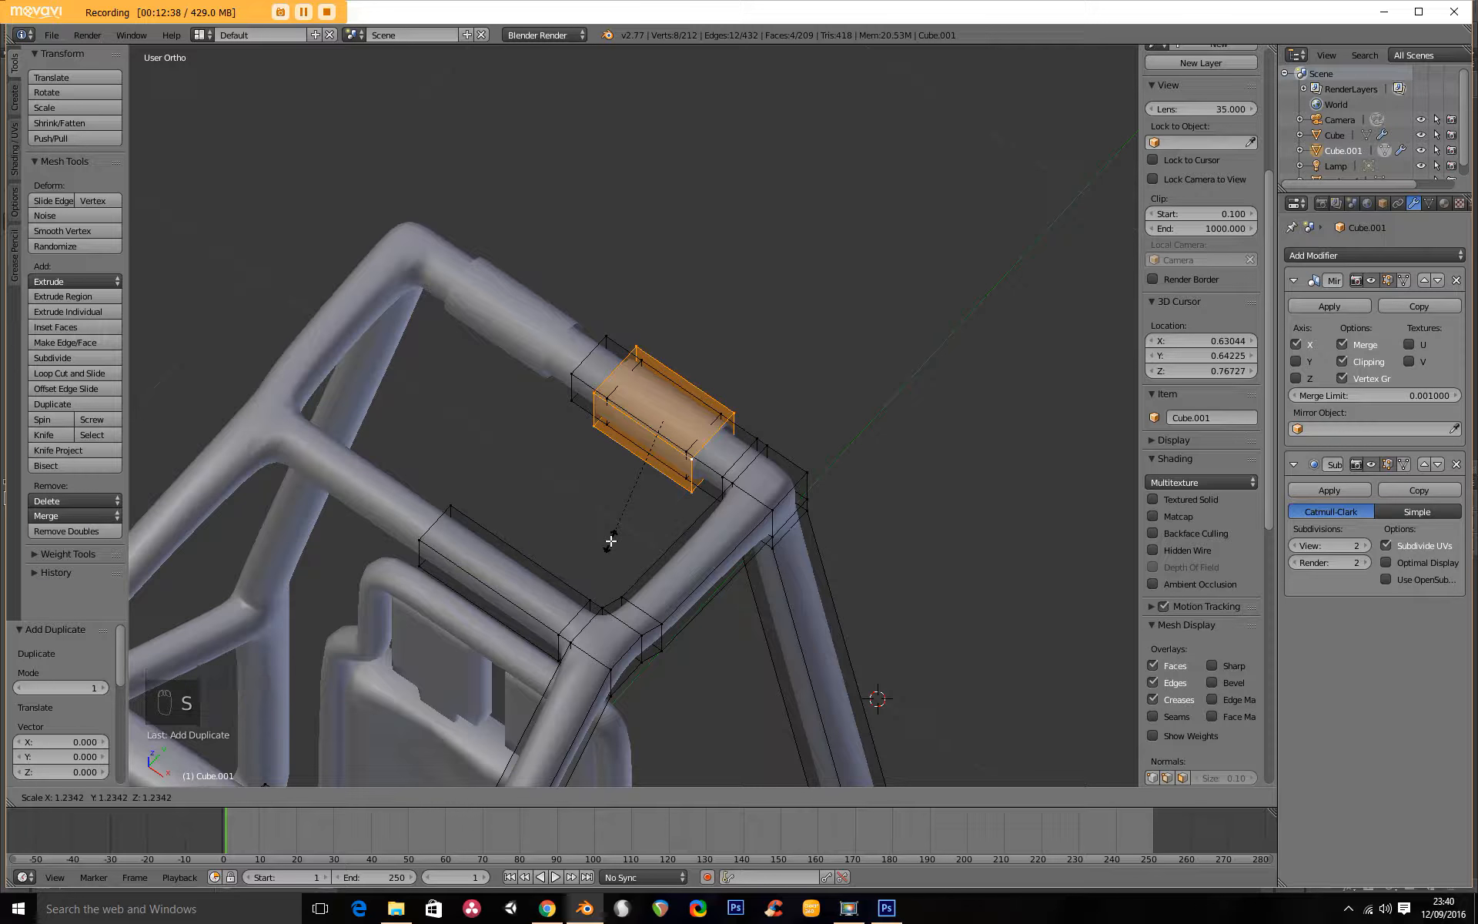
{"action": "left_click", "coordinate": [612, 542]}
Separate the enlarged crossbar section into its own object and select it in Object Mode.
{"action": "key", "text": "p"}
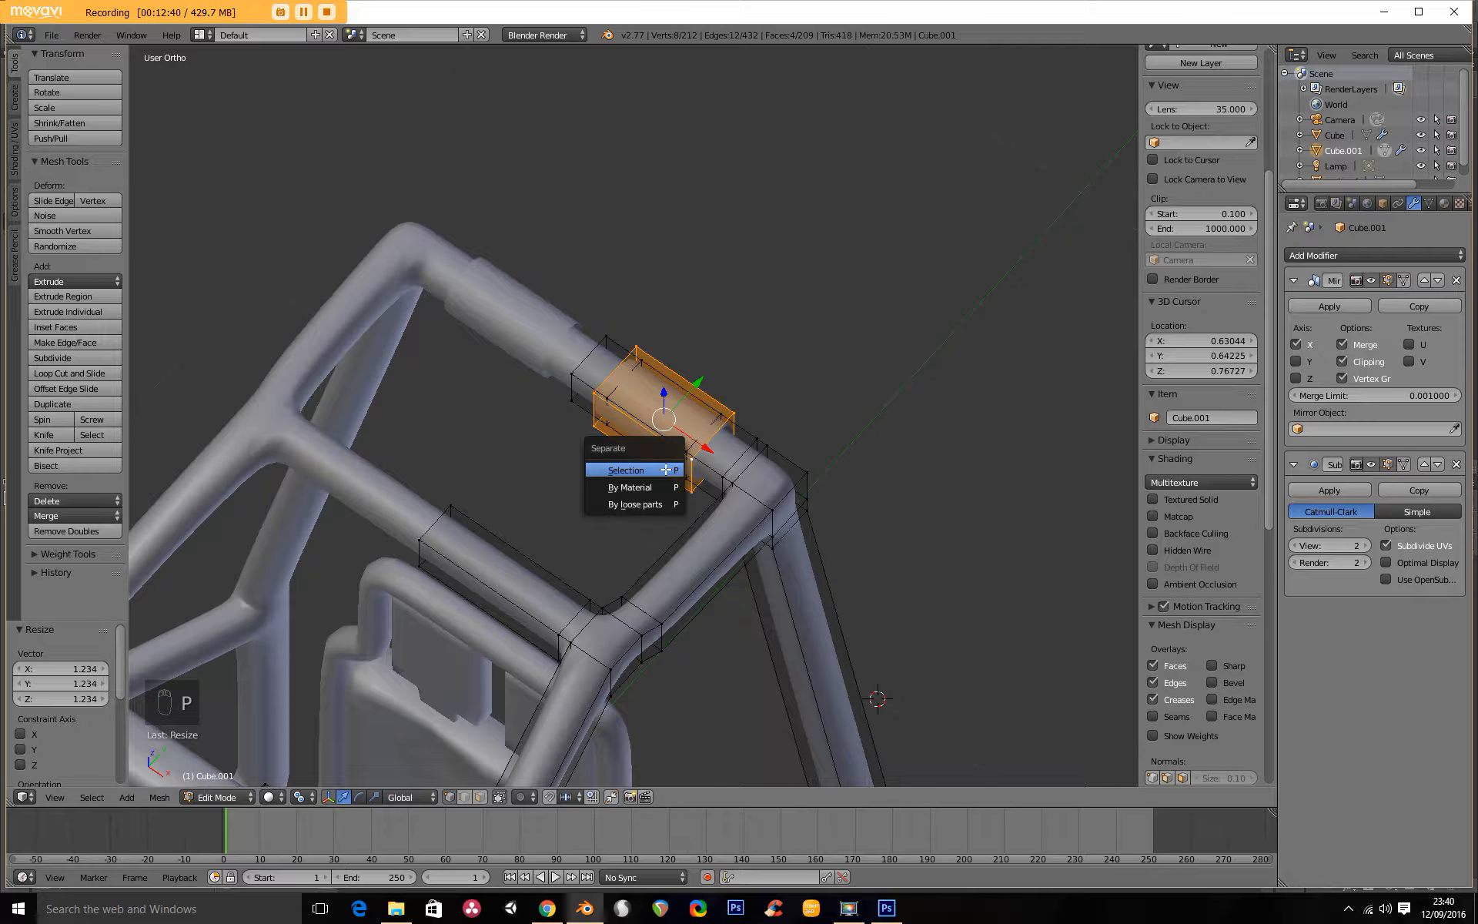
{"action": "left_click", "coordinate": [666, 469]}
{"action": "key", "text": "Tab"}
{"action": "right_click", "coordinate": [667, 399]}
{"action": "middle_click_drag", "start_coordinate": [677, 403], "coordinate": [291, 537]}
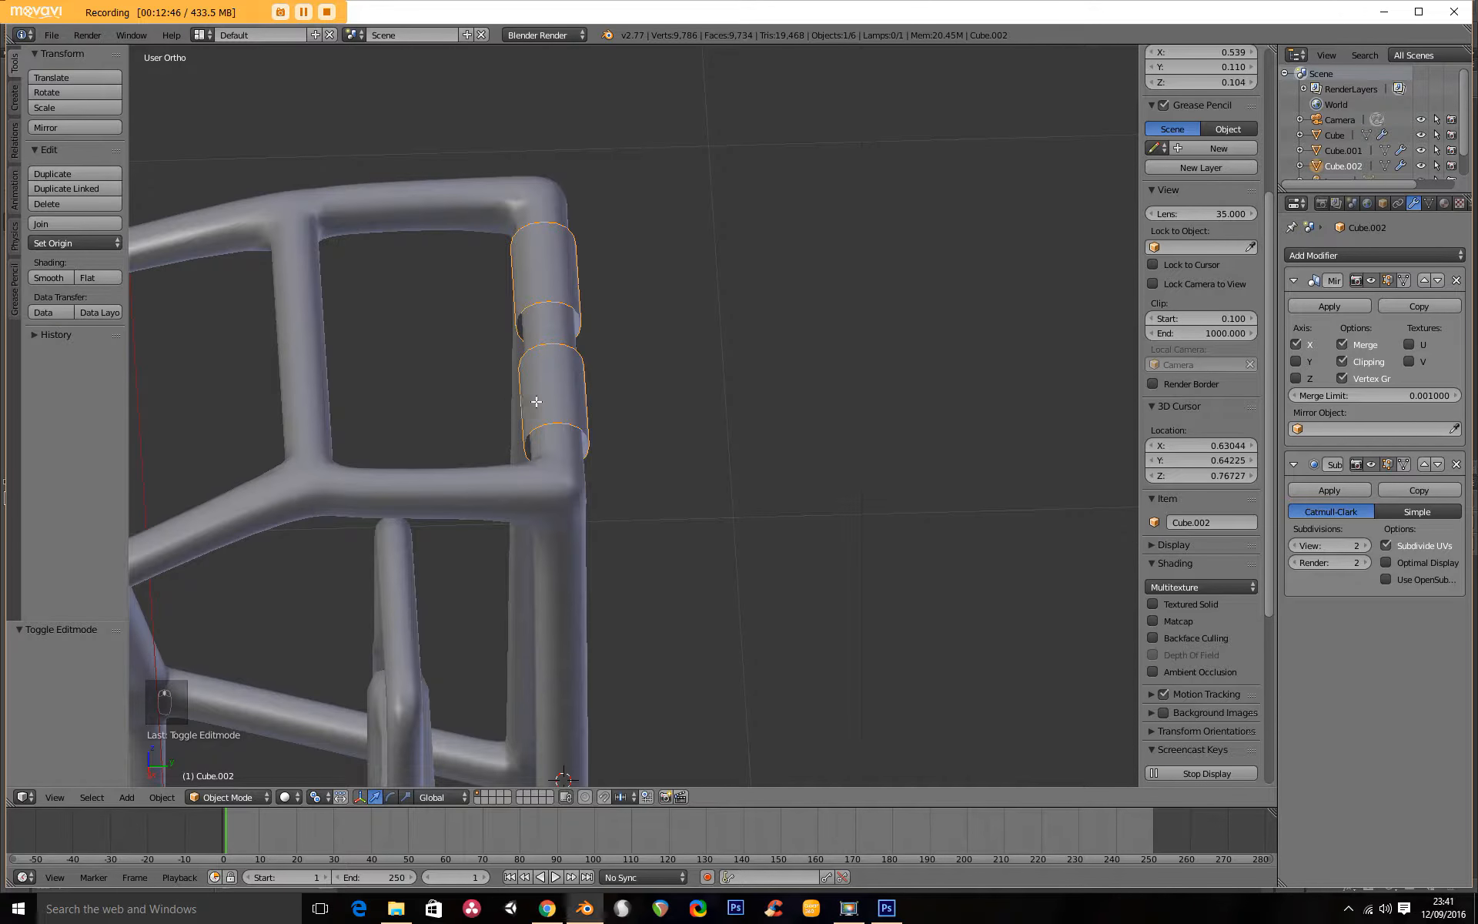
Extrude all faces of the separated sleeve and scale the new outer shell by 1.331.
{"action": "key", "text": "Tab"}
{"action": "key", "text": "a"}
{"action": "key", "text": "a"}
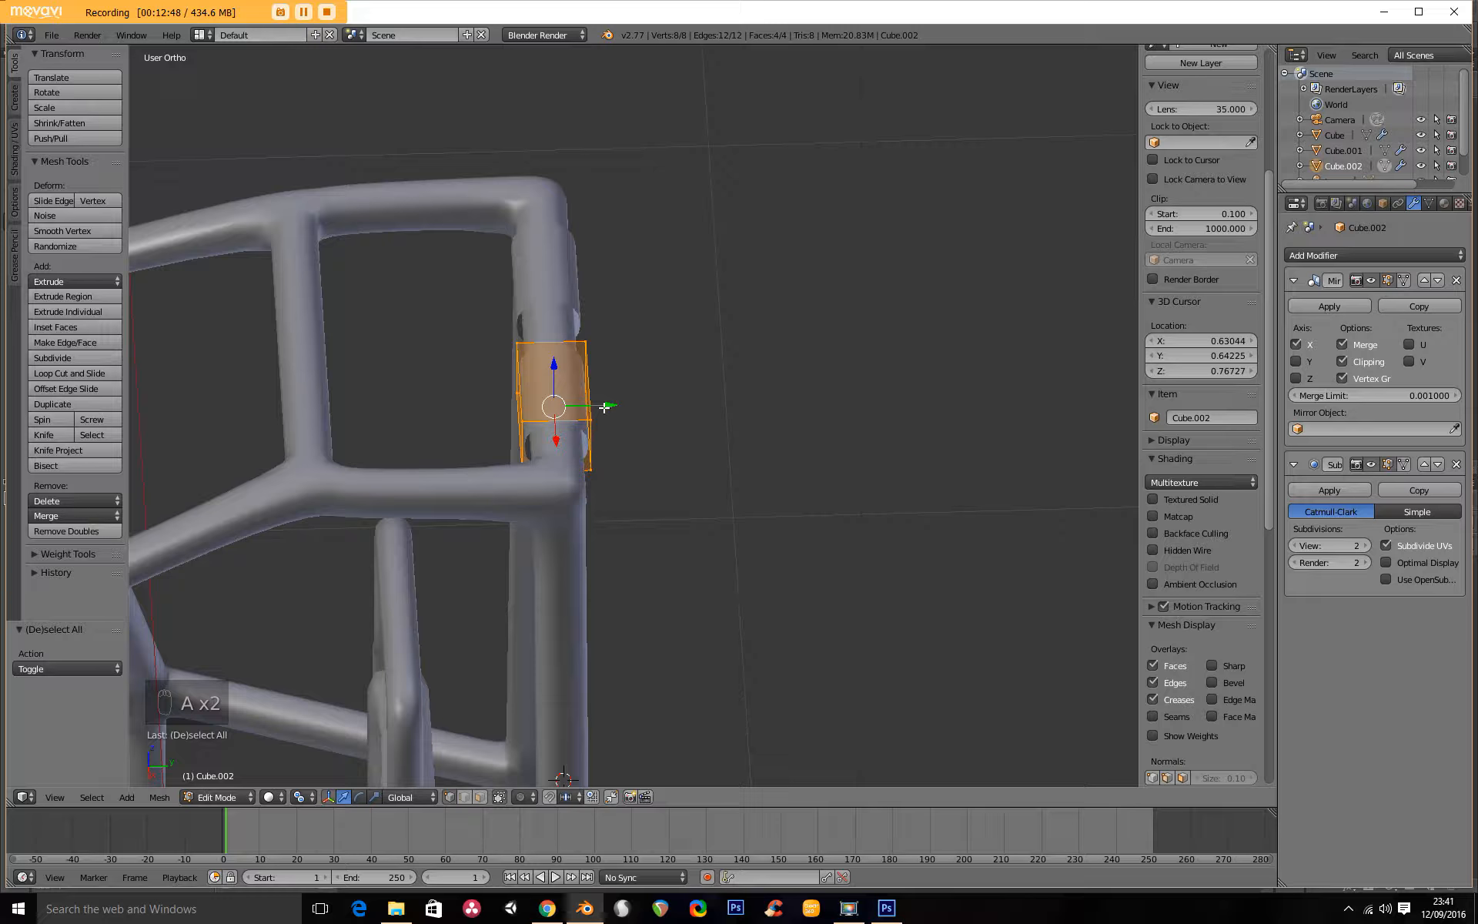
{"action": "key", "text": "e"}
{"action": "key", "text": "s"}
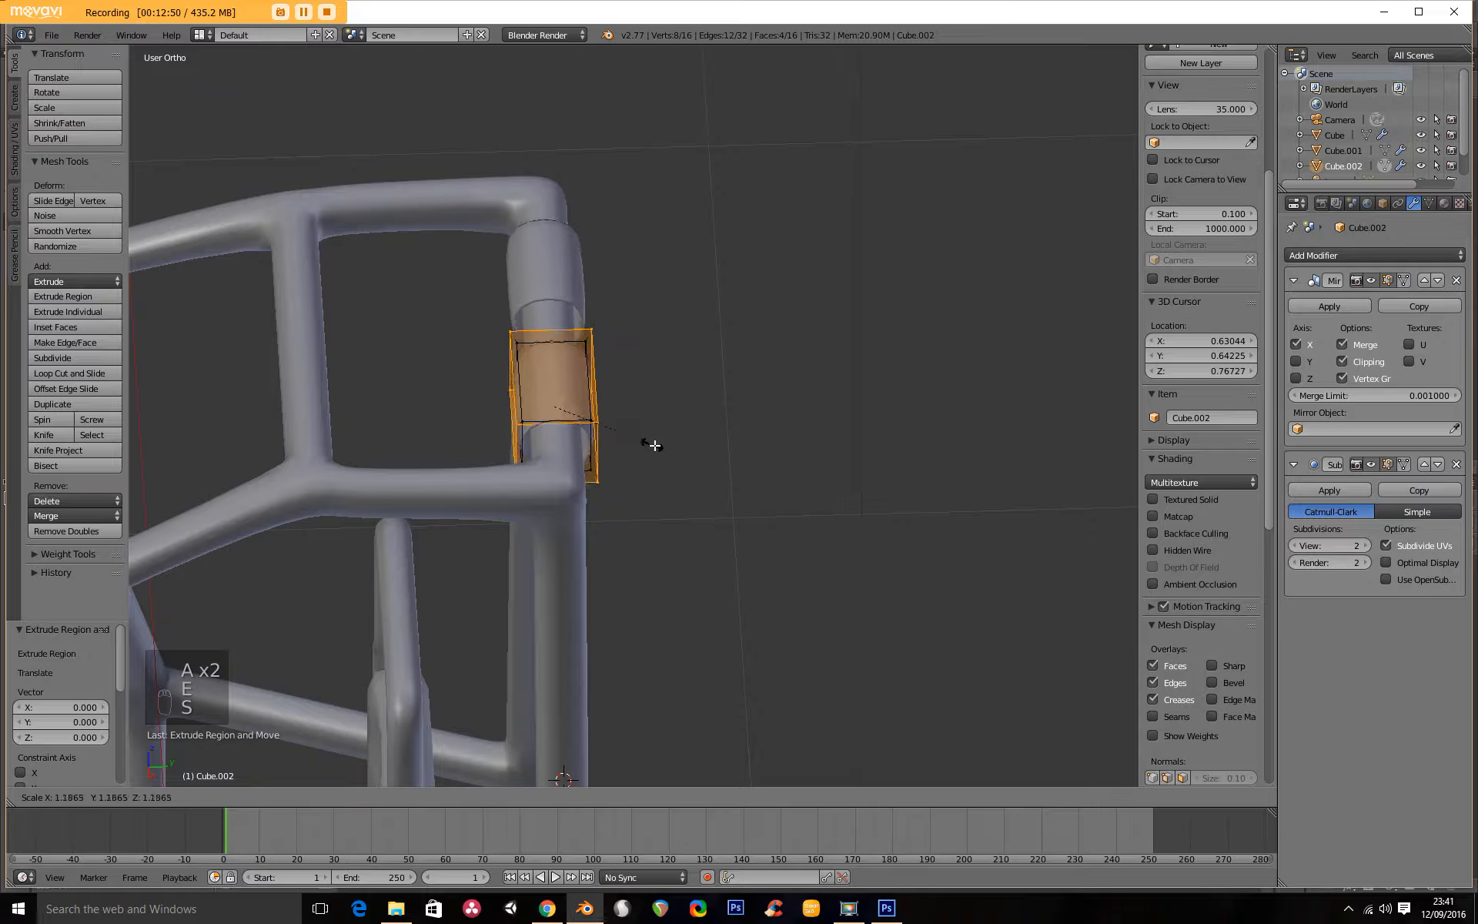
{"action": "left_click", "coordinate": [663, 445]}
From the top view, scale the sleeve's outer shell by 0.62 along X.
{"action": "key", "text": "KP_7"}
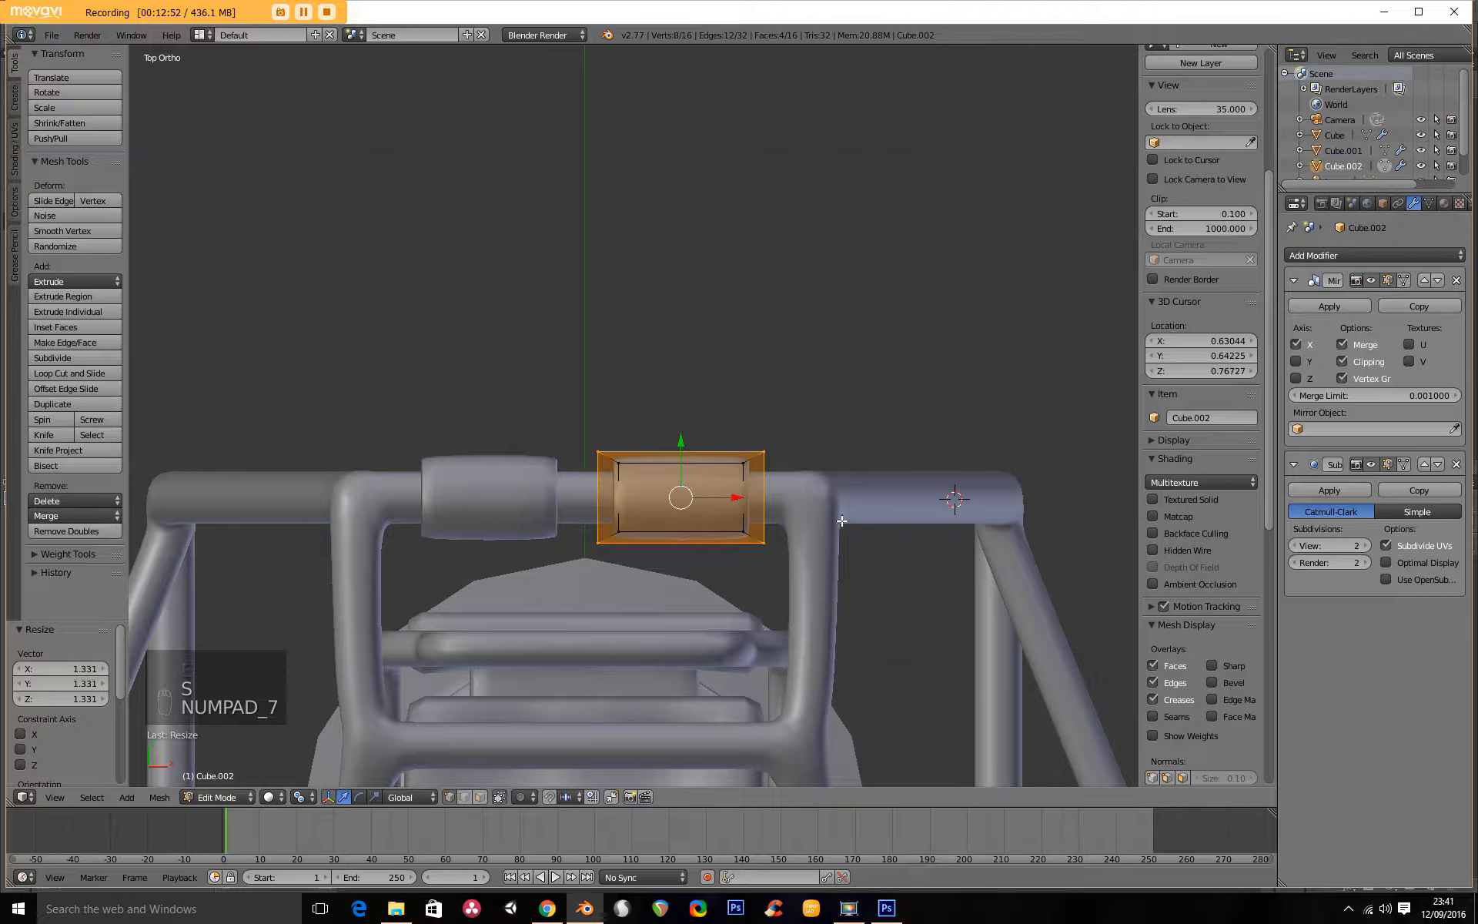
{"action": "key", "text": "s"}
{"action": "key", "text": "x"}
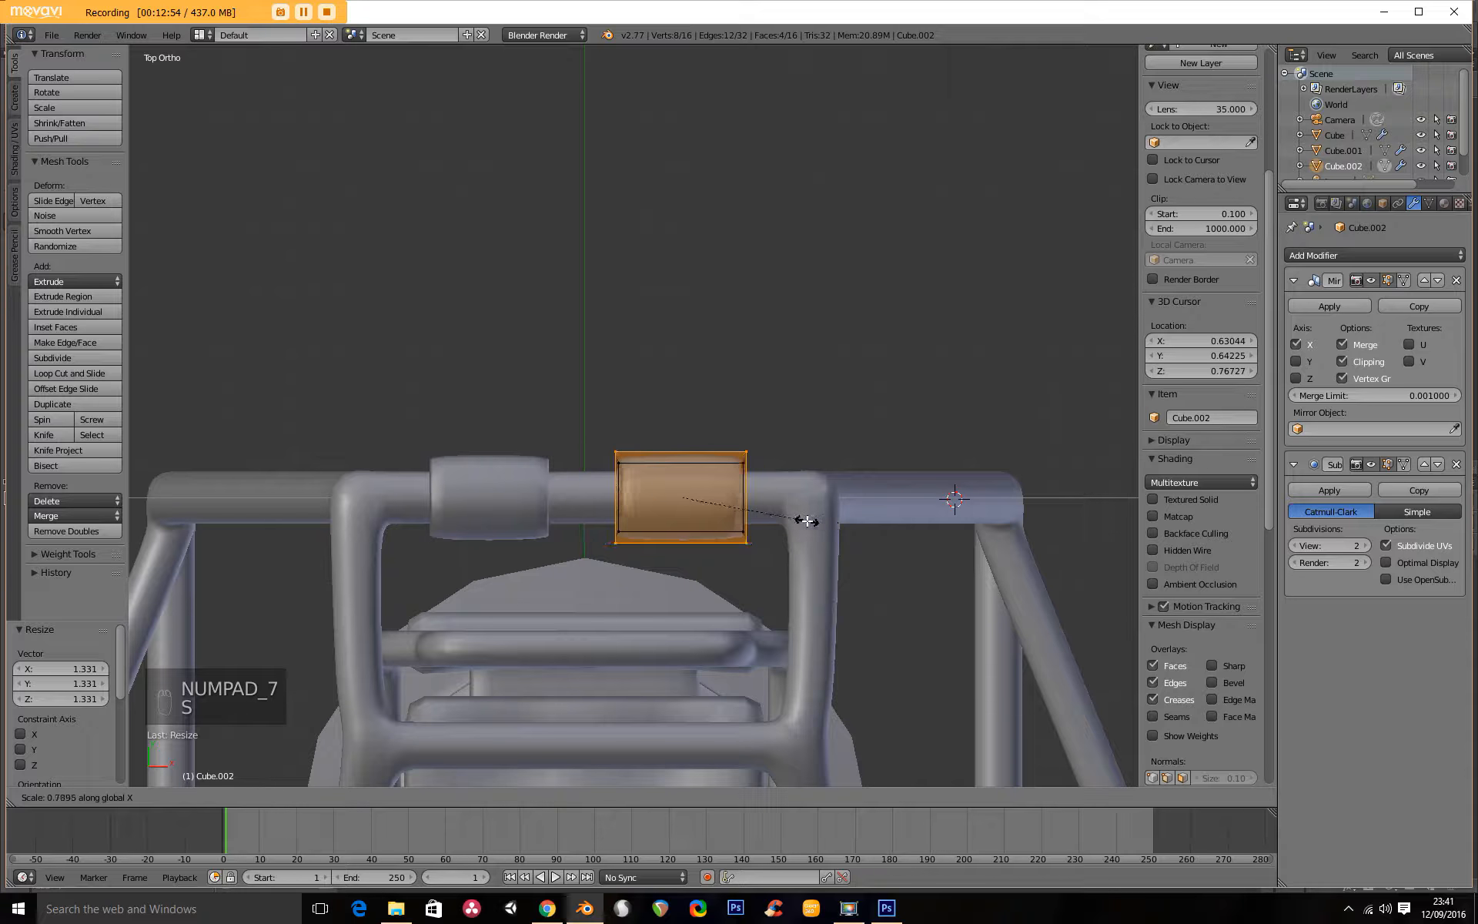
{"action": "left_click", "coordinate": [804, 536]}
Extrude the sleeve's rear face backward by 0.009, and extrude it again by a longer distance to form a block.
{"action": "middle_click_drag", "start_coordinate": [805, 537], "coordinate": [524, 418]}
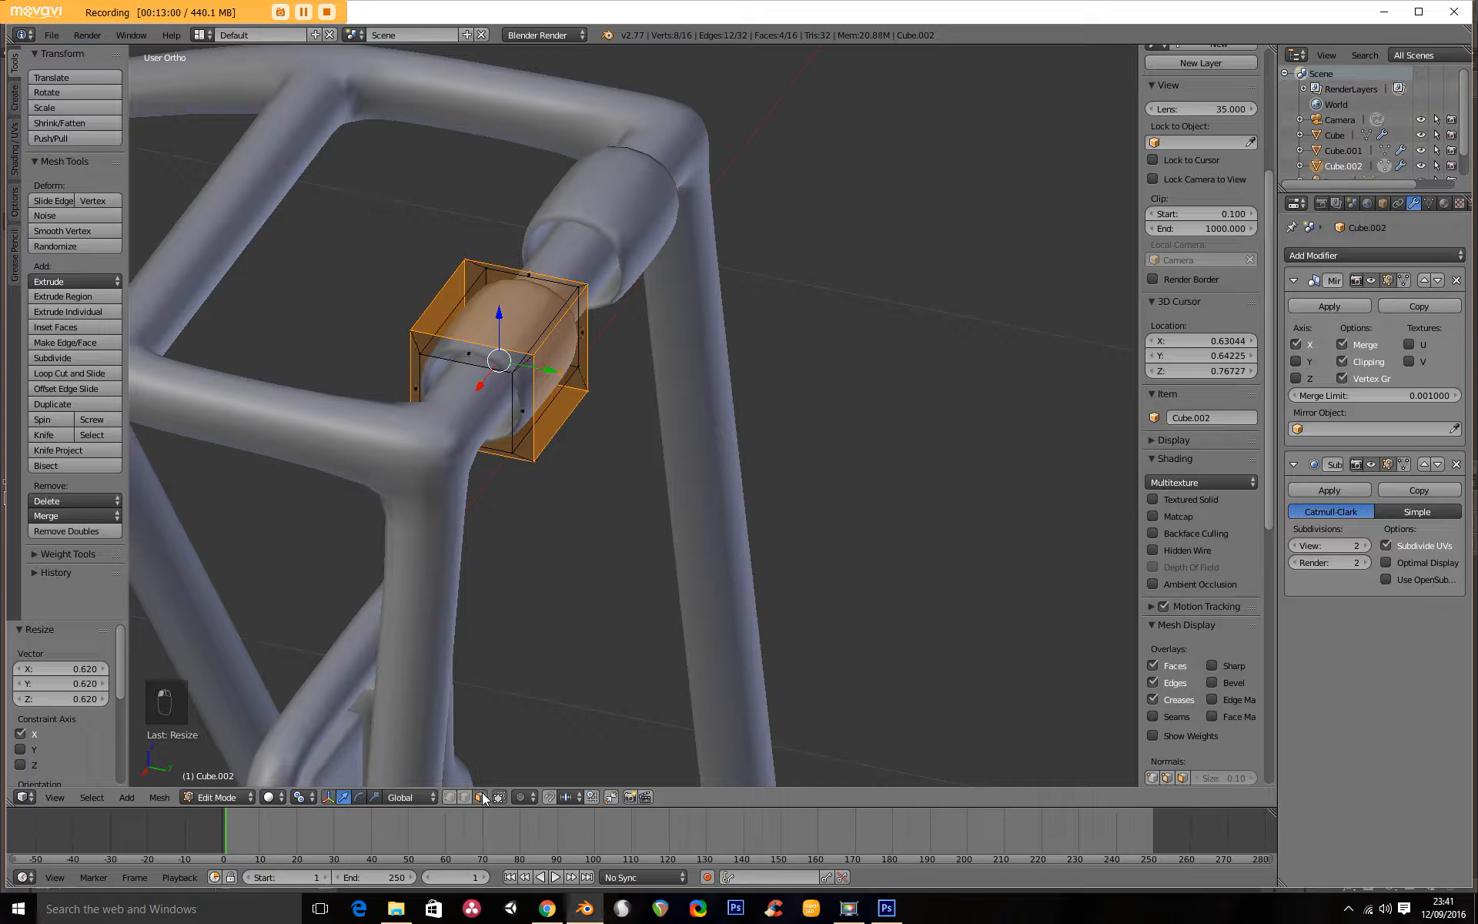
{"action": "right_click", "coordinate": [561, 375]}
{"action": "key", "text": "KP_3"}
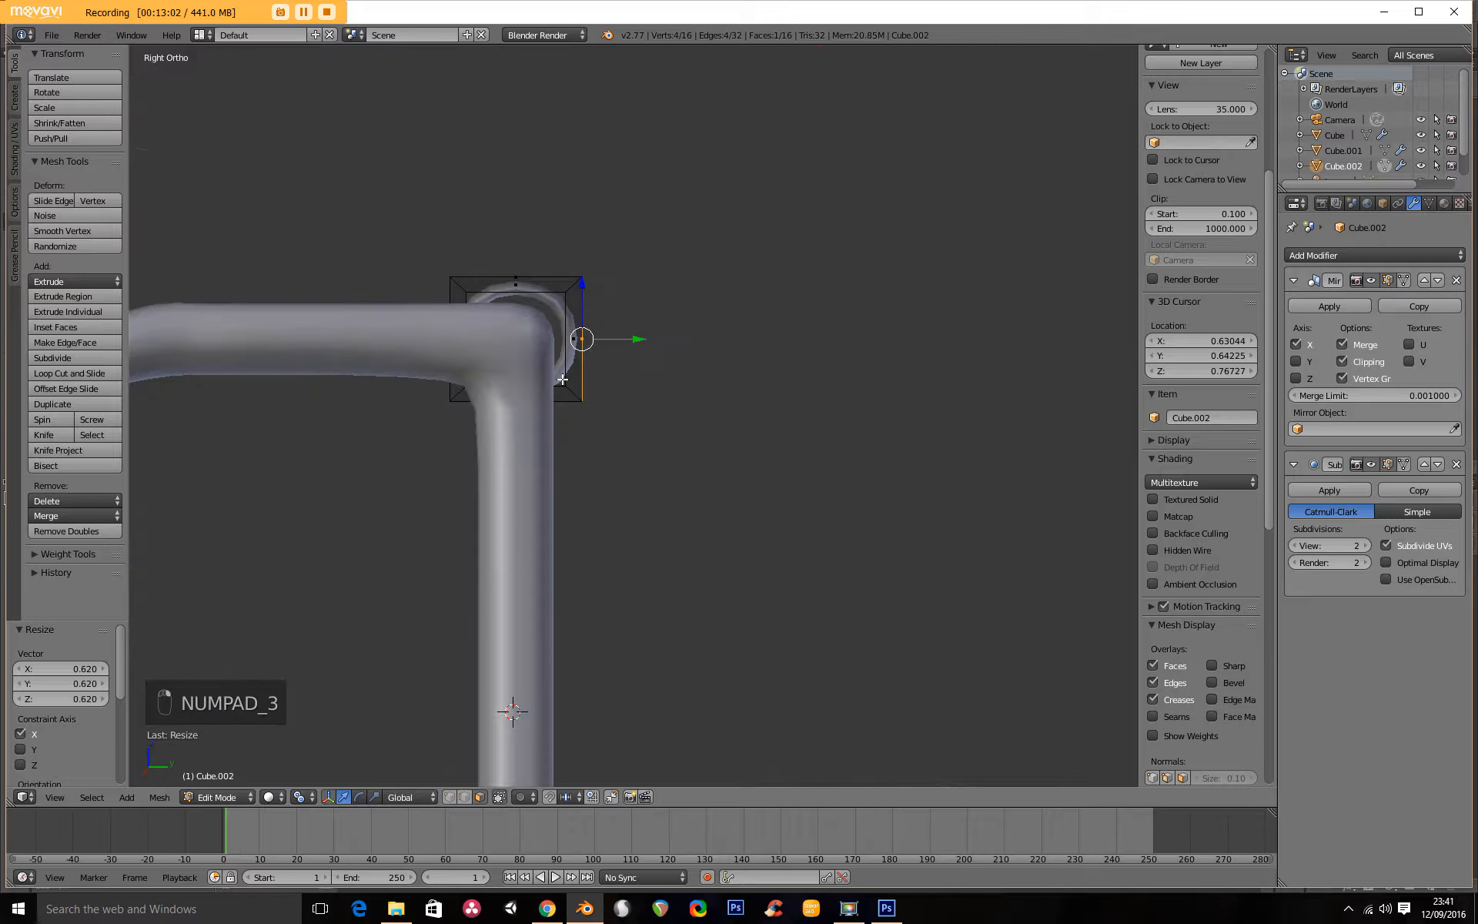
{"action": "key", "text": "e"}
{"action": "left_click", "coordinate": [620, 379]}
{"action": "key", "text": "e"}
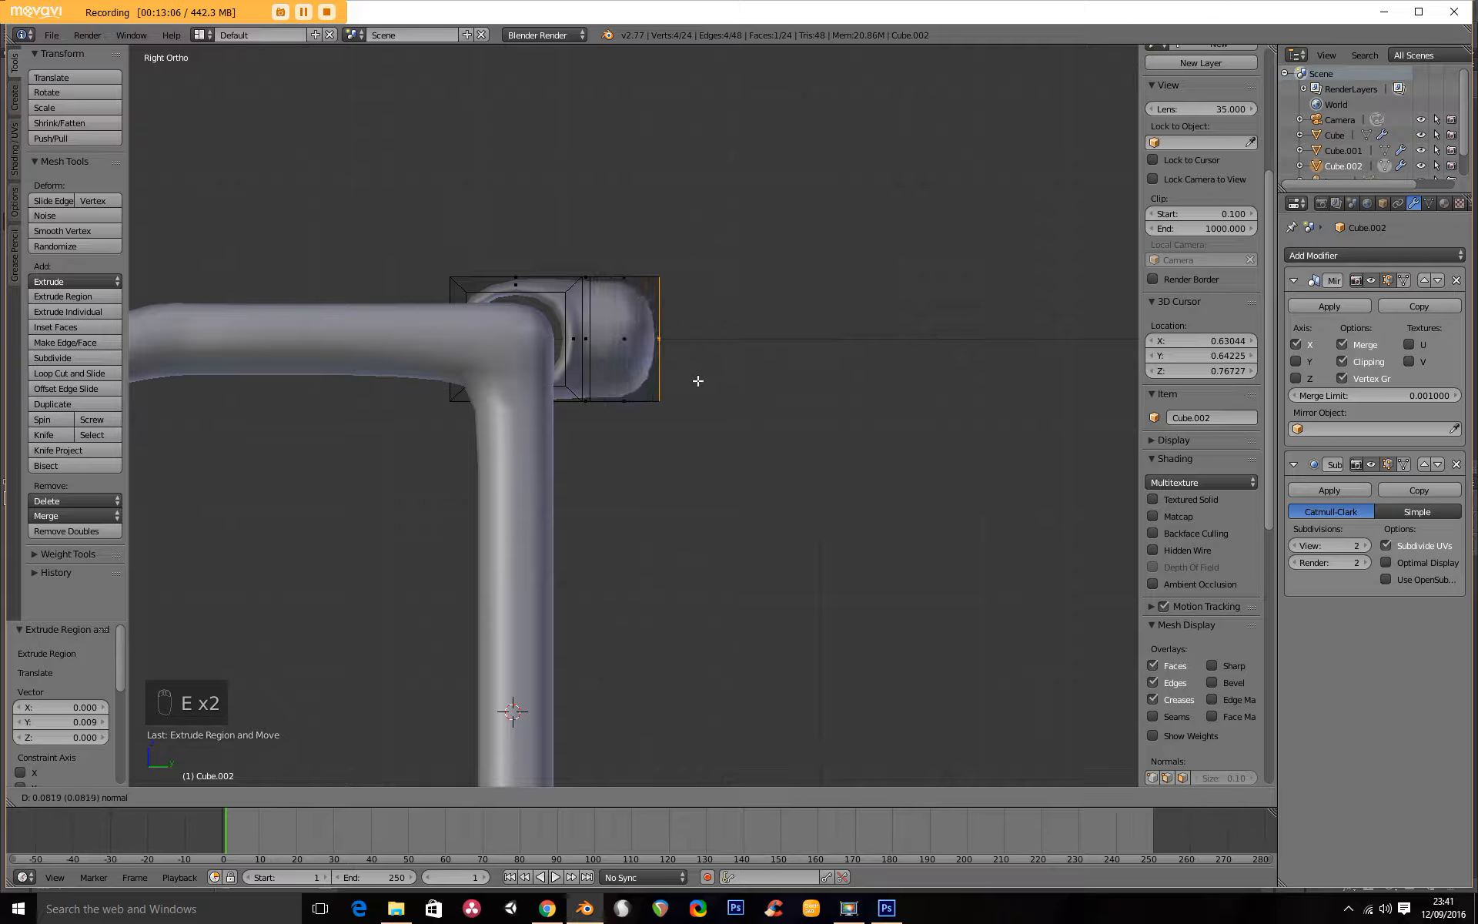
{"action": "left_click", "coordinate": [719, 381]}
{"action": "key", "text": "e"}
{"action": "left_click", "coordinate": [721, 382]}
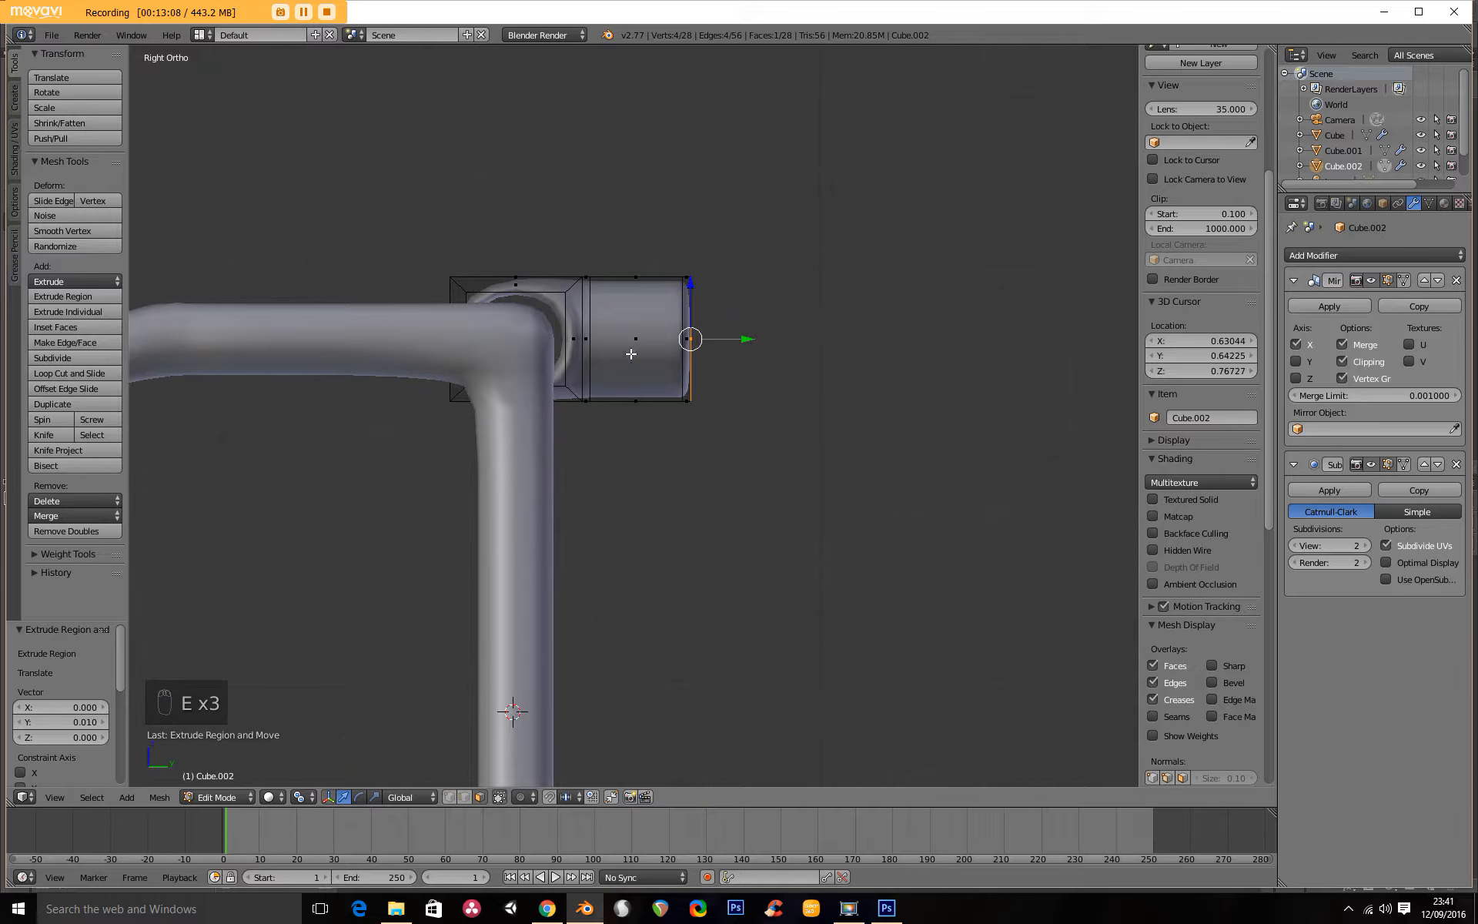
{"action": "scroll", "coordinate": [651, 365], "scroll_direction": "down", "scroll_amount": 5}
{"action": "middle_click_drag", "start_coordinate": [549, 371], "coordinate": [789, 457]}
{"action": "scroll", "coordinate": [608, 405], "scroll_direction": "up", "scroll_amount": 4}
{"action": "middle_click_drag", "start_coordinate": [605, 404], "coordinate": [568, 440]}
{"action": "key", "text": "ctrl+z"}
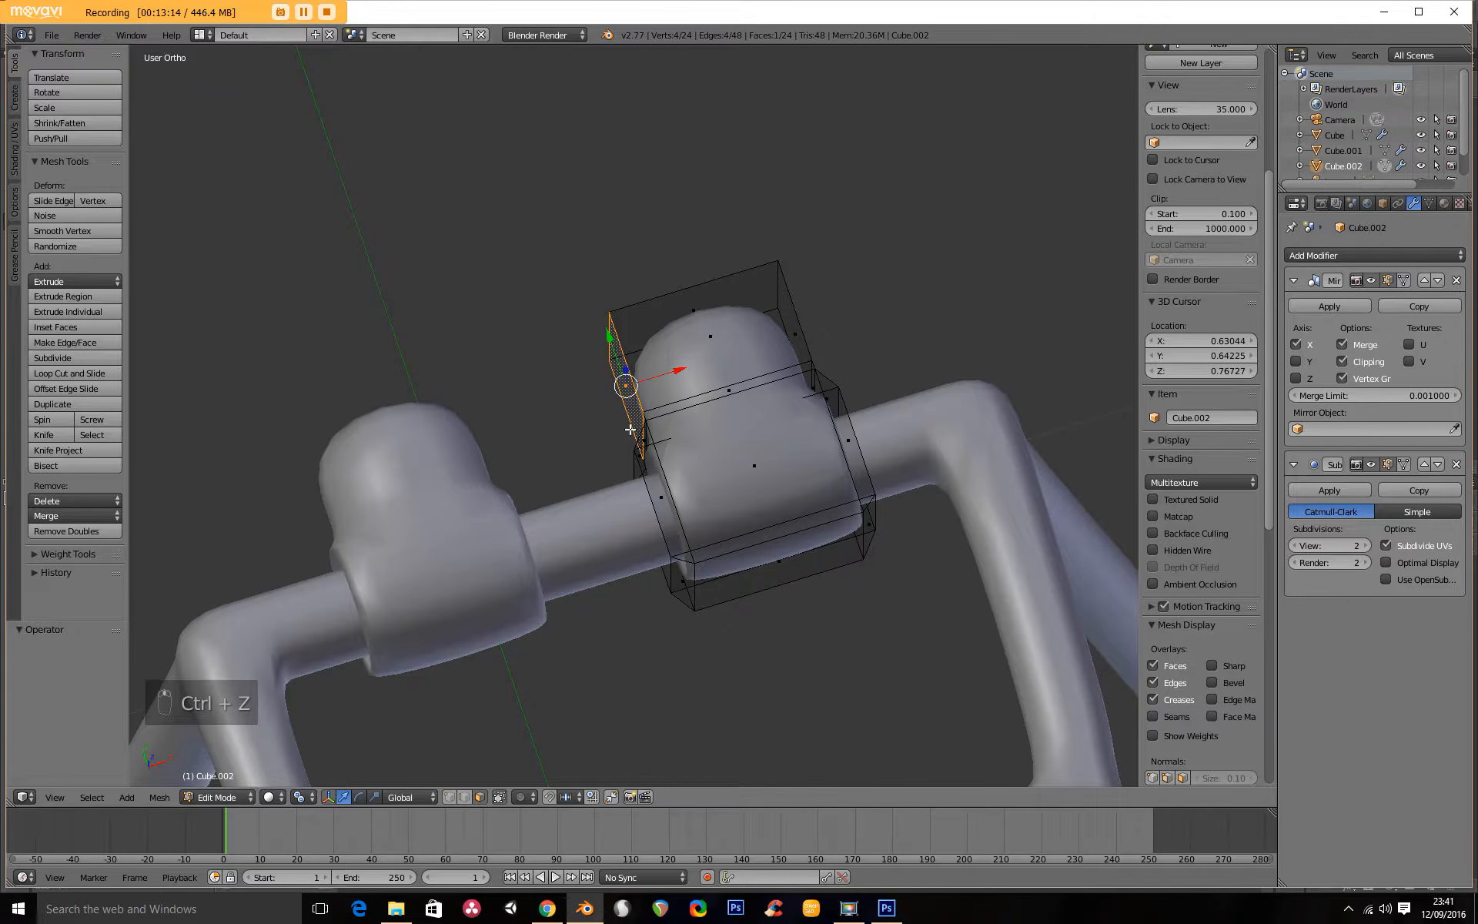
Extrude the block's inner side face by 0.105 toward the mirrored half and delete the end face at the centre.
{"action": "key", "text": "e"}
{"action": "left_click", "coordinate": [549, 459]}
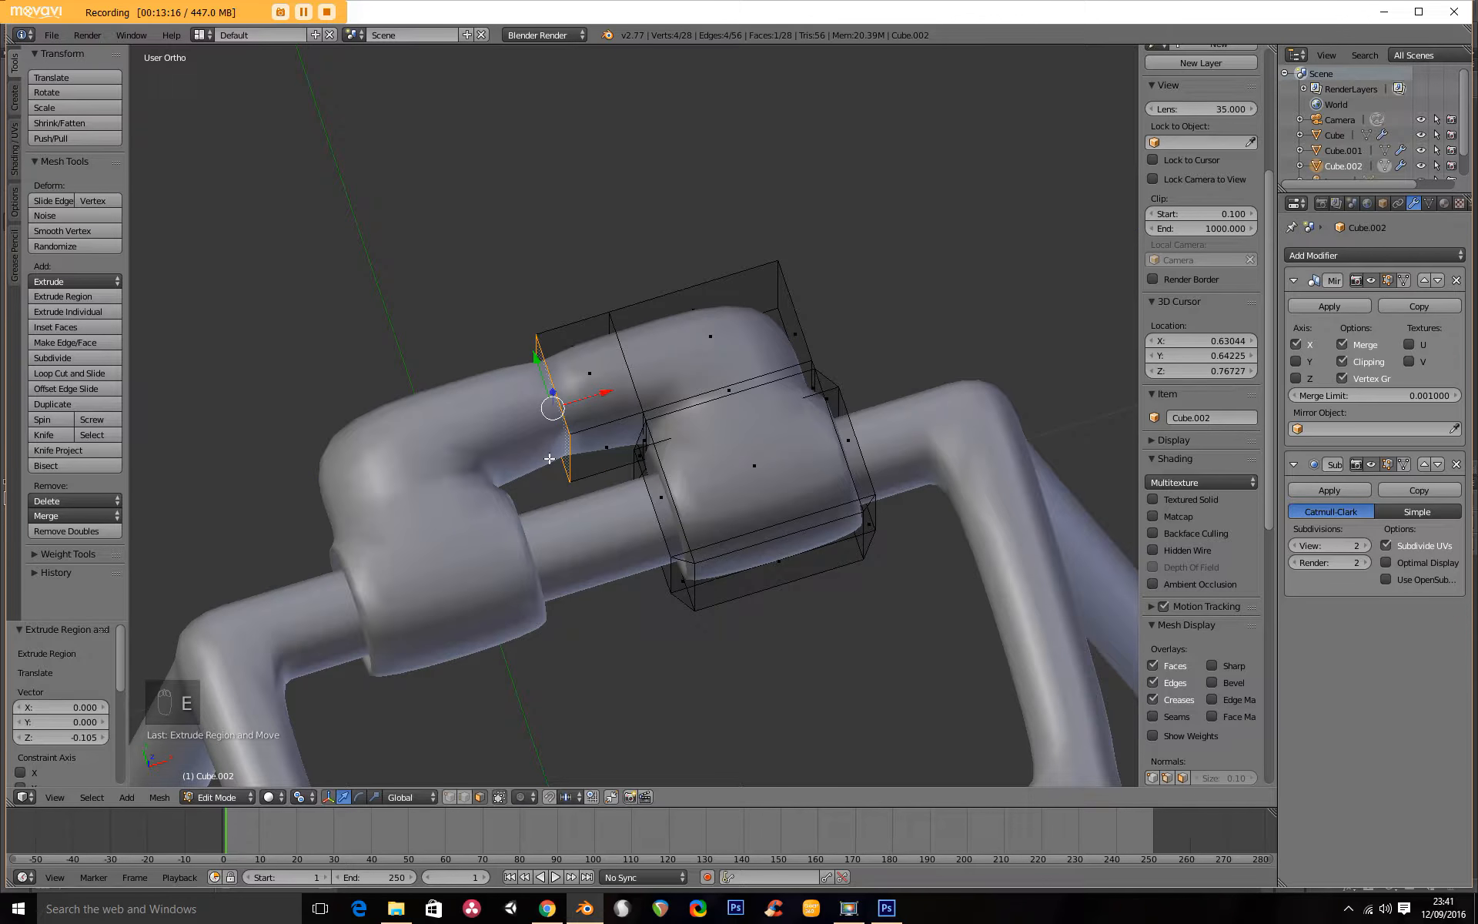
{"action": "key", "text": "x"}
{"action": "left_click", "coordinate": [563, 451]}
Extrude the block's outer side face outward by about 0.2, and add a short second extrusion of 0.021.
{"action": "middle_click_drag", "start_coordinate": [563, 451], "coordinate": [723, 441]}
{"action": "right_click", "coordinate": [693, 487]}
{"action": "scroll", "coordinate": [682, 485], "scroll_direction": "down", "scroll_amount": 6}
{"action": "key", "text": "e"}
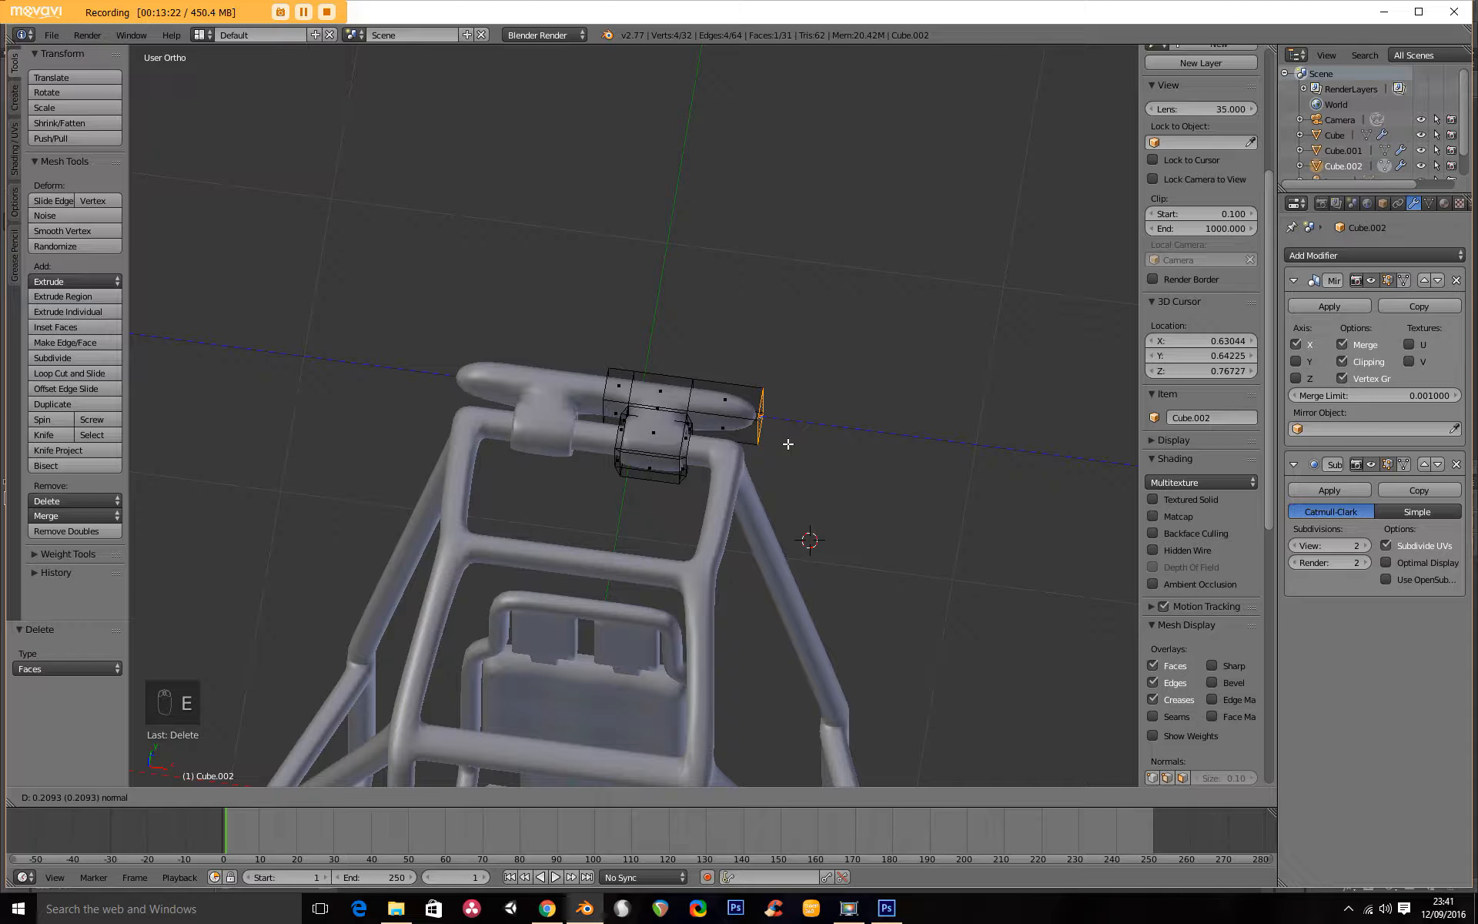
{"action": "left_click", "coordinate": [779, 444]}
{"action": "key", "text": "e"}
{"action": "left_click", "coordinate": [781, 443]}
Select the four underside faces of the rear block and extrude them down by 2.076 to the frame's base level.
{"action": "middle_click_drag", "start_coordinate": [781, 444], "coordinate": [547, 346]}
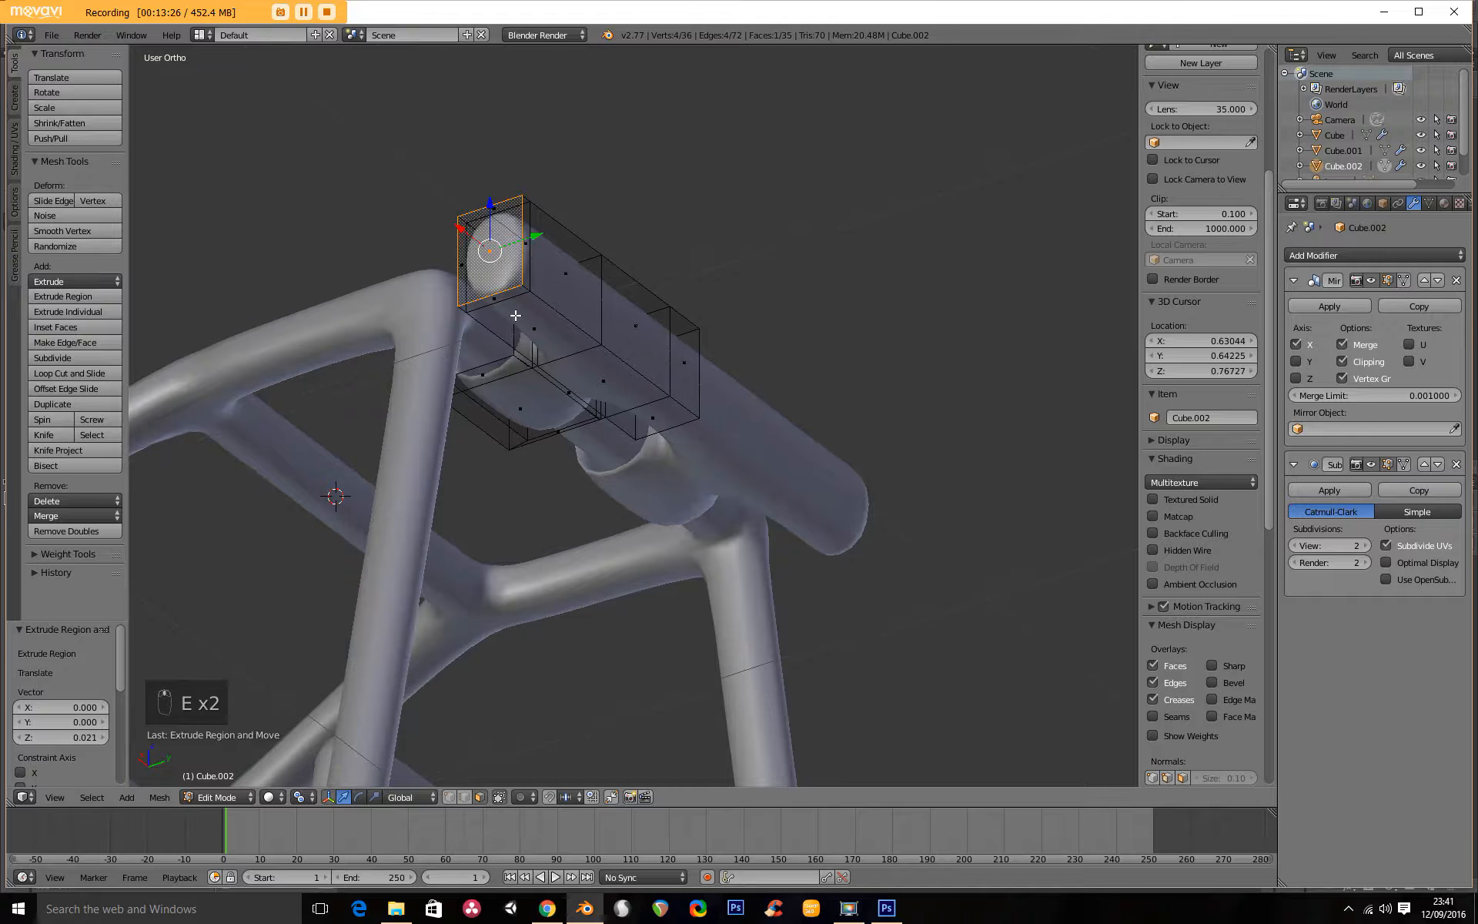
{"action": "right_click", "coordinate": [542, 341], "text": "shift"}
{"action": "right_click", "coordinate": [612, 386], "text": "shift"}
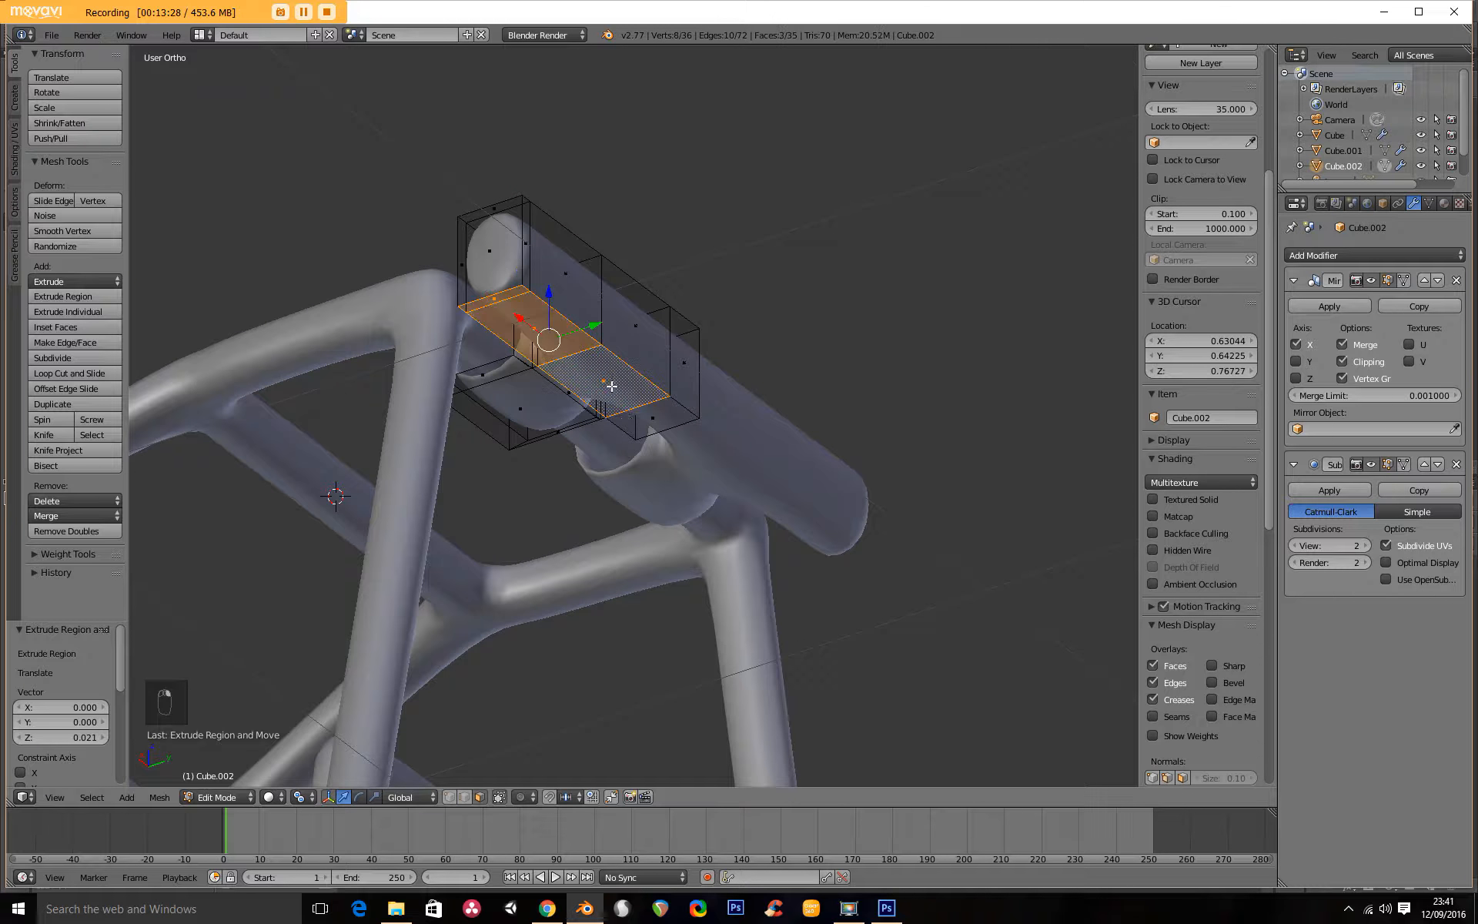
{"action": "right_click", "coordinate": [653, 427], "text": "shift"}
{"action": "key", "text": "KP_3"}
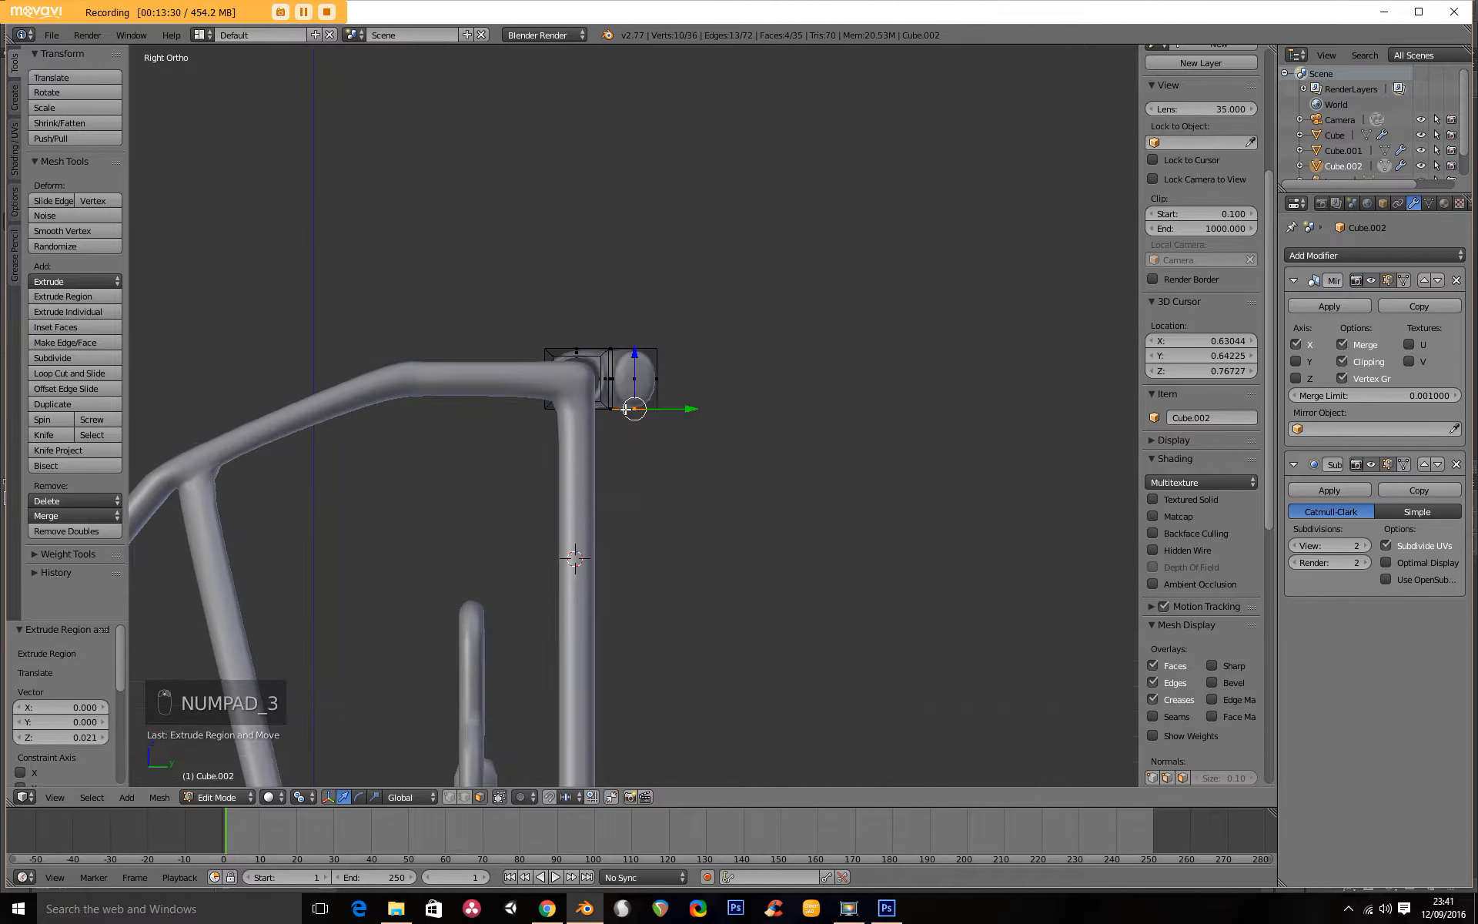
{"action": "middle_click_drag", "start_coordinate": [694, 422], "coordinate": [627, 798], "text": "shift"}
{"action": "scroll", "coordinate": [590, 468], "scroll_direction": "down", "scroll_amount": 5}
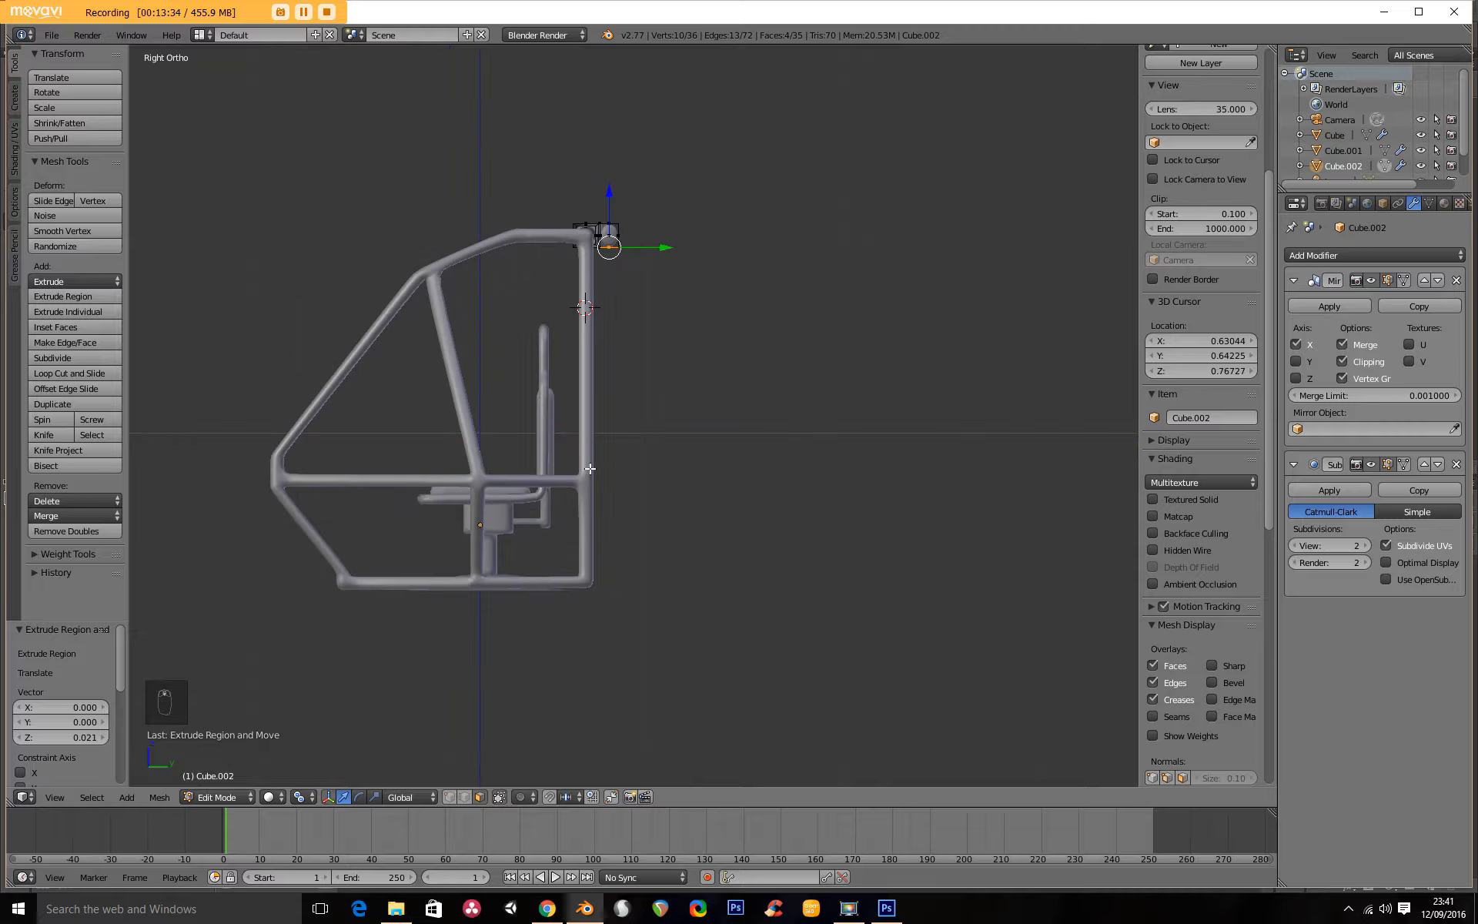
{"action": "key", "text": "e"}
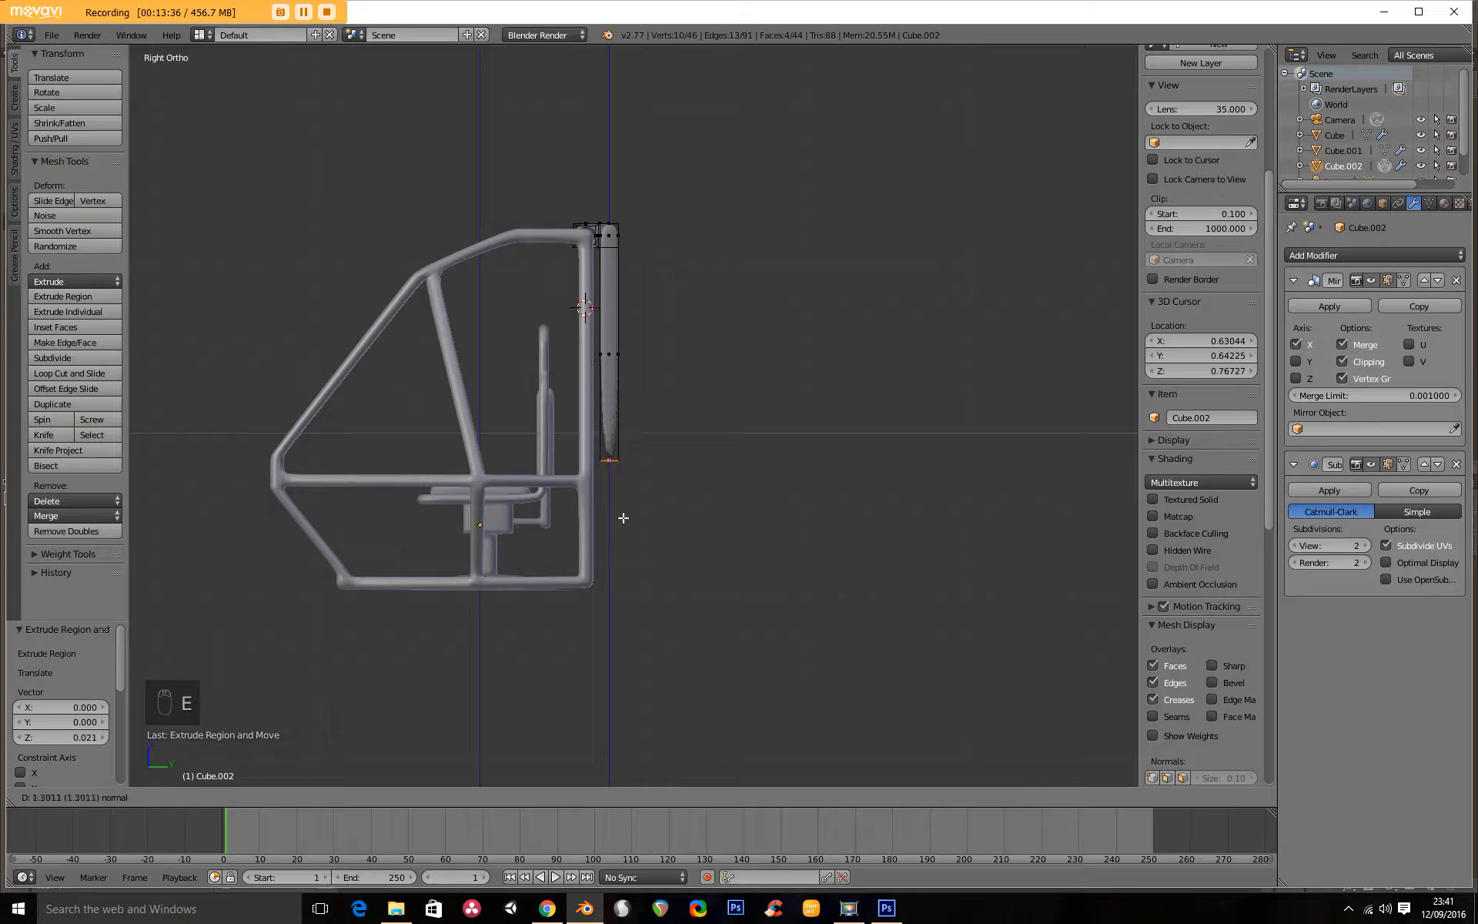
{"action": "left_click", "coordinate": [638, 641]}
Extrude the lower end of the back panel down by about 0.039 and again by 0.018.
{"action": "key", "text": "KP_Decimal"}
{"action": "key", "text": "e"}
{"action": "key", "text": "e"}
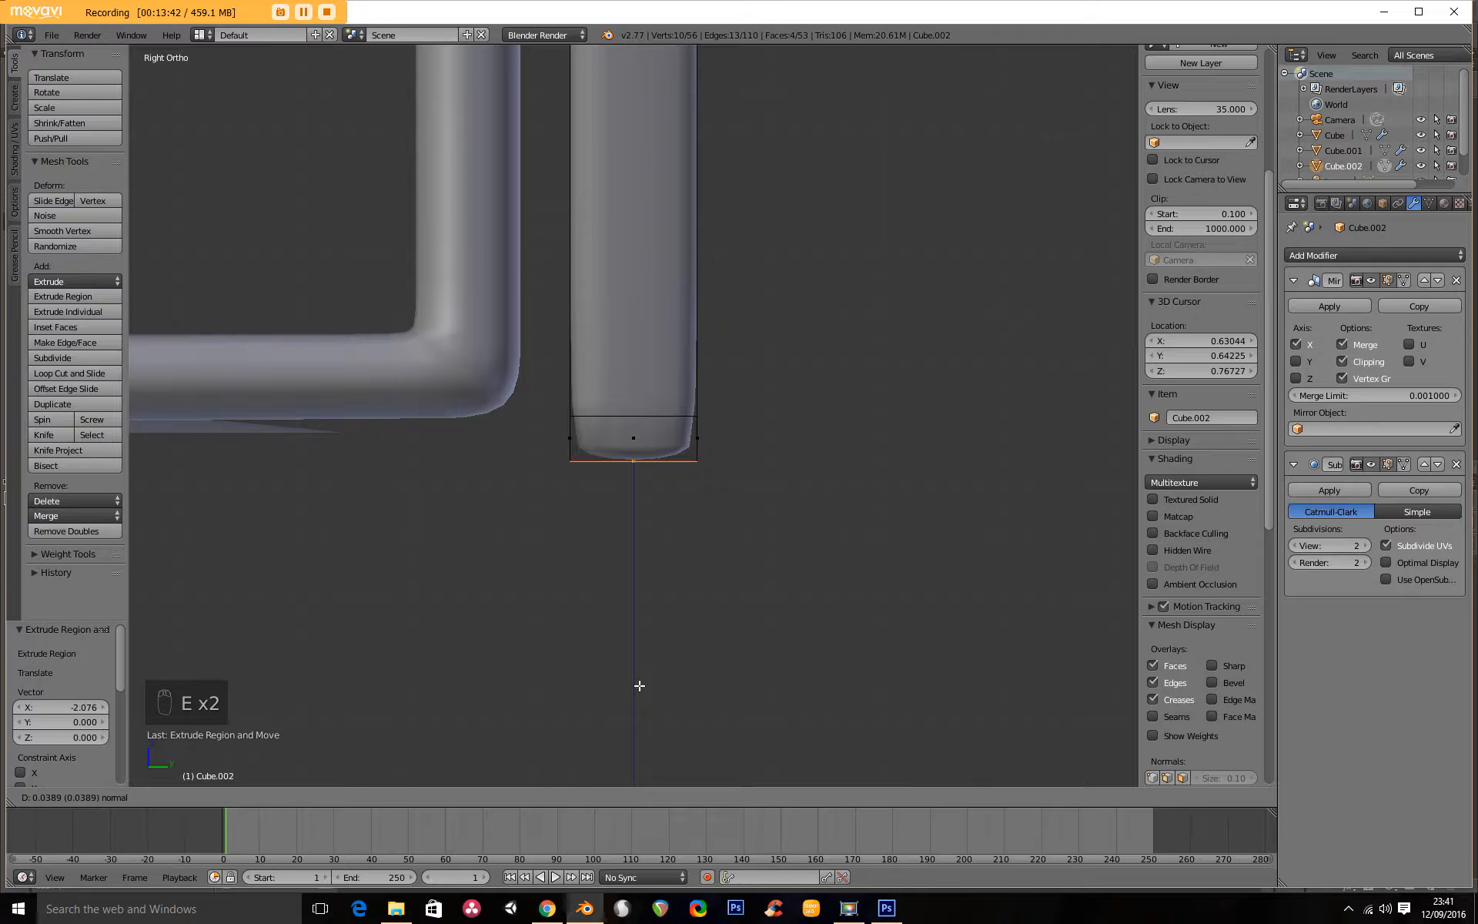
{"action": "left_click", "coordinate": [639, 685]}
{"action": "key", "text": "e"}
{"action": "left_click", "coordinate": [644, 706]}
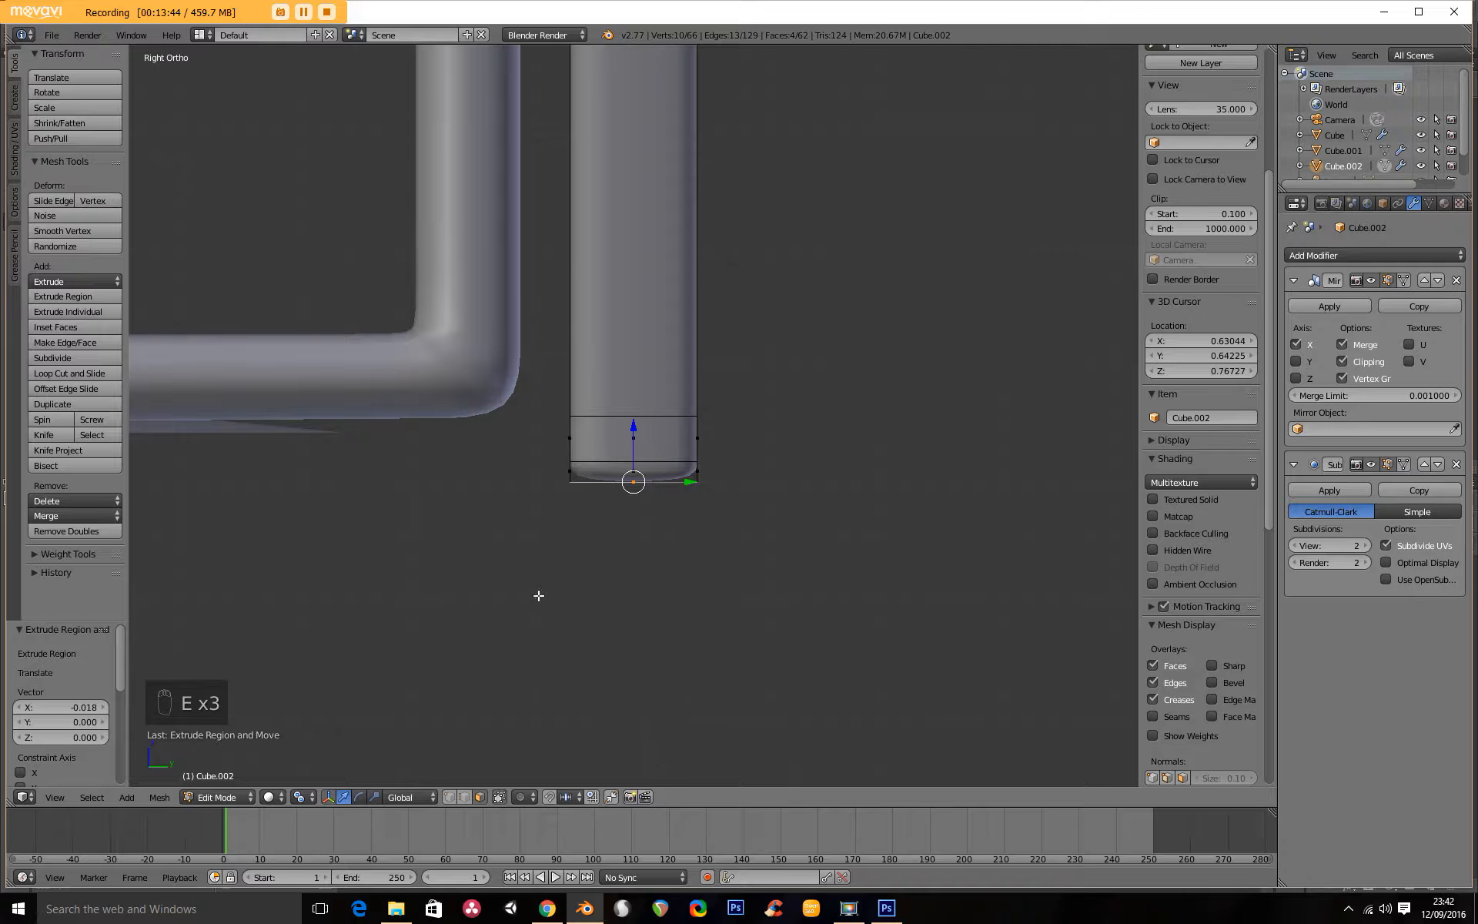
Select the front-facing faces along the back panel's bottom band and extrude them forward by about 0.02.
{"action": "middle_click_drag", "start_coordinate": [538, 596], "coordinate": [618, 591]}
{"action": "right_click", "coordinate": [465, 475]}
{"action": "right_click", "coordinate": [464, 453], "text": "shift"}
{"action": "right_click", "coordinate": [531, 448], "text": "shift"}
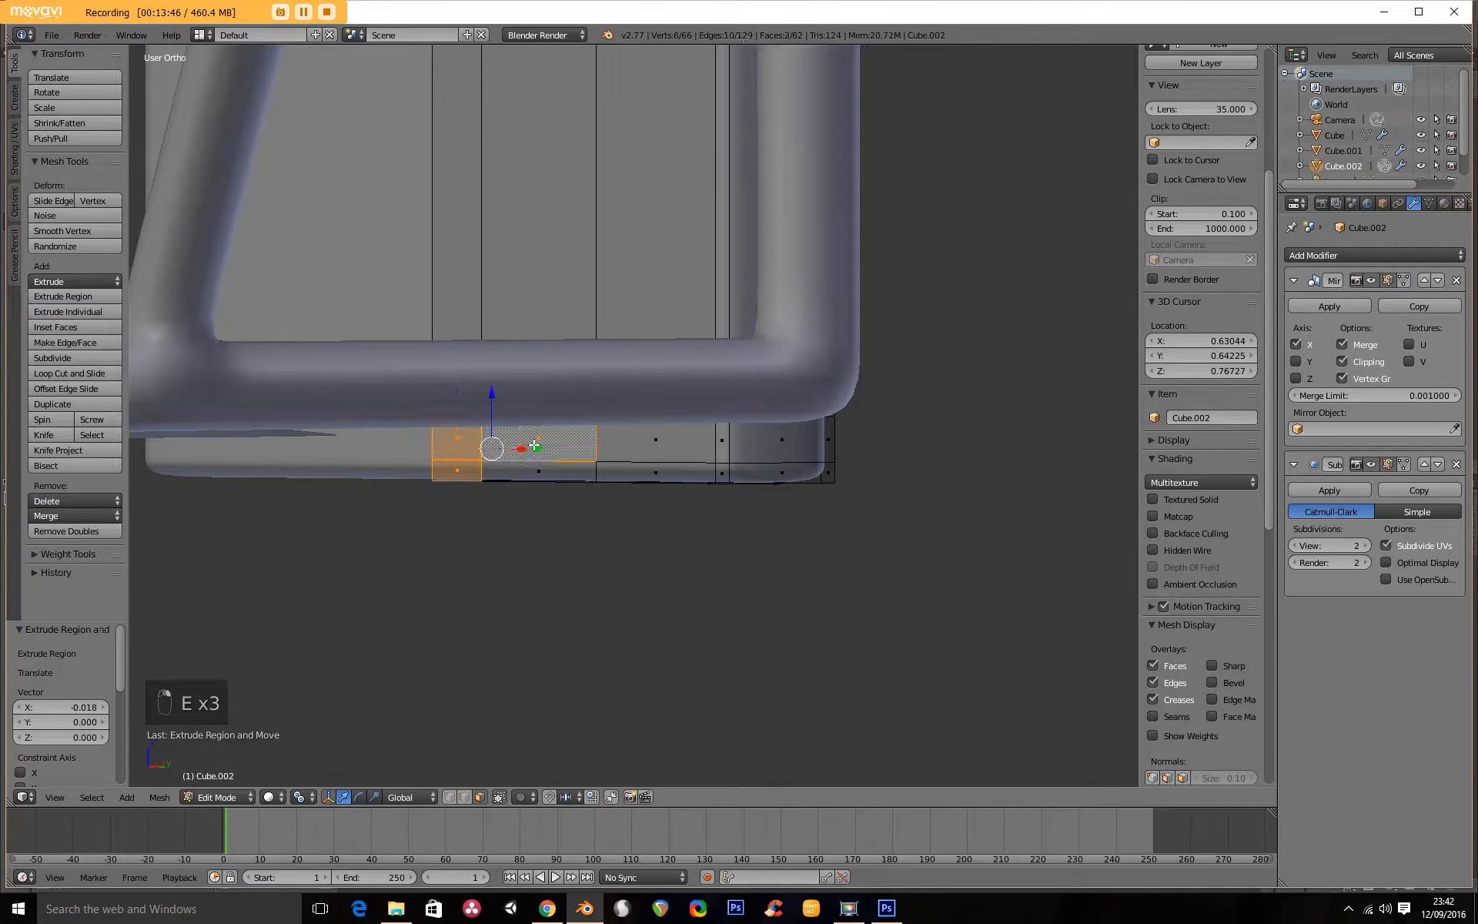
{"action": "right_click", "coordinate": [563, 476], "text": "shift"}
{"action": "right_click", "coordinate": [656, 448], "text": "shift"}
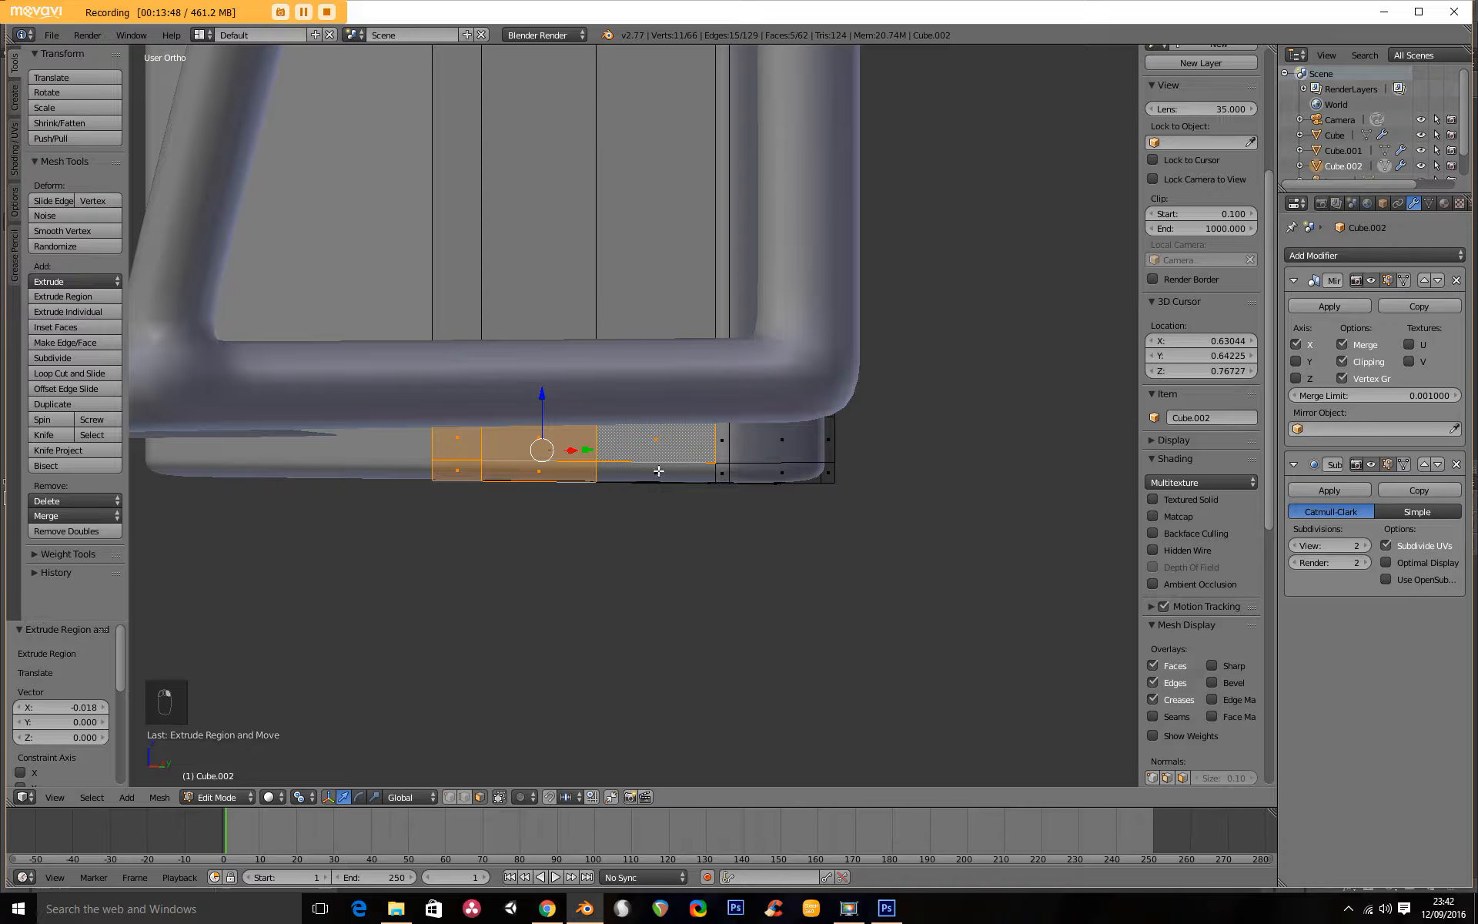
{"action": "middle_click_drag", "start_coordinate": [733, 461], "coordinate": [778, 406]}
{"action": "key", "text": "KP_3"}
{"action": "scroll", "coordinate": [575, 360], "scroll_direction": "down", "scroll_amount": 4}
{"action": "middle_click_drag", "start_coordinate": [496, 400], "coordinate": [732, 332], "text": "shift"}
{"action": "scroll", "coordinate": [681, 370], "scroll_direction": "down", "scroll_amount": 1}
{"action": "key", "text": "e"}
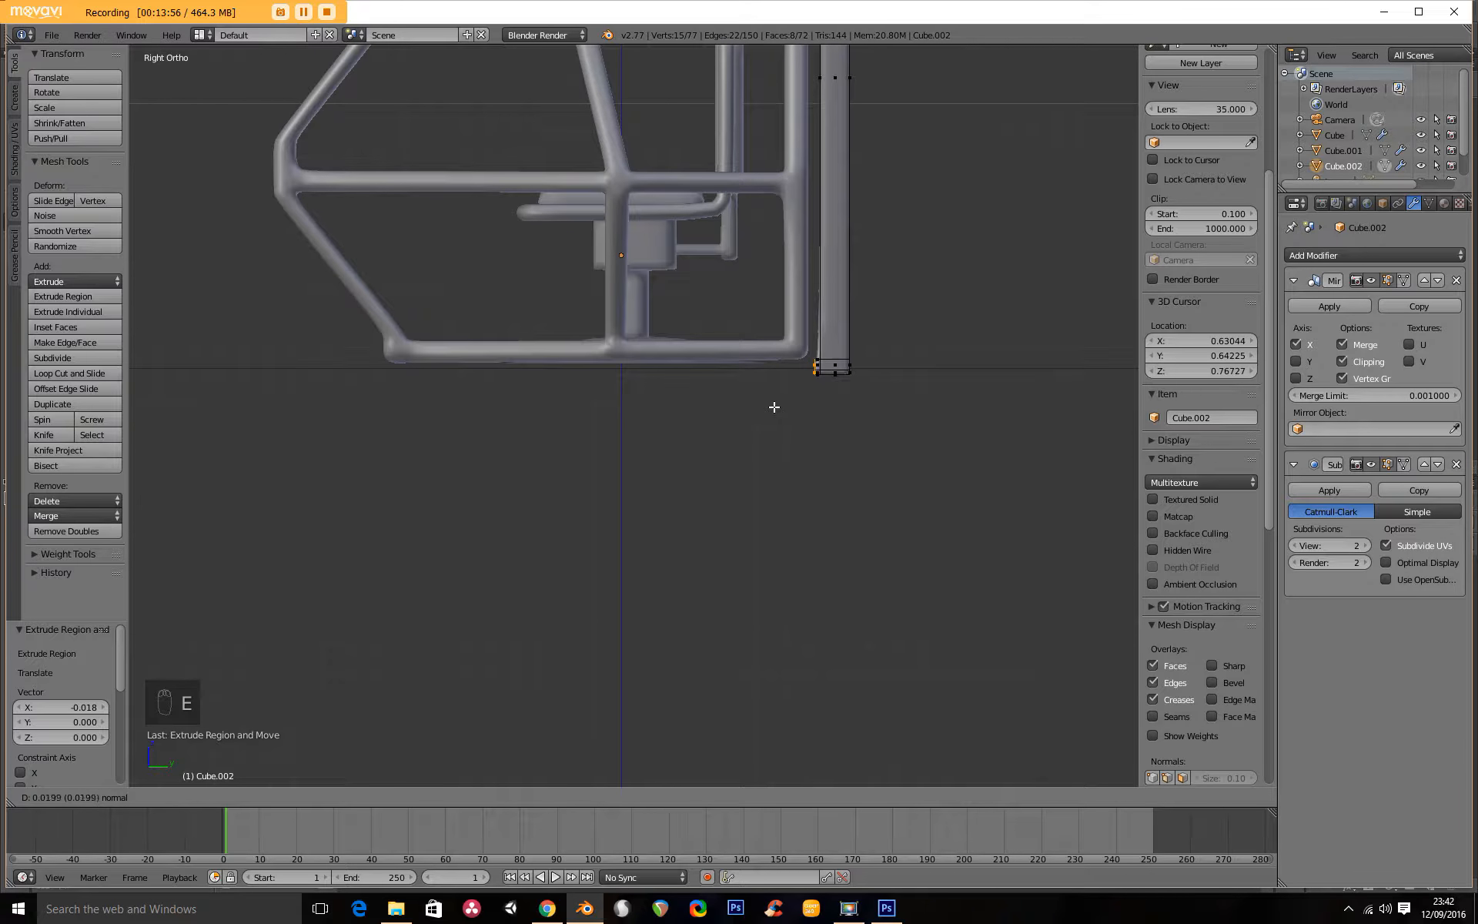
{"action": "left_click", "coordinate": [775, 407]}
Extrude the bottom band forward beneath the frame to its front end as a floor, and add a short closing extrusion.
{"action": "key", "text": "e"}
{"action": "left_click", "coordinate": [356, 440]}
{"action": "key", "text": "e"}
{"action": "left_click", "coordinate": [350, 435]}
Add a centred loop cut across the floor panel, halfway along its length.
{"action": "middle_click_drag", "start_coordinate": [350, 435], "coordinate": [691, 410]}
{"action": "key", "text": "ctrl+r"}
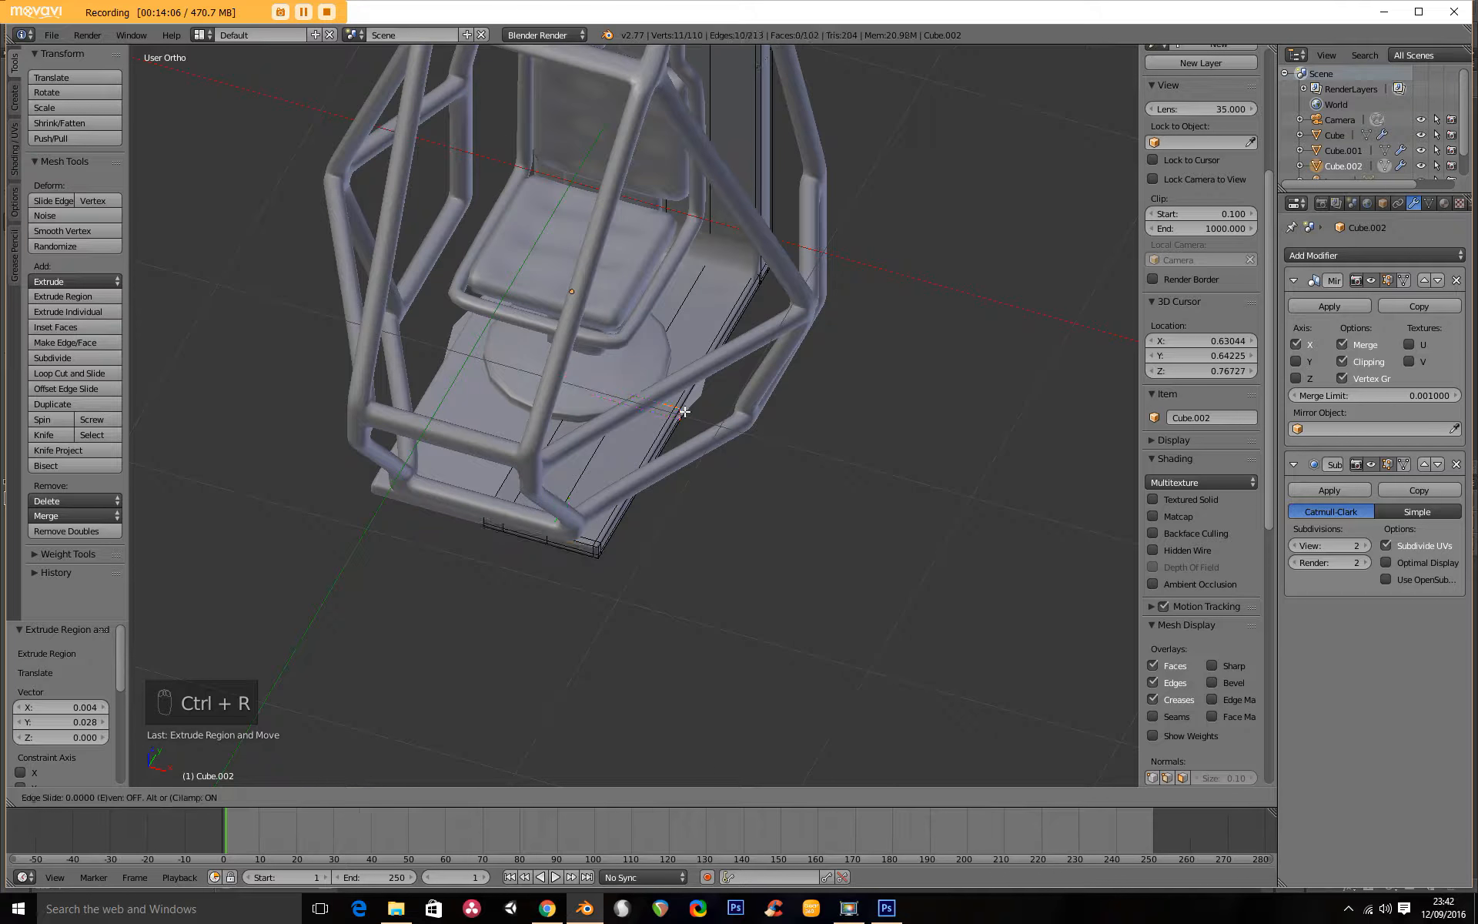
{"action": "left_click", "coordinate": [684, 412]}
{"action": "right_click", "coordinate": [685, 412]}
Select the outer side vertices of the floor's middle loop cut and move them outward along X by 0.275.
{"action": "scroll", "coordinate": [694, 454], "scroll_direction": "up", "scroll_amount": 5}
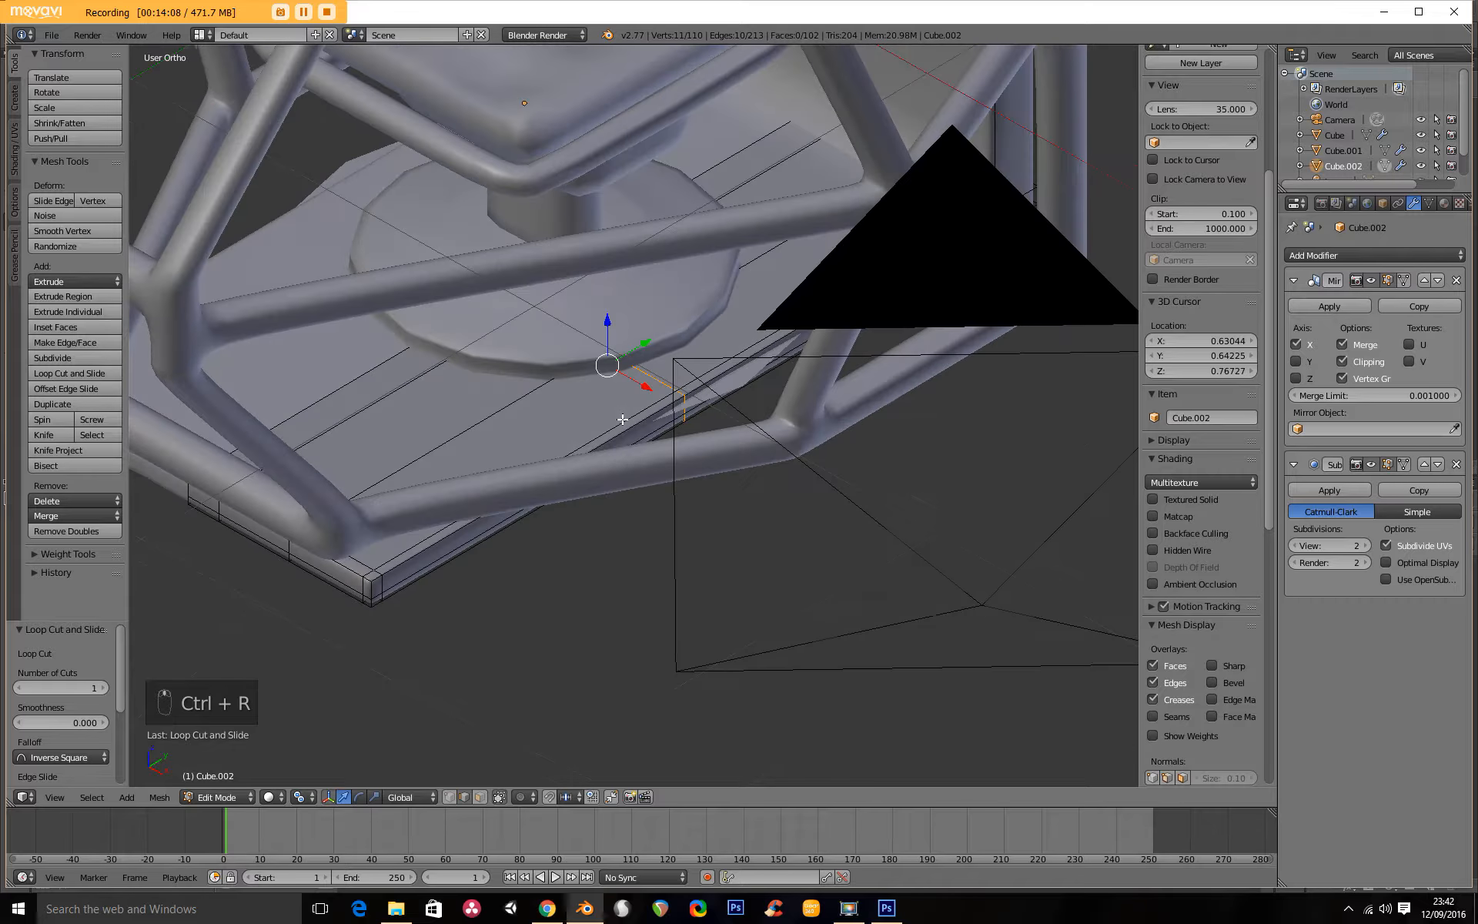
{"action": "left_click", "coordinate": [457, 799]}
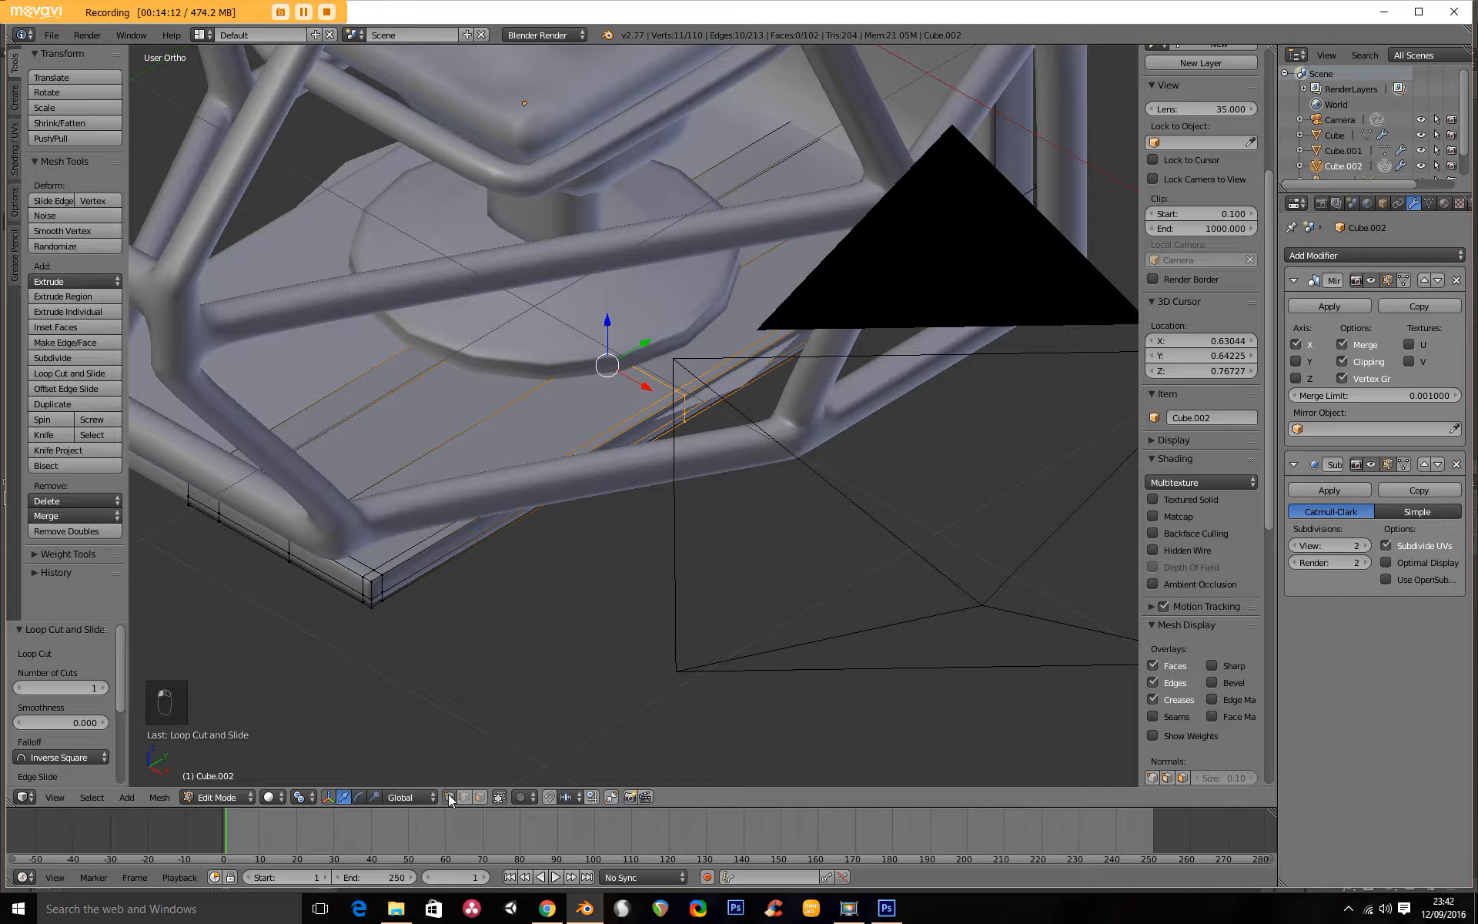
{"action": "scroll", "coordinate": [649, 473], "scroll_direction": "up", "scroll_amount": 3}
{"action": "right_click", "coordinate": [714, 377]}
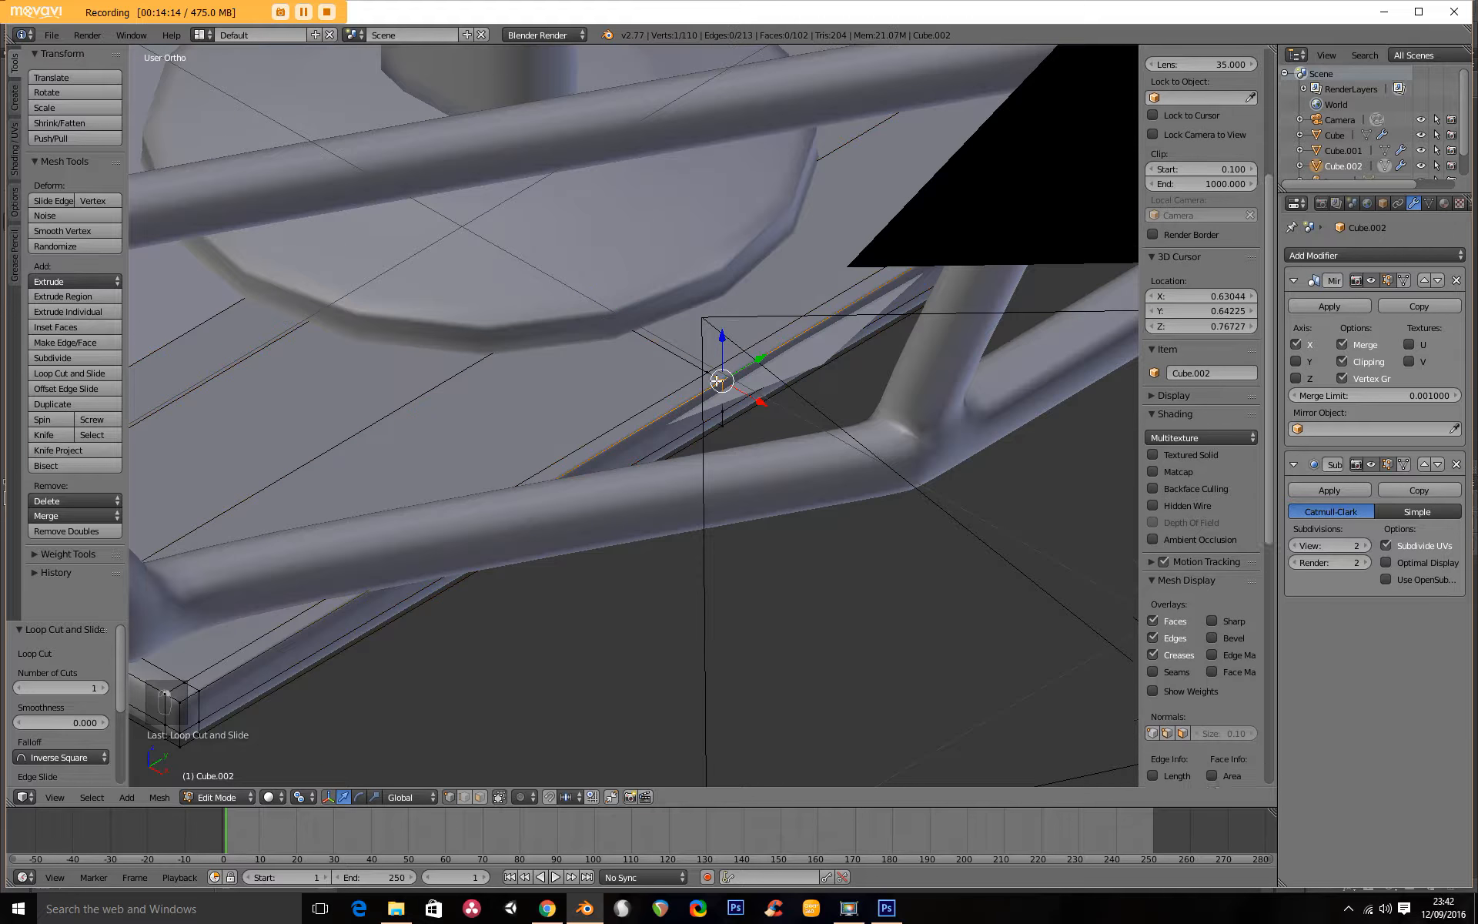
{"action": "middle_click_drag", "start_coordinate": [750, 447], "coordinate": [527, 152]}
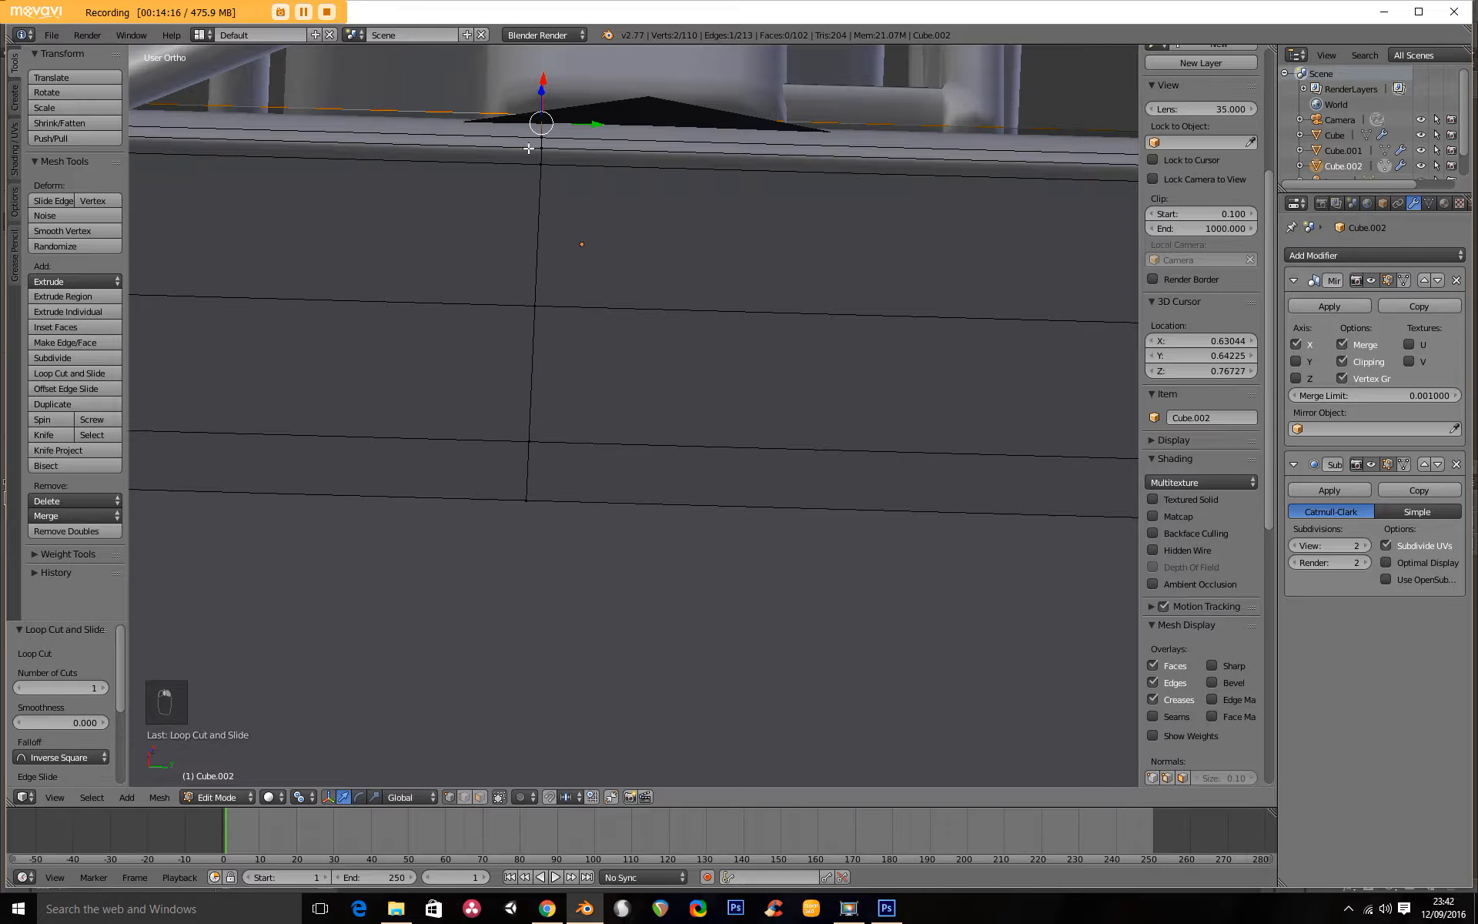
{"action": "middle_click_drag", "start_coordinate": [580, 168], "coordinate": [672, 347]}
{"action": "middle_click_drag", "start_coordinate": [786, 448], "coordinate": [678, 353]}
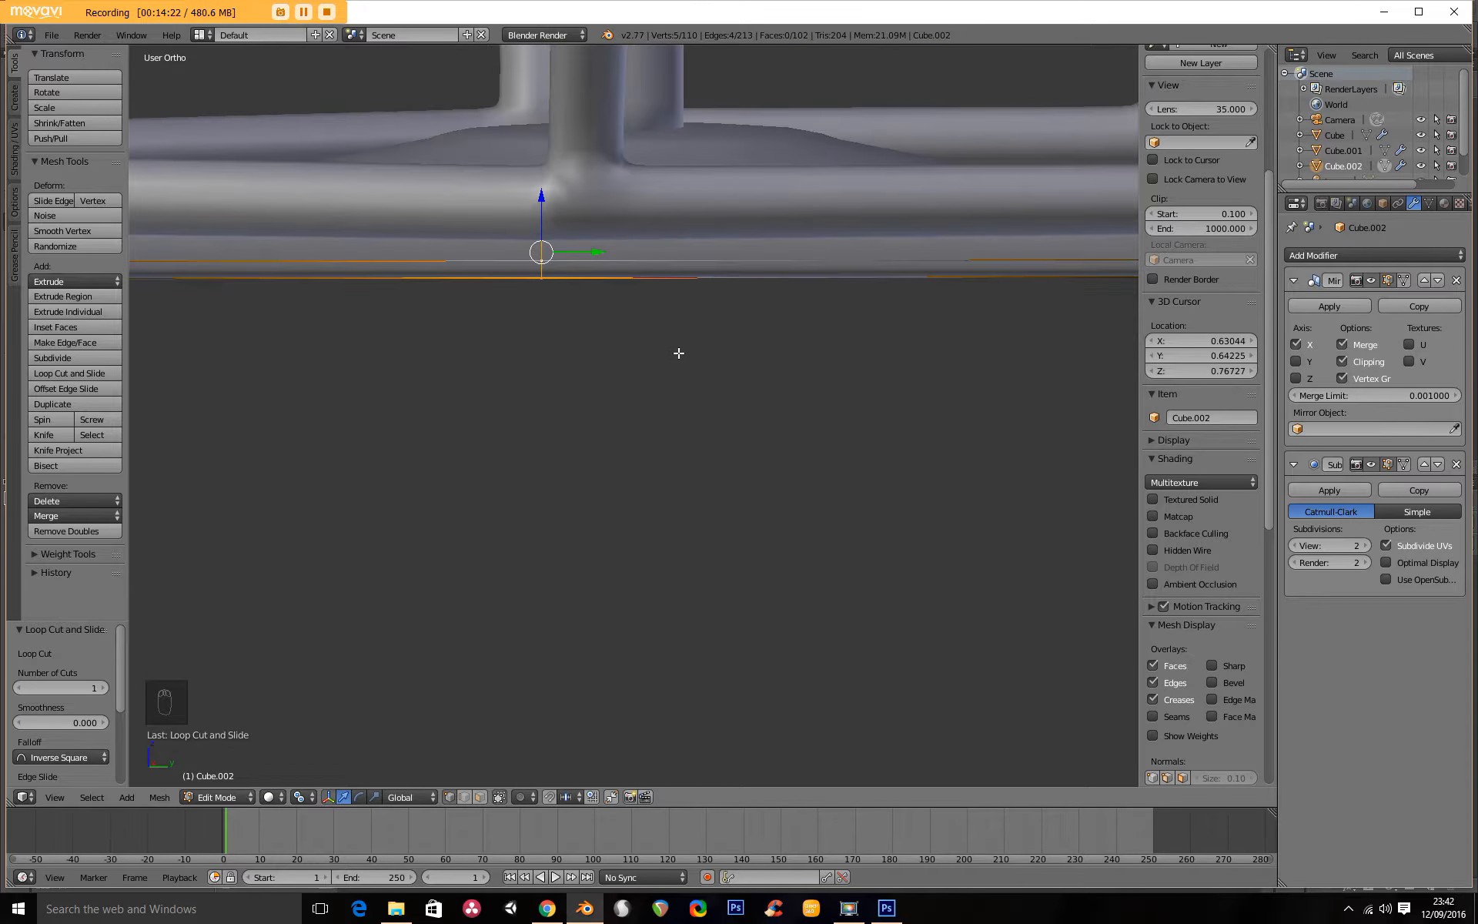
{"action": "key", "text": "z"}
{"action": "mouse_move", "coordinate": [528, 340]}
{"action": "middle_mouse_down"}
{"action": "mouse_move", "coordinate": [670, 403]}
{"action": "mouse_move", "coordinate": [671, 347]}
{"action": "mouse_move", "coordinate": [653, 333]}
{"action": "mouse_move", "coordinate": [696, 383]}
{"action": "mouse_move", "coordinate": [808, 354]}
{"action": "middle_mouse_up"}
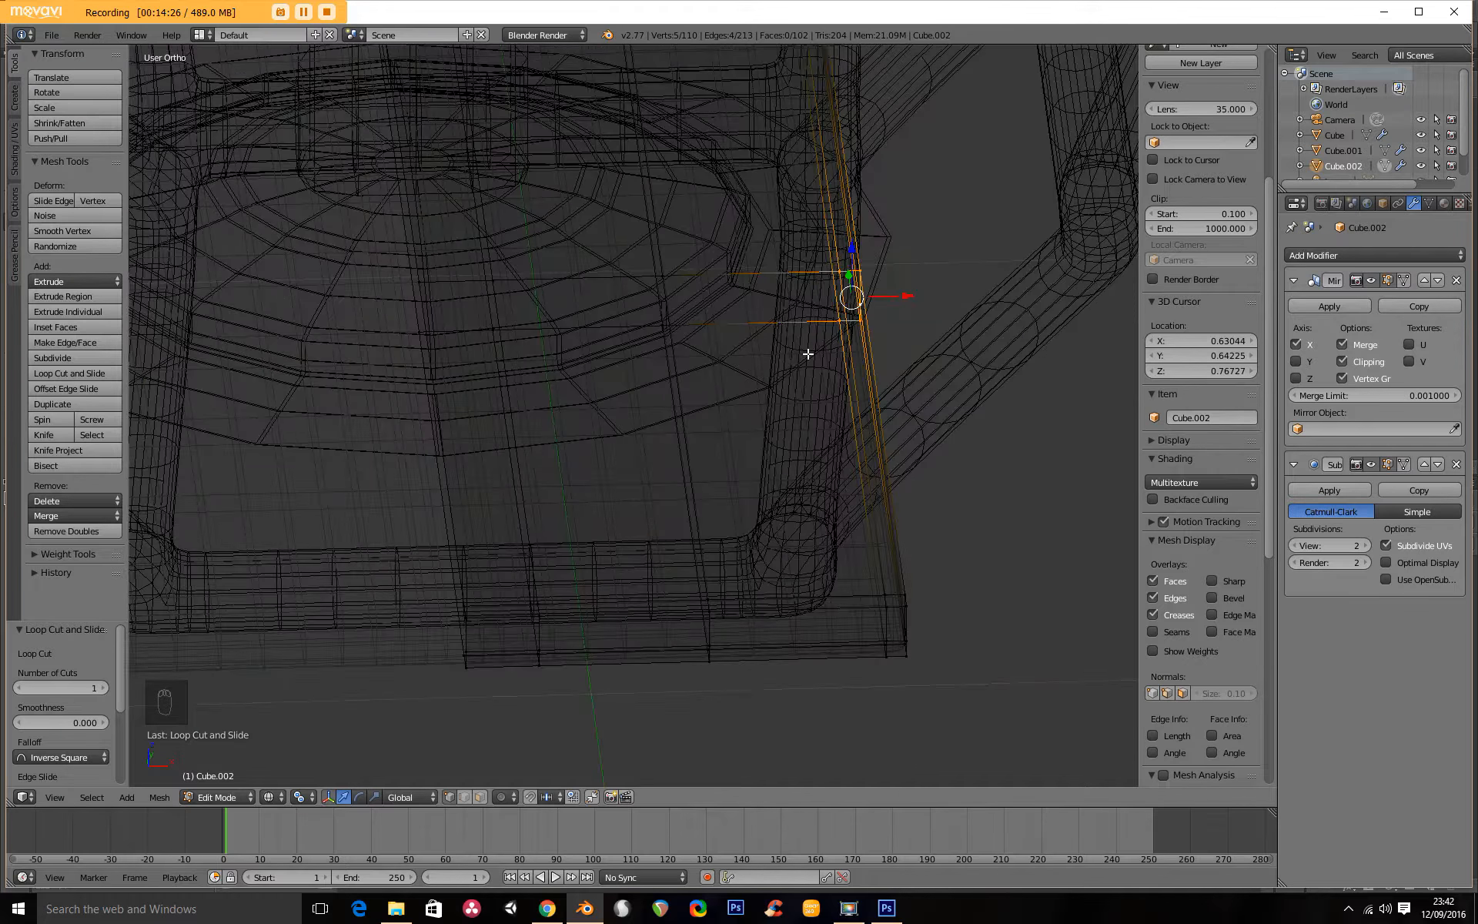
{"action": "scroll", "coordinate": [808, 353], "scroll_direction": "down", "scroll_amount": 3}
{"action": "key", "text": "KP_7"}
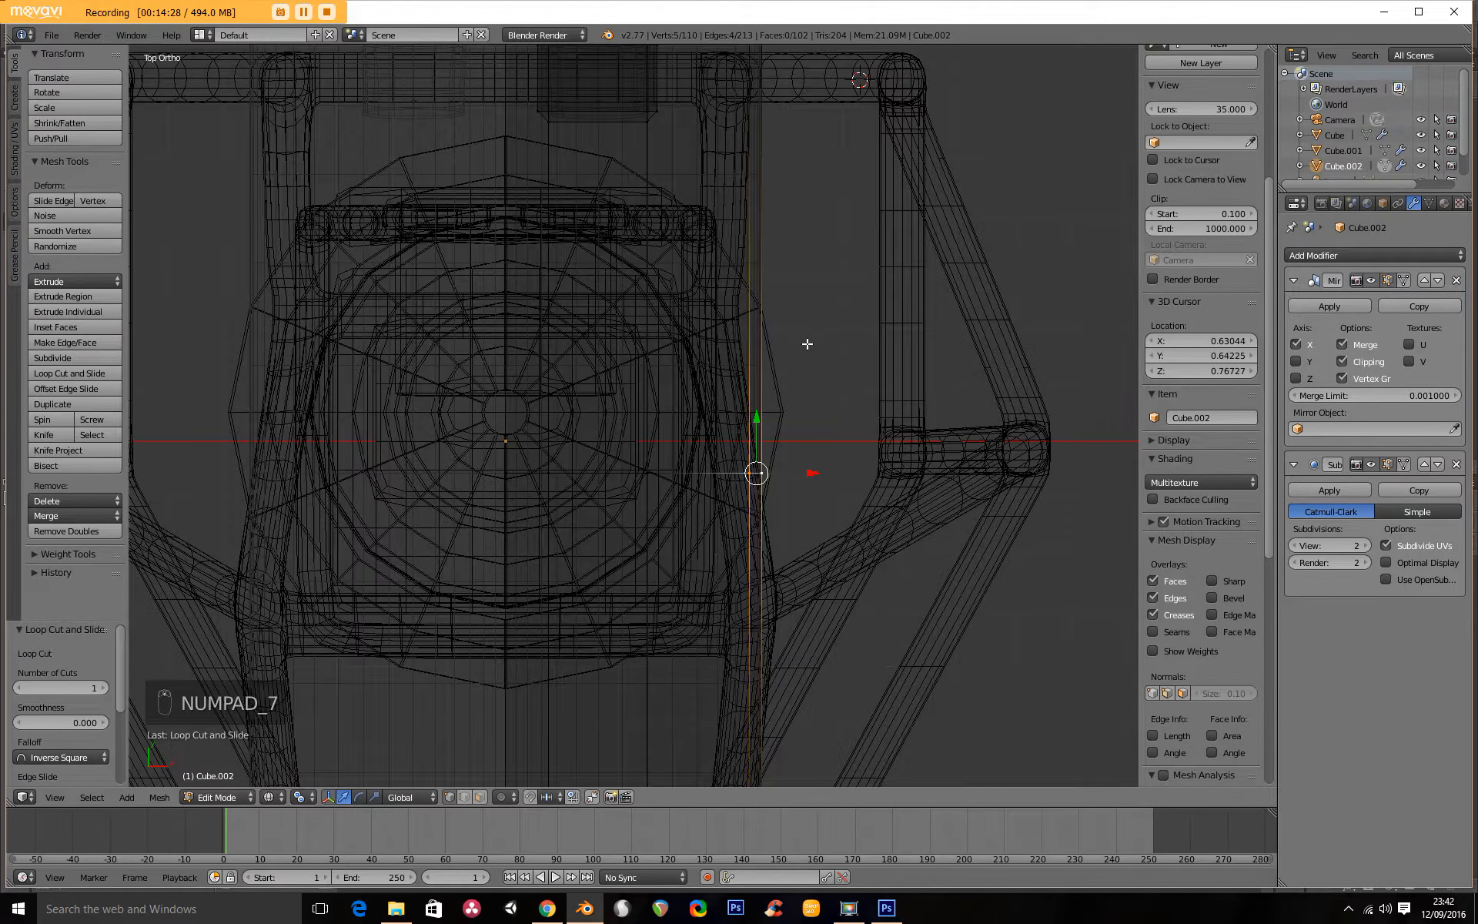
{"action": "key", "text": "g"}
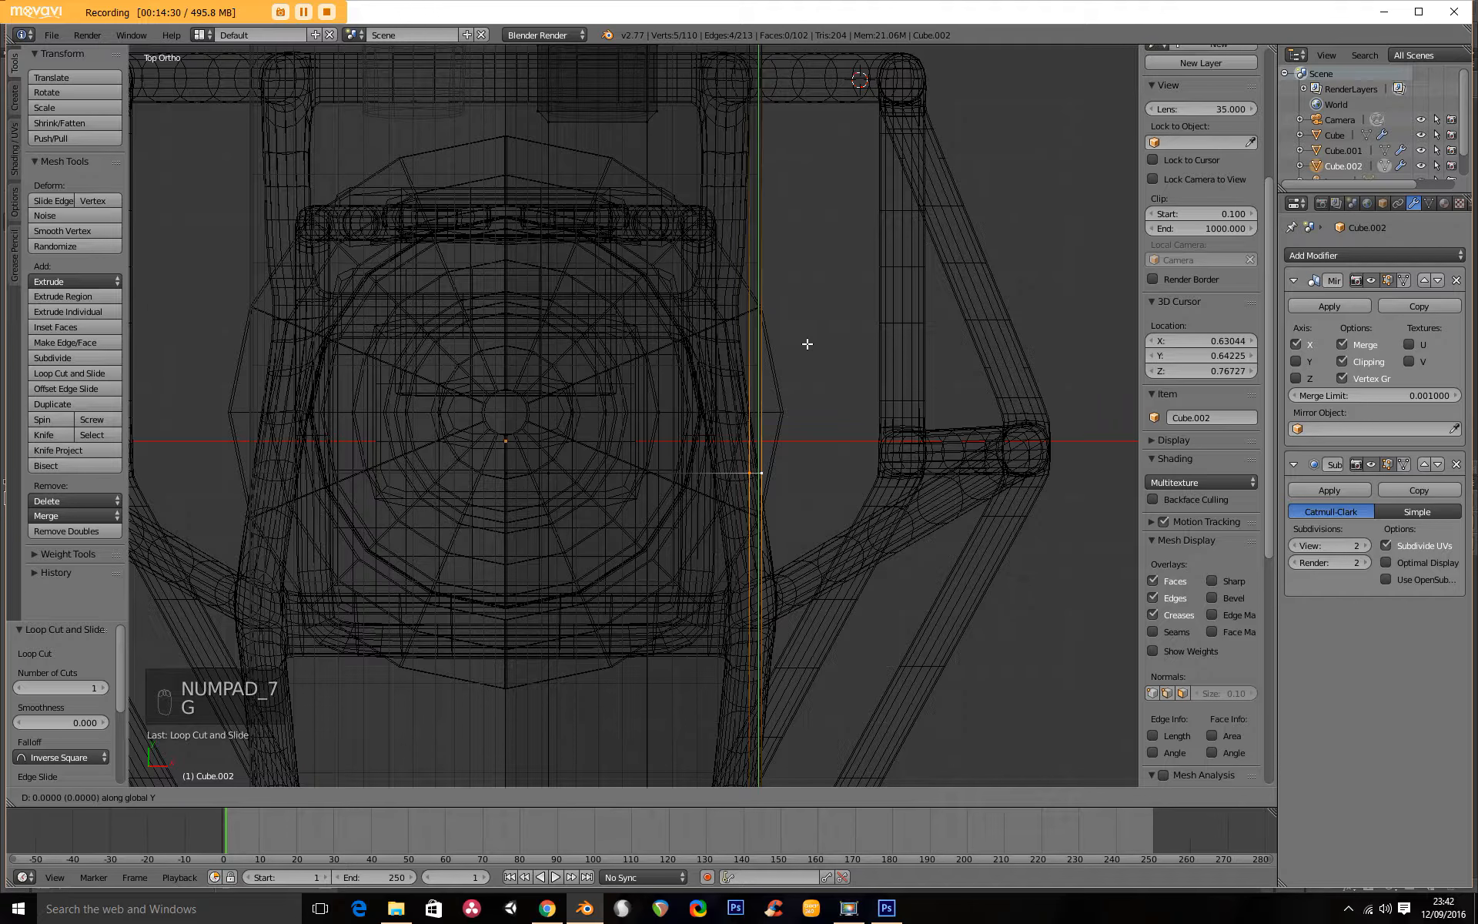
{"action": "key", "text": "x"}
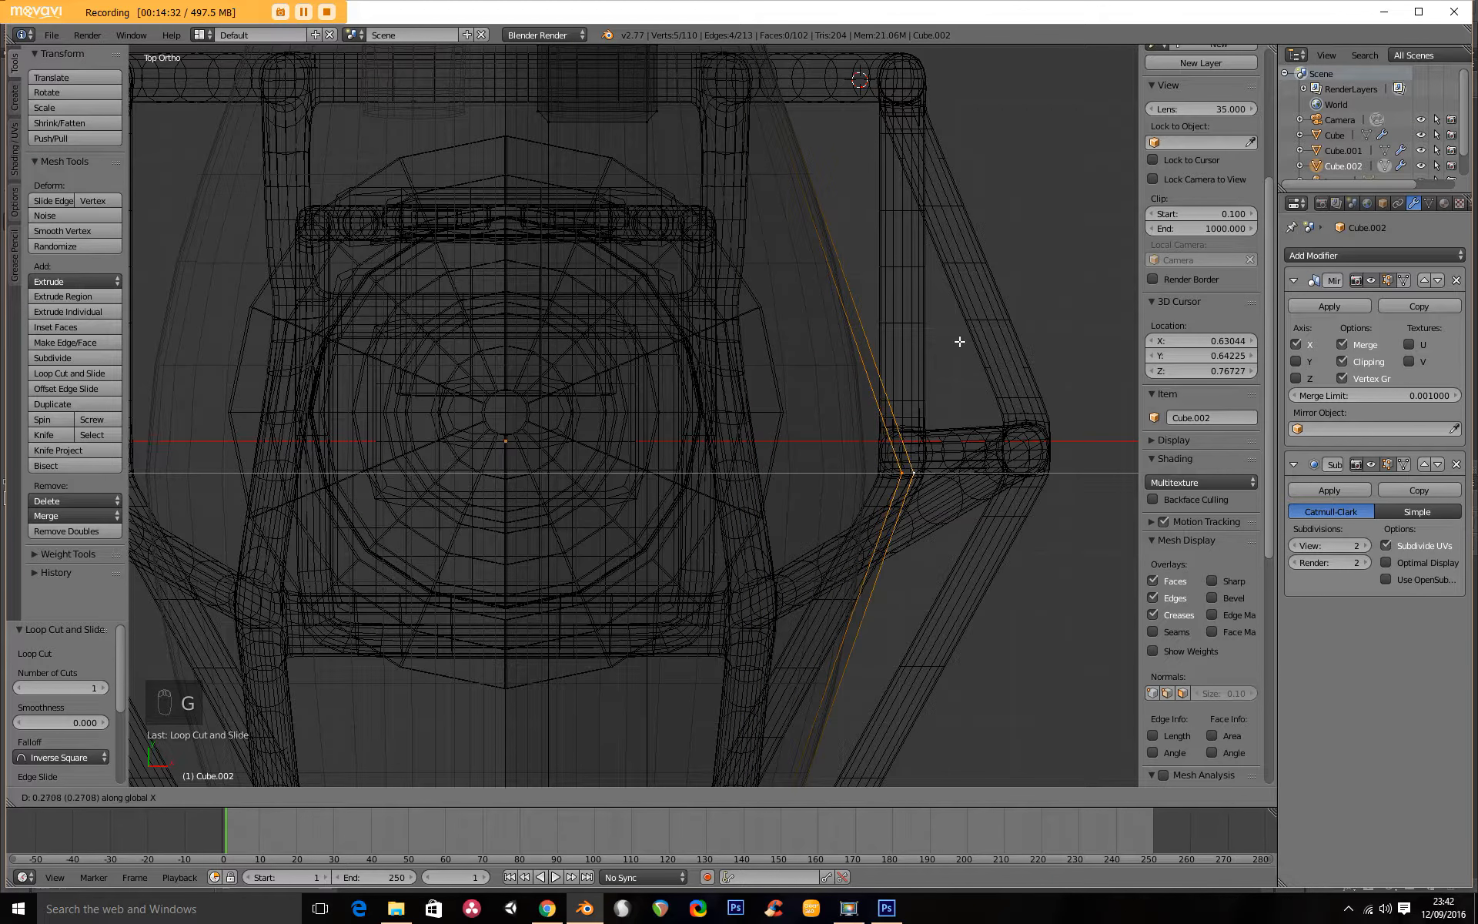
{"action": "left_click", "coordinate": [962, 342]}
Select the outer vertices at the floor's front end and move them inward along X by 0.135.
{"action": "scroll", "coordinate": [785, 493], "scroll_direction": "down", "scroll_amount": 3}
{"action": "middle_click_drag", "start_coordinate": [766, 518], "coordinate": [790, 272], "text": "shift"}
{"action": "scroll", "coordinate": [743, 469], "scroll_direction": "up", "scroll_amount": 2}
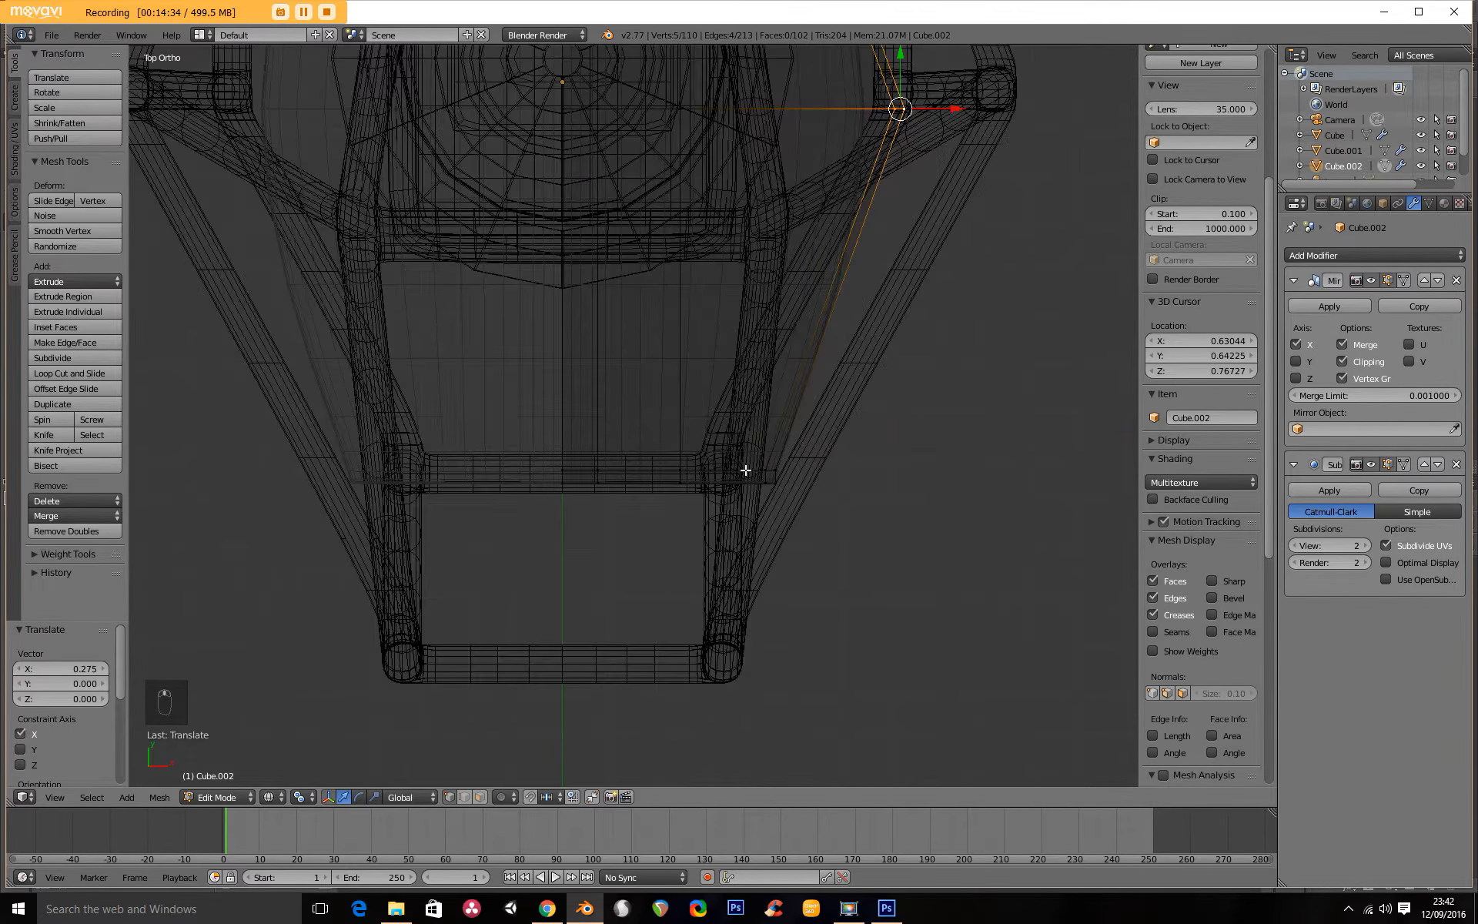
{"action": "key", "text": "a"}
{"action": "key", "text": "b"}
{"action": "left_click_drag", "start_coordinate": [623, 436], "coordinate": [832, 541]}
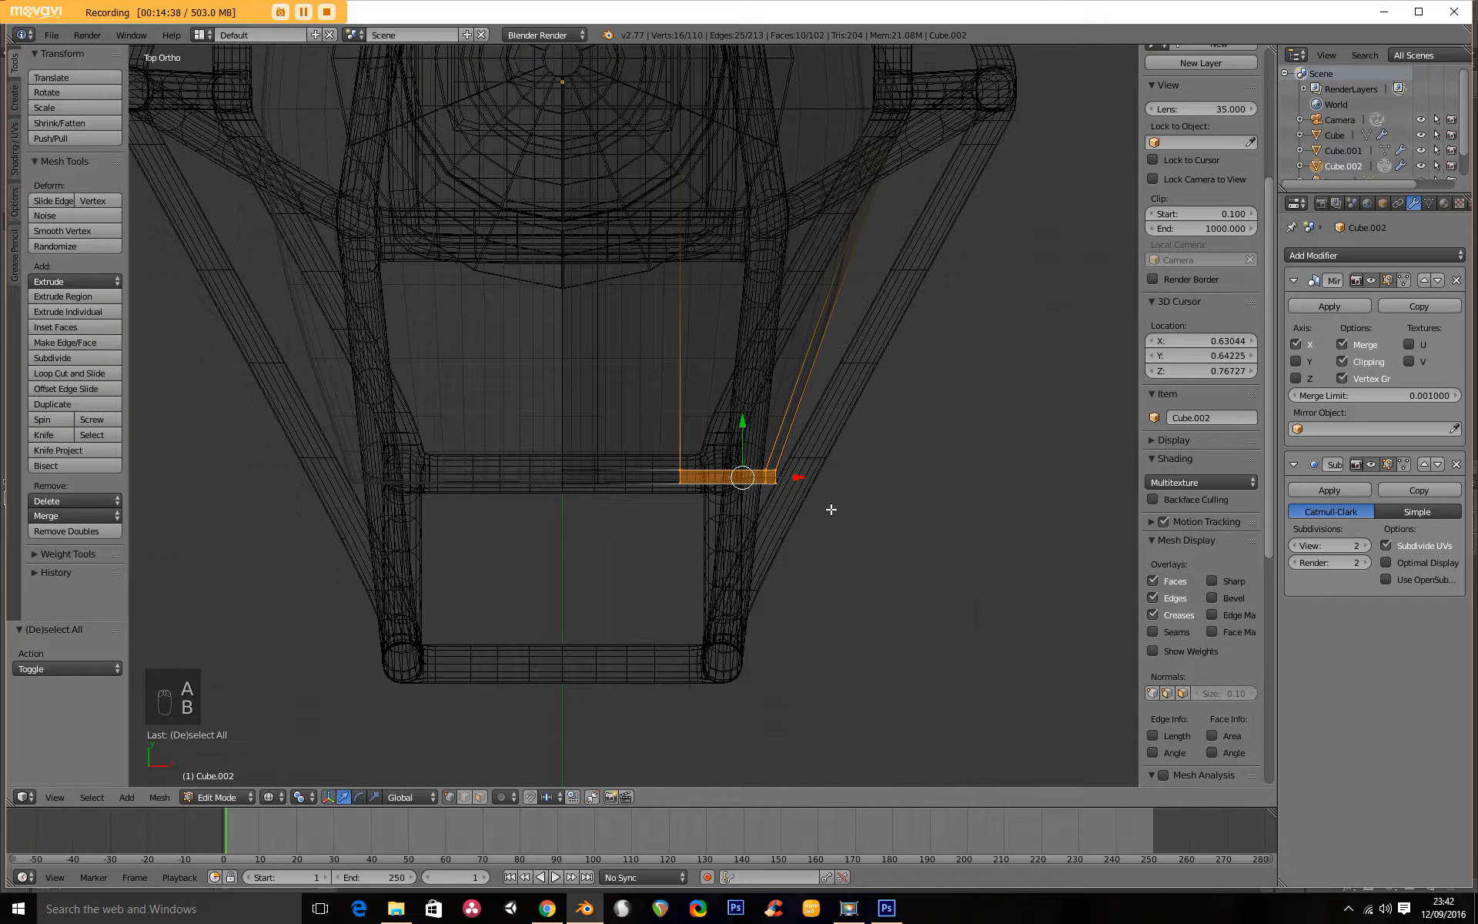
{"action": "key", "text": "g"}
{"action": "key", "text": "x"}
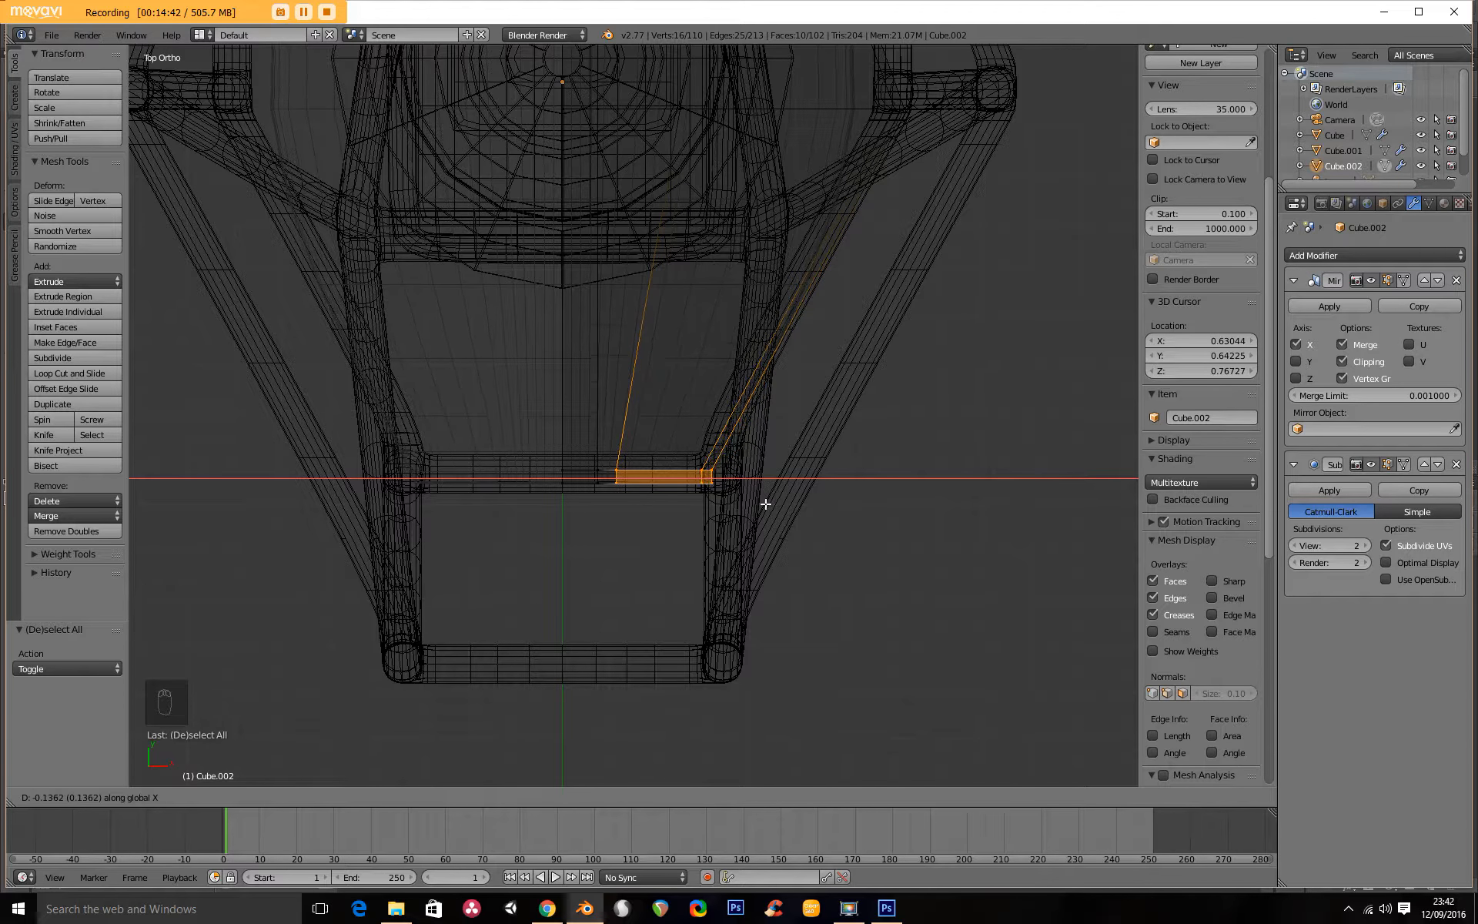
{"action": "left_click", "coordinate": [768, 504]}
Select the outer bottom corner of the back panel and move it outward along X by 0.276, level with the frame's rear upright.
{"action": "scroll", "coordinate": [768, 502], "scroll_direction": "down", "scroll_amount": 3}
{"action": "middle_click_drag", "start_coordinate": [759, 364], "coordinate": [752, 614], "text": "shift"}
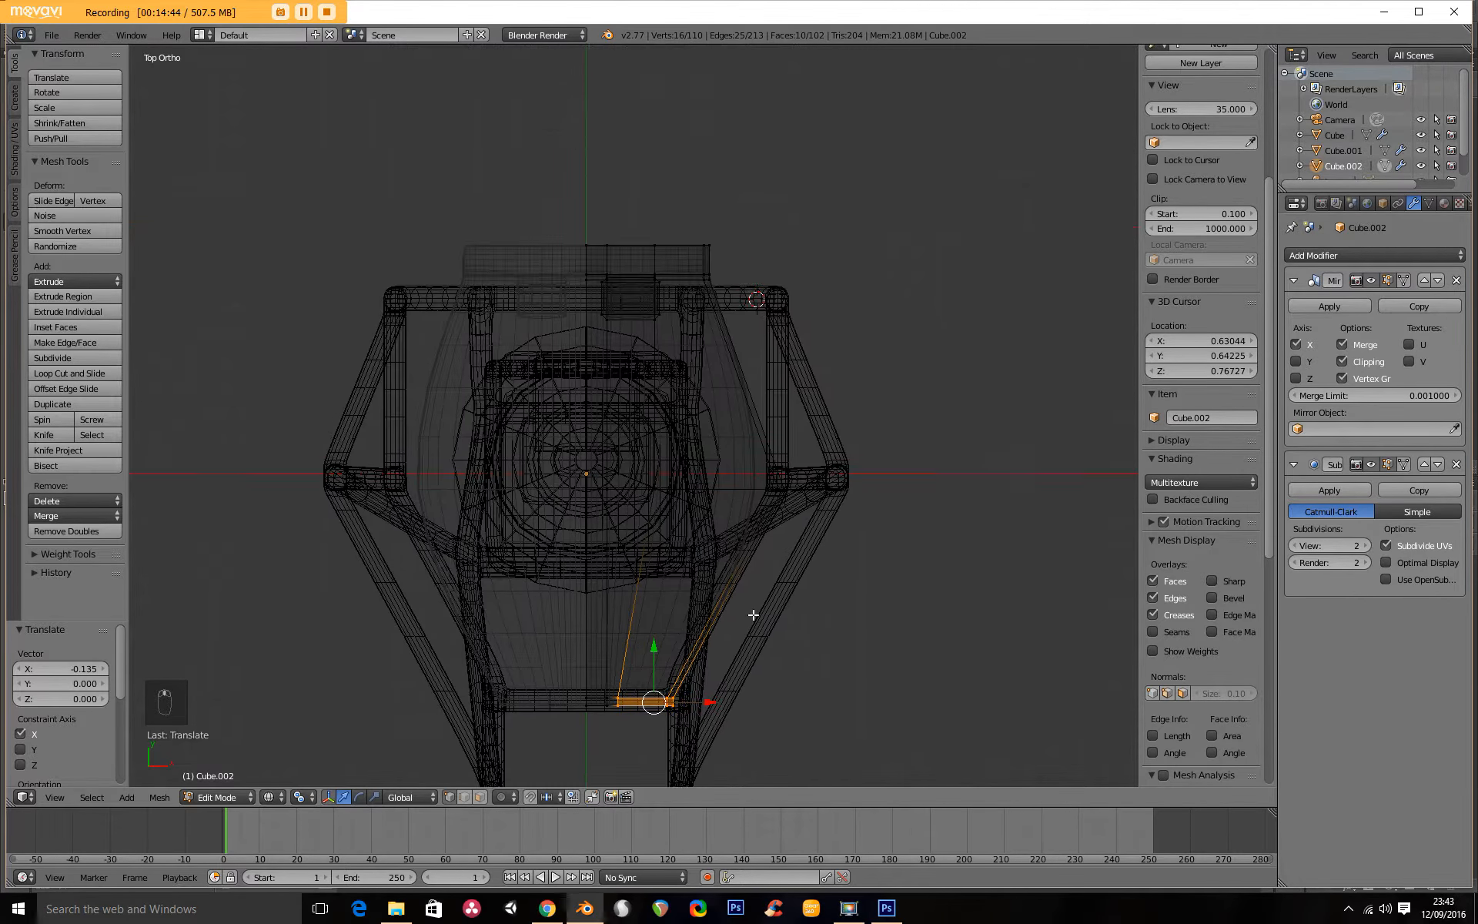
{"action": "scroll", "coordinate": [752, 421], "scroll_direction": "up", "scroll_amount": 3}
{"action": "middle_click_drag", "start_coordinate": [752, 419], "coordinate": [475, 337]}
{"action": "key", "text": "a"}
{"action": "key", "text": "b"}
{"action": "left_click_drag", "start_coordinate": [462, 257], "coordinate": [580, 429]}
{"action": "key", "text": "KP_7"}
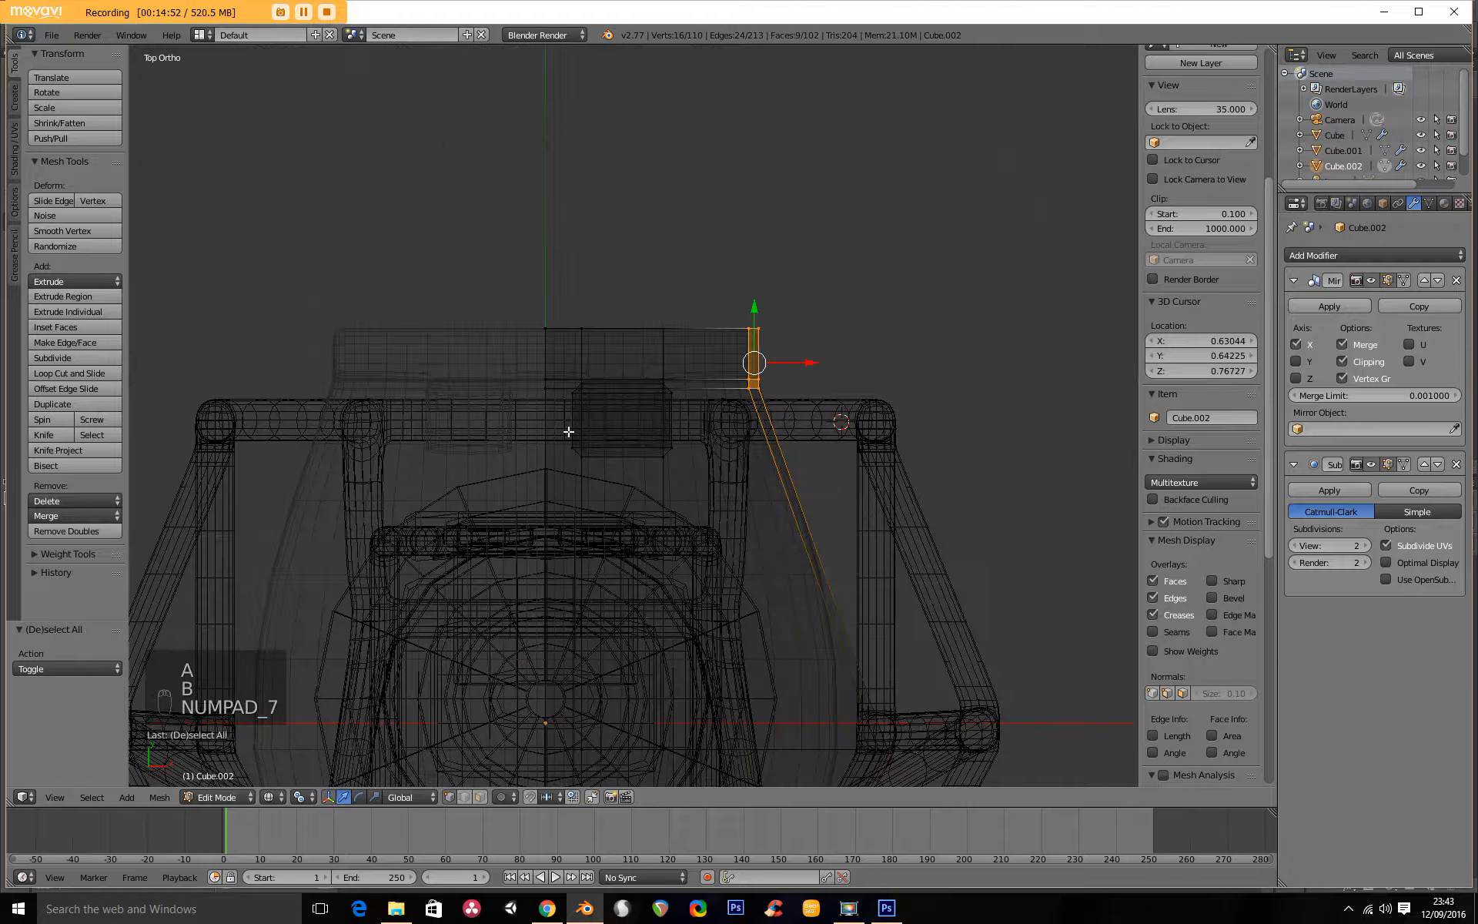
{"action": "key", "text": "g"}
{"action": "middle_click", "coordinate": [722, 383]}
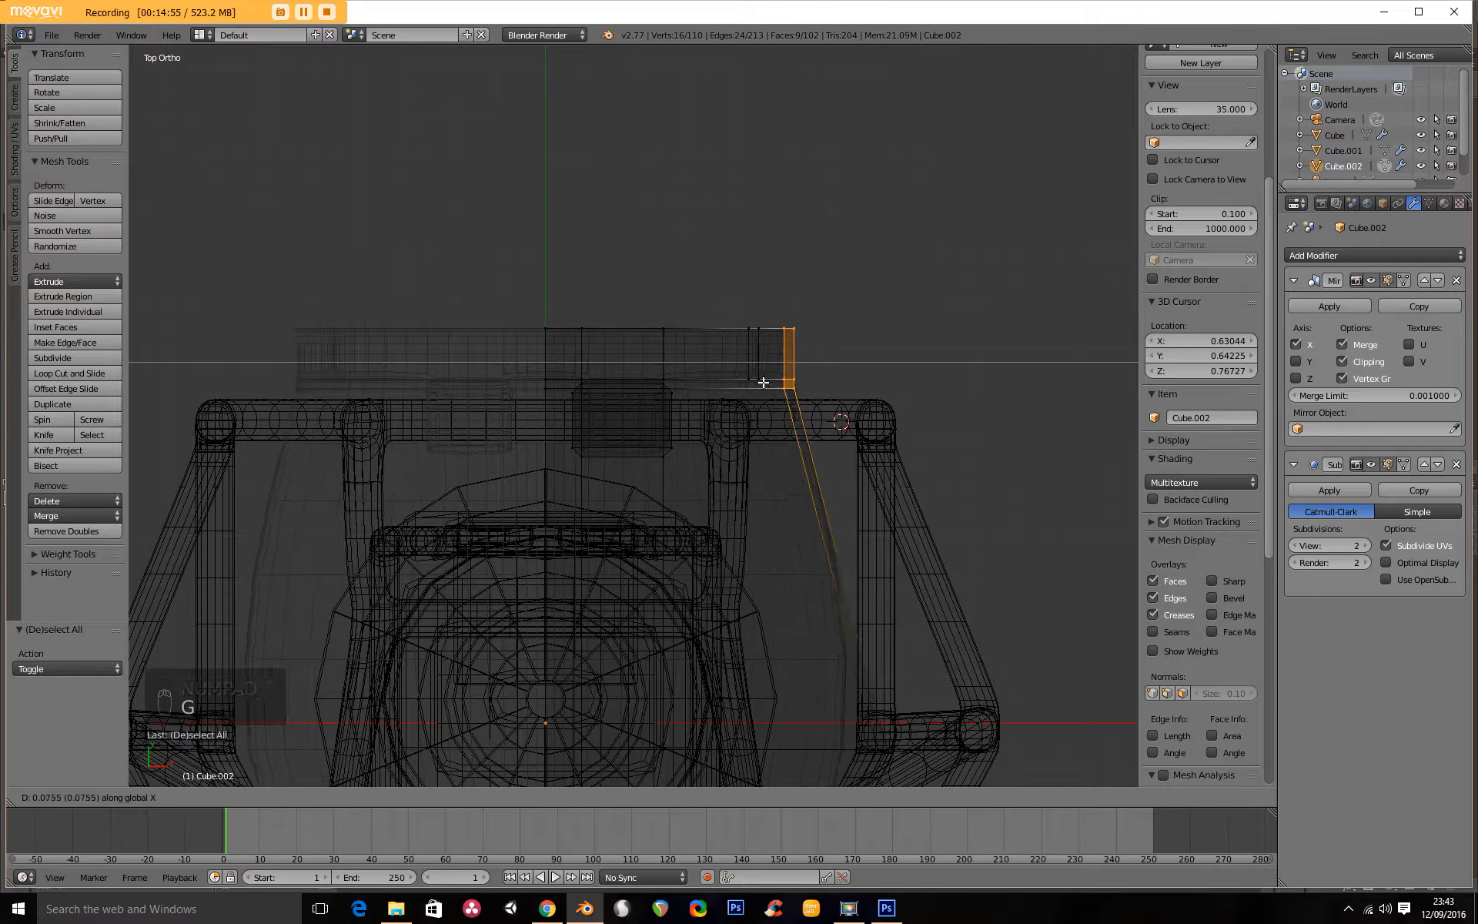
{"action": "left_click", "coordinate": [852, 392]}
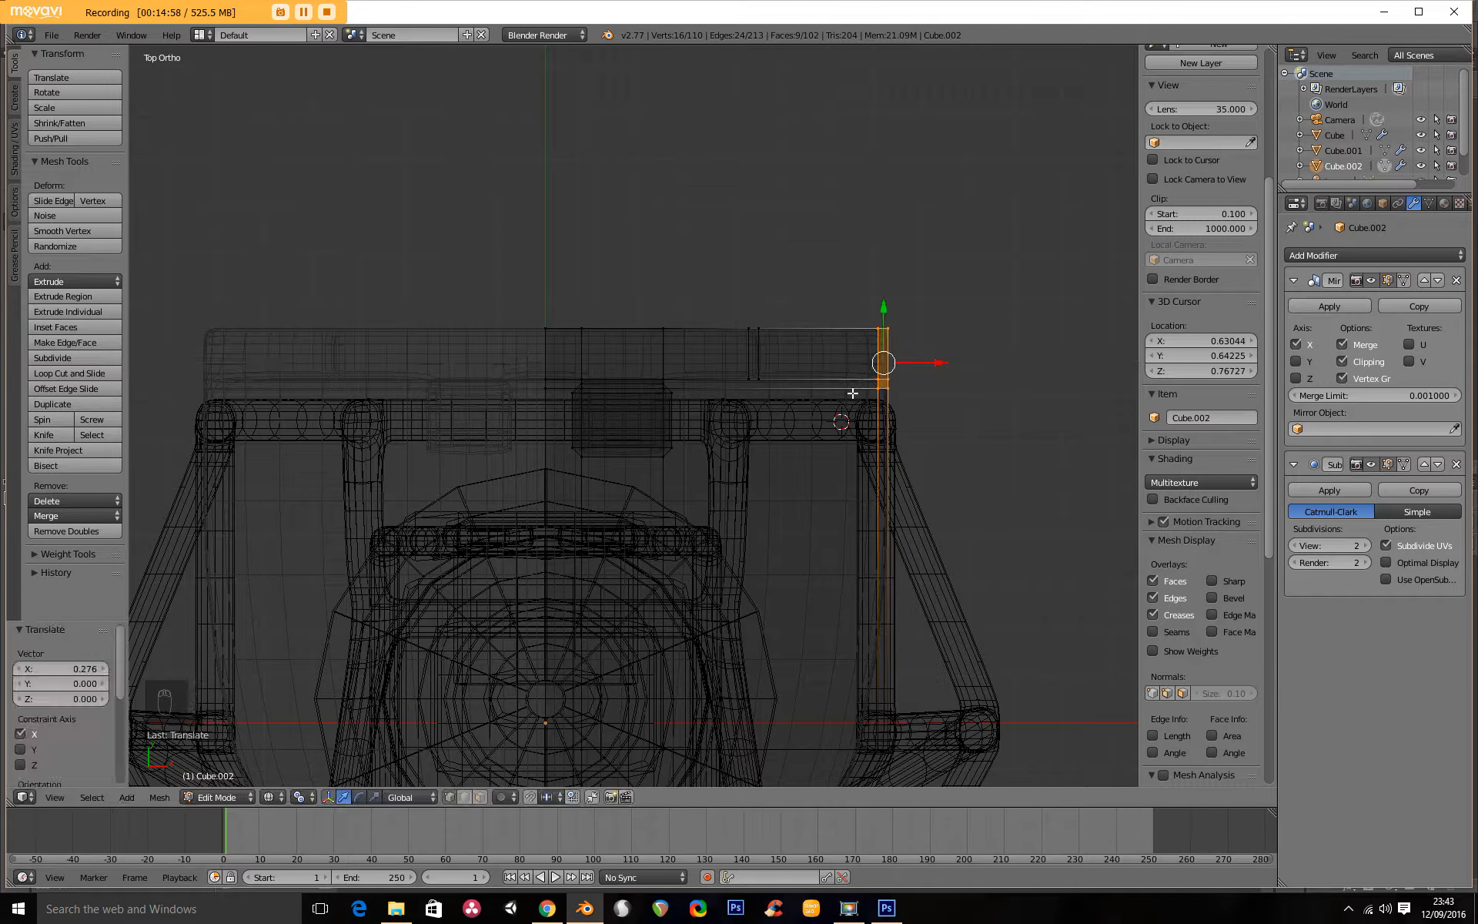
Add a horizontal loop cut across the back panel, about a third of the way up, just above the frame's widest crossbar.
{"action": "scroll", "coordinate": [839, 385], "scroll_direction": "down", "scroll_amount": 2}
{"action": "key", "text": "Tab"}
{"action": "scroll", "coordinate": [812, 462], "scroll_direction": "down", "scroll_amount": 5}
{"action": "mouse_move", "coordinate": [807, 544]}
{"action": "middle_mouse_down"}
{"action": "mouse_move", "coordinate": [653, 371]}
{"action": "mouse_move", "coordinate": [835, 354]}
{"action": "middle_mouse_up"}
{"action": "key", "text": "z"}
{"action": "scroll", "coordinate": [722, 380], "scroll_direction": "up", "scroll_amount": 4}
{"action": "middle_click_drag", "start_coordinate": [665, 370], "coordinate": [751, 429]}
{"action": "key", "text": "Tab"}
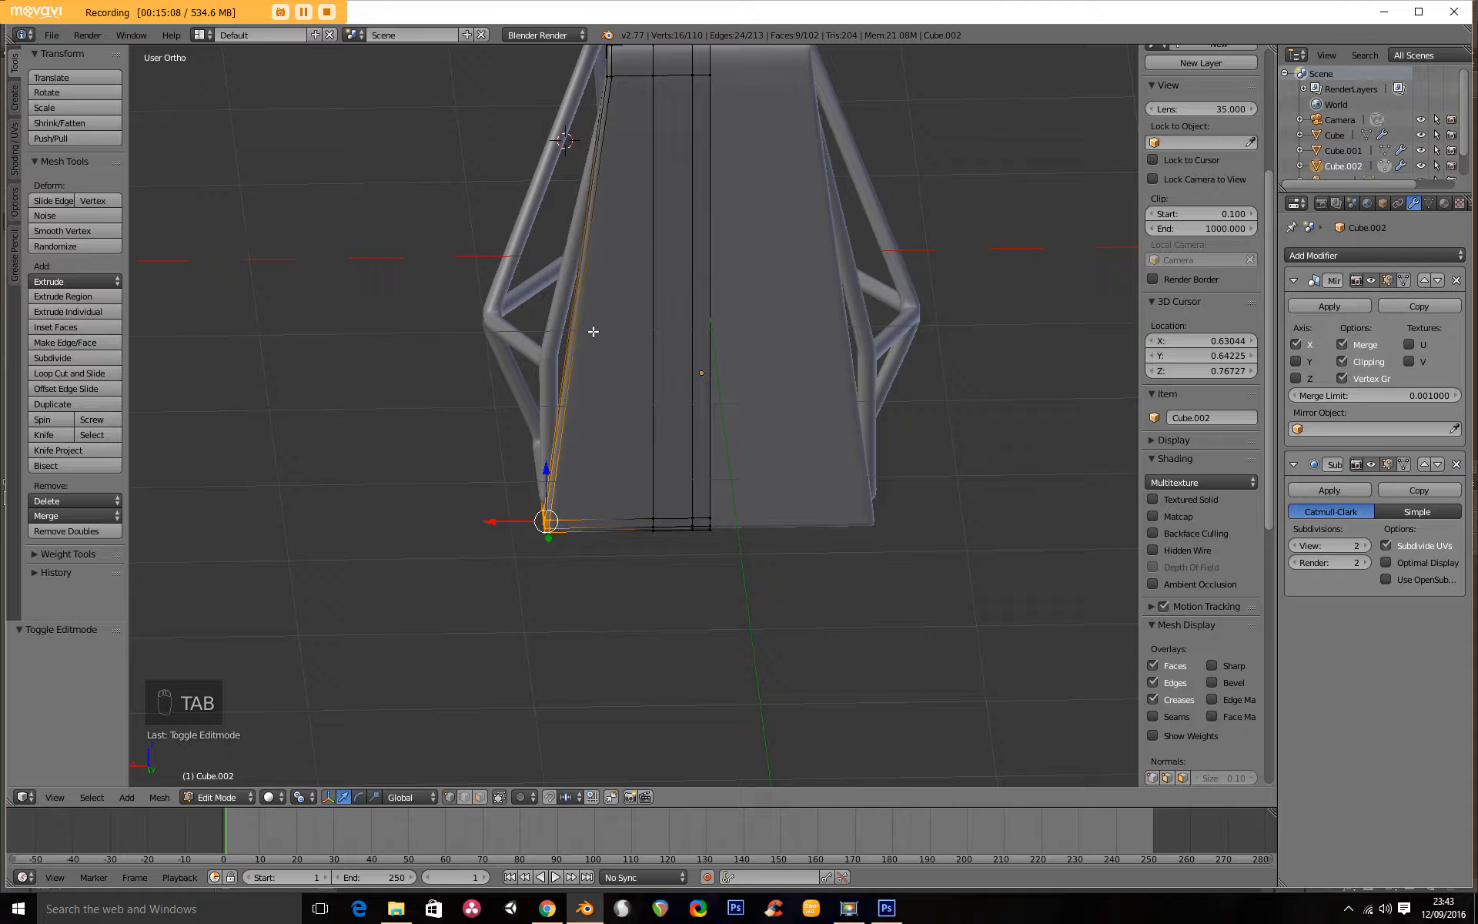
{"action": "key", "text": "ctrl+r"}
{"action": "left_click", "coordinate": [588, 307]}
{"action": "left_click", "coordinate": [593, 370]}
Move the outer side vertices of the back panel's new loop cut outward along X by 0.103 and finish mesh editing.
{"action": "middle_click_drag", "start_coordinate": [593, 370], "coordinate": [563, 398]}
{"action": "key", "text": "z"}
{"action": "scroll", "coordinate": [562, 398], "scroll_direction": "up", "scroll_amount": 5}
{"action": "right_click", "coordinate": [484, 293]}
{"action": "right_click", "coordinate": [473, 294], "text": "shift"}
{"action": "right_click", "coordinate": [460, 263], "text": "shift"}
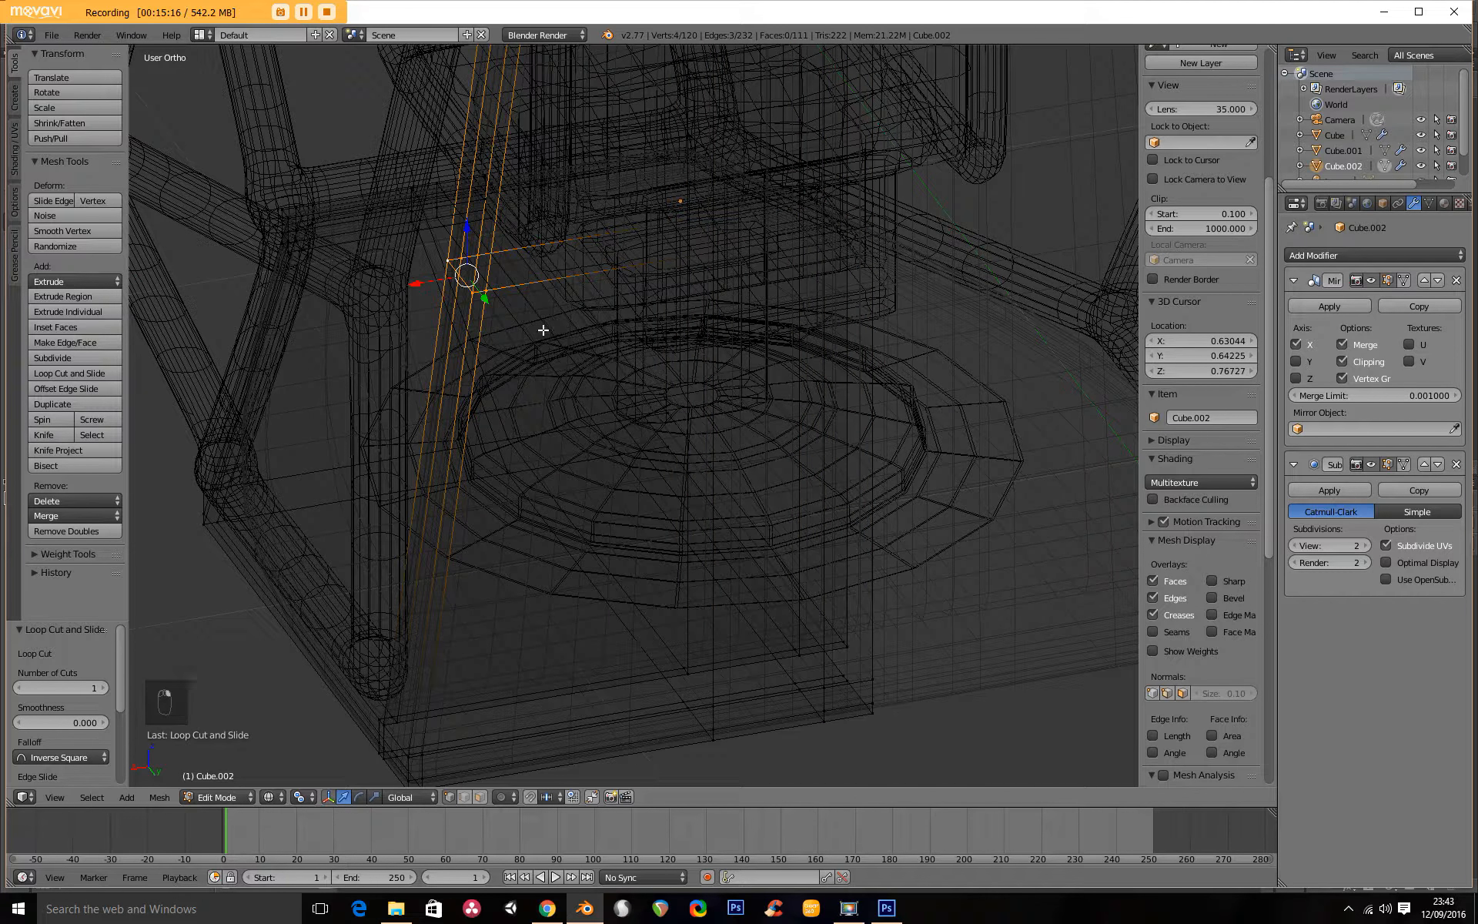
{"action": "key", "text": "z"}
{"action": "mouse_move", "coordinate": [489, 321]}
{"action": "middle_mouse_down"}
{"action": "mouse_move", "coordinate": [455, 329]}
{"action": "mouse_move", "coordinate": [713, 316]}
{"action": "mouse_move", "coordinate": [408, 337]}
{"action": "middle_mouse_up"}
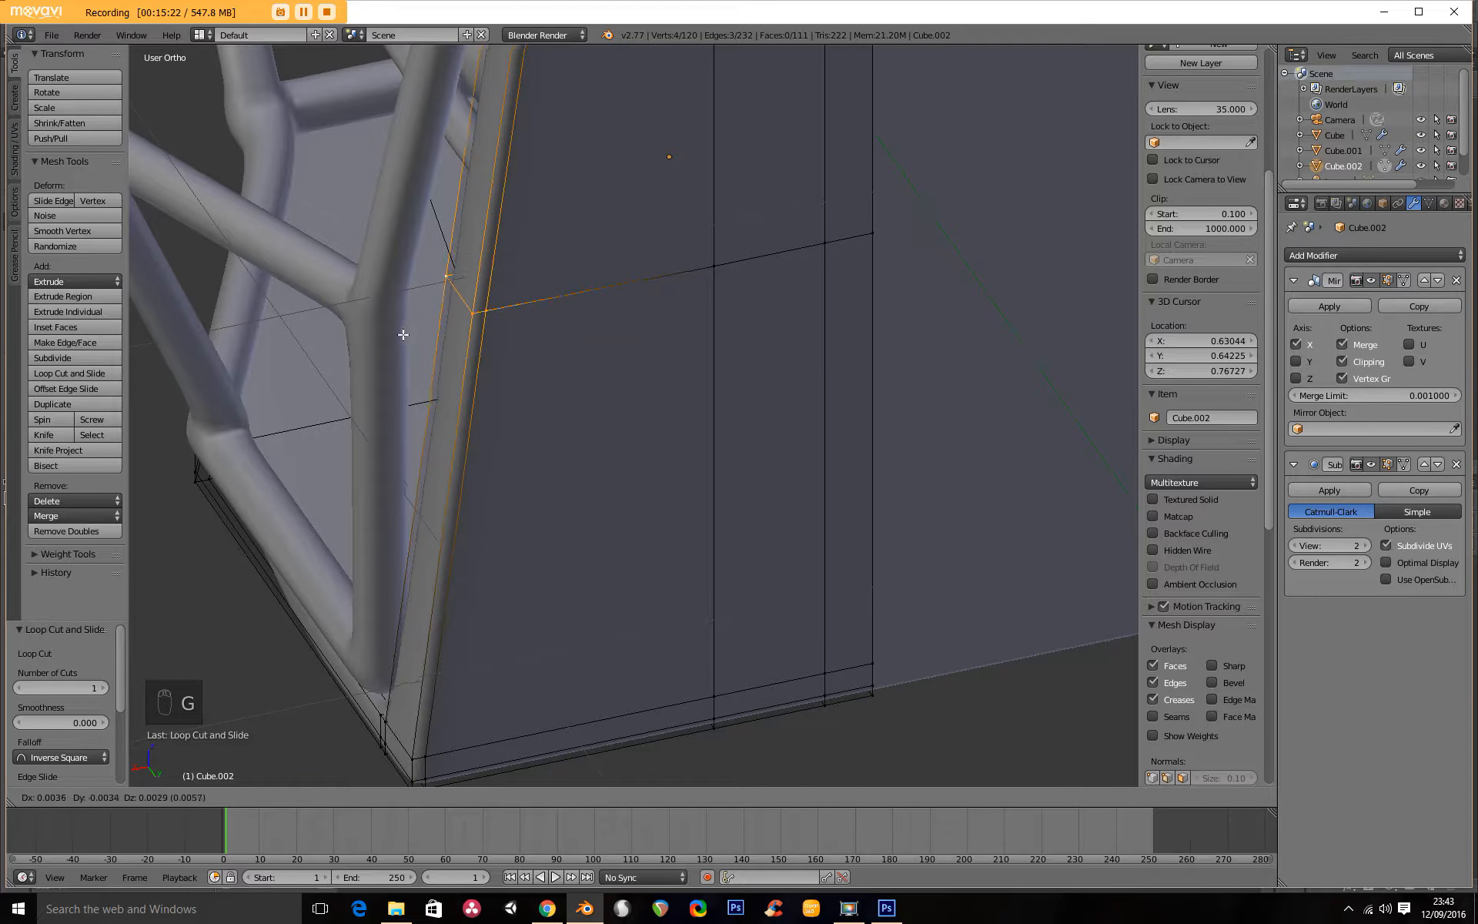
{"action": "left_click", "coordinate": [343, 351]}
{"action": "key", "text": "KP_1"}
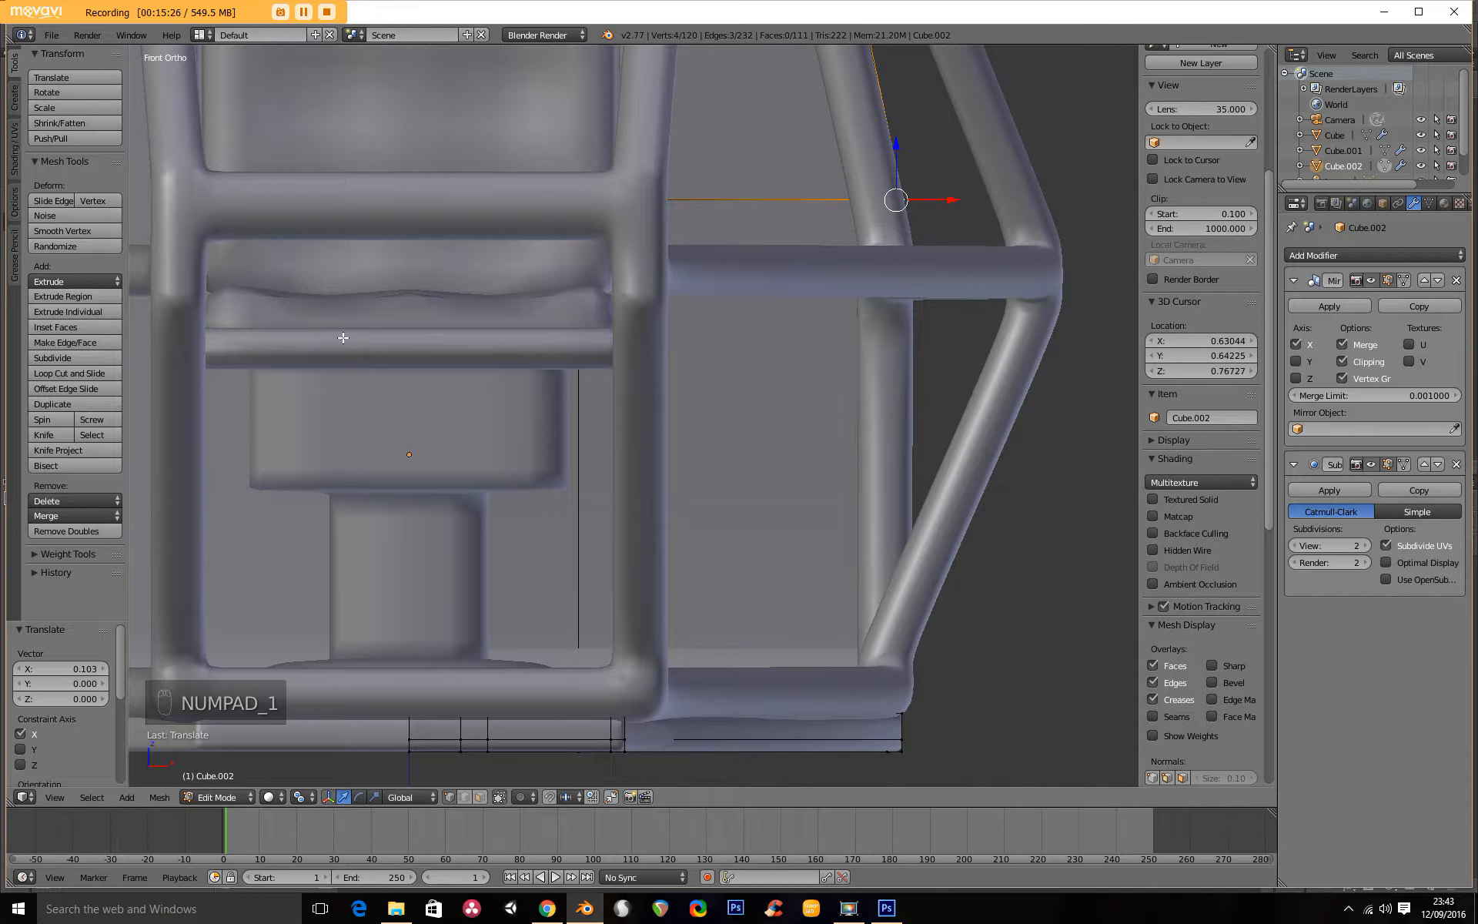
{"action": "scroll", "coordinate": [500, 293], "scroll_direction": "down", "scroll_amount": 5}
{"action": "key", "text": "Tab"}
Place the 3D cursor at the frame's top rear corner in side view and set the pivot point to the 3D cursor.
{"action": "scroll", "coordinate": [690, 322], "scroll_direction": "down", "scroll_amount": 3}
{"action": "middle_click_drag", "start_coordinate": [699, 322], "coordinate": [477, 405]}
{"action": "scroll", "coordinate": [582, 321], "scroll_direction": "up", "scroll_amount": 6}
{"action": "scroll", "coordinate": [624, 389], "scroll_direction": "down", "scroll_amount": 4}
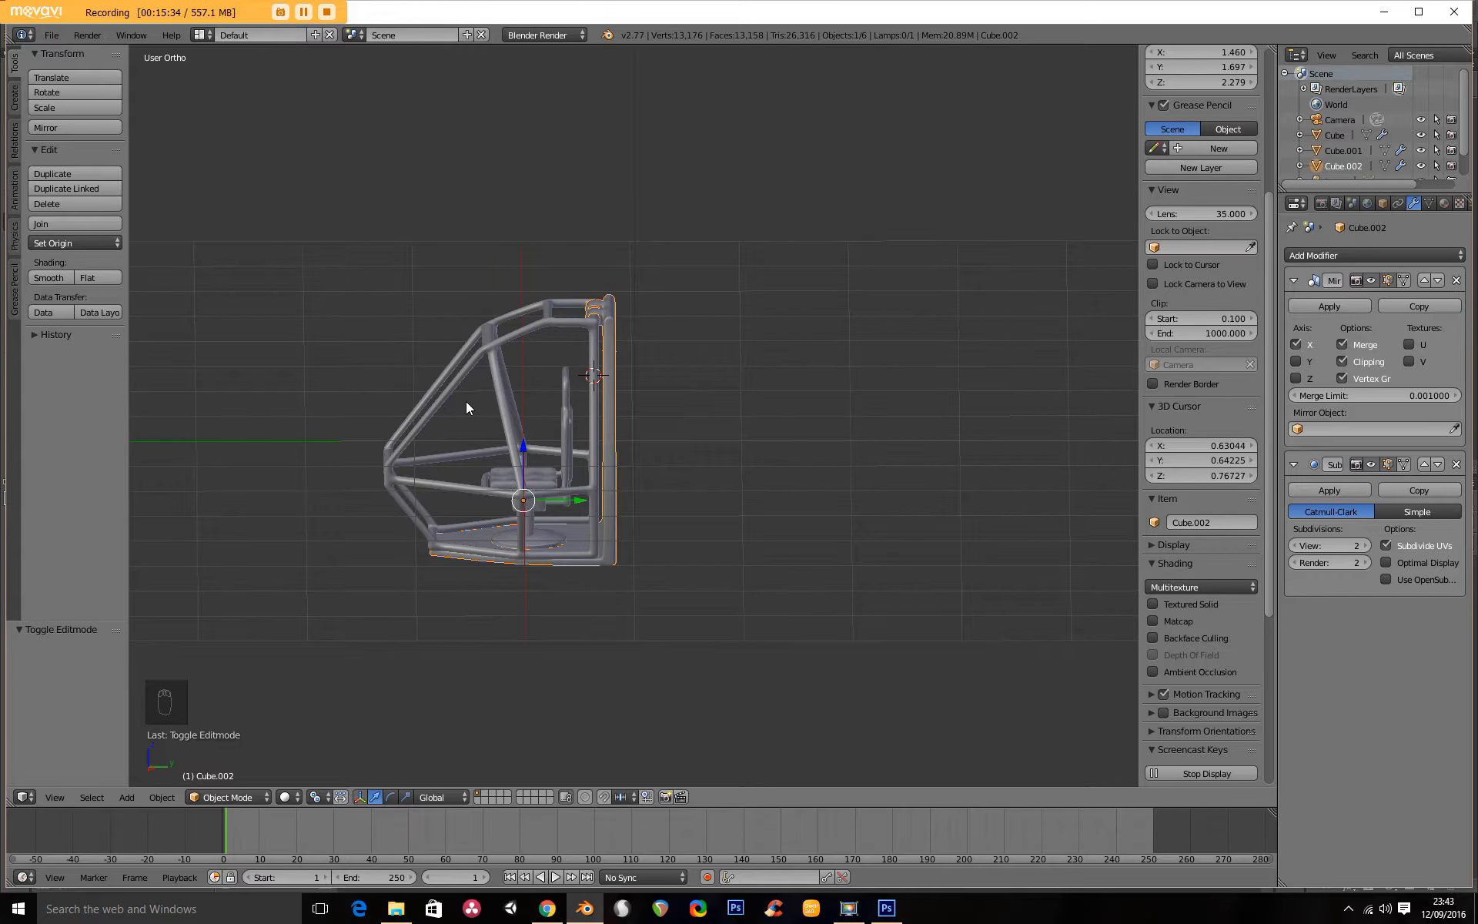
{"action": "key", "text": "KP_3"}
{"action": "scroll", "coordinate": [465, 400], "scroll_direction": "up", "scroll_amount": 5}
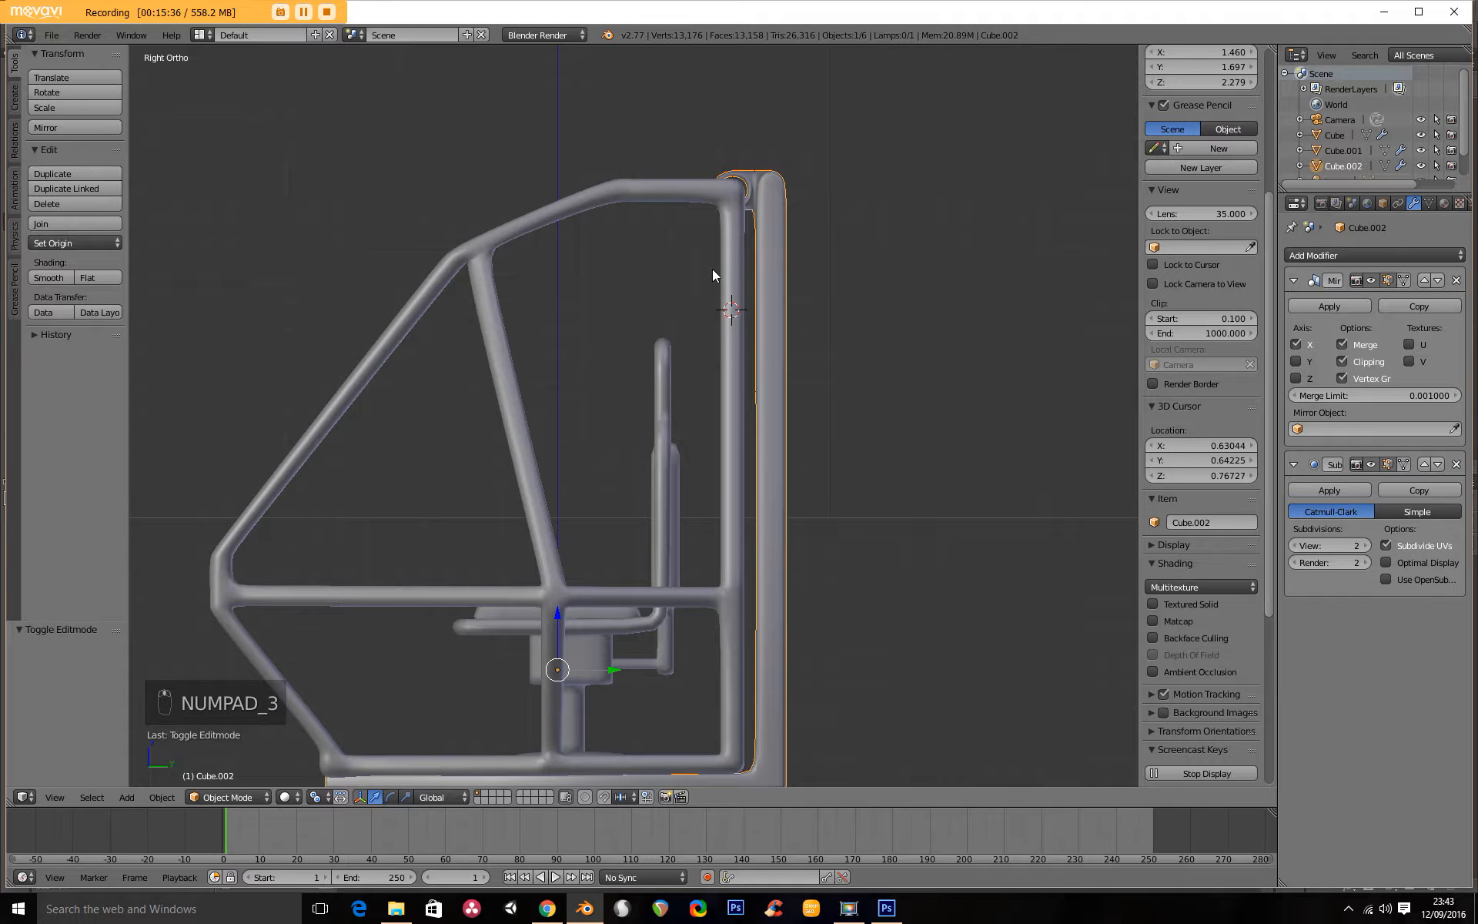
{"action": "left_click", "coordinate": [730, 192]}
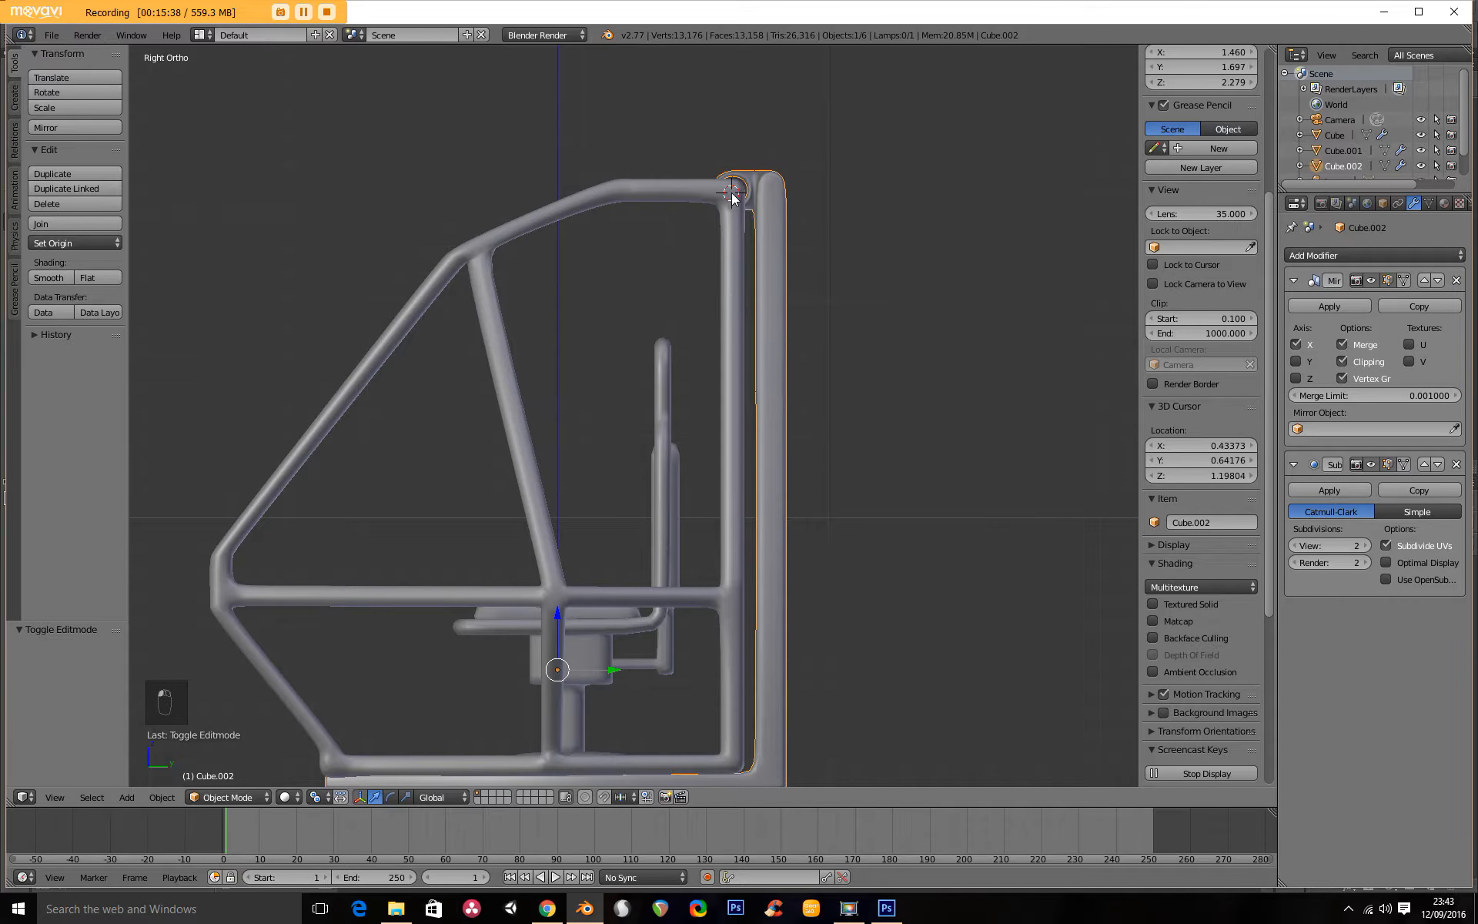
{"action": "left_click", "coordinate": [331, 801]}
{"action": "left_click", "coordinate": [362, 761]}
Try swinging the cockpit frame open by about 65° around the 3D cursor, and undo the rotation.
{"action": "scroll", "coordinate": [344, 645], "scroll_direction": "down", "scroll_amount": 3}
{"action": "right_click", "coordinate": [427, 462]}
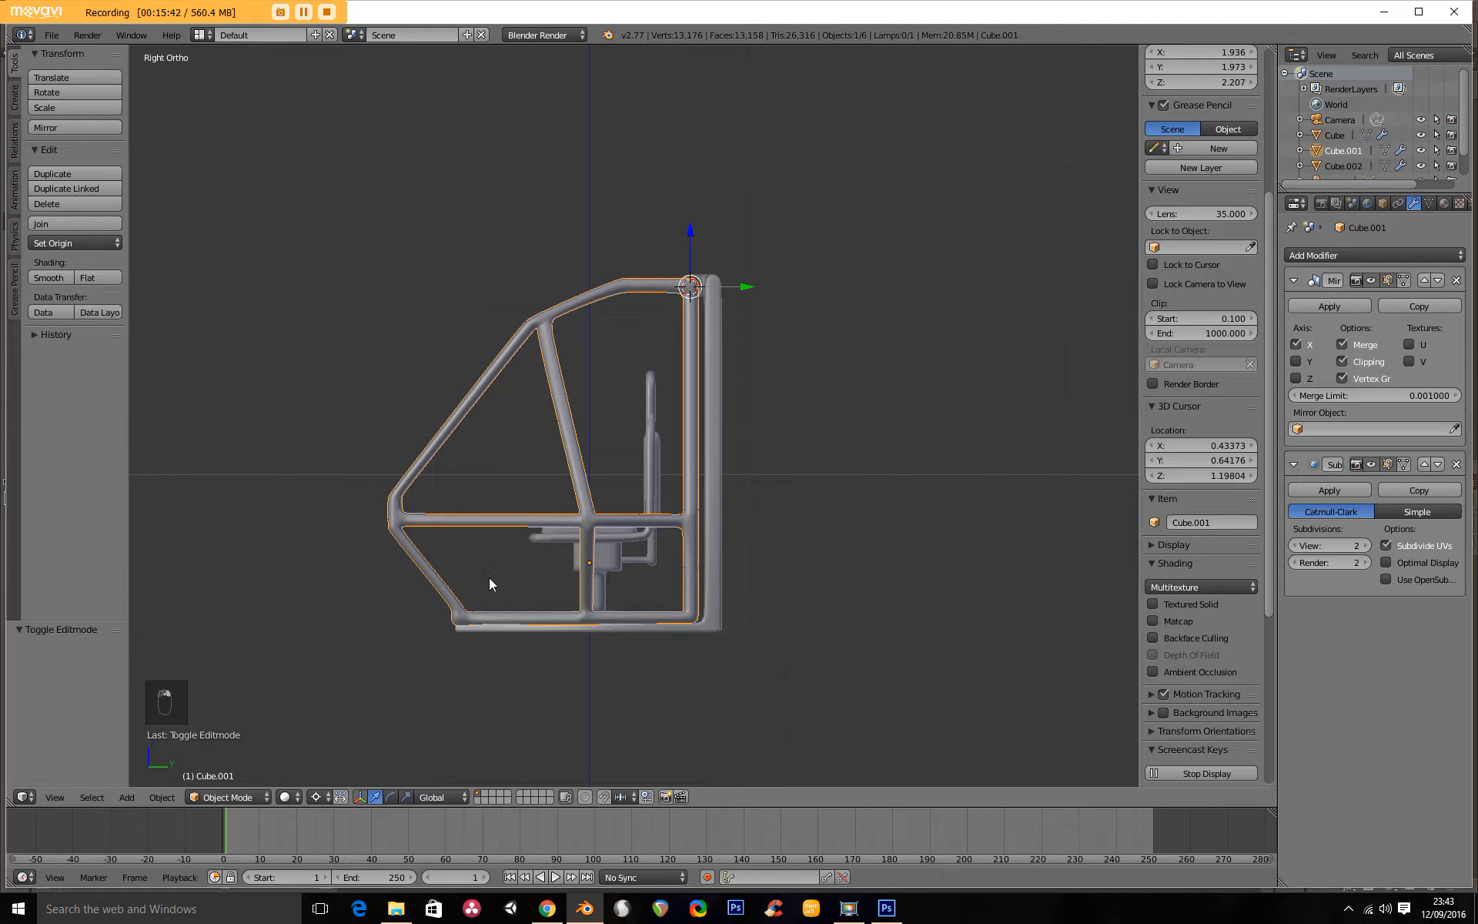
{"action": "key", "text": "r"}
{"action": "left_click", "coordinate": [321, 348]}
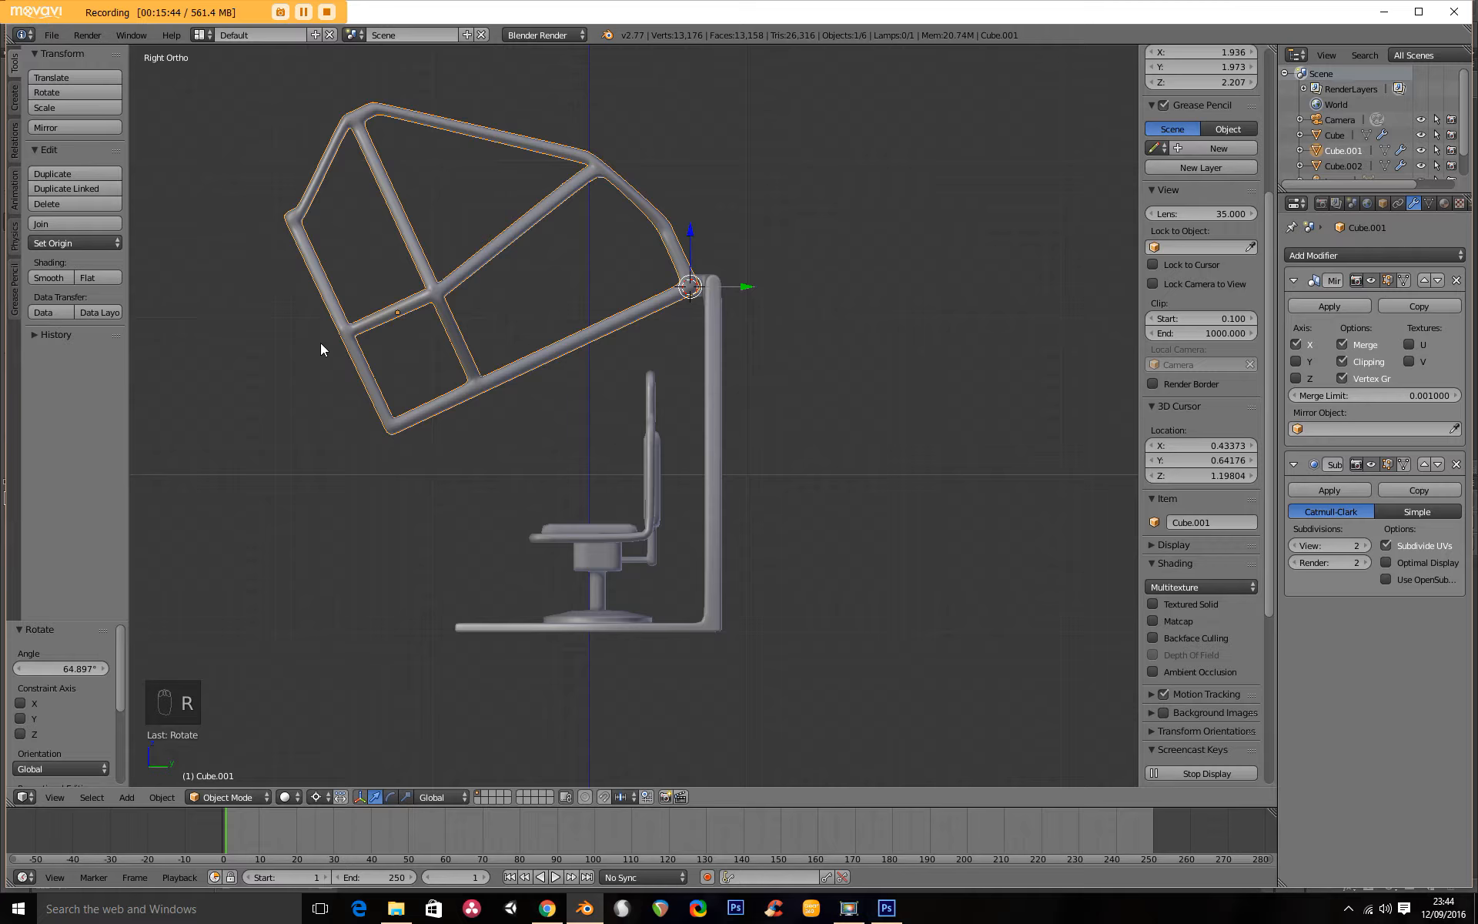
{"action": "middle_click_drag", "start_coordinate": [332, 396], "coordinate": [687, 412]}
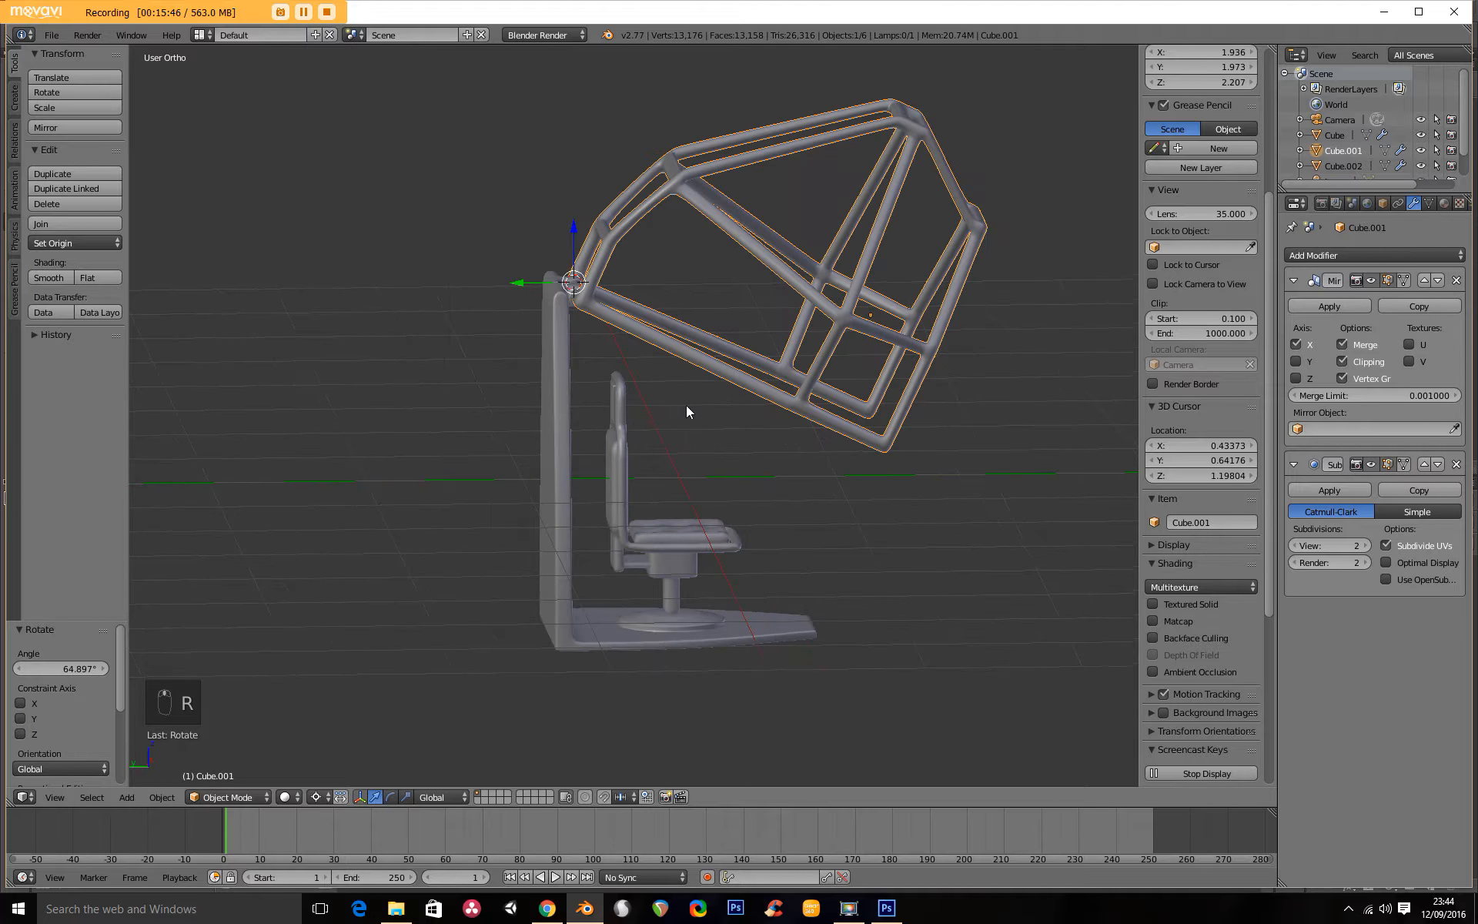
{"action": "key", "text": "ctrl+z"}
Return to the front view and save the Blender file.
{"action": "key", "text": "KP_1"}
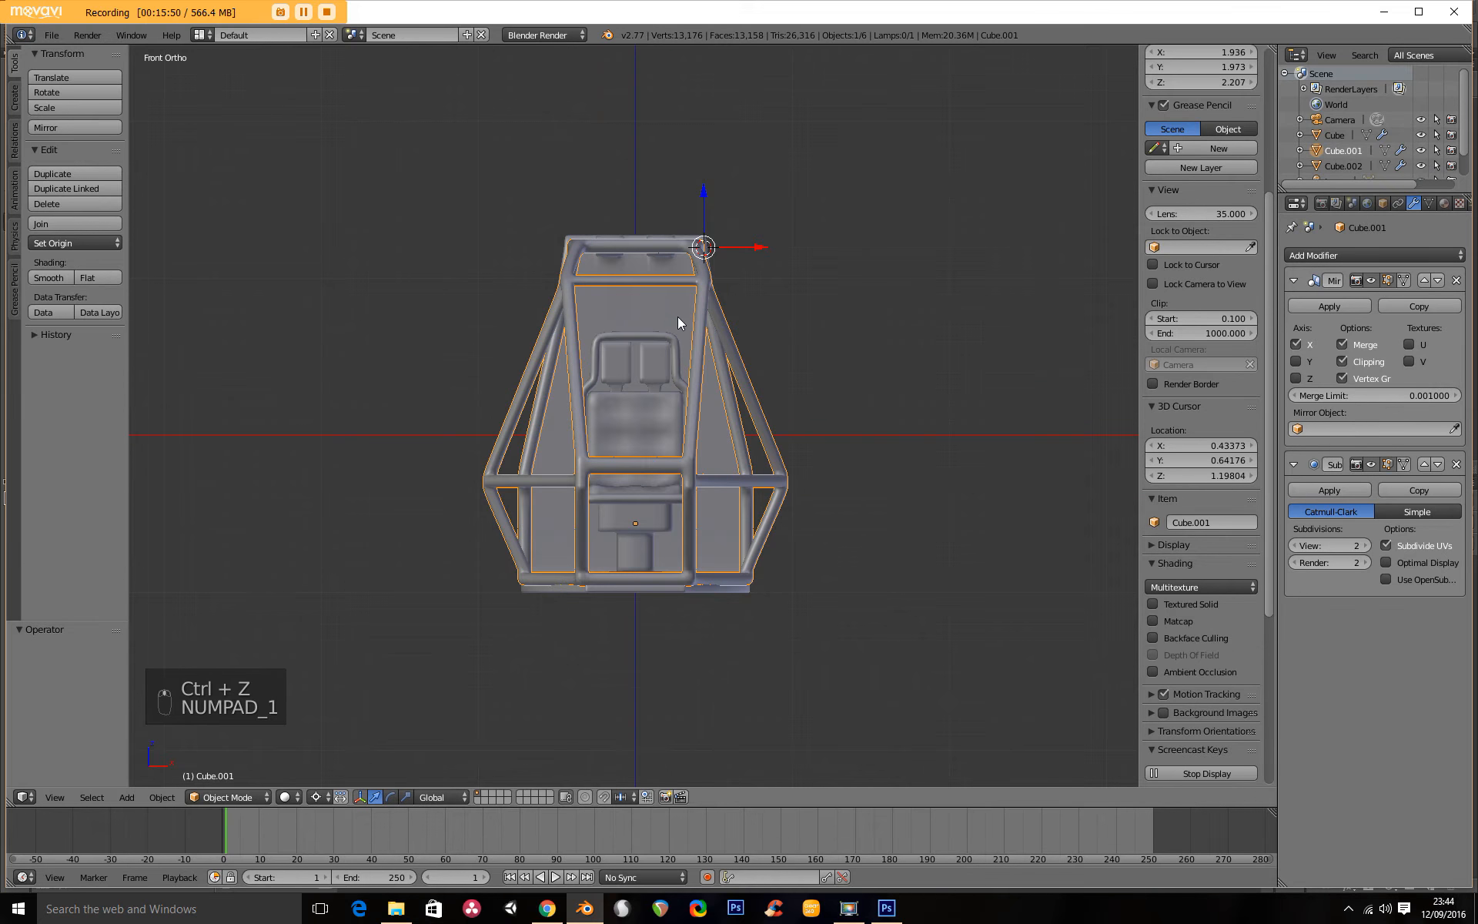
{"action": "left_click", "coordinate": [59, 36]}
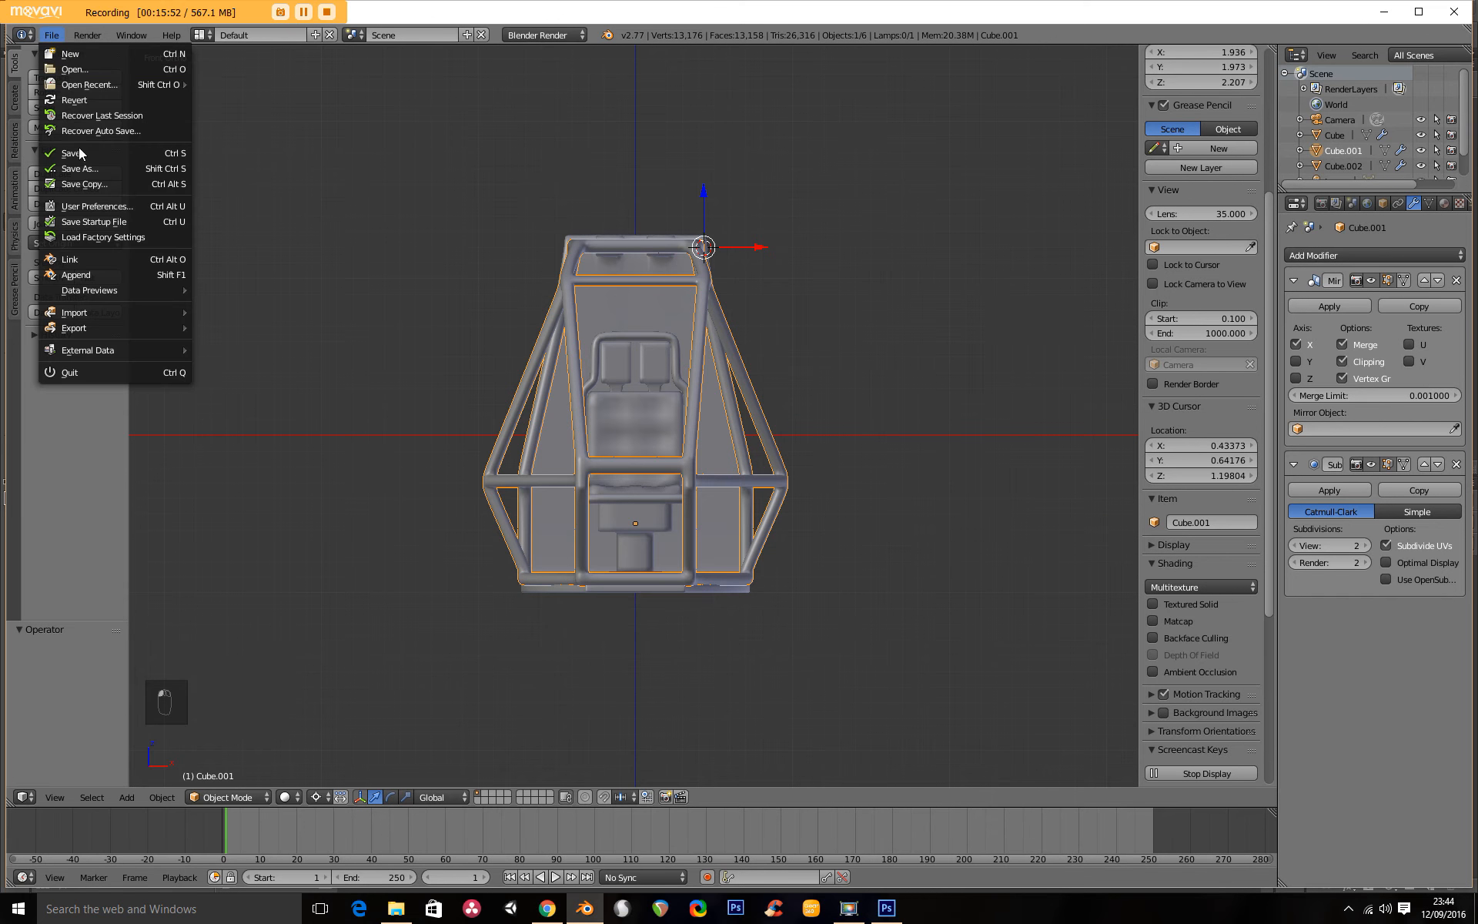
{"action": "left_click", "coordinate": [81, 156]}
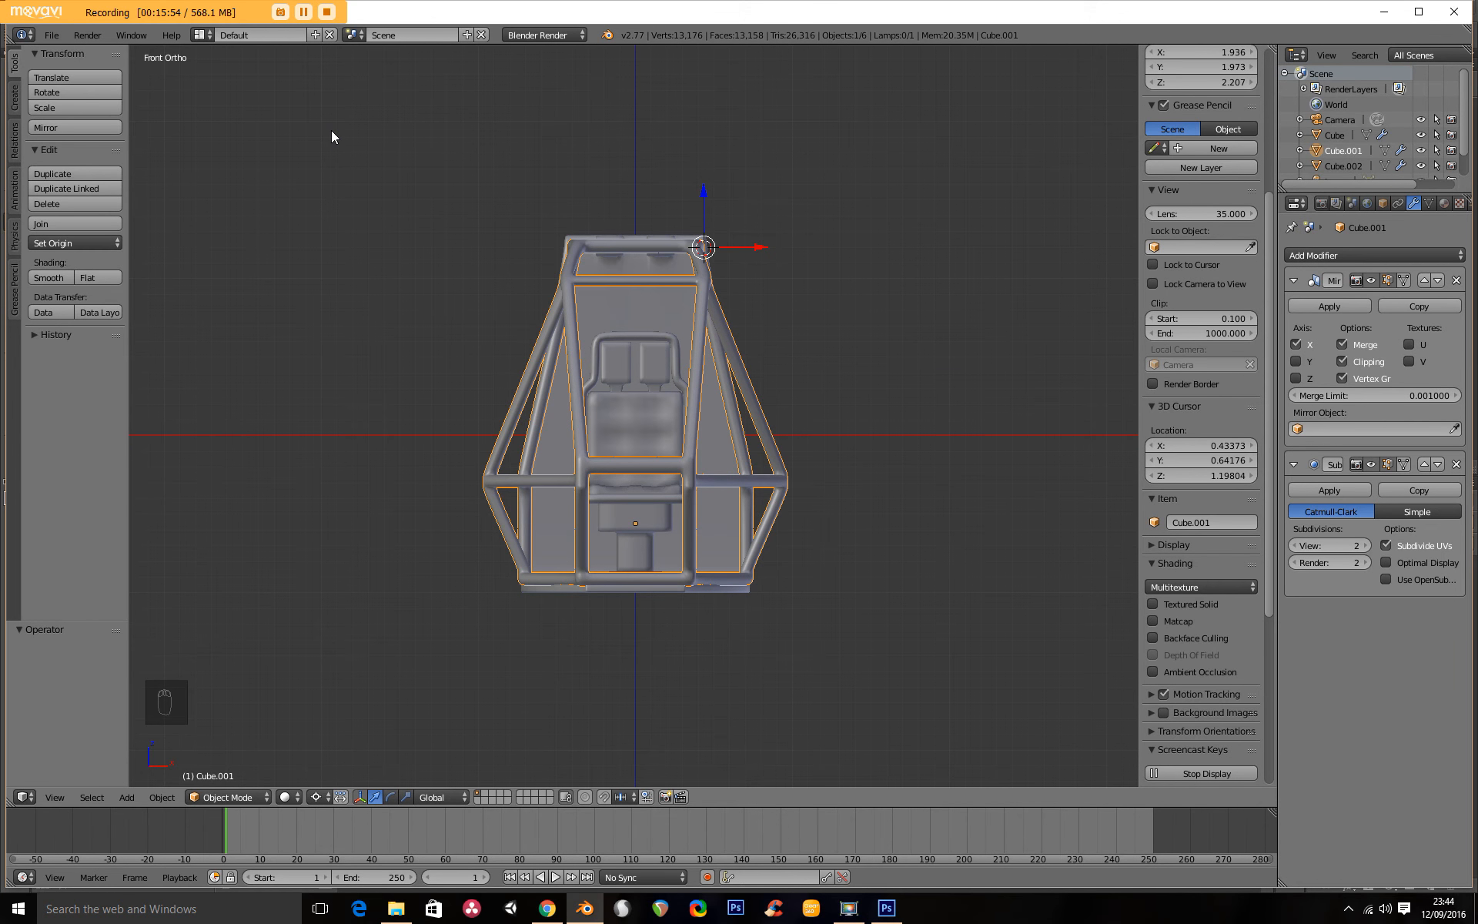